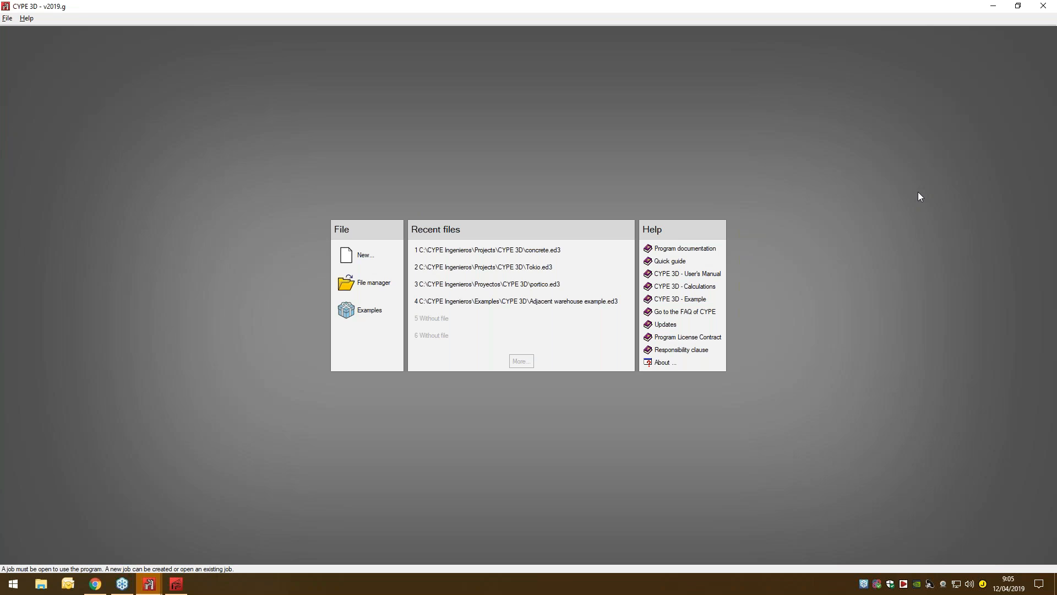
- Create a new empty project with the file name "Webinar April 12"
{"action": "left_click", "coordinate": [396, 256]}
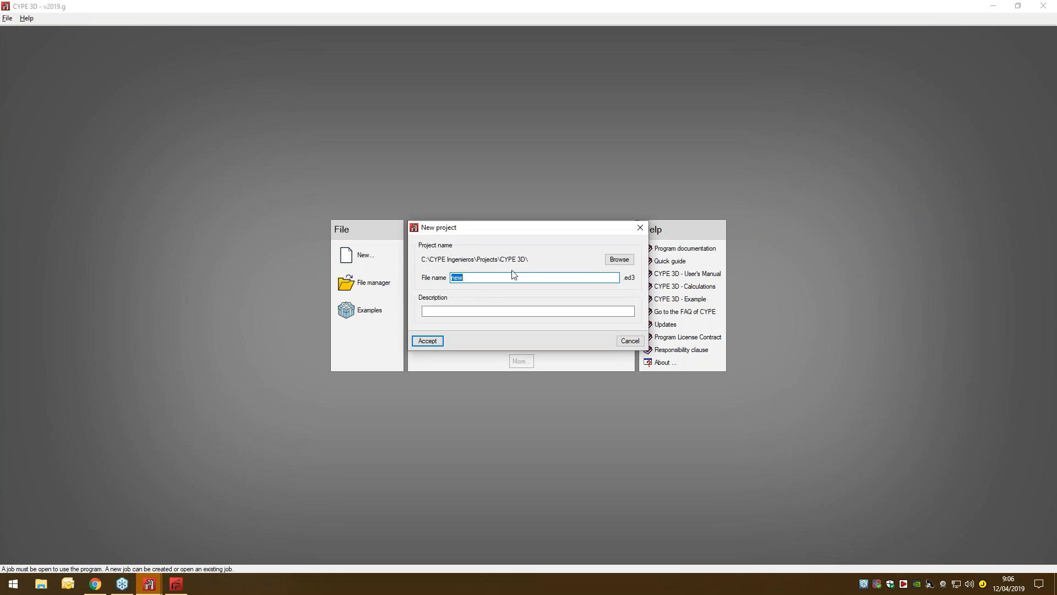
{"action": "type", "text": "Webinar April 12"}
{"action": "left_click", "coordinate": [442, 339]}
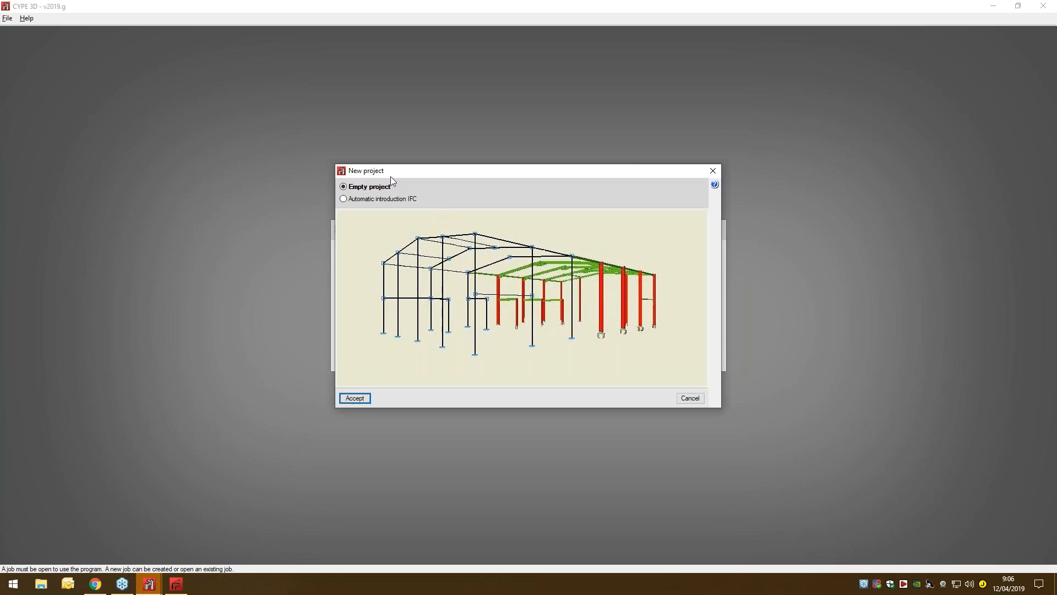
{"action": "left_click", "coordinate": [351, 400]}
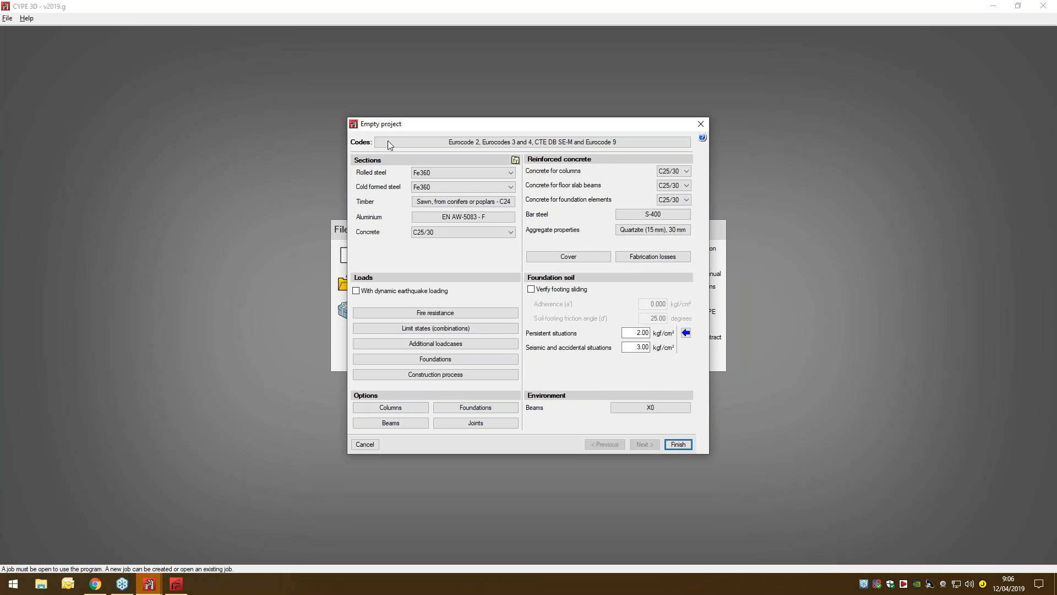
- Choose Eurocode 2 (EU) as the project's concrete code and look through the available cold formed steel codes
{"action": "left_click", "coordinate": [456, 142]}
{"action": "left_click", "coordinate": [525, 254]}
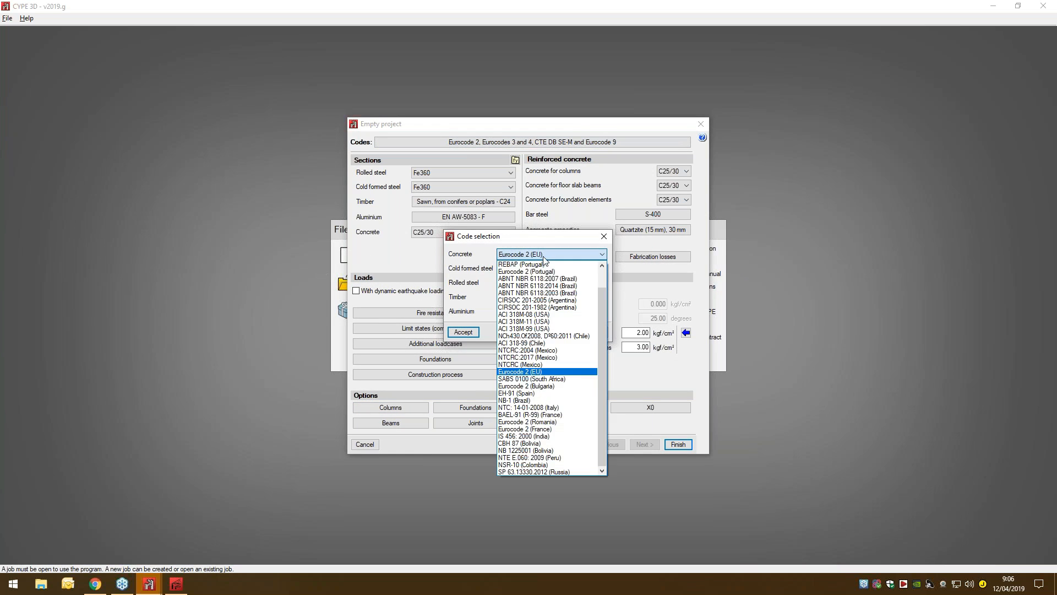
{"action": "left_click_drag", "start_coordinate": [602, 292], "coordinate": [601, 330]}
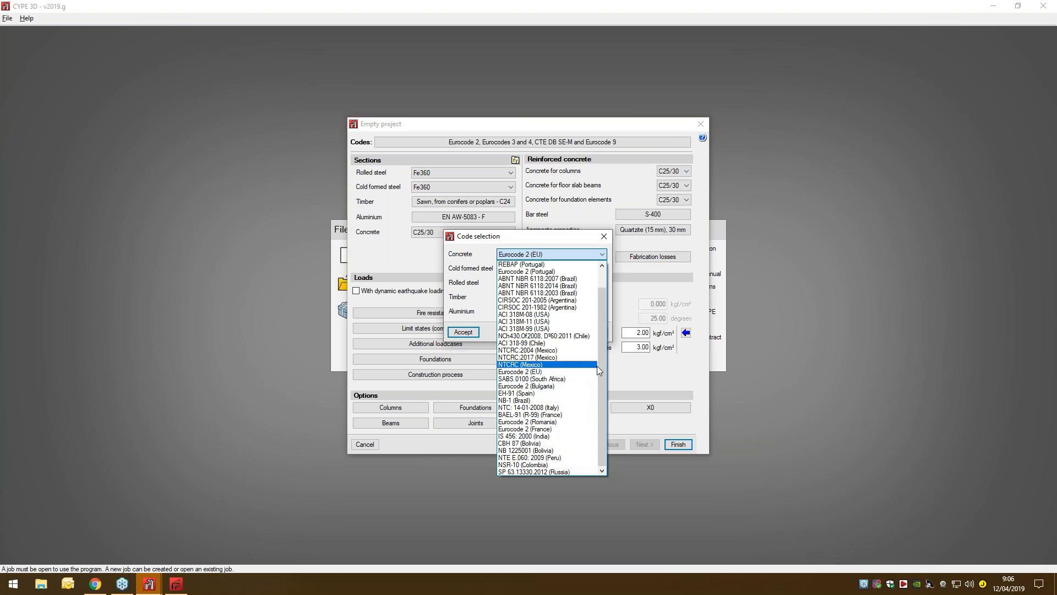
{"action": "left_click_drag", "start_coordinate": [600, 362], "coordinate": [600, 339]}
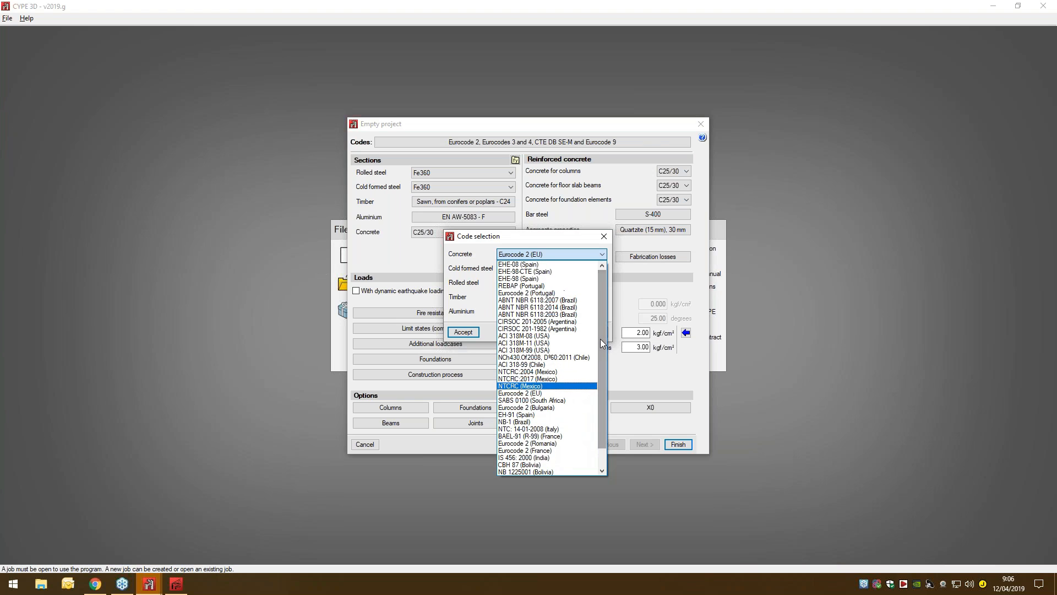
{"action": "left_click", "coordinate": [564, 394]}
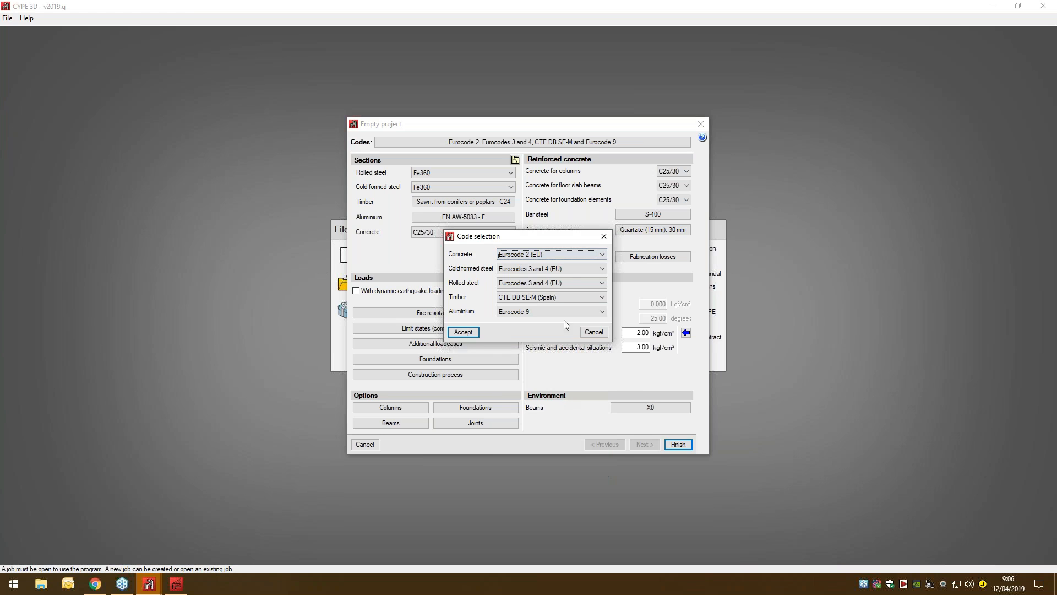
{"action": "left_click", "coordinate": [566, 269]}
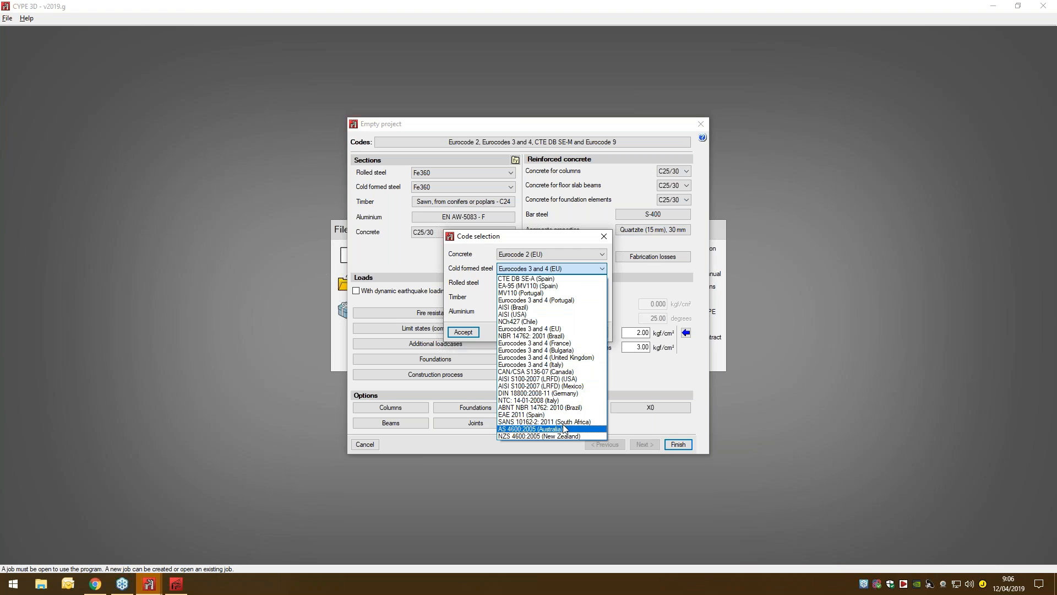
{"action": "left_click", "coordinate": [566, 269]}
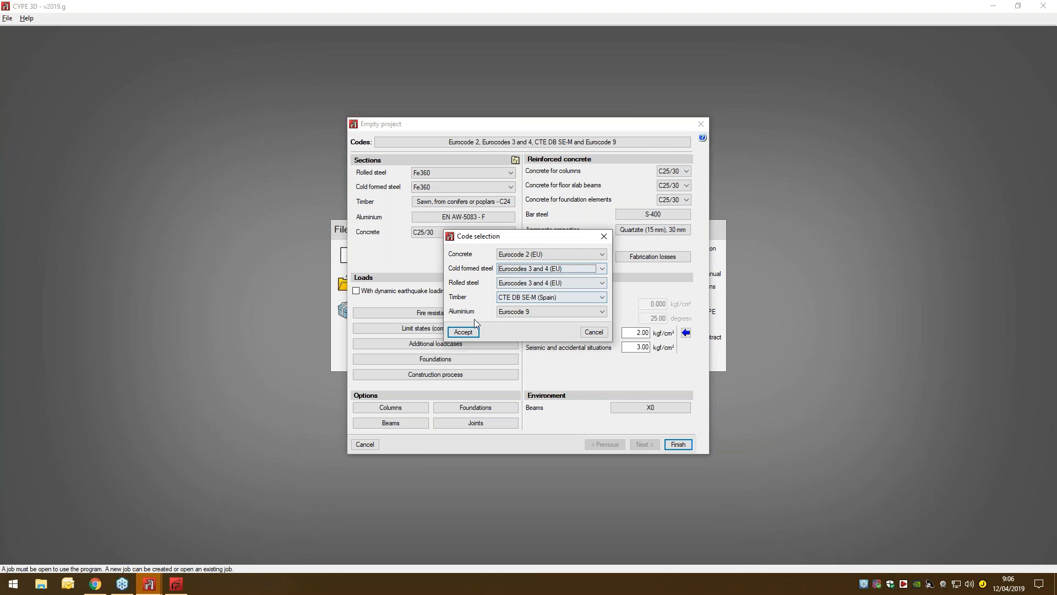
- Set the timber code to Eurocode 5 (EU) and assign use category E. Warehouses
{"action": "left_click", "coordinate": [564, 297]}
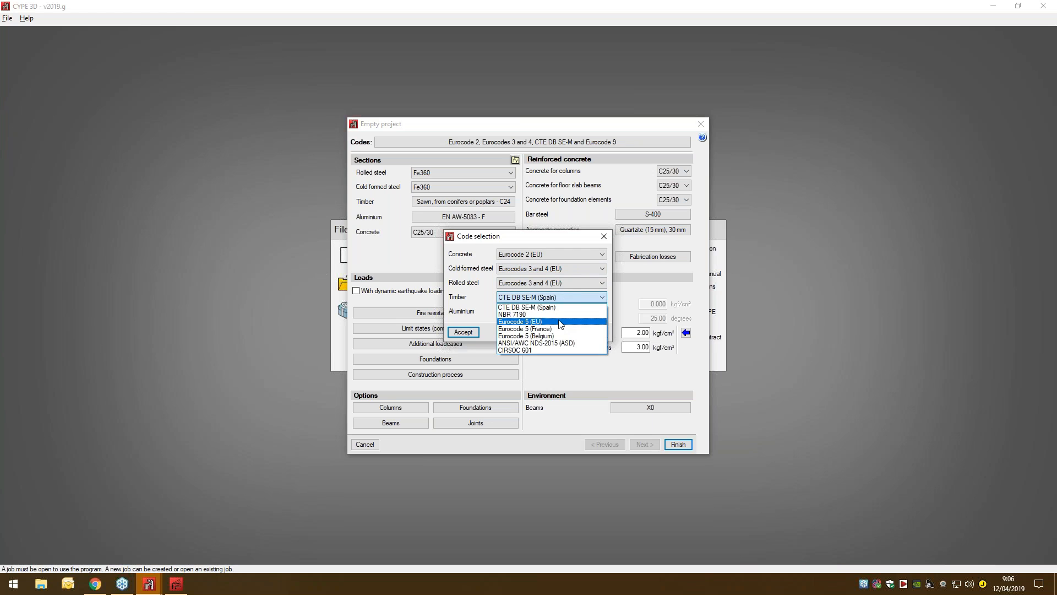
{"action": "left_click", "coordinate": [562, 321]}
{"action": "left_click", "coordinate": [475, 332]}
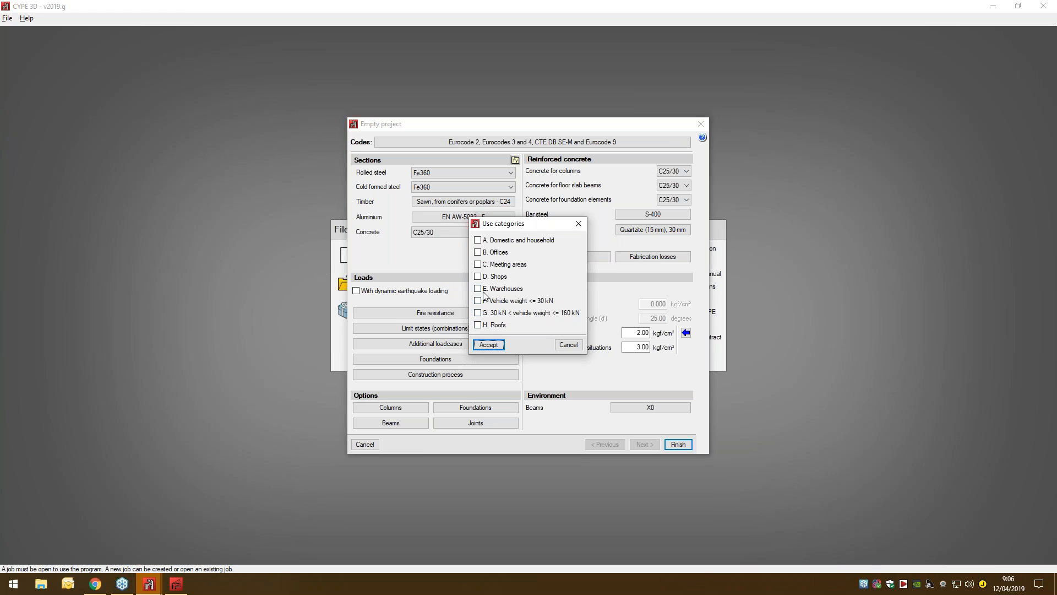
{"action": "left_click", "coordinate": [483, 292]}
{"action": "left_click", "coordinate": [492, 347]}
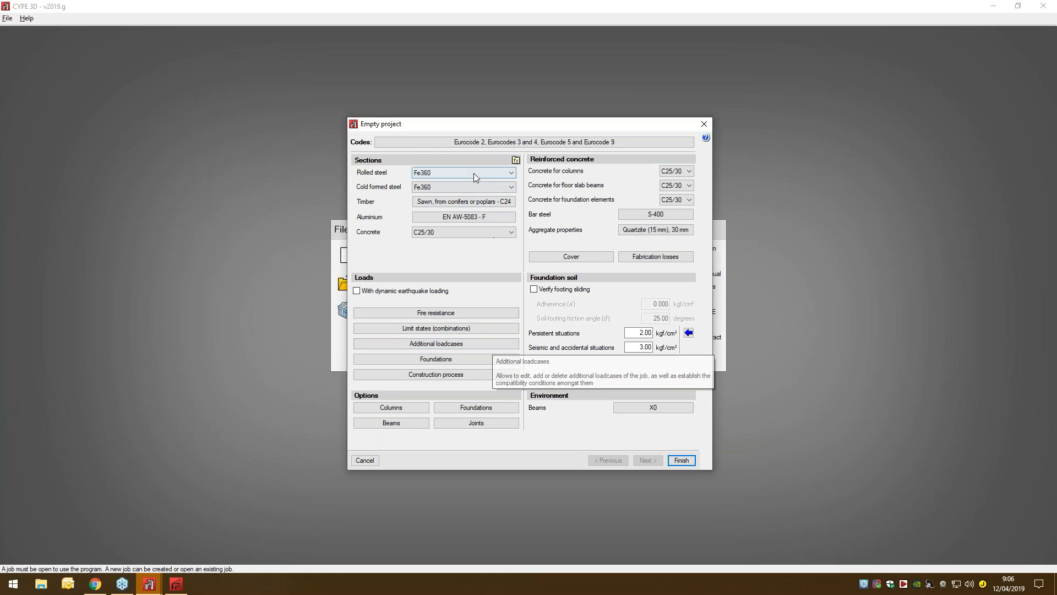
- Set the rolled steel grade to S275 (EN 1993-1-1)
{"action": "left_click", "coordinate": [429, 175]}
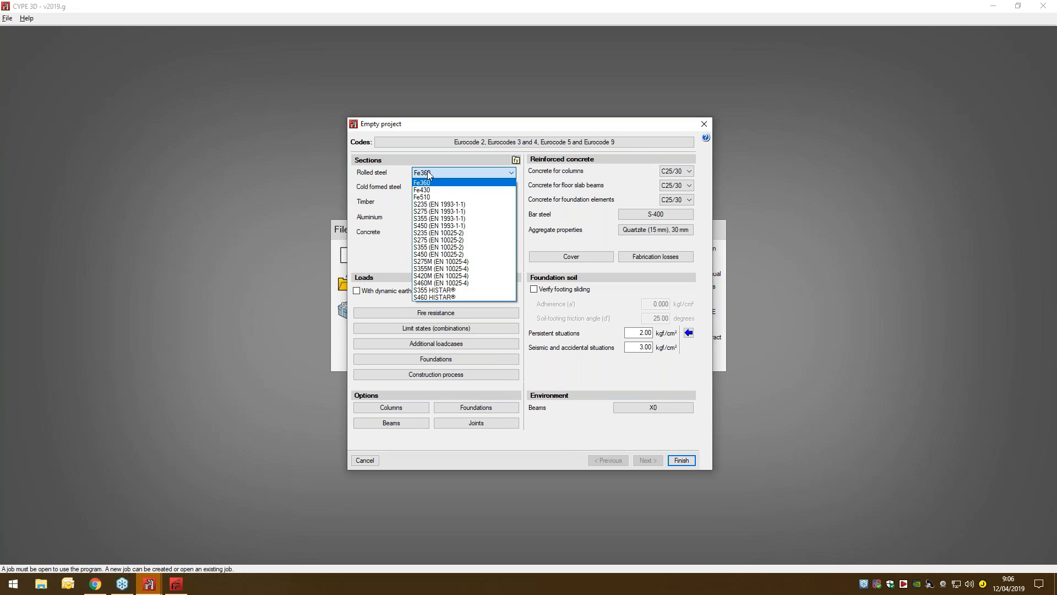
{"action": "left_click", "coordinate": [429, 175]}
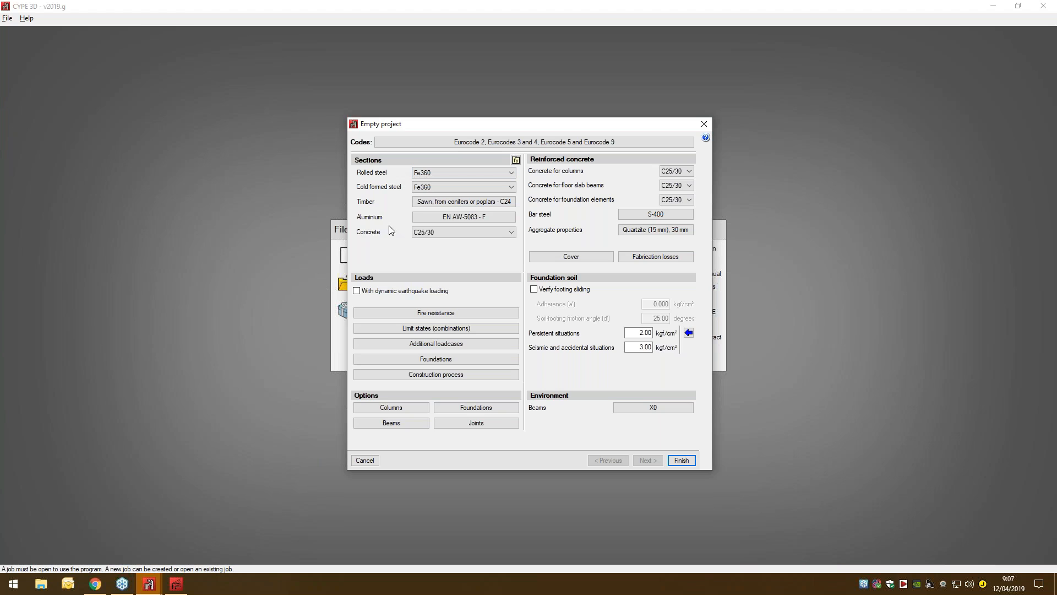
{"action": "left_click", "coordinate": [431, 174]}
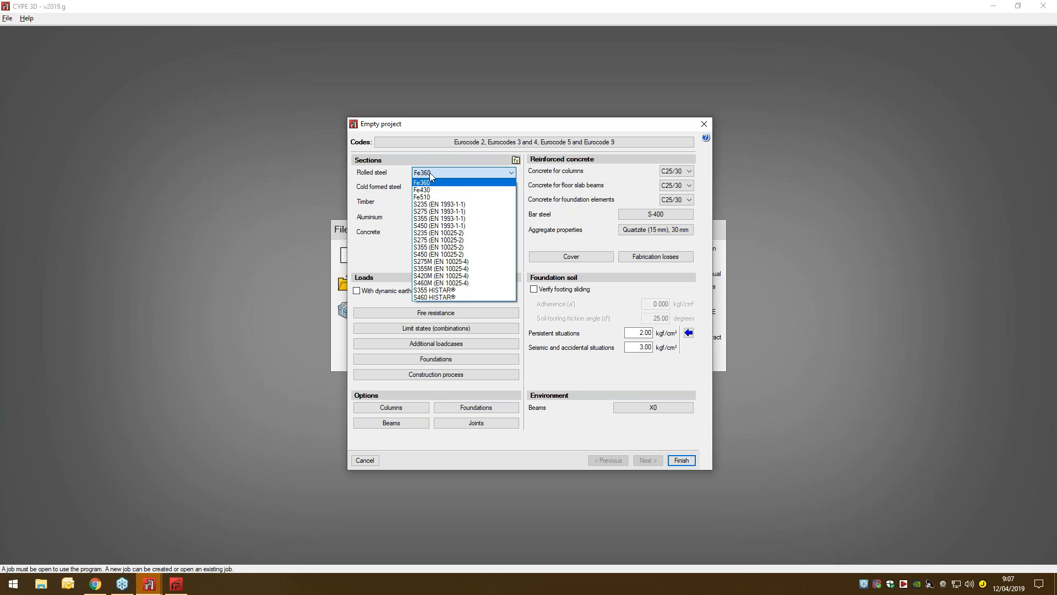
{"action": "left_click", "coordinate": [430, 212]}
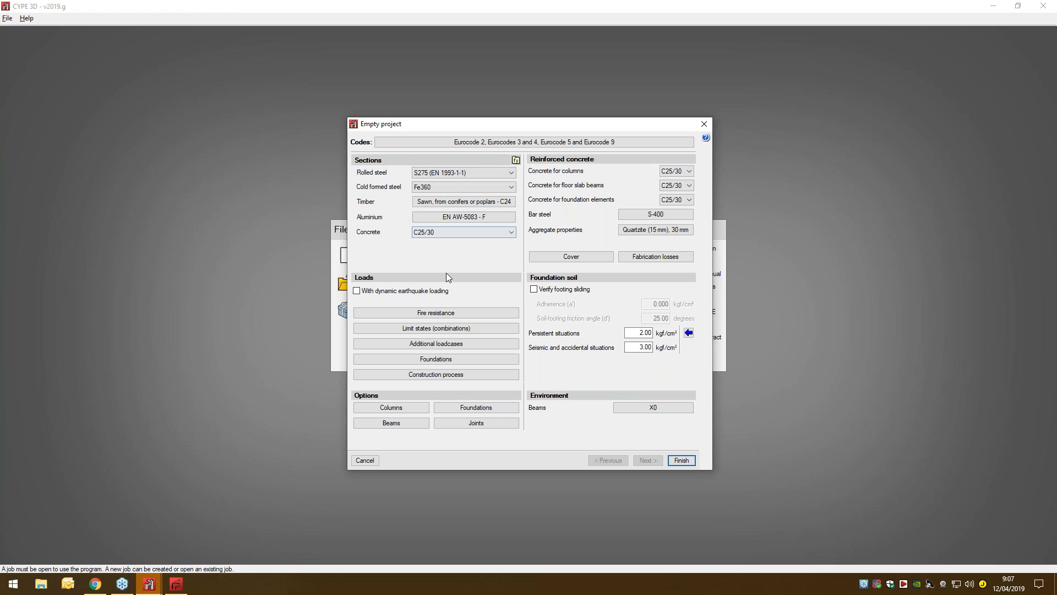
- Review the fire resistance and additional loadcase settings, and finish the project setup
{"action": "left_click", "coordinate": [473, 314]}
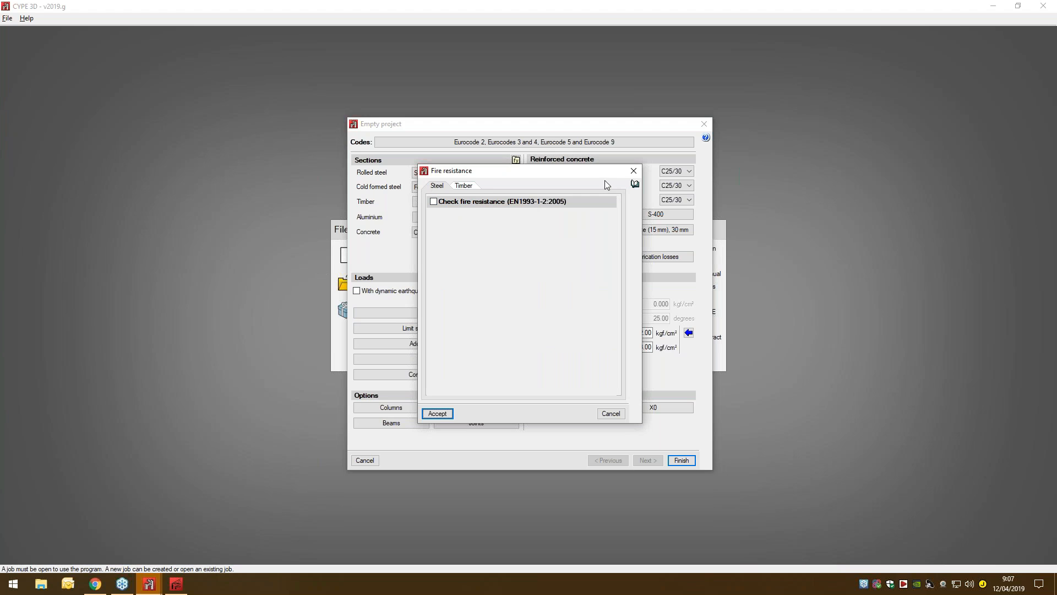
{"action": "left_click", "coordinate": [629, 175]}
{"action": "left_click", "coordinate": [430, 343]}
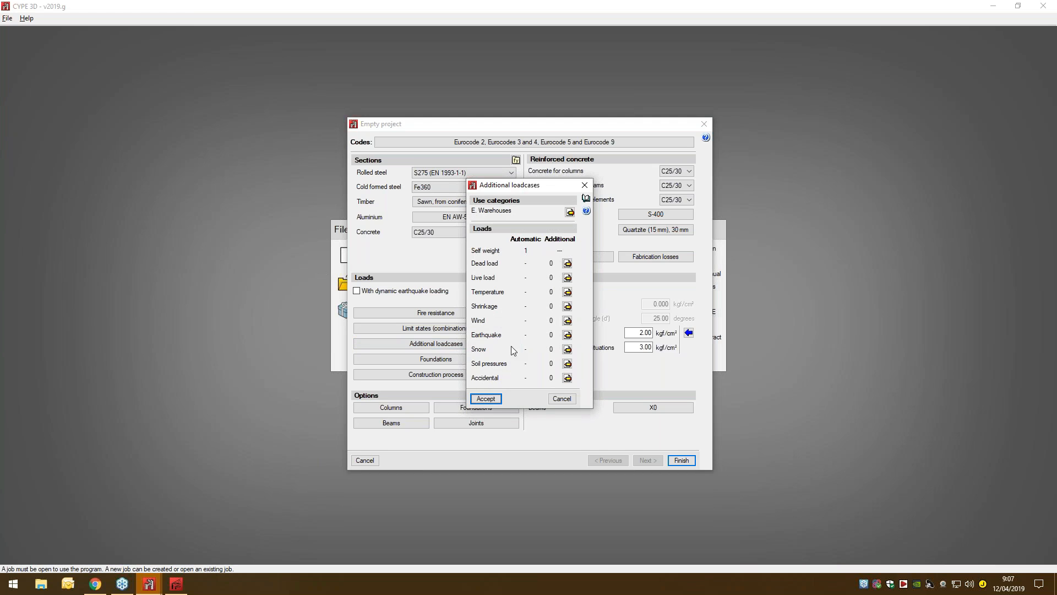
{"action": "left_click", "coordinate": [585, 185]}
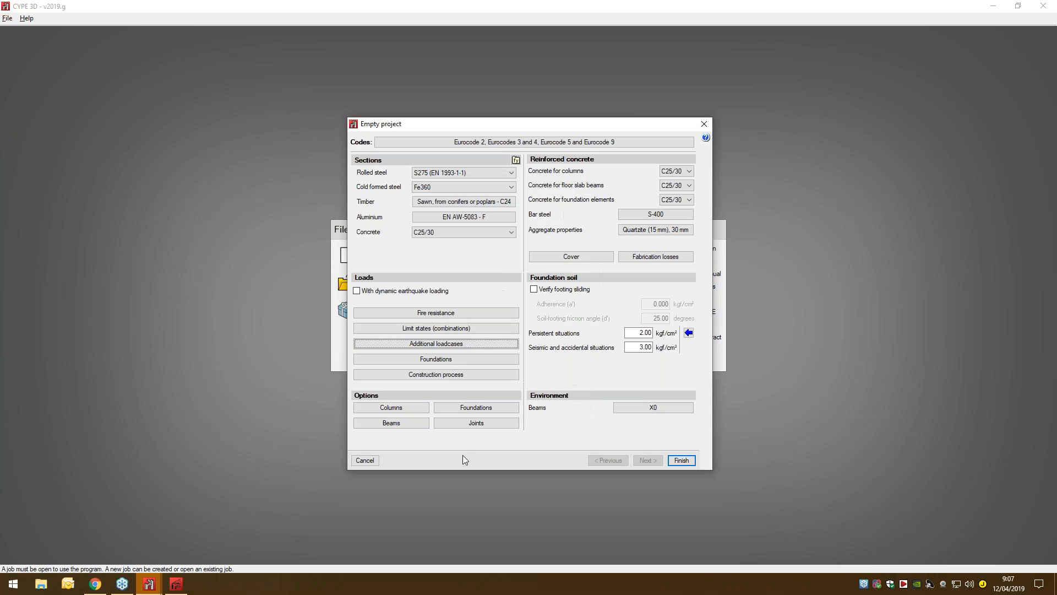
{"action": "left_click", "coordinate": [683, 460]}
{"action": "left_click", "coordinate": [448, 359]}
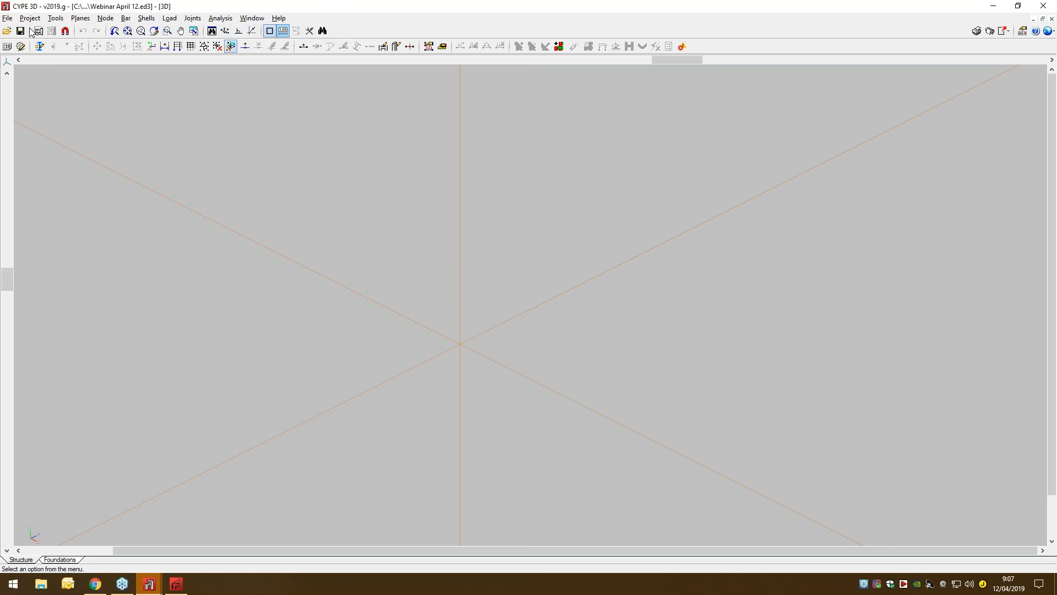
- Start a new bar with a simple rolled steel I-section HE 300 B from the HEB series, without a fire resistance check
{"action": "left_click", "coordinate": [126, 18]}
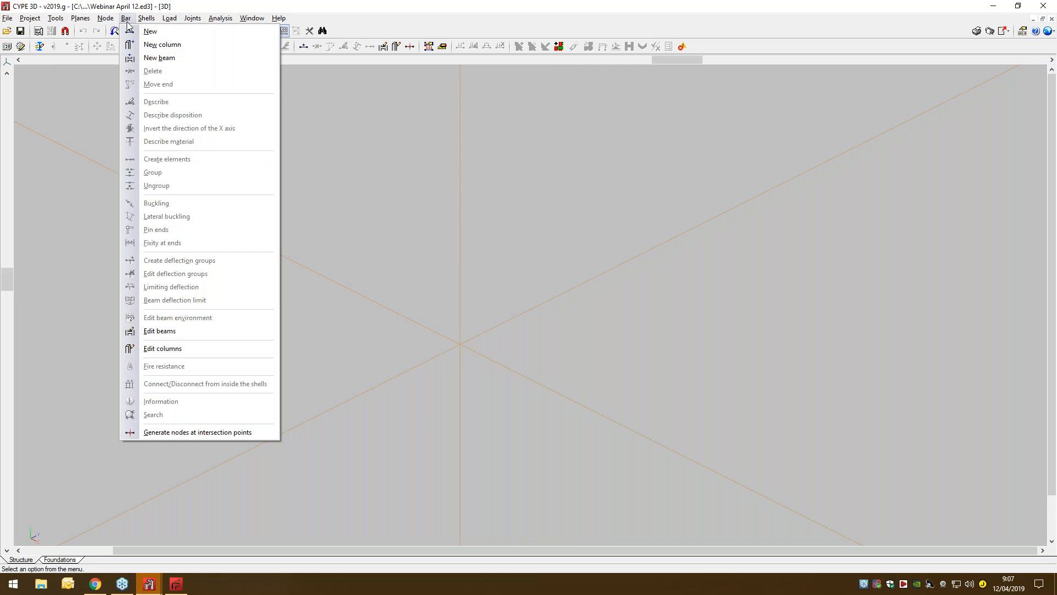
{"action": "left_click", "coordinate": [133, 31]}
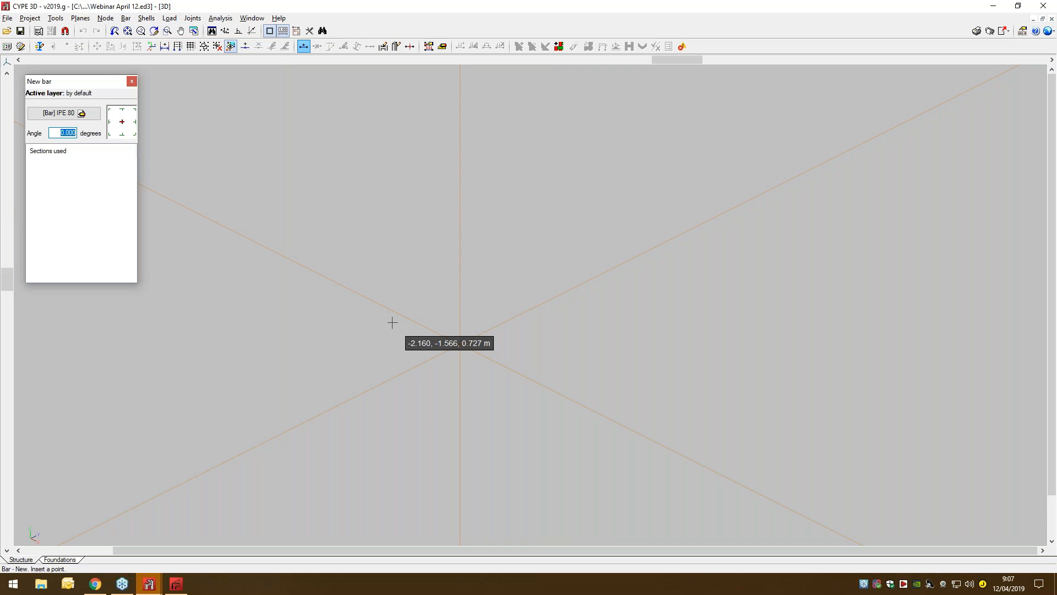
{"action": "left_click", "coordinate": [86, 117]}
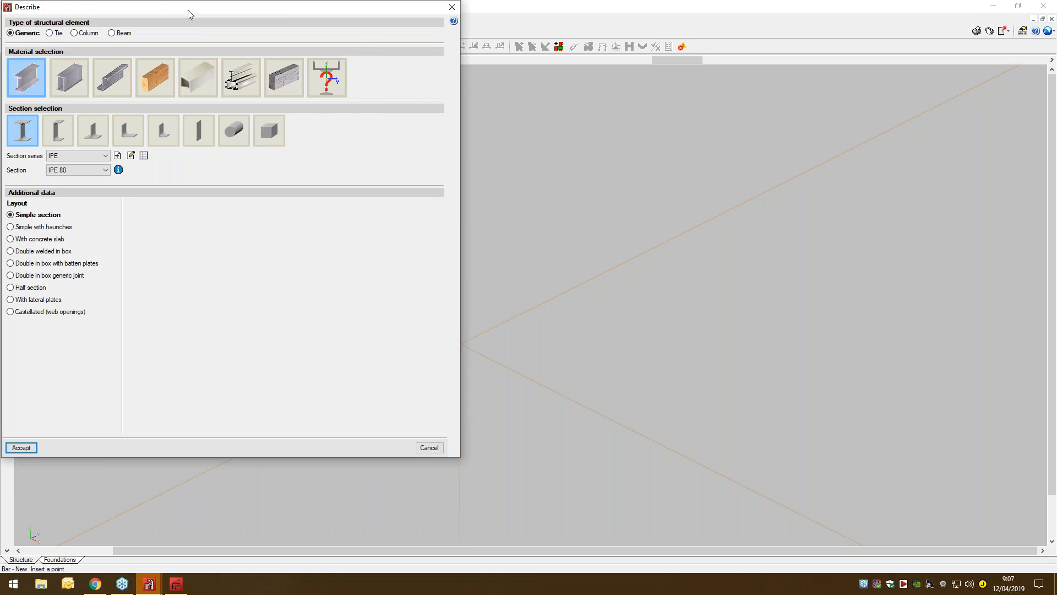
{"action": "left_click_drag", "start_coordinate": [187, 10], "coordinate": [416, 76]}
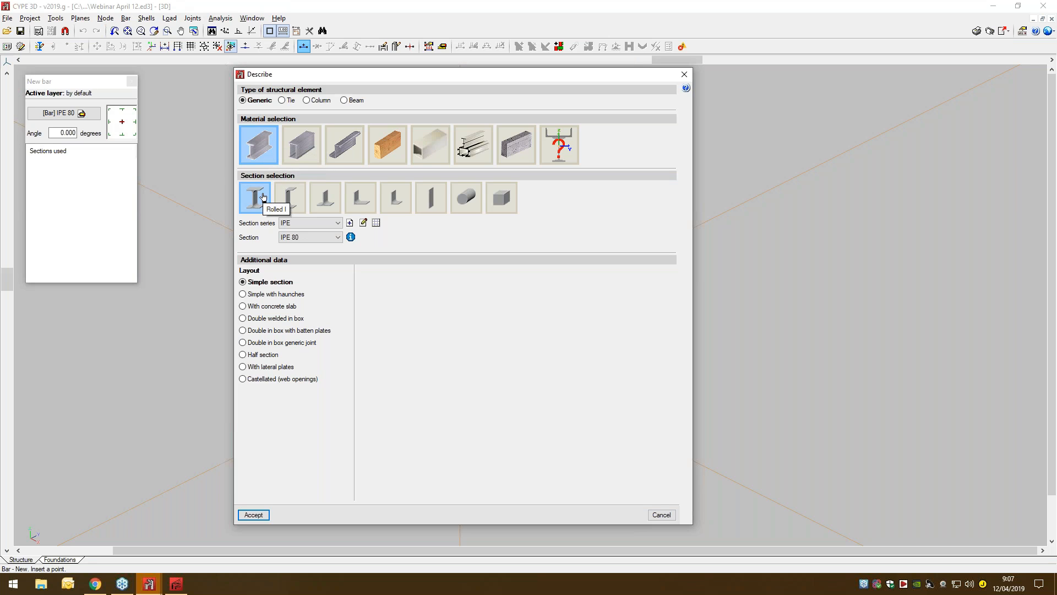
{"action": "left_click", "coordinate": [324, 222]}
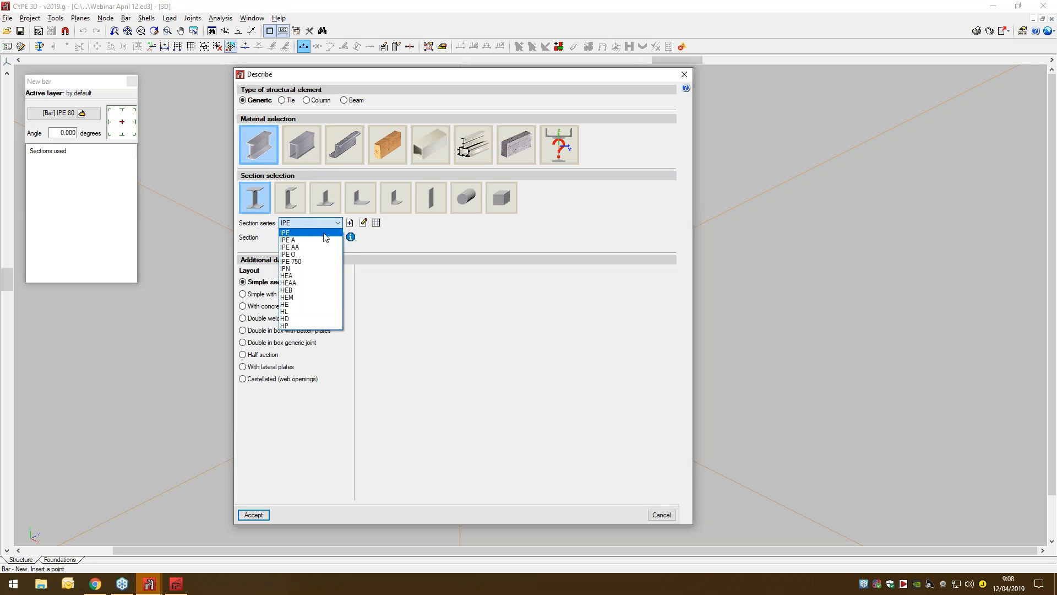
{"action": "left_click", "coordinate": [323, 290]}
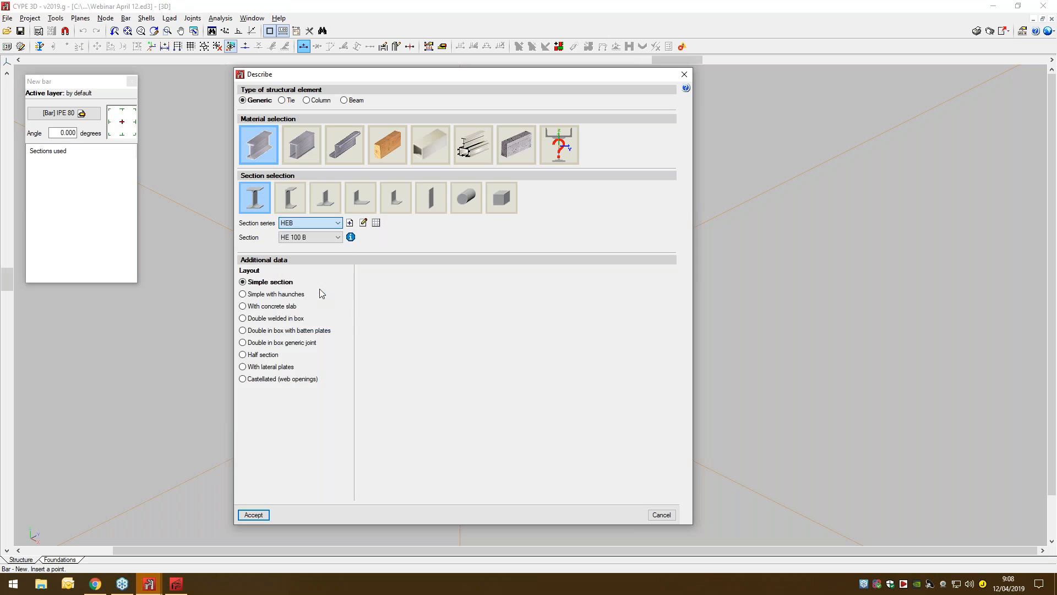
{"action": "left_click", "coordinate": [322, 241]}
{"action": "left_click", "coordinate": [309, 319]}
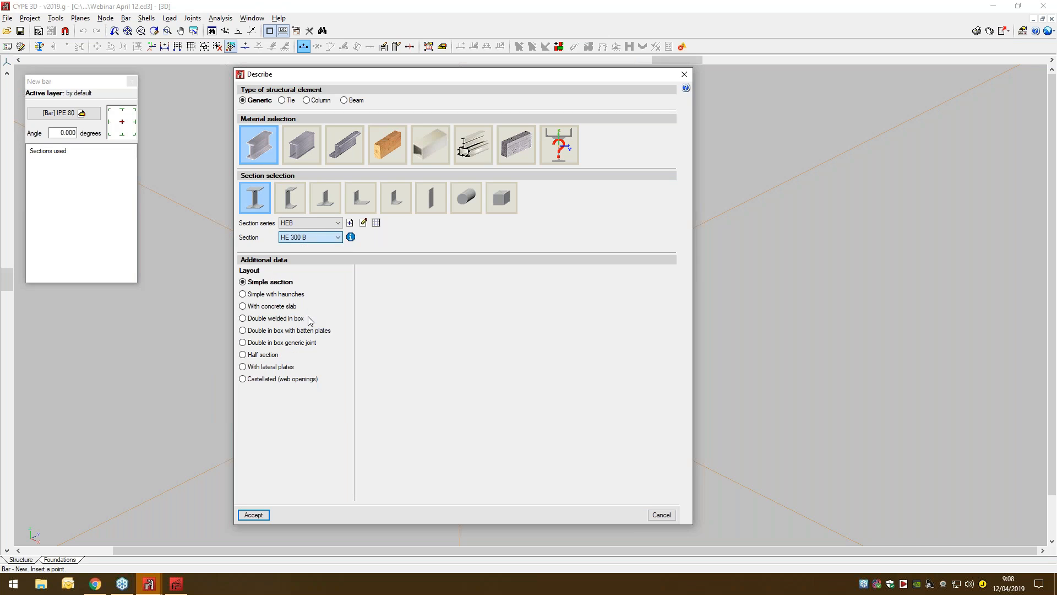
{"action": "left_click", "coordinate": [253, 515]}
{"action": "left_click", "coordinate": [386, 404]}
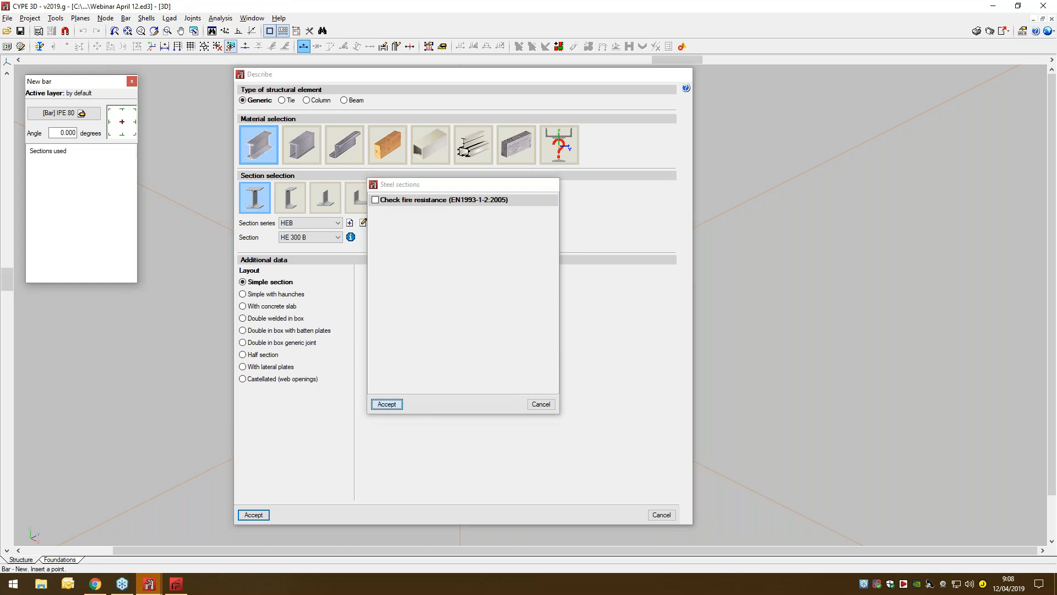
- Draw a vertical bar 3 m long upwards from the origin as the first column
{"action": "left_click", "coordinate": [459, 343]}
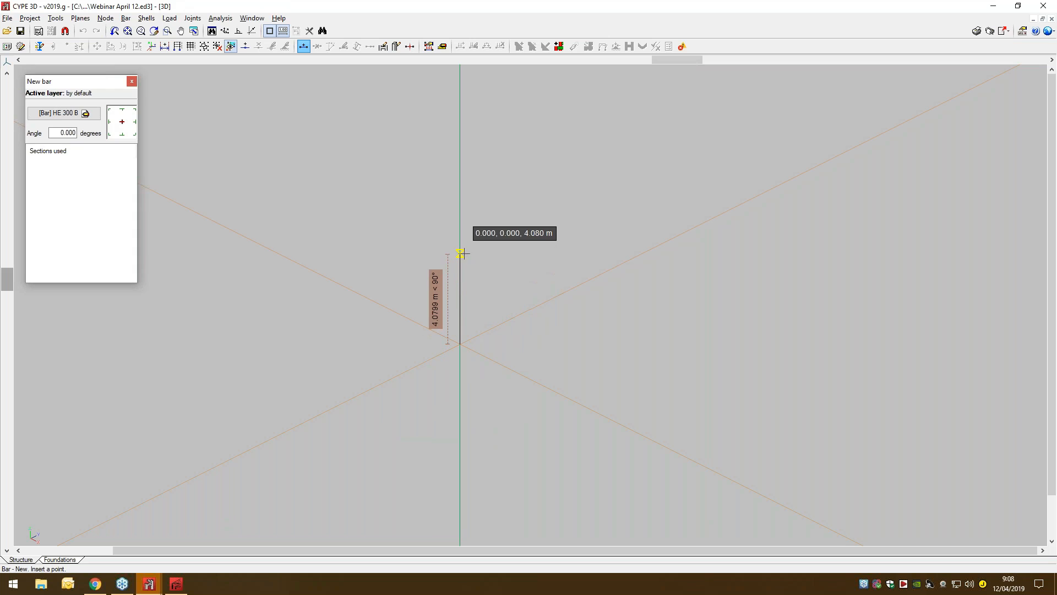
{"action": "key", "text": "Tab"}
{"action": "type", "text": "3"}
{"action": "key", "text": "Tab"}
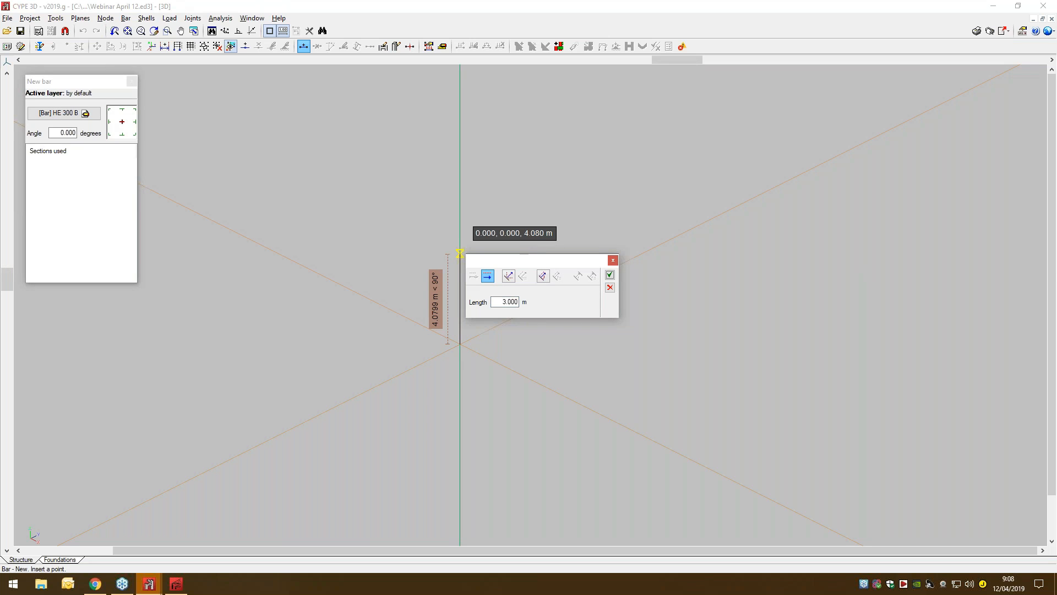
{"action": "left_click", "coordinate": [610, 274]}
- Draw a 6 m horizontal beam along the Y axis from the column's top and a 3 m column down from its far end
{"action": "key", "text": "Tab"}
{"action": "type", "text": "6"}
{"action": "key", "text": "Tab"}
{"action": "left_click", "coordinate": [714, 242]}
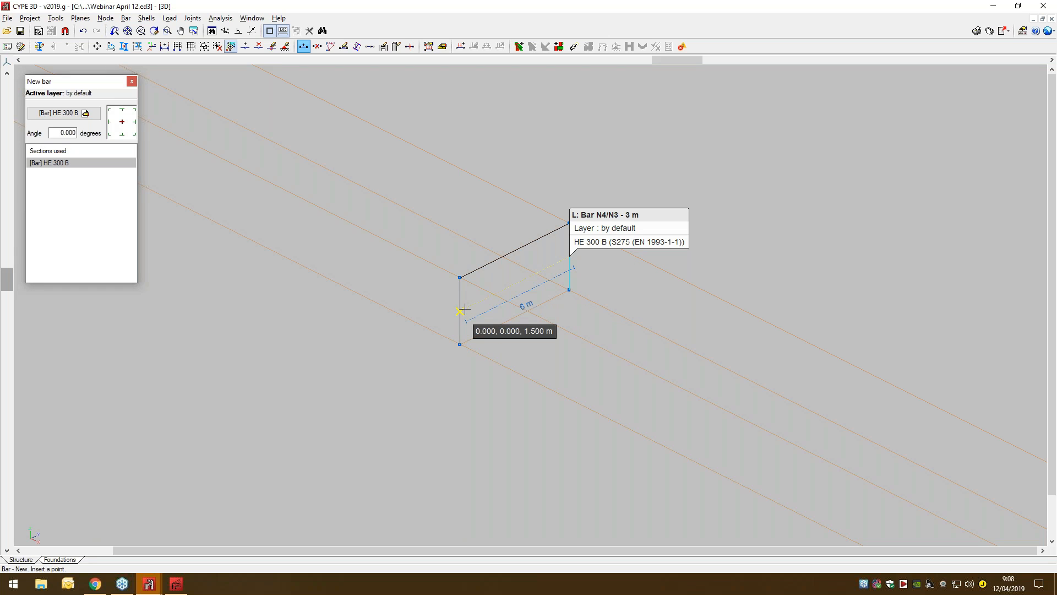
{"action": "scroll", "coordinate": [464, 308], "scroll_direction": "up", "scroll_amount": 2}
{"action": "middle_click_drag", "start_coordinate": [490, 298], "coordinate": [463, 324]}
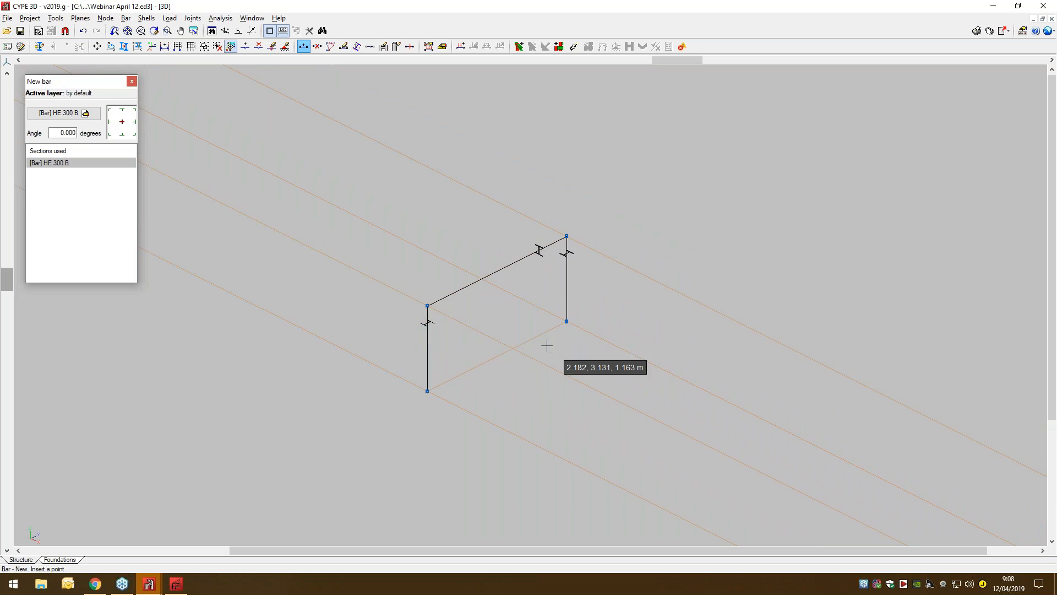
{"action": "scroll", "coordinate": [547, 346], "scroll_direction": "up", "scroll_amount": 3}
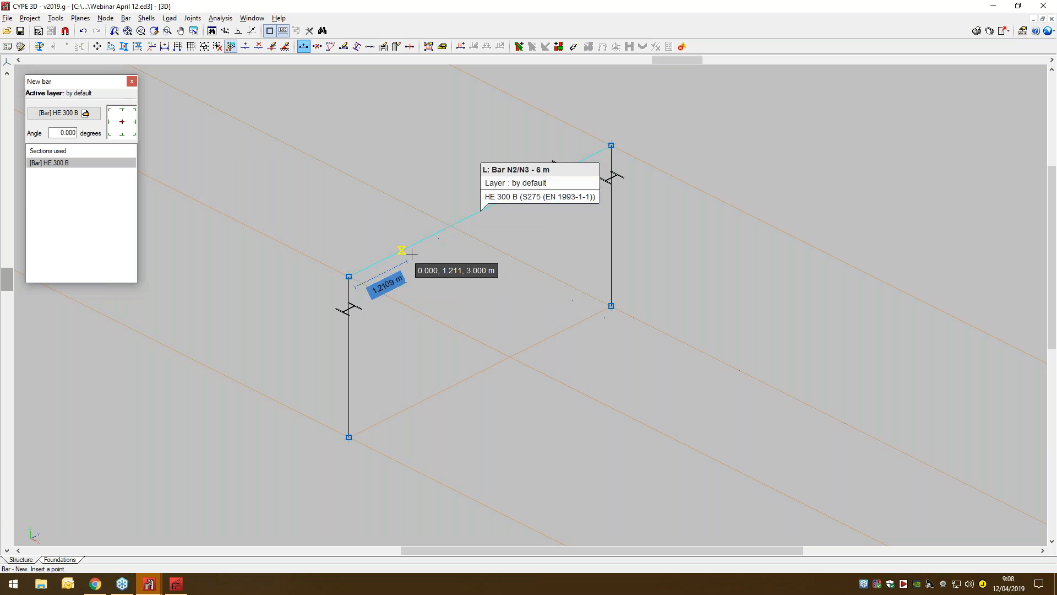
{"action": "left_click", "coordinate": [131, 81]}
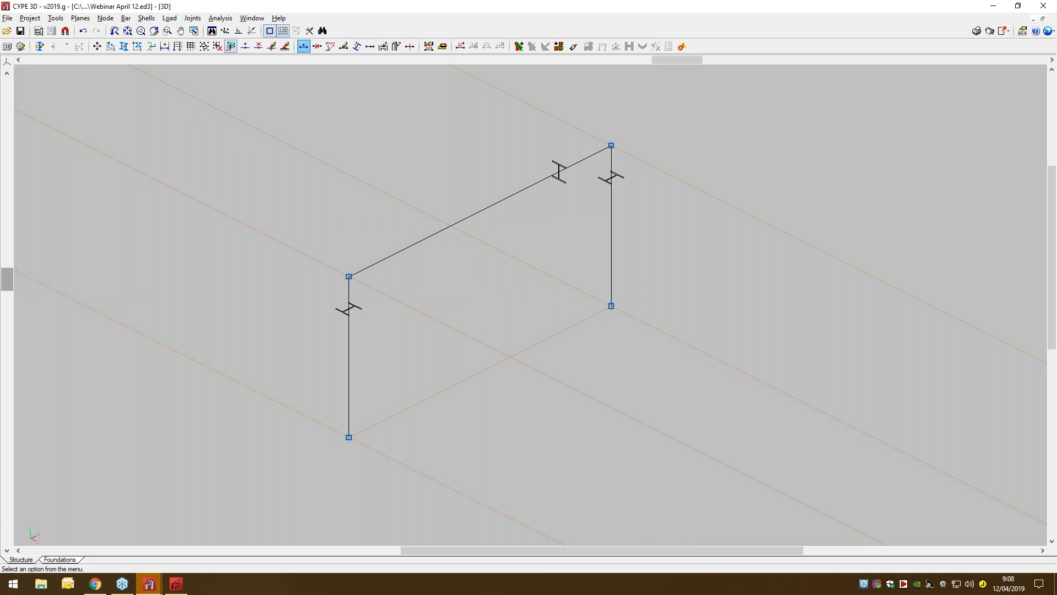
- Change the section of the horizontal beam to IPE 360 from the IPE series
{"action": "left_click", "coordinate": [125, 18]}
{"action": "left_click", "coordinate": [156, 101]}
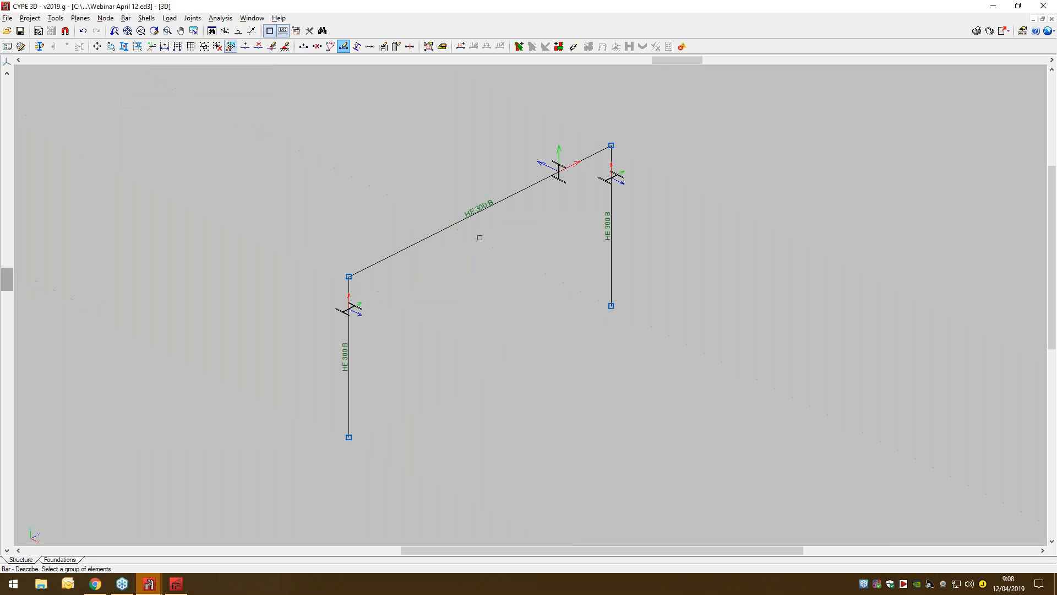
{"action": "left_click", "coordinate": [476, 219]}
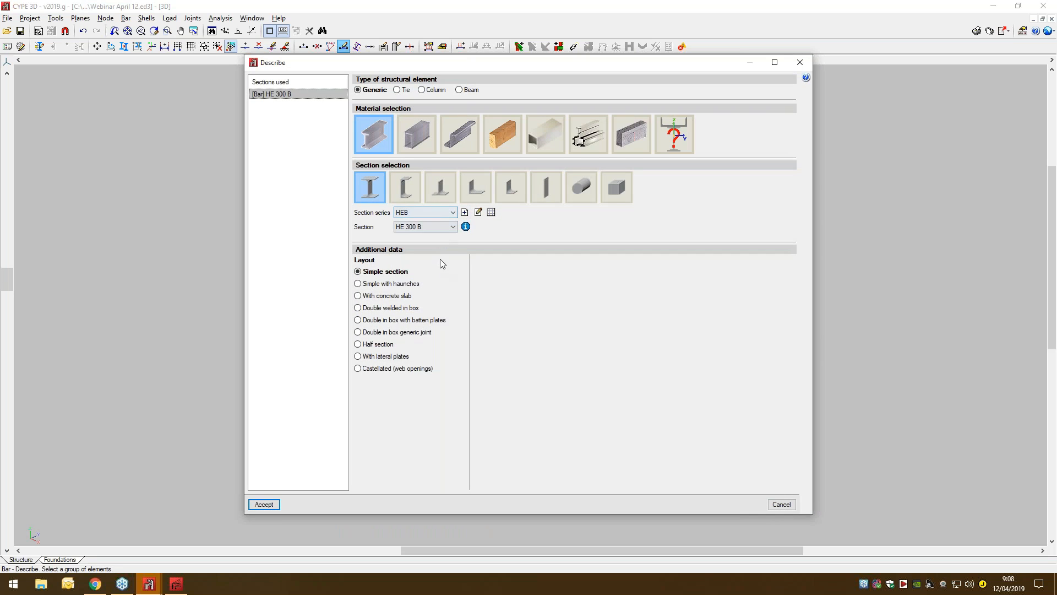
{"action": "left_click", "coordinate": [435, 213]}
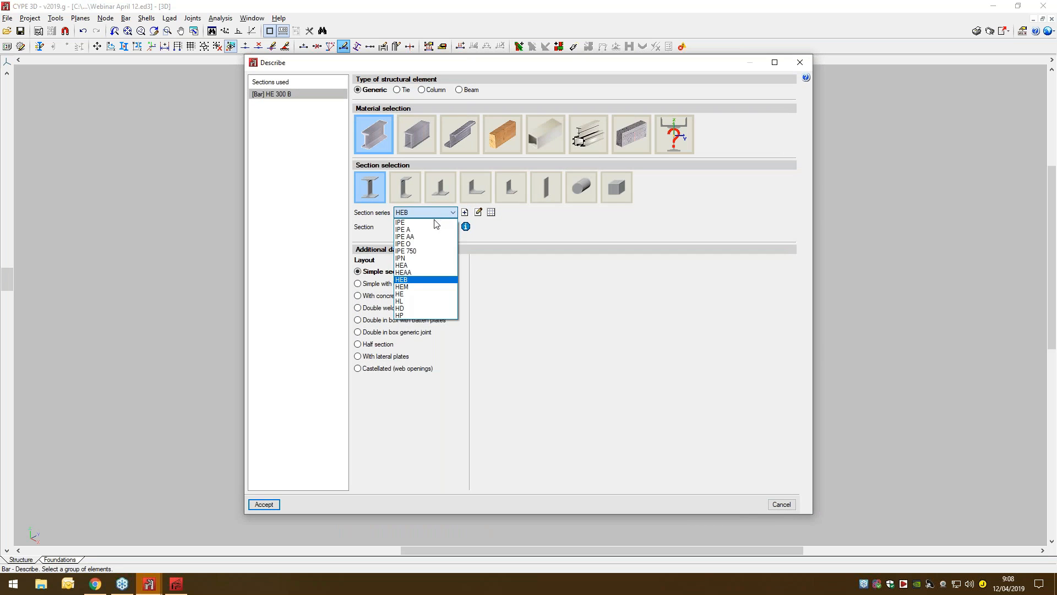
{"action": "left_click", "coordinate": [429, 222]}
{"action": "left_click", "coordinate": [428, 226]}
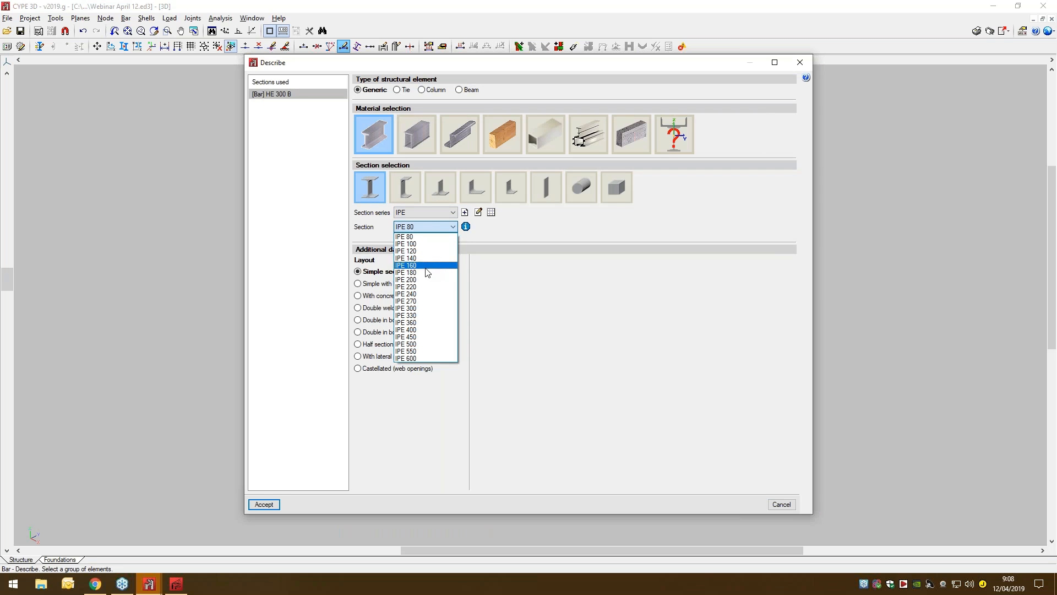
{"action": "left_click", "coordinate": [425, 322]}
{"action": "left_click", "coordinate": [266, 504]}
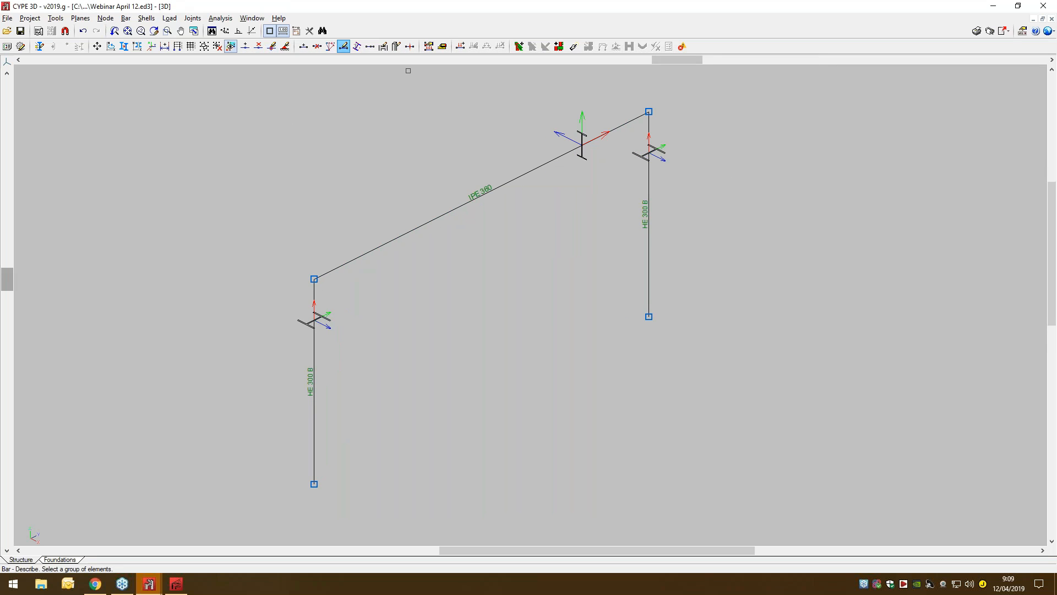
- Assign a fully fixed external fixity to the base nodes of both columns
{"action": "left_click", "coordinate": [105, 20]}
{"action": "left_click", "coordinate": [116, 87]}
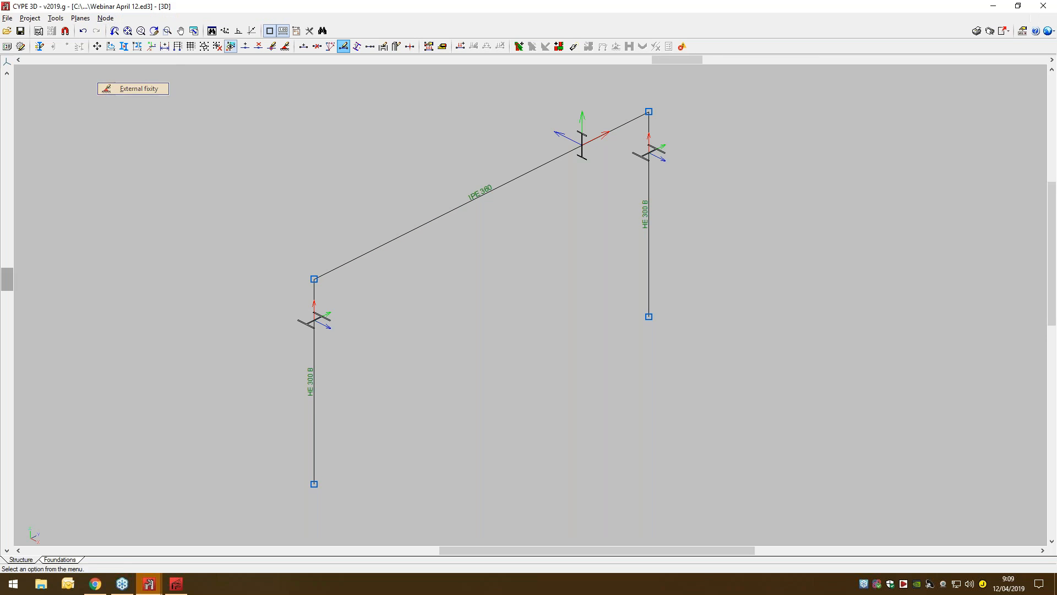
{"action": "left_click", "coordinate": [314, 484]}
{"action": "left_click", "coordinate": [649, 316]}
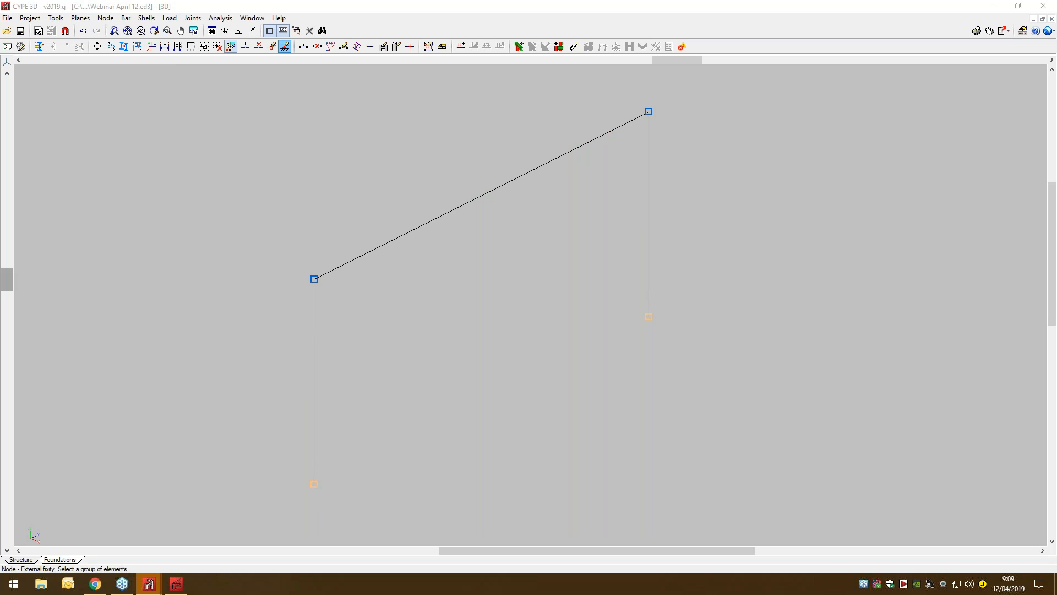
{"action": "right_click", "coordinate": [495, 334]}
{"action": "left_click", "coordinate": [439, 222]}
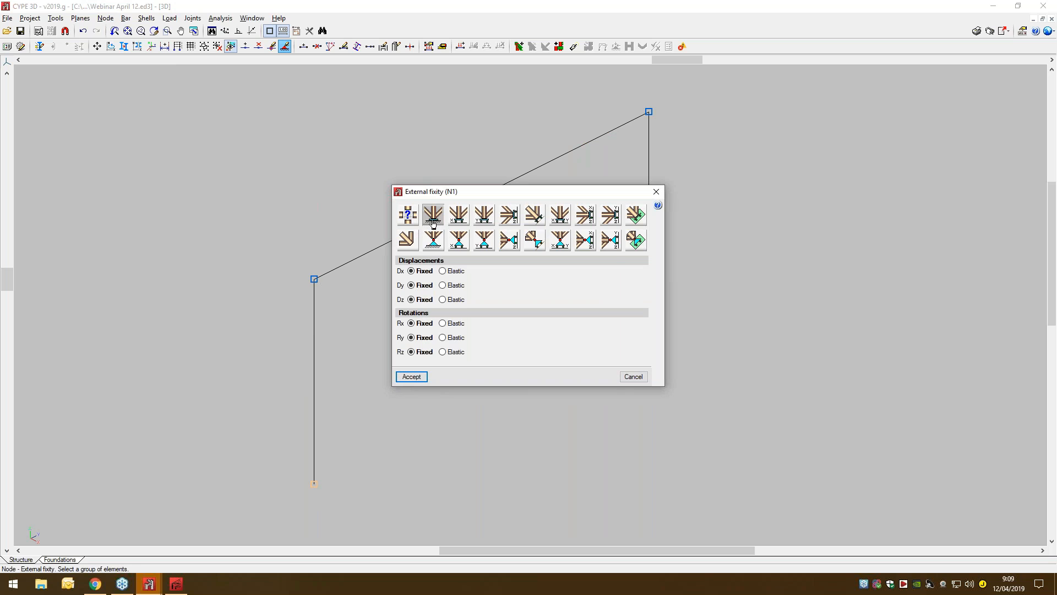
{"action": "left_click", "coordinate": [412, 376]}
{"action": "middle_click_drag", "start_coordinate": [419, 378], "coordinate": [399, 398]}
{"action": "scroll", "coordinate": [399, 398], "scroll_direction": "down", "scroll_amount": 1}
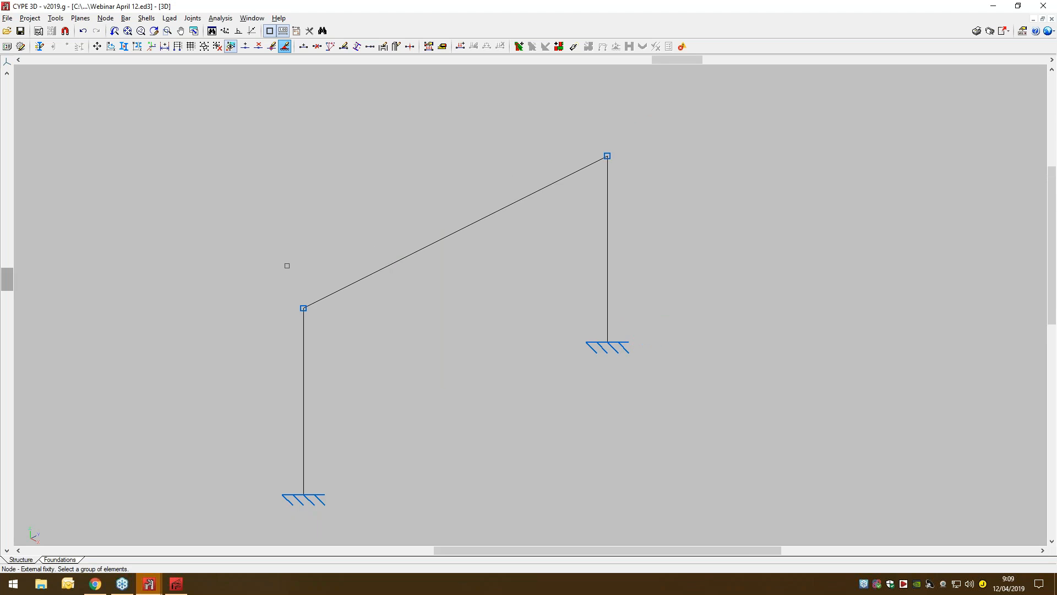
- Try rotating the beam's section onto its side in the bar disposition settings, and discard the change
{"action": "left_click", "coordinate": [125, 19]}
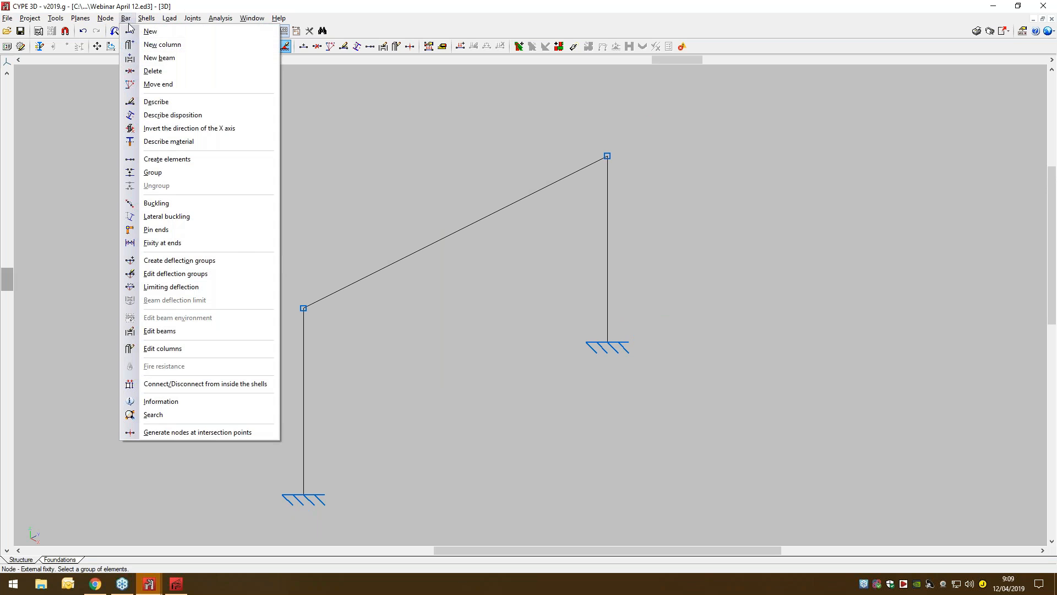
{"action": "left_click", "coordinate": [158, 116]}
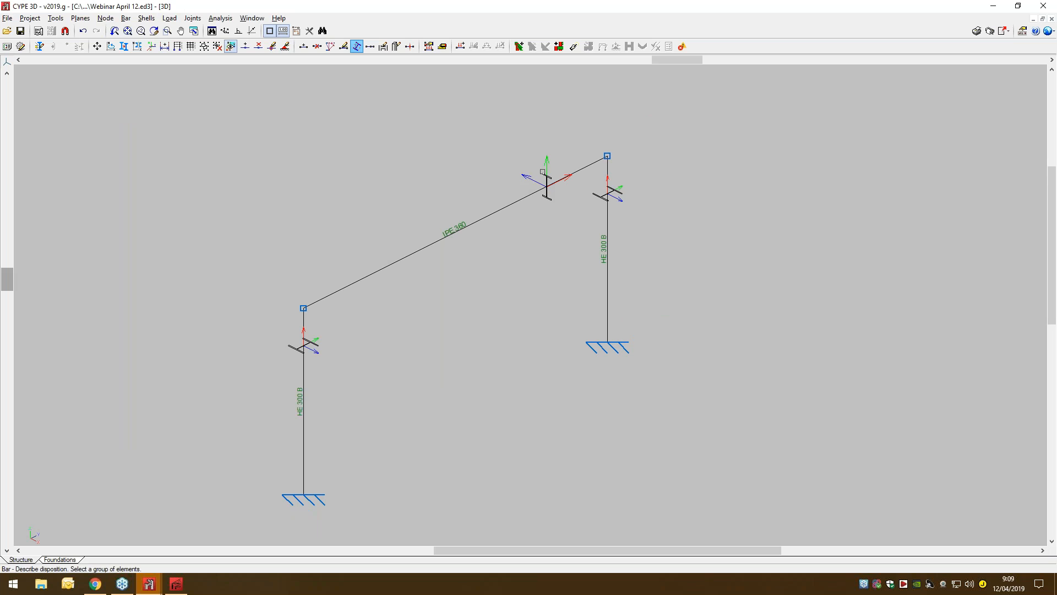
{"action": "scroll", "coordinate": [524, 229], "scroll_direction": "up", "scroll_amount": 2}
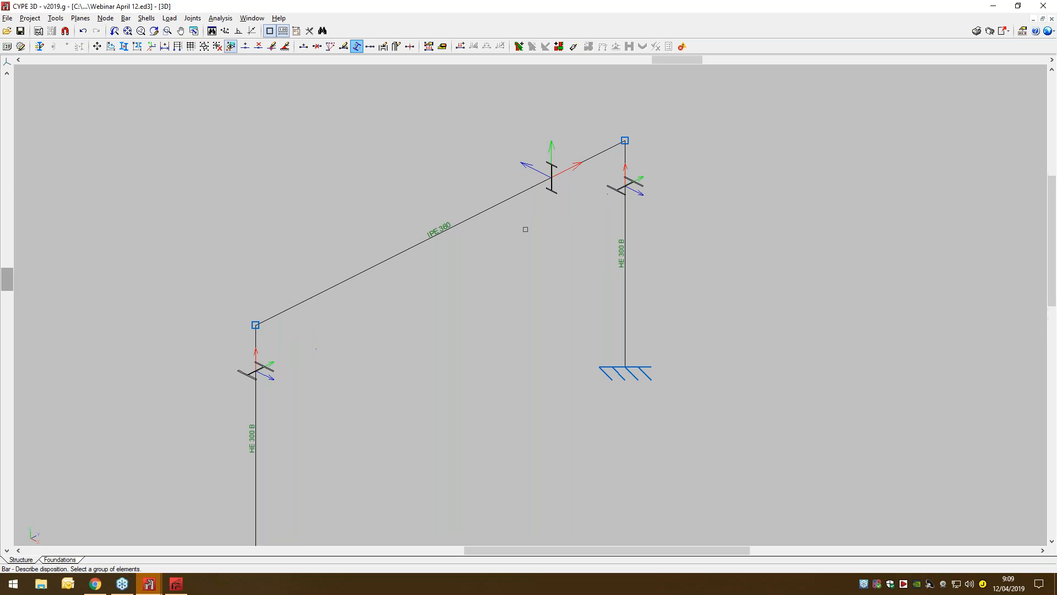
{"action": "left_click", "coordinate": [562, 173]}
{"action": "right_click", "coordinate": [560, 234]}
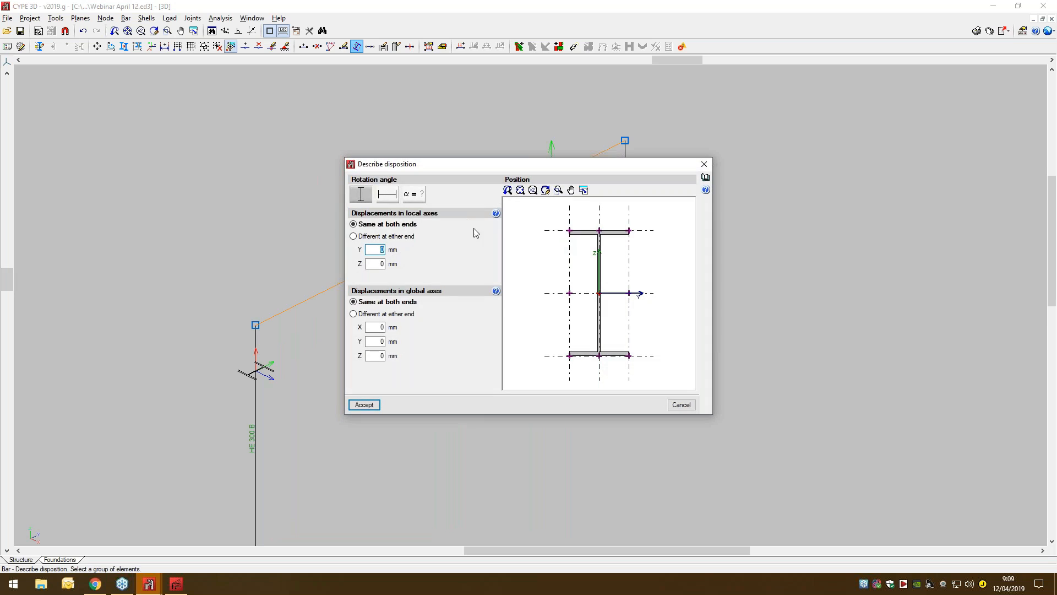
{"action": "left_click", "coordinate": [387, 194]}
{"action": "left_click", "coordinate": [361, 194]}
{"action": "left_click", "coordinate": [379, 197]}
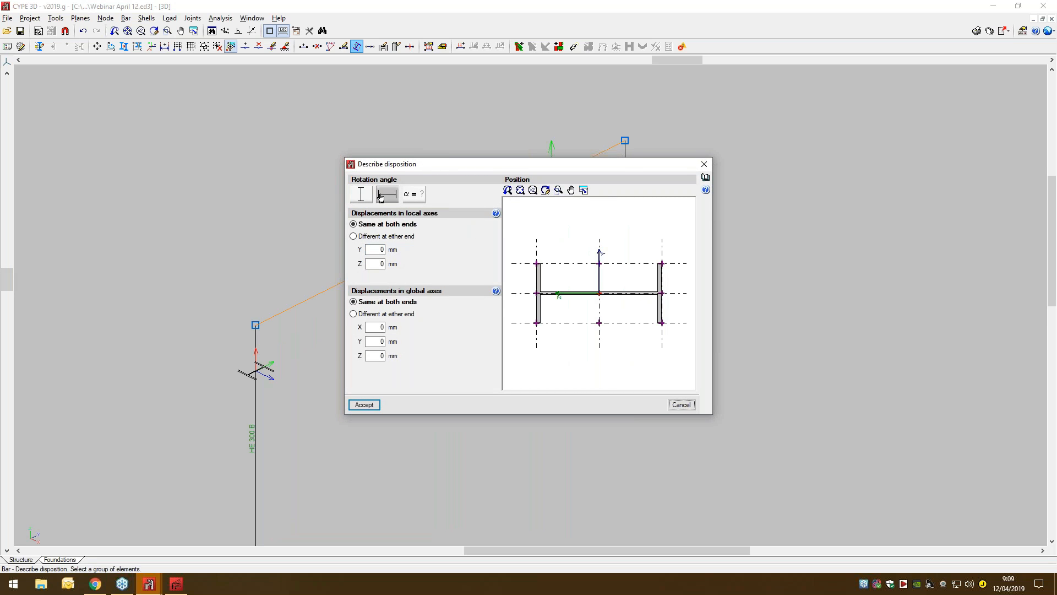
{"action": "left_click", "coordinate": [681, 404]}
{"action": "middle_click_drag", "start_coordinate": [520, 330], "coordinate": [534, 263]}
{"action": "scroll", "coordinate": [520, 266], "scroll_direction": "down", "scroll_amount": 1}
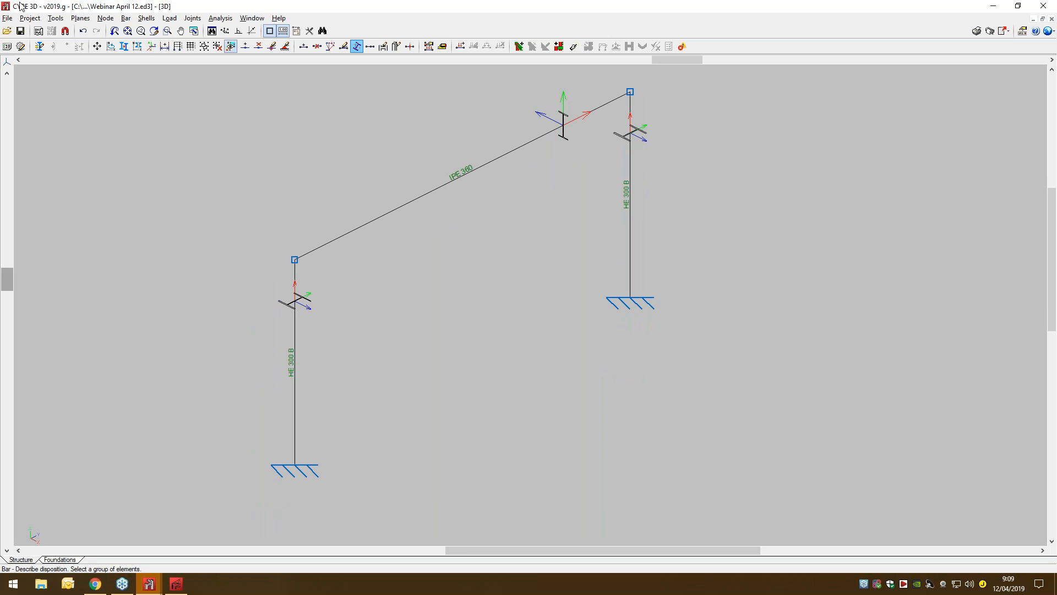
- Examine the complete portal frame in a maximised 3D view from different angles, and close the view
{"action": "left_click", "coordinate": [51, 19]}
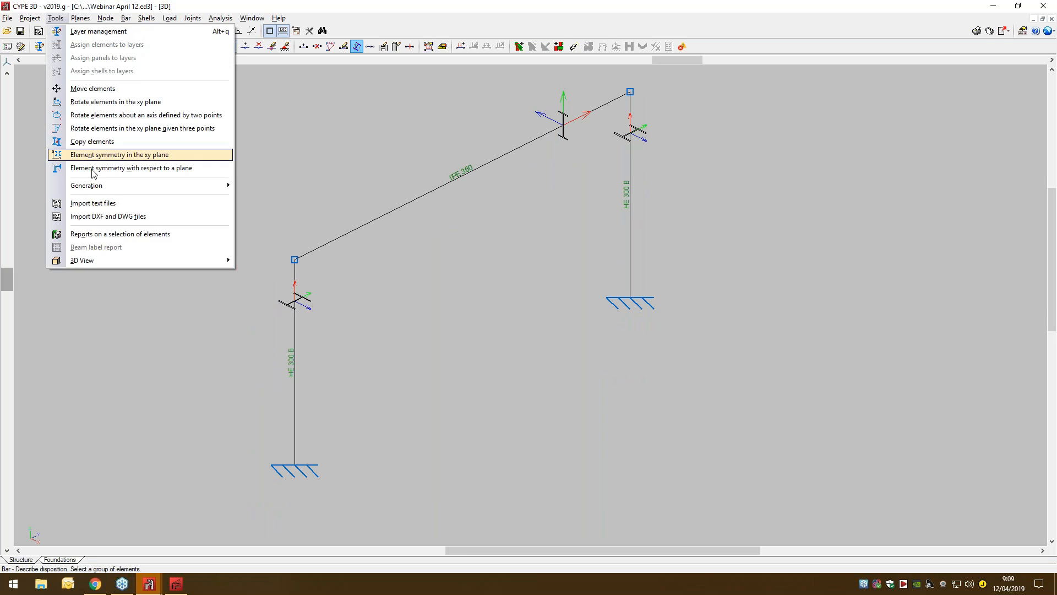
{"action": "mouse_move", "coordinate": [94, 260]}
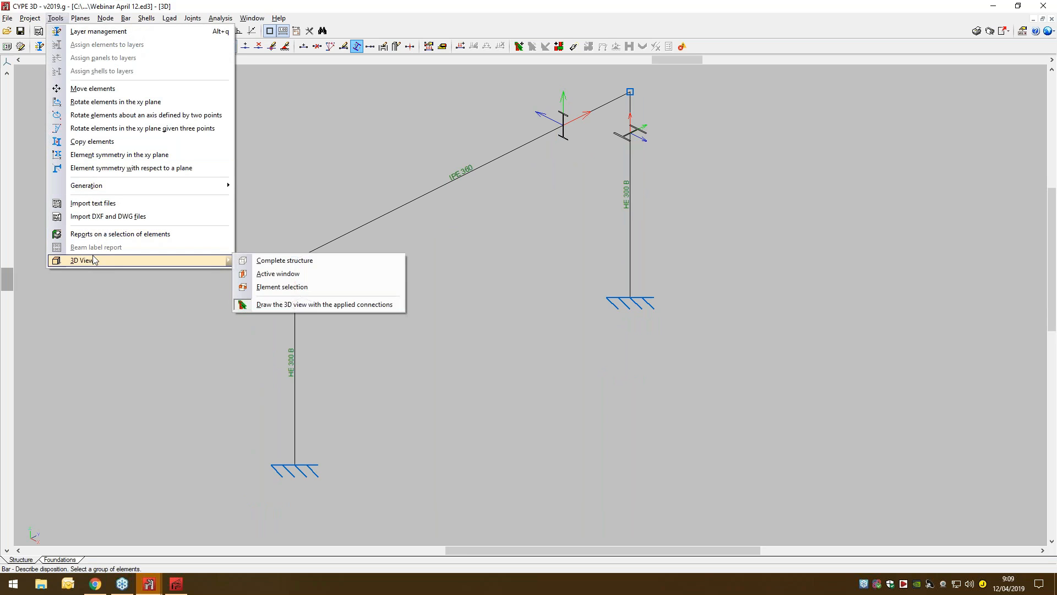
{"action": "left_click", "coordinate": [248, 260]}
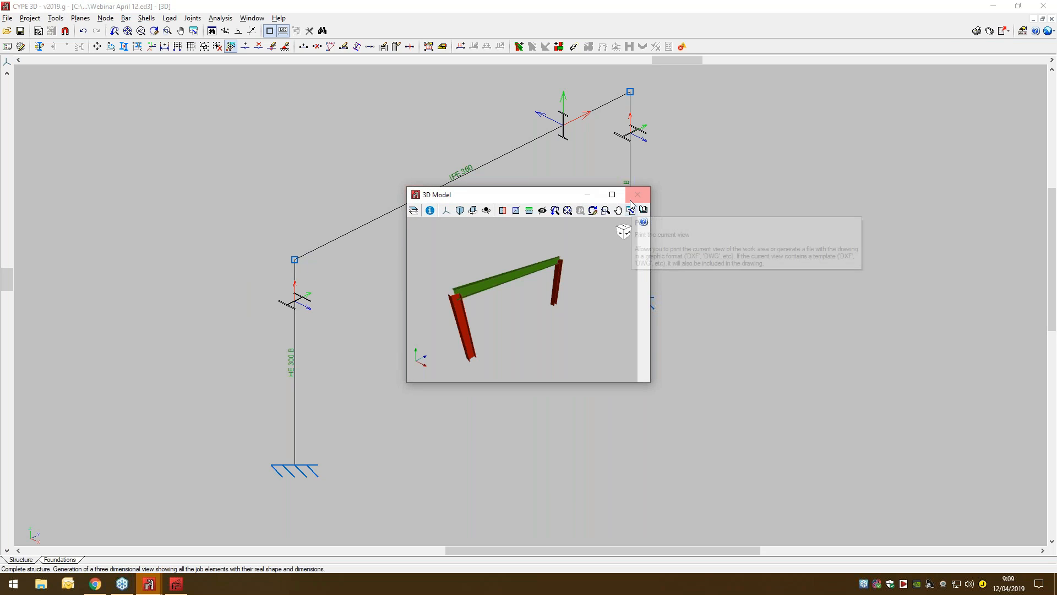
{"action": "left_click", "coordinate": [612, 194]}
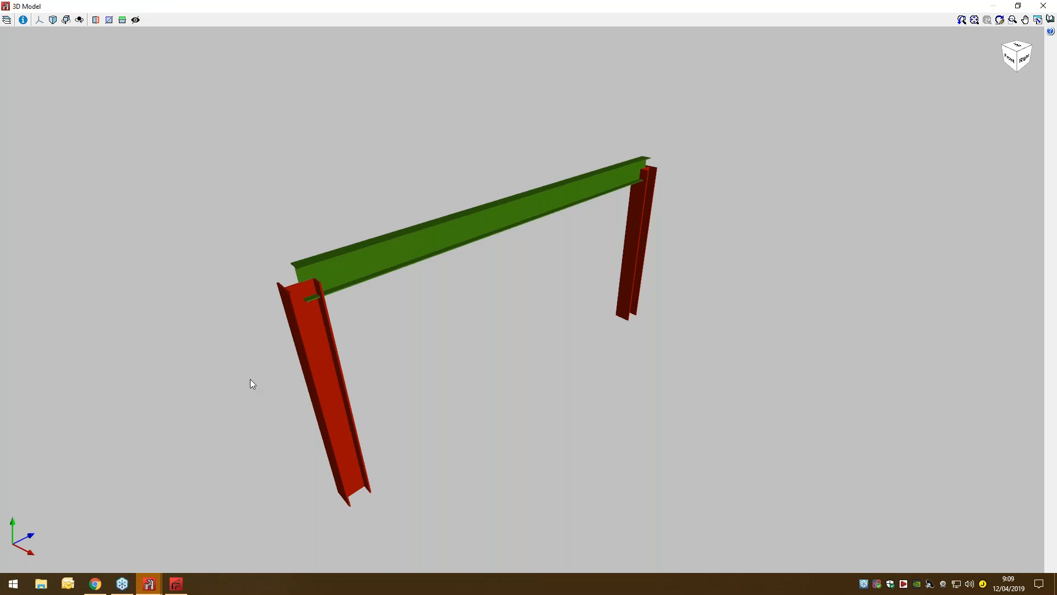
{"action": "scroll", "coordinate": [348, 405], "scroll_direction": "up", "scroll_amount": 2}
{"action": "middle_click_drag", "start_coordinate": [328, 396], "coordinate": [633, 236]}
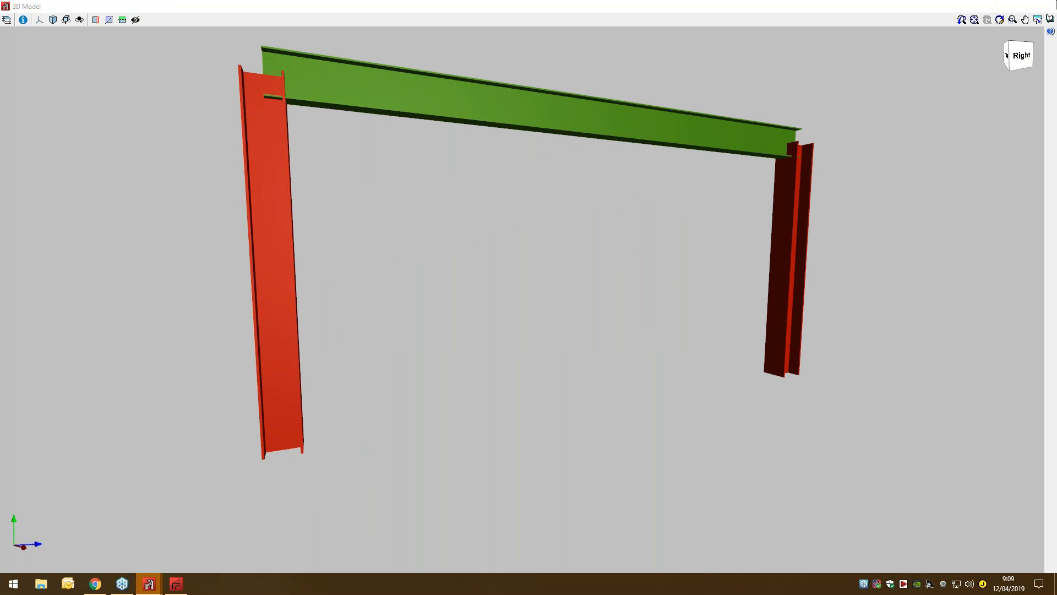
{"action": "left_click", "coordinate": [1043, 5]}
- Apply a uniform load of 0.300 t/m to the horizontal beam in the Self weight loadcase, acting downwards in global axes
{"action": "scroll", "coordinate": [366, 462], "scroll_direction": "up", "scroll_amount": 1}
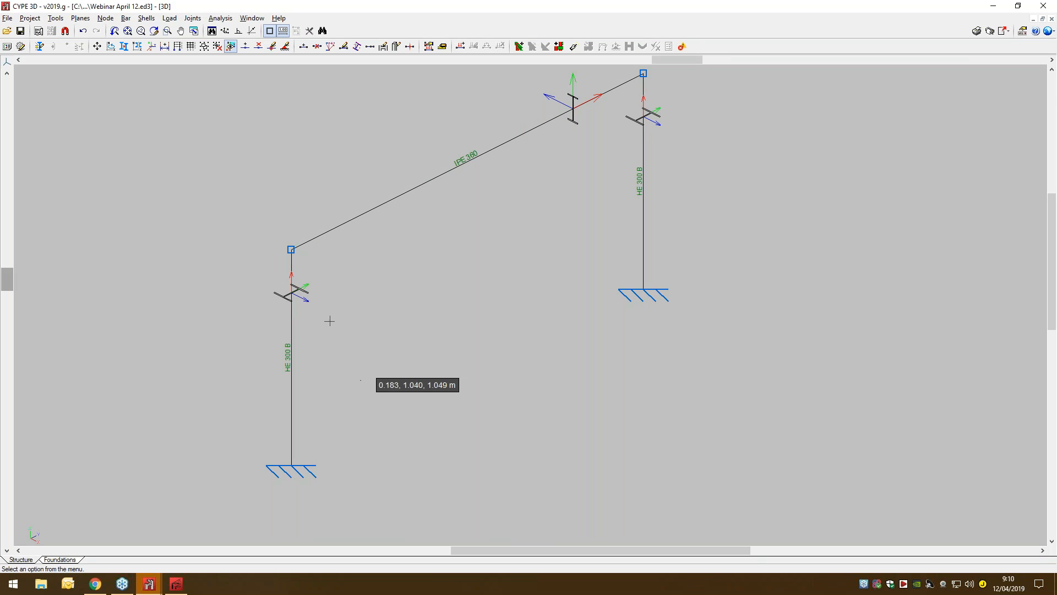
{"action": "middle_click_drag", "start_coordinate": [467, 217], "coordinate": [437, 241]}
{"action": "left_click", "coordinate": [165, 20]}
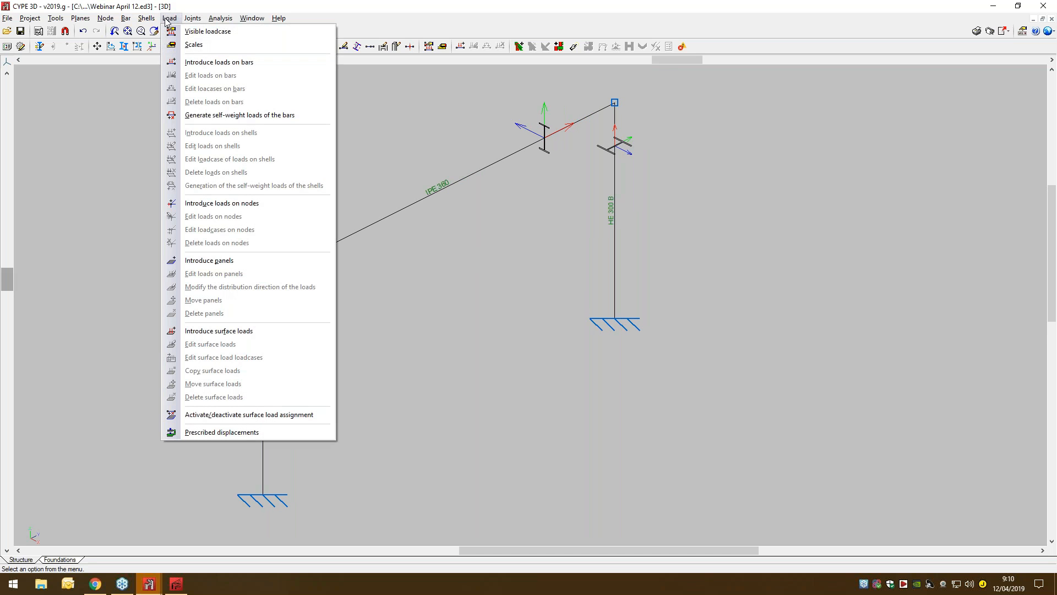
{"action": "left_click", "coordinate": [220, 62]}
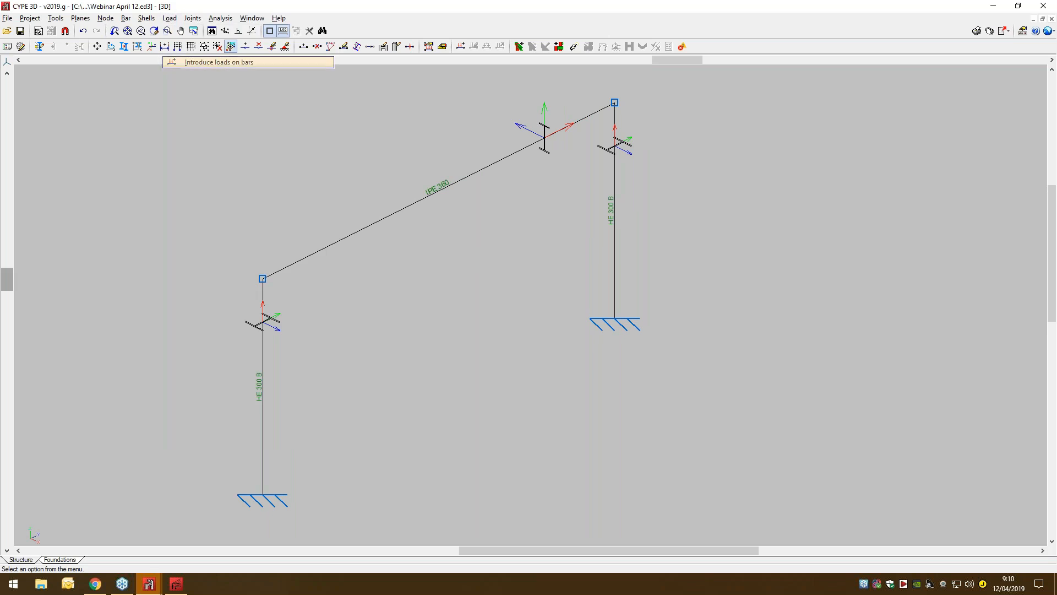
{"action": "left_click", "coordinate": [349, 234]}
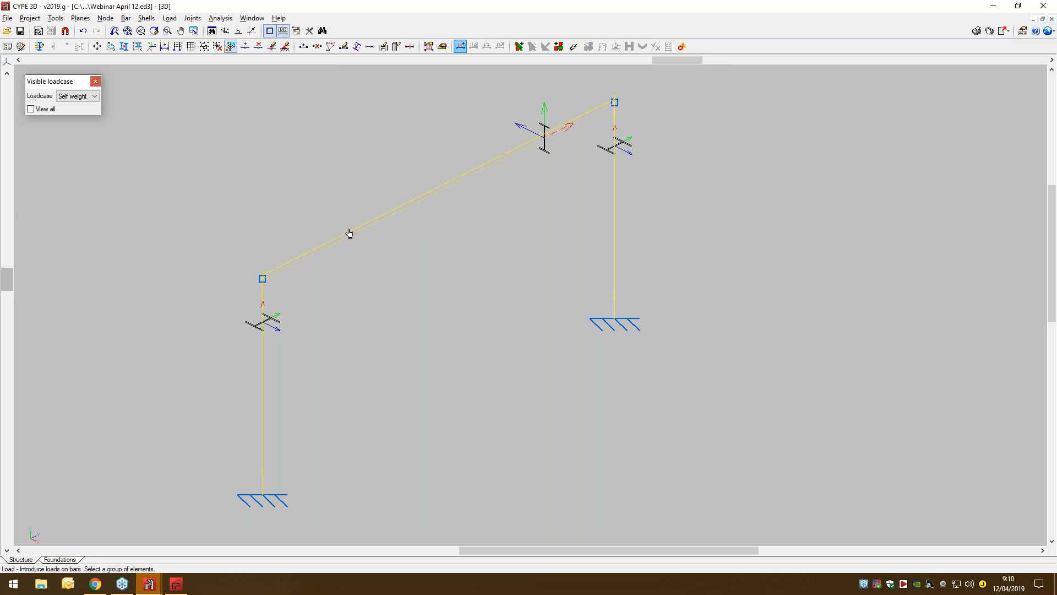
{"action": "right_click", "coordinate": [380, 260]}
{"action": "left_click", "coordinate": [472, 183]}
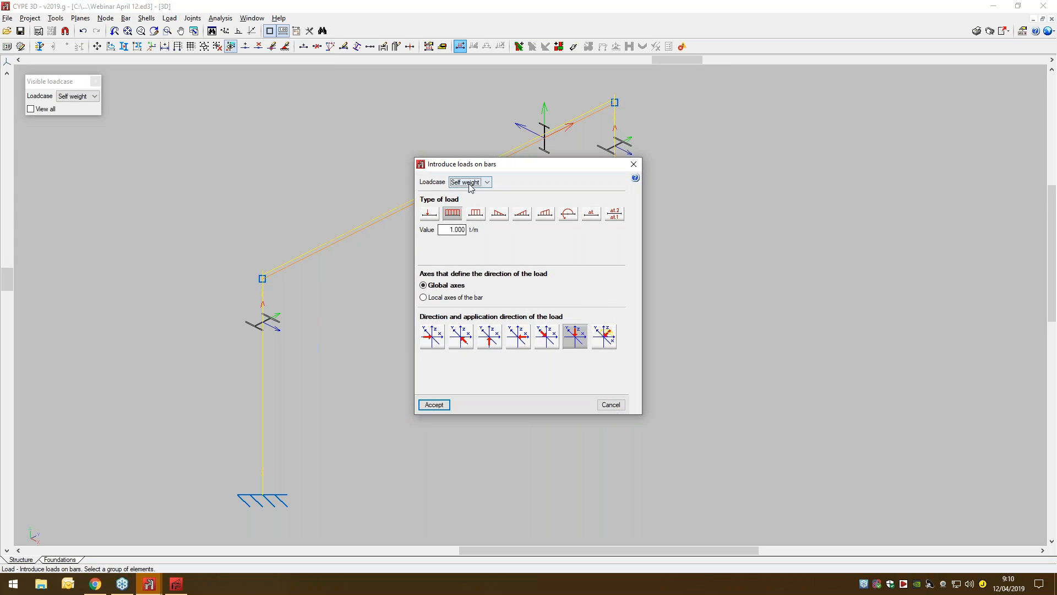
{"action": "left_click", "coordinate": [469, 191]}
{"action": "key", "text": "Tab"}
{"action": "type", "text": "0"}
{"action": "key", "text": "Tab"}
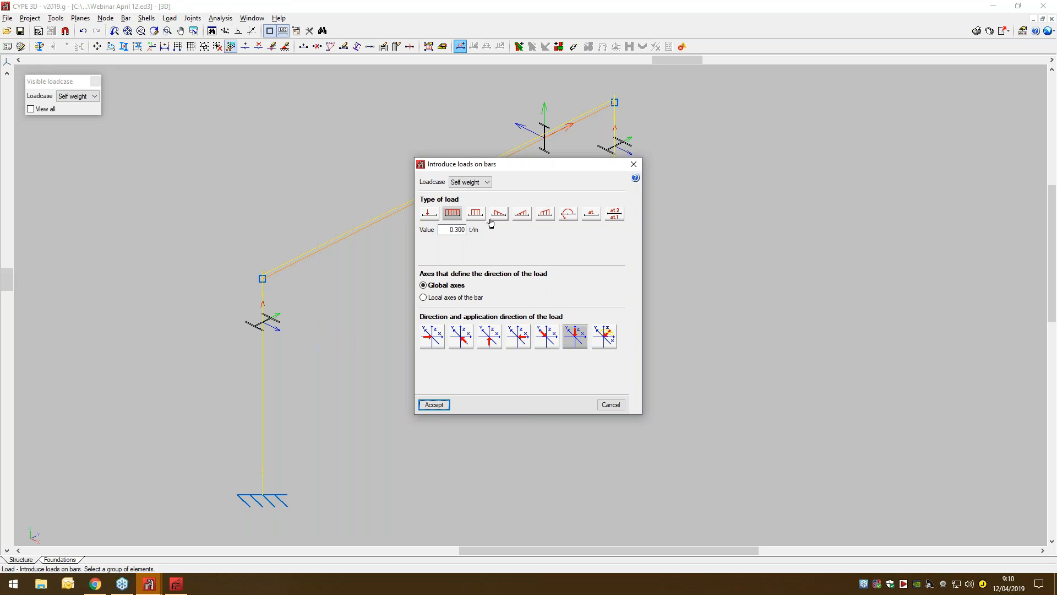
{"action": "left_click", "coordinate": [440, 405]}
{"action": "scroll", "coordinate": [384, 311], "scroll_direction": "up", "scroll_amount": 2}
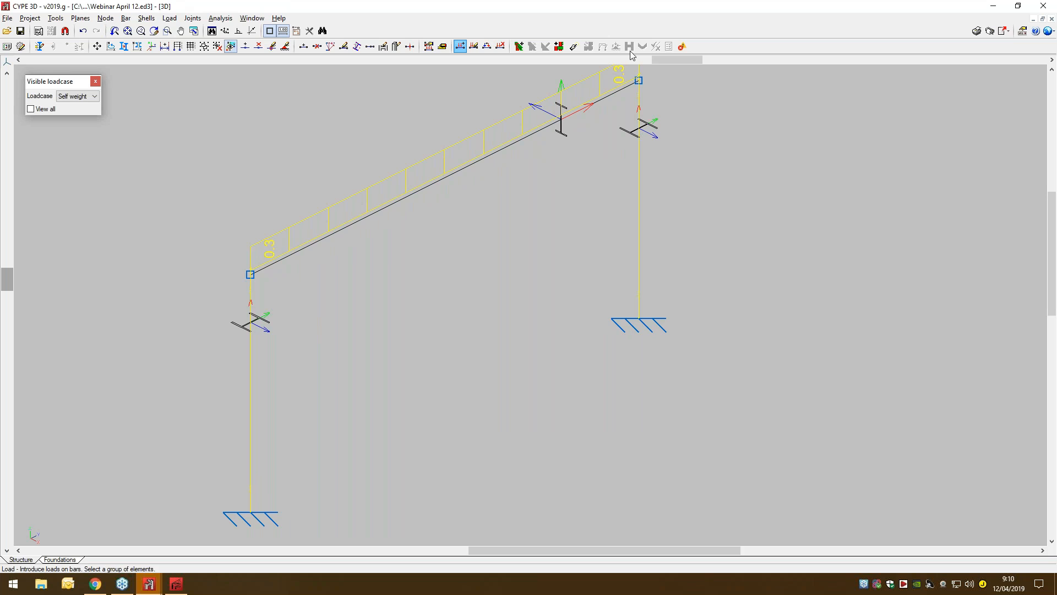
{"action": "middle_click_drag", "start_coordinate": [568, 224], "coordinate": [539, 262]}
{"action": "scroll", "coordinate": [539, 262], "scroll_direction": "down", "scroll_amount": 1}
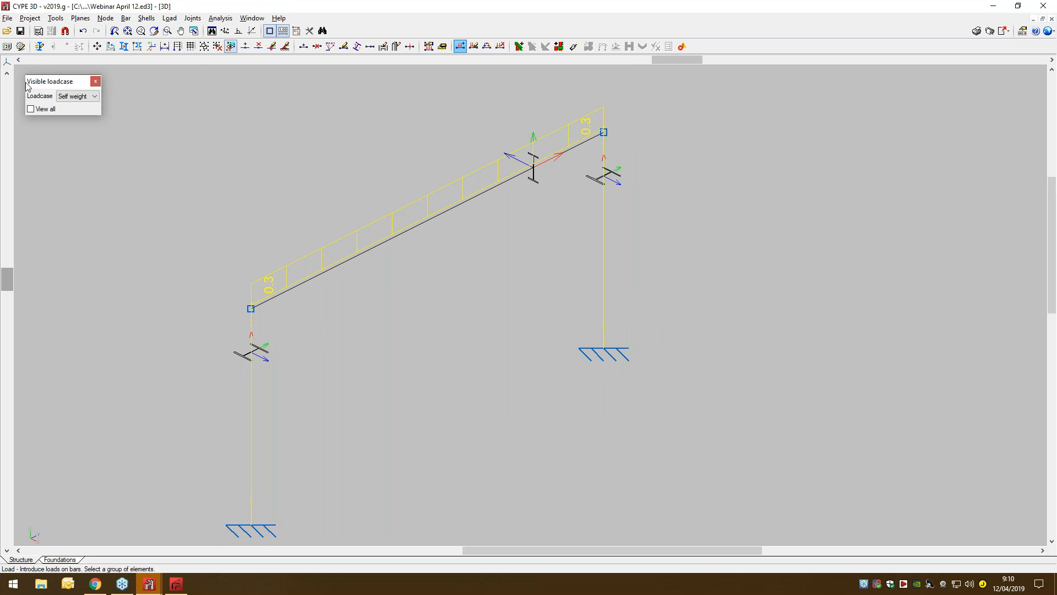
{"action": "left_click", "coordinate": [96, 82]}
{"action": "middle_click_drag", "start_coordinate": [342, 493], "coordinate": [358, 464]}
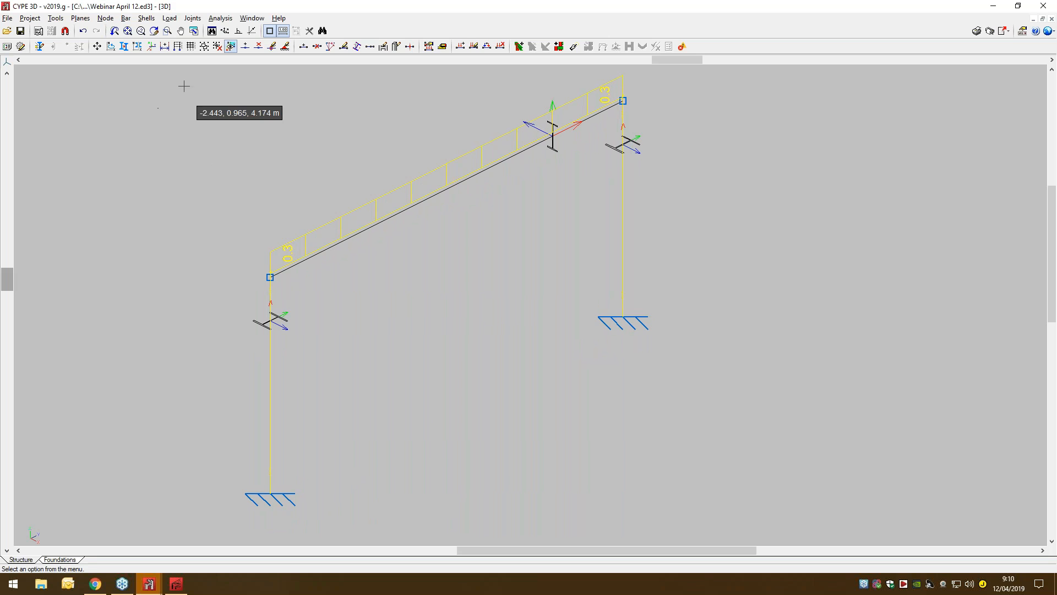
- Analyse the structure without dimensioning sections, with the bar check active, and close the final design report
{"action": "left_click", "coordinate": [220, 20]}
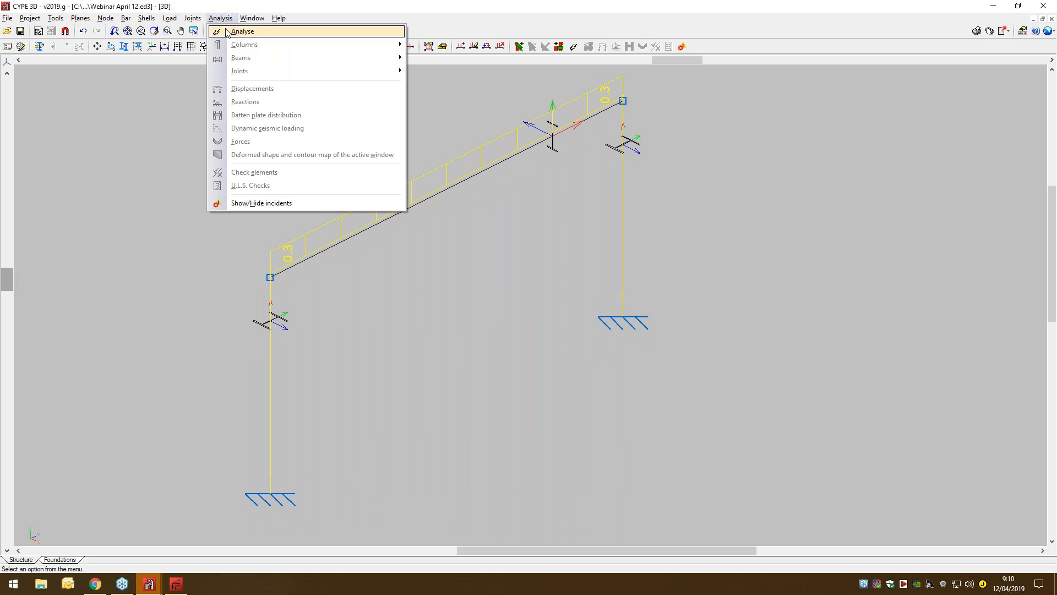
{"action": "left_click", "coordinate": [227, 32]}
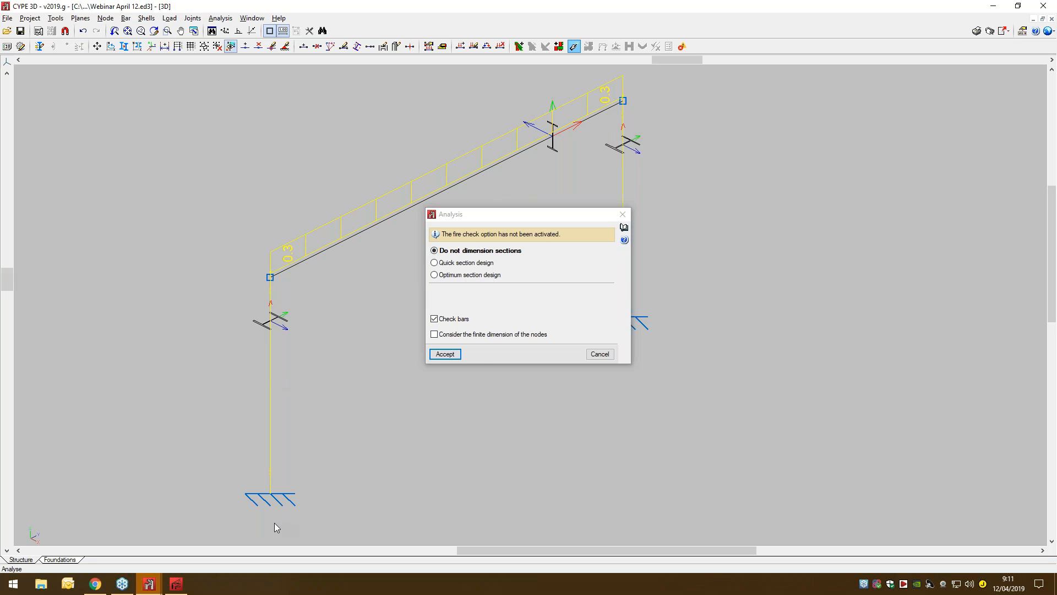
{"action": "left_click", "coordinate": [447, 356]}
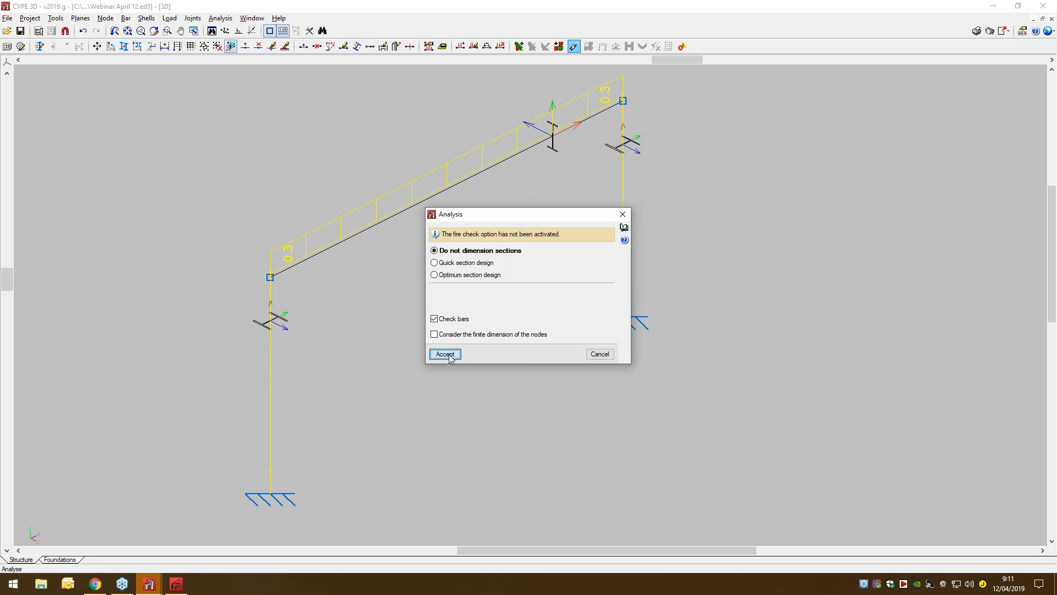
{"action": "left_click", "coordinate": [435, 348]}
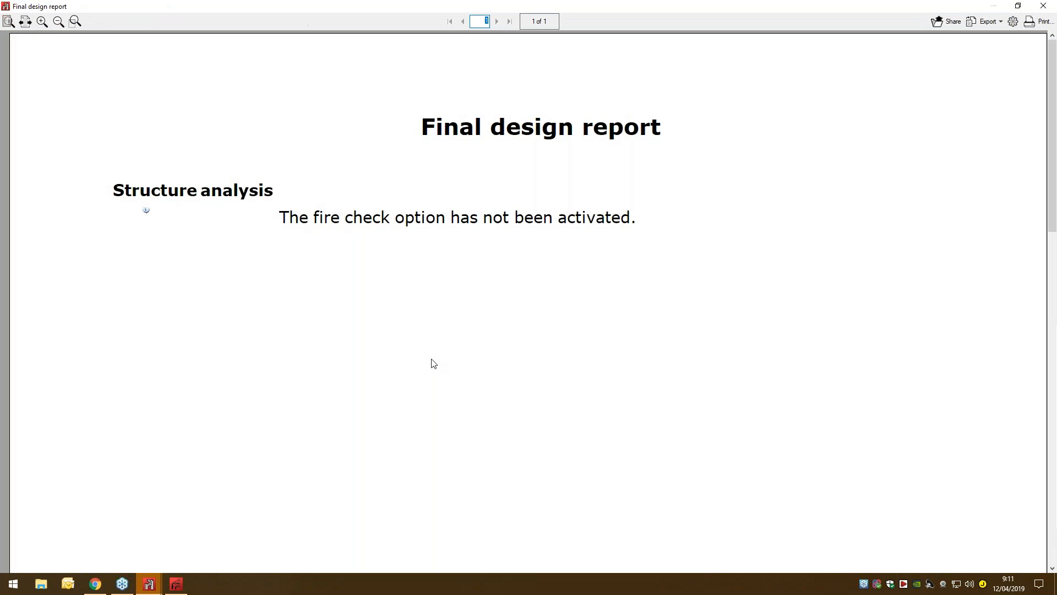
{"action": "key", "text": "Escape"}
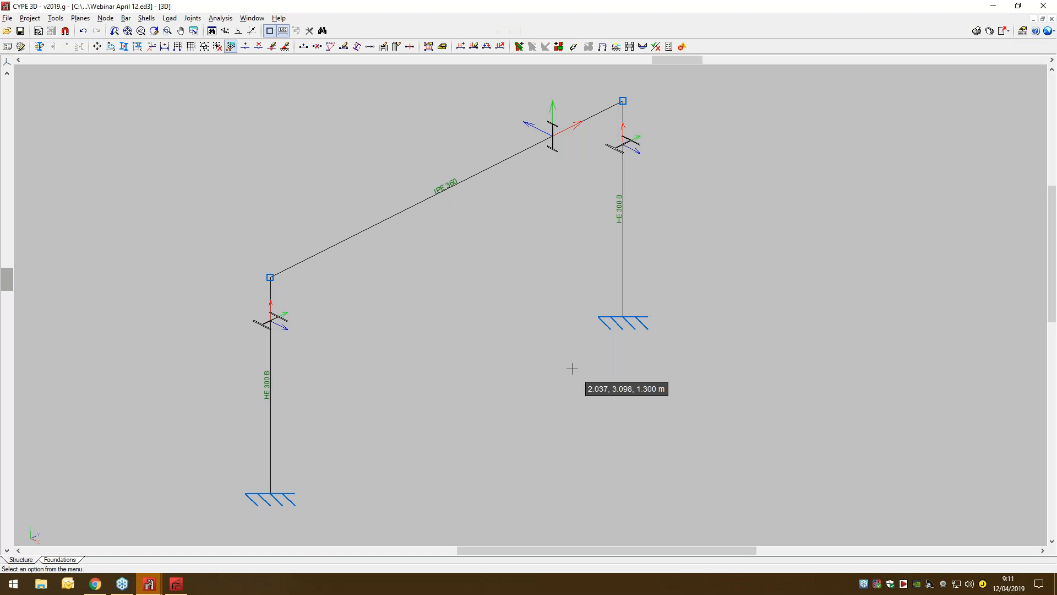
{"action": "scroll", "coordinate": [395, 364], "scroll_direction": "up", "scroll_amount": 1}
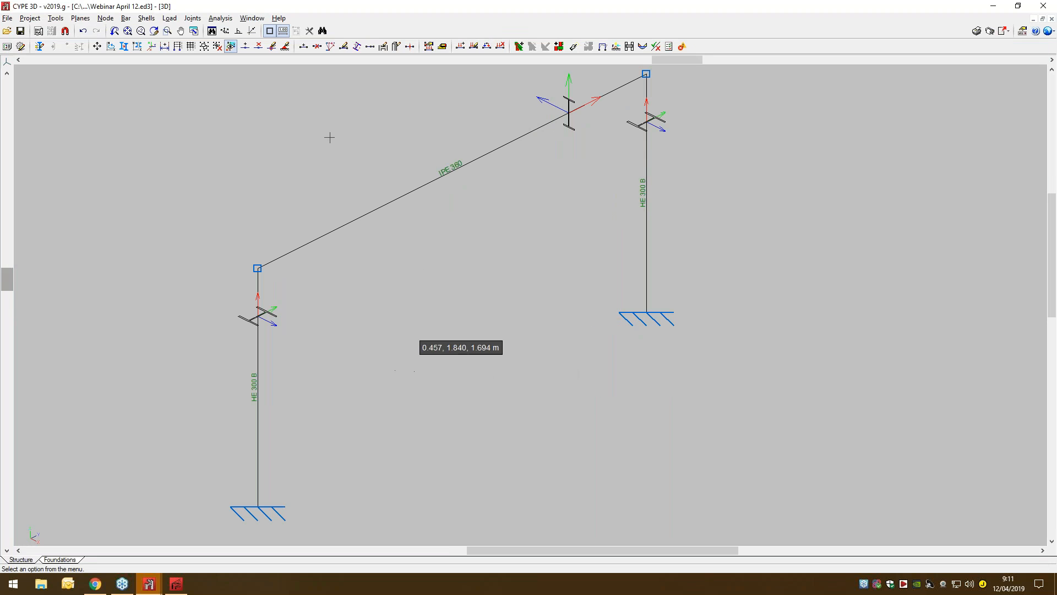
- Open the U.L.S. checks of the horizontal beam at its worst point in a maximised window
{"action": "left_click", "coordinate": [230, 20]}
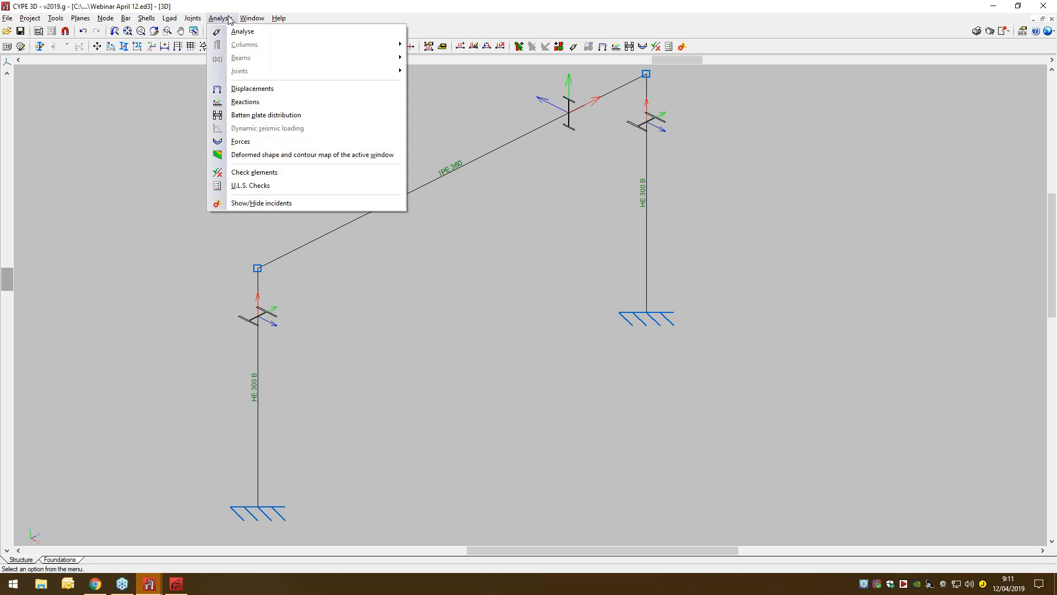
{"action": "left_click", "coordinate": [243, 190]}
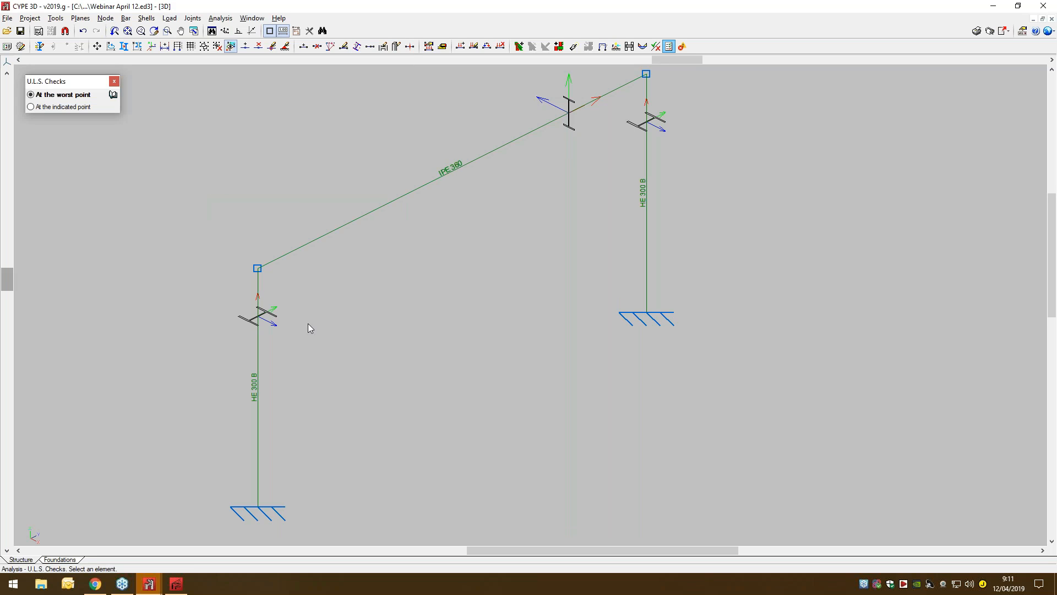
{"action": "left_click", "coordinate": [304, 252]}
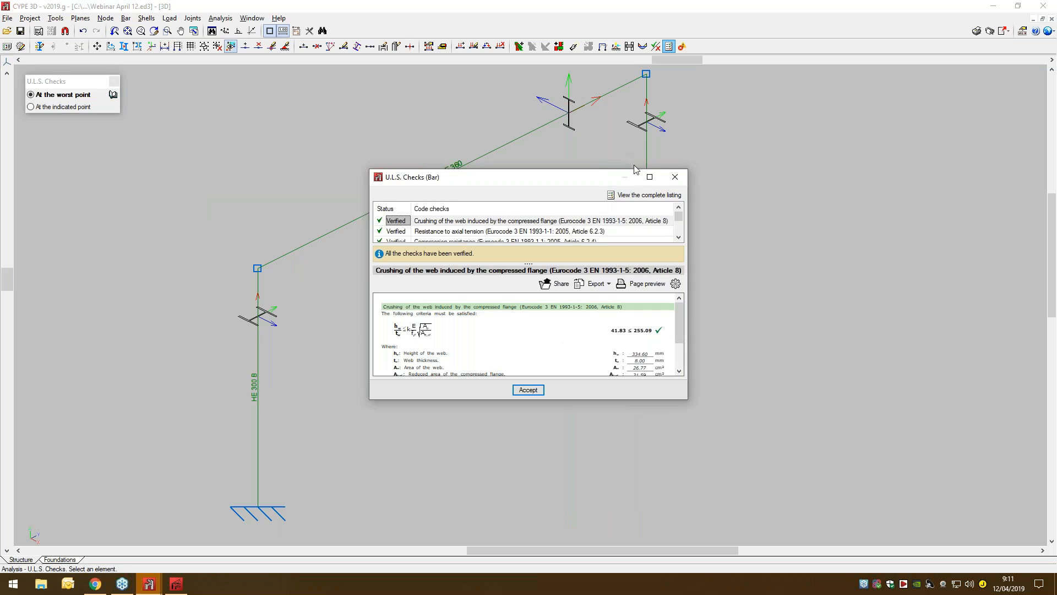
{"action": "left_click", "coordinate": [643, 175]}
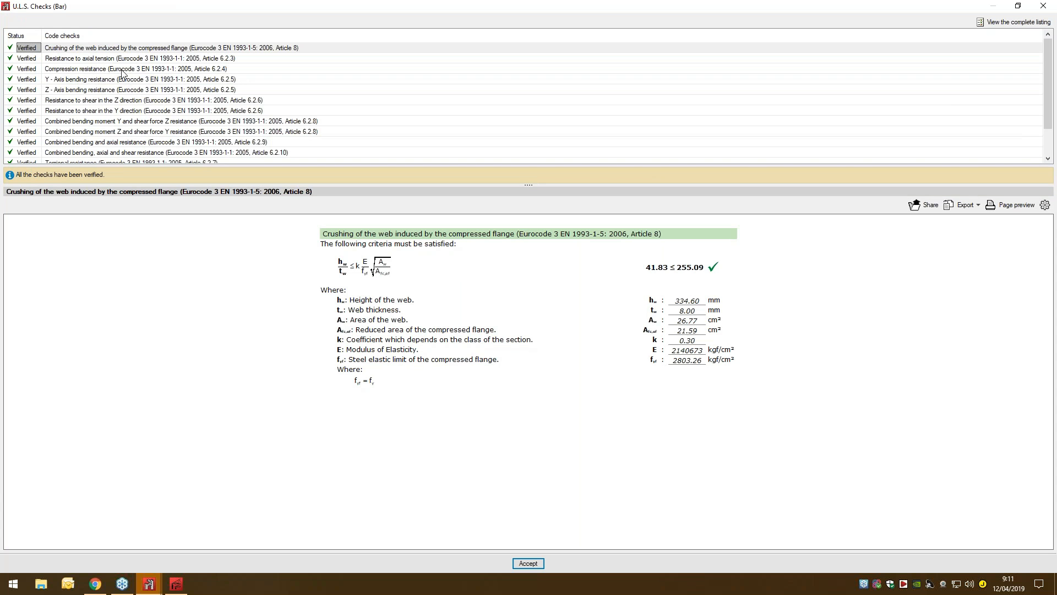
- Browse the beam's individual Eurocode 3 checks, including web crushing, axial tension, torsion, combined forces and shear in the Y direction
{"action": "left_click", "coordinate": [53, 52]}
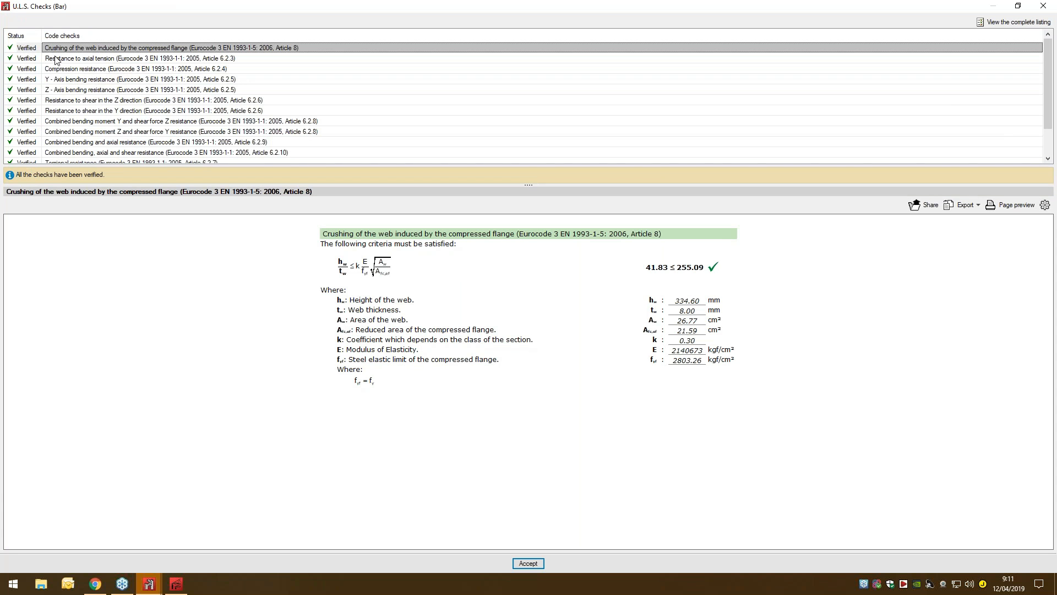
{"action": "left_click", "coordinate": [53, 54]}
{"action": "left_click", "coordinate": [58, 49]}
{"action": "left_click", "coordinate": [58, 57]}
{"action": "scroll", "coordinate": [63, 71], "scroll_direction": "down", "scroll_amount": 1}
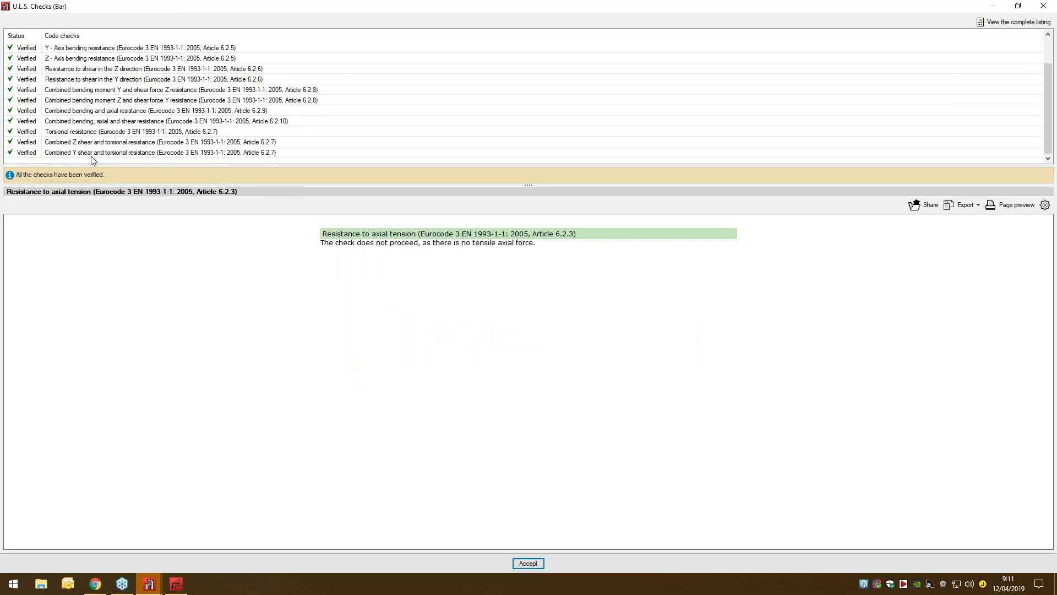
{"action": "left_click", "coordinate": [95, 152]}
{"action": "left_click", "coordinate": [96, 141]}
{"action": "left_click", "coordinate": [99, 132]}
{"action": "left_click", "coordinate": [105, 120]}
{"action": "left_click", "coordinate": [106, 110]}
{"action": "left_click", "coordinate": [106, 101]}
{"action": "scroll", "coordinate": [106, 96], "scroll_direction": "up", "scroll_amount": 1}
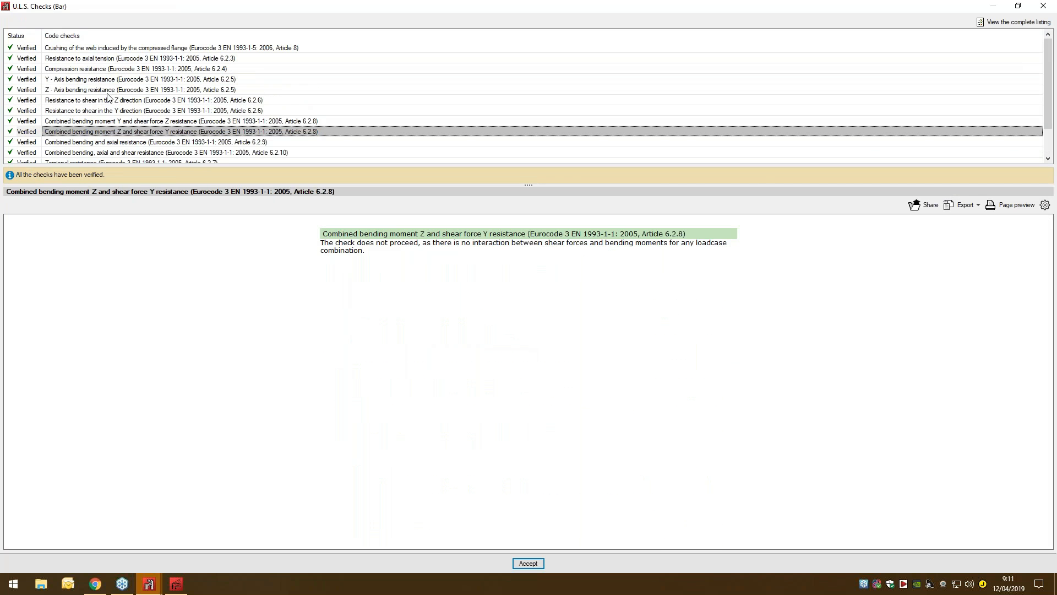
{"action": "left_click", "coordinate": [109, 121]}
{"action": "left_click", "coordinate": [112, 110]}
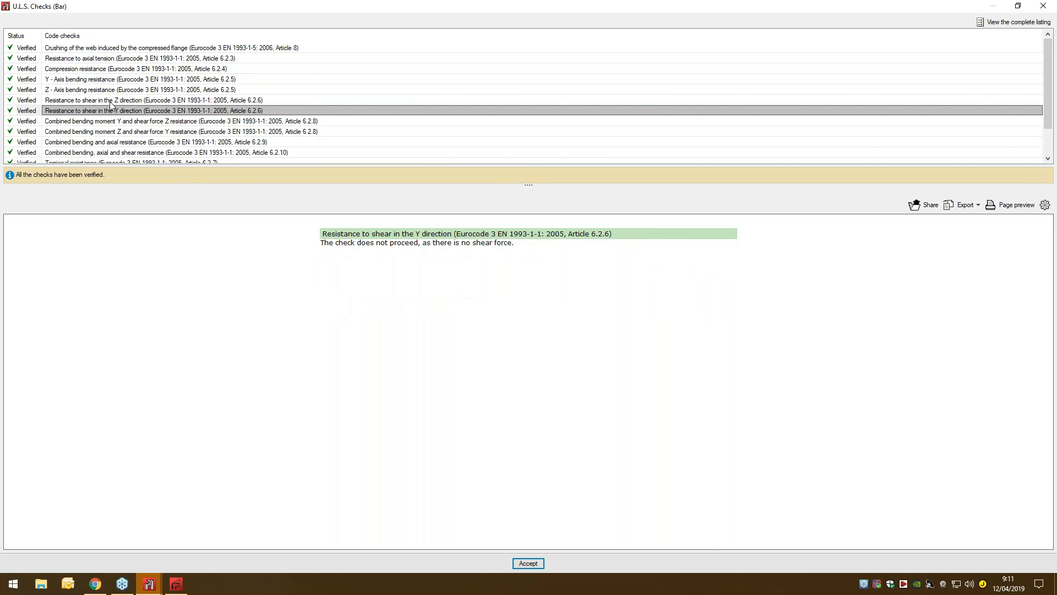
- Examine the beam's full calculation for resistance to shear in the Z direction, and close the U.L.S. checks
{"action": "left_click", "coordinate": [110, 101]}
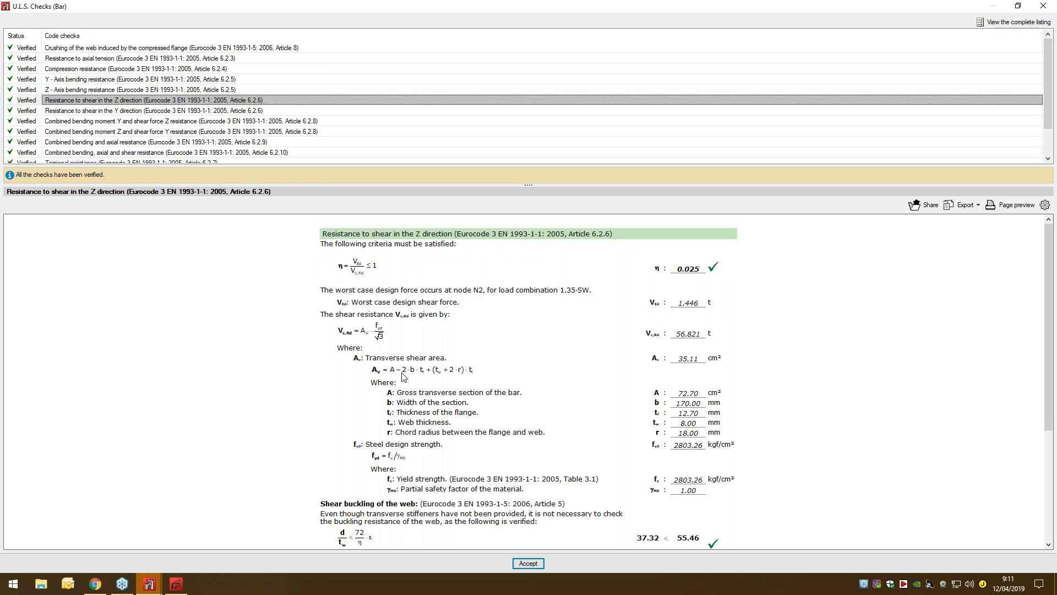
{"action": "scroll", "coordinate": [447, 318], "scroll_direction": "down", "scroll_amount": 5}
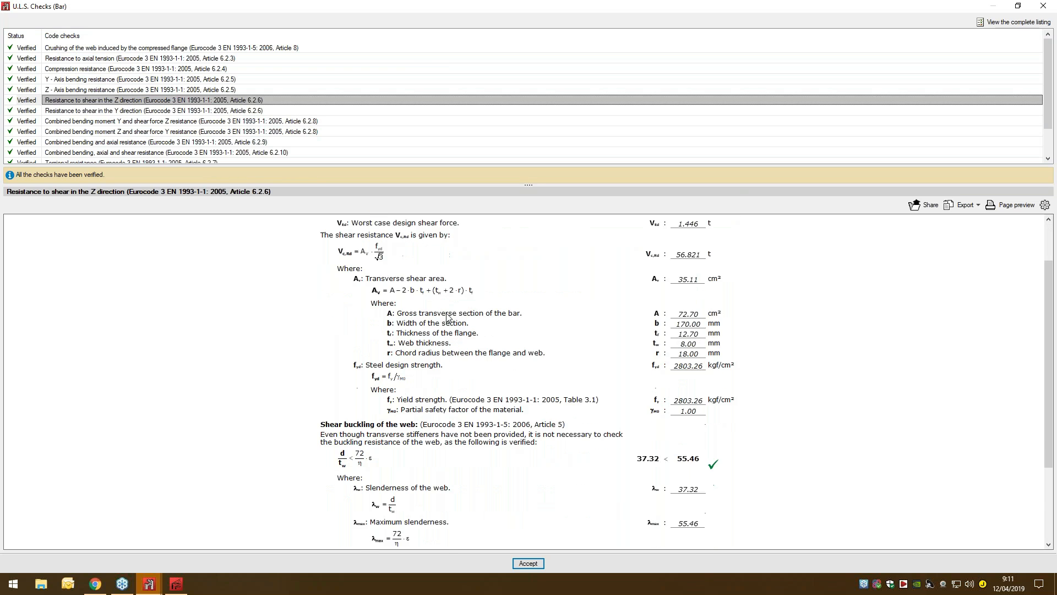
{"action": "scroll", "coordinate": [444, 367], "scroll_direction": "up", "scroll_amount": 3}
{"action": "scroll", "coordinate": [708, 319], "scroll_direction": "down", "scroll_amount": 6}
{"action": "left_click", "coordinate": [515, 564]}
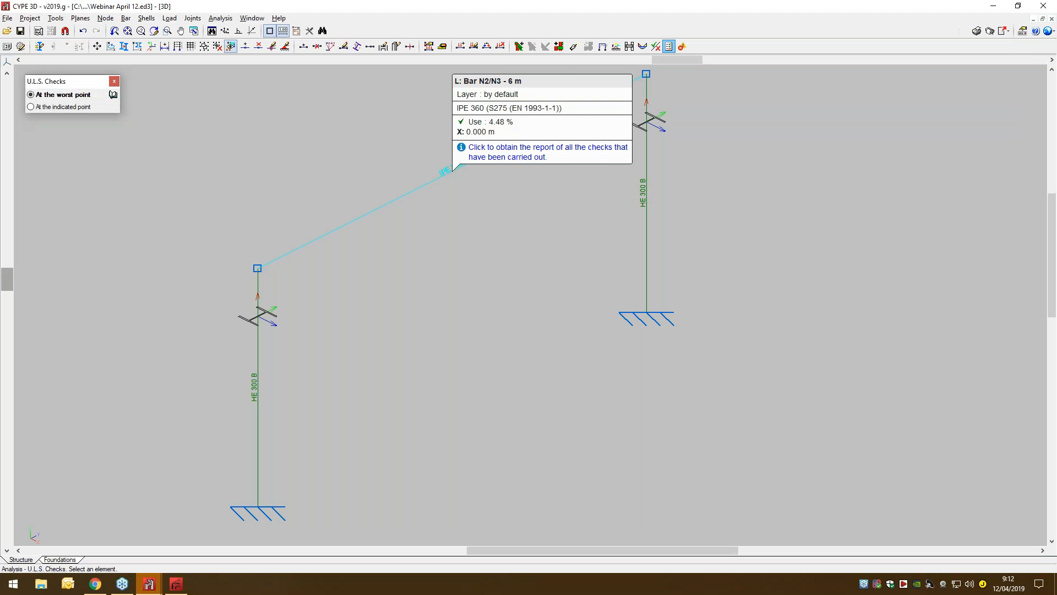
{"action": "middle_click_drag", "start_coordinate": [536, 347], "coordinate": [474, 373]}
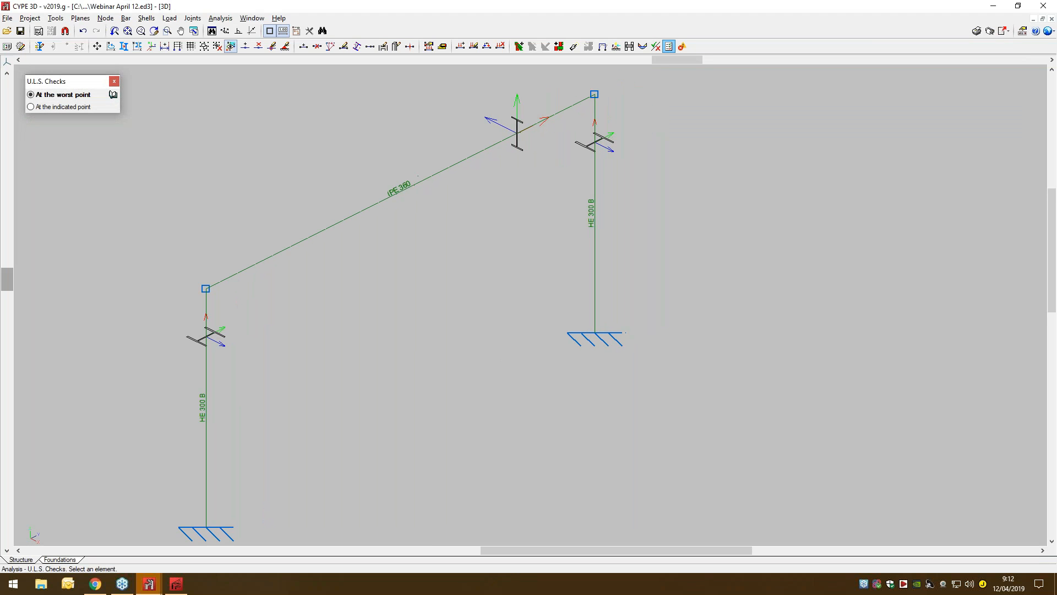
- Check the elements with the default buckling parameters and review the HE B series sections for the left column
{"action": "left_click", "coordinate": [229, 20]}
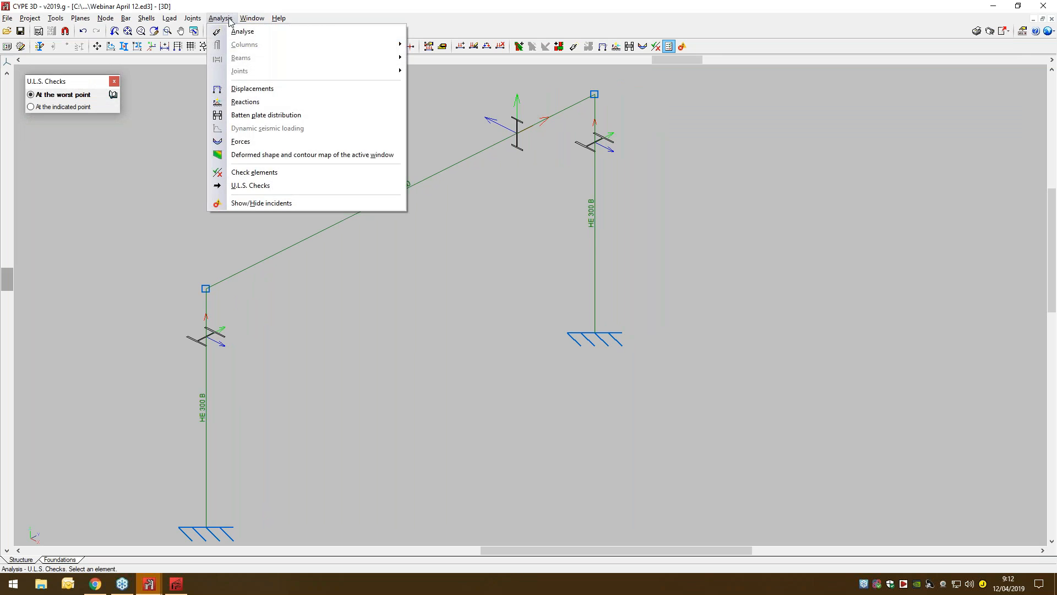
{"action": "left_click", "coordinate": [246, 173]}
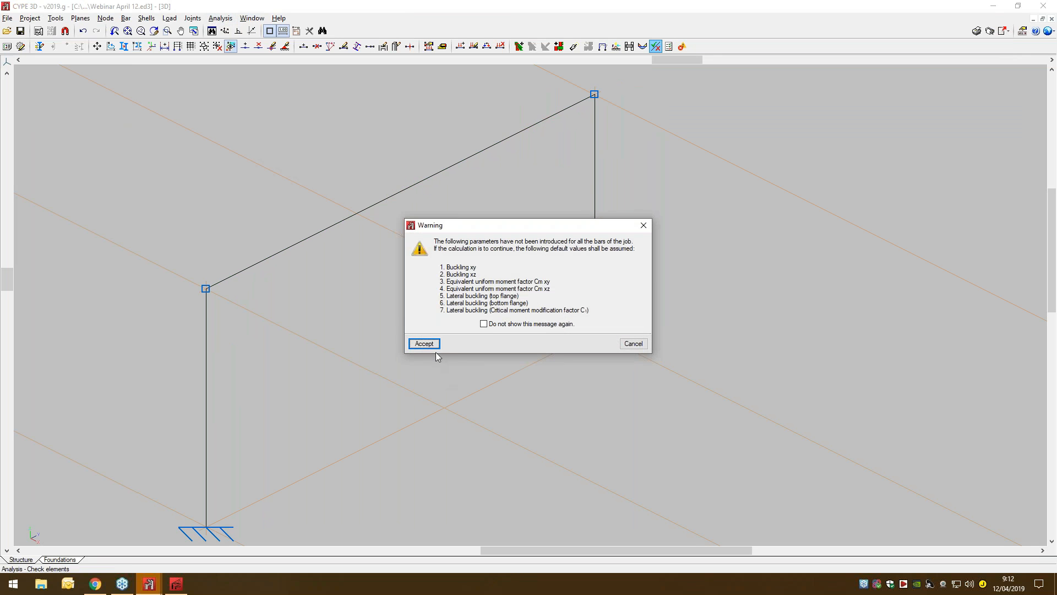
{"action": "key", "text": "Return"}
{"action": "left_click", "coordinate": [205, 374]}
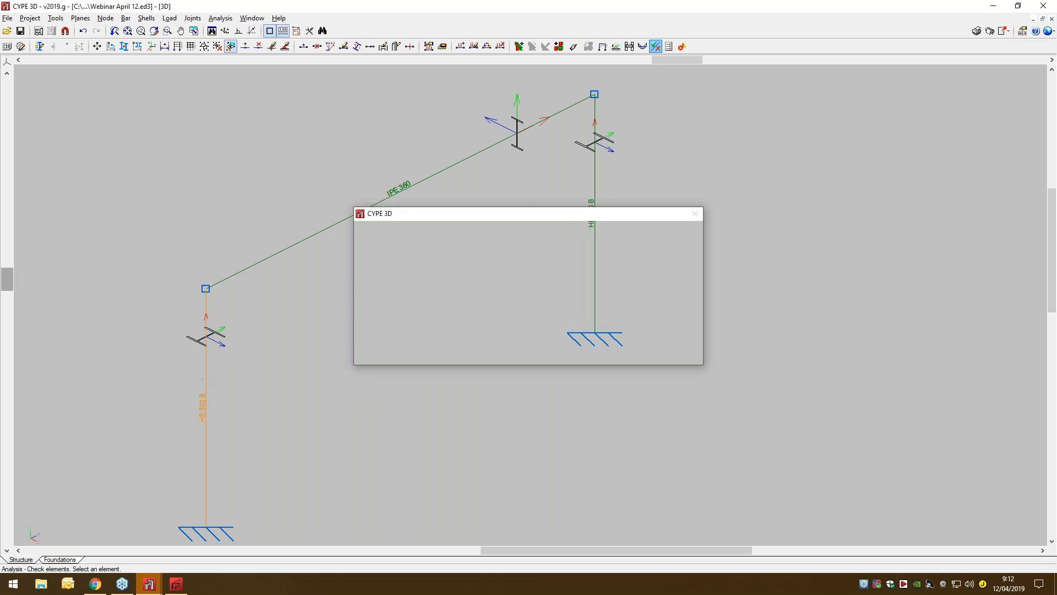
{"action": "scroll", "coordinate": [462, 237], "scroll_direction": "down", "scroll_amount": 3}
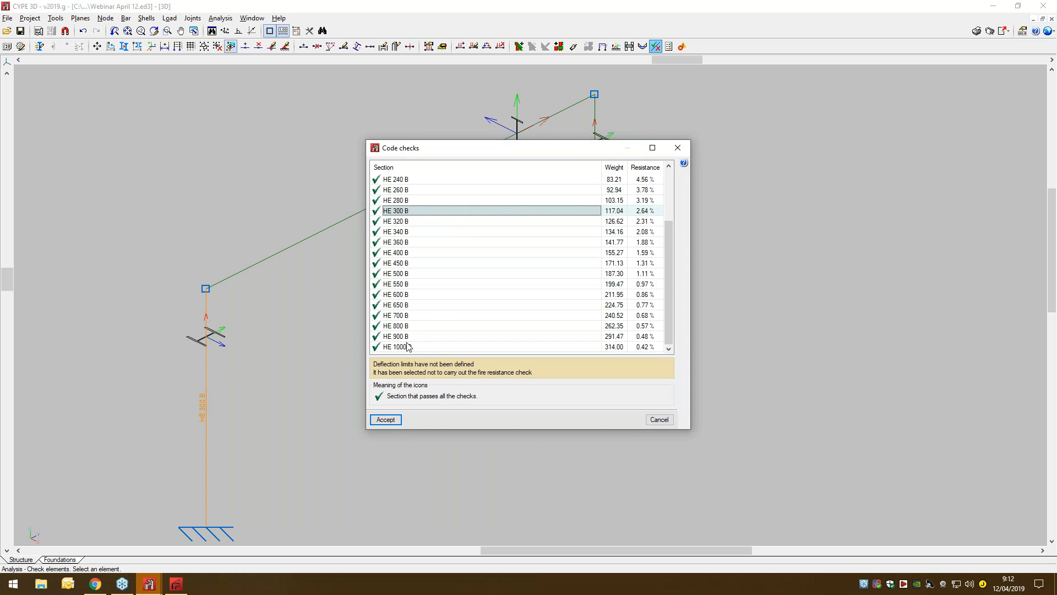
{"action": "scroll", "coordinate": [414, 303], "scroll_direction": "up", "scroll_amount": 3}
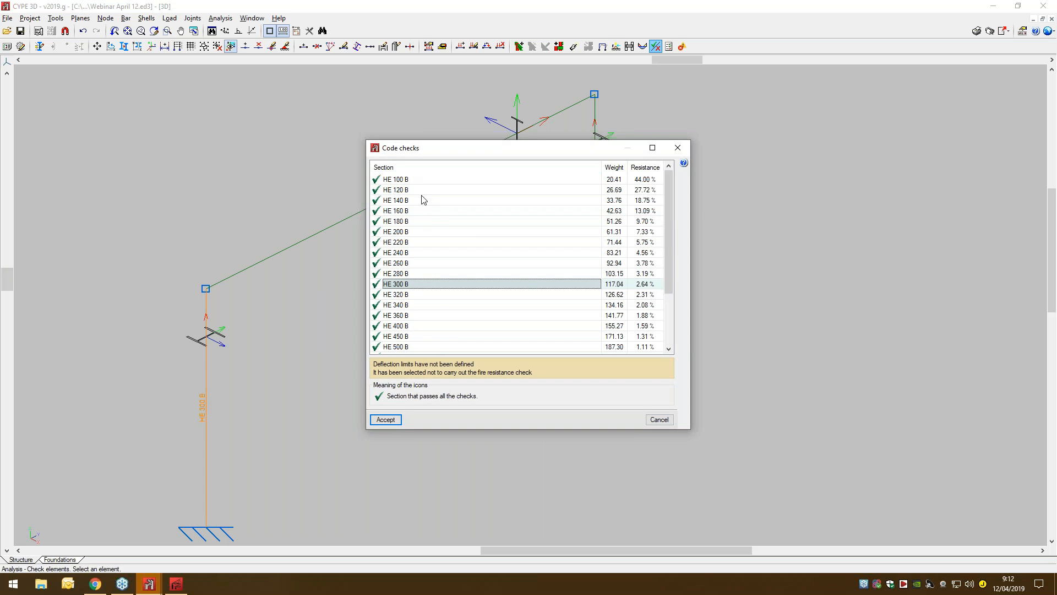
{"action": "scroll", "coordinate": [420, 194], "scroll_direction": "down", "scroll_amount": 2}
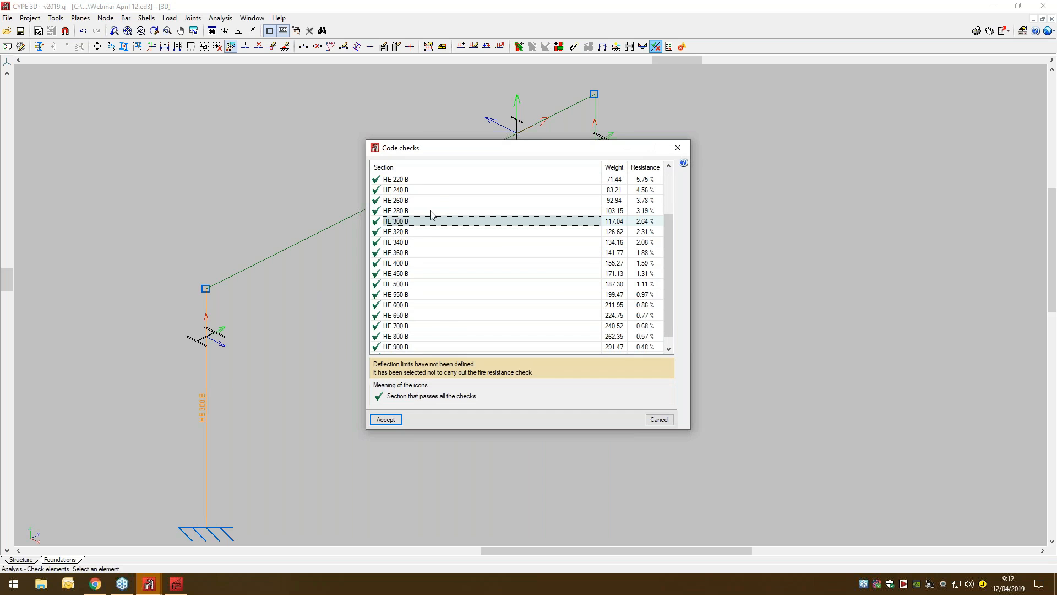
{"action": "scroll", "coordinate": [429, 212], "scroll_direction": "up", "scroll_amount": 2}
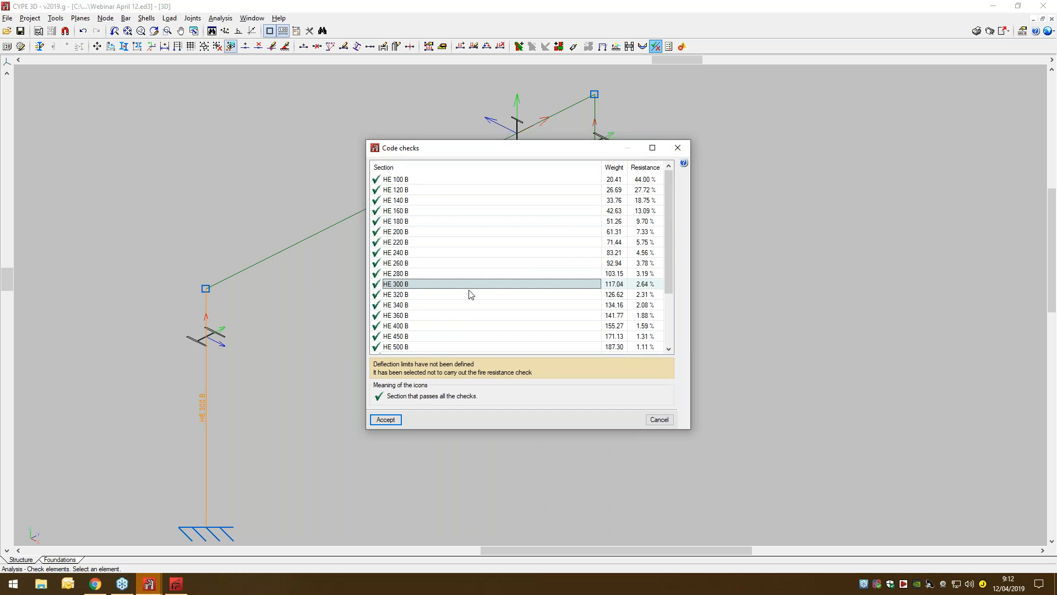
- Compare HE 100 B with HE 300 B in the column's code checks, and close the list without applying a section
{"action": "left_click", "coordinate": [400, 184]}
{"action": "left_click", "coordinate": [404, 284]}
{"action": "left_click", "coordinate": [406, 181]}
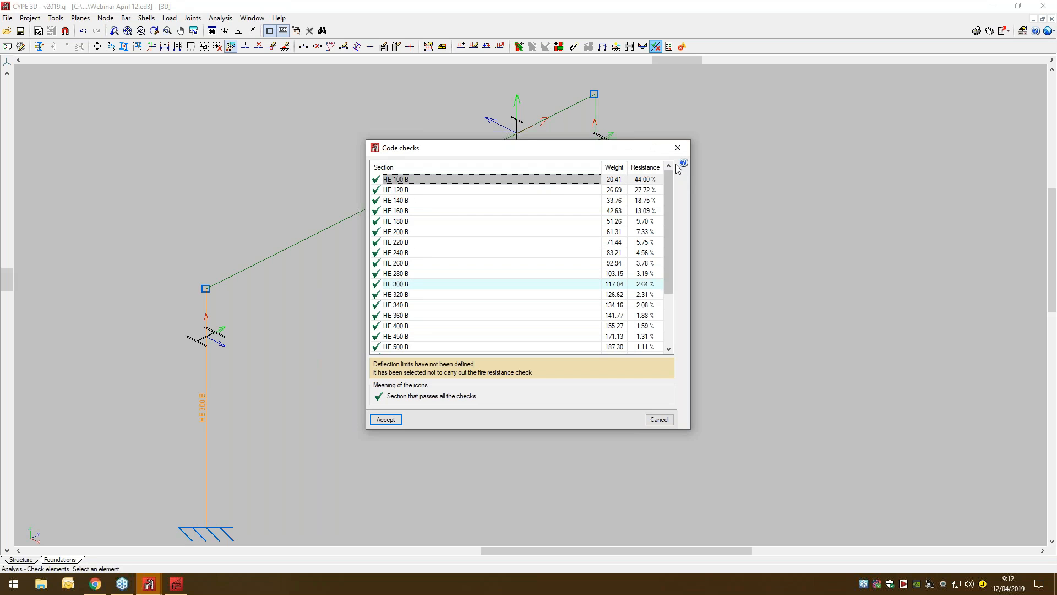
{"action": "left_click", "coordinate": [678, 147]}
- Review the IPE series code checks for the beam, comparing IPE 100 and IPE 120, and close the list without applying a section
{"action": "left_click", "coordinate": [394, 194]}
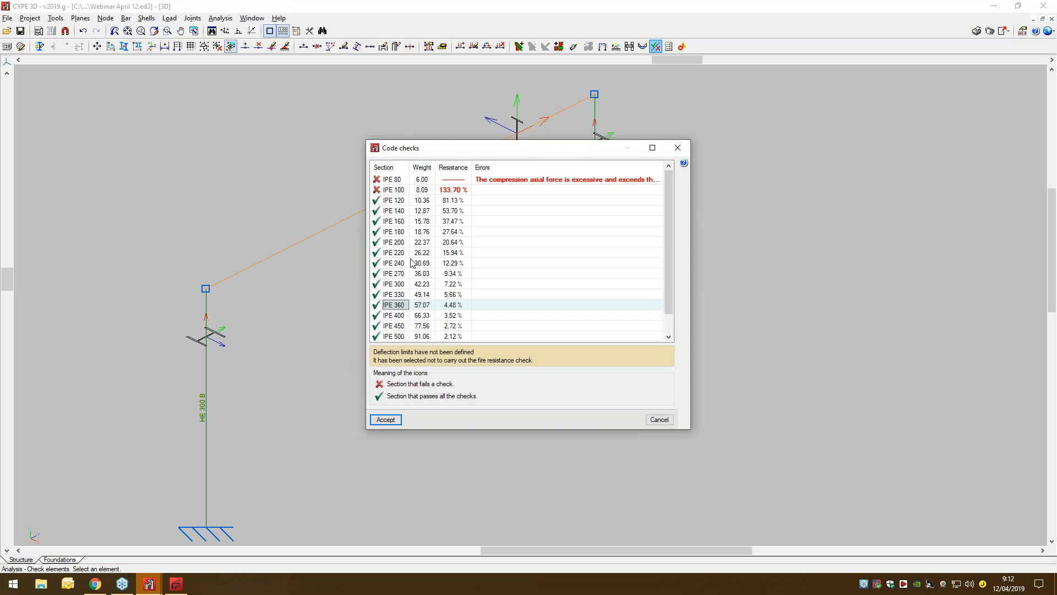
{"action": "left_click_drag", "start_coordinate": [450, 150], "coordinate": [453, 221]}
{"action": "left_click", "coordinate": [405, 262]}
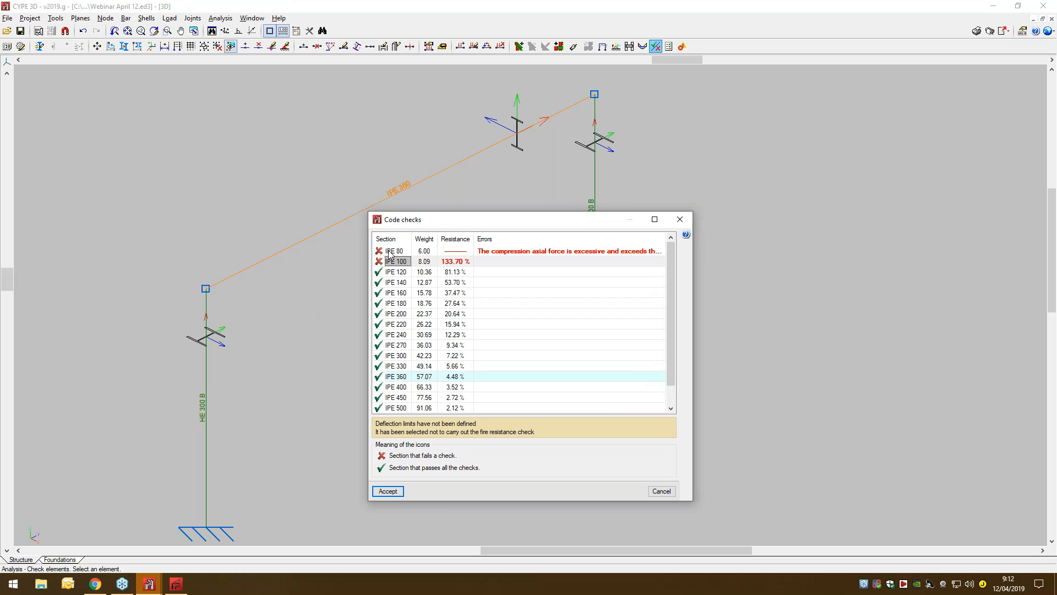
{"action": "left_click", "coordinate": [398, 275]}
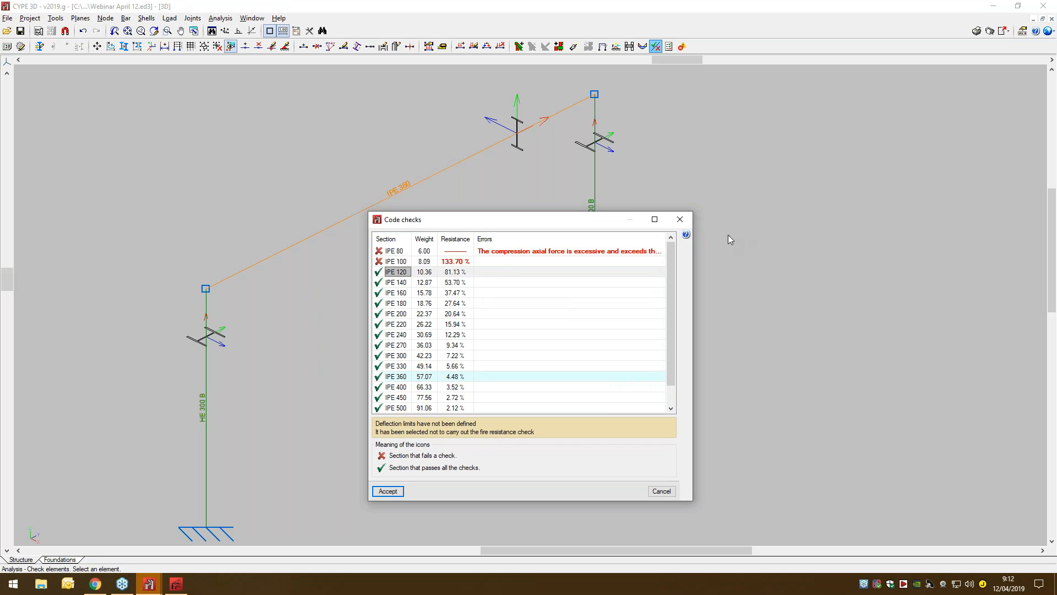
{"action": "left_click", "coordinate": [681, 219]}
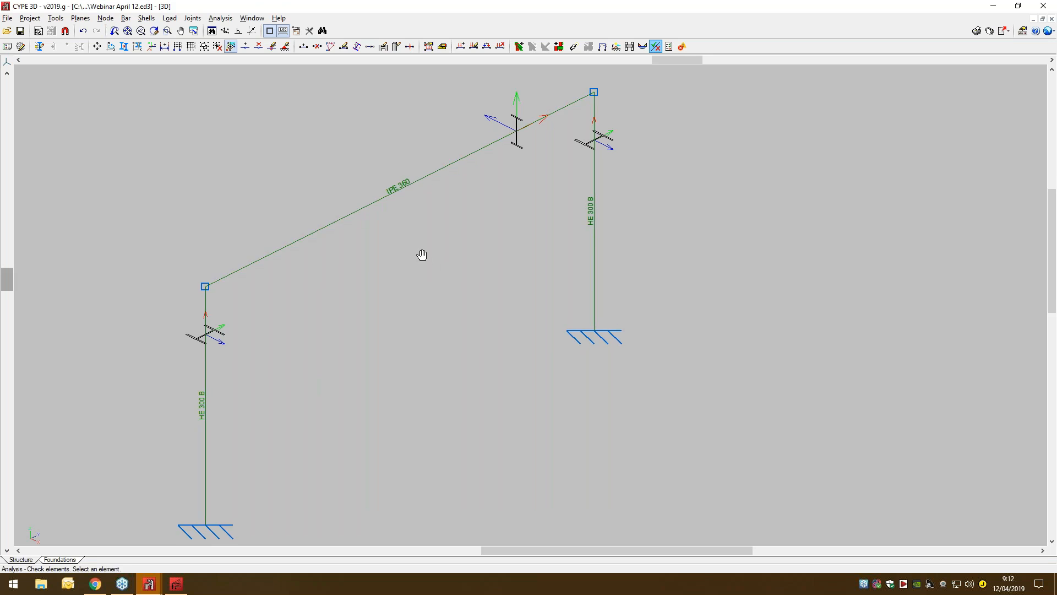
- Reanalyse the structure with optimum section design using all the sections of the series and bar checks active, and close the final design report
{"action": "left_click", "coordinate": [221, 18]}
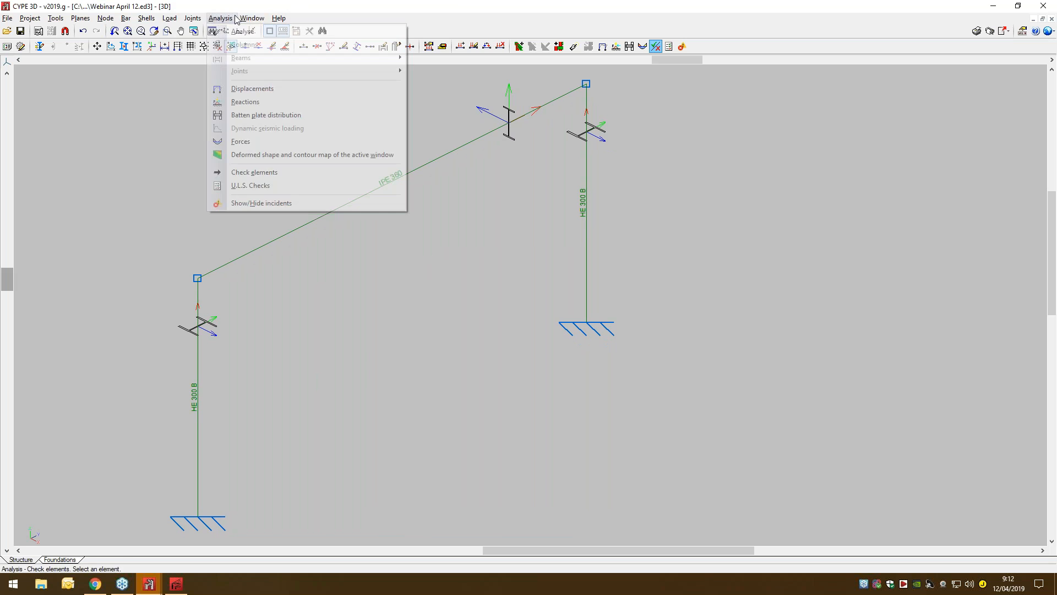
{"action": "left_click", "coordinate": [237, 31]}
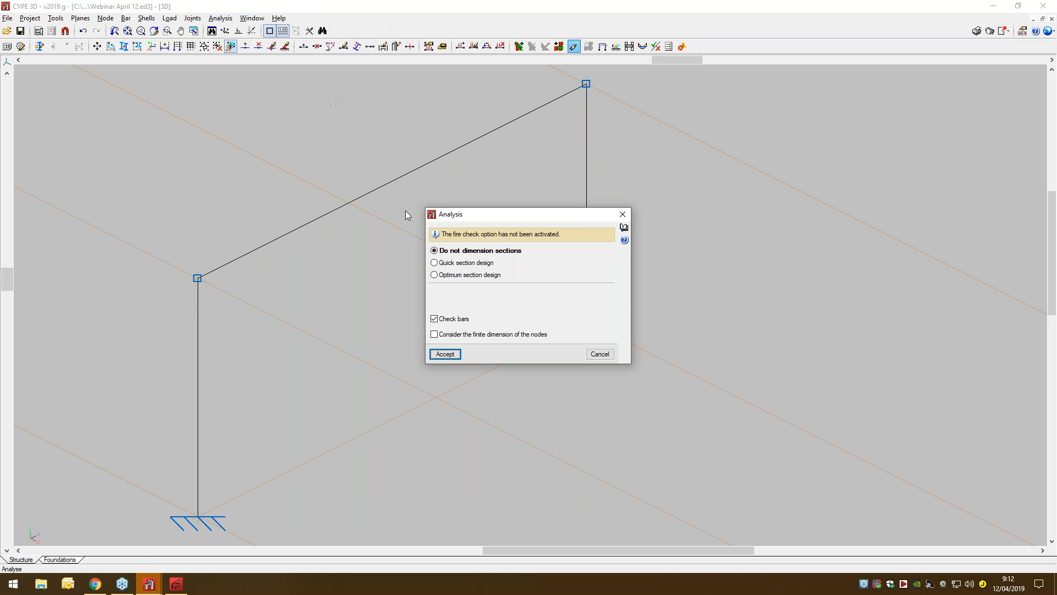
{"action": "left_click", "coordinate": [496, 276]}
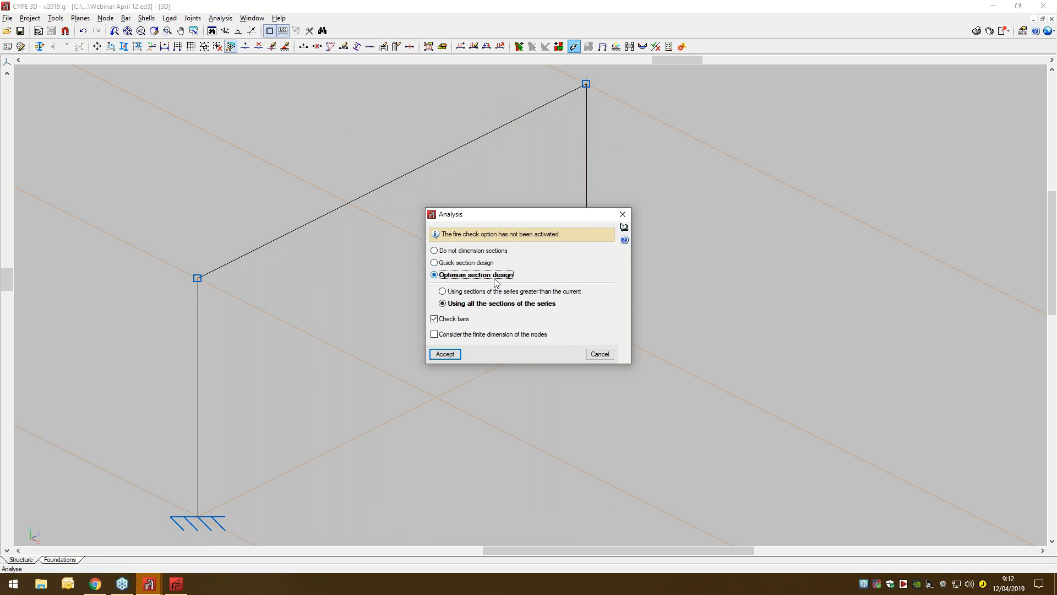
{"action": "left_click", "coordinate": [455, 355]}
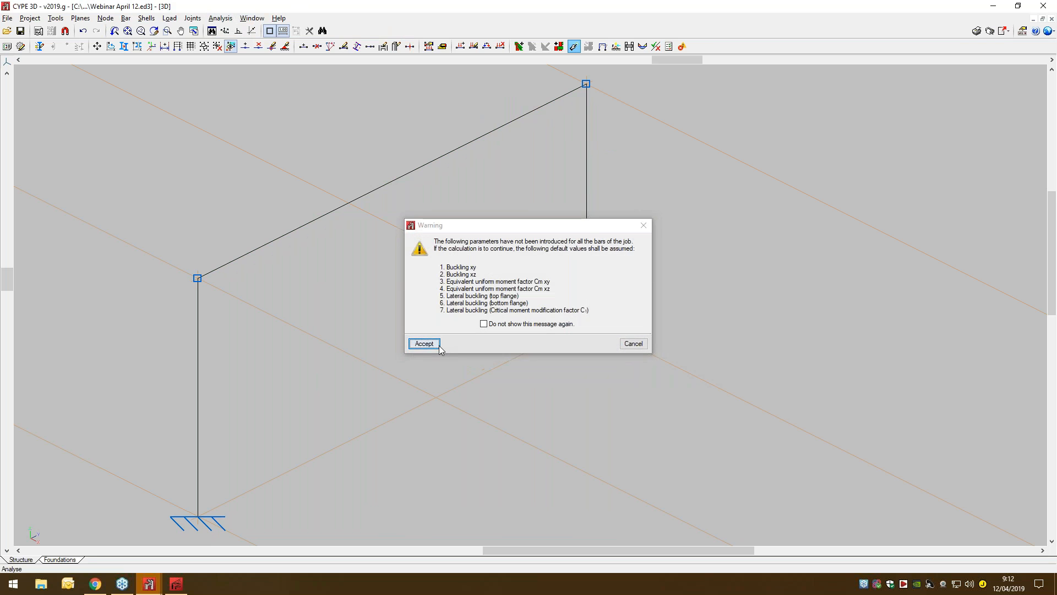
{"action": "left_click", "coordinate": [441, 352]}
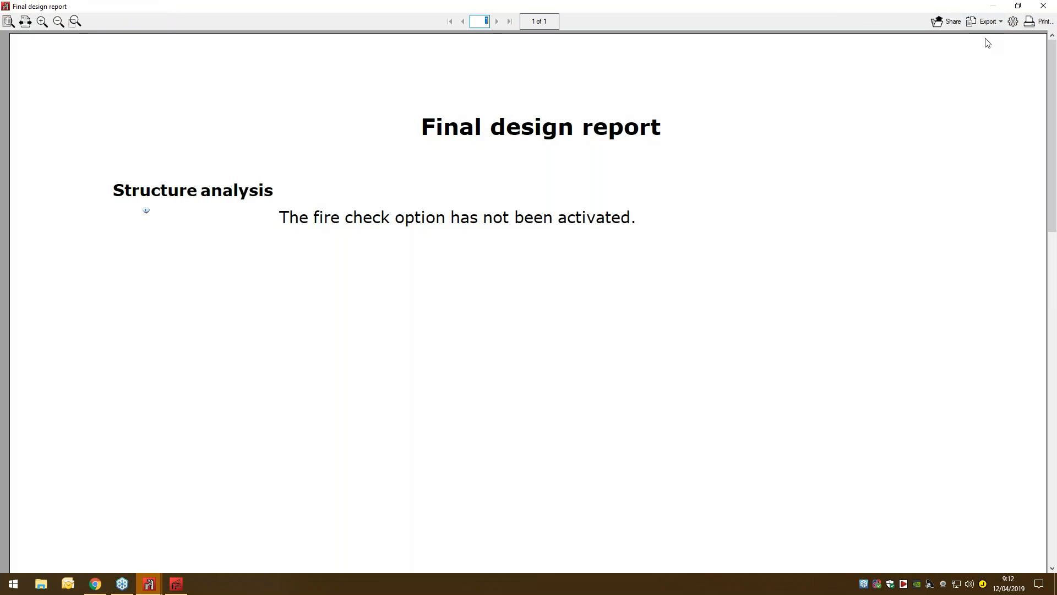
{"action": "left_click", "coordinate": [1043, 6]}
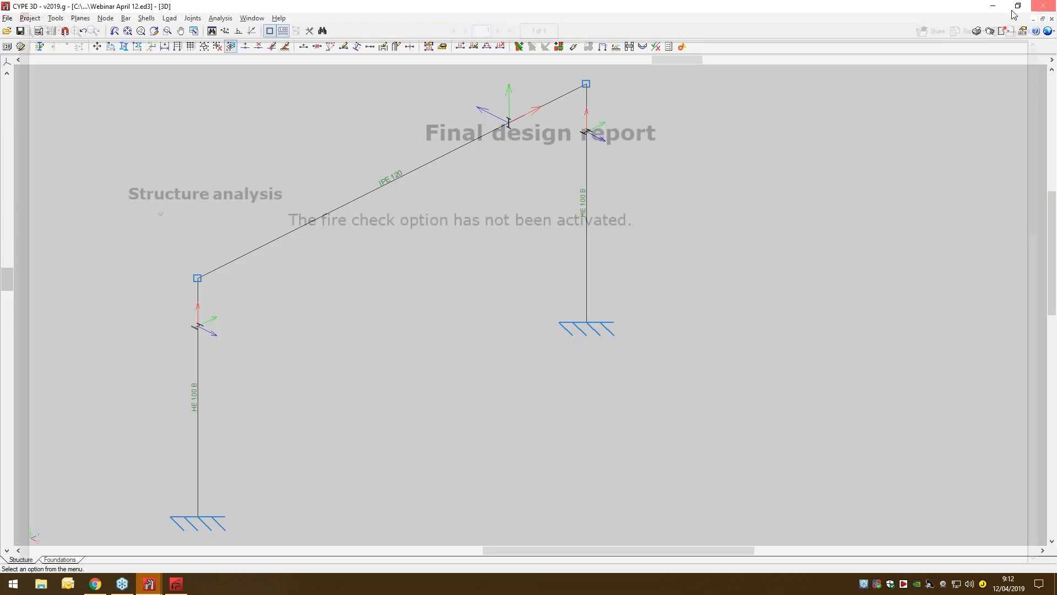
- Display the moment y (My) diagrams on all bars for the self weight loadcase at a scale of 1
{"action": "middle_click_drag", "start_coordinate": [370, 352], "coordinate": [496, 355]}
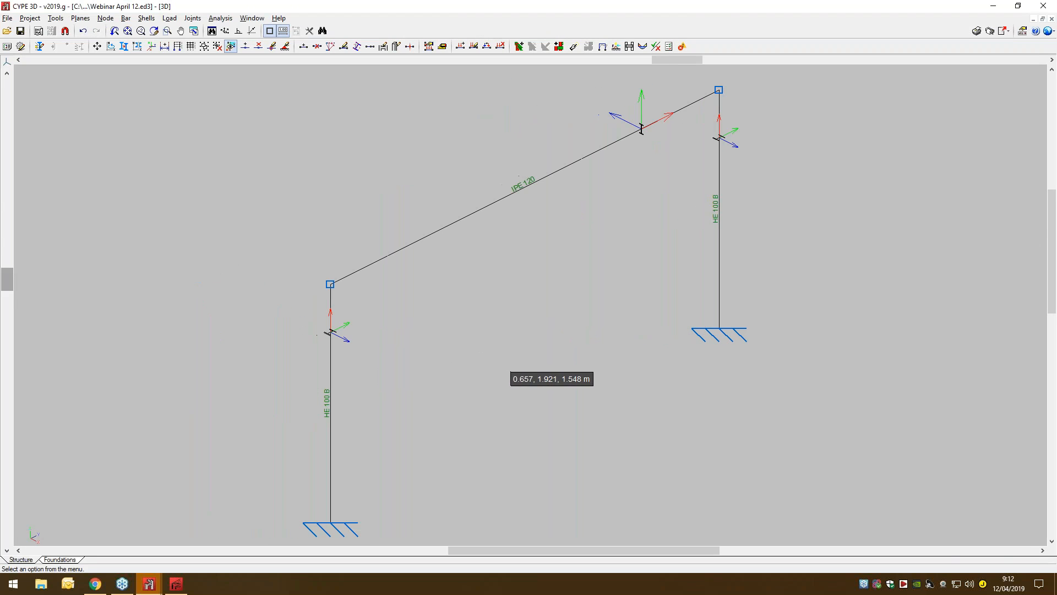
{"action": "scroll", "coordinate": [328, 424], "scroll_direction": "up", "scroll_amount": 2}
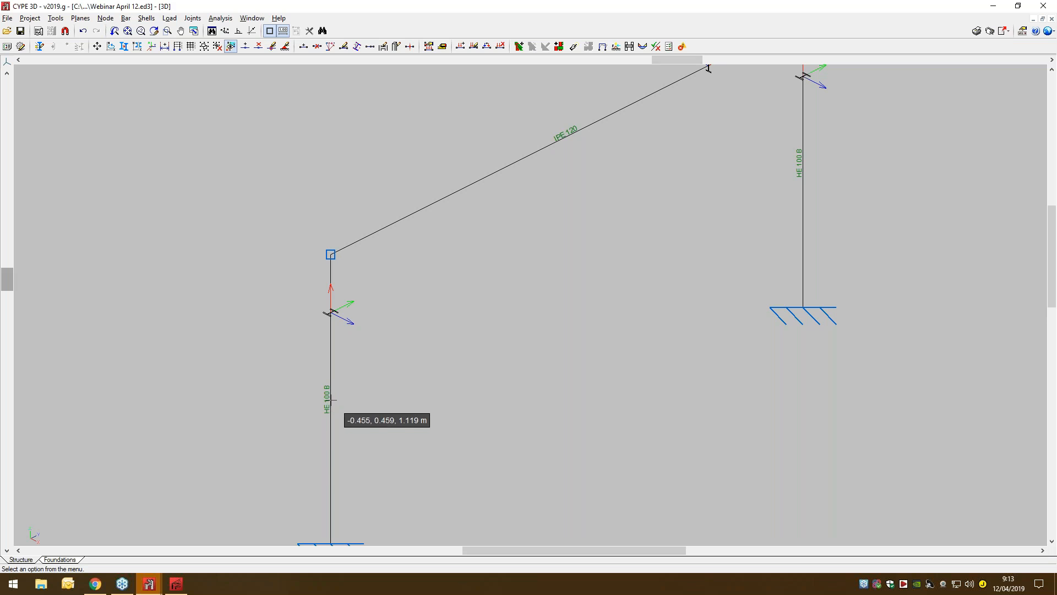
{"action": "left_click", "coordinate": [220, 18]}
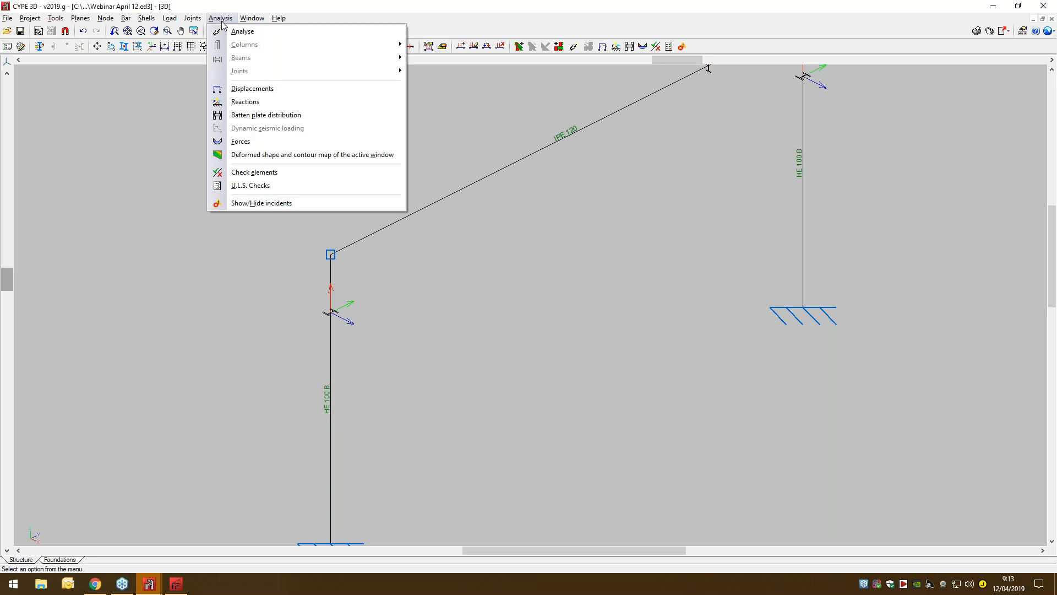
{"action": "left_click", "coordinate": [287, 141]}
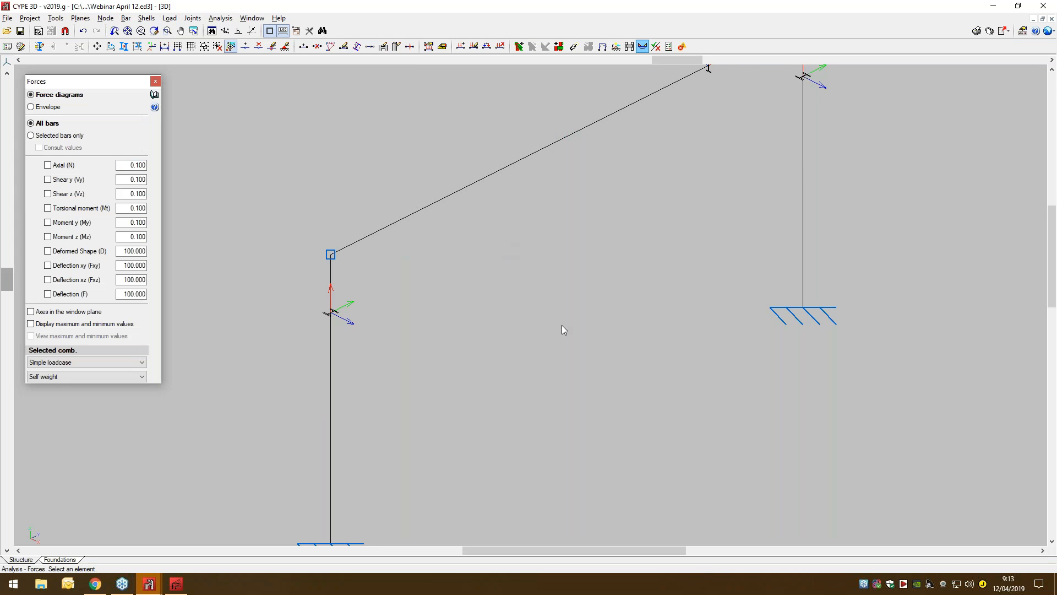
{"action": "scroll", "coordinate": [561, 325], "scroll_direction": "down", "scroll_amount": 2}
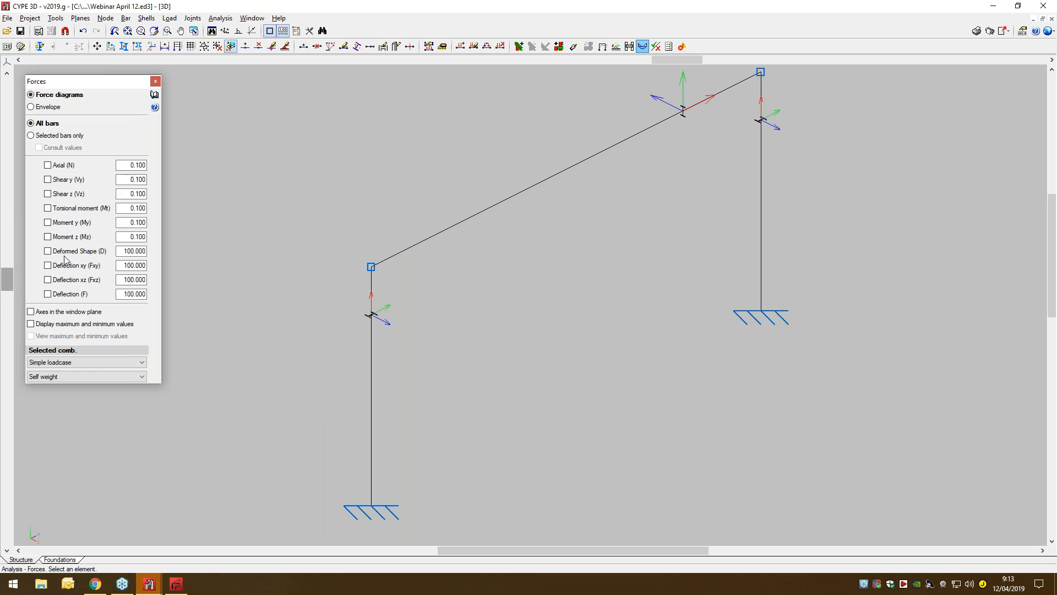
{"action": "left_click", "coordinate": [48, 222]}
{"action": "double_click", "coordinate": [132, 222]}
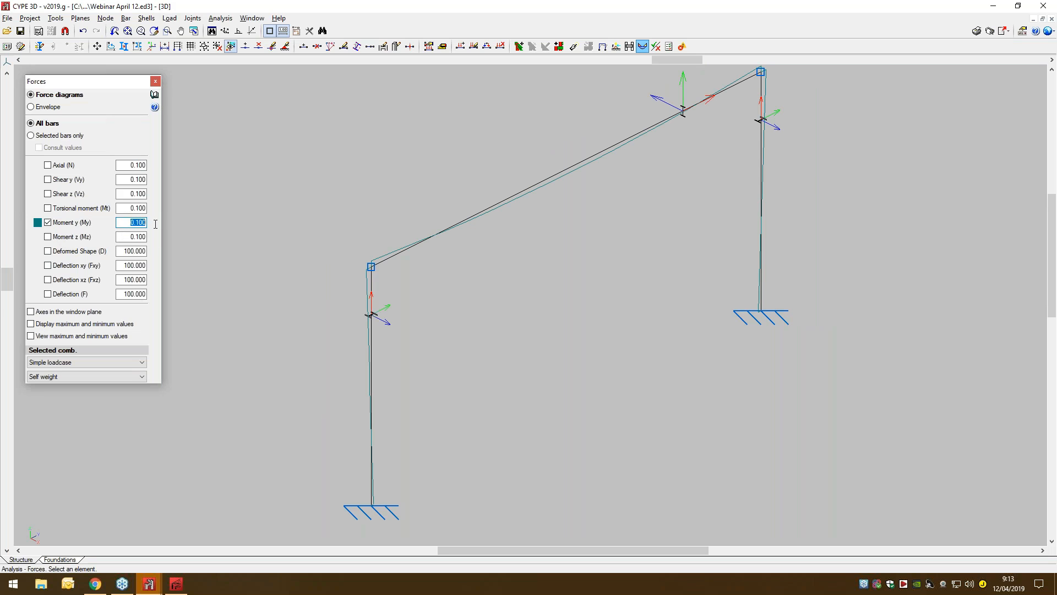
{"action": "type", "text": "14"}
{"action": "key", "text": "Tab"}
{"action": "middle_click_drag", "start_coordinate": [443, 375], "coordinate": [361, 435]}
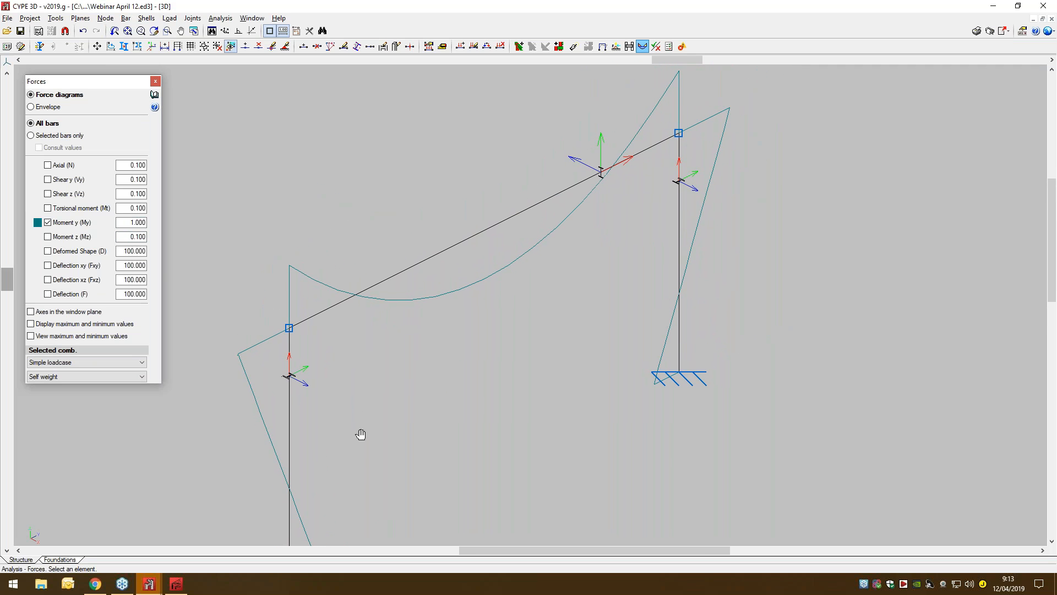
- Compare the shear z diagram with the moment y diagram, and display the maximum and minimum values on the moment y diagram
{"action": "left_click", "coordinate": [69, 222]}
{"action": "left_click", "coordinate": [57, 196]}
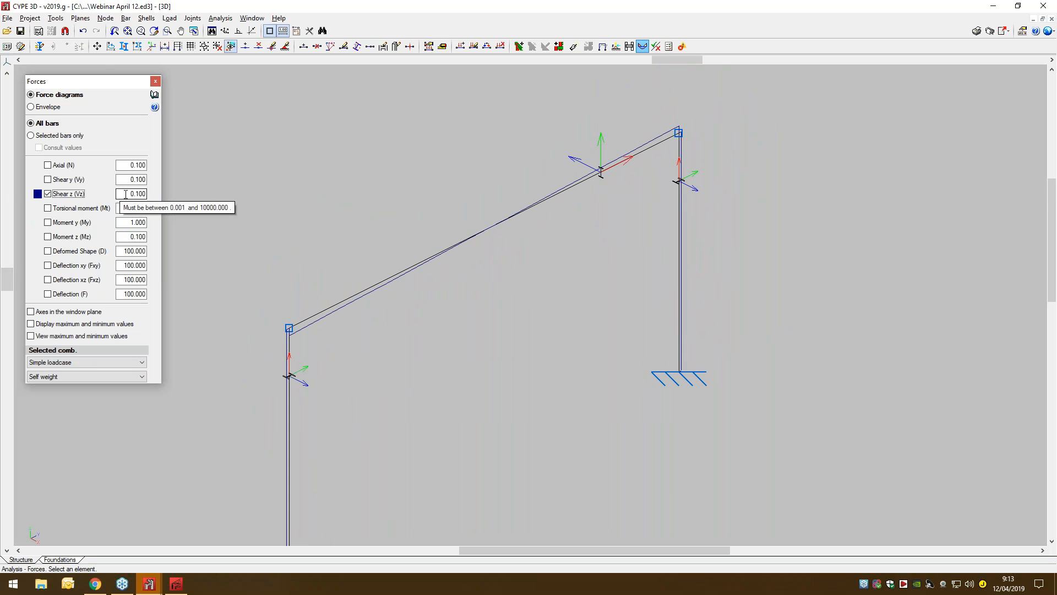
{"action": "left_click", "coordinate": [50, 194]}
{"action": "left_click", "coordinate": [48, 223]}
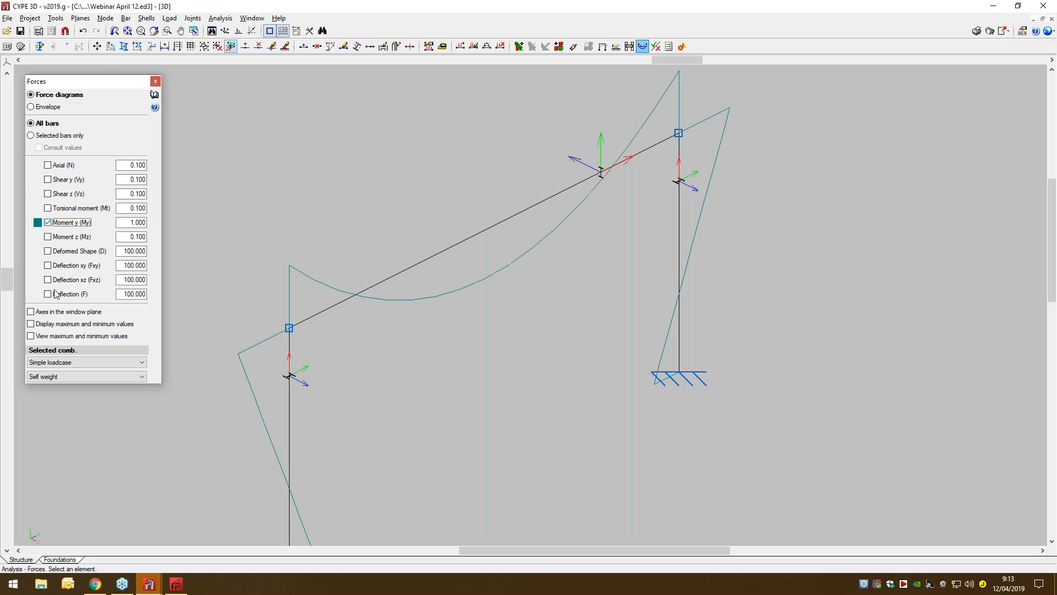
{"action": "left_click", "coordinate": [31, 324]}
{"action": "mouse_move", "coordinate": [379, 384]}
{"action": "middle_mouse_down"}
{"action": "mouse_move", "coordinate": [418, 347]}
{"action": "mouse_move", "coordinate": [408, 328]}
{"action": "mouse_move", "coordinate": [365, 418]}
{"action": "mouse_move", "coordinate": [334, 428]}
{"action": "mouse_move", "coordinate": [367, 400]}
{"action": "middle_mouse_up"}
- Review only the shear z (Vz) diagram at a scale of 1 with its maximum and minimum values, and close the forces display
{"action": "left_click", "coordinate": [47, 221]}
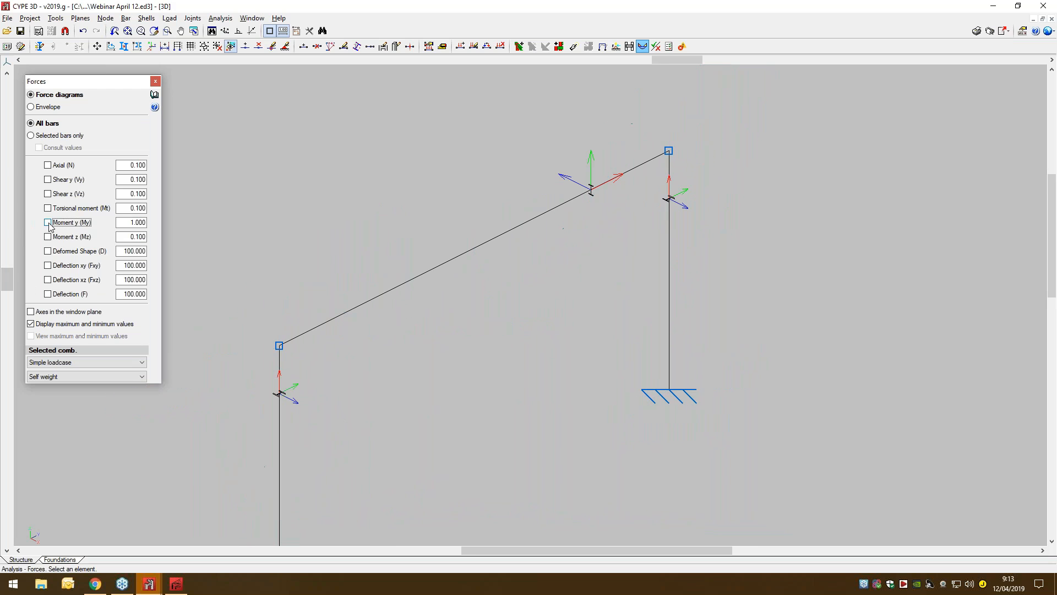
{"action": "left_click", "coordinate": [48, 193]}
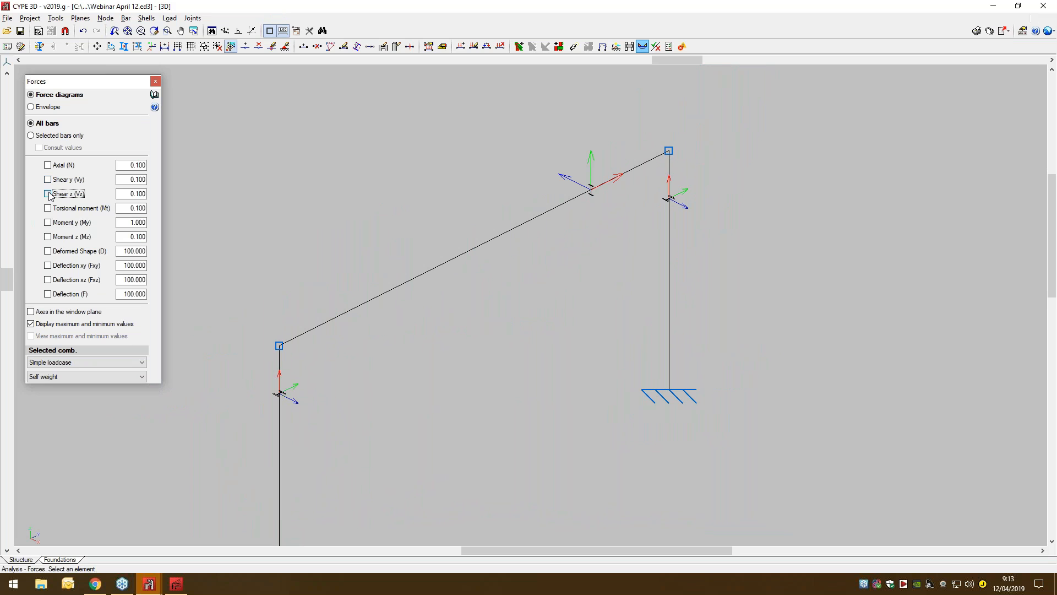
{"action": "double_click", "coordinate": [125, 194]}
{"action": "type", "text": "1"}
{"action": "key", "text": "Tab"}
{"action": "middle_click_drag", "start_coordinate": [361, 454], "coordinate": [300, 470]}
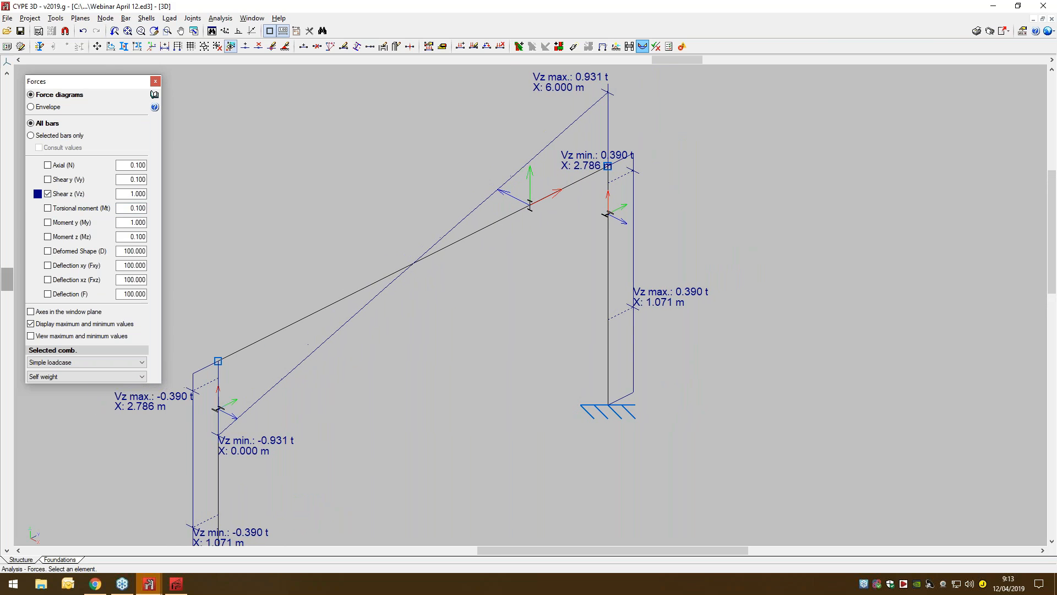
{"action": "left_click", "coordinate": [155, 81]}
- Review the self weight reactions at the two column base supports, and clear and close the reactions display
{"action": "middle_click_drag", "start_coordinate": [310, 492], "coordinate": [314, 401]}
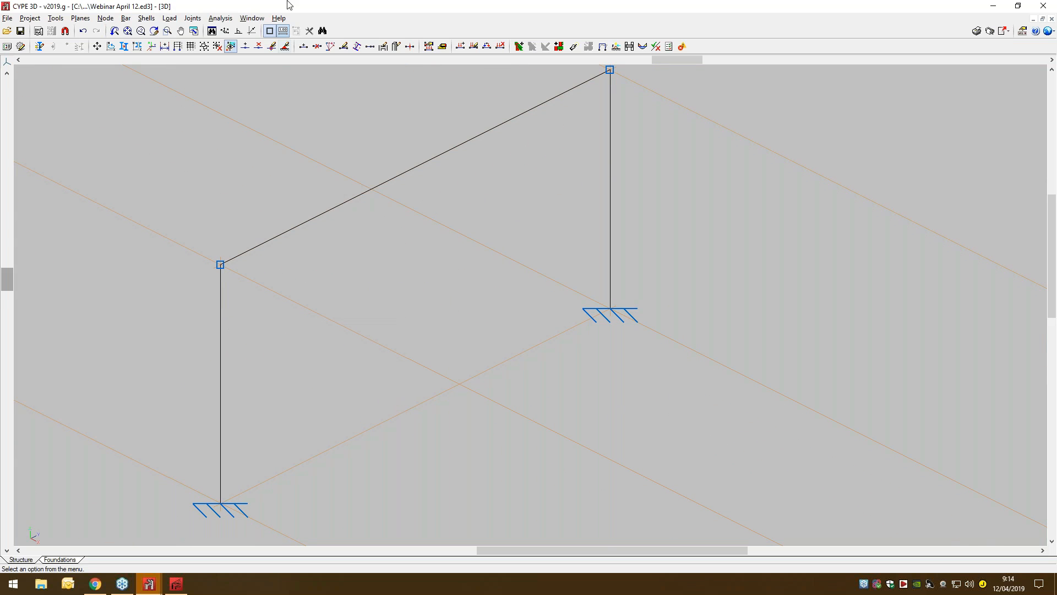
{"action": "left_click", "coordinate": [221, 19]}
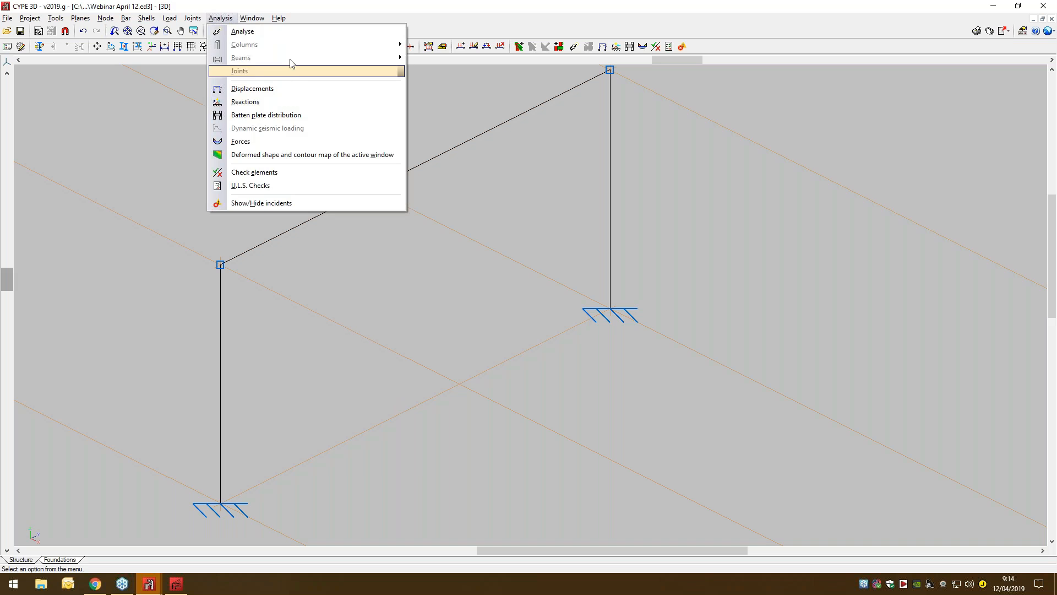
{"action": "left_click", "coordinate": [265, 102]}
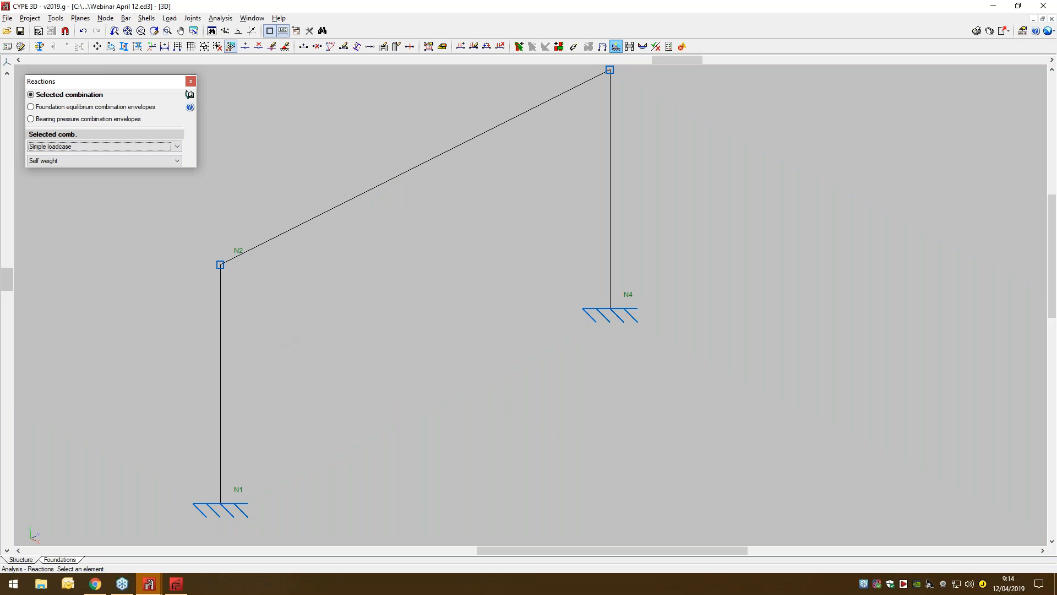
{"action": "left_click", "coordinate": [220, 512]}
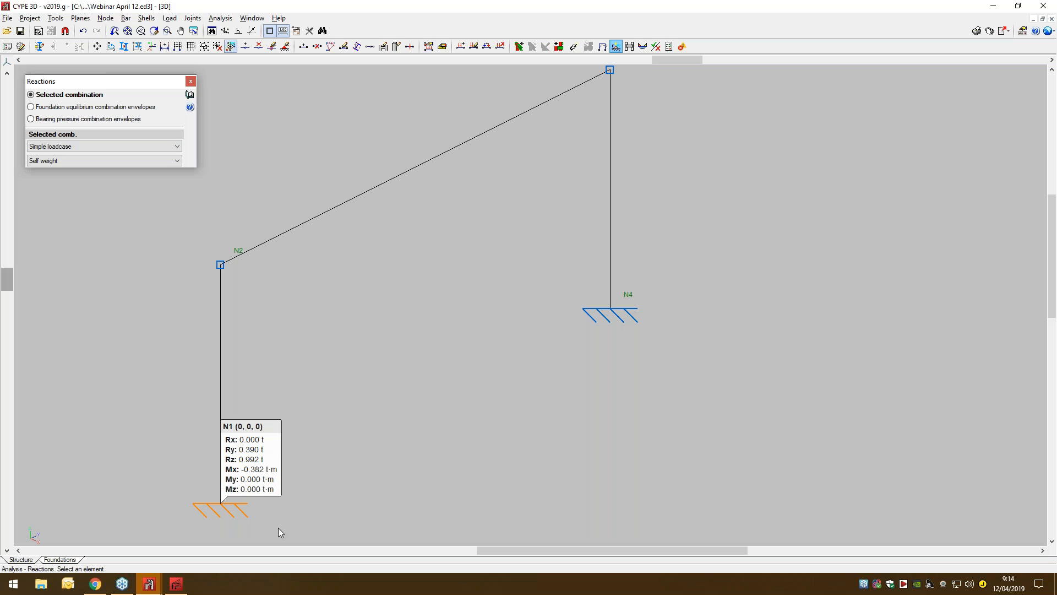
{"action": "left_click", "coordinate": [617, 308]}
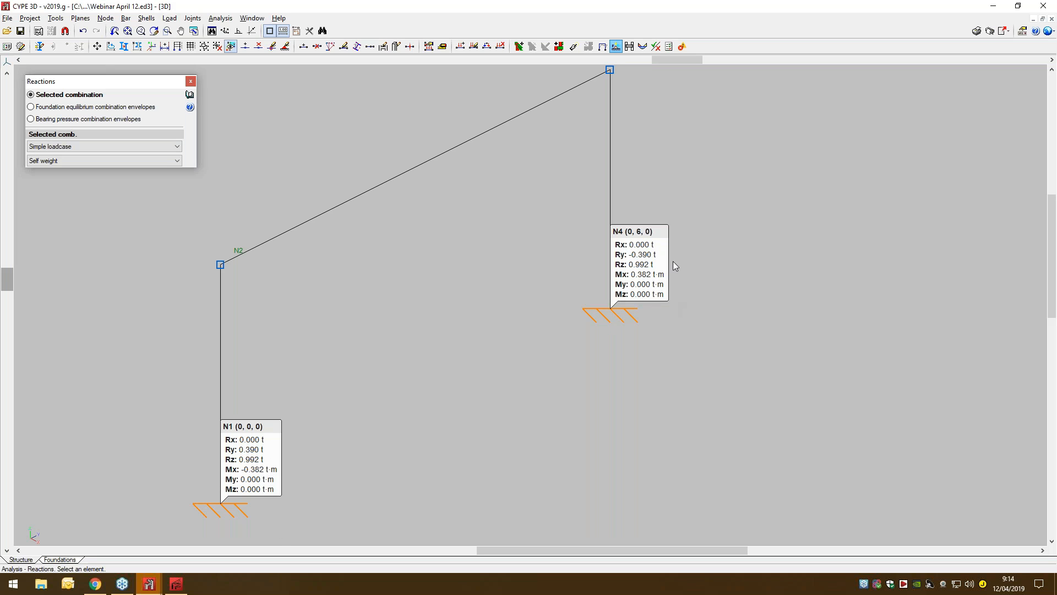
{"action": "right_click", "coordinate": [493, 382]}
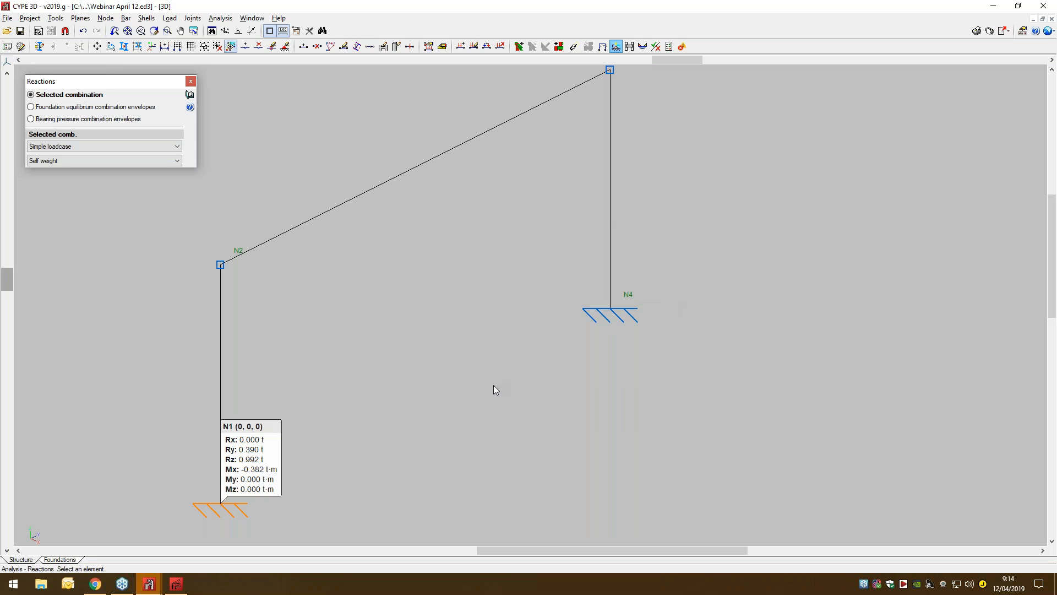
{"action": "right_click", "coordinate": [493, 386]}
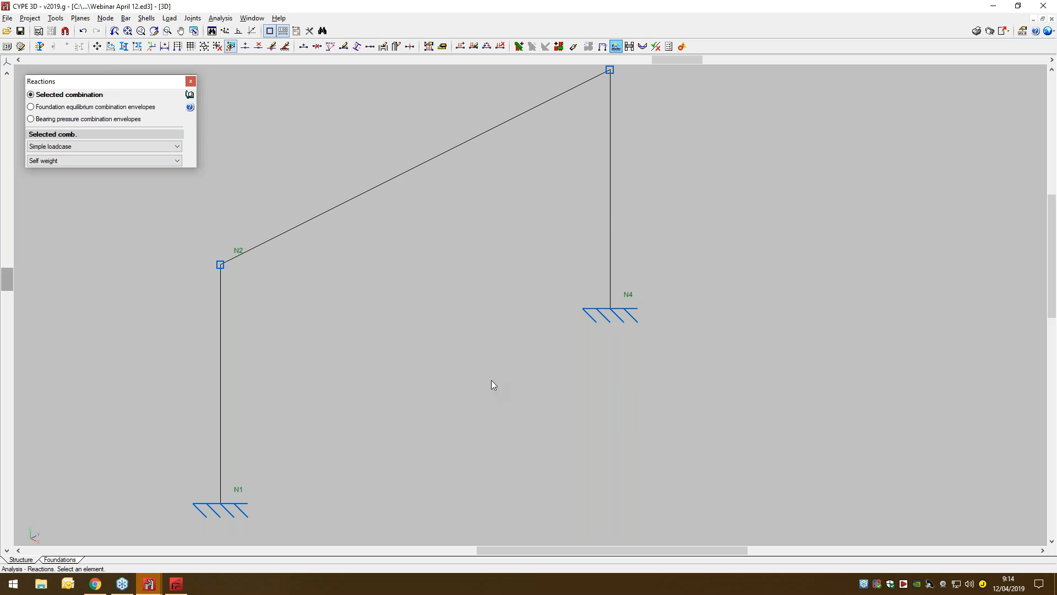
{"action": "left_click", "coordinate": [191, 82]}
- Copy all nodes and bars of the portal frame 5 m in the negative X direction, using a column base as reference point
{"action": "middle_click_drag", "start_coordinate": [378, 389], "coordinate": [399, 412]}
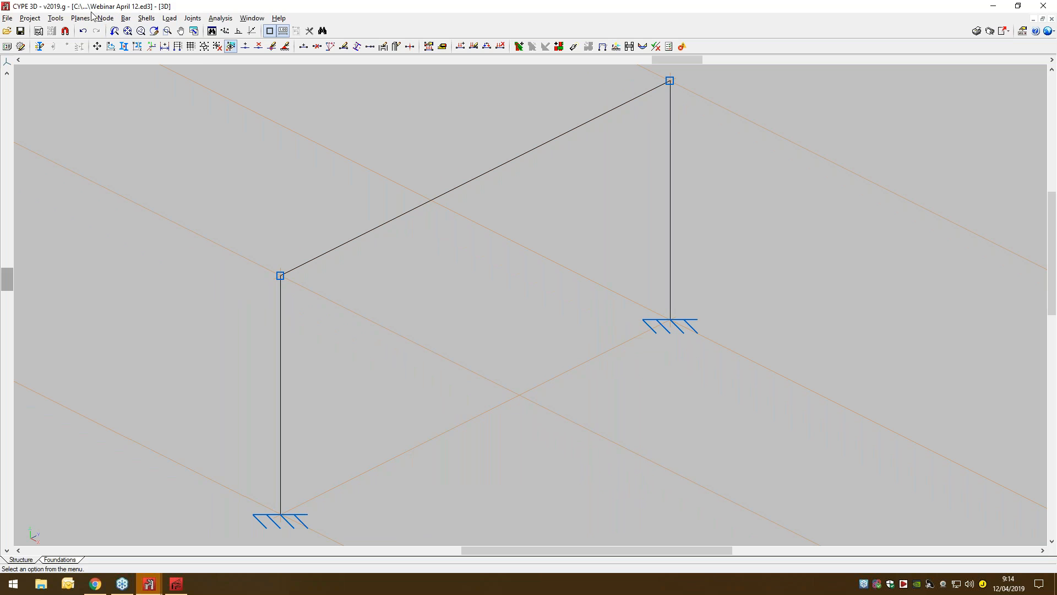
{"action": "left_click", "coordinate": [56, 18]}
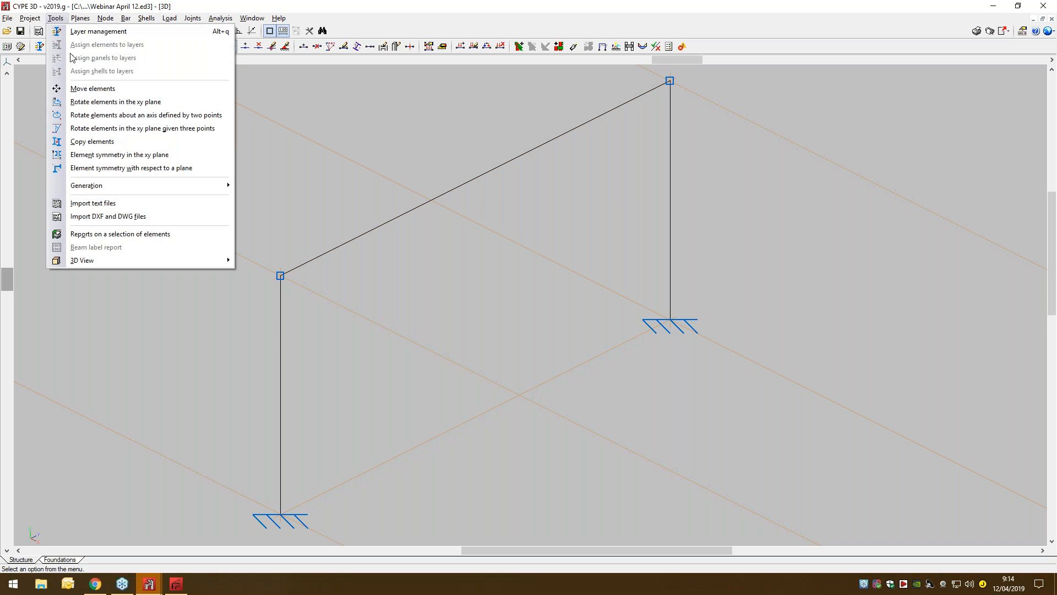
{"action": "left_click", "coordinate": [100, 143]}
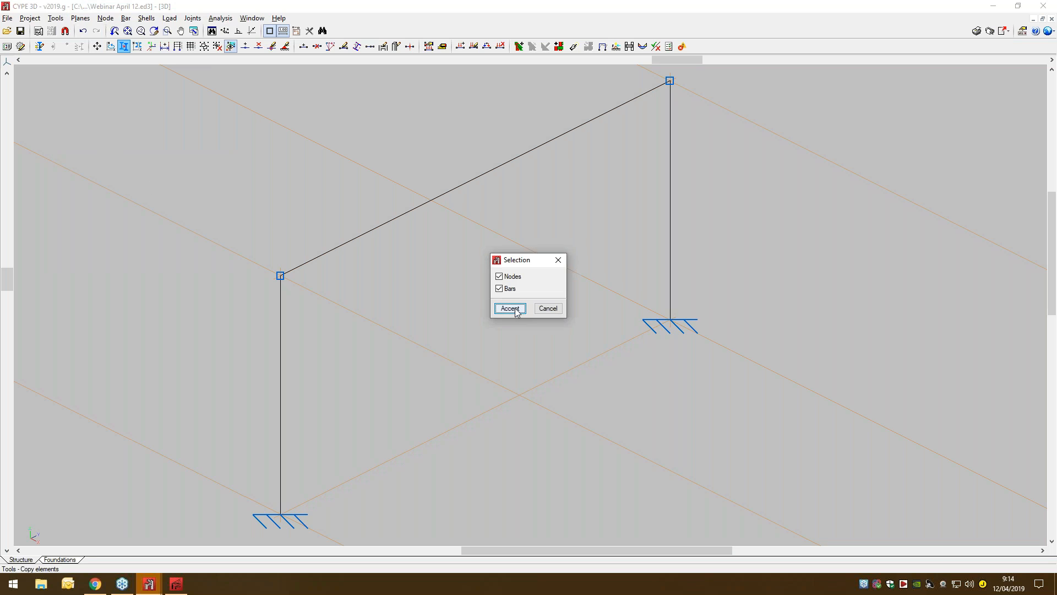
{"action": "left_click", "coordinate": [510, 308]}
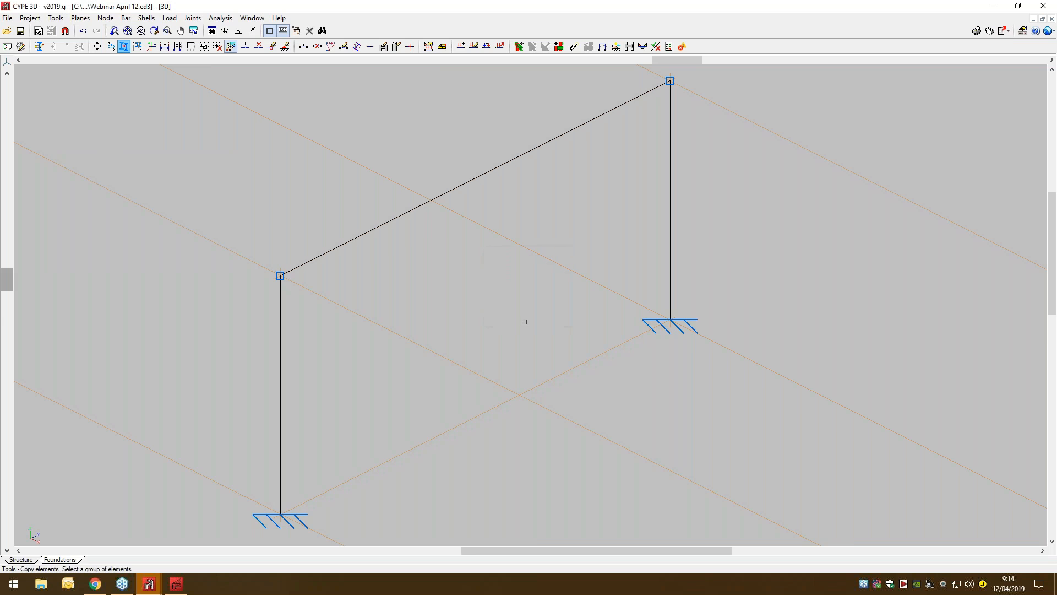
{"action": "scroll", "coordinate": [523, 321], "scroll_direction": "down", "scroll_amount": 2}
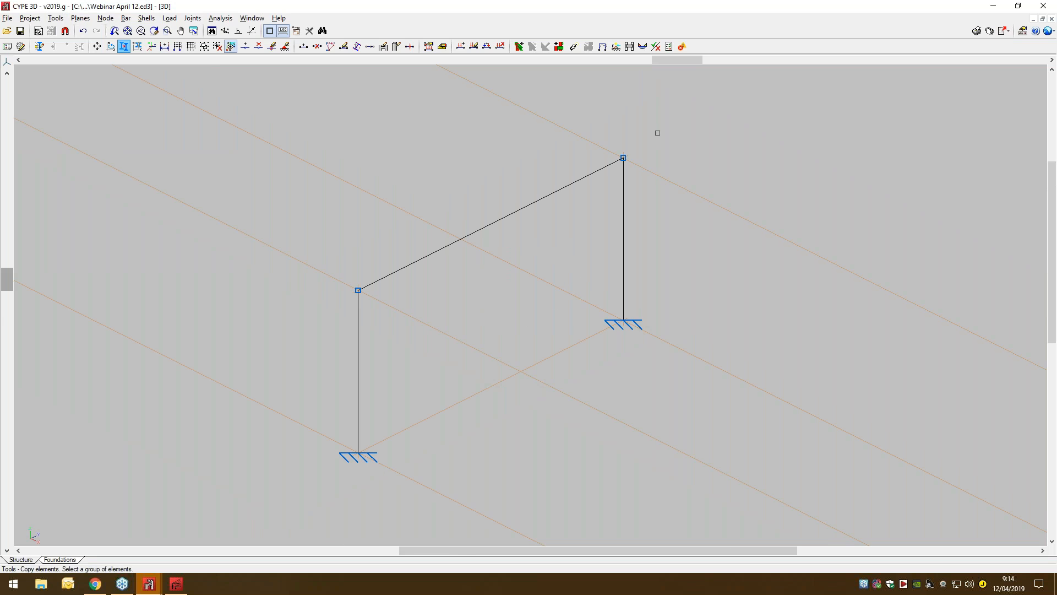
{"action": "left_click_drag", "start_coordinate": [655, 135], "coordinate": [315, 473]}
{"action": "right_click", "coordinate": [315, 474]}
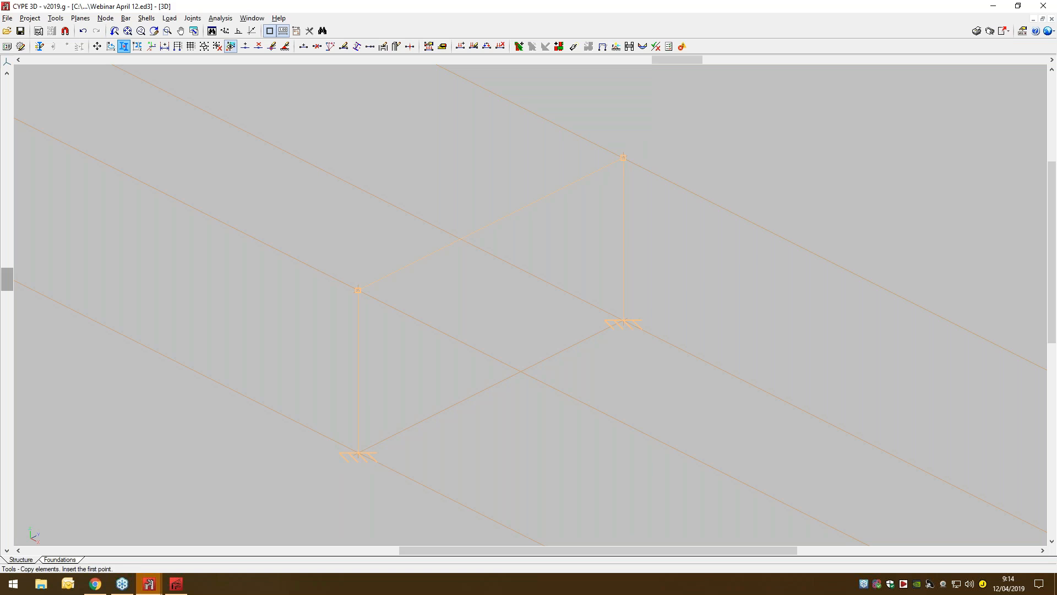
{"action": "left_click", "coordinate": [357, 454]}
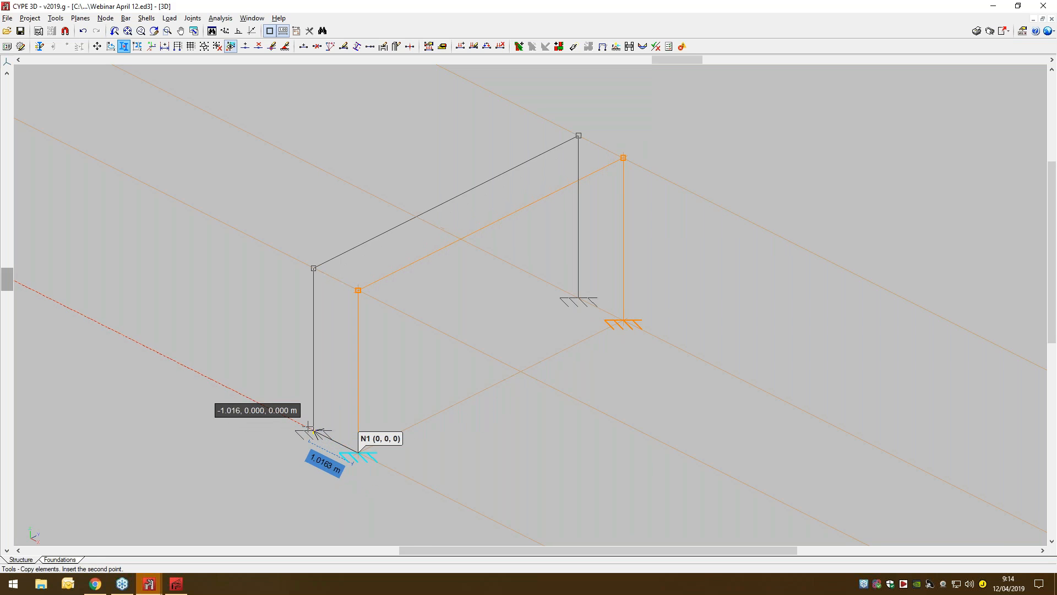
{"action": "type", "text": "5"}
{"action": "key", "text": "Return"}
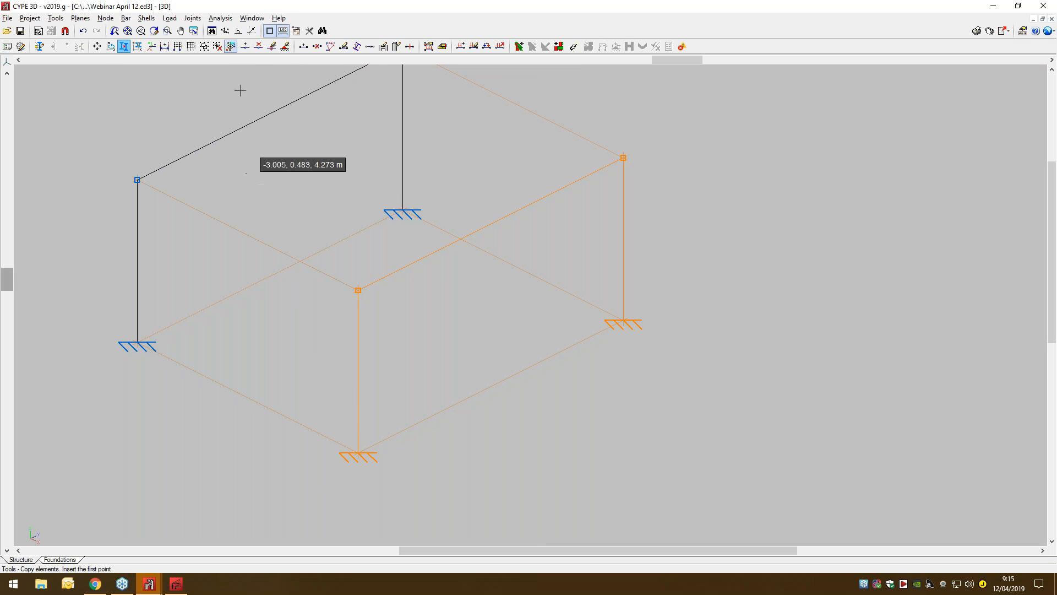
- Start a new shell with a 100 mm thickness and the C25/30 concrete from the general data, dismissing the shell help
{"action": "left_click", "coordinate": [146, 18]}
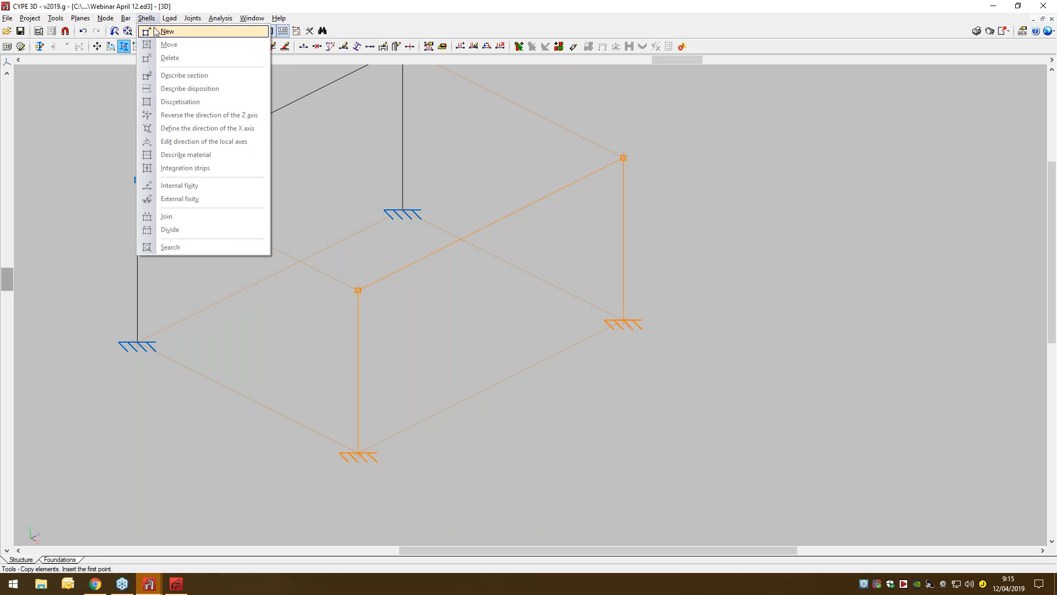
{"action": "left_click", "coordinate": [159, 29]}
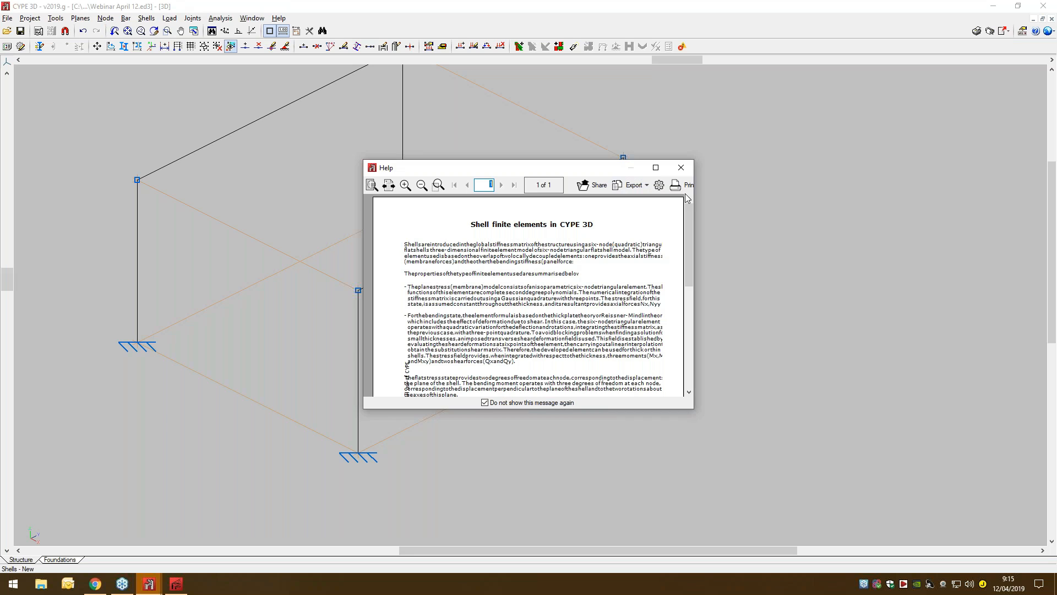
{"action": "left_click", "coordinate": [681, 168]}
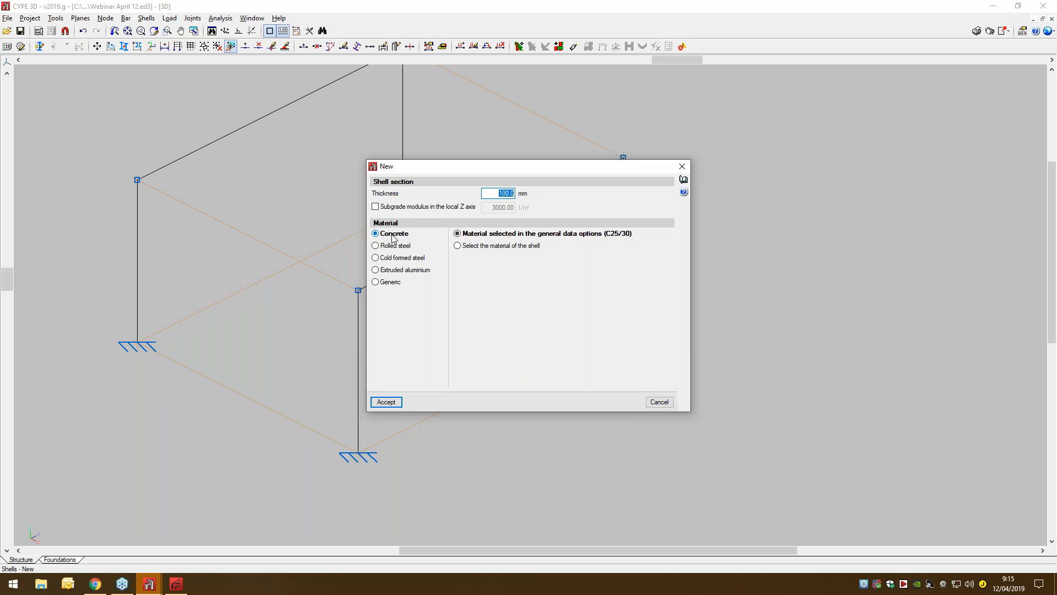
{"action": "left_click", "coordinate": [385, 403]}
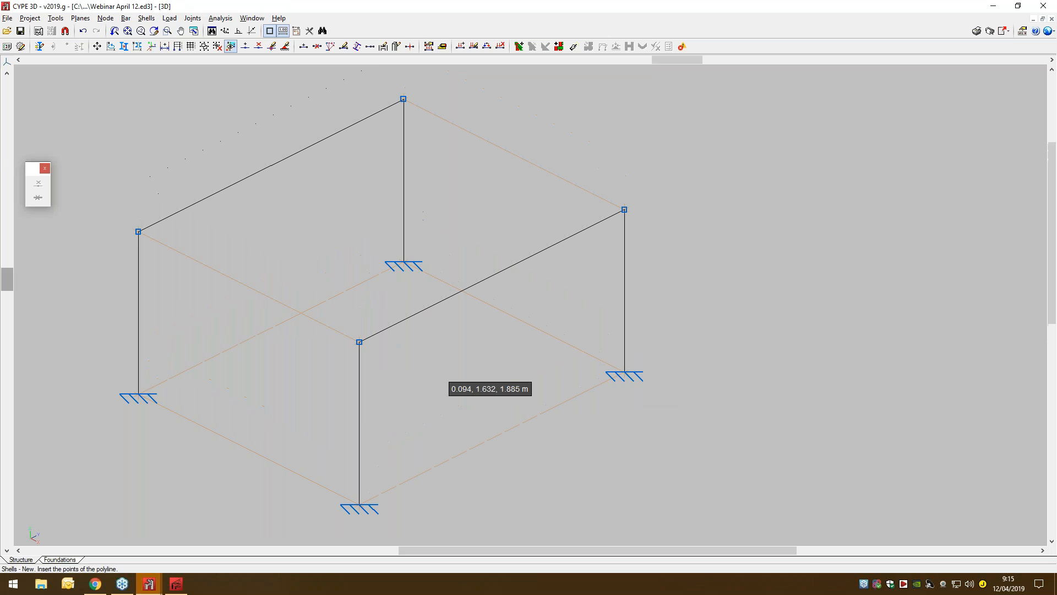
- Outline the shell as a closed roof slab through the four column-top nodes of both frames, and end shell creation
{"action": "left_click", "coordinate": [138, 231]}
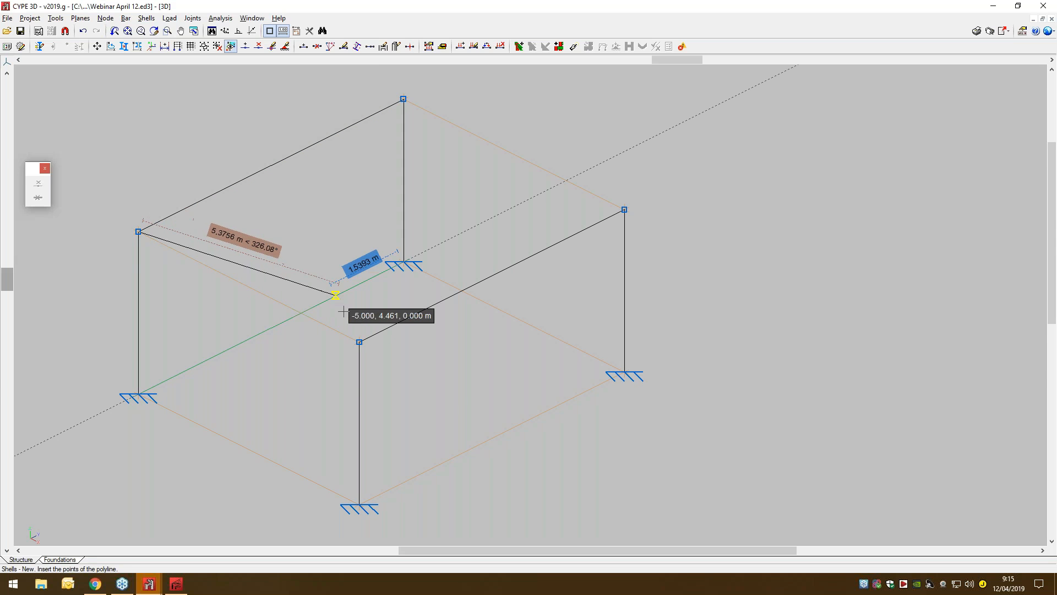
{"action": "left_click", "coordinate": [359, 342]}
{"action": "left_click", "coordinate": [624, 209]}
{"action": "left_click", "coordinate": [403, 98]}
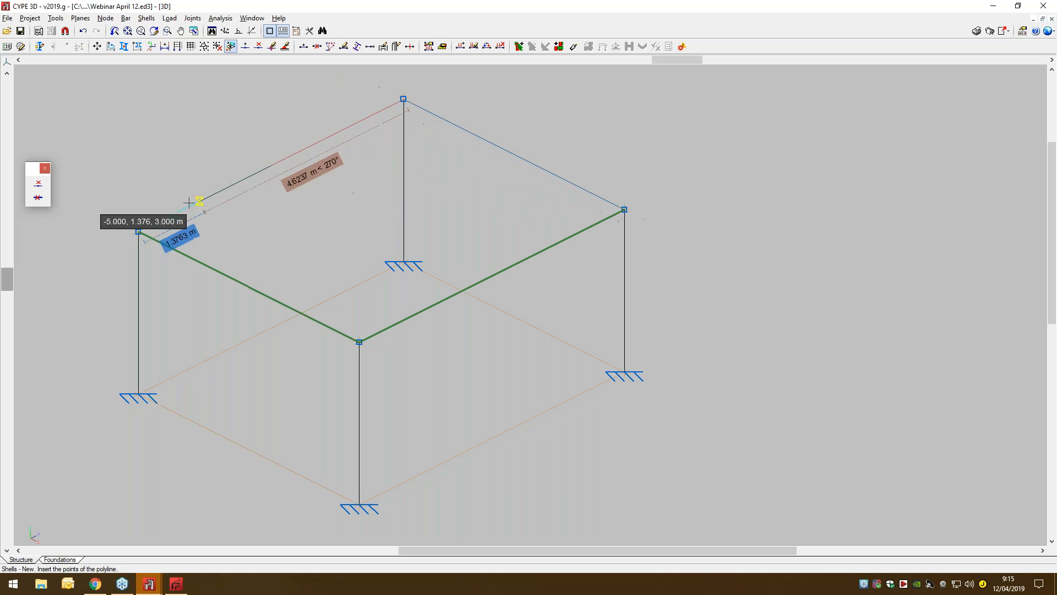
{"action": "left_click", "coordinate": [138, 232]}
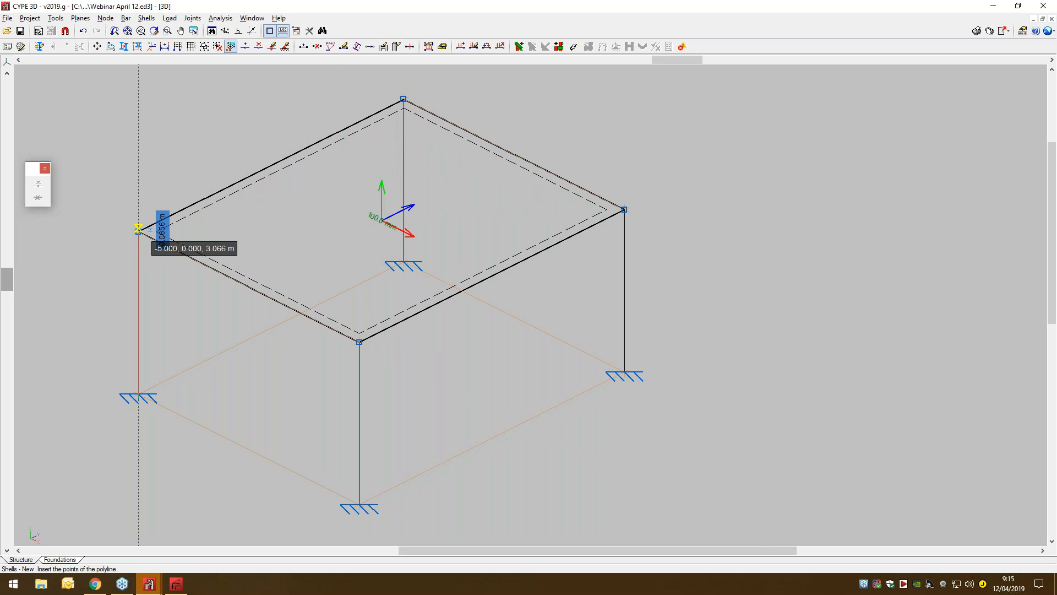
{"action": "right_click", "coordinate": [630, 382]}
{"action": "left_click", "coordinate": [653, 402]}
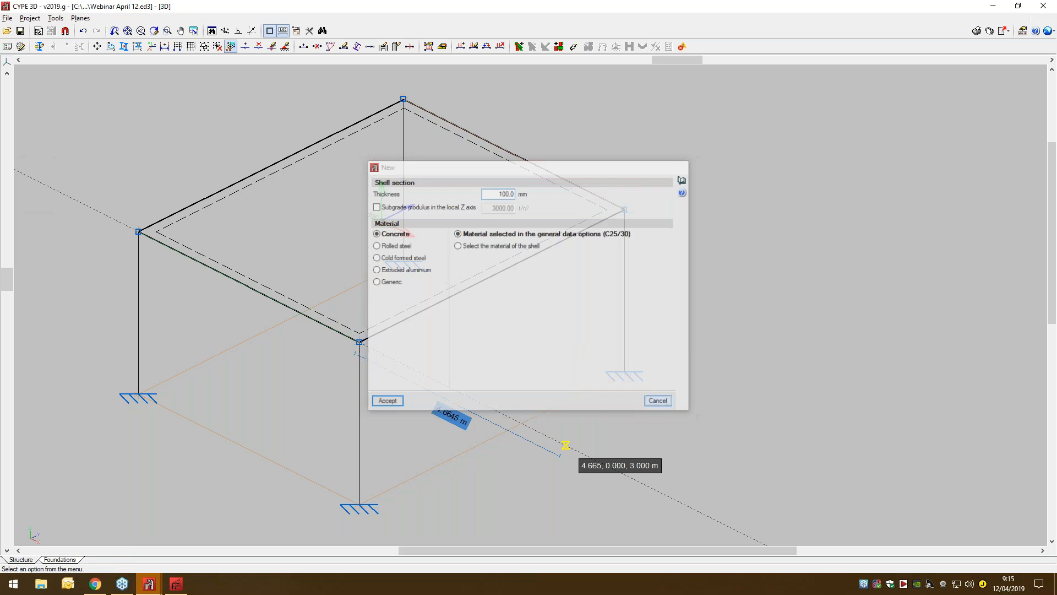
- Examine the two frames and roof slab in a rendered 3D view from different angles, and return to the model
{"action": "middle_click_drag", "start_coordinate": [448, 406], "coordinate": [554, 337]}
{"action": "left_click", "coordinate": [67, 20]}
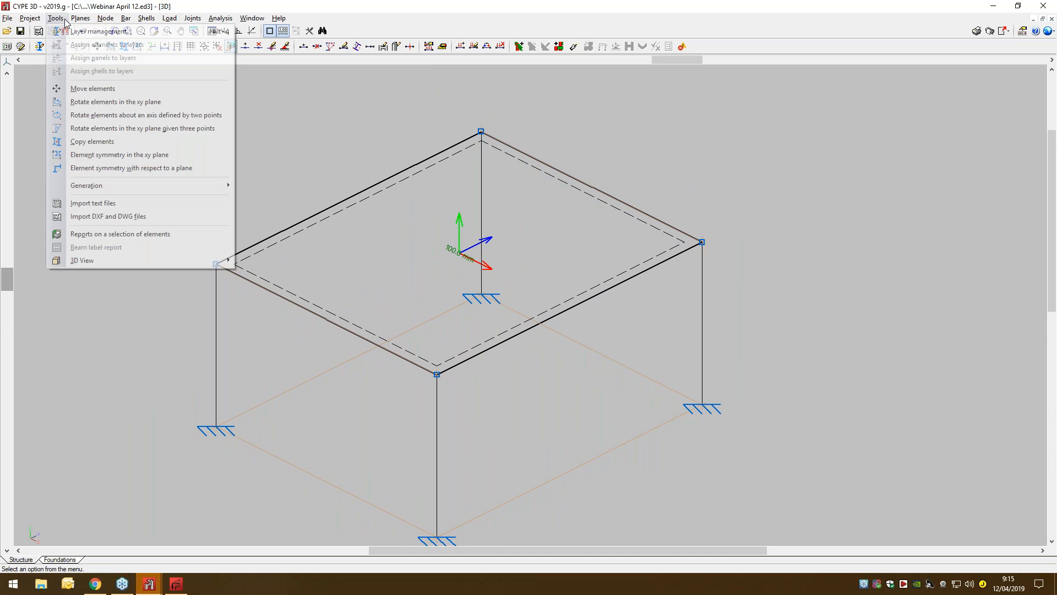
{"action": "mouse_move", "coordinate": [105, 263]}
{"action": "left_click", "coordinate": [285, 261]}
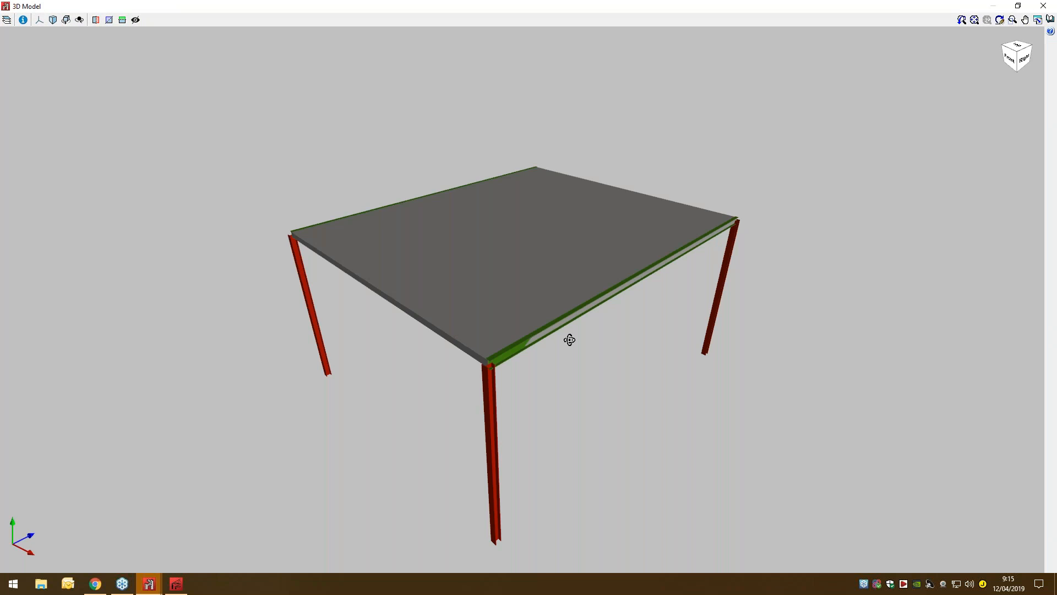
{"action": "mouse_move", "coordinate": [570, 339]}
{"action": "left_mouse_down"}
{"action": "mouse_move", "coordinate": [484, 336]}
{"action": "mouse_move", "coordinate": [572, 330]}
{"action": "left_mouse_up"}
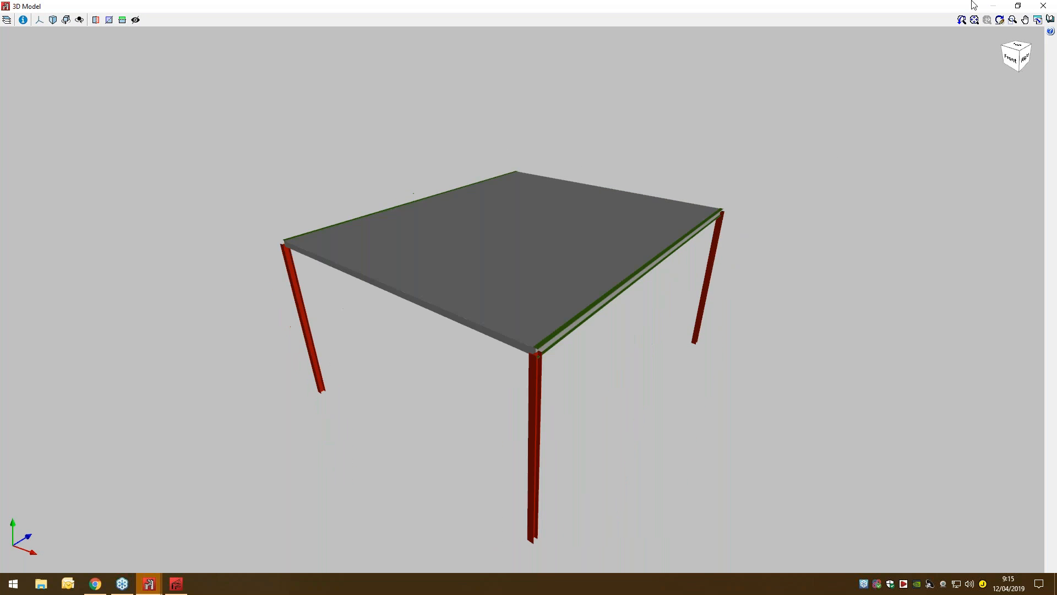
{"action": "left_click", "coordinate": [1043, 5]}
- Analyse the structure without dimensioning sections, with bar checks on, accepting the default buckling parameters and dismissing the final design report
{"action": "left_click", "coordinate": [221, 17]}
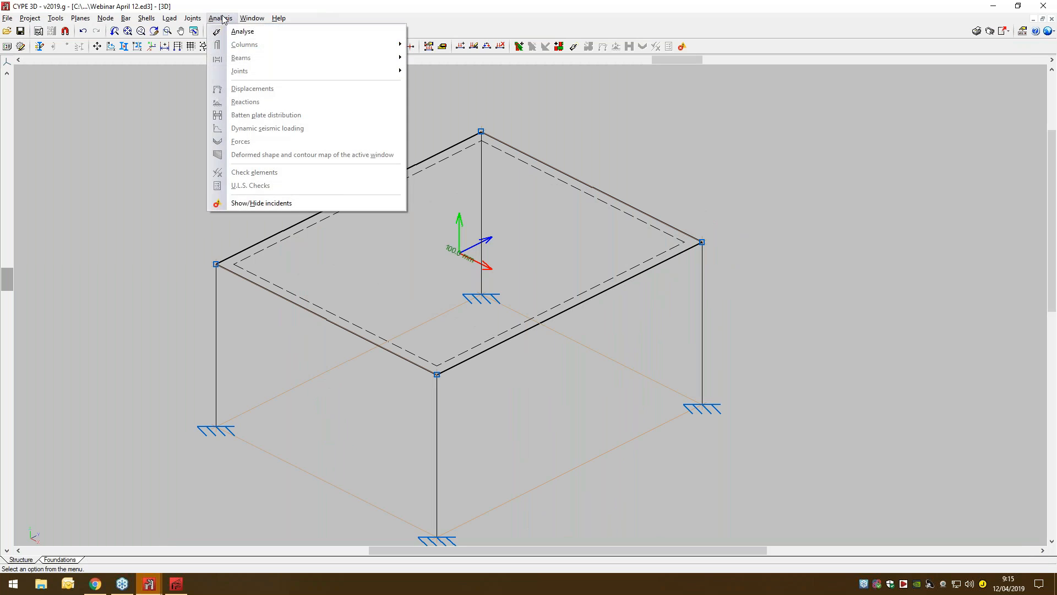
{"action": "left_click", "coordinate": [242, 31]}
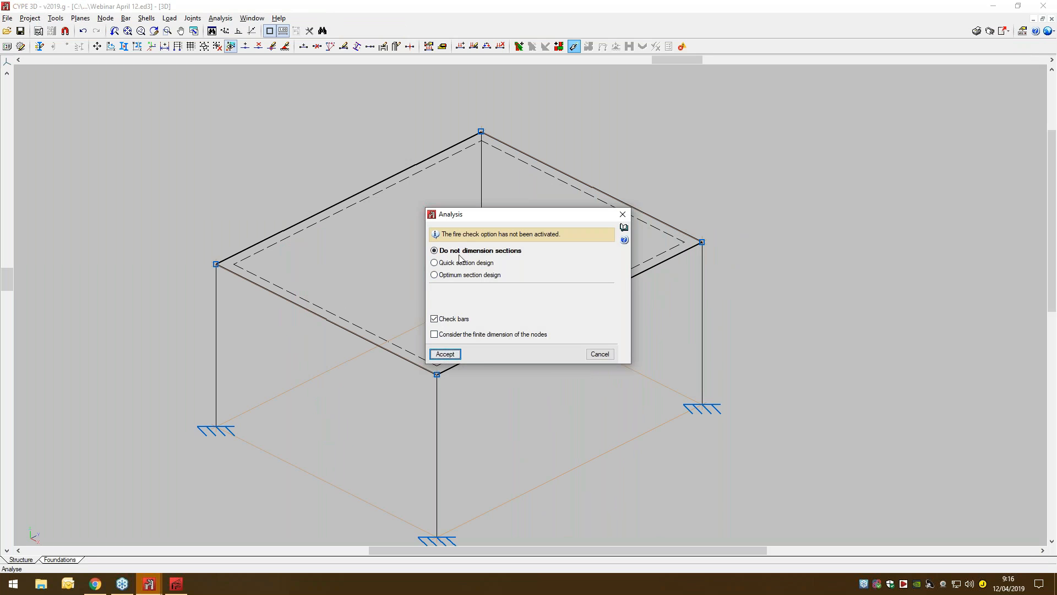
{"action": "left_click", "coordinate": [452, 355]}
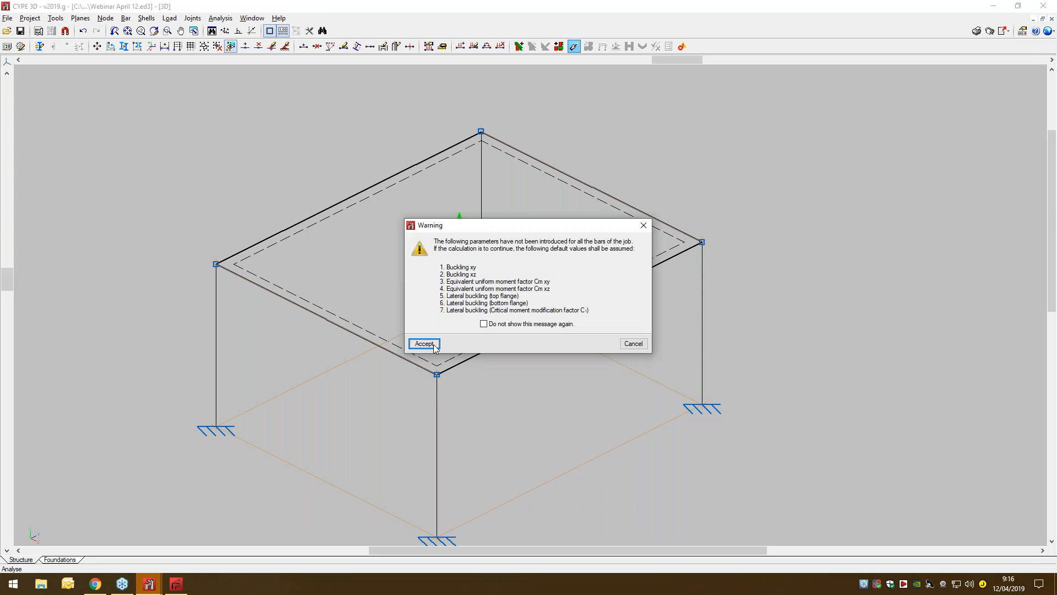
{"action": "left_click", "coordinate": [433, 345]}
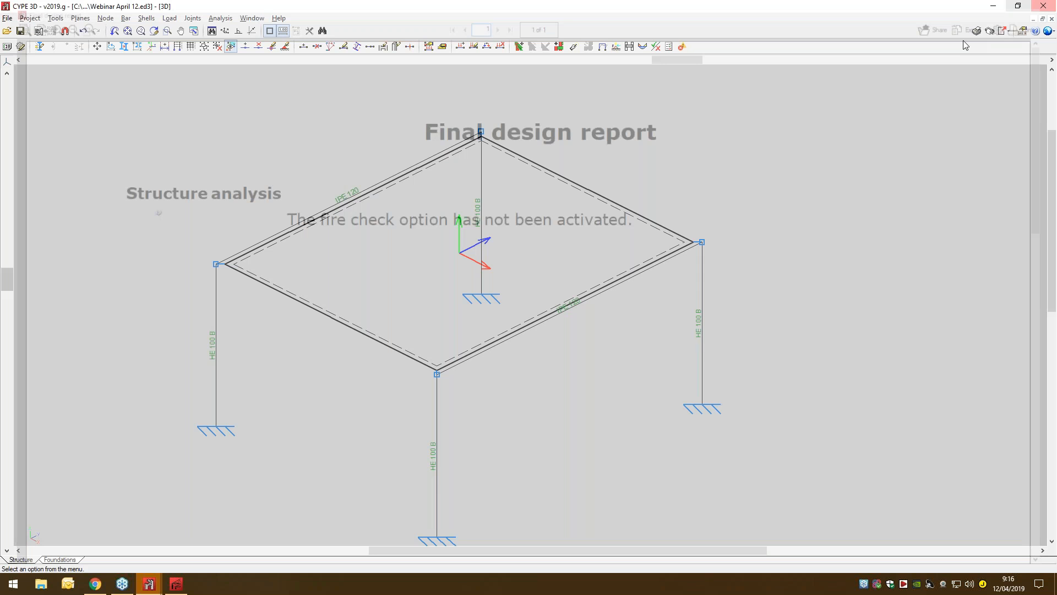
{"action": "left_click", "coordinate": [1043, 5]}
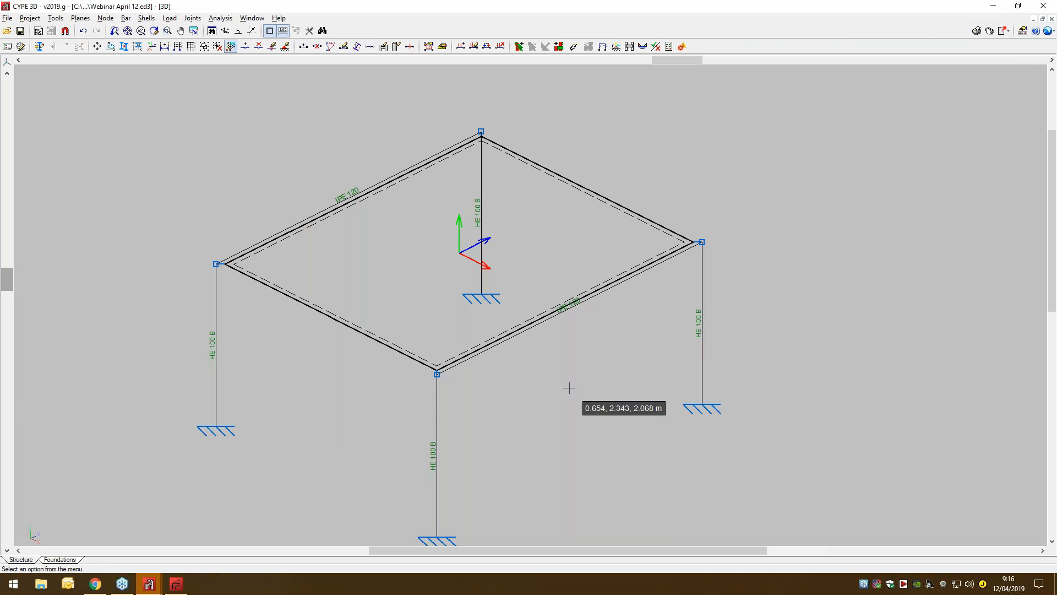
- Examine the structure's deformed shape under self weight, and the contour map of the slab's total displacement
{"action": "left_click", "coordinate": [220, 18]}
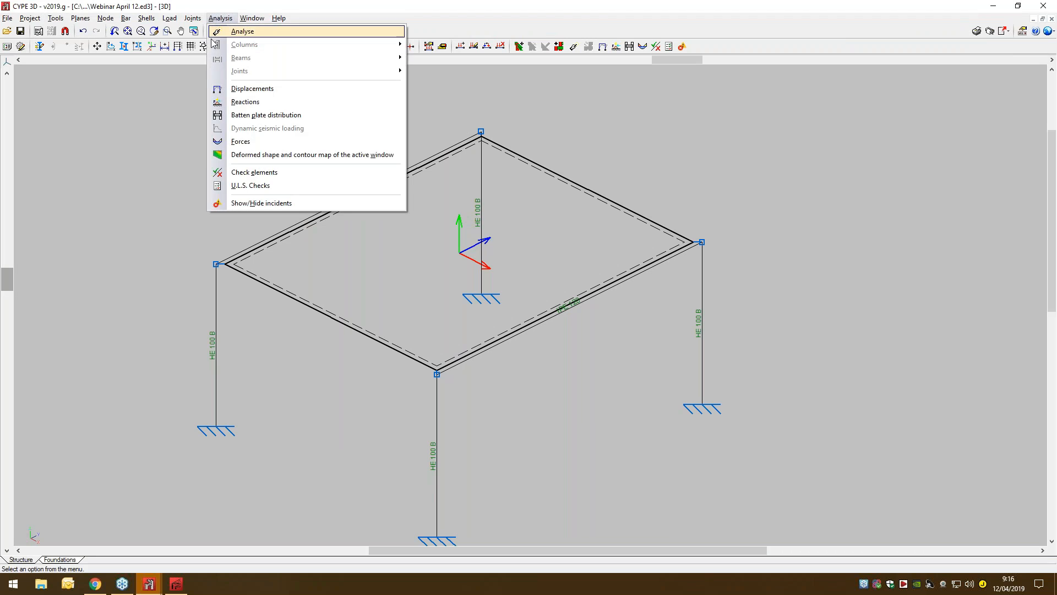
{"action": "left_click", "coordinate": [265, 156]}
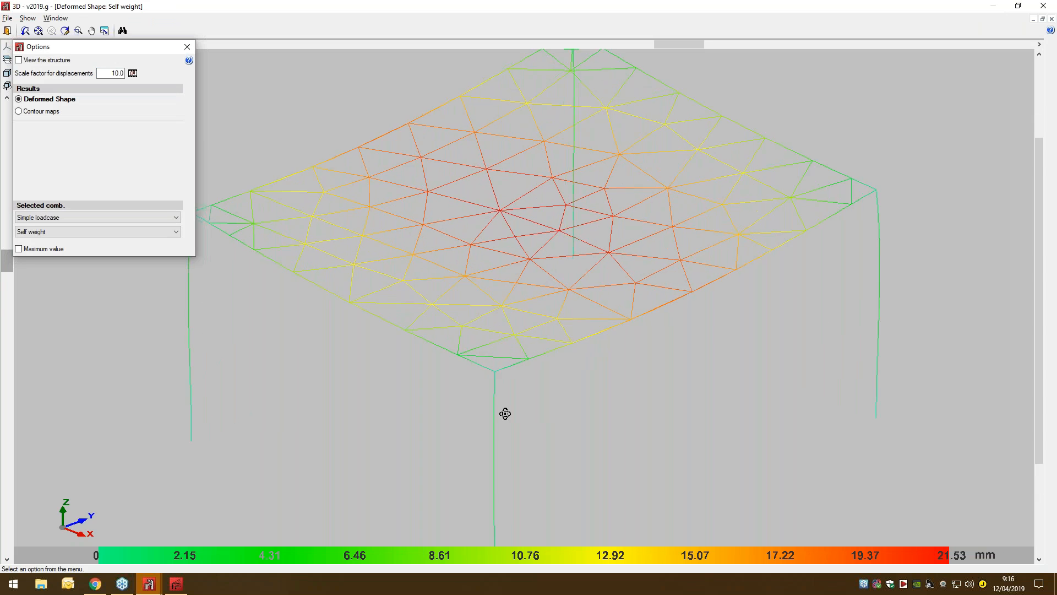
{"action": "middle_click_drag", "start_coordinate": [475, 396], "coordinate": [519, 395]}
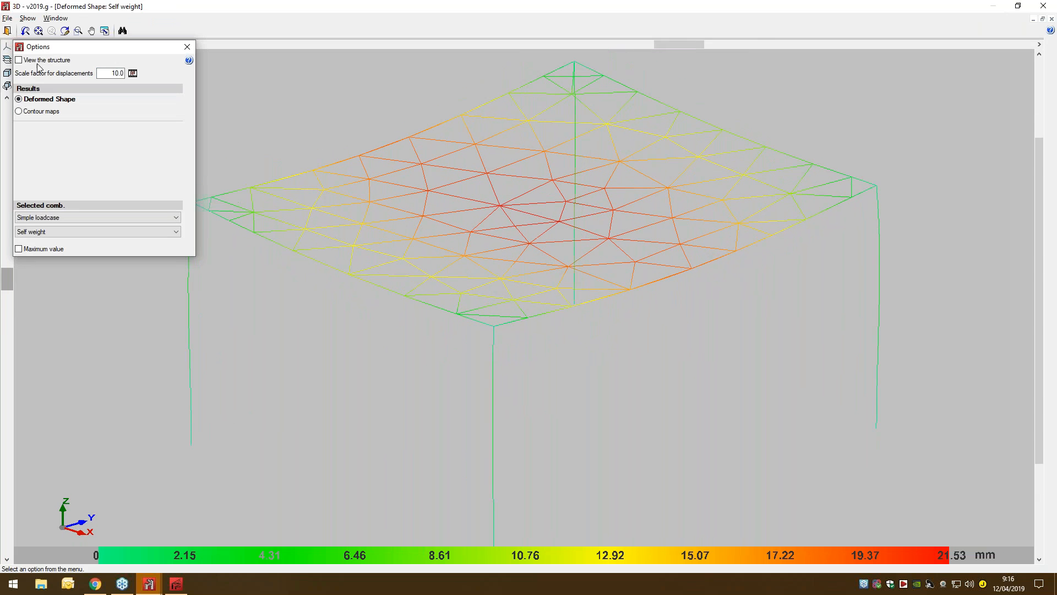
{"action": "left_click", "coordinate": [44, 112]}
{"action": "middle_click_drag", "start_coordinate": [460, 309], "coordinate": [470, 269]}
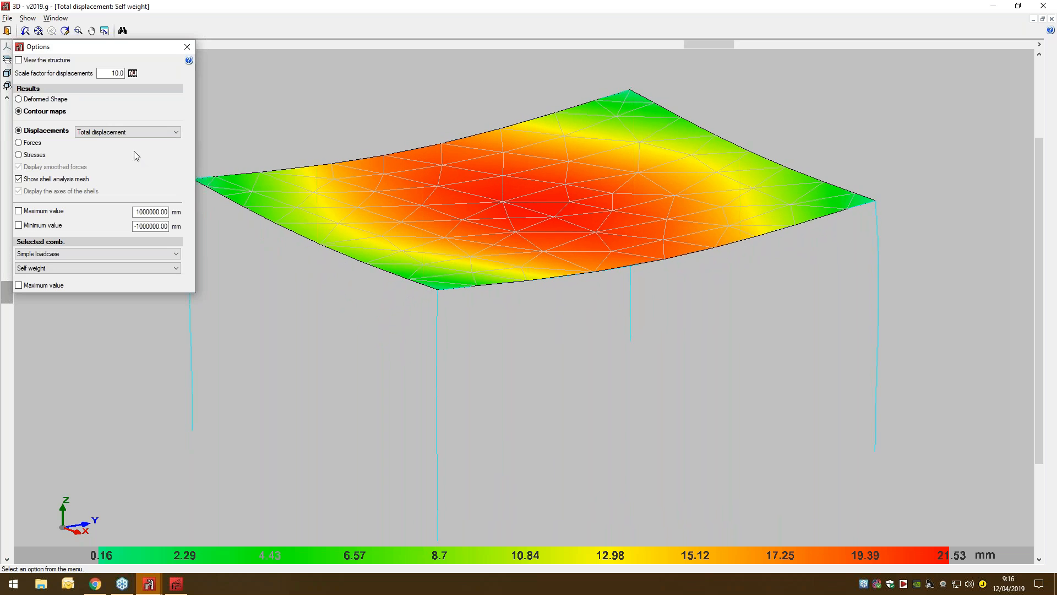
{"action": "left_click", "coordinate": [139, 135]}
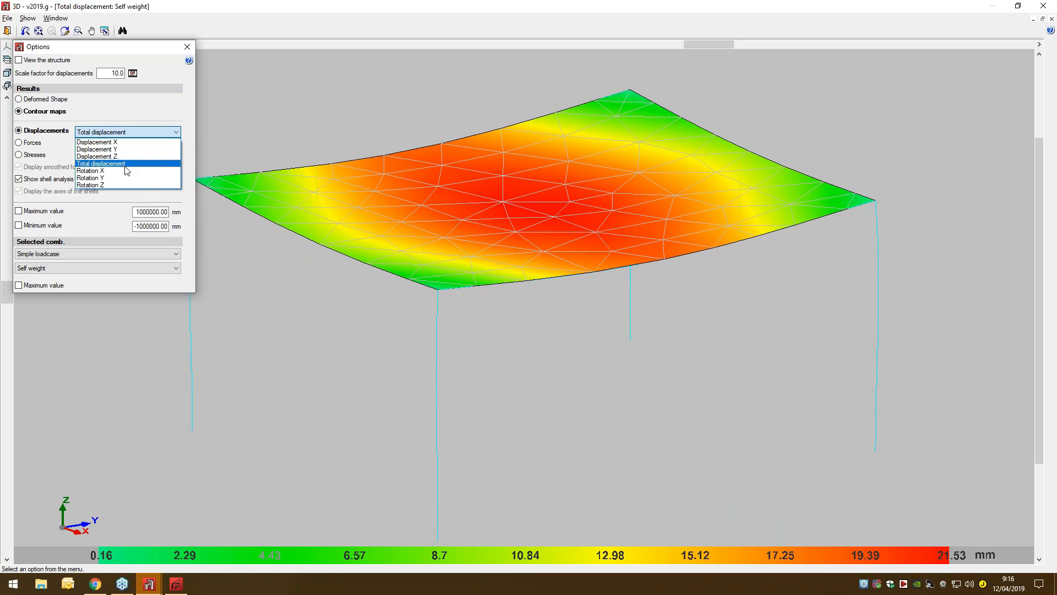
{"action": "left_click", "coordinate": [134, 111]}
- Examine the slab's Axial X force contours with the shell axes displayed, view the stress contours, and close the results
{"action": "left_click", "coordinate": [40, 145]}
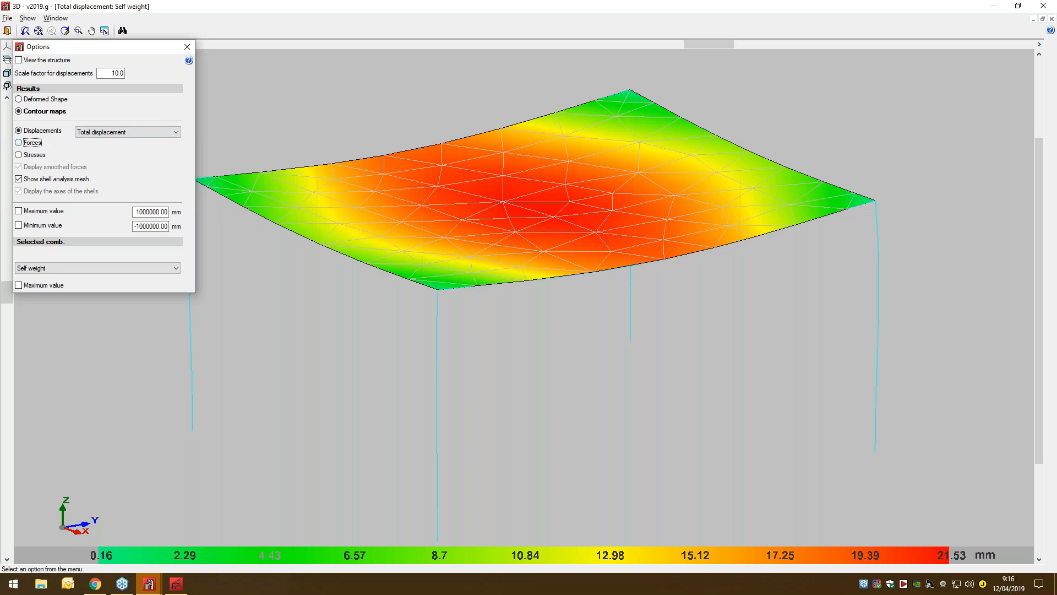
{"action": "middle_click_drag", "start_coordinate": [495, 207], "coordinate": [700, 215]}
{"action": "left_click", "coordinate": [19, 191]}
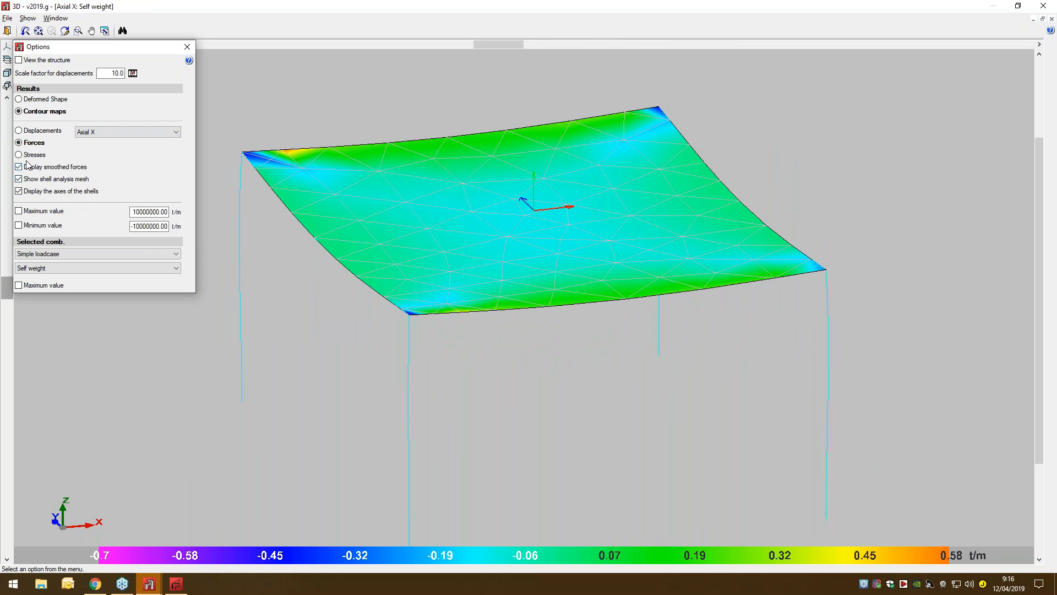
{"action": "left_click", "coordinate": [28, 157]}
{"action": "middle_click_drag", "start_coordinate": [423, 383], "coordinate": [686, 373]}
{"action": "left_click", "coordinate": [1043, 6]}
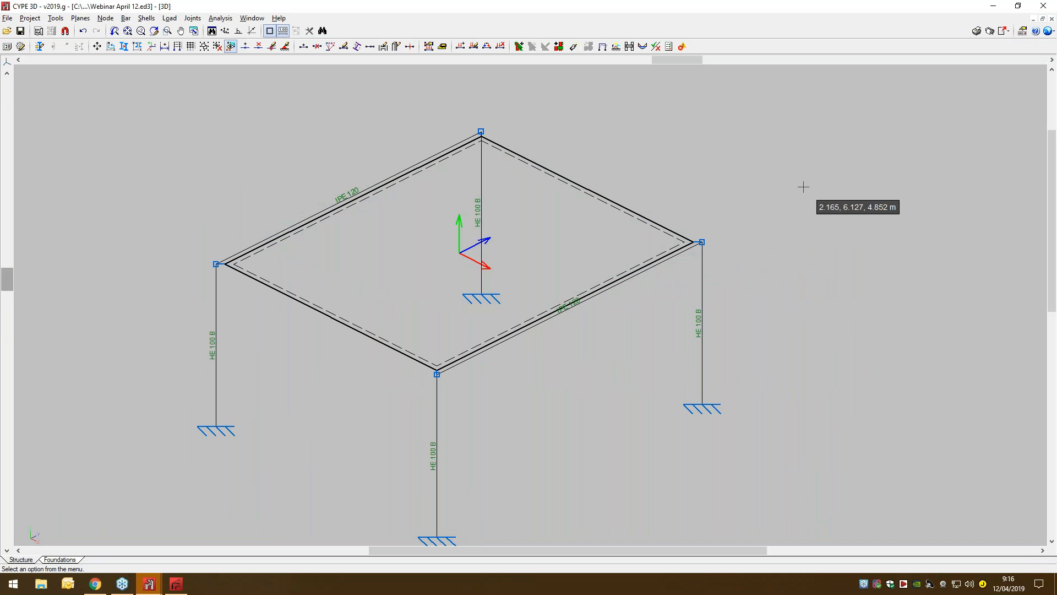
- Switch to Portal frame generator and create a new project with the file name Webinar April 12
{"action": "mouse_move", "coordinate": [183, 591]}
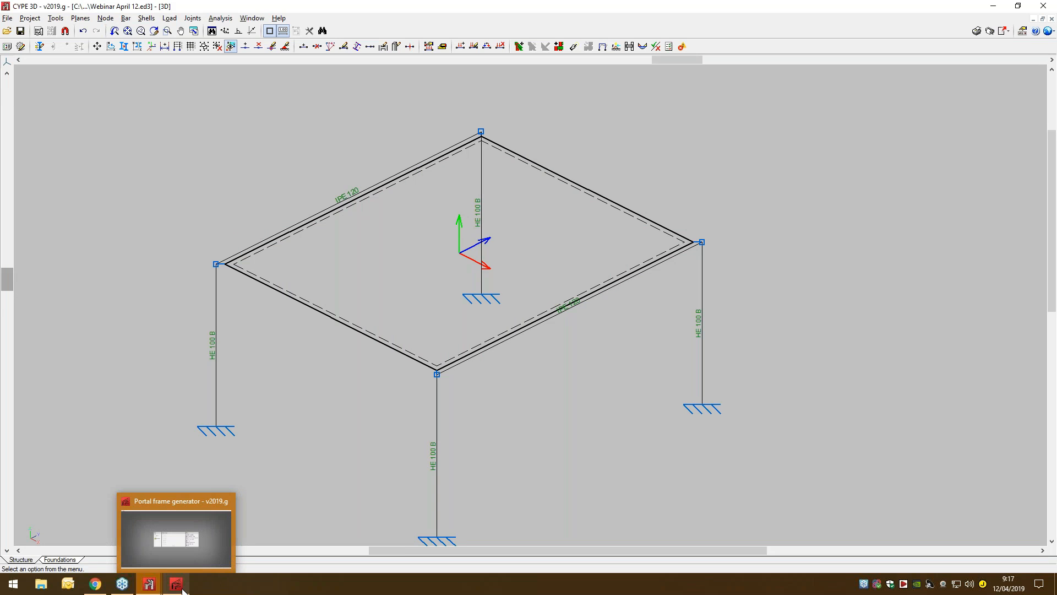
{"action": "left_click", "coordinate": [182, 590]}
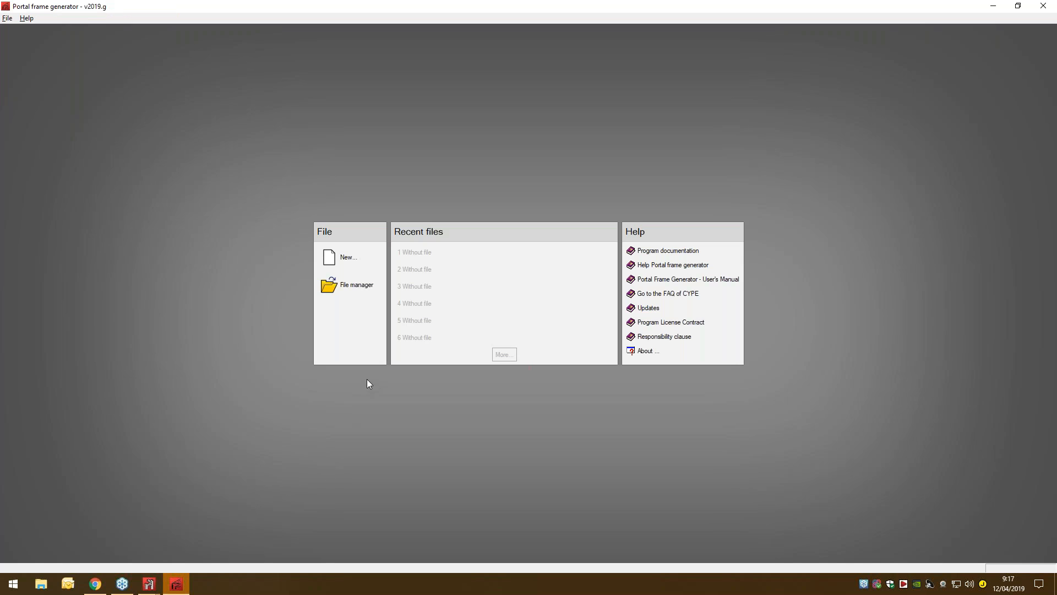
{"action": "left_click", "coordinate": [354, 262]}
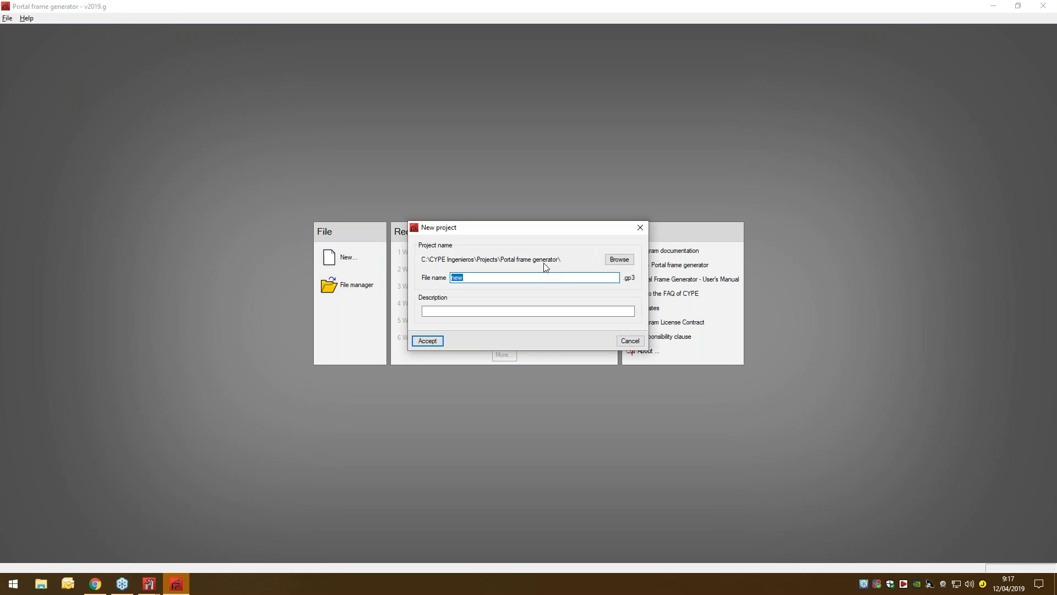
{"action": "type", "text": "Webinar April 12"}
{"action": "left_click", "coordinate": [434, 341]}
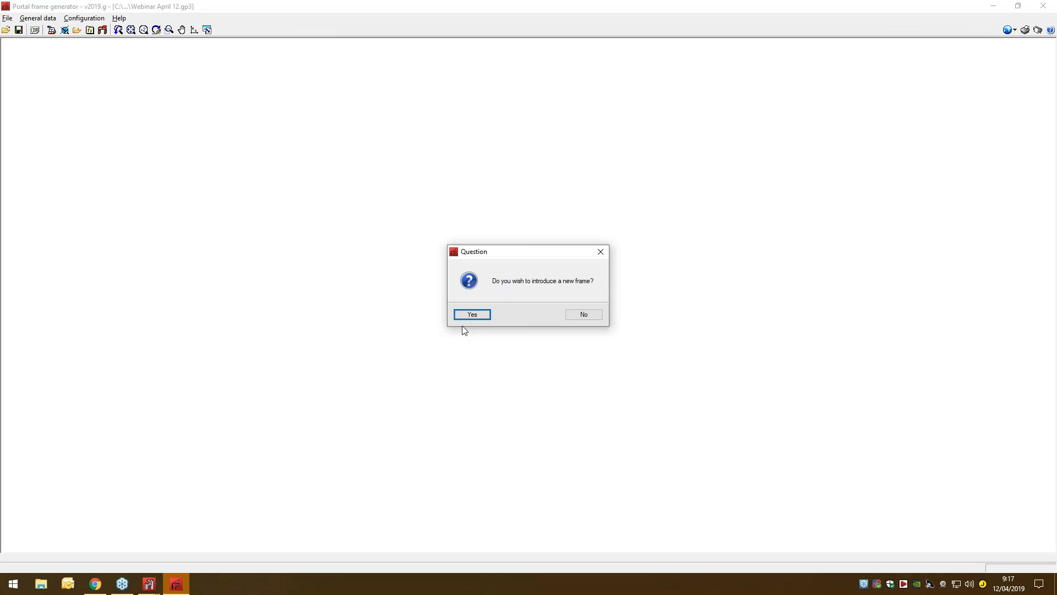
{"action": "left_click", "coordinate": [472, 315]}
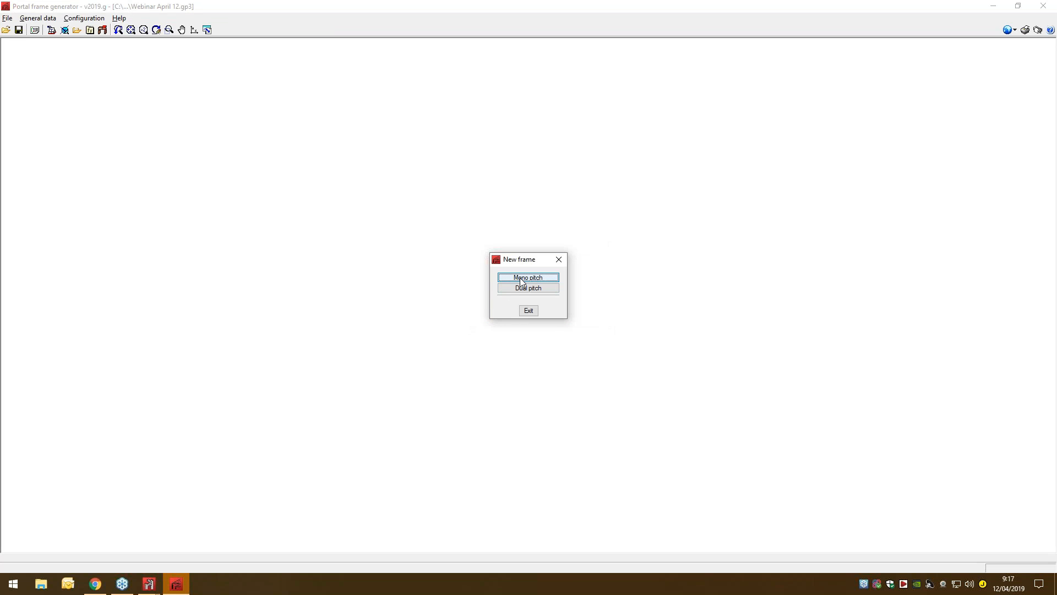
{"action": "left_click", "coordinate": [521, 278]}
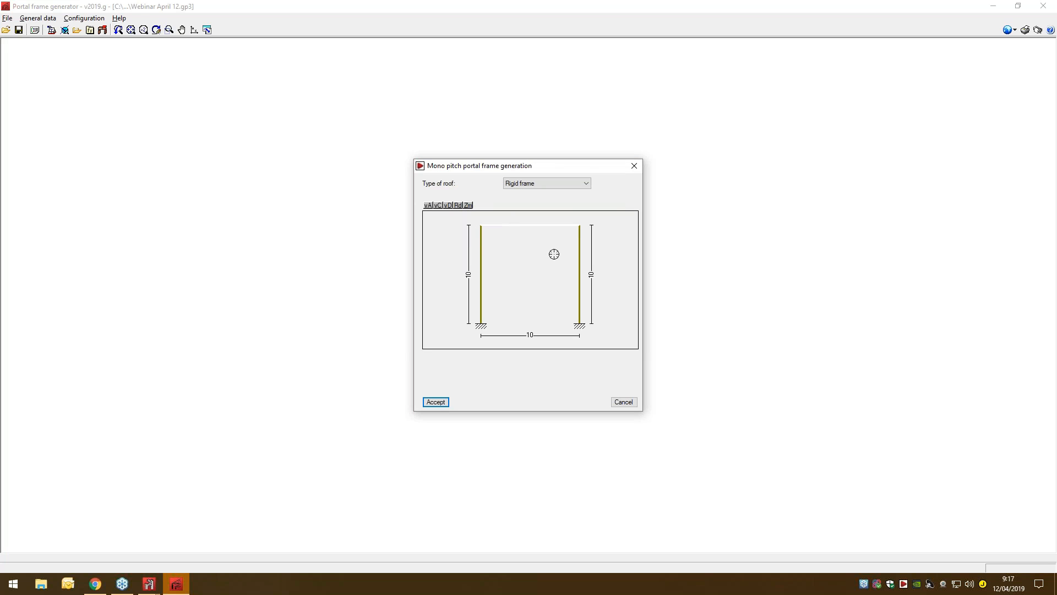
{"action": "left_click", "coordinate": [623, 402]}
{"action": "left_click", "coordinate": [518, 336]}
- Start a new dual pitch rigid frame with both column heights set to 6 and the ridge height to 8
{"action": "left_click", "coordinate": [519, 284]}
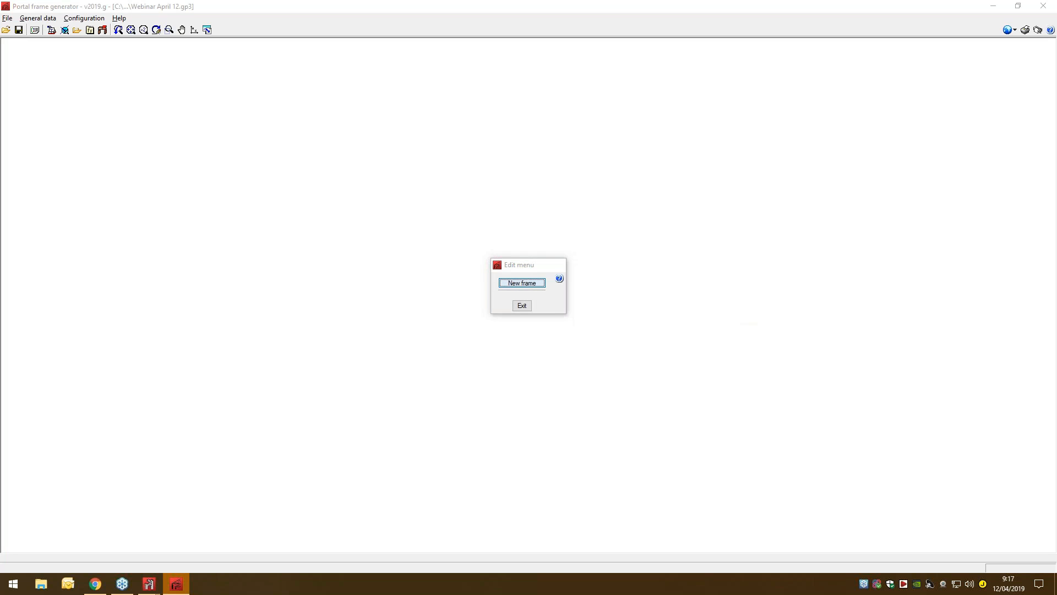
{"action": "left_click", "coordinate": [525, 286]}
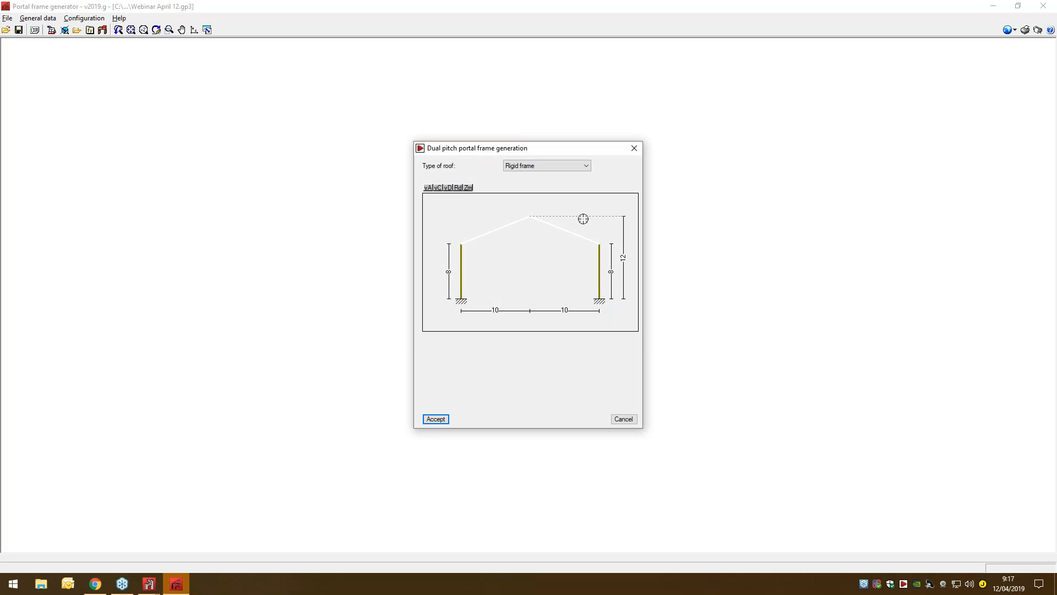
{"action": "left_click", "coordinate": [448, 275]}
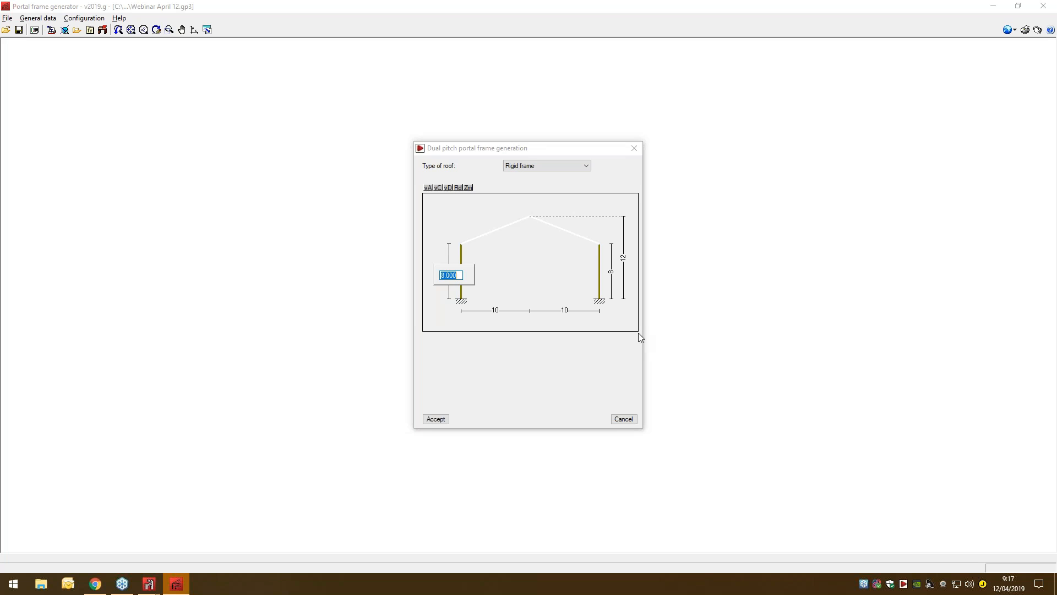
{"action": "type", "text": "6"}
{"action": "key", "text": "Return"}
{"action": "left_click", "coordinate": [611, 273]}
{"action": "type", "text": "6"}
{"action": "key", "text": "Return"}
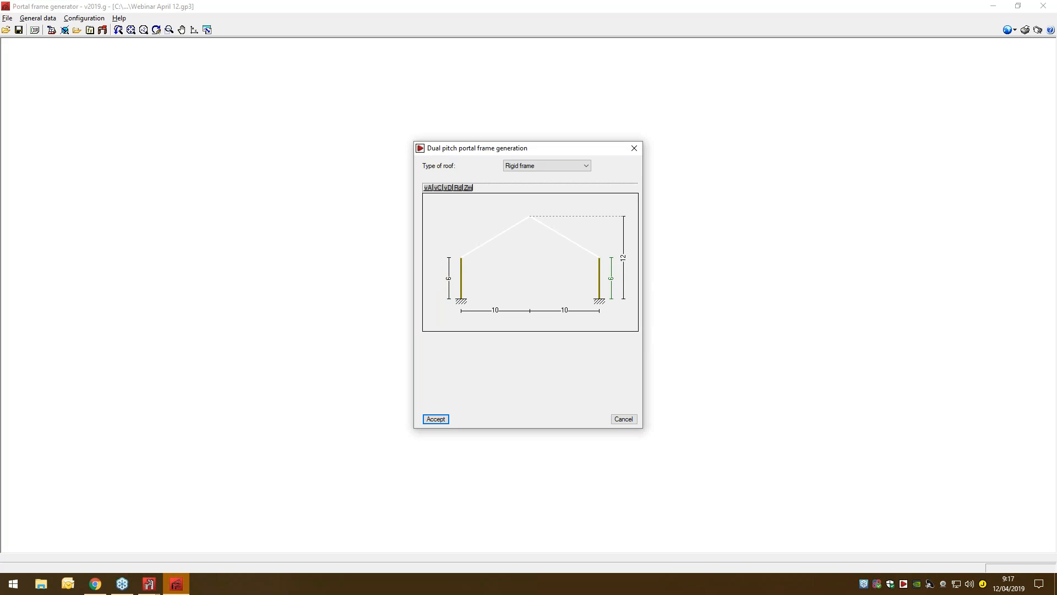
{"action": "left_click", "coordinate": [624, 259]}
{"action": "type", "text": "8"}
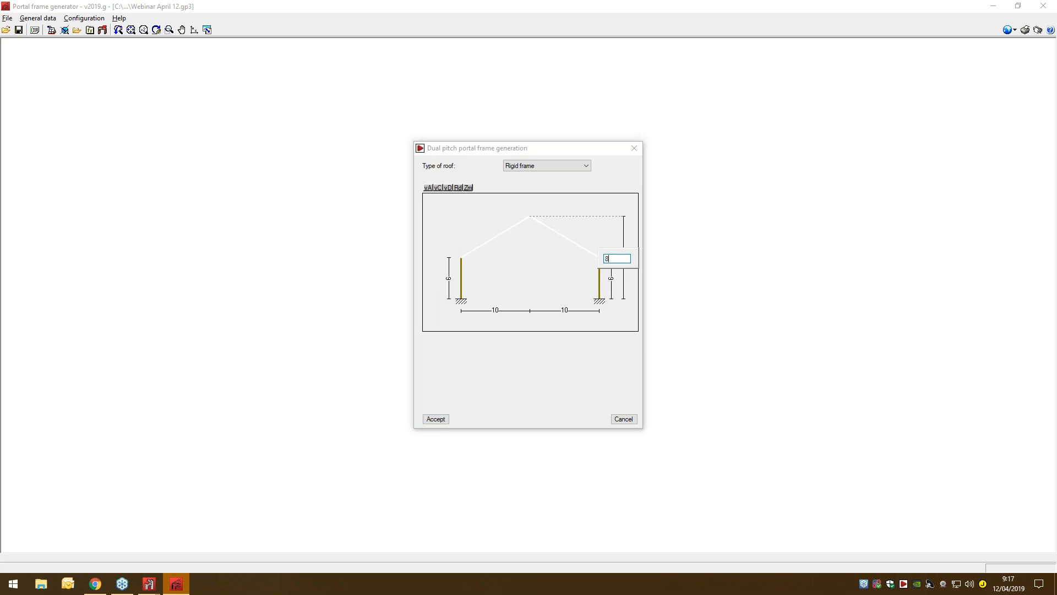
{"action": "key", "text": "Return"}
- Set both half-spans of the dual pitch frame to 8 and generate the frame
{"action": "left_click", "coordinate": [495, 297]}
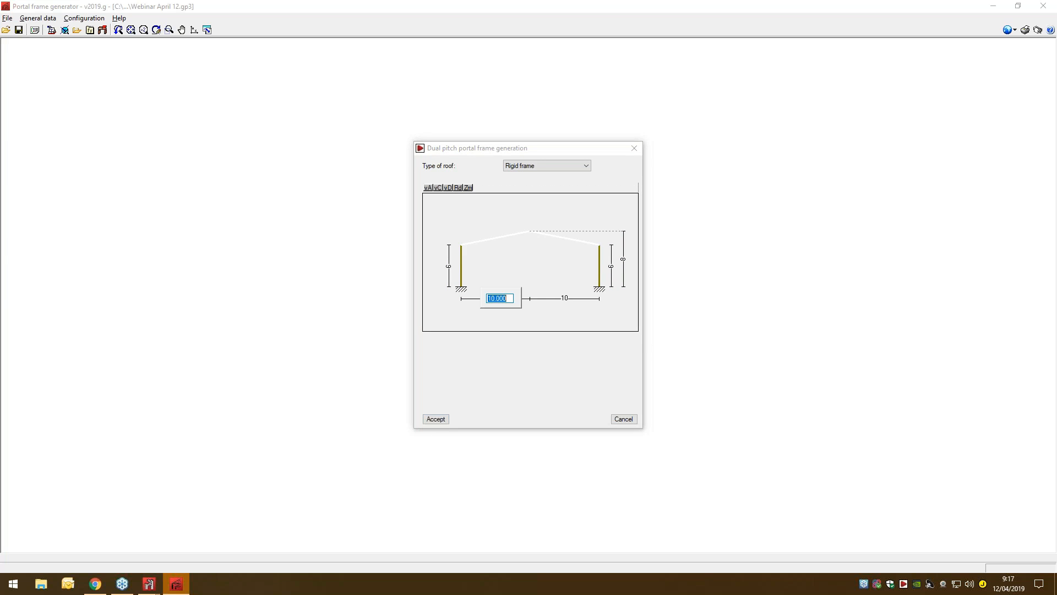
{"action": "type", "text": "8"}
{"action": "key", "text": "Return"}
{"action": "left_click", "coordinate": [549, 299]}
{"action": "type", "text": "8"}
{"action": "key", "text": "Return"}
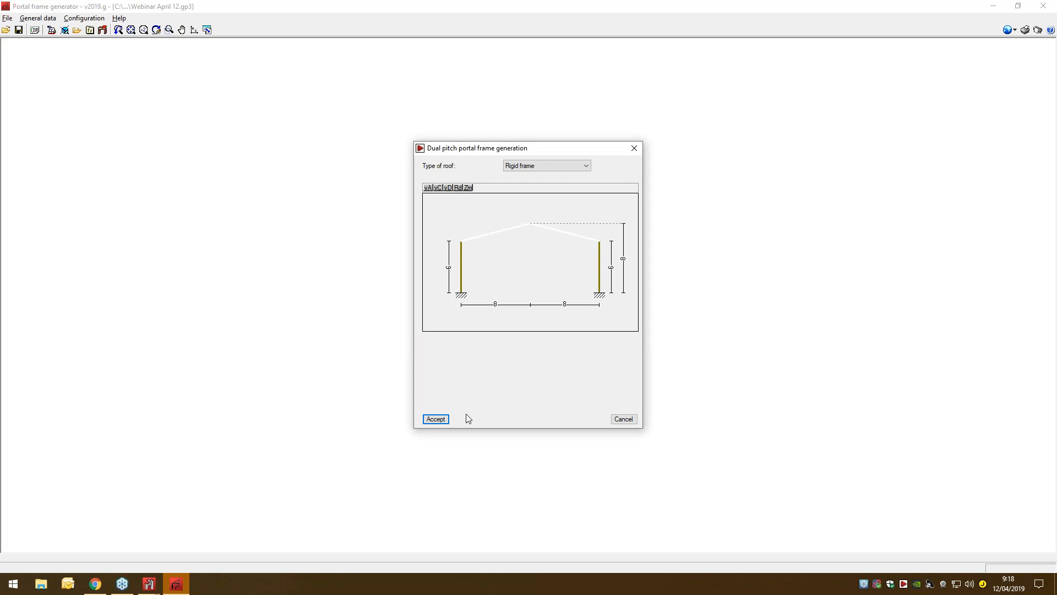
{"action": "left_click", "coordinate": [436, 418]}
{"action": "scroll", "coordinate": [613, 260], "scroll_direction": "down", "scroll_amount": 1}
{"action": "mouse_move", "coordinate": [612, 260]}
{"action": "middle_mouse_down"}
{"action": "mouse_move", "coordinate": [585, 311]}
{"action": "mouse_move", "coordinate": [610, 278]}
{"action": "middle_mouse_up"}
{"action": "scroll", "coordinate": [608, 281], "scroll_direction": "down", "scroll_amount": 1}
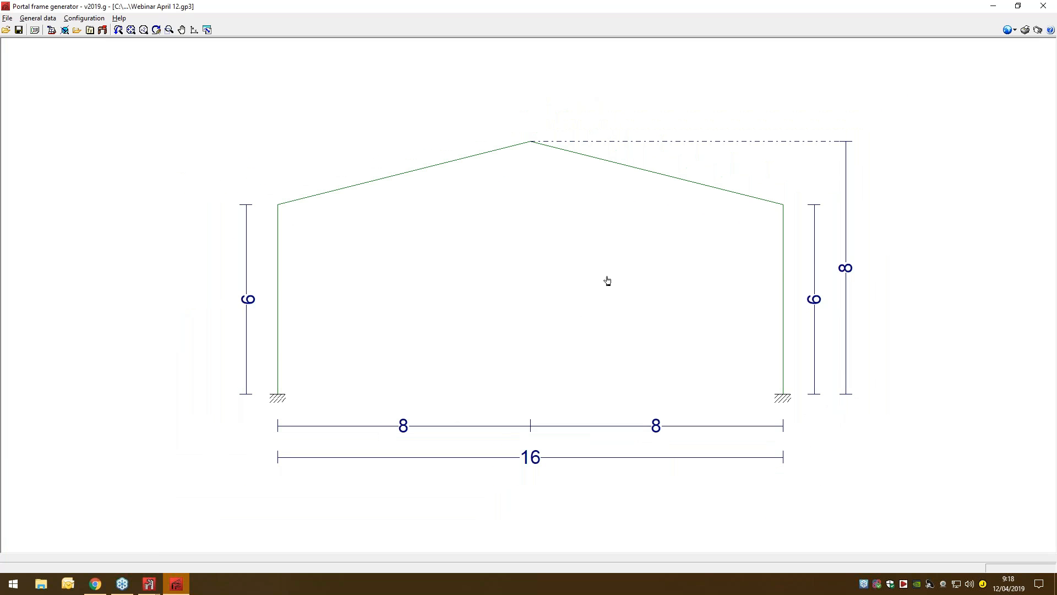
- Review the design codes and apply Eurocode 2 (EU) for concrete with Eurocodes 3 and 4 (EU) for cold formed and rolled steel
{"action": "left_click", "coordinate": [1014, 31]}
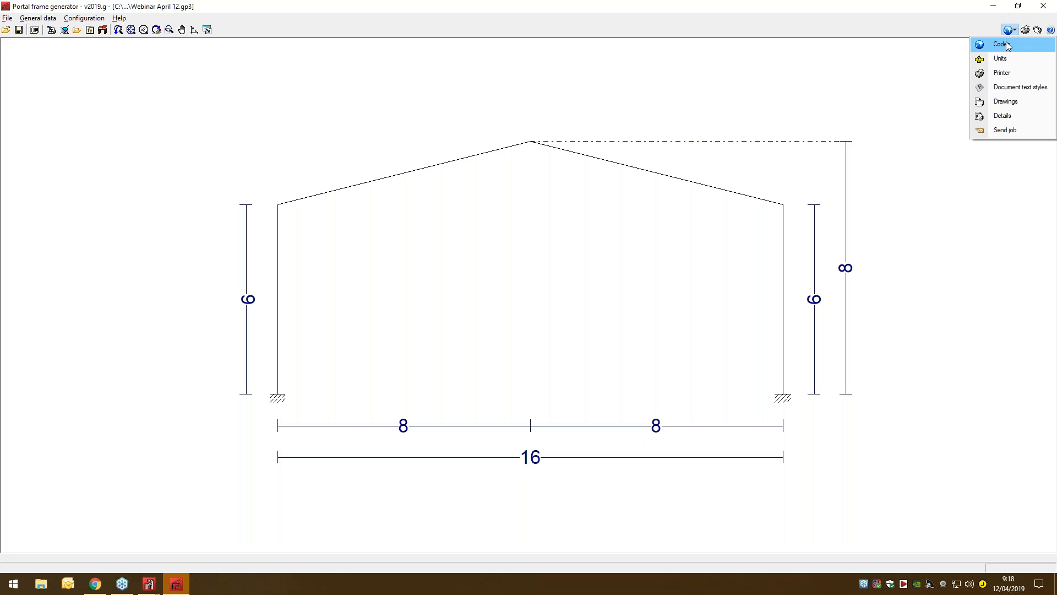
{"action": "left_click", "coordinate": [1007, 49]}
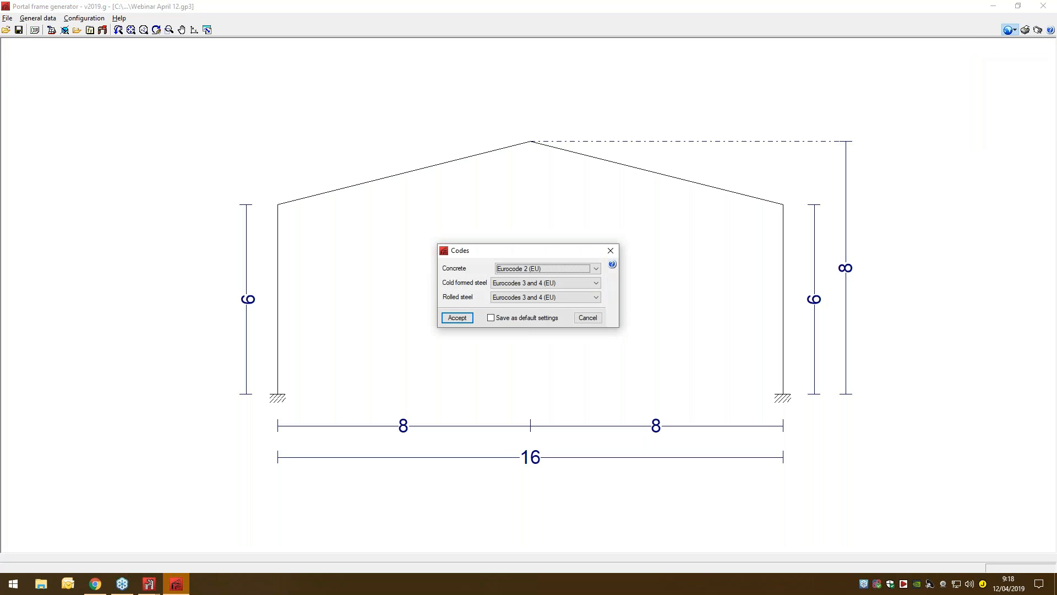
{"action": "left_click", "coordinate": [558, 269]}
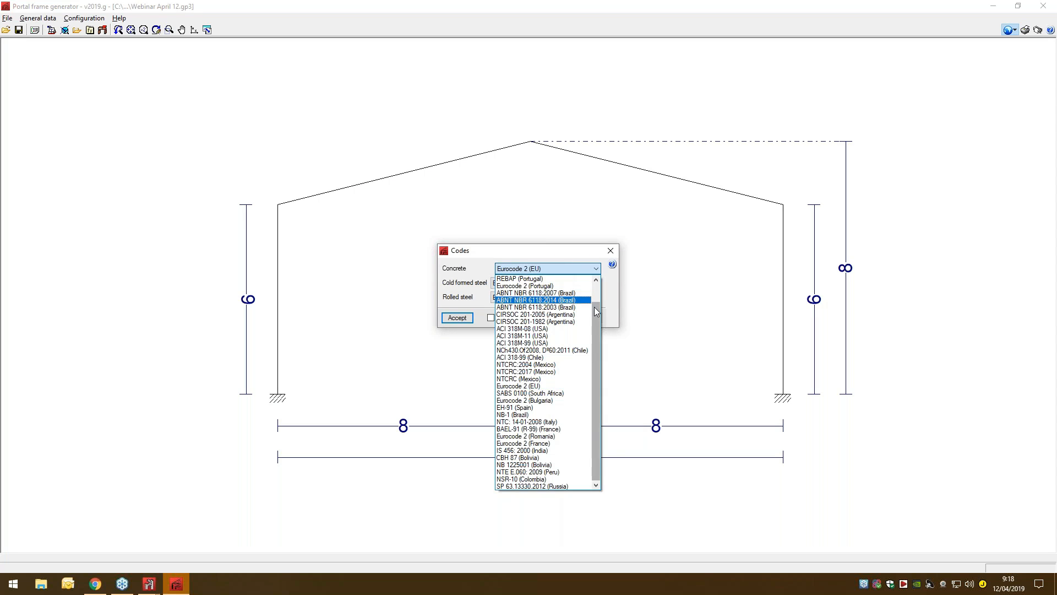
{"action": "scroll", "coordinate": [511, 287], "scroll_direction": "up", "scroll_amount": 1}
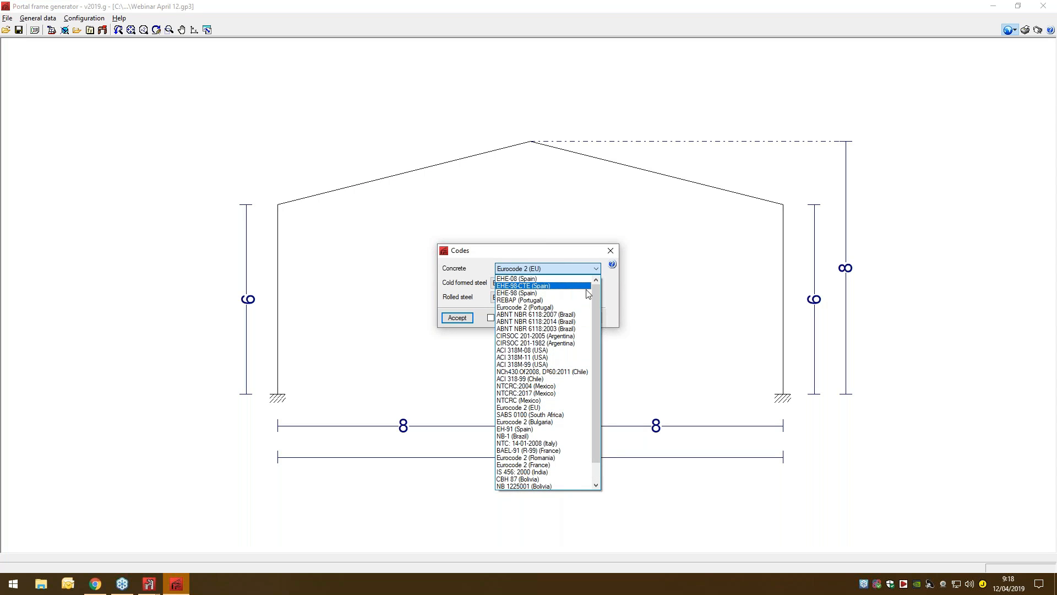
{"action": "left_click_drag", "start_coordinate": [593, 290], "coordinate": [593, 293]}
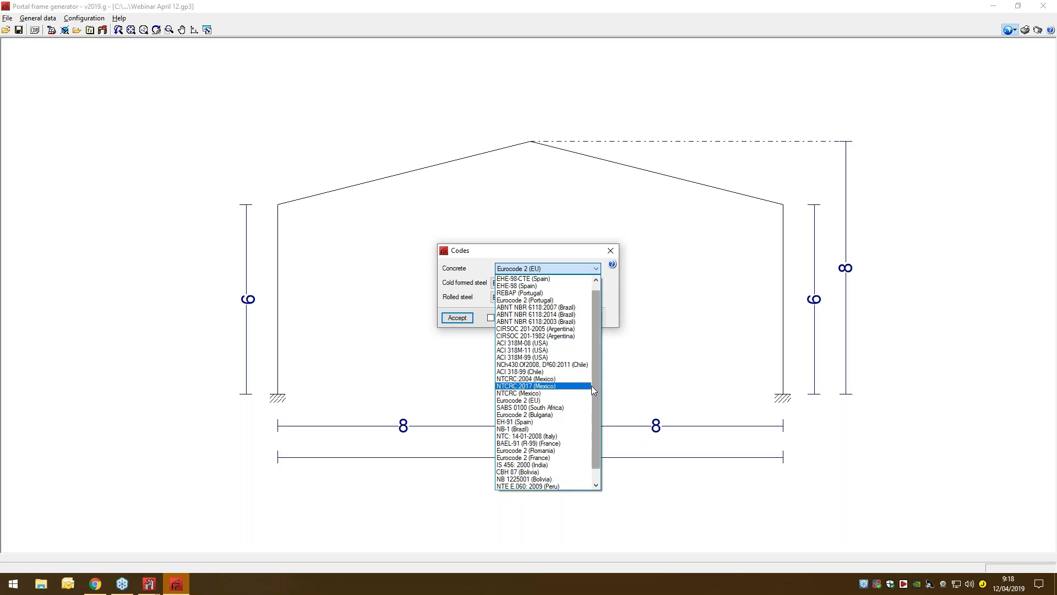
{"action": "left_click", "coordinate": [587, 414]}
{"action": "left_click", "coordinate": [579, 268]}
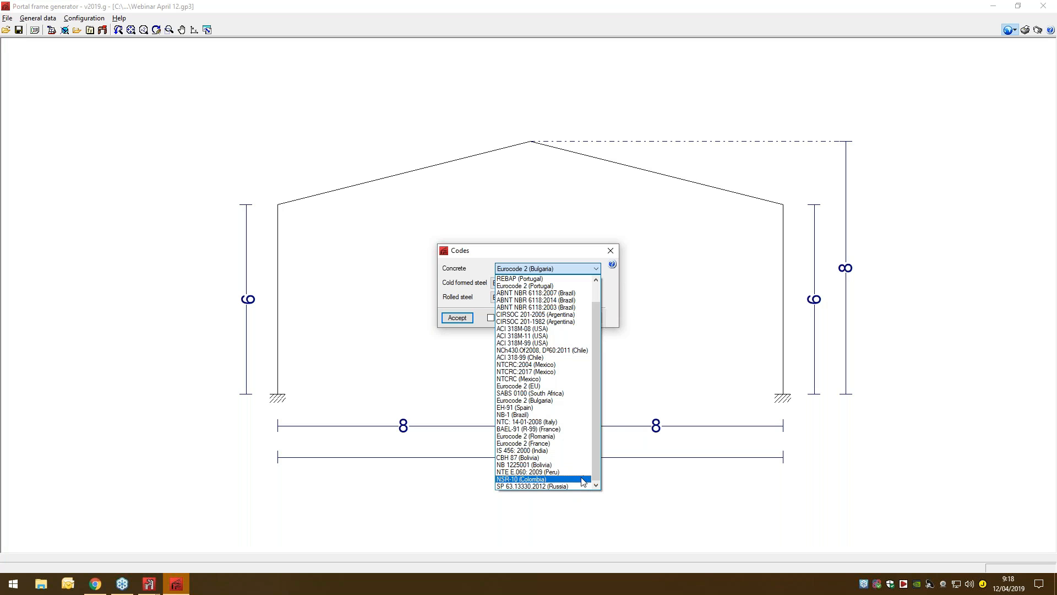
{"action": "left_click_drag", "start_coordinate": [596, 473], "coordinate": [596, 465]}
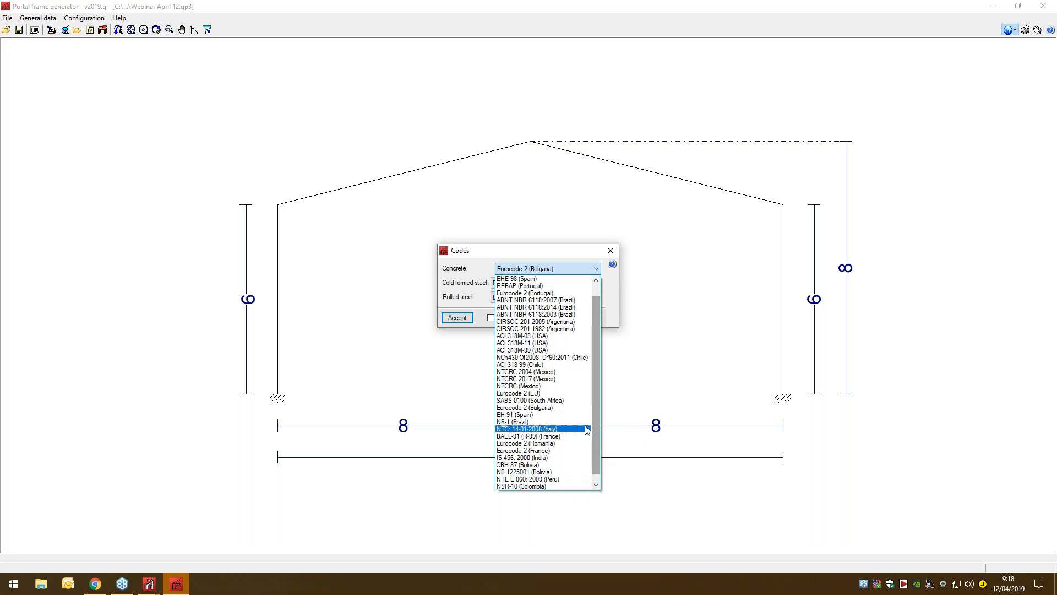
{"action": "left_click", "coordinate": [577, 394]}
{"action": "left_click", "coordinate": [572, 282]}
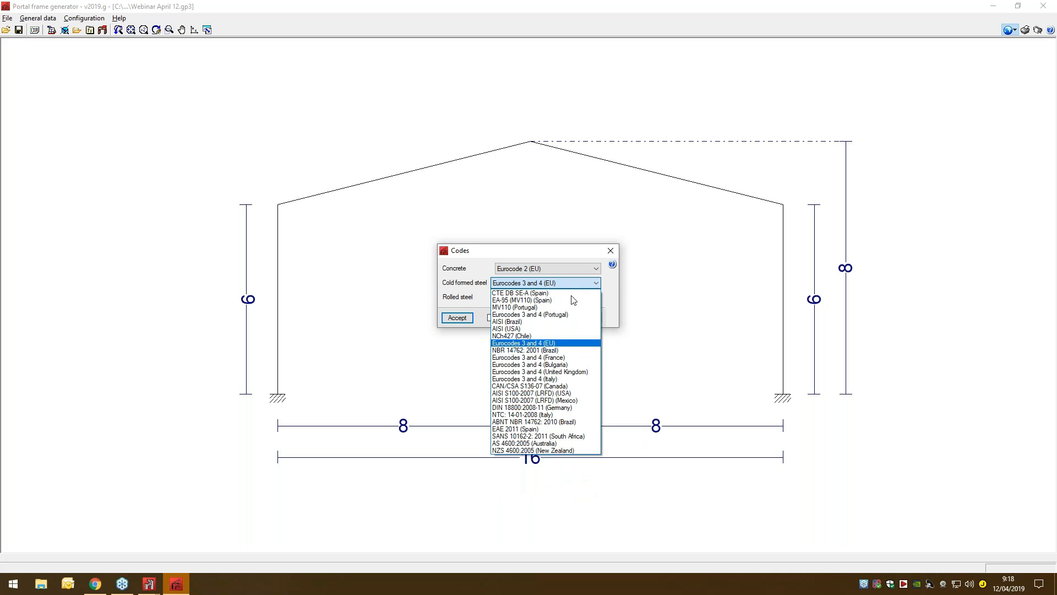
{"action": "left_click", "coordinate": [566, 284]}
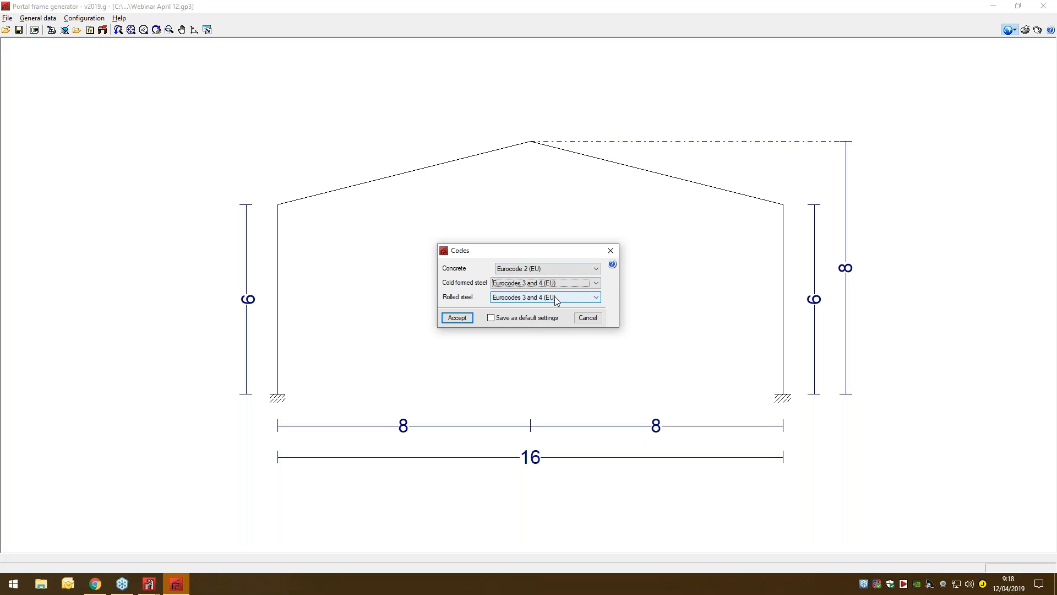
{"action": "left_click", "coordinate": [457, 318]}
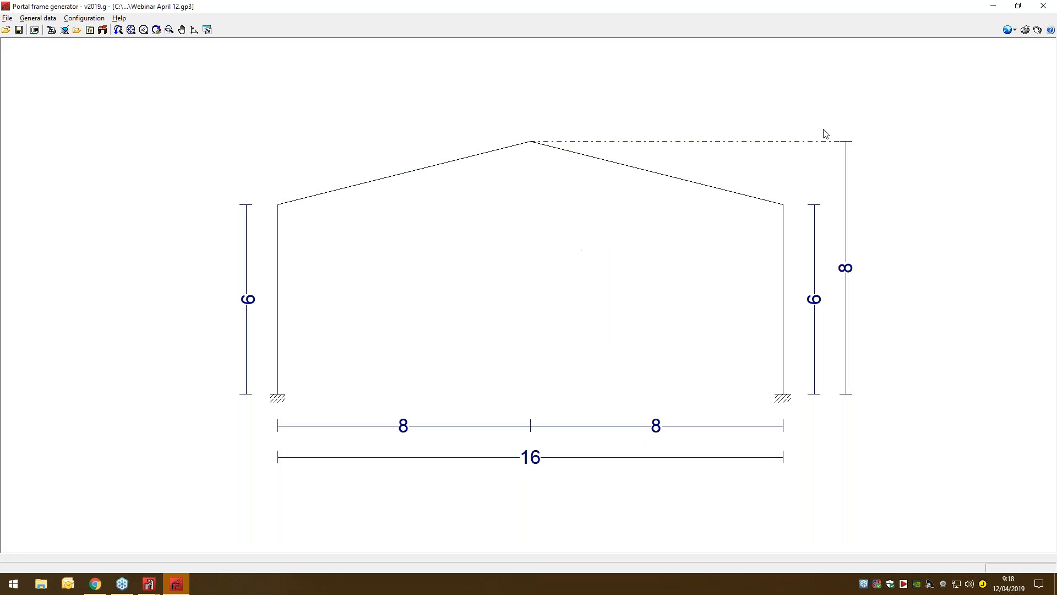
- Set the project's units of measurement to the International System
{"action": "left_click", "coordinate": [1007, 31]}
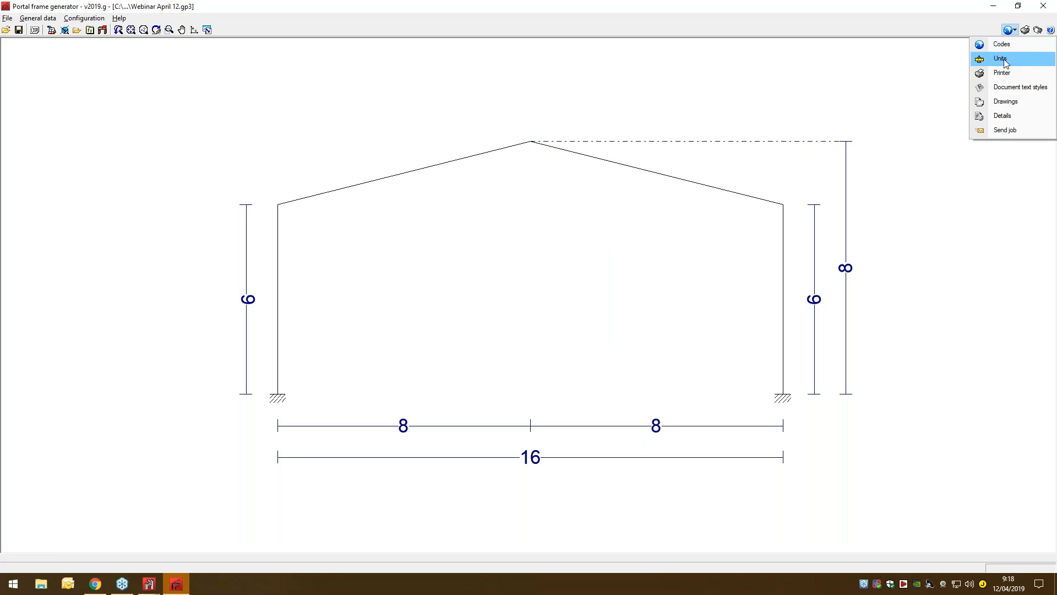
{"action": "left_click", "coordinate": [1003, 60]}
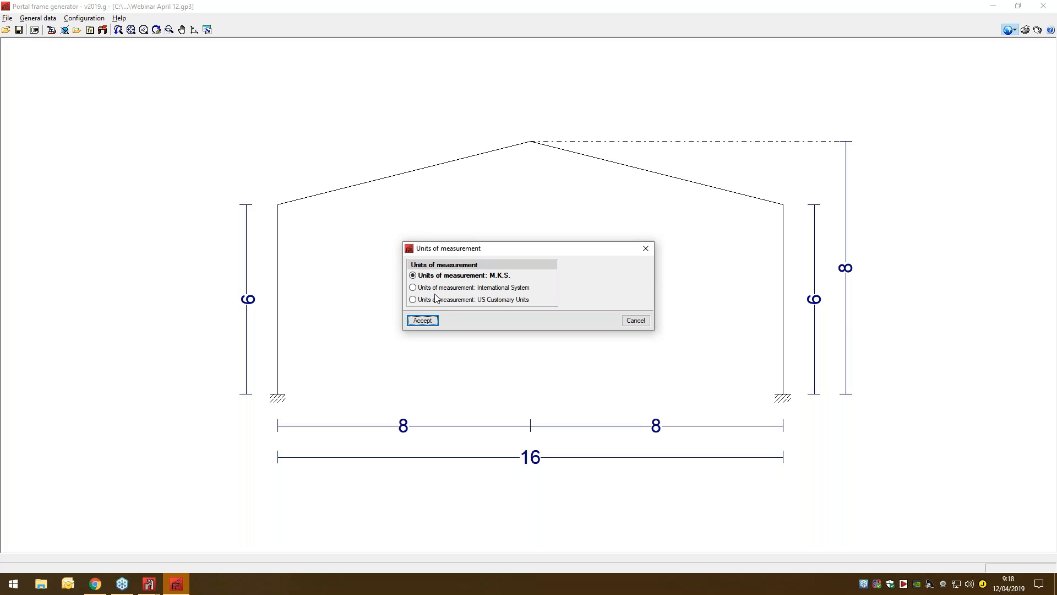
{"action": "left_click", "coordinate": [485, 289]}
{"action": "left_click", "coordinate": [434, 320]}
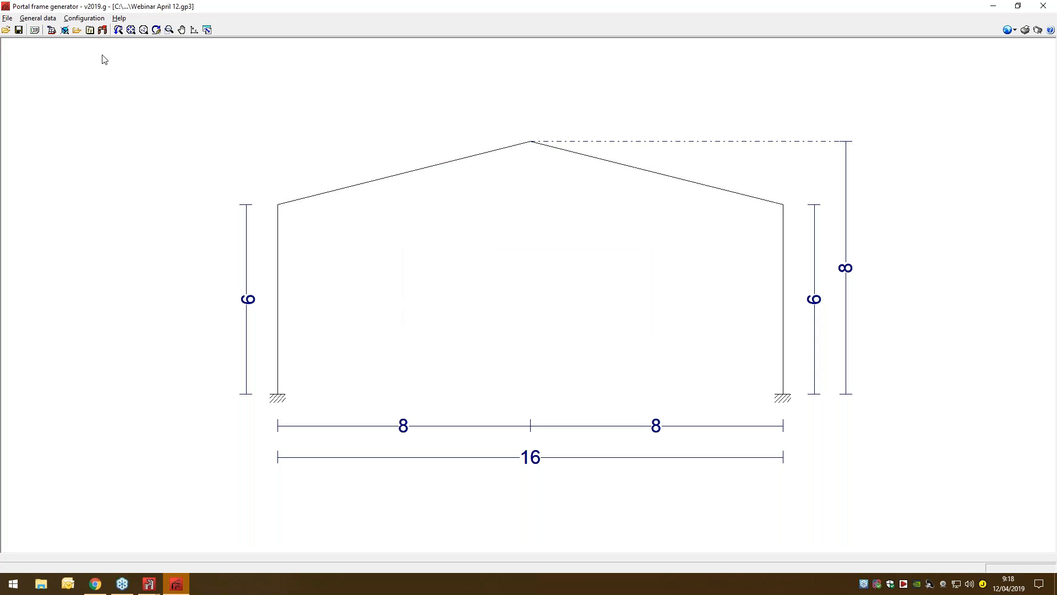
- Open the project general data and set the number of spans to 3
{"action": "left_click", "coordinate": [26, 20]}
{"action": "left_click", "coordinate": [55, 31]}
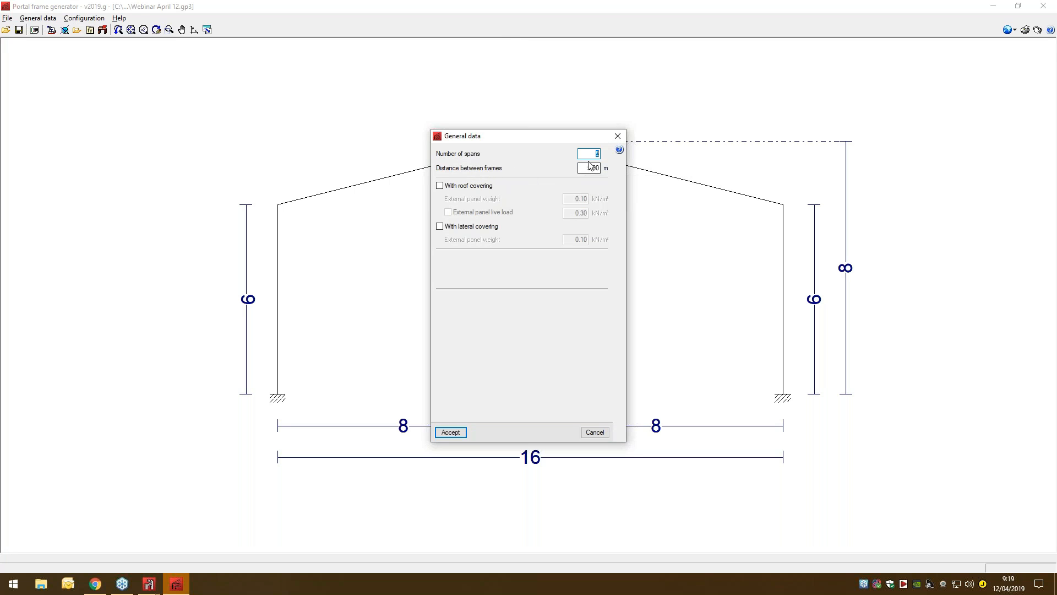
{"action": "type", "text": "3"}
- Include a roof covering with an external panel live load of 0.4 kN/m², and include the lateral covering
{"action": "left_click", "coordinate": [440, 186]}
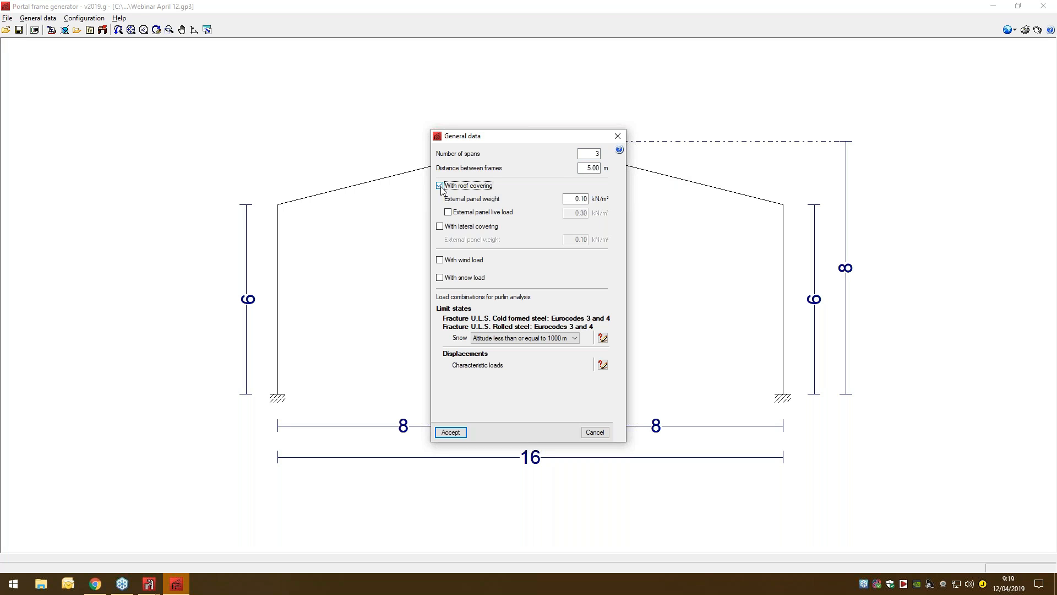
{"action": "left_click", "coordinate": [509, 215]}
{"action": "double_click", "coordinate": [575, 213]}
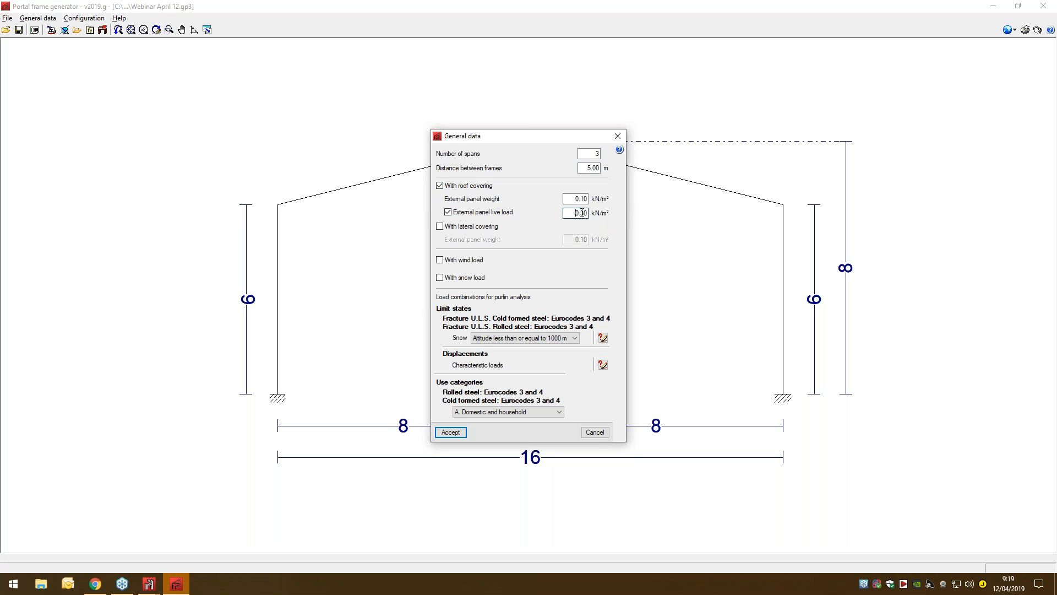
{"action": "type", "text": "0.4"}
{"action": "left_click", "coordinate": [479, 227]}
{"action": "left_click", "coordinate": [481, 232]}
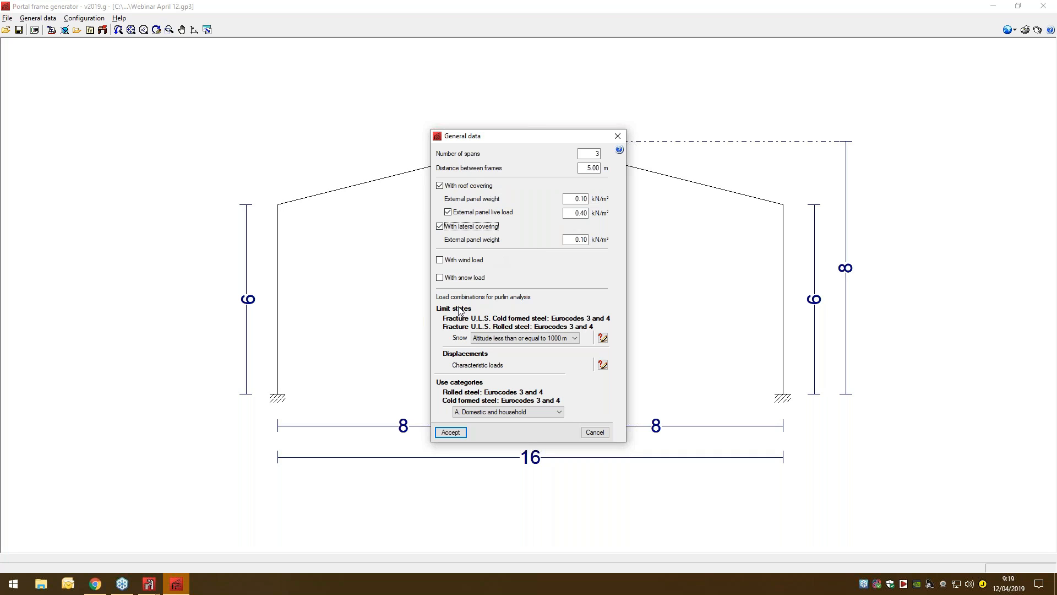
- Enable the wind load, compare the settings of several national wind codes, and apply Eurocode 1 for the EU
{"action": "left_click", "coordinate": [466, 265]}
{"action": "left_click", "coordinate": [447, 259]}
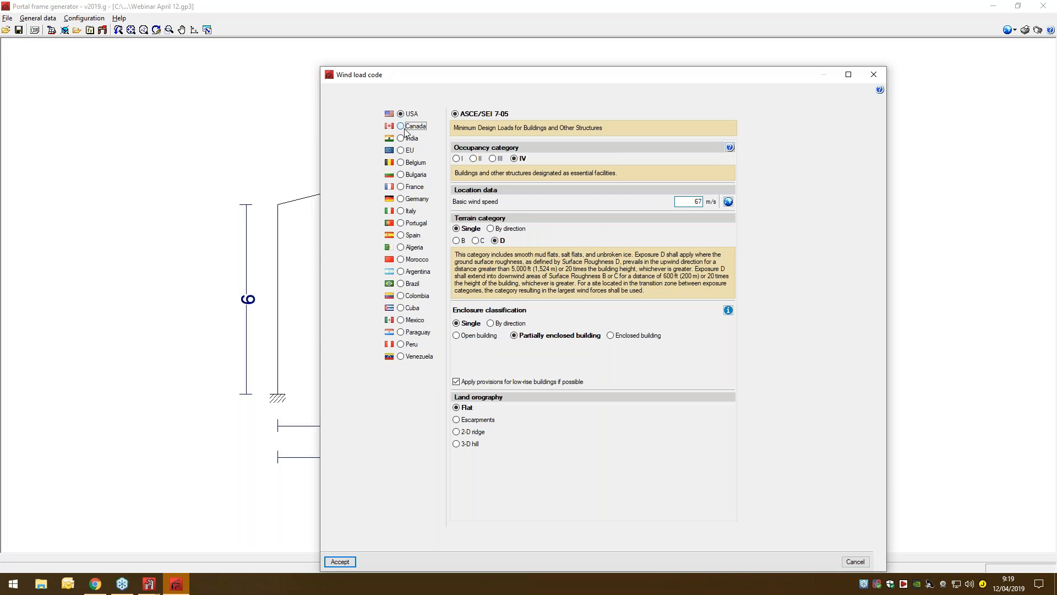
{"action": "left_click", "coordinate": [405, 128]}
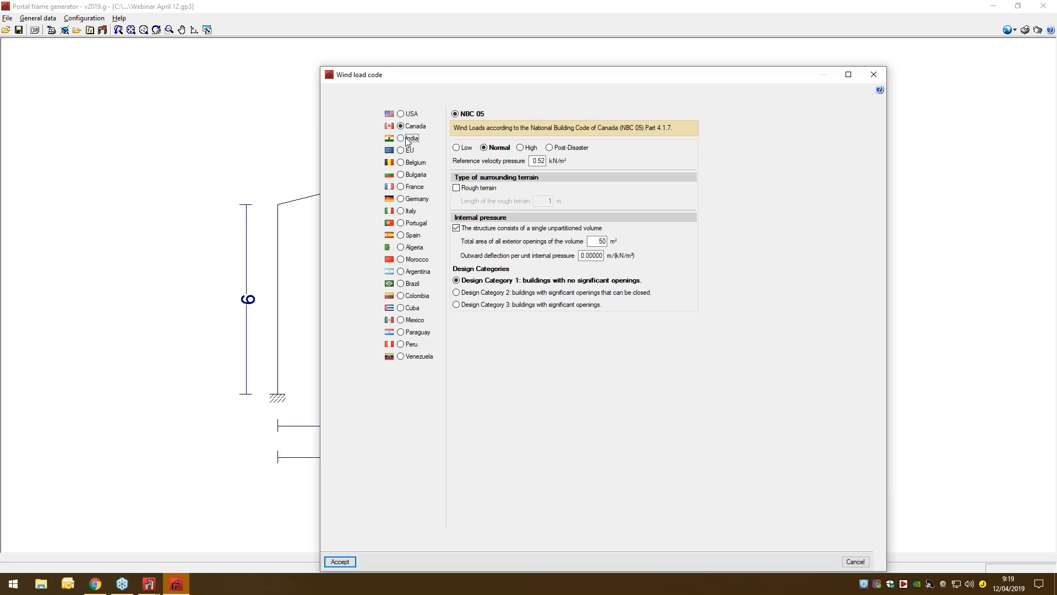
{"action": "left_click", "coordinate": [407, 138]}
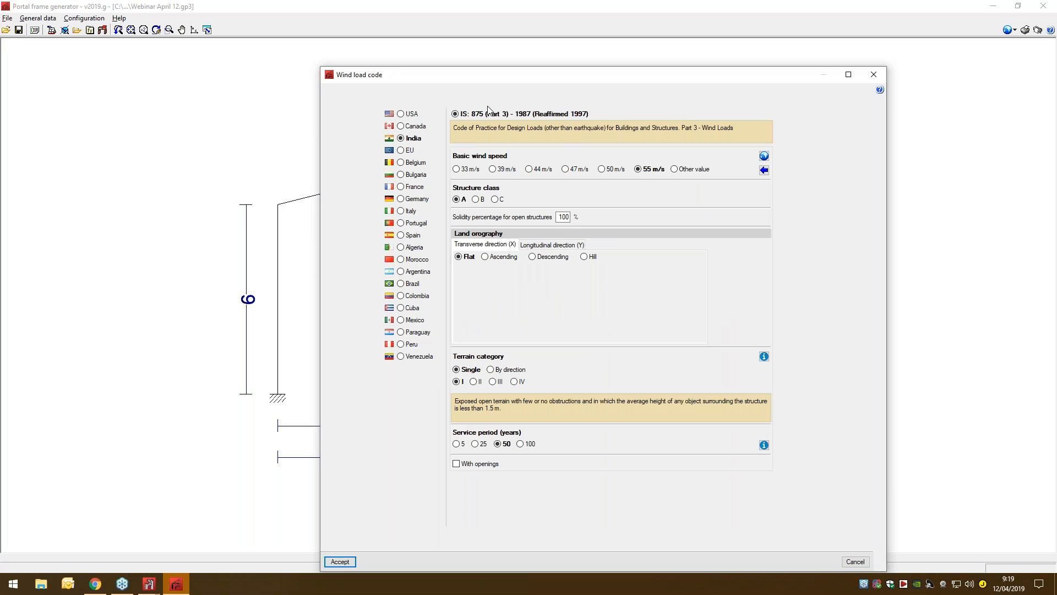
{"action": "left_click", "coordinate": [410, 166]}
{"action": "left_click", "coordinate": [410, 174]}
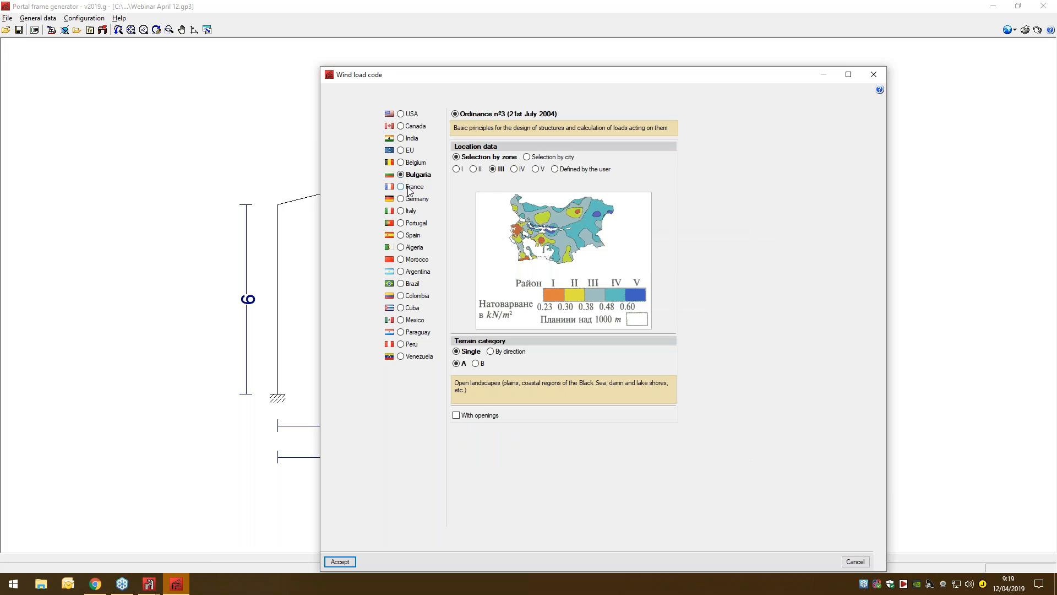
{"action": "left_click", "coordinate": [408, 189]}
{"action": "left_click", "coordinate": [412, 199]}
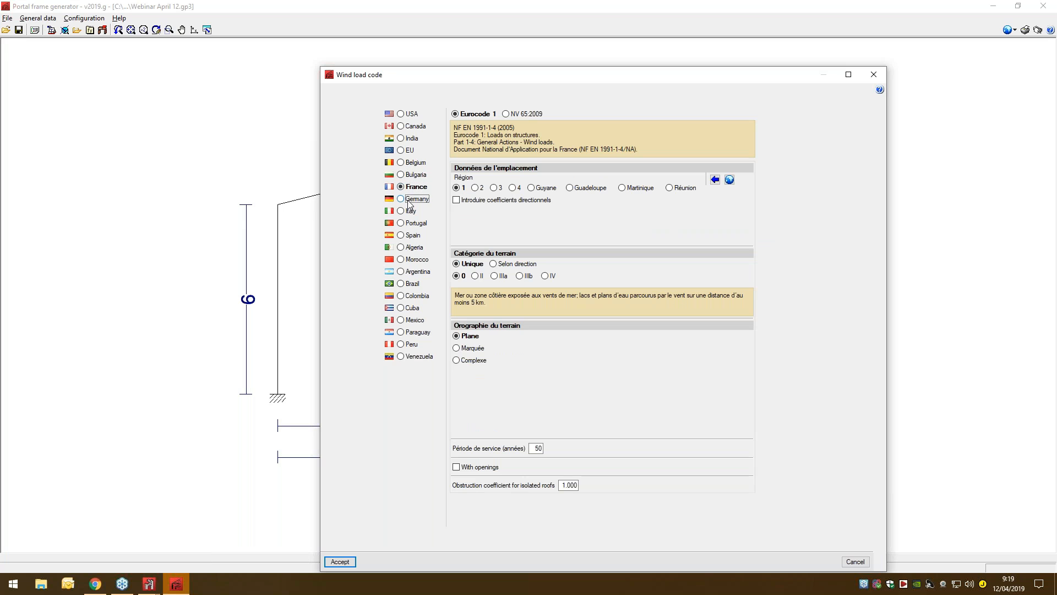
{"action": "left_click", "coordinate": [410, 211]}
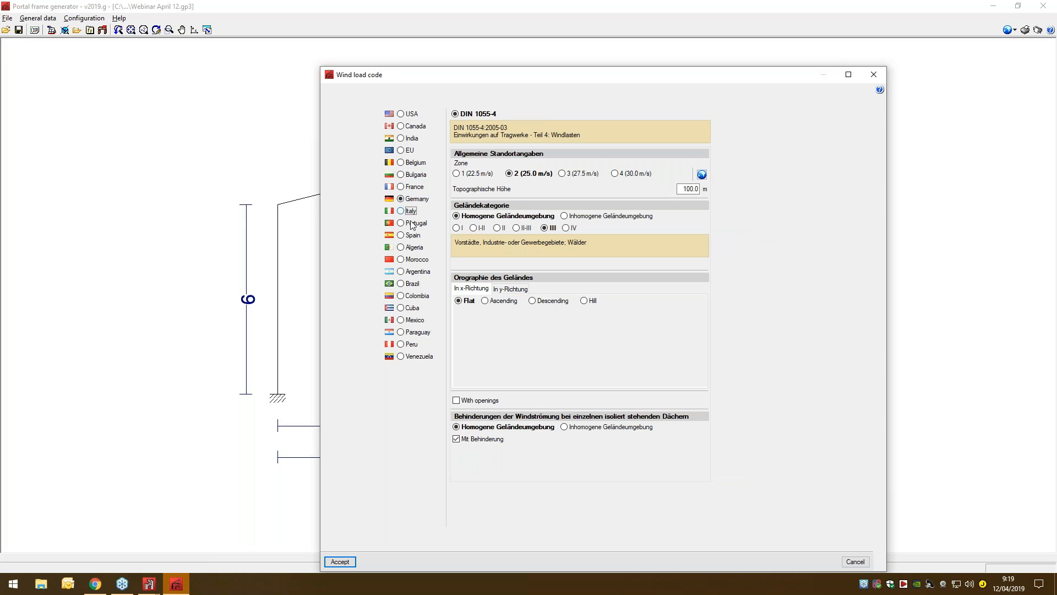
{"action": "left_click", "coordinate": [414, 225]}
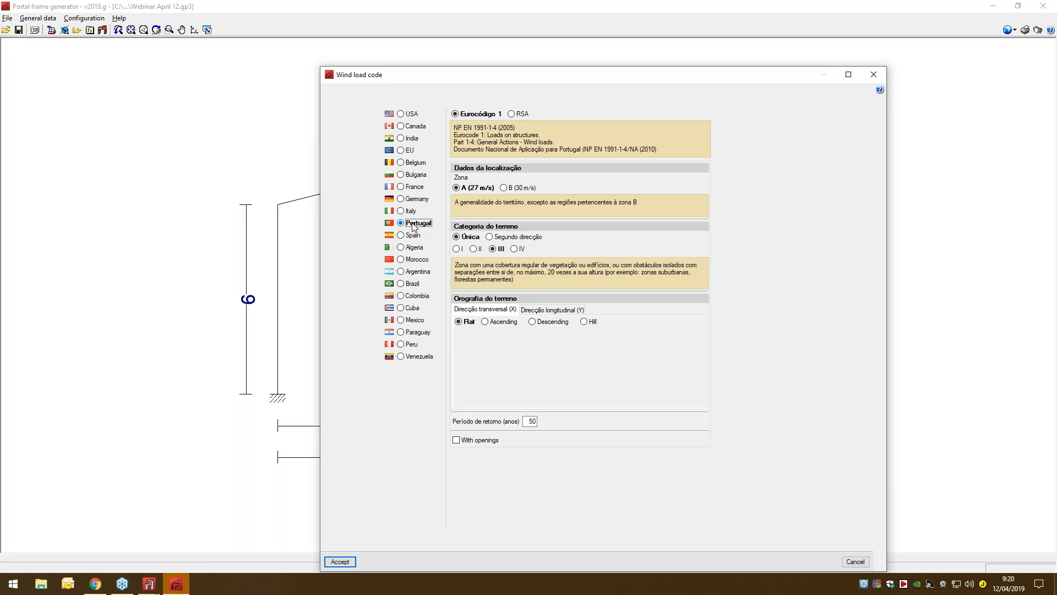
{"action": "left_click", "coordinate": [405, 150]}
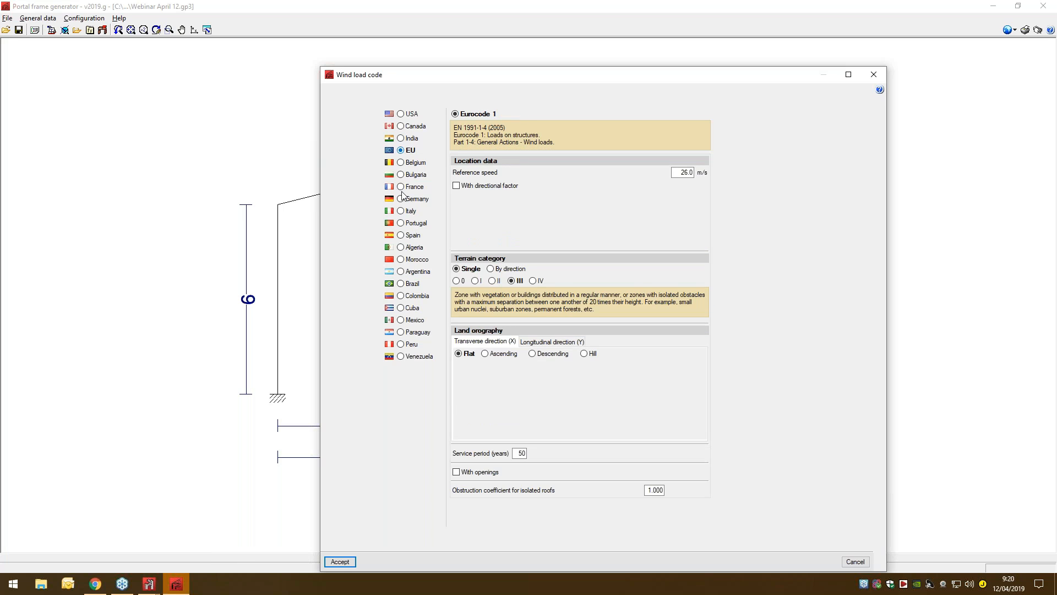
{"action": "left_click", "coordinate": [353, 562]}
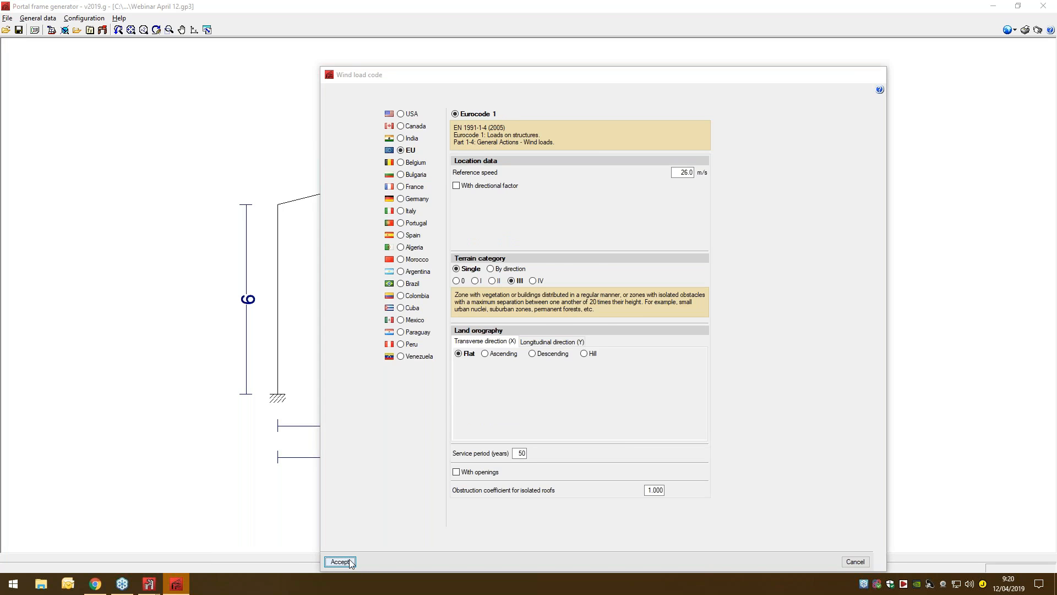
- Enable the snow load, look through the national snow codes, apply the general Eurocode 1, and accept the general data
{"action": "left_click", "coordinate": [445, 281]}
{"action": "left_click", "coordinate": [446, 281]}
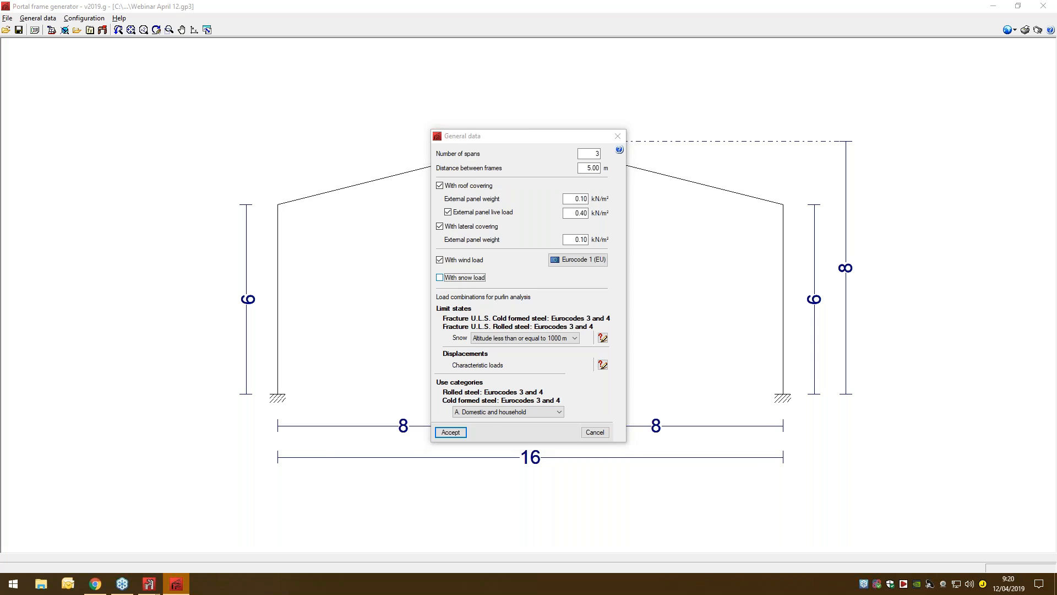
{"action": "left_click", "coordinate": [342, 151]}
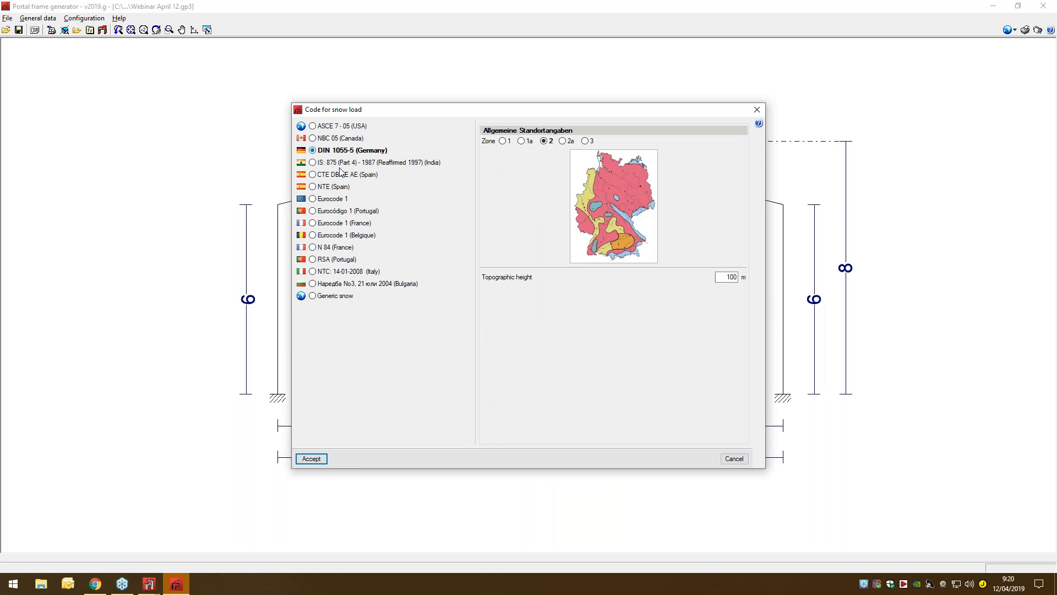
{"action": "left_click", "coordinate": [341, 164]}
{"action": "left_click", "coordinate": [339, 174]}
{"action": "left_click", "coordinate": [336, 187]}
{"action": "left_click", "coordinate": [338, 200]}
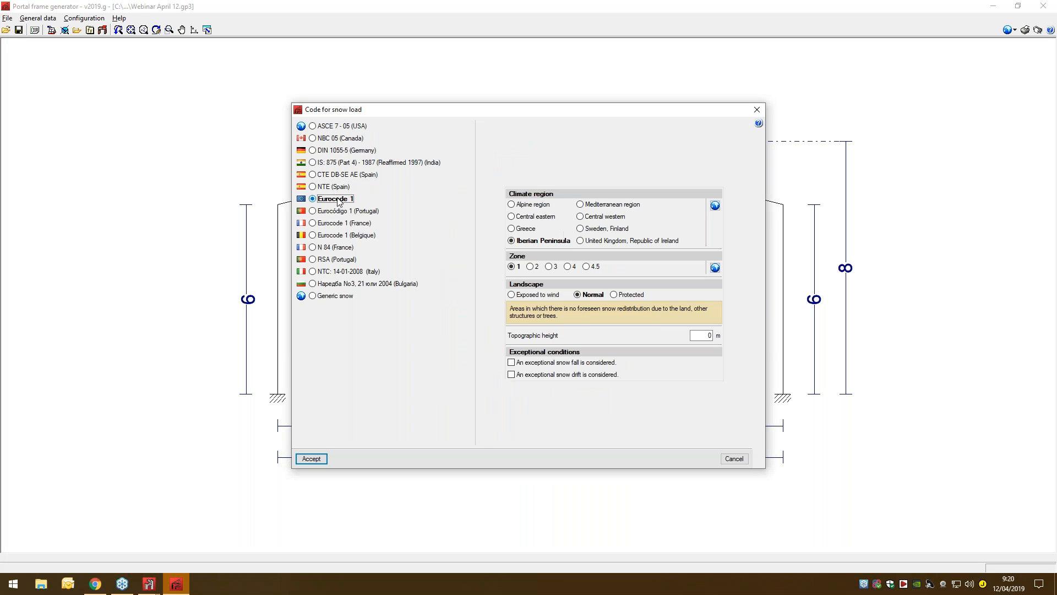
{"action": "left_click", "coordinate": [338, 211]}
{"action": "left_click", "coordinate": [332, 198]}
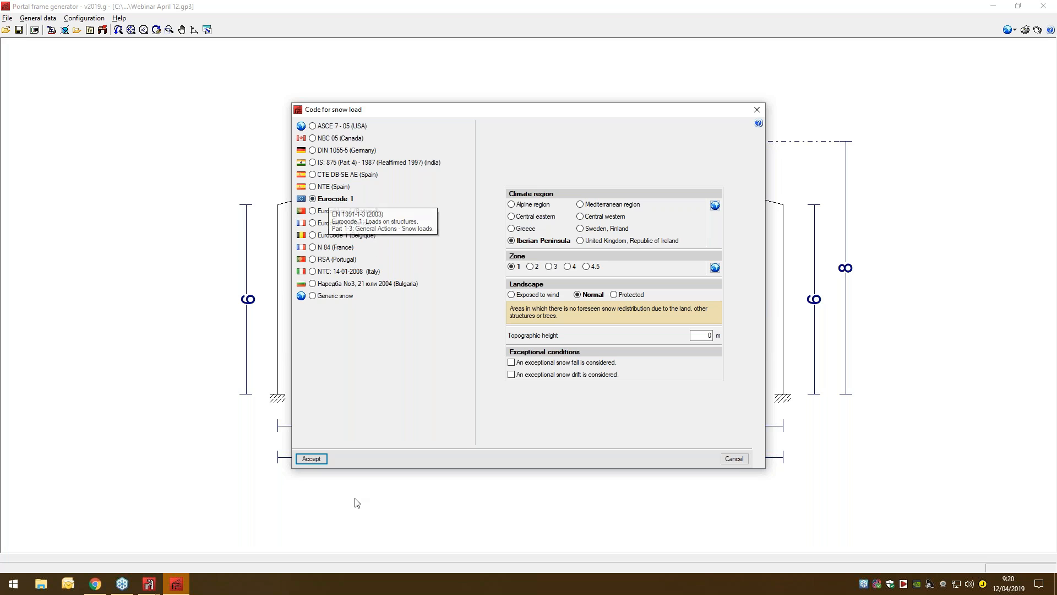
{"action": "left_click", "coordinate": [310, 458]}
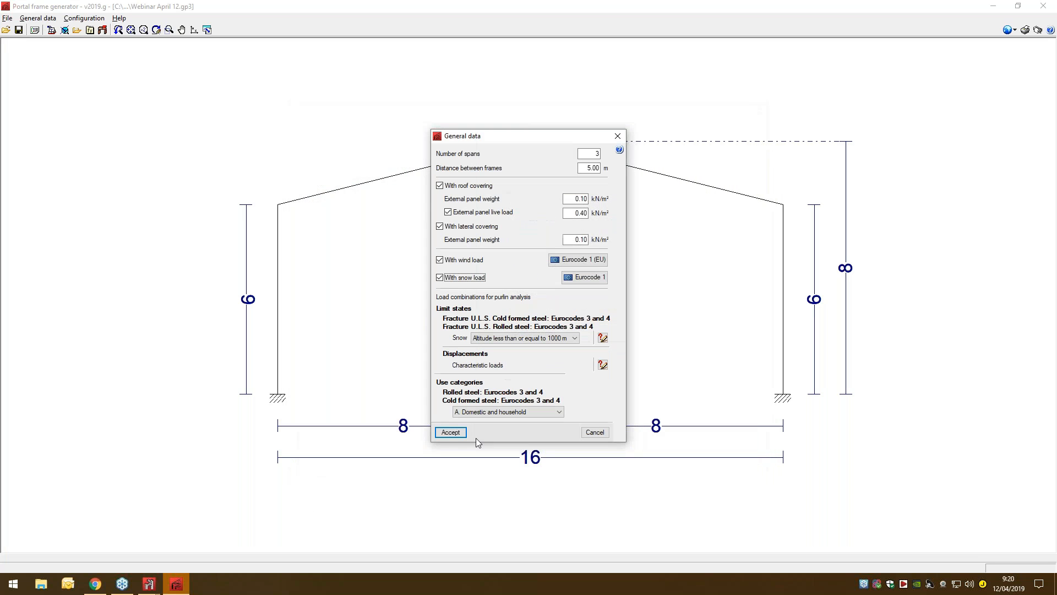
{"action": "left_click", "coordinate": [460, 434]}
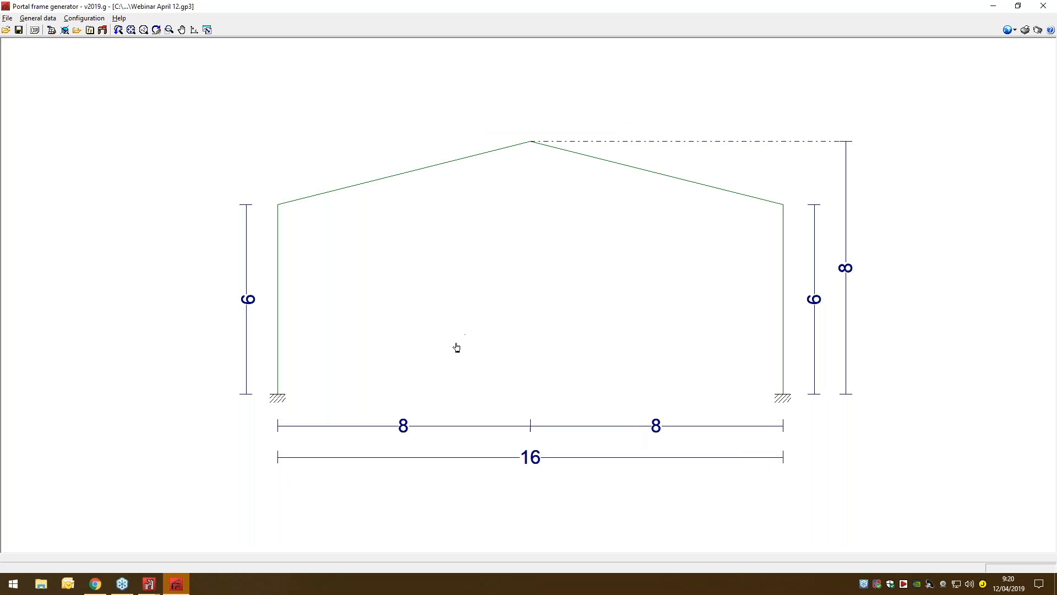
- Open the roof purlin editing and set three spans with hook fixing as the type of attachment
{"action": "left_click", "coordinate": [34, 18]}
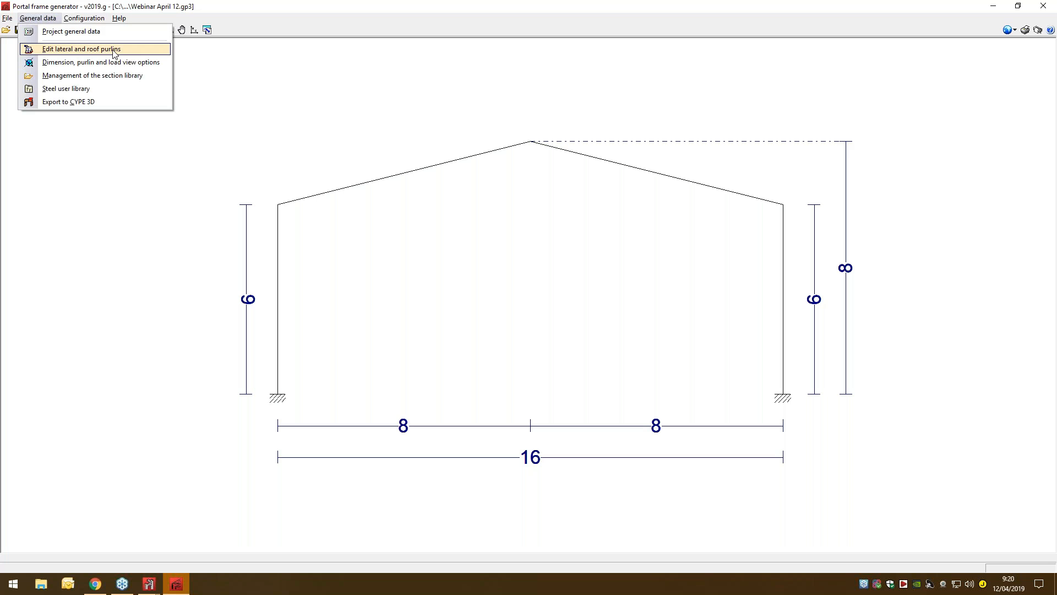
{"action": "left_click", "coordinate": [115, 51]}
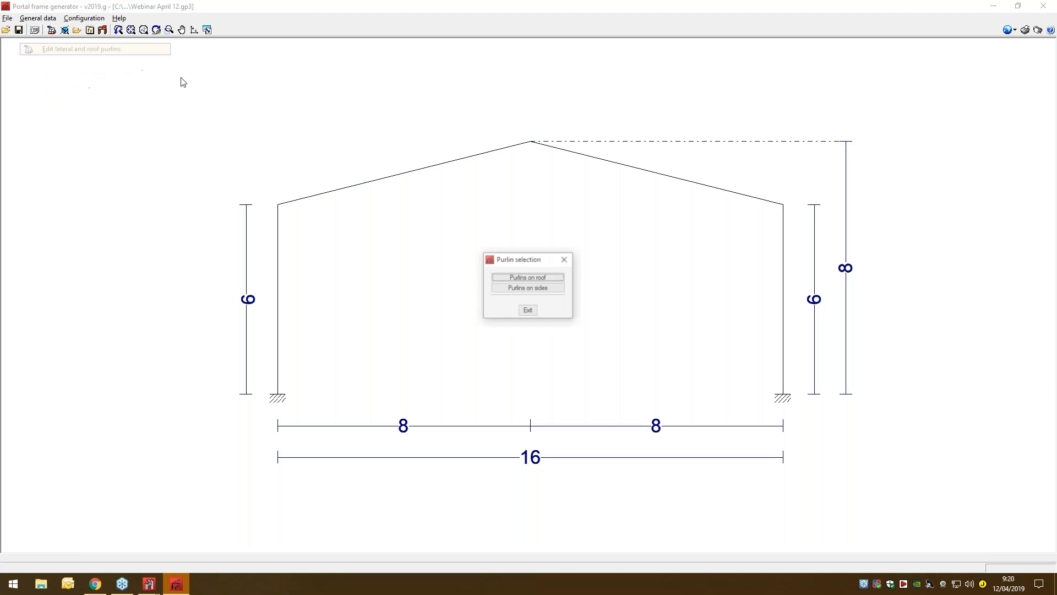
{"action": "left_click", "coordinate": [518, 278]}
{"action": "left_click", "coordinate": [539, 253]}
{"action": "left_click", "coordinate": [540, 277]}
{"action": "left_click", "coordinate": [547, 266]}
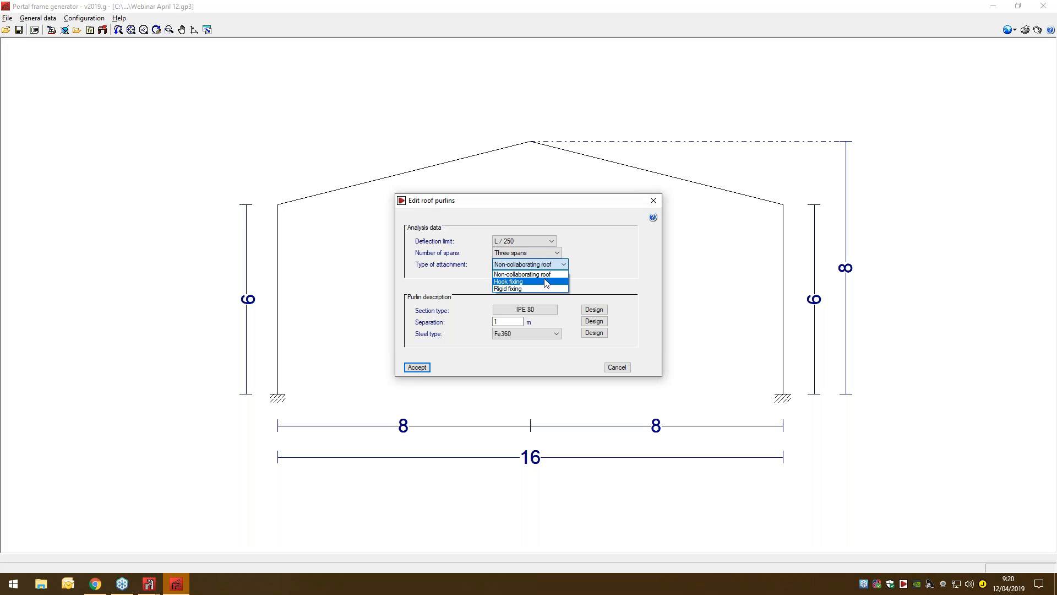
{"action": "left_click", "coordinate": [546, 283]}
- Assign the cold-formed stiffened C section CF-300x4.0 to the roof purlins
{"action": "left_click", "coordinate": [542, 310]}
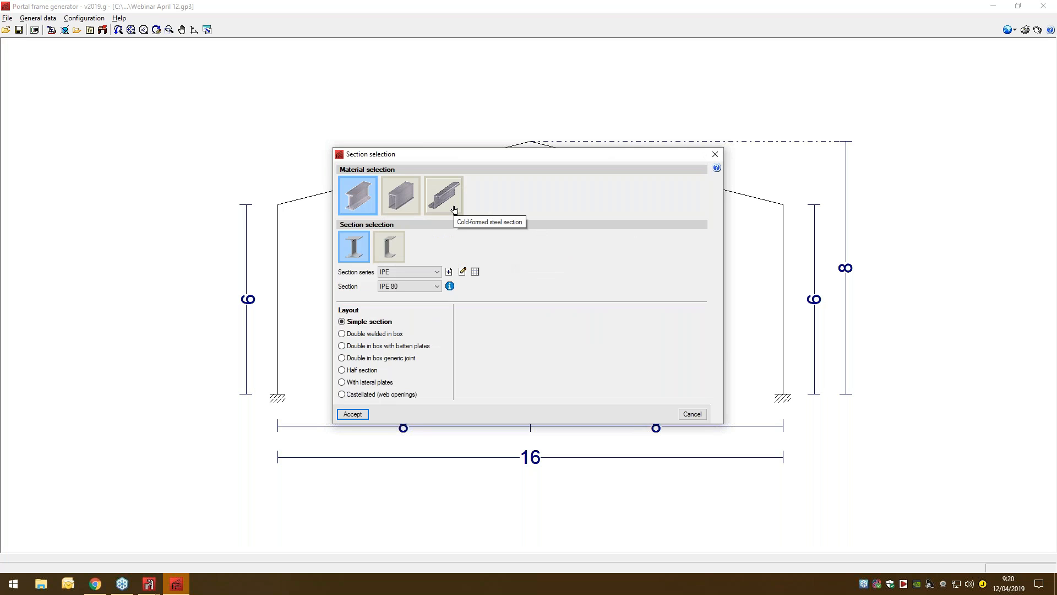
{"action": "left_click", "coordinate": [454, 209]}
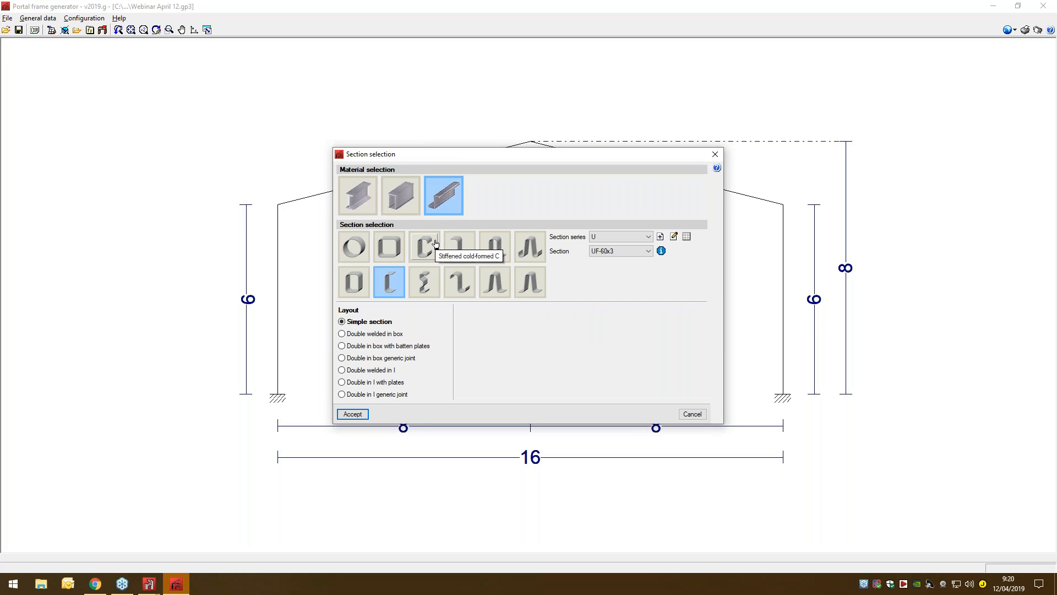
{"action": "left_click", "coordinate": [435, 243]}
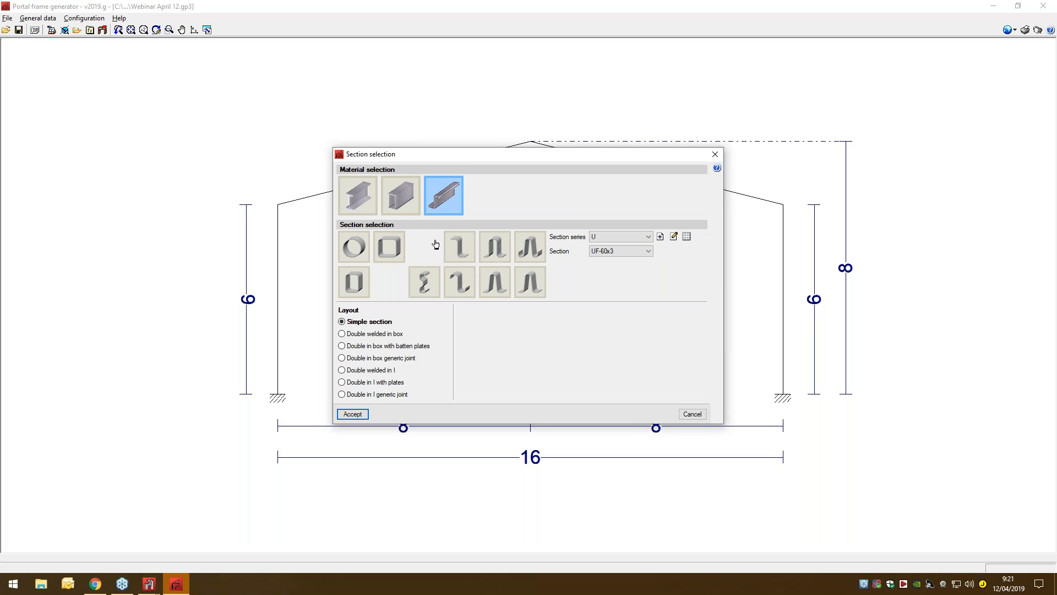
{"action": "left_click", "coordinate": [637, 252]}
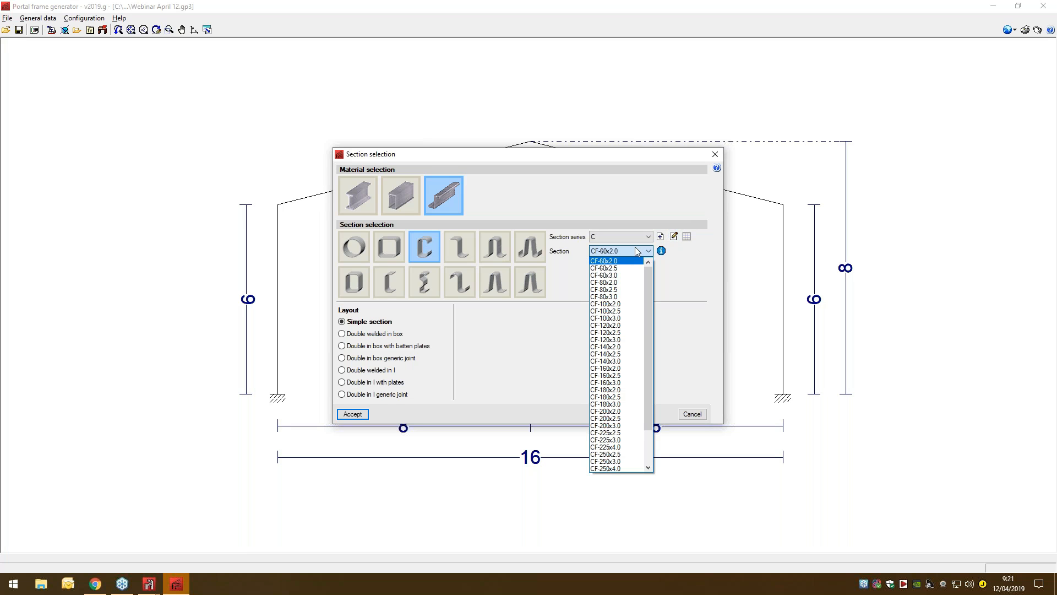
{"action": "scroll", "coordinate": [633, 352], "scroll_direction": "down", "scroll_amount": 2}
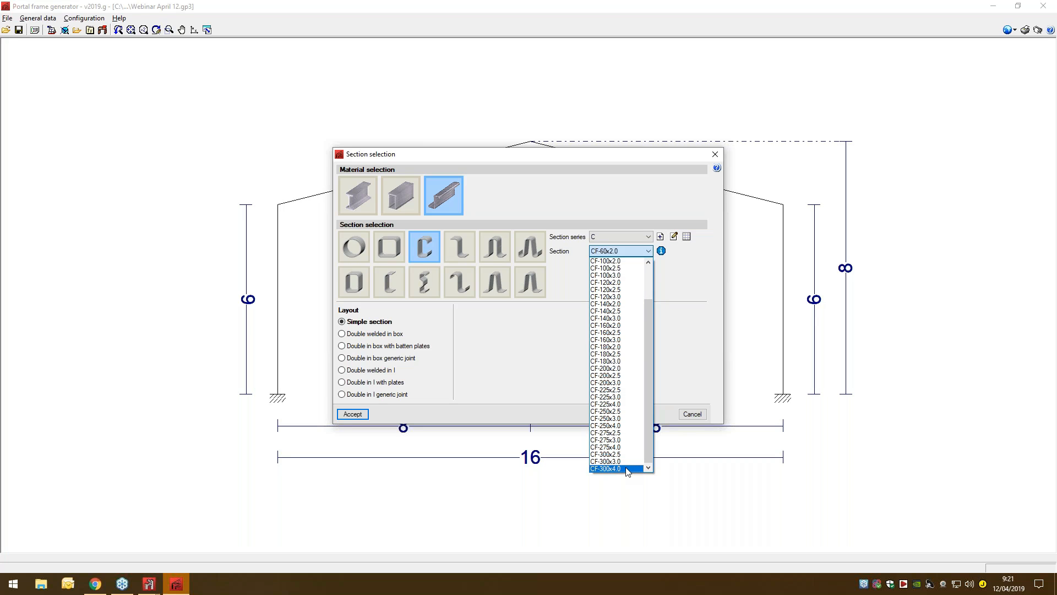
{"action": "left_click", "coordinate": [626, 468]}
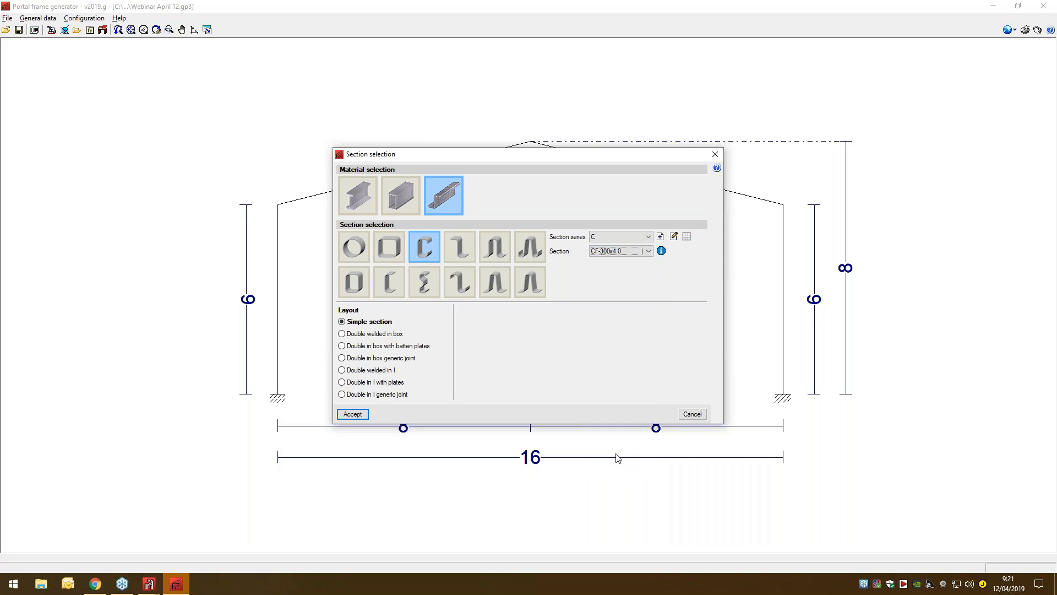
{"action": "left_click", "coordinate": [364, 417]}
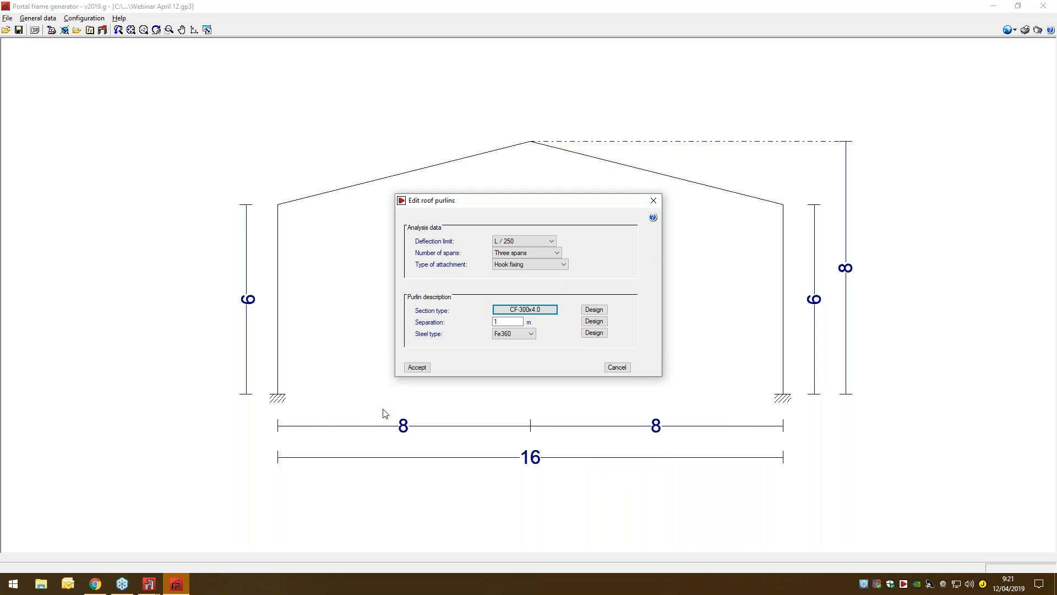
- Set the roof purlin separation to 1.2 m and run the purlin check
{"action": "left_click", "coordinate": [505, 320]}
{"action": "type", "text": ".2"}
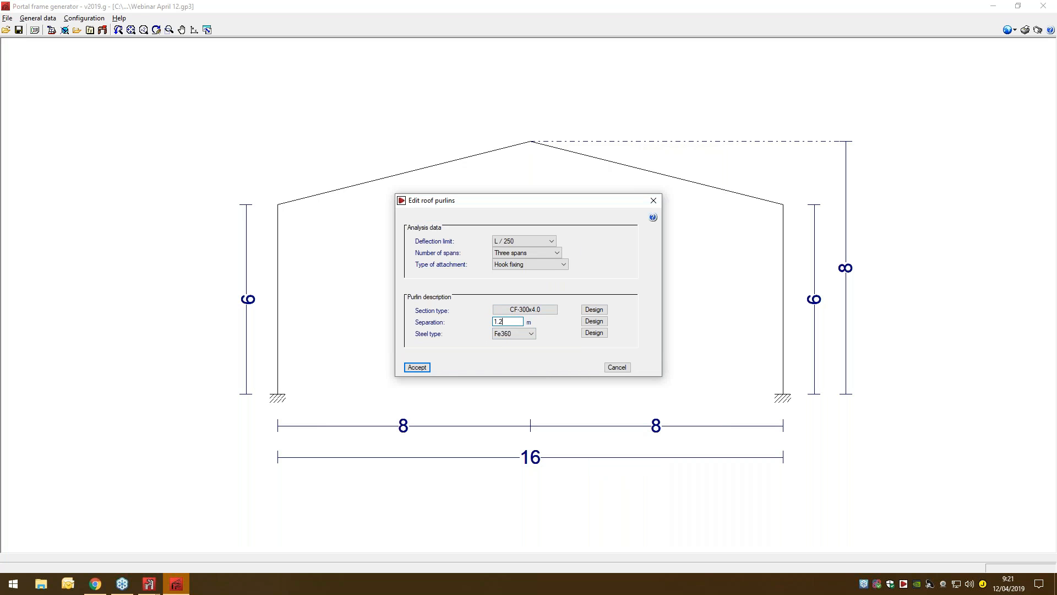
{"action": "left_click", "coordinate": [427, 368]}
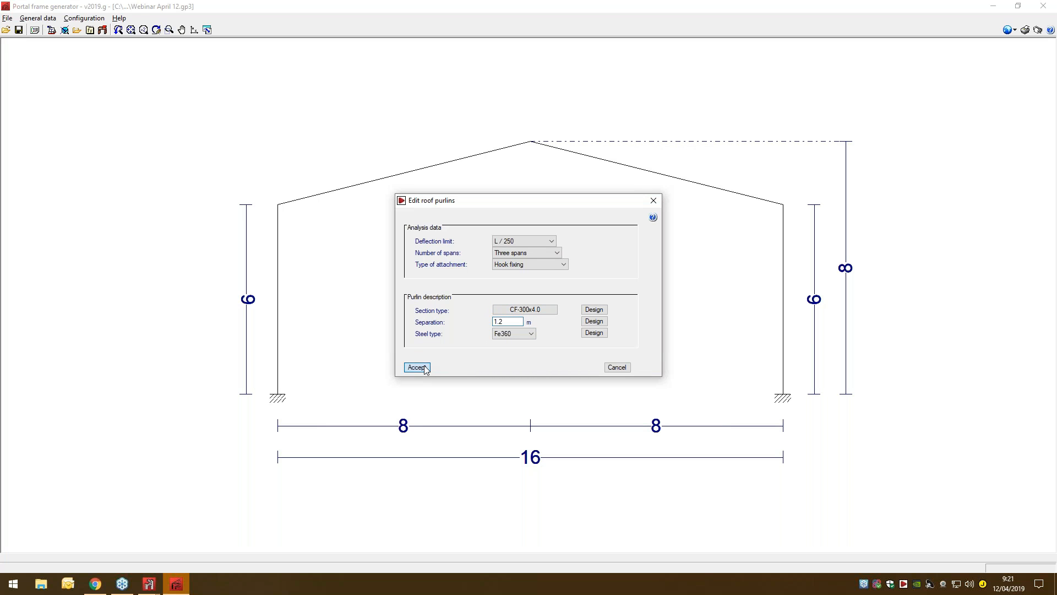
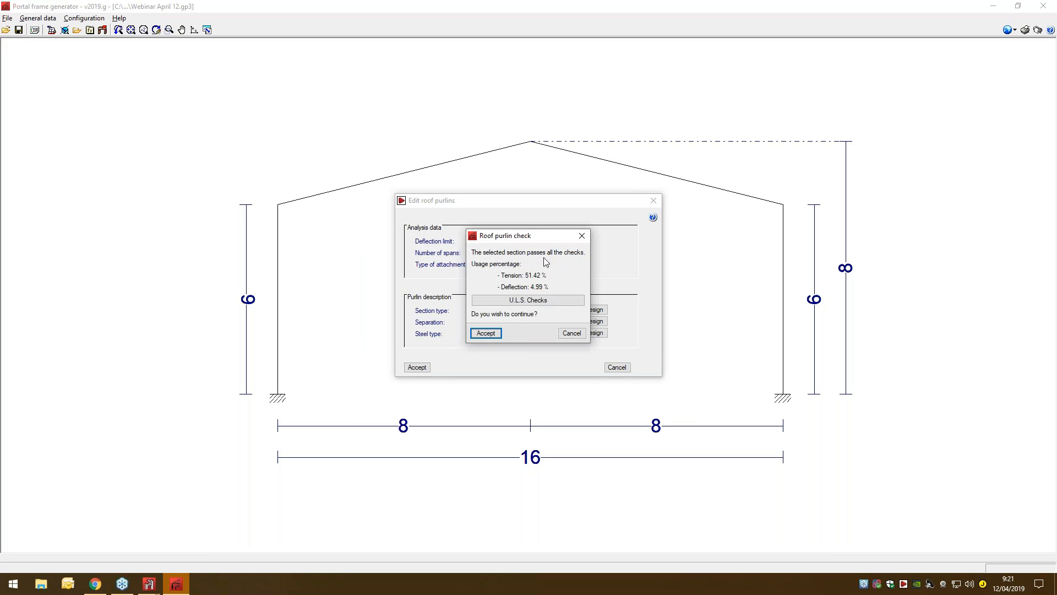
- Examine the U.L.S. check report of the roof purlin page by page, including the bending resistance, then close it
{"action": "left_click", "coordinate": [542, 303]}
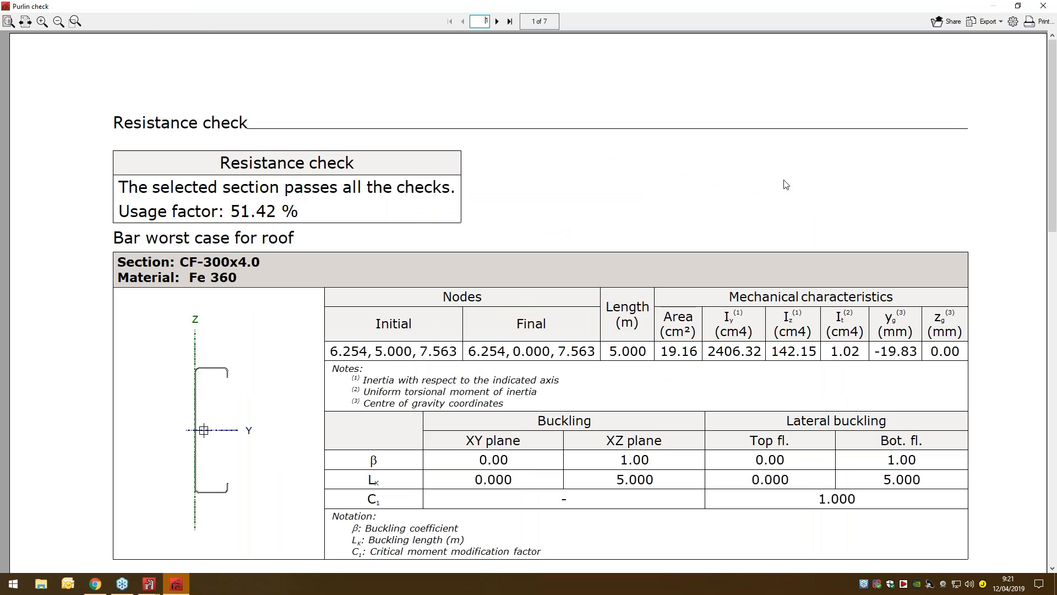
{"action": "scroll", "coordinate": [785, 184], "scroll_direction": "down", "scroll_amount": 1}
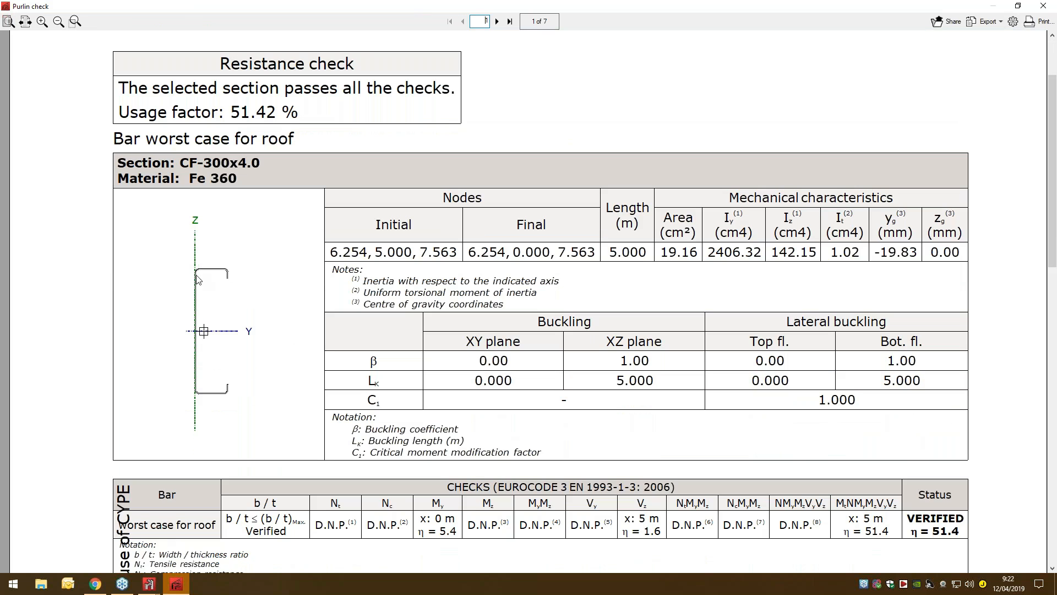
{"action": "scroll", "coordinate": [267, 366], "scroll_direction": "down", "scroll_amount": 1}
{"action": "scroll", "coordinate": [669, 437], "scroll_direction": "up", "scroll_amount": 2}
{"action": "left_click", "coordinate": [497, 21]}
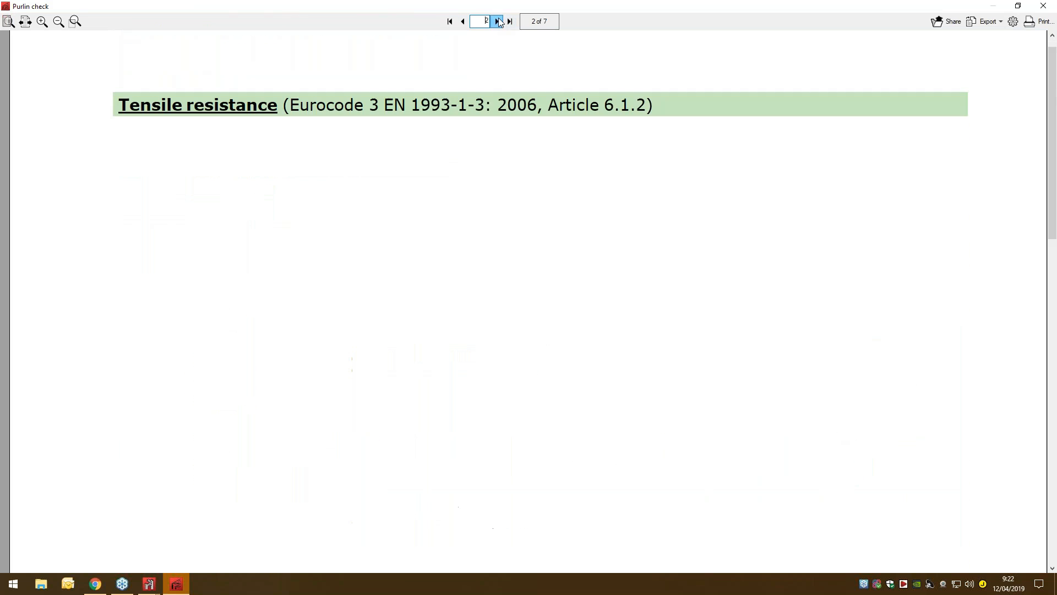
{"action": "scroll", "coordinate": [524, 293], "scroll_direction": "down", "scroll_amount": 2, "text": "ctrl"}
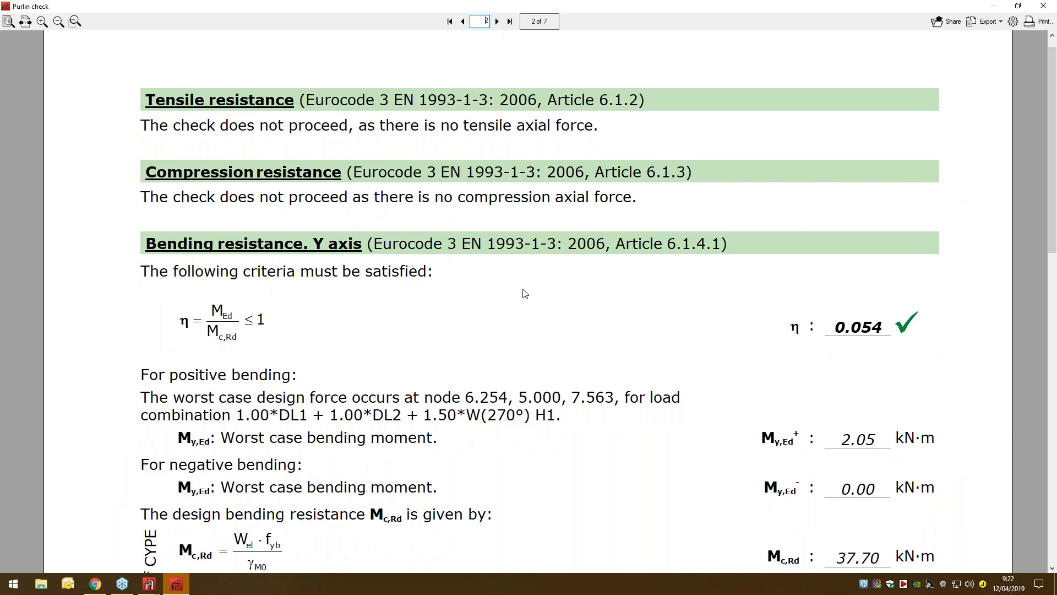
{"action": "scroll", "coordinate": [524, 294], "scroll_direction": "down", "scroll_amount": 2, "text": "ctrl"}
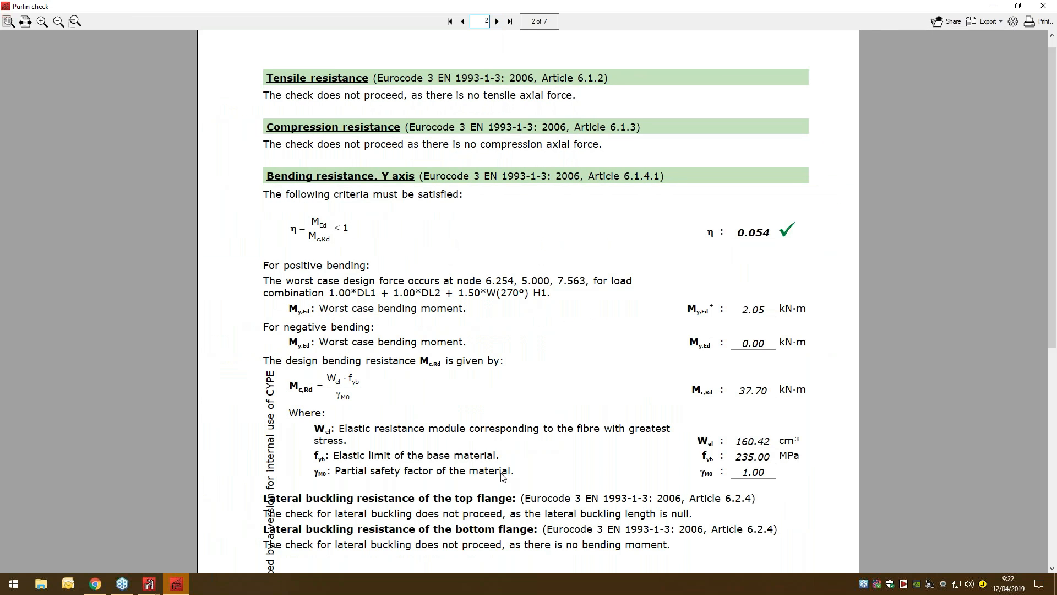
{"action": "scroll", "coordinate": [502, 477], "scroll_direction": "down", "scroll_amount": 3}
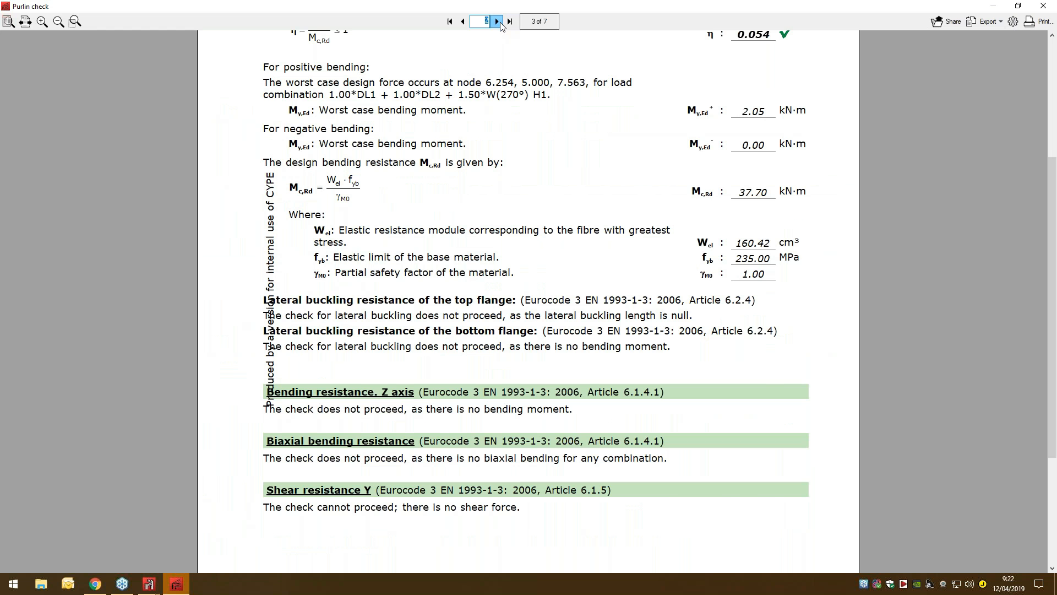
{"action": "left_click", "coordinate": [497, 22]}
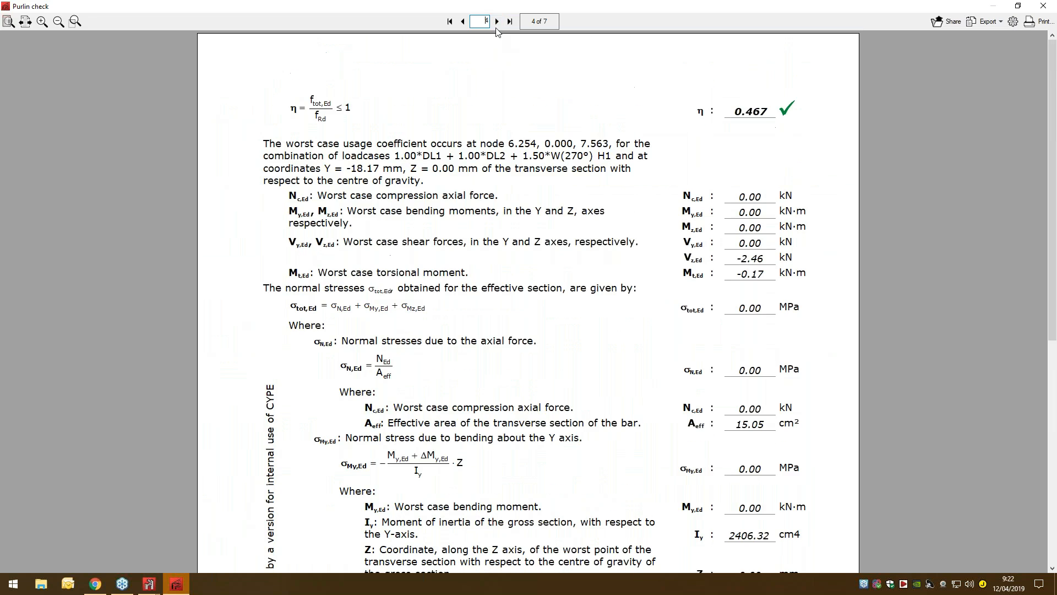
{"action": "left_click", "coordinate": [498, 22]}
{"action": "left_click", "coordinate": [498, 22]}
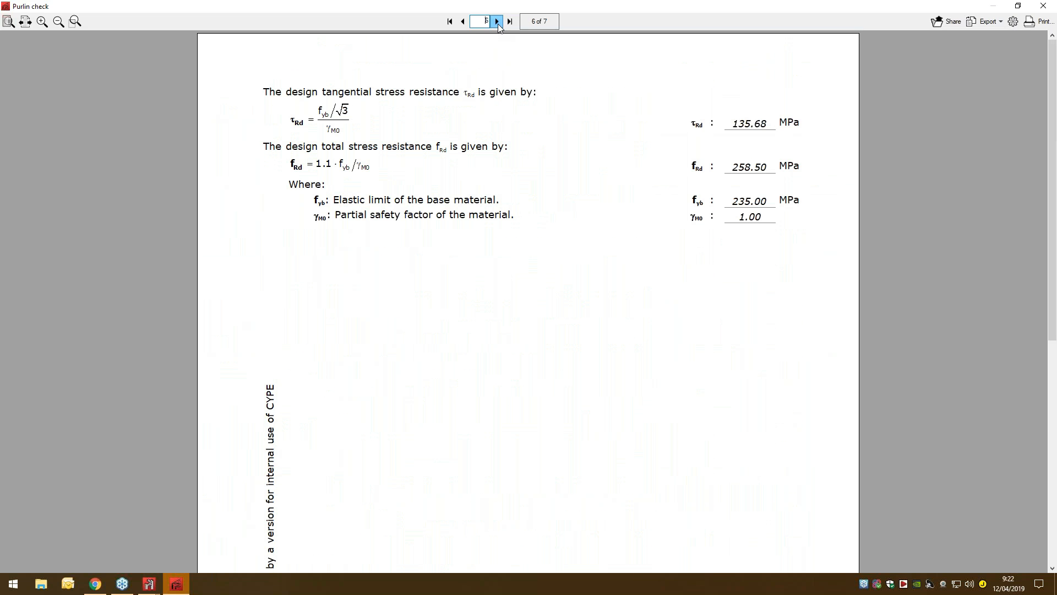
{"action": "left_click", "coordinate": [498, 22]}
{"action": "left_click", "coordinate": [1043, 6]}
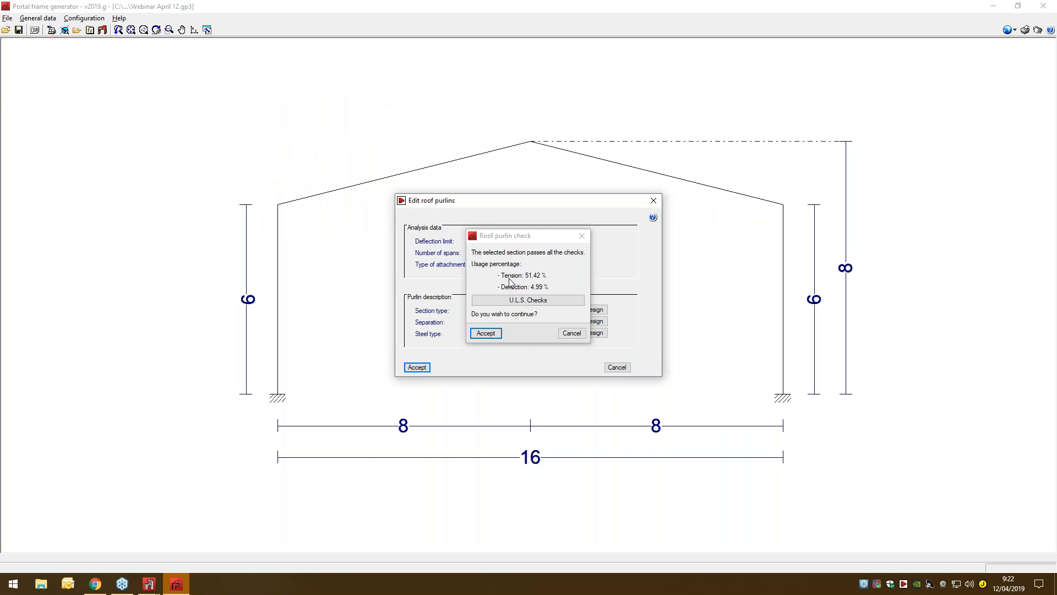
- Accept the checked roof purlins and export the structure to CYPE 3D with fixed frames, sway buckling, 3D frame generation and no grouping
{"action": "left_click", "coordinate": [487, 333]}
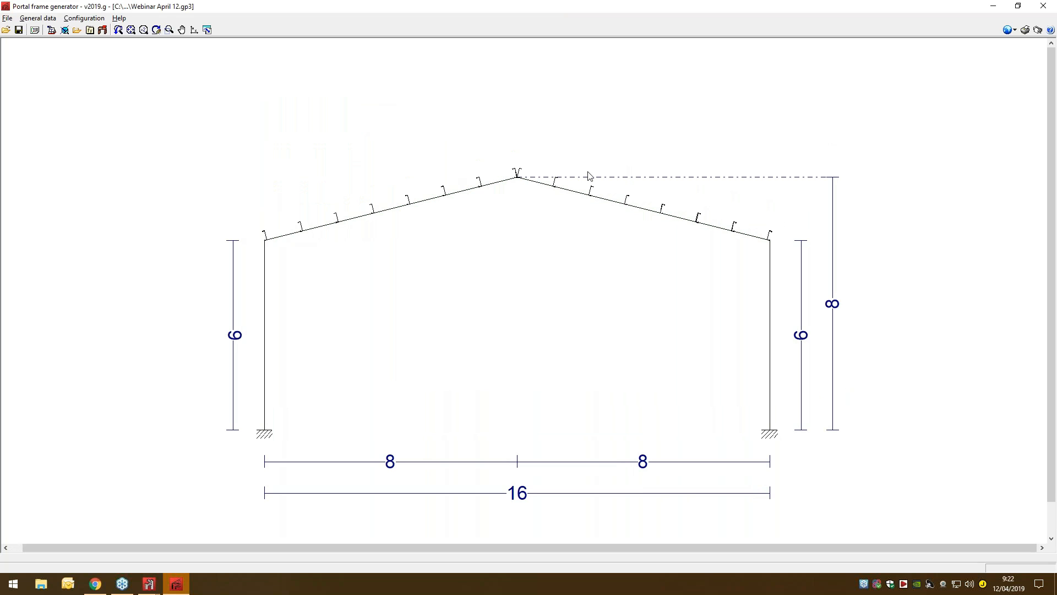
{"action": "left_click", "coordinate": [103, 30]}
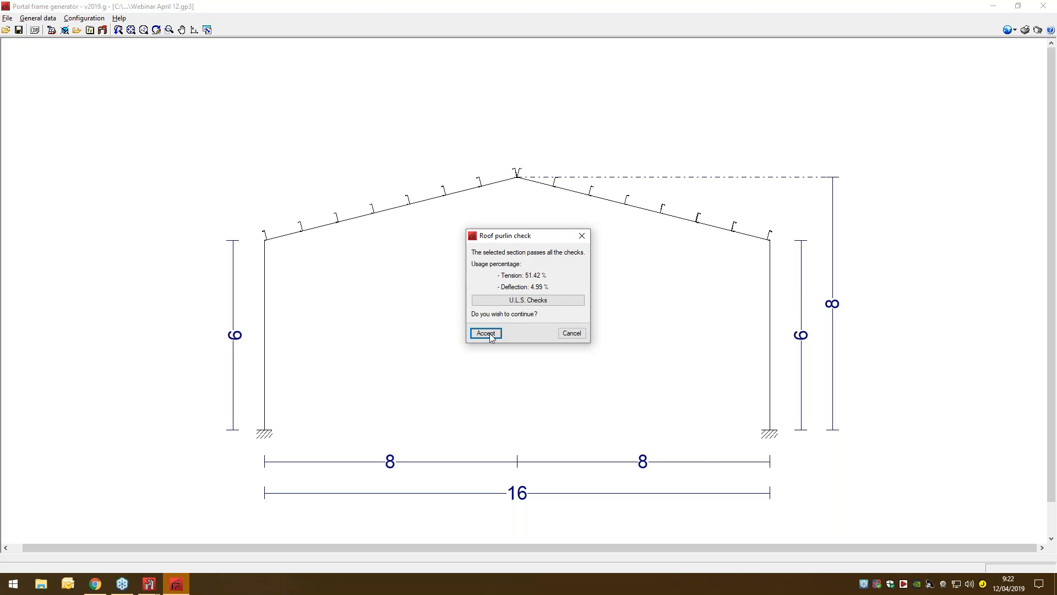
{"action": "left_click", "coordinate": [488, 333]}
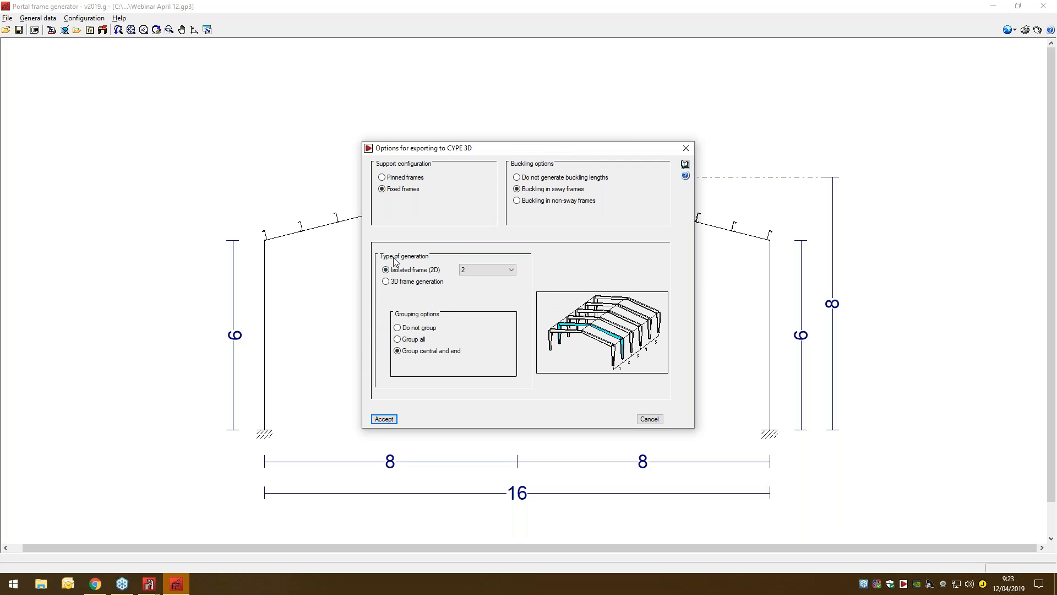
{"action": "left_click", "coordinate": [405, 282]}
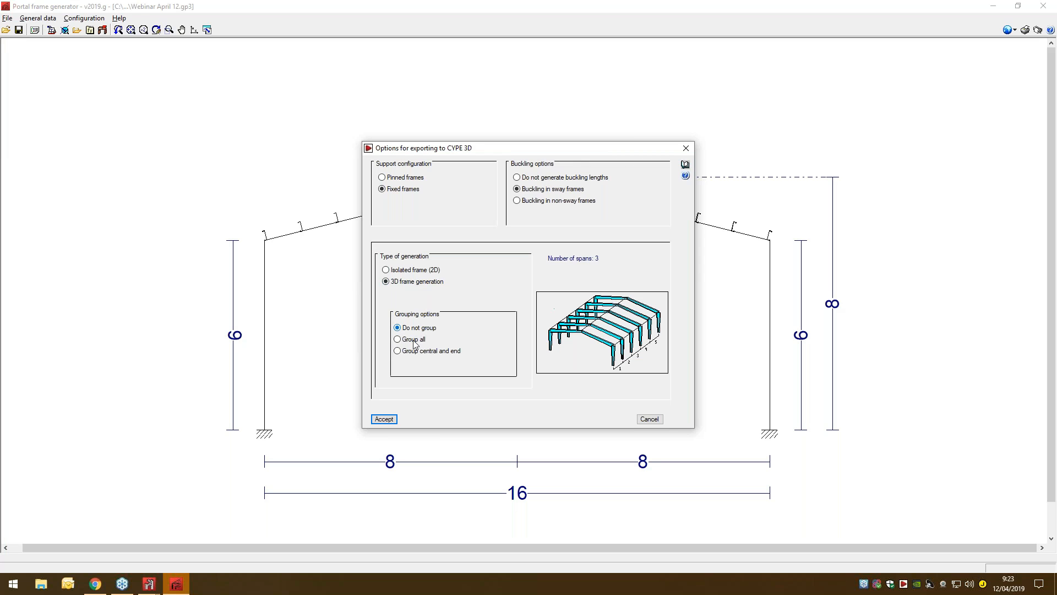
{"action": "left_click", "coordinate": [384, 419]}
{"action": "left_click", "coordinate": [528, 325]}
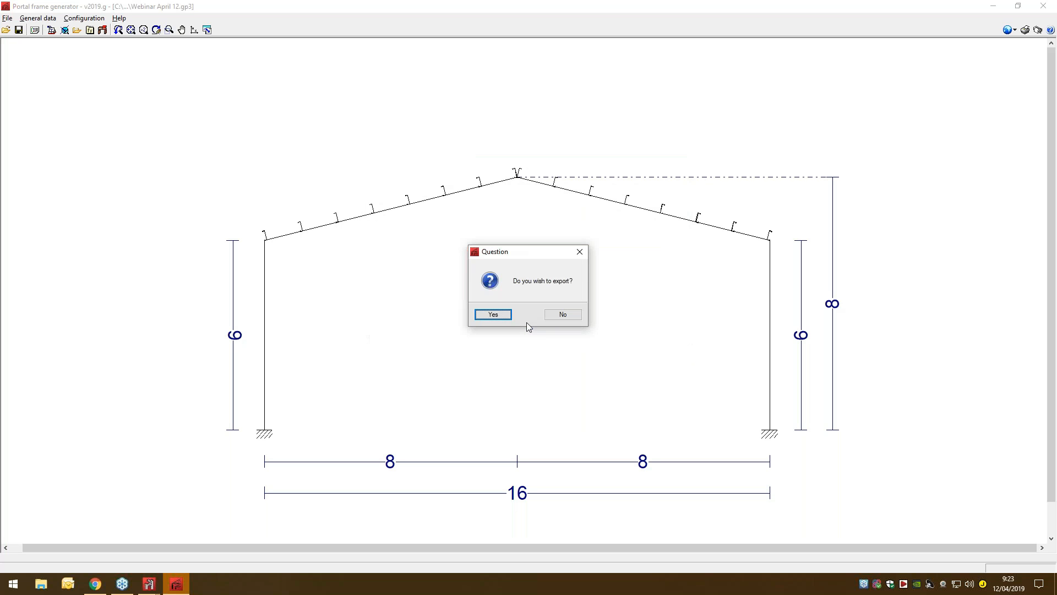
{"action": "left_click", "coordinate": [465, 315]}
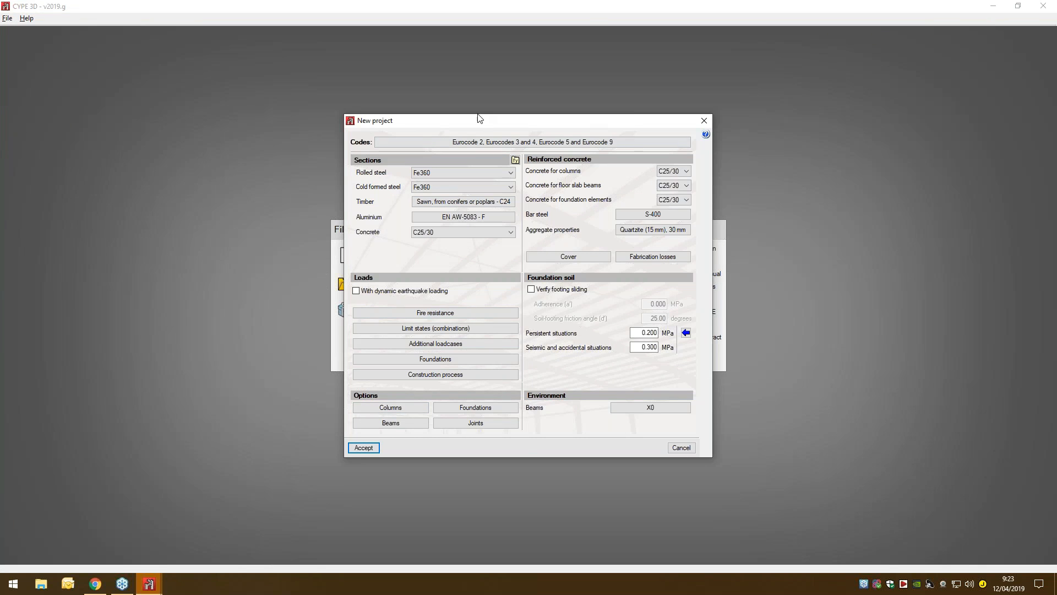
- Review the new project's codes, set the rolled steel to S275 (EN 10025-2), and accept the project data
{"action": "left_click", "coordinate": [454, 145]}
{"action": "left_click", "coordinate": [609, 237]}
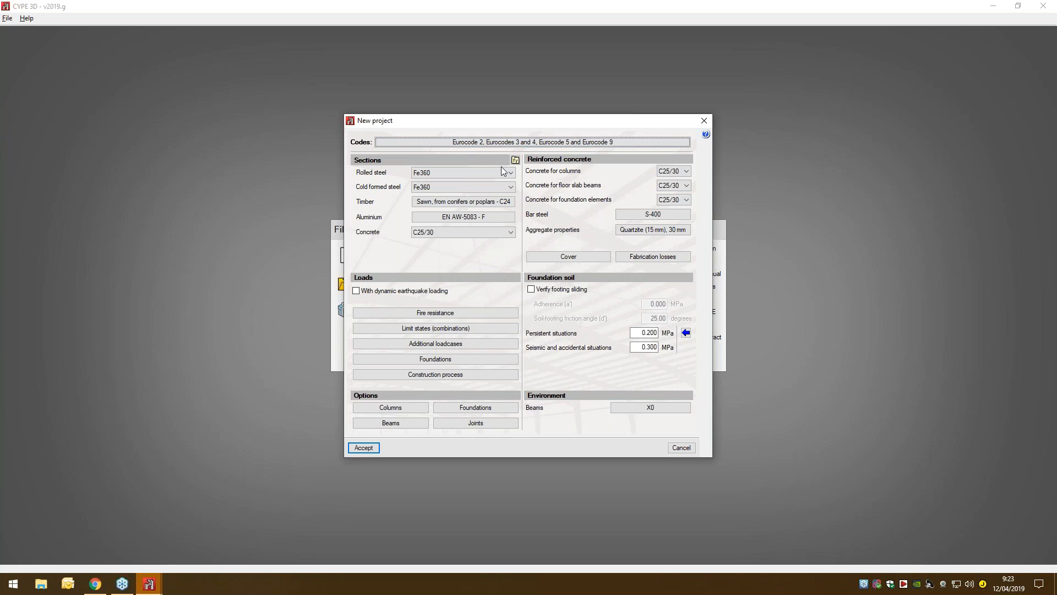
{"action": "left_click", "coordinate": [416, 174]}
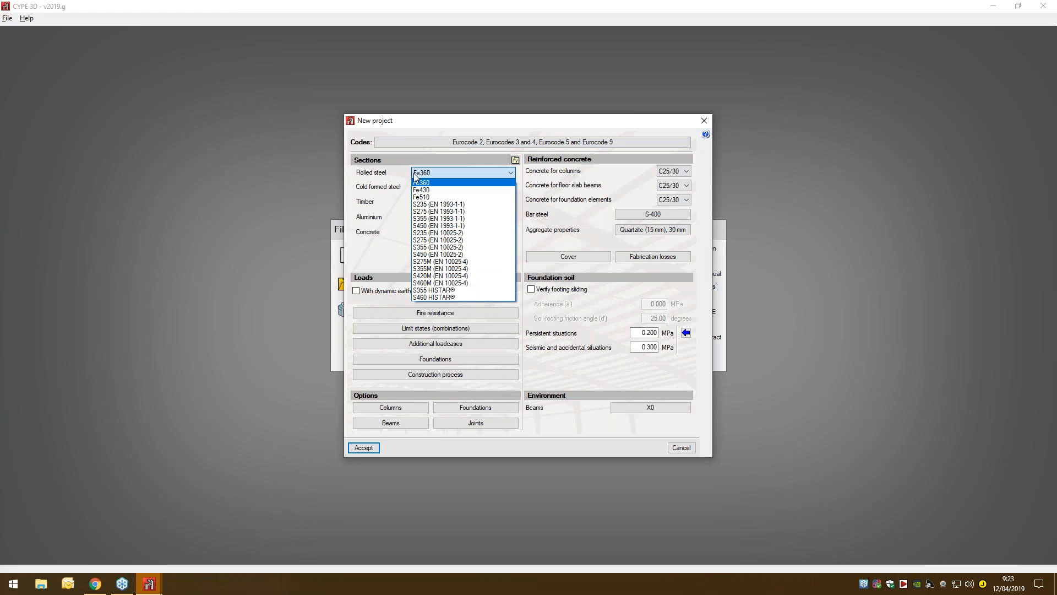
{"action": "left_click", "coordinate": [449, 241]}
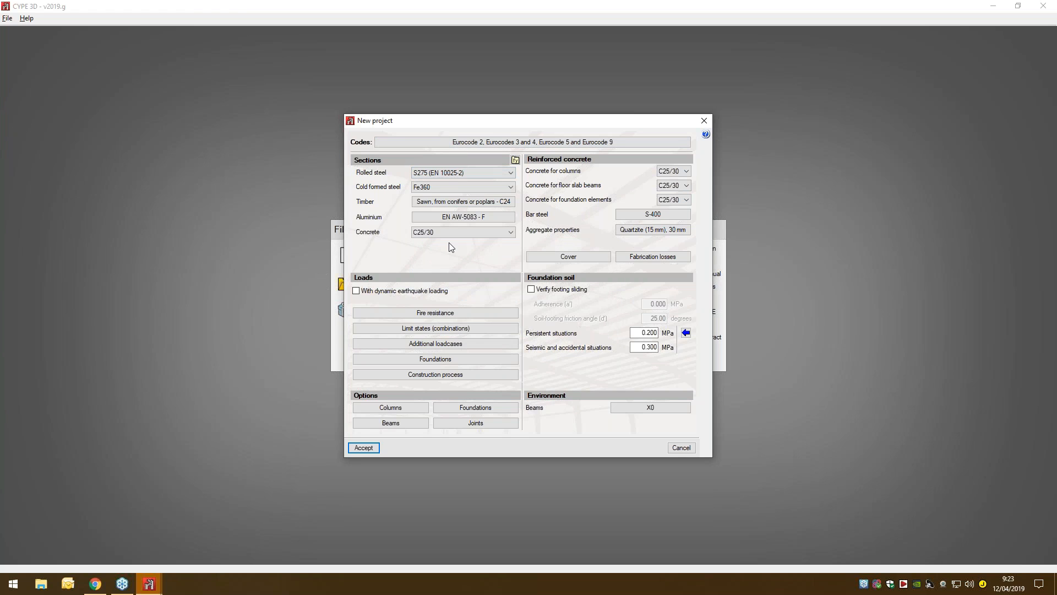
{"action": "left_click", "coordinate": [364, 447]}
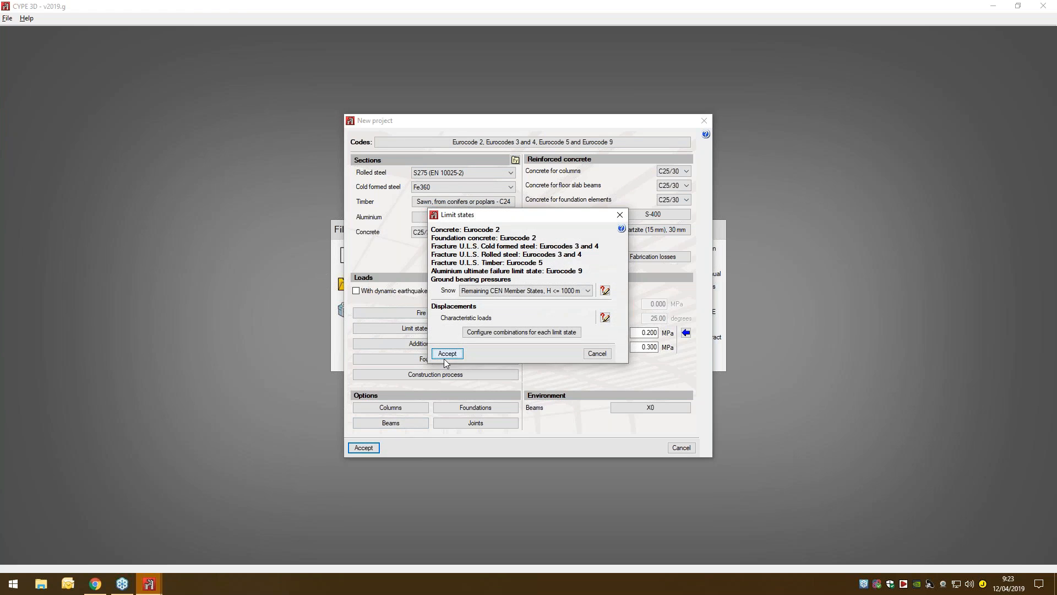
- Accept the limit states and create the project file as "Webinar April 12 example 2"
{"action": "left_click", "coordinate": [451, 348]}
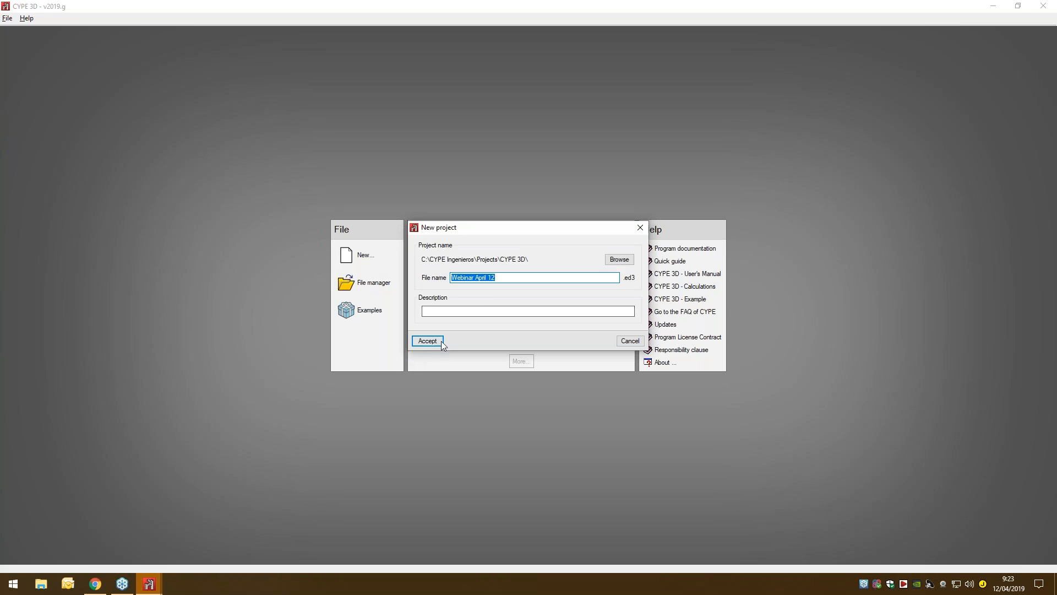
{"action": "left_click", "coordinate": [505, 281]}
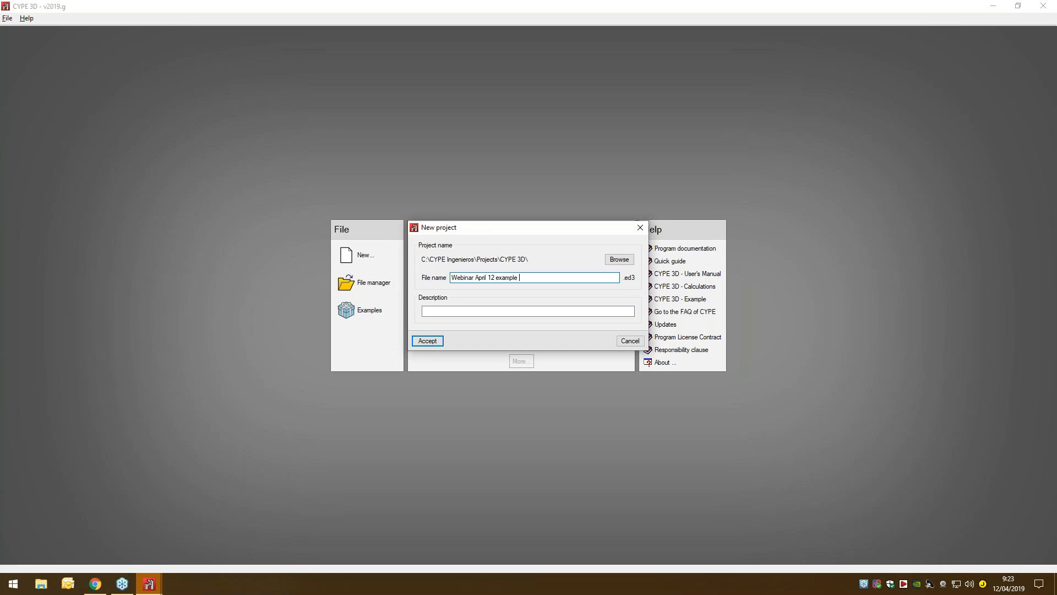
{"action": "left_click", "coordinate": [427, 340]}
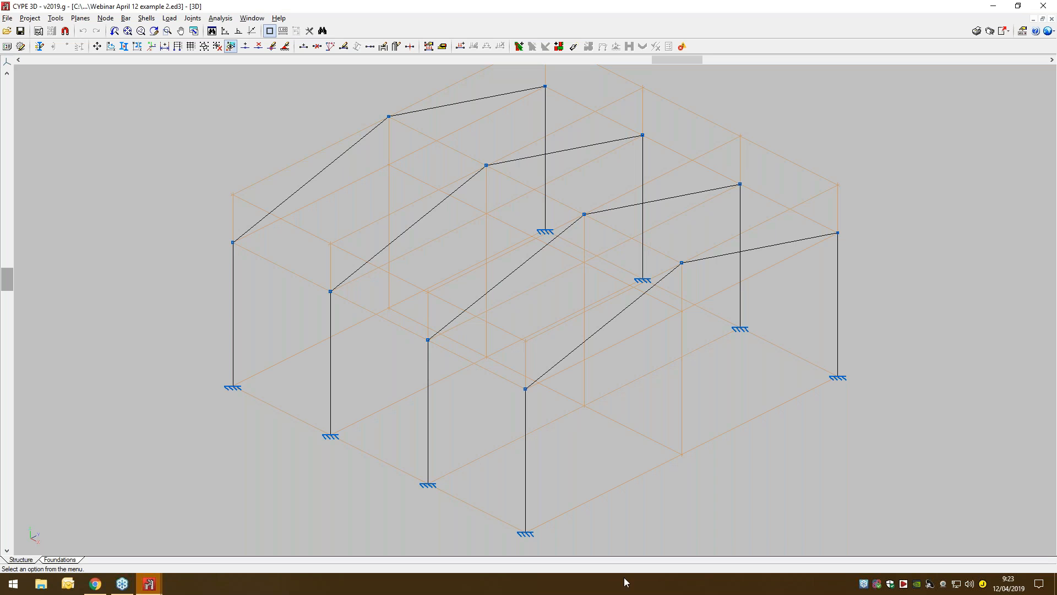
- Show the W(0°) H3 surface loads on the structure and inspect the load on the central strip along the near roof eaves, without editing it
{"action": "middle_click_drag", "start_coordinate": [611, 550], "coordinate": [567, 494]}
{"action": "scroll", "coordinate": [544, 527], "scroll_direction": "down", "scroll_amount": 4}
{"action": "scroll", "coordinate": [557, 513], "scroll_direction": "up", "scroll_amount": 1}
{"action": "scroll", "coordinate": [561, 513], "scroll_direction": "up", "scroll_amount": 1}
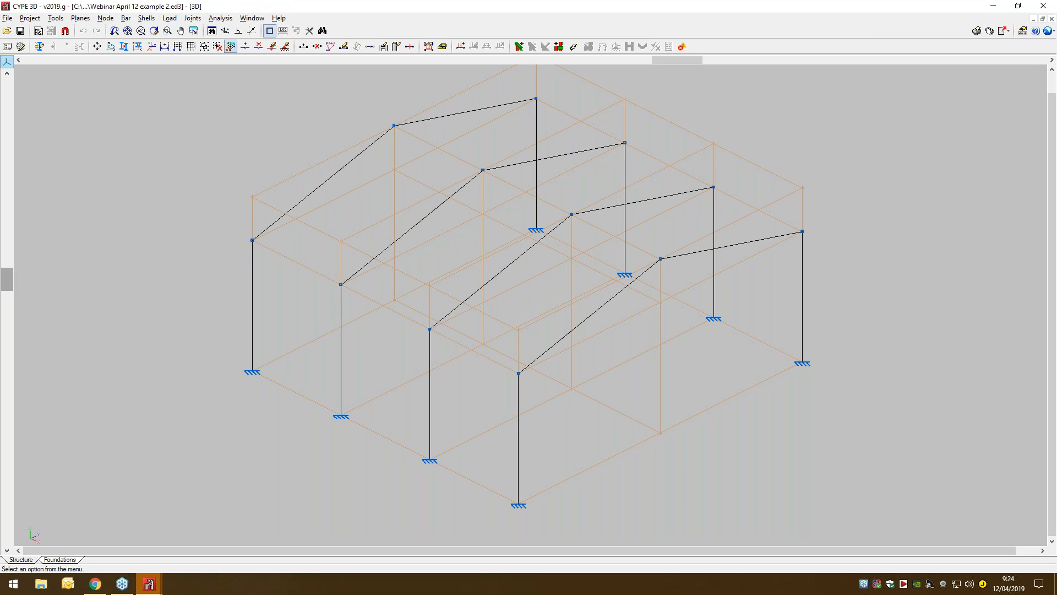
{"action": "left_click", "coordinate": [169, 18]}
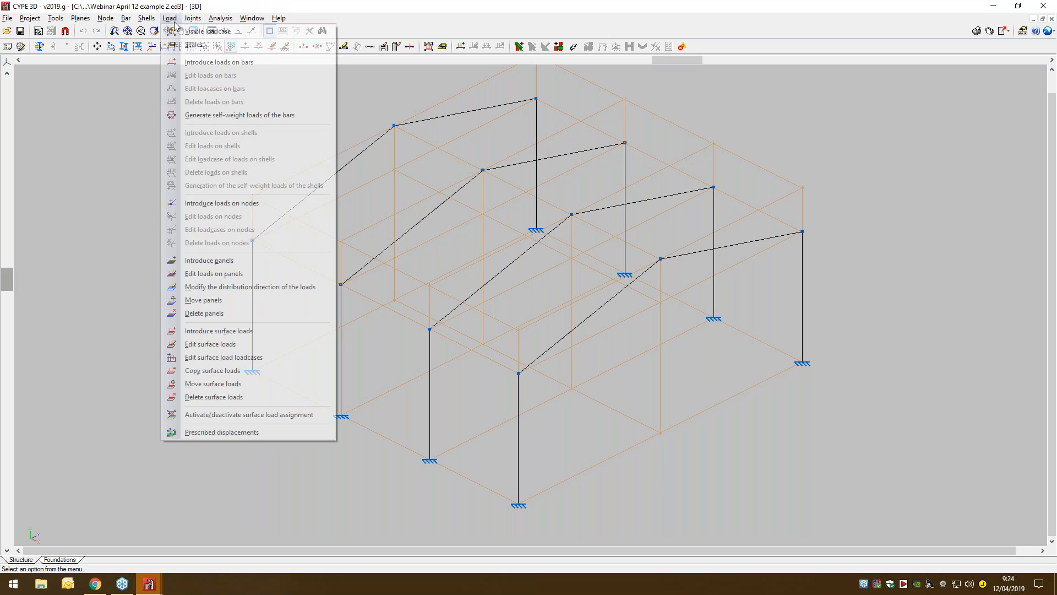
{"action": "left_click", "coordinate": [223, 344]}
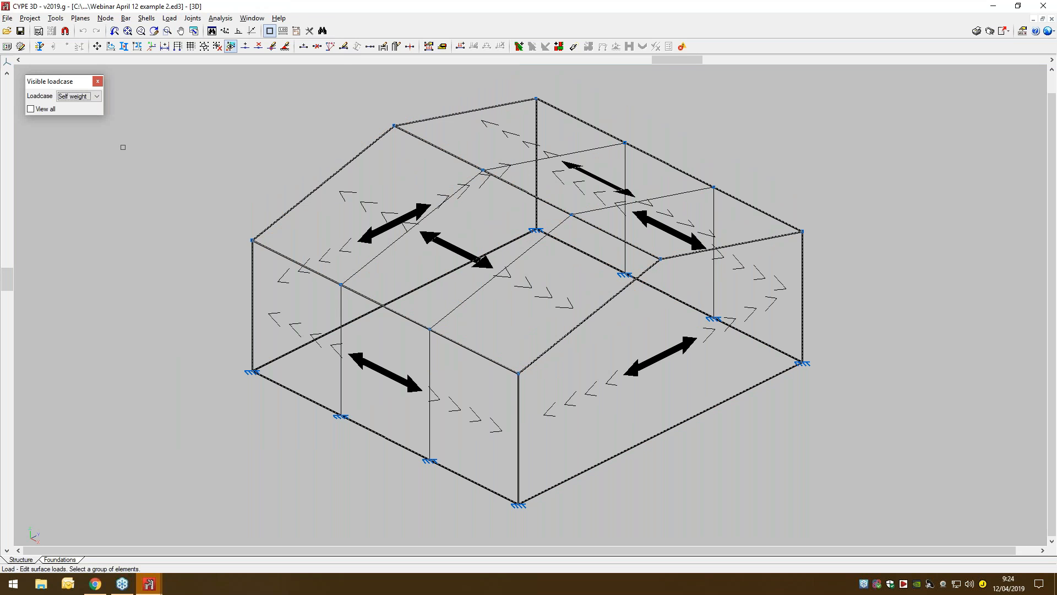
{"action": "left_click", "coordinate": [97, 96]}
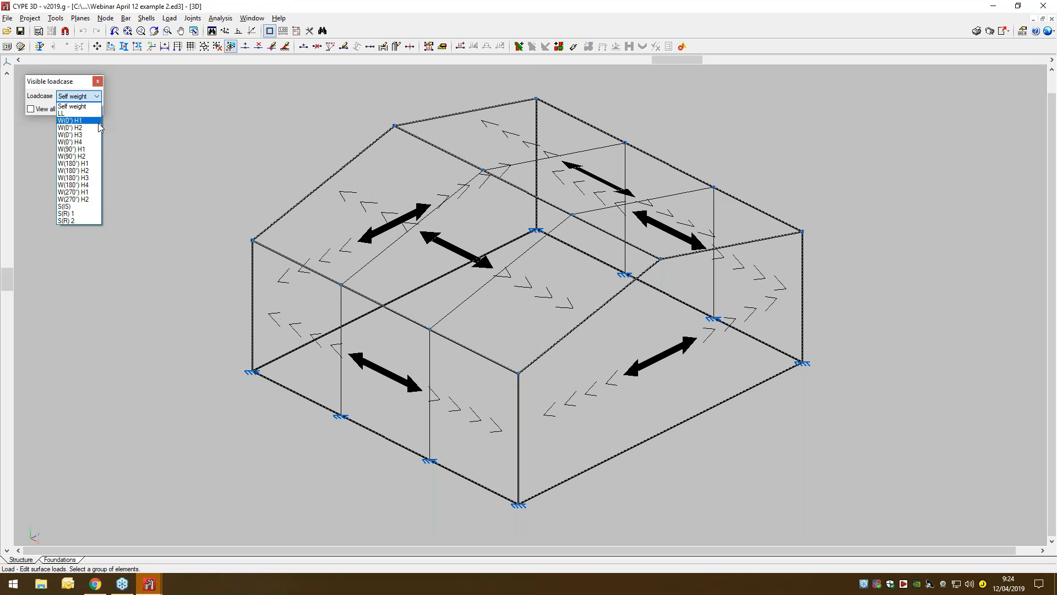
{"action": "left_click", "coordinate": [91, 137]}
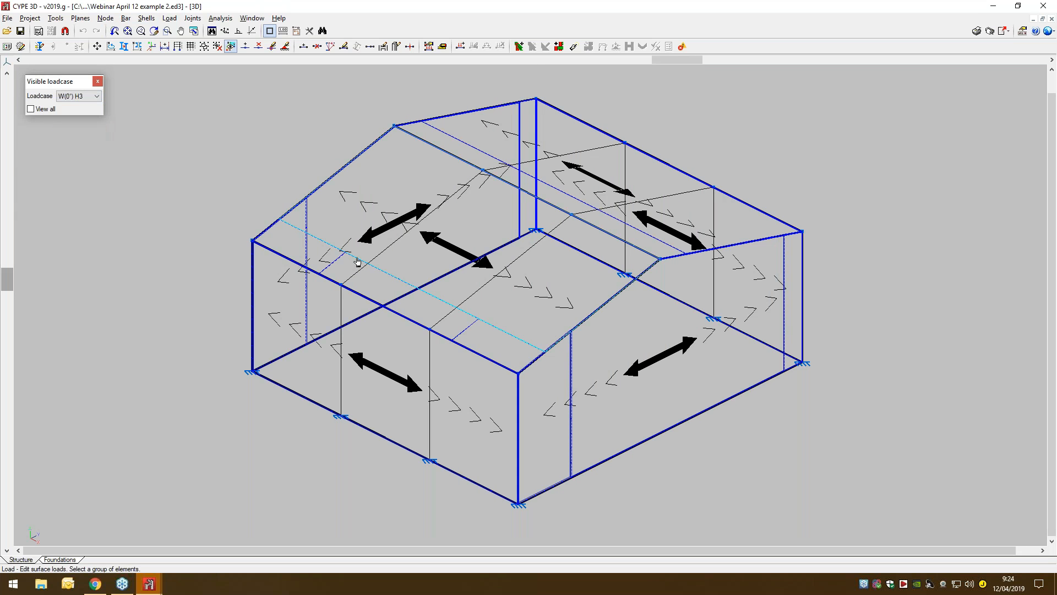
{"action": "scroll", "coordinate": [358, 277], "scroll_direction": "up", "scroll_amount": 3}
{"action": "scroll", "coordinate": [358, 276], "scroll_direction": "up", "scroll_amount": 3}
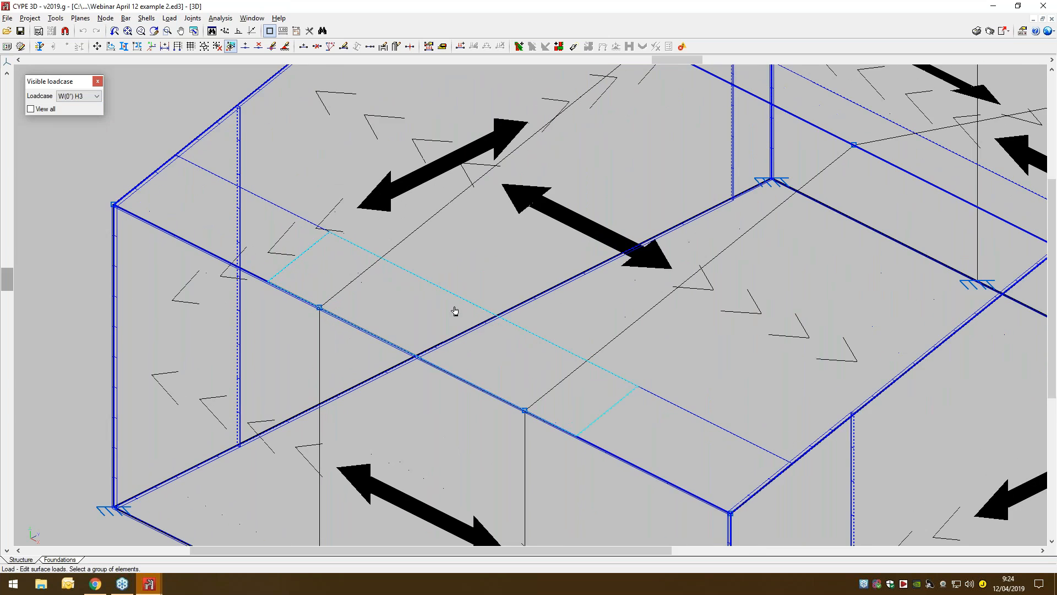
{"action": "left_click", "coordinate": [611, 421]}
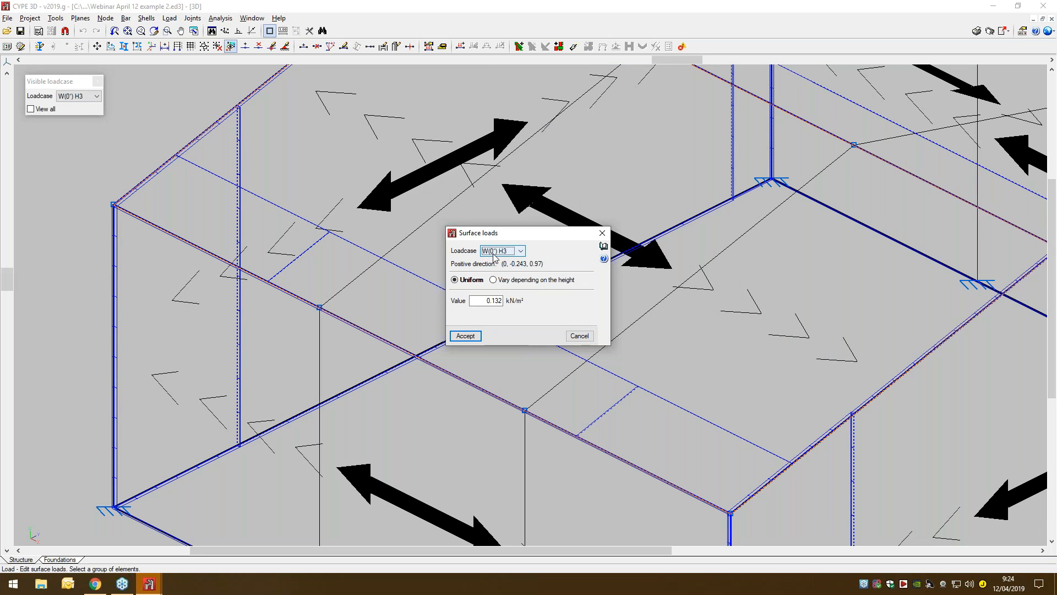
{"action": "left_click", "coordinate": [579, 335]}
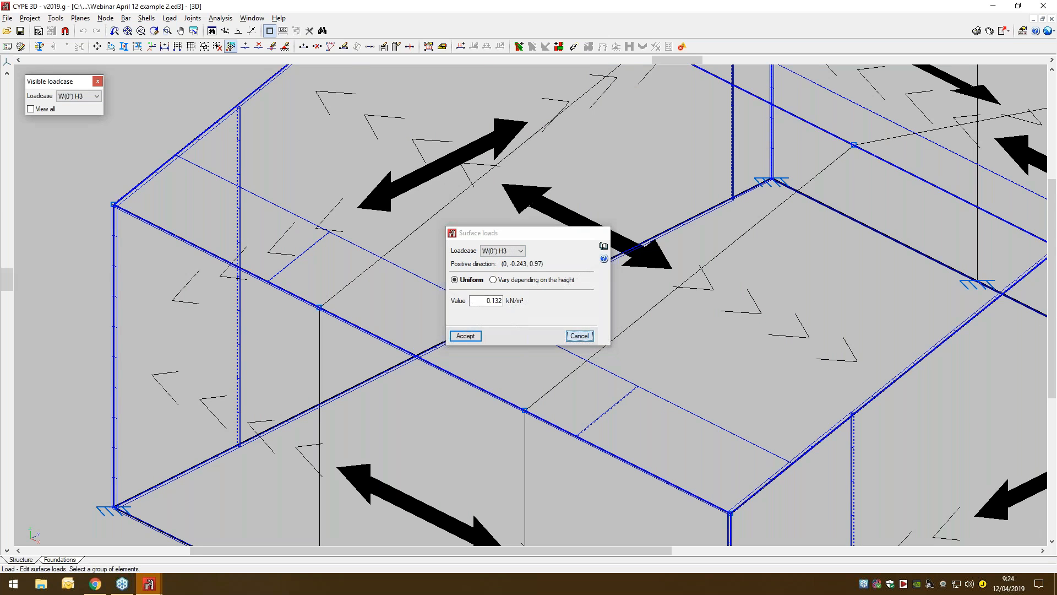
- Draw IPE 80 bars along the near eaves, joining the column heads of all four frames
{"action": "scroll", "coordinate": [278, 211], "scroll_direction": "down", "scroll_amount": 2}
{"action": "scroll", "coordinate": [277, 211], "scroll_direction": "down", "scroll_amount": 1}
{"action": "left_click", "coordinate": [126, 19]}
{"action": "left_click", "coordinate": [144, 31]}
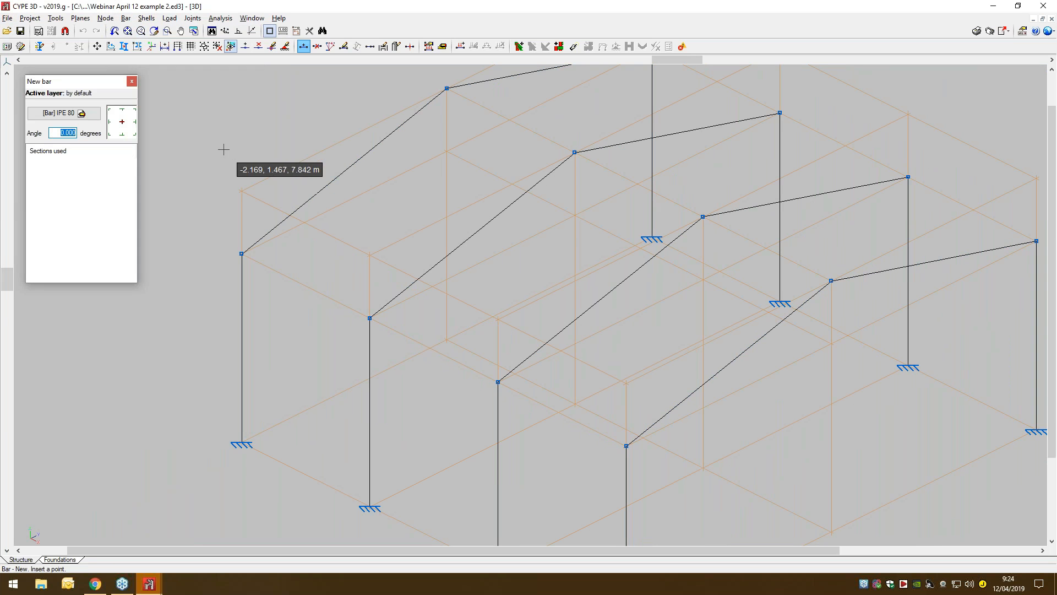
{"action": "scroll", "coordinate": [214, 157], "scroll_direction": "down", "scroll_amount": 1}
{"action": "middle_click_drag", "start_coordinate": [211, 158], "coordinate": [189, 172]}
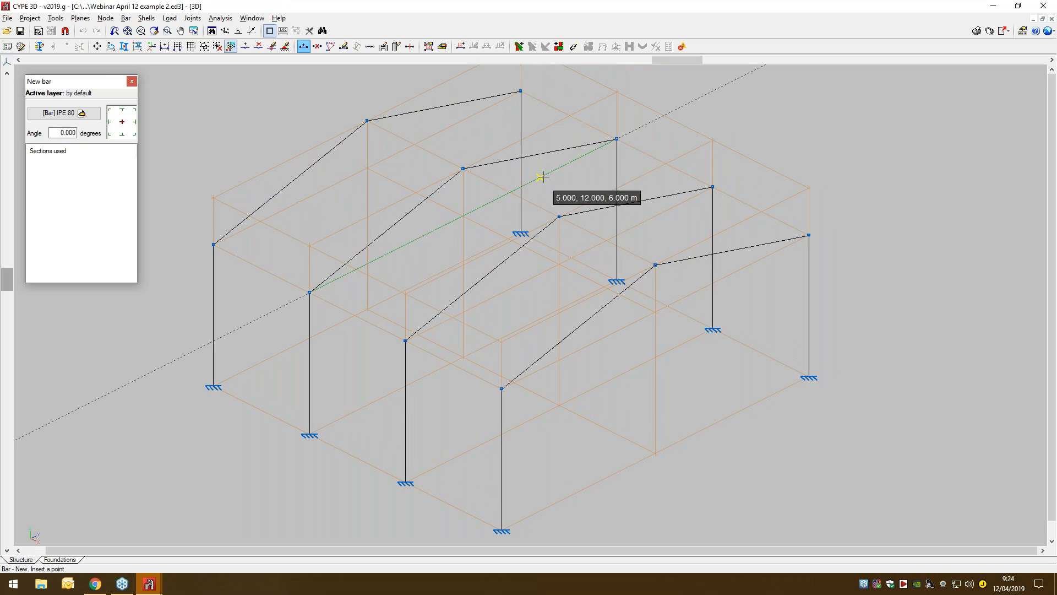
{"action": "left_click", "coordinate": [521, 92]}
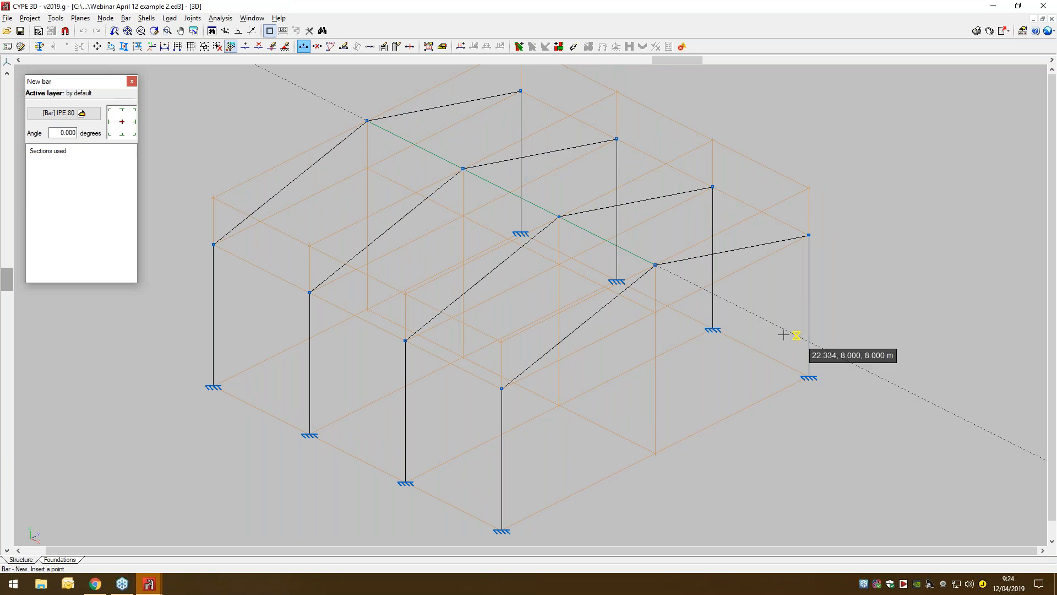
{"action": "left_click", "coordinate": [309, 292]}
{"action": "left_click", "coordinate": [406, 341]}
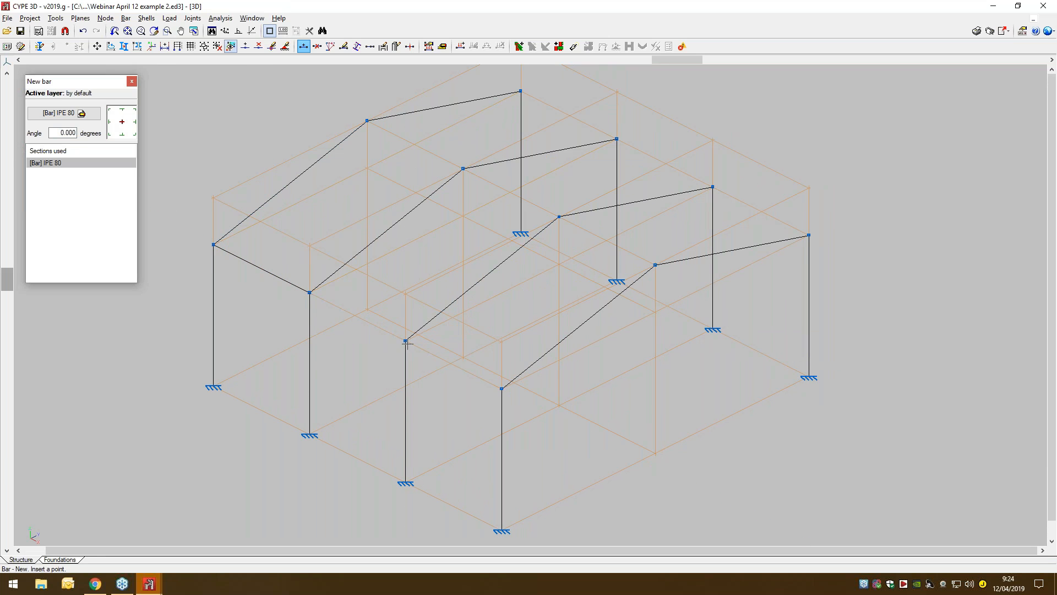
{"action": "left_click", "coordinate": [501, 389]}
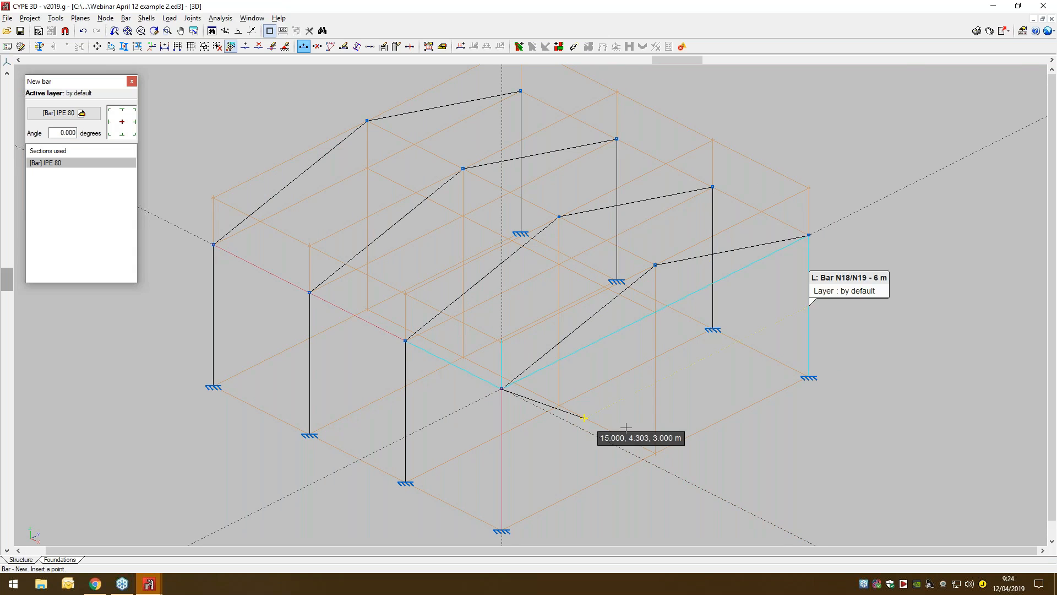
{"action": "right_click", "coordinate": [611, 435]}
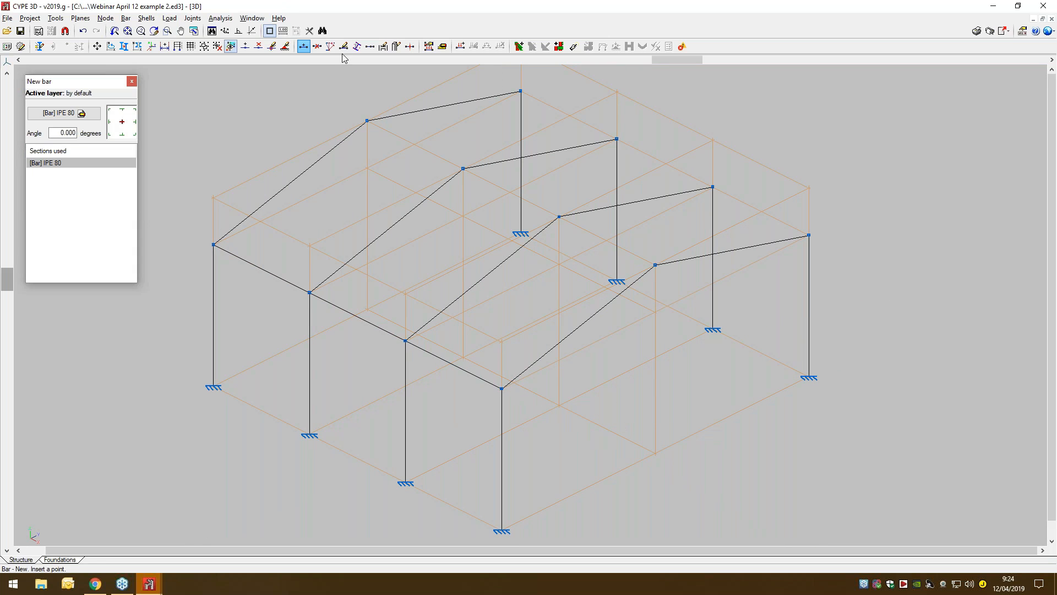
- Draw IPE 80 bars along the ridge and along the far eaves, linking all four frames
{"action": "left_click", "coordinate": [366, 120]}
{"action": "left_click", "coordinate": [559, 217]}
{"action": "left_click", "coordinate": [655, 265]}
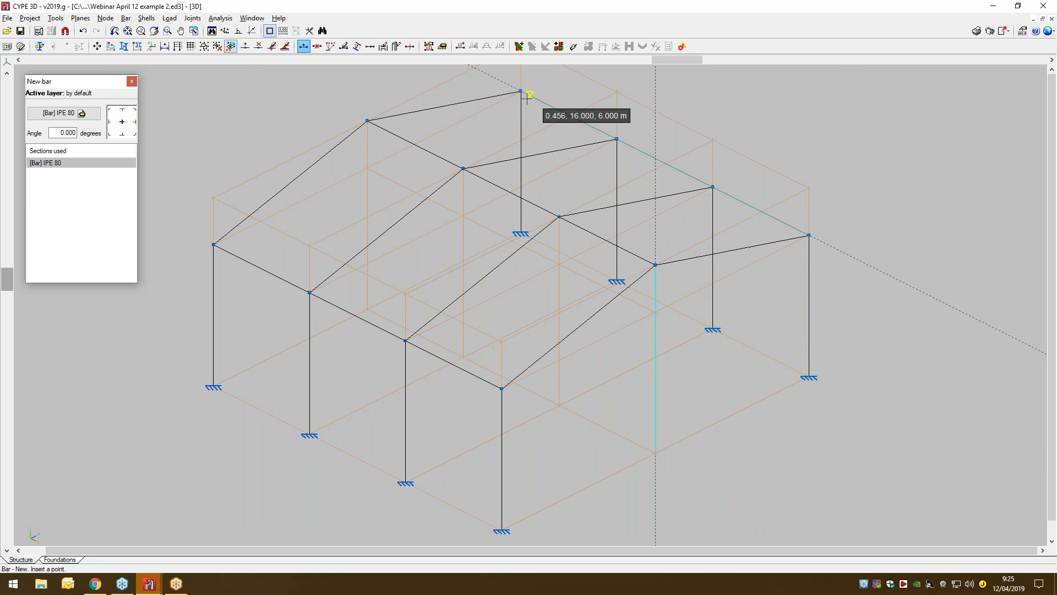
{"action": "left_click", "coordinate": [617, 138]}
{"action": "left_click", "coordinate": [714, 187]}
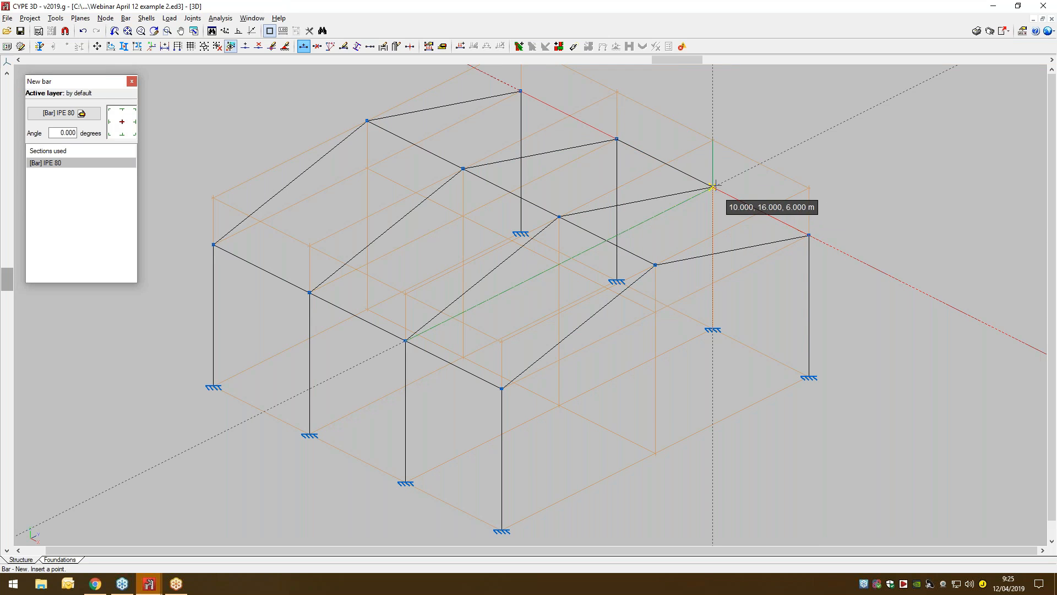
{"action": "left_click", "coordinate": [809, 236]}
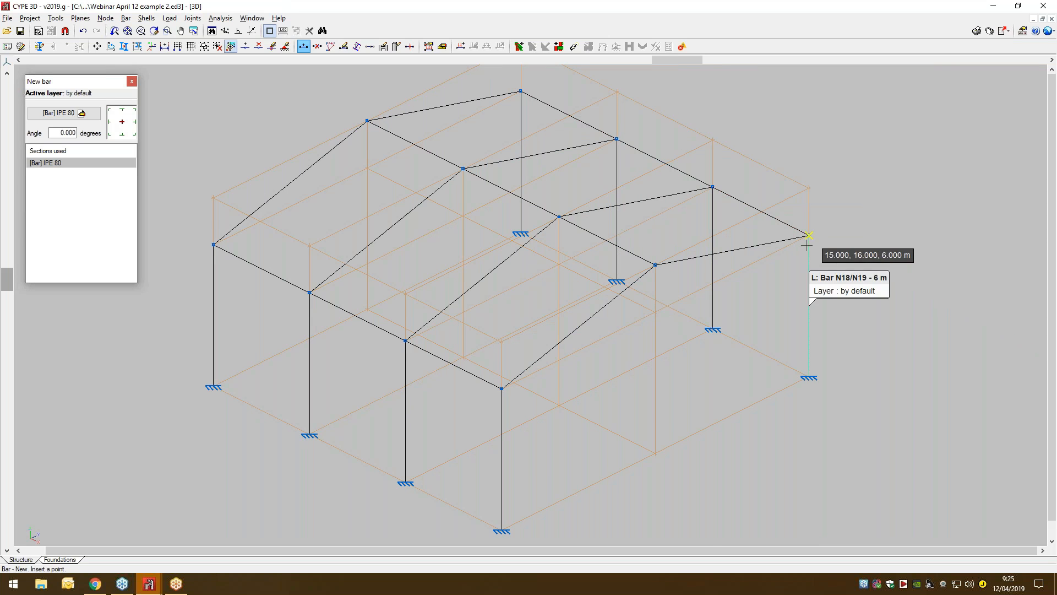
- Add an IPE 80 gable column from the ridge node down to ground level in both end frames
{"action": "left_click", "coordinate": [654, 265]}
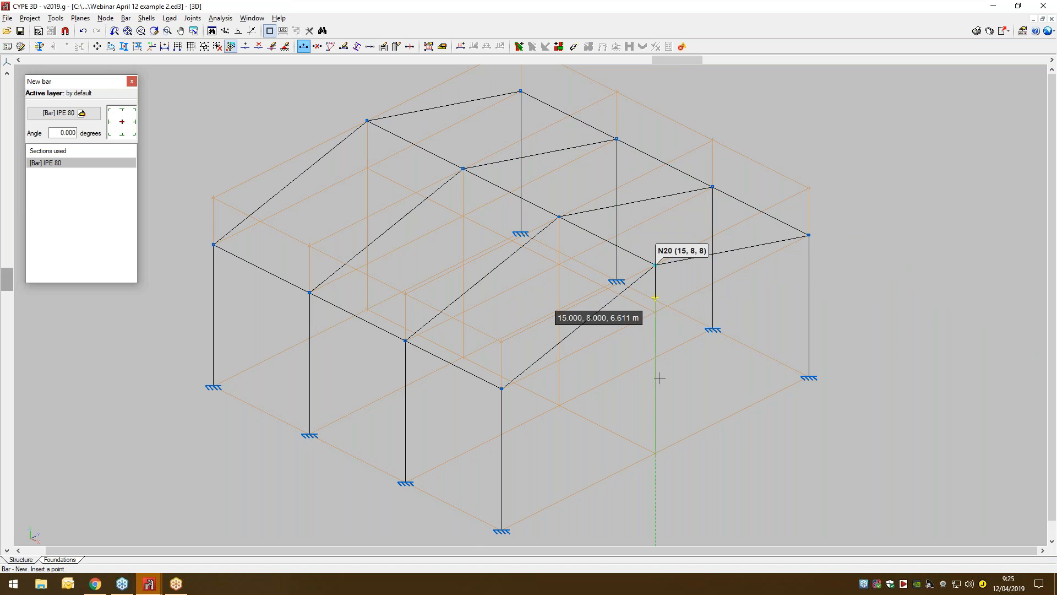
{"action": "left_click", "coordinate": [655, 452]}
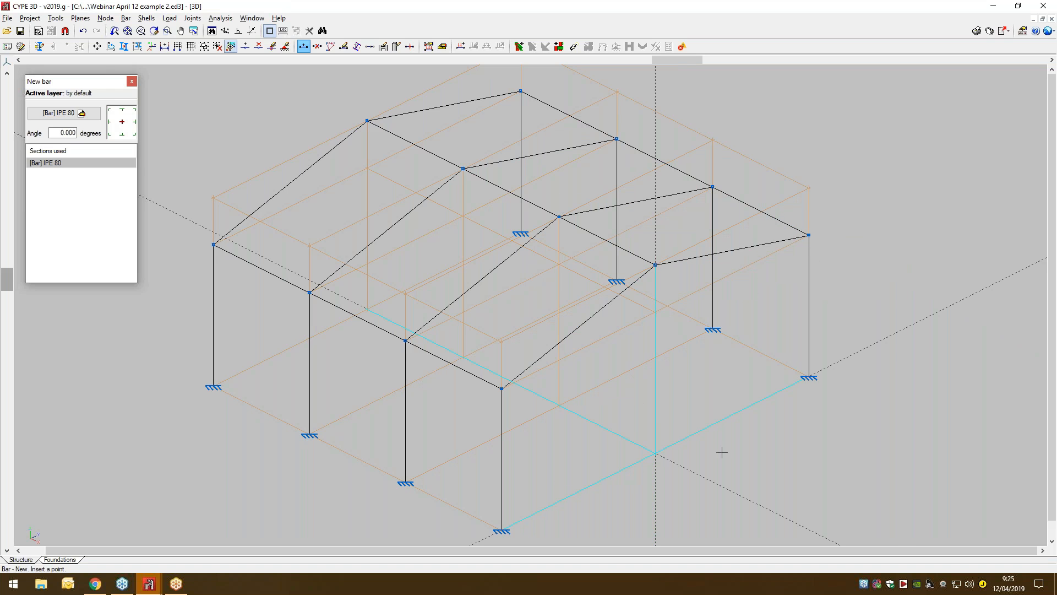
{"action": "left_click", "coordinate": [367, 120]}
{"action": "left_click", "coordinate": [366, 309]}
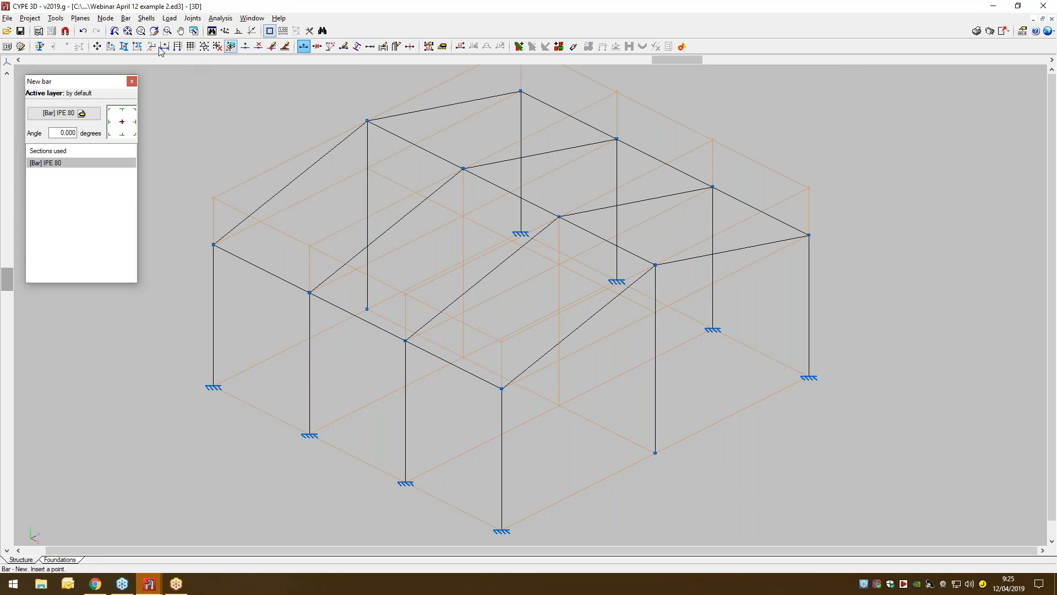
- Draw a continuous run of IPE 80 diagonals across the central bay's walls and roof, starting and ending at the second frame's column bases
{"action": "left_click", "coordinate": [310, 434]}
{"action": "left_click", "coordinate": [405, 340]}
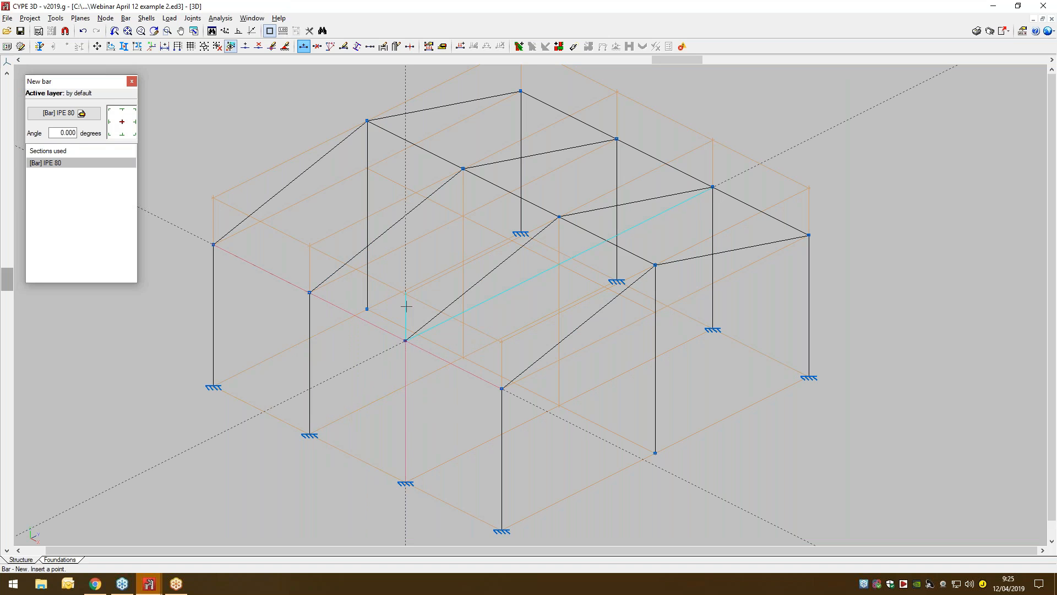
{"action": "left_click", "coordinate": [463, 168]}
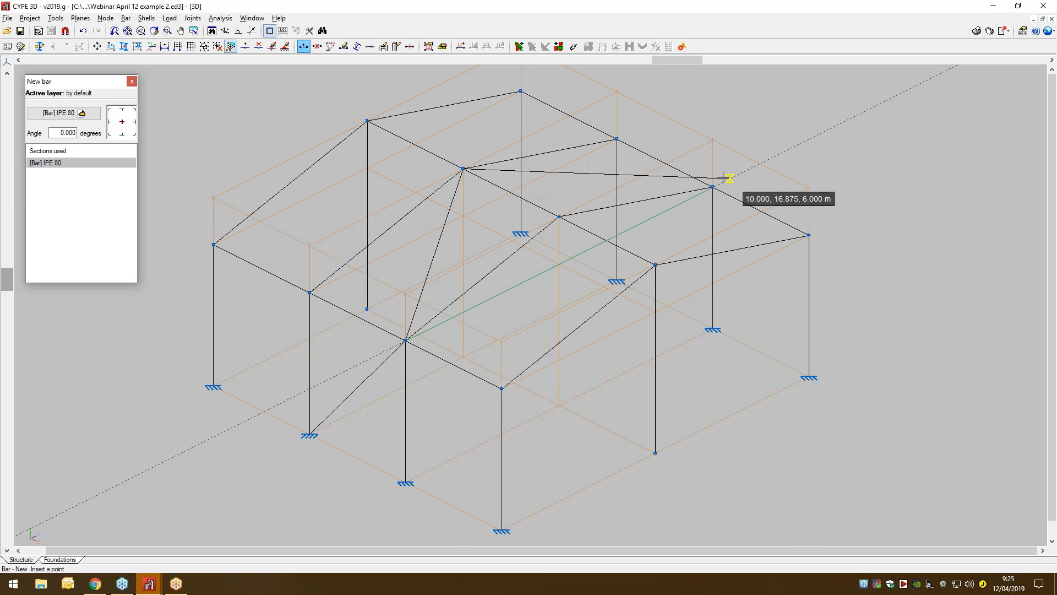
{"action": "left_click", "coordinate": [712, 187]}
{"action": "left_click", "coordinate": [617, 280]}
{"action": "right_click", "coordinate": [572, 286]}
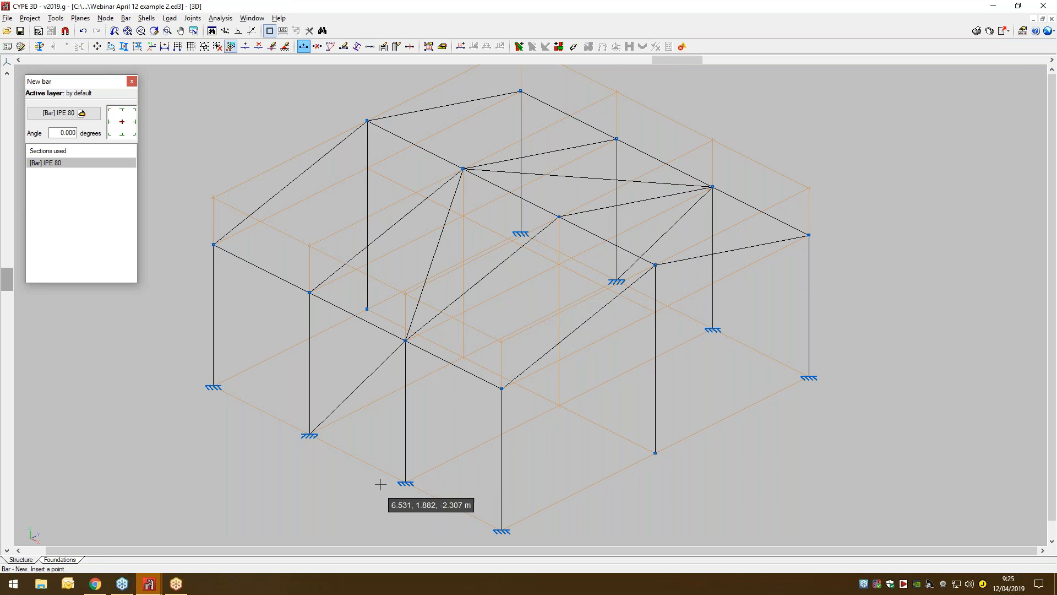
- Complete the central bay's cross bracing with opposite IPE 80 diagonals between the third frame's column bases, and finish inserting bars
{"action": "left_click", "coordinate": [405, 483]}
{"action": "left_click", "coordinate": [310, 293]}
{"action": "left_click", "coordinate": [559, 216]}
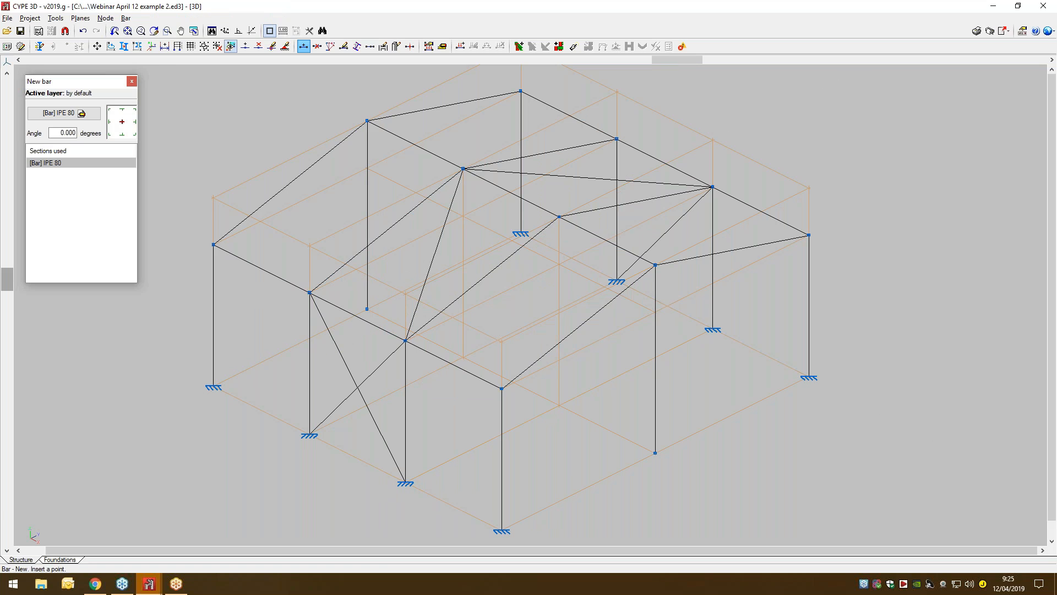
{"action": "left_click", "coordinate": [617, 139]}
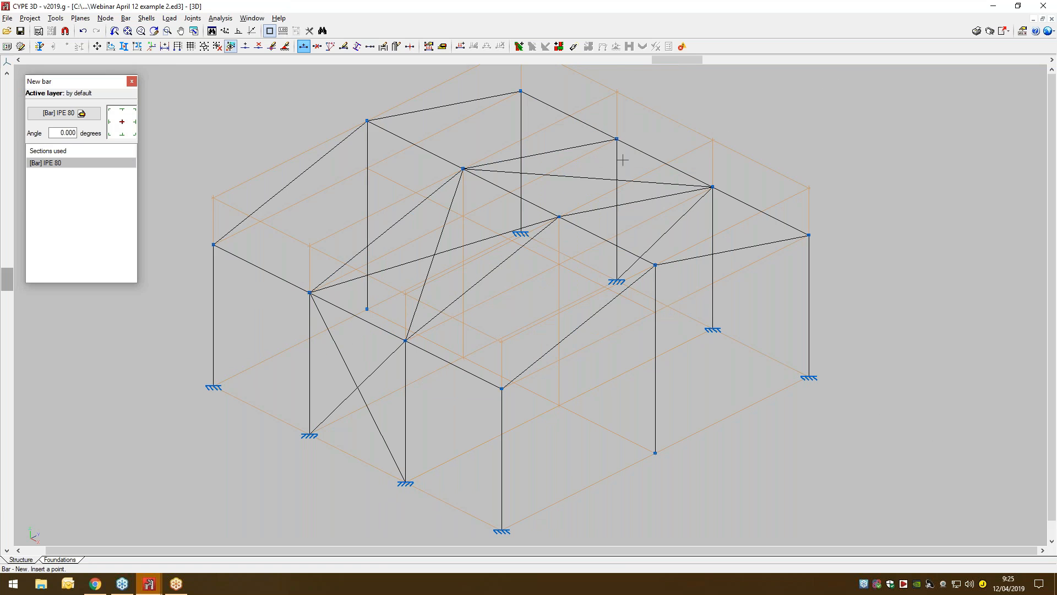
{"action": "right_click", "coordinate": [709, 326]}
{"action": "left_click", "coordinate": [713, 330]}
{"action": "right_click", "coordinate": [711, 383]}
{"action": "middle_click_drag", "start_coordinate": [714, 383], "coordinate": [694, 390]}
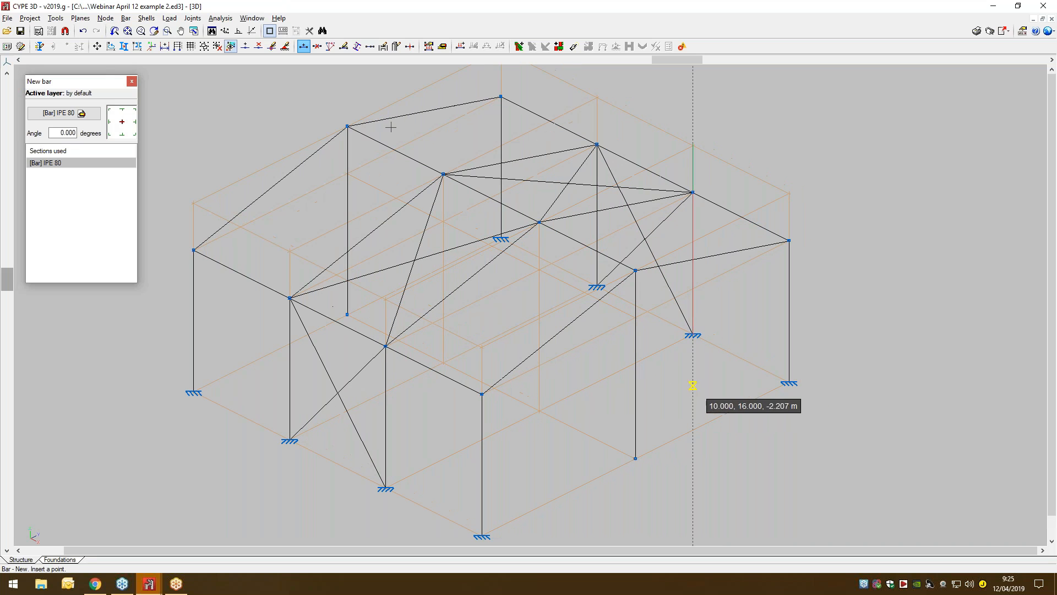
{"action": "left_click", "coordinate": [131, 81]}
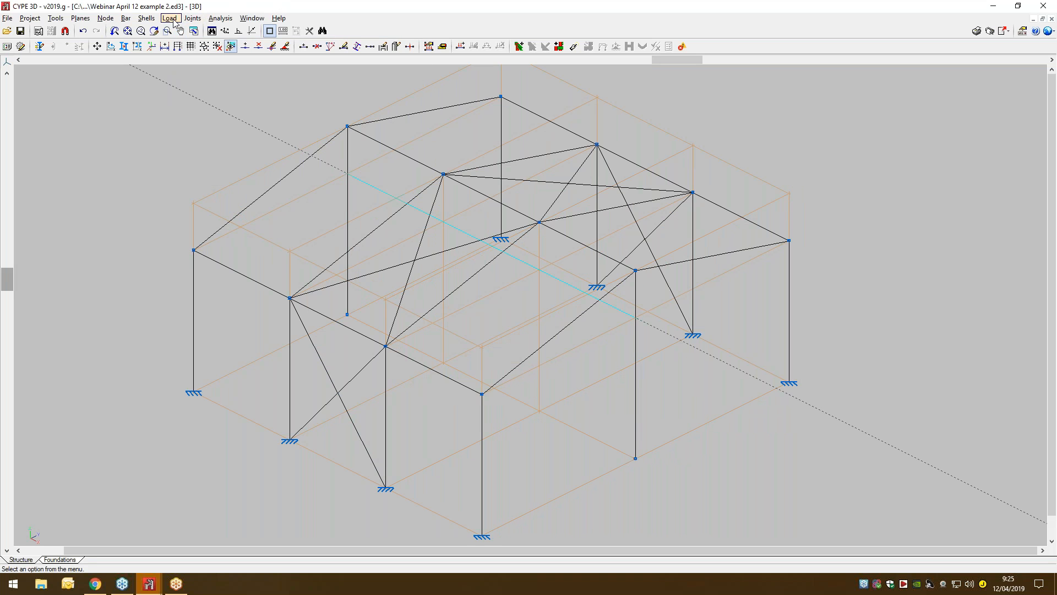
- Group all ten columns, including the two gable columns, into one bar group
{"action": "left_click", "coordinate": [126, 18]}
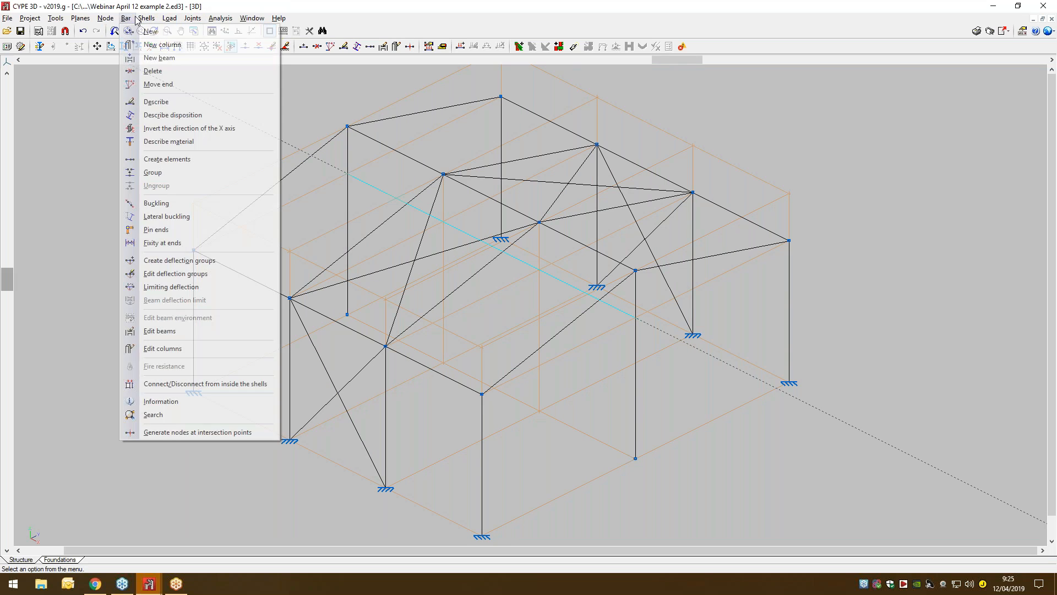
{"action": "left_click", "coordinate": [153, 172]}
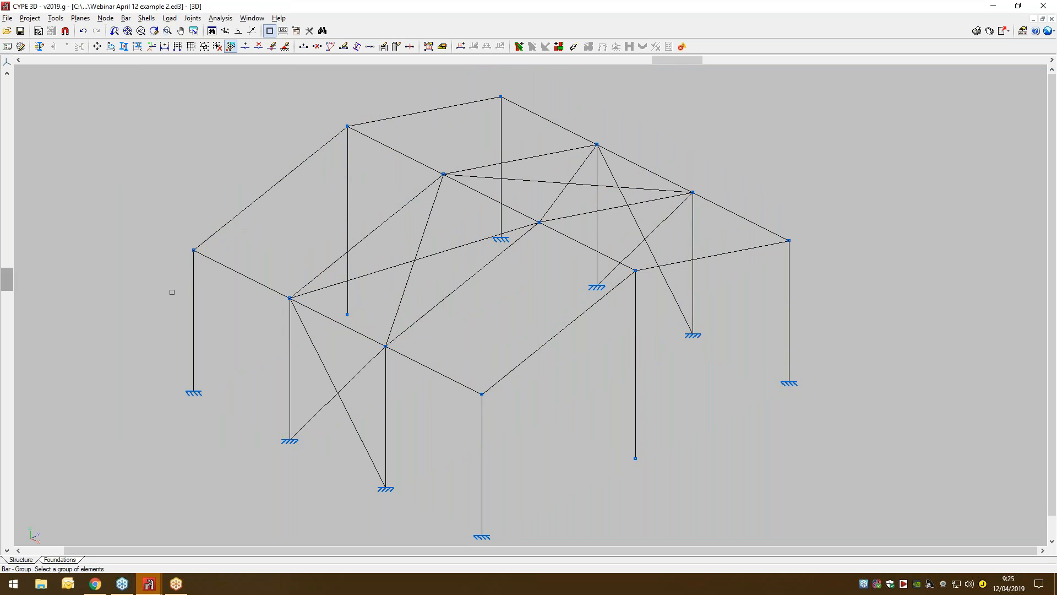
{"action": "left_click", "coordinate": [192, 301]}
{"action": "left_click", "coordinate": [288, 349]}
{"action": "left_click", "coordinate": [385, 355]}
{"action": "left_click", "coordinate": [484, 425]}
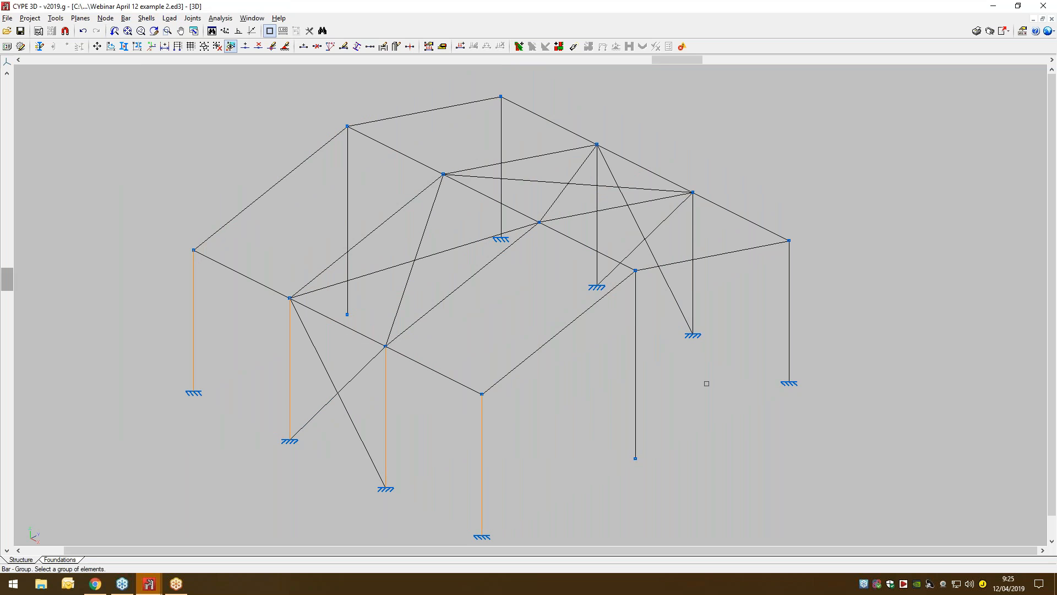
{"action": "left_click", "coordinate": [643, 382]}
{"action": "left_click", "coordinate": [790, 345]}
{"action": "left_click", "coordinate": [695, 300]}
{"action": "left_click", "coordinate": [599, 237]}
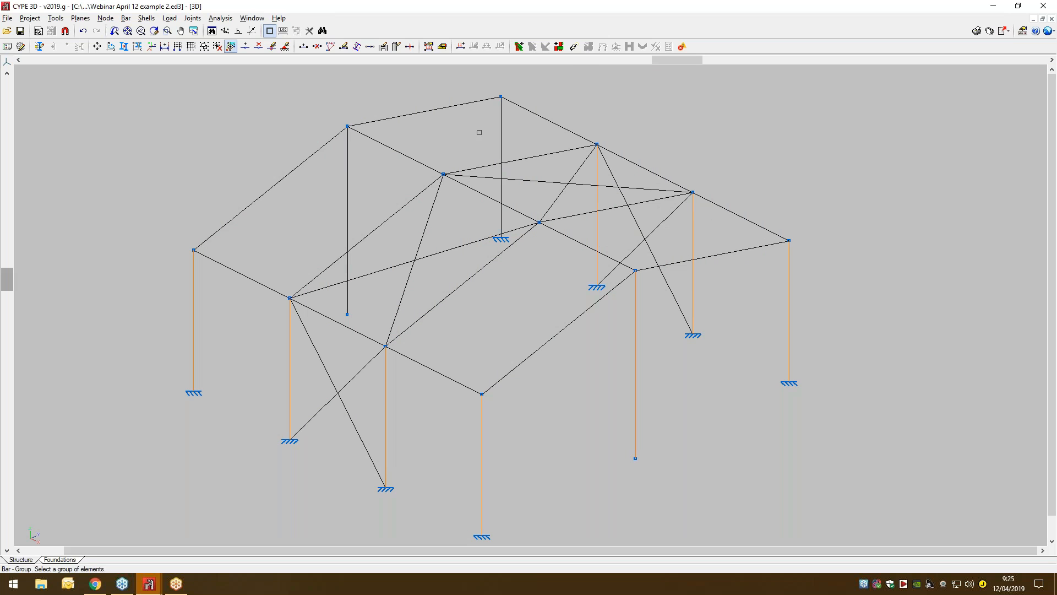
{"action": "left_click", "coordinate": [501, 188]}
{"action": "left_click", "coordinate": [347, 220]}
{"action": "right_click", "coordinate": [247, 130]}
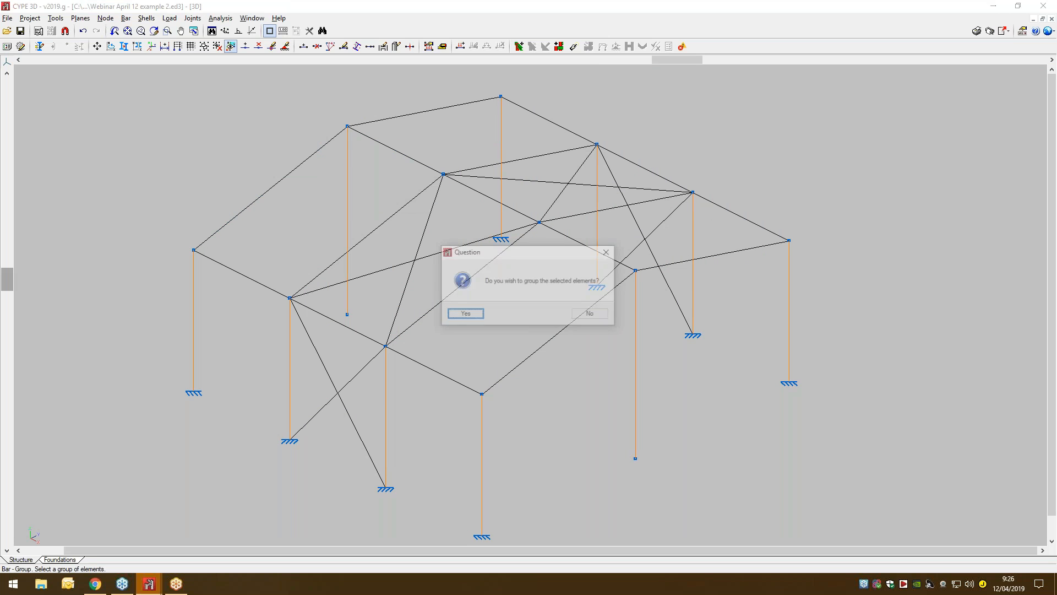
{"action": "left_click", "coordinate": [472, 318]}
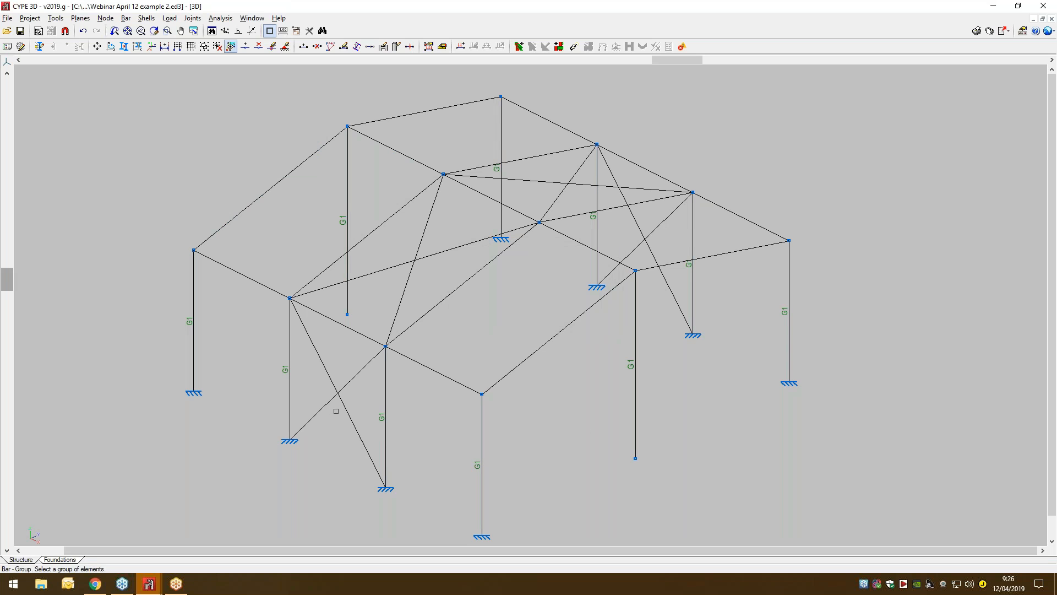
- Group the eight bracing diagonals in the central bay's walls and roof together
{"action": "left_click", "coordinate": [345, 411]}
{"action": "left_click", "coordinate": [339, 392]}
{"action": "left_click", "coordinate": [396, 310]}
{"action": "left_click", "coordinate": [421, 258]}
{"action": "left_click", "coordinate": [560, 191]}
{"action": "left_click", "coordinate": [566, 194]}
{"action": "left_click", "coordinate": [635, 220]}
{"action": "left_click", "coordinate": [641, 242]}
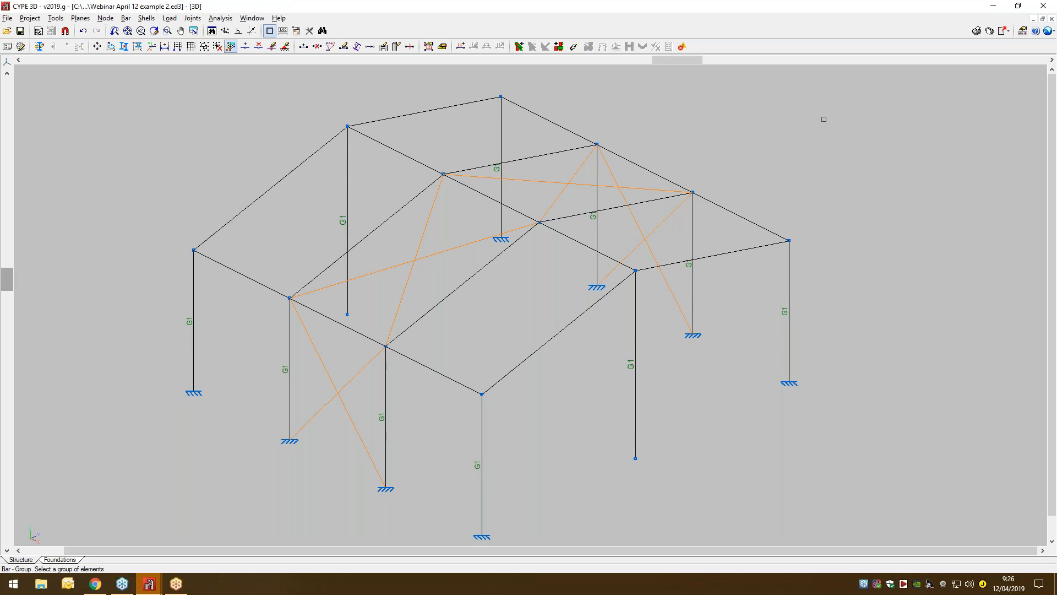
{"action": "right_click", "coordinate": [778, 130]}
{"action": "left_click", "coordinate": [464, 314]}
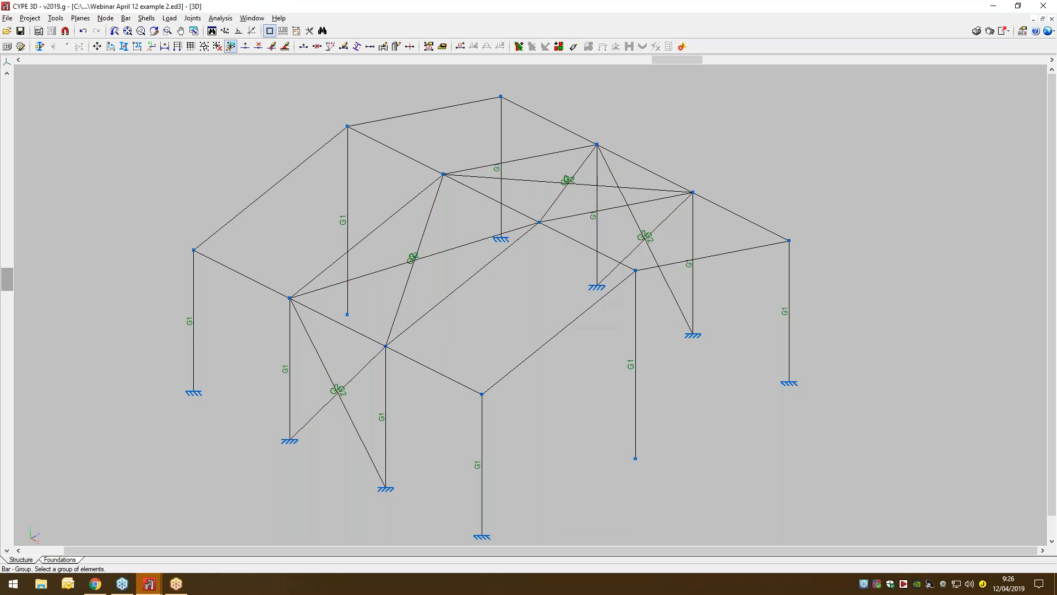
- Group the eight sloping rafters of the four frames into one bar group
{"action": "left_click", "coordinate": [272, 188]}
{"action": "left_click", "coordinate": [356, 245]}
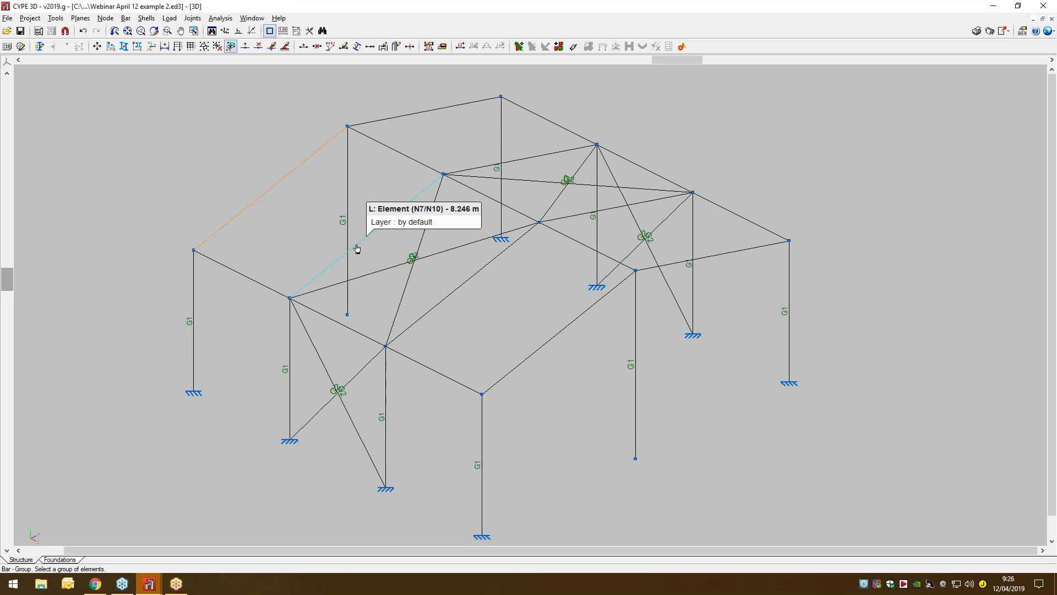
{"action": "left_click", "coordinate": [443, 298]}
{"action": "left_click", "coordinate": [545, 347]}
{"action": "left_click", "coordinate": [721, 257]}
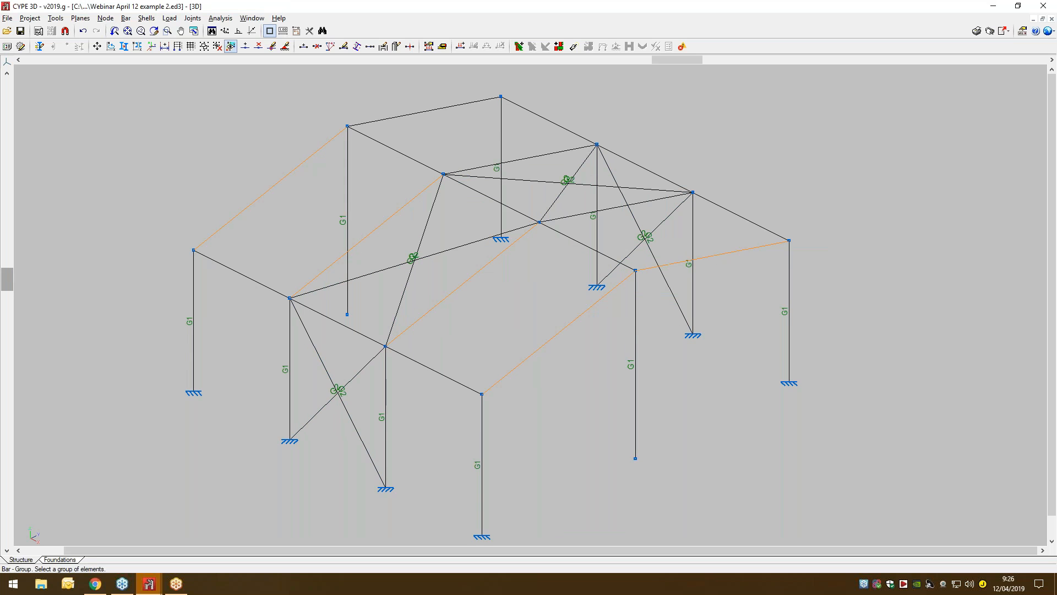
{"action": "left_click", "coordinate": [573, 216]}
{"action": "left_click", "coordinate": [520, 159]}
{"action": "left_click", "coordinate": [423, 111]}
{"action": "right_click", "coordinate": [705, 106]}
{"action": "left_click", "coordinate": [465, 315]}
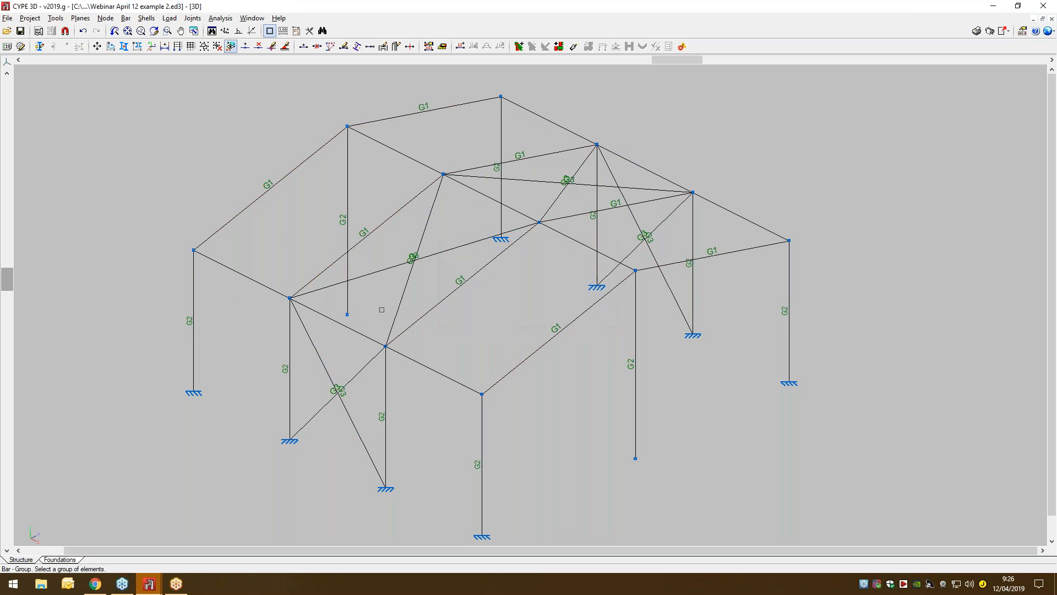
- Group the nine longitudinal bars along both eaves and the ridge together
{"action": "left_click", "coordinate": [274, 289]}
{"action": "left_click", "coordinate": [358, 332]}
{"action": "left_click", "coordinate": [435, 370]}
{"action": "left_click", "coordinate": [404, 154]}
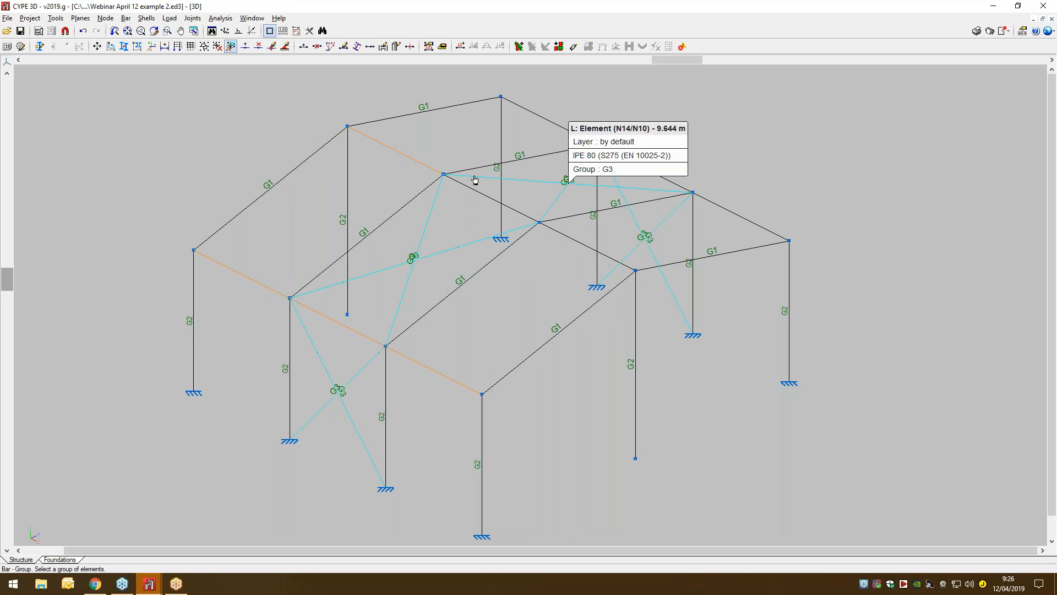
{"action": "left_click", "coordinate": [472, 190]}
{"action": "left_click", "coordinate": [606, 256]}
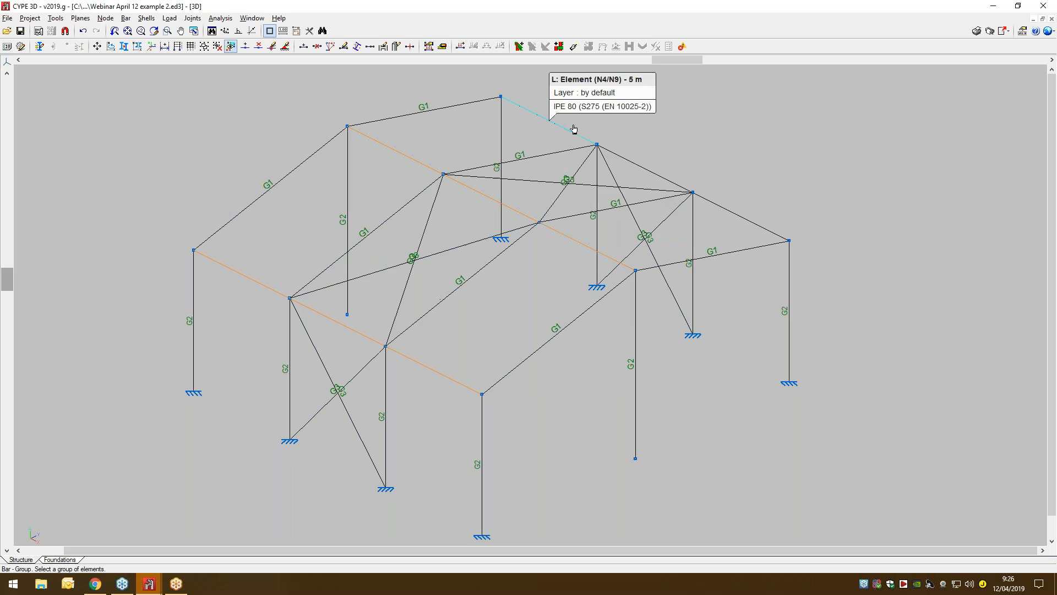
{"action": "left_click", "coordinate": [646, 168]}
{"action": "left_click", "coordinate": [741, 215]}
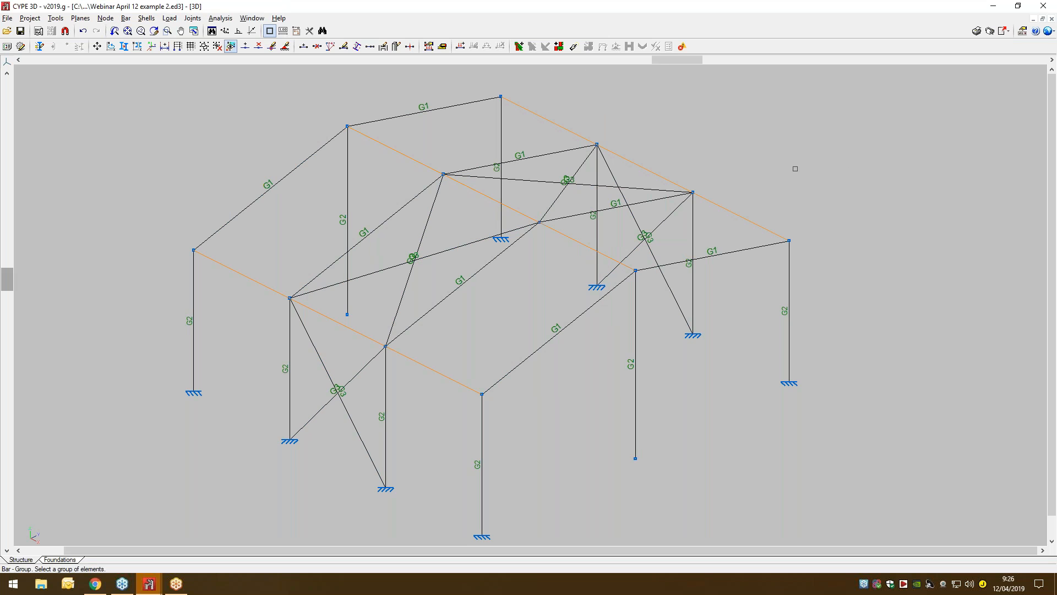
{"action": "right_click", "coordinate": [794, 168]}
{"action": "left_click", "coordinate": [472, 316]}
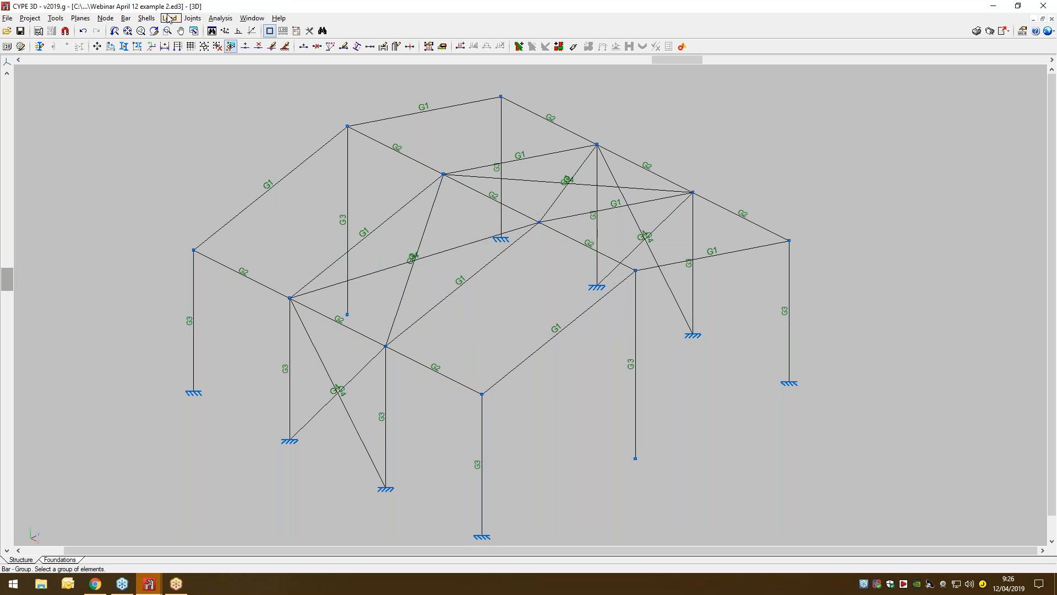
- Describe the column group as simple HE 240 B sections from the HEB series
{"action": "left_click", "coordinate": [122, 19]}
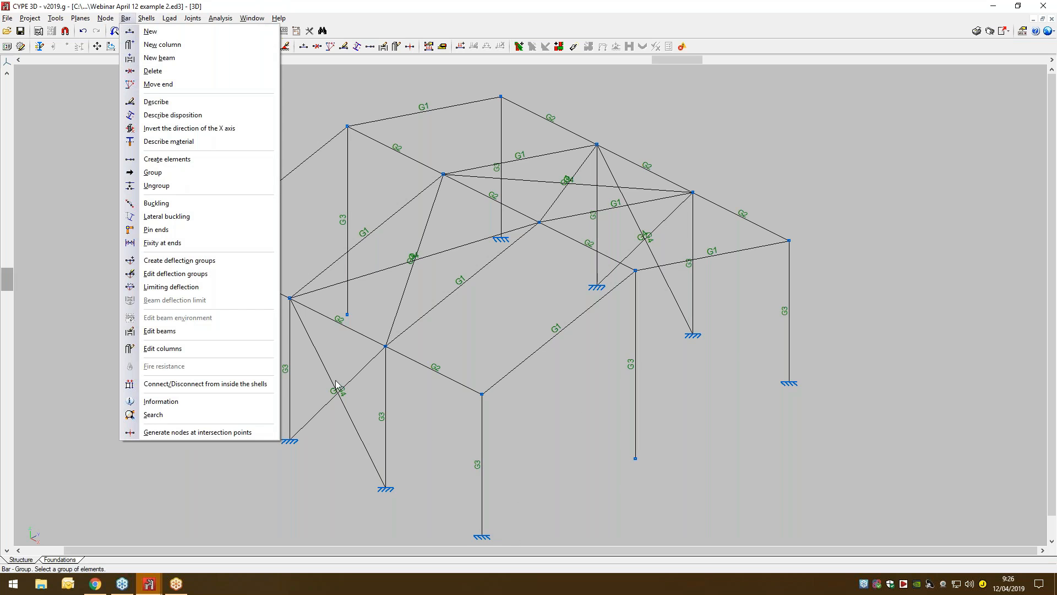
{"action": "left_click", "coordinate": [188, 106]}
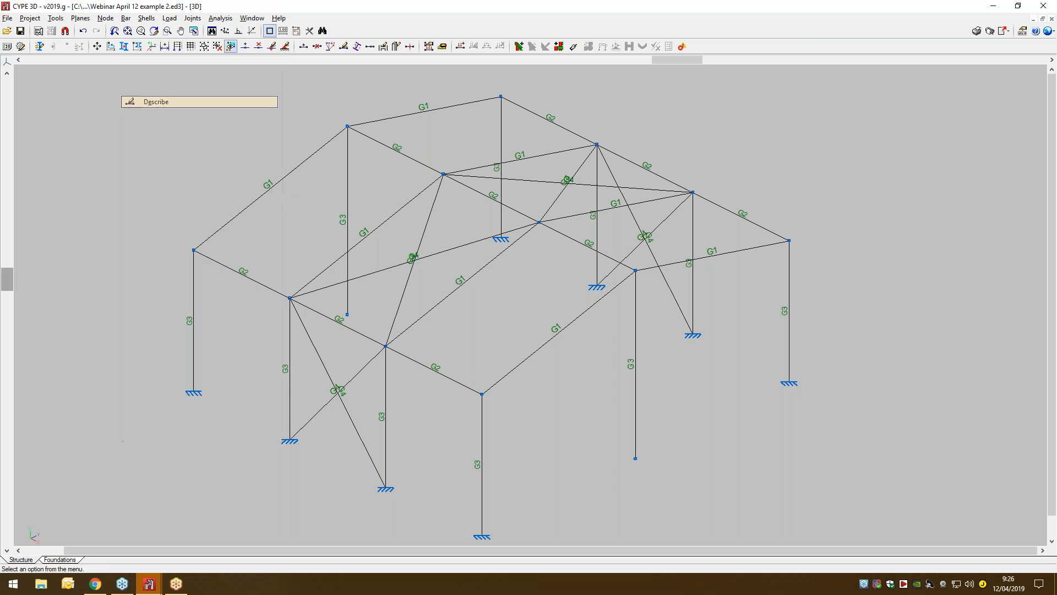
{"action": "left_click", "coordinate": [194, 310]}
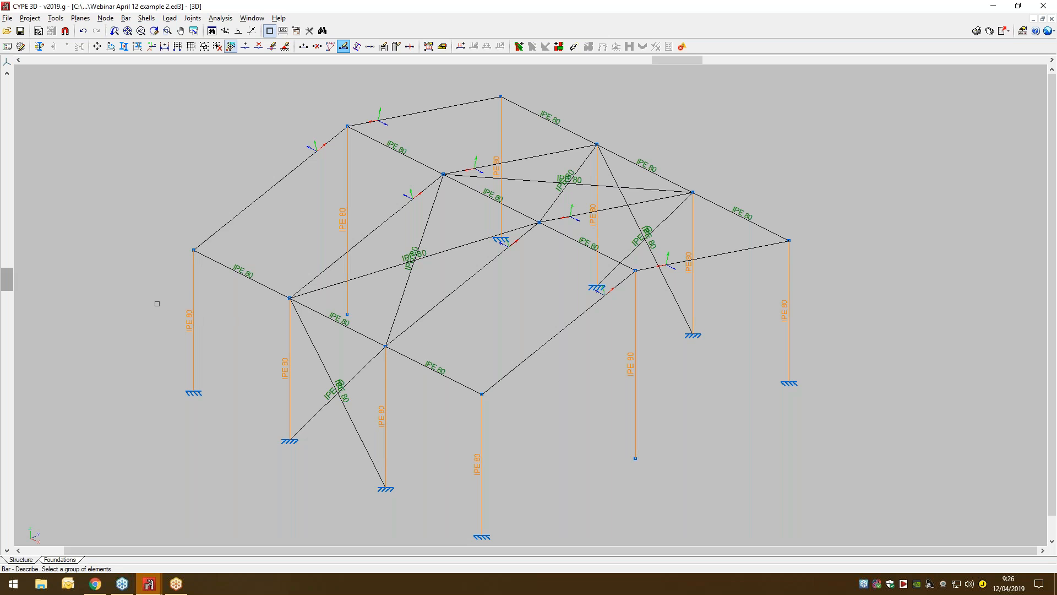
{"action": "right_click", "coordinate": [156, 304]}
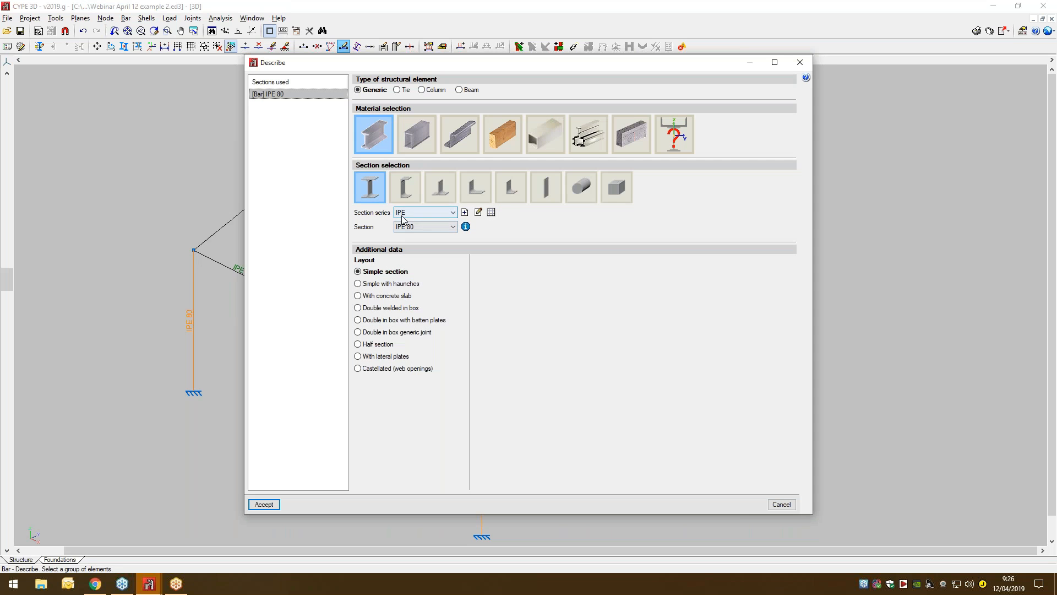
{"action": "left_click", "coordinate": [405, 213]}
{"action": "left_click", "coordinate": [415, 279]}
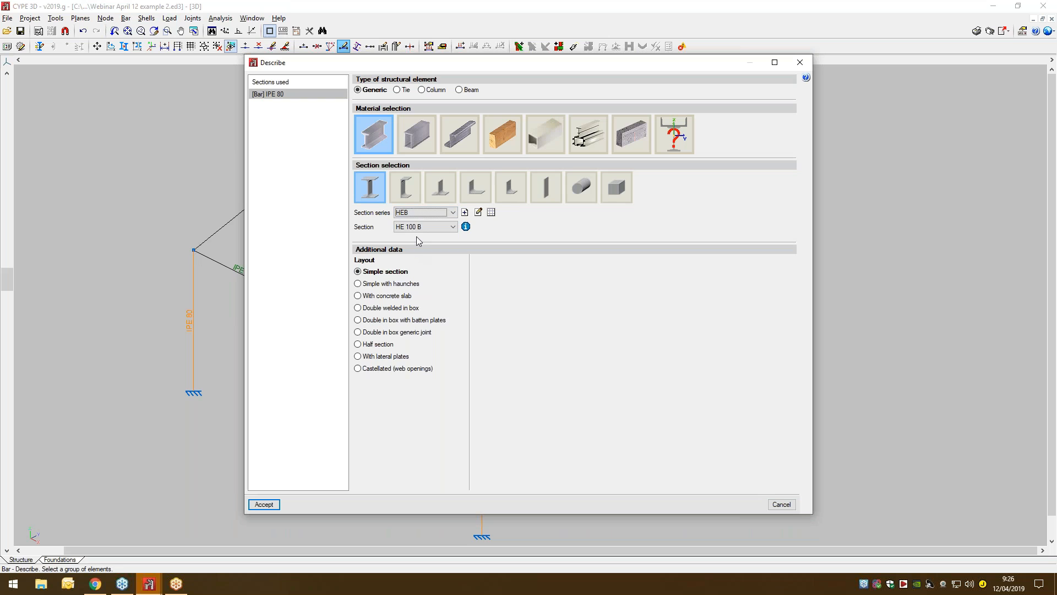
{"action": "left_click", "coordinate": [418, 228]}
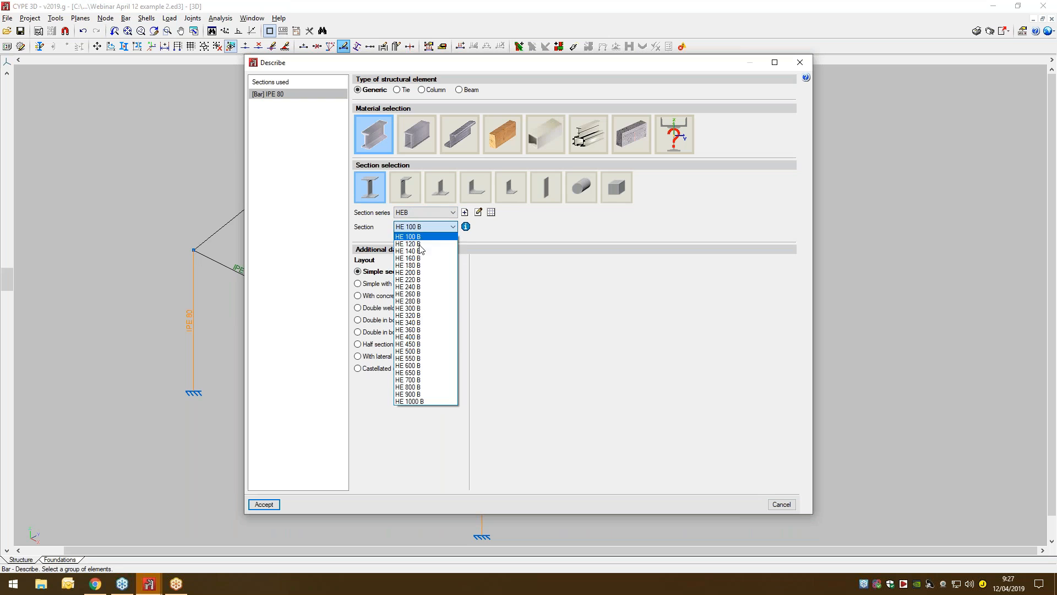
{"action": "left_click", "coordinate": [418, 287]}
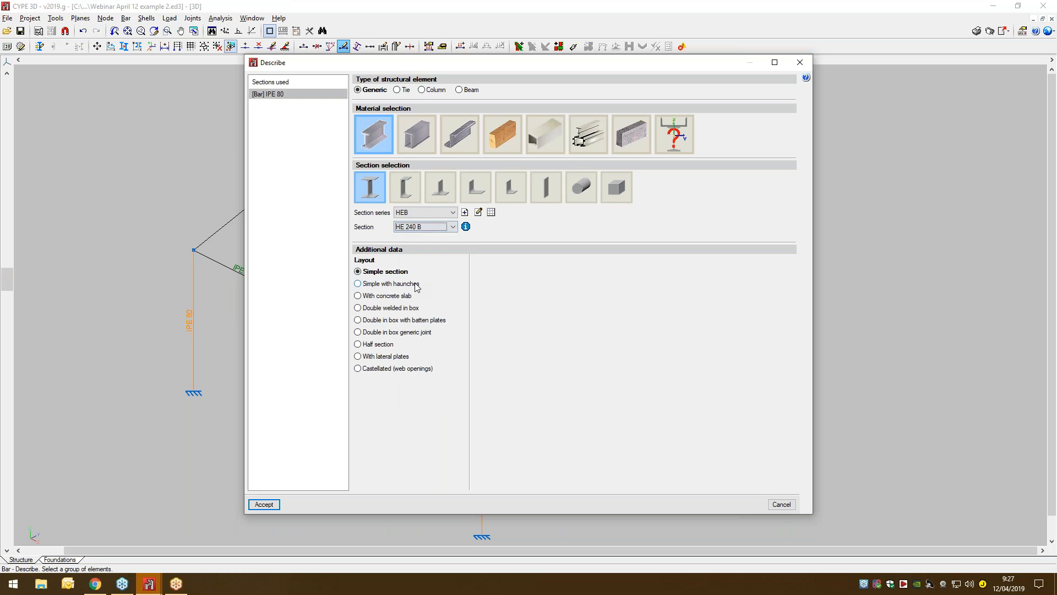
{"action": "left_click", "coordinate": [268, 507]}
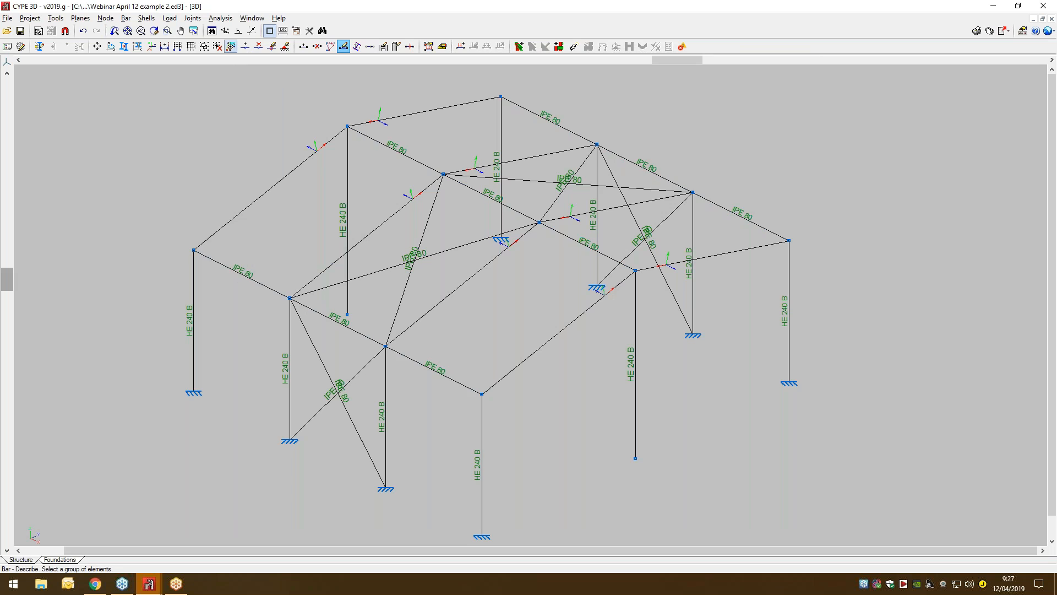
- Assign an IPE 120 section to the group of eaves and ridge bars
{"action": "left_click", "coordinate": [244, 278]}
{"action": "right_click", "coordinate": [219, 181]}
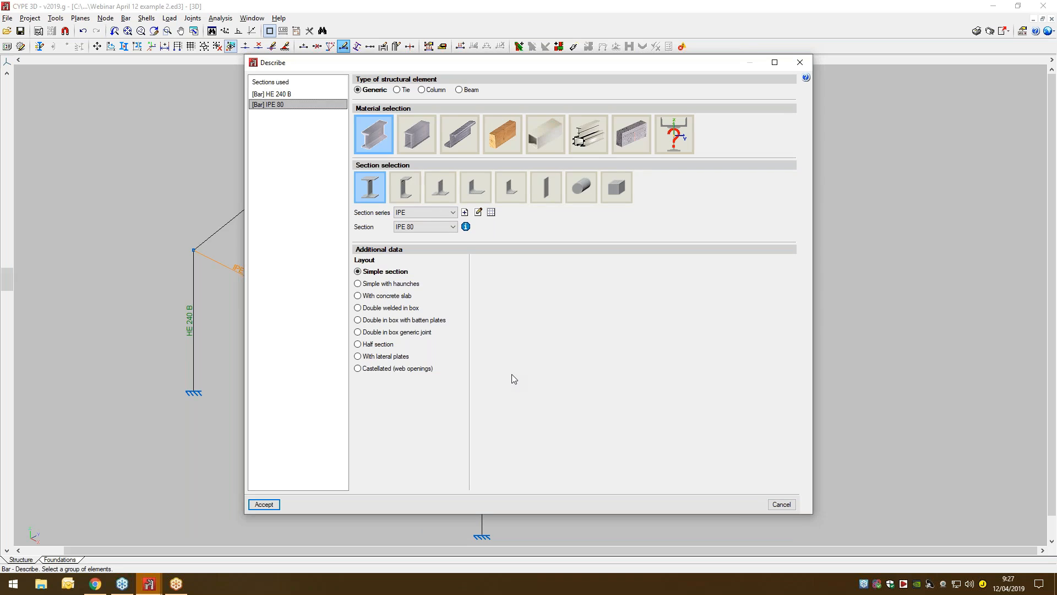
{"action": "left_click", "coordinate": [414, 226]}
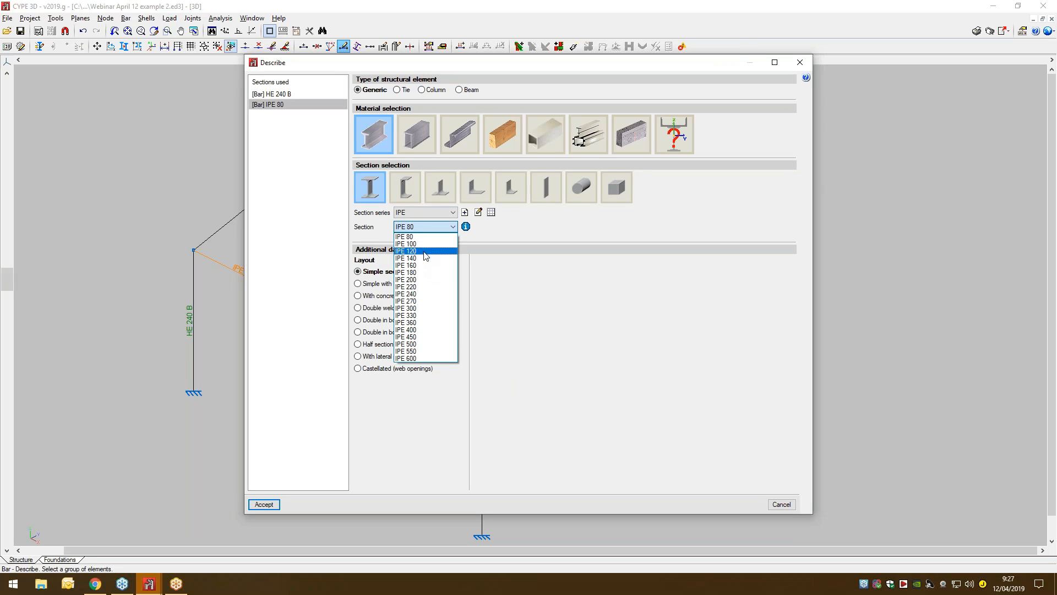
{"action": "left_click", "coordinate": [418, 251]}
{"action": "left_click", "coordinate": [264, 504]}
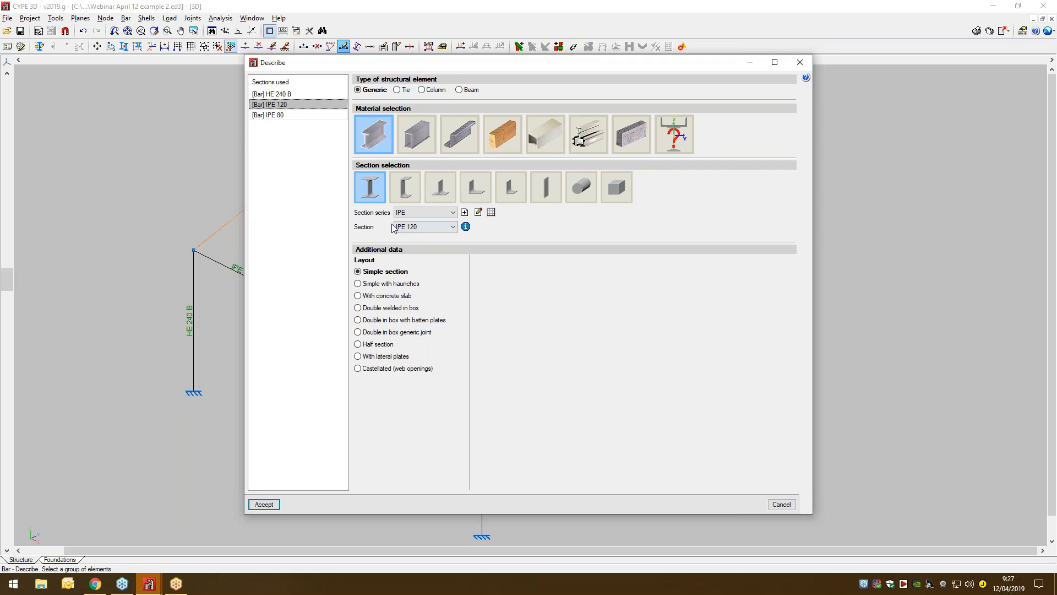
- Set the rafter group to IPE 300, simple with haunches, and enable an initial bottom haunch with its length in metres open for editing
{"action": "left_click", "coordinate": [394, 227]}
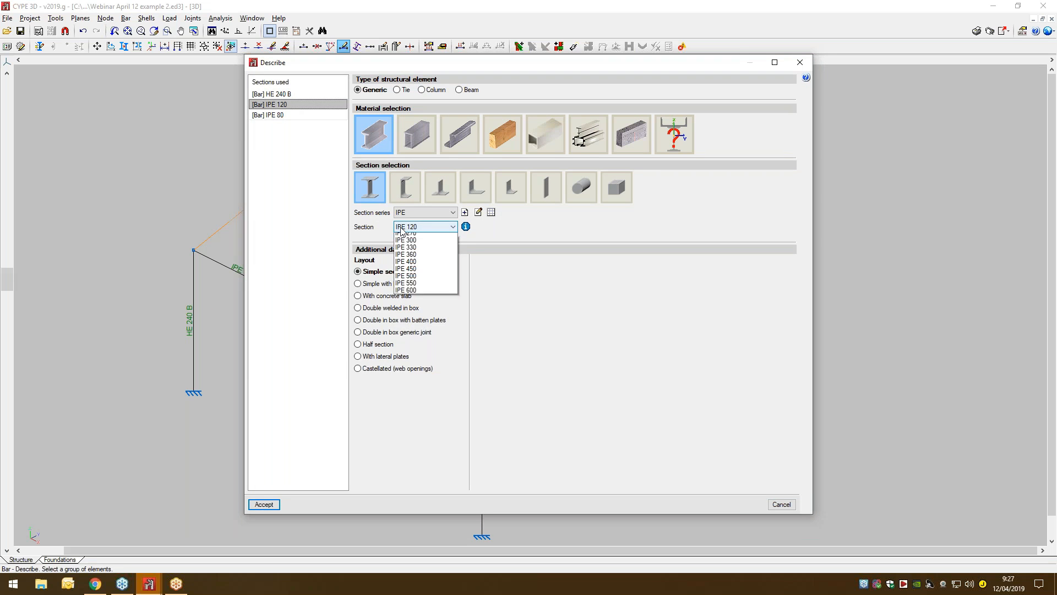
{"action": "left_click", "coordinate": [424, 313]}
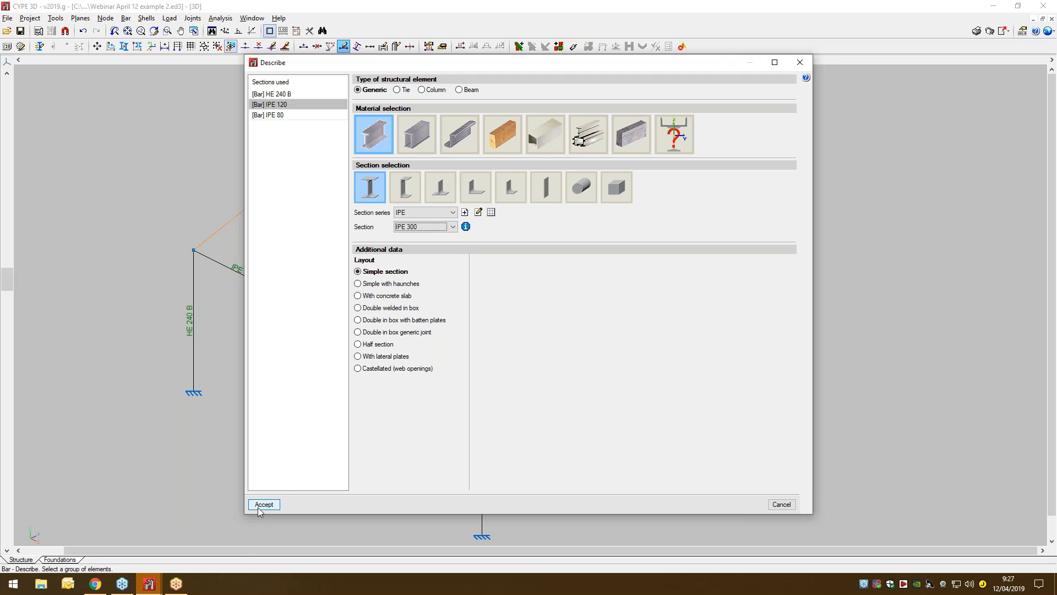
{"action": "left_click", "coordinate": [369, 284]}
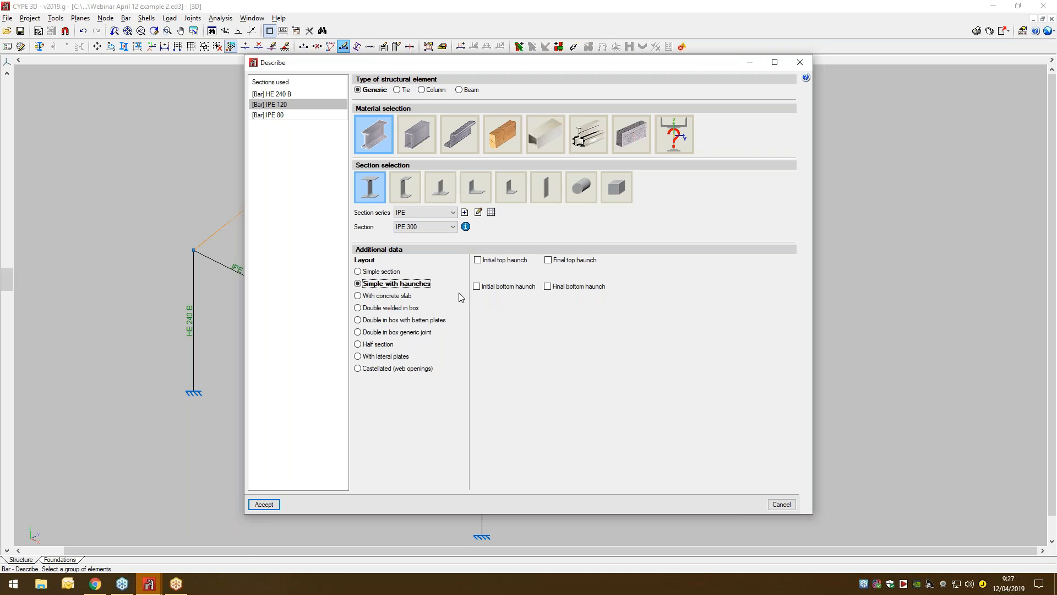
{"action": "left_click", "coordinate": [477, 286]}
{"action": "left_click", "coordinate": [481, 299]}
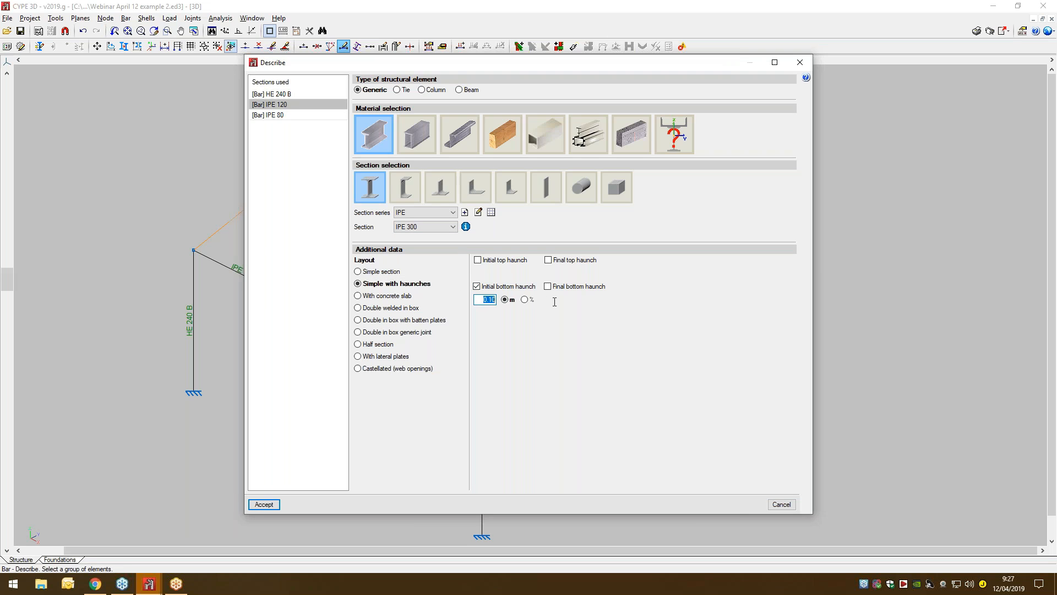
- Assign the IPE 300 section with an initial bottom haunch to the selected rafters
{"action": "left_click", "coordinate": [263, 505]}
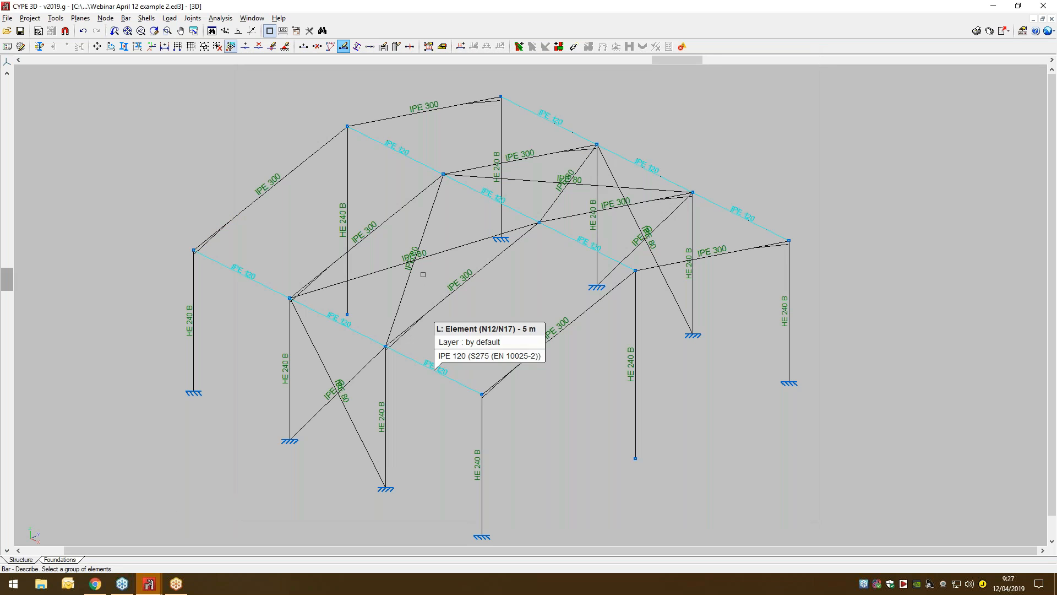
- Describe the selected diagonal bracing bars as ties with the round R 15 section
{"action": "left_click", "coordinate": [393, 268]}
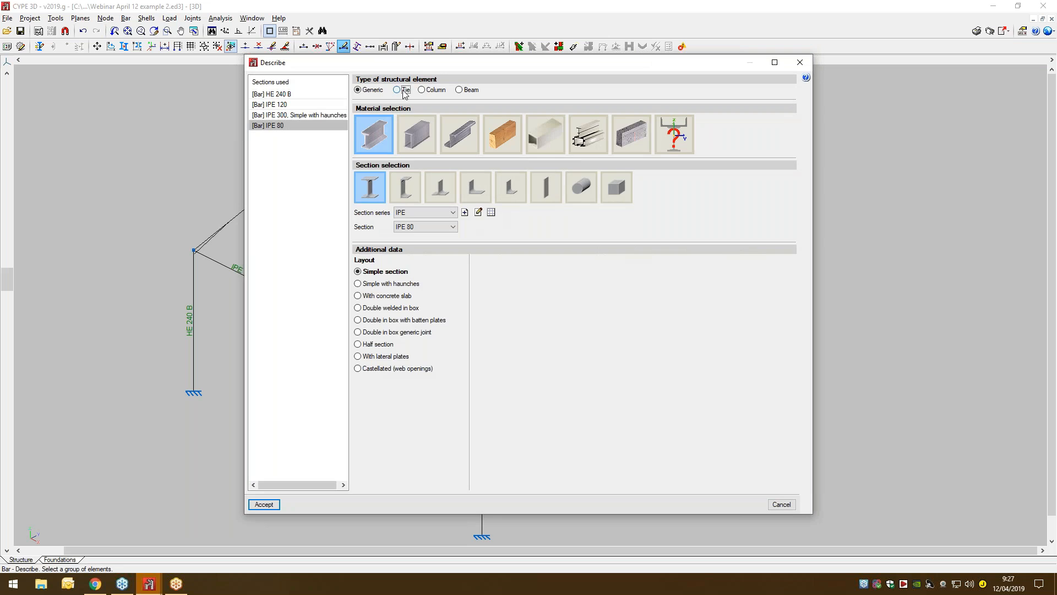
{"action": "left_click", "coordinate": [402, 91]}
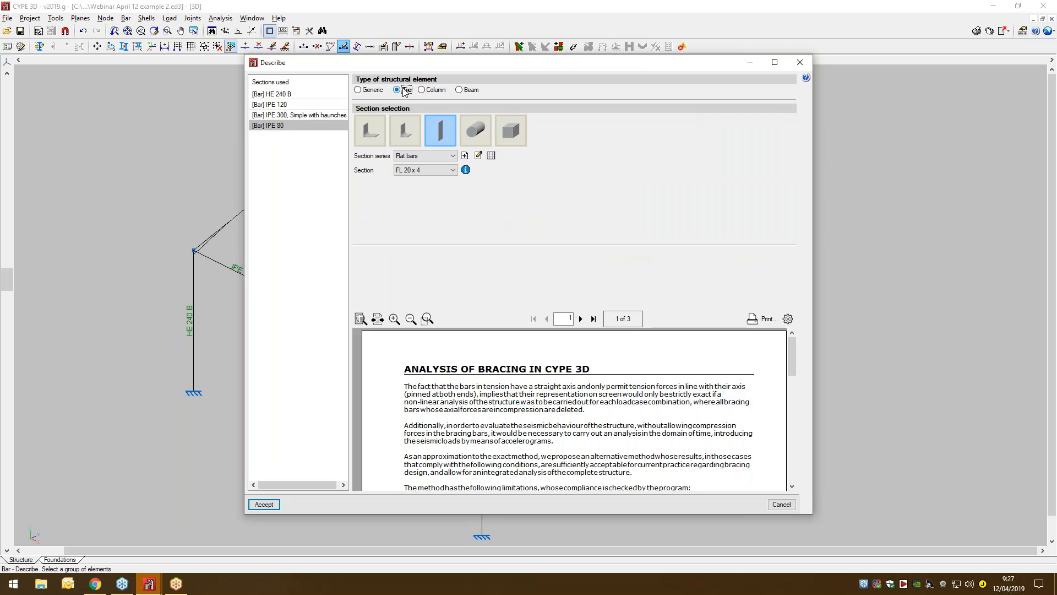
{"action": "left_click", "coordinate": [476, 132]}
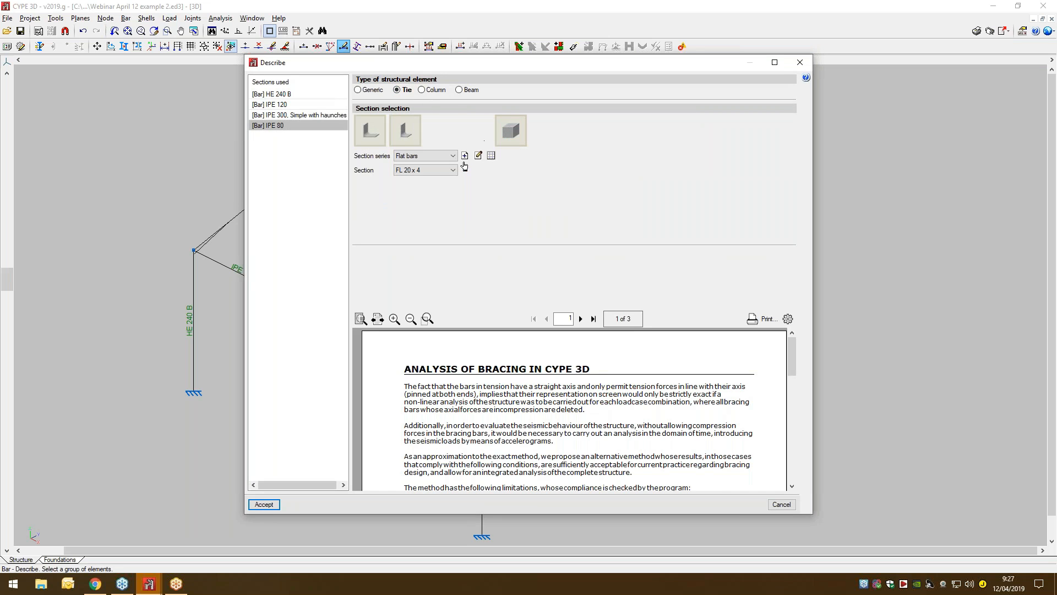
{"action": "left_click", "coordinate": [453, 170]}
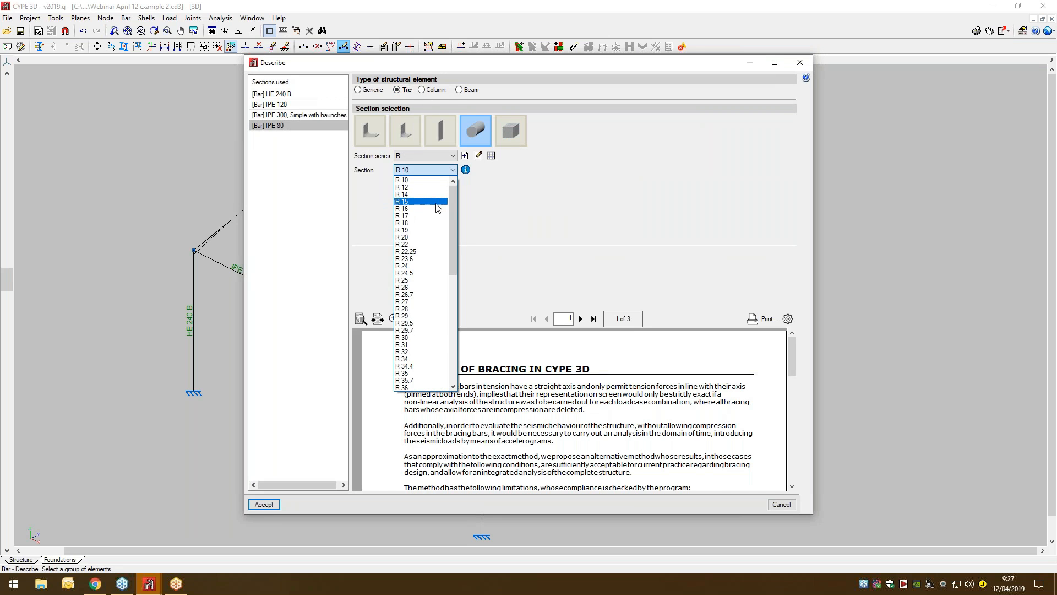
{"action": "left_click", "coordinate": [436, 205]}
{"action": "left_click", "coordinate": [263, 504]}
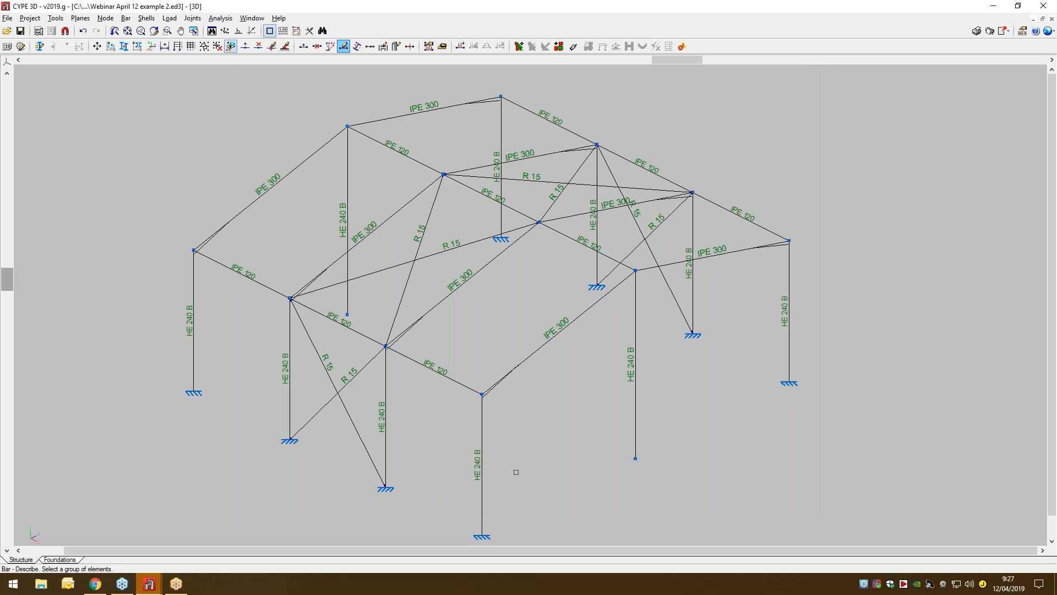
- Apply fully fixed external fixity to the base nodes of the two central gable columns
{"action": "left_click", "coordinate": [105, 19]}
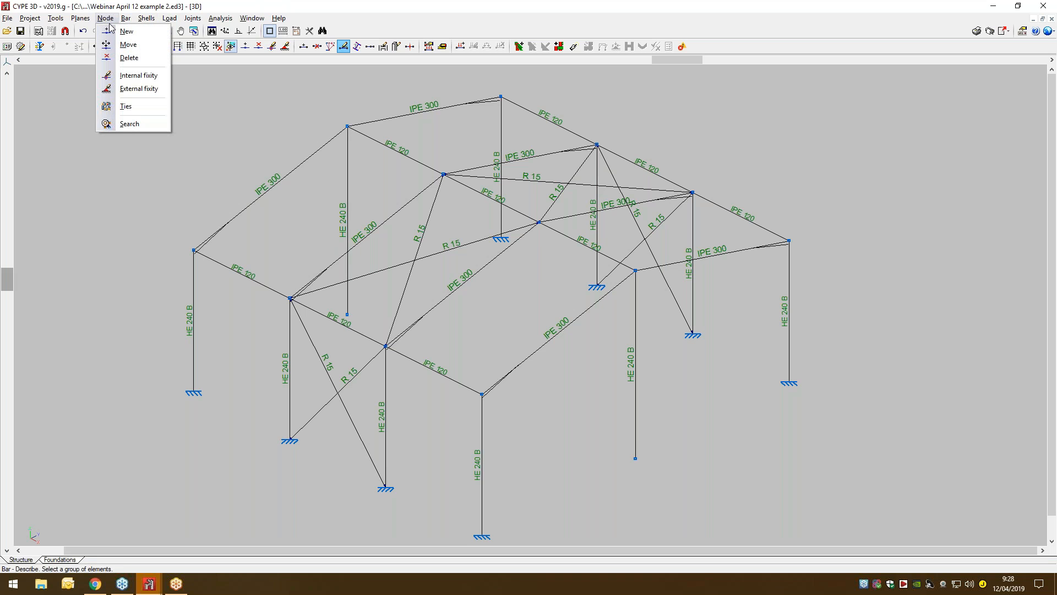
{"action": "left_click", "coordinate": [119, 90]}
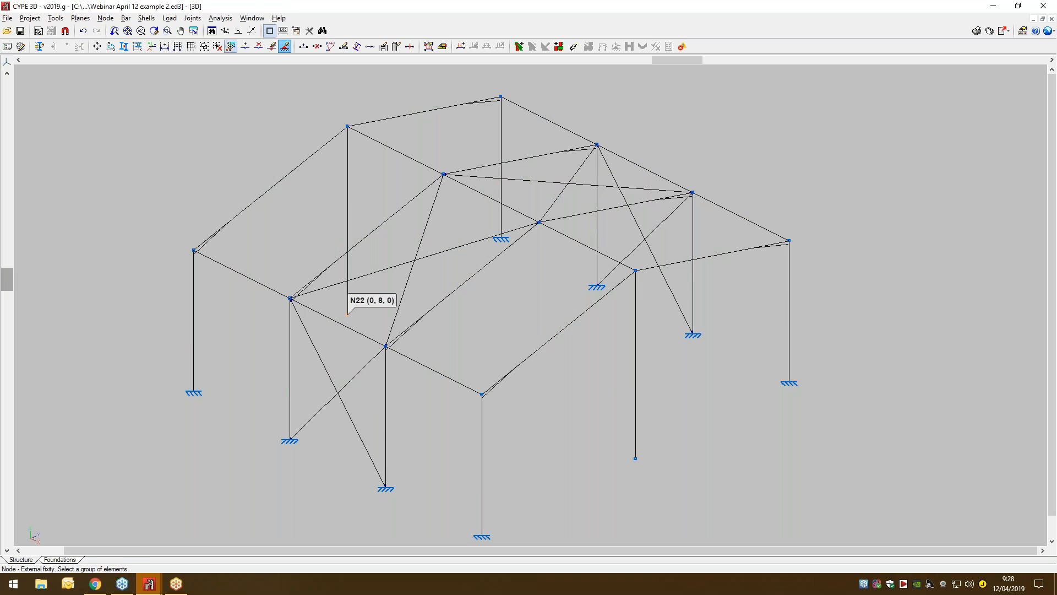
{"action": "left_click", "coordinate": [635, 458]}
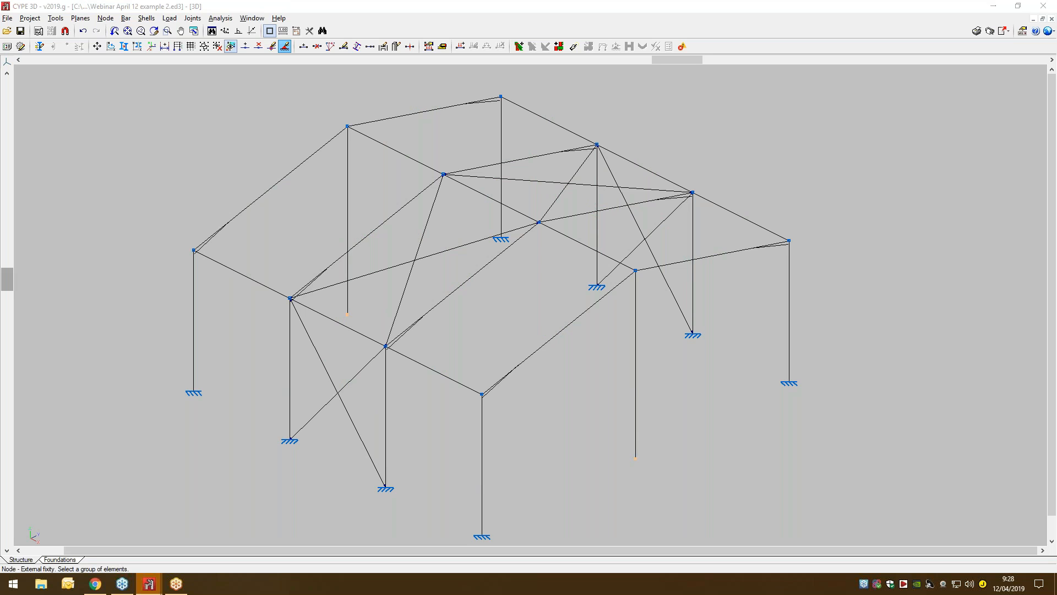
{"action": "right_click", "coordinate": [638, 388]}
{"action": "left_click", "coordinate": [431, 220]}
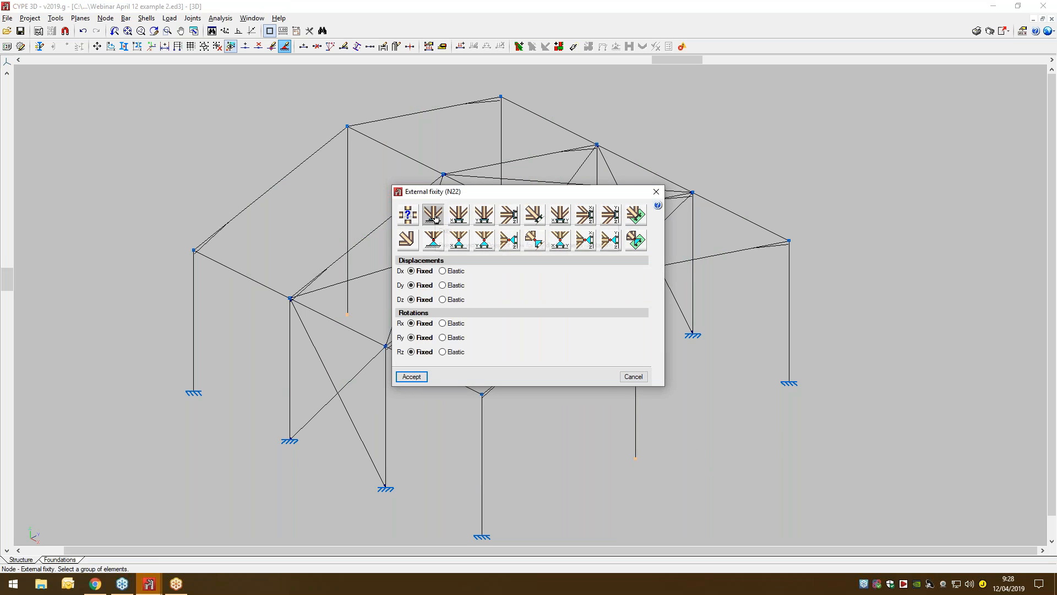
{"action": "left_click", "coordinate": [411, 376]}
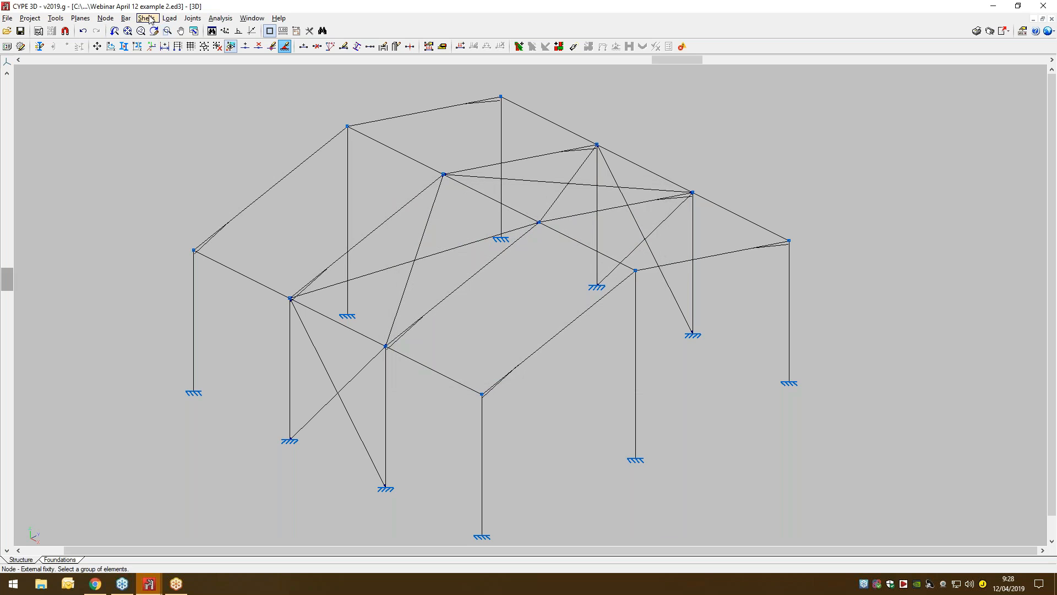
- Pin the ends of the IPE 120 beams along the near eaves
{"action": "left_click", "coordinate": [126, 18]}
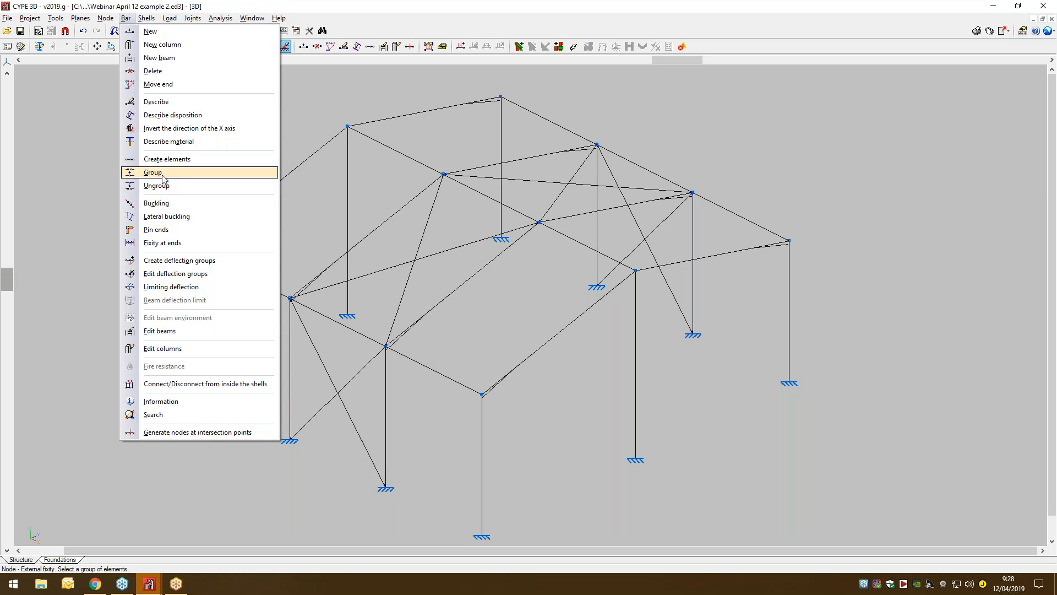
{"action": "left_click", "coordinate": [165, 229]}
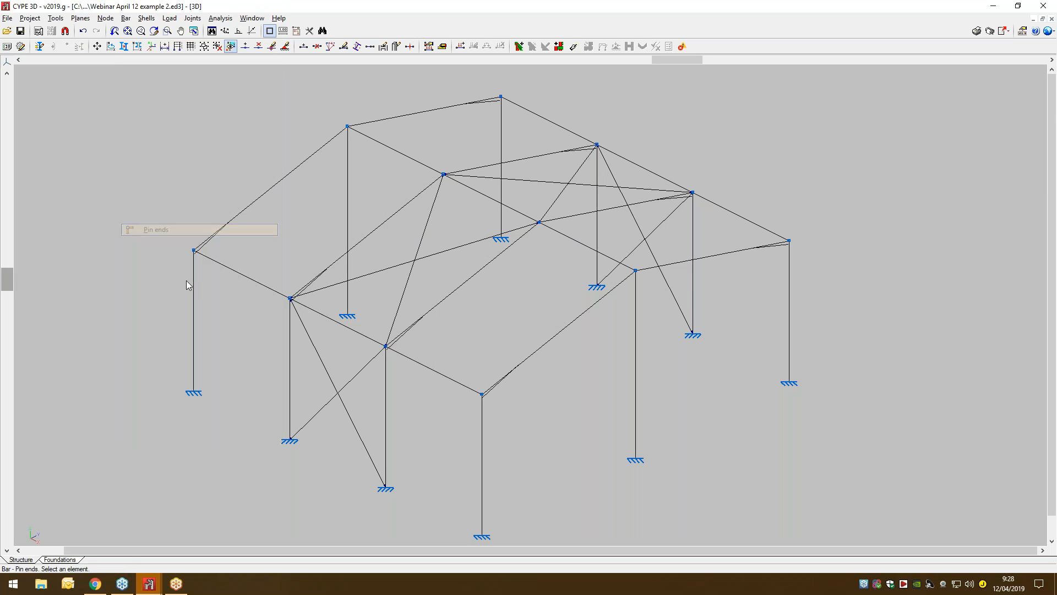
{"action": "scroll", "coordinate": [226, 326], "scroll_direction": "up", "scroll_amount": 4}
{"action": "scroll", "coordinate": [227, 326], "scroll_direction": "up", "scroll_amount": 2}
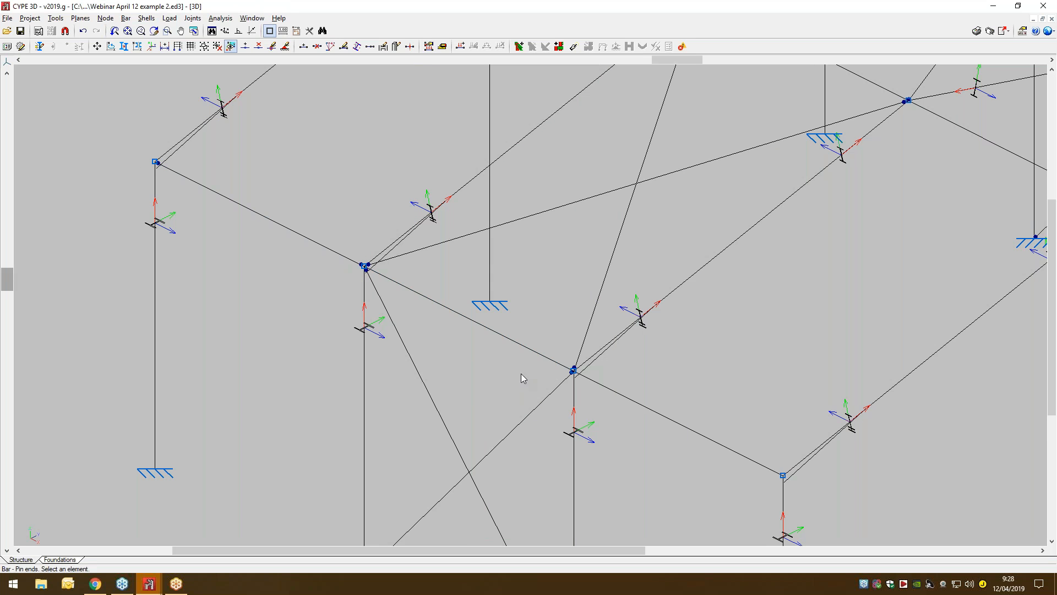
{"action": "left_click", "coordinate": [689, 438]}
- Pin the ends of the IPE 120 beams along the ridge and the far eaves
{"action": "middle_click_drag", "start_coordinate": [970, 221], "coordinate": [744, 415]}
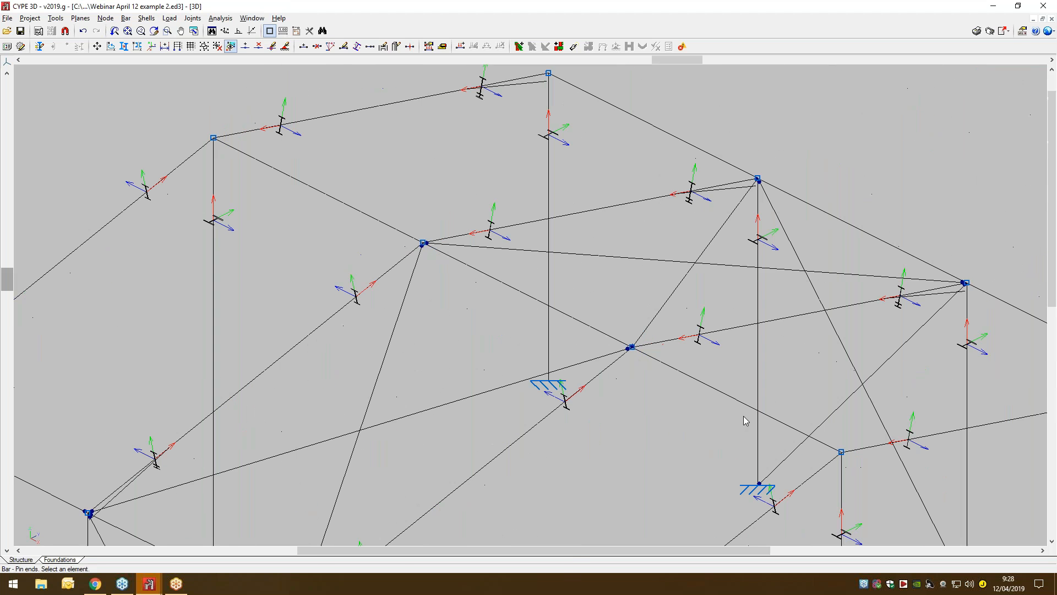
{"action": "left_click", "coordinate": [529, 298]}
{"action": "left_click", "coordinate": [316, 189]}
{"action": "left_click", "coordinate": [657, 118]}
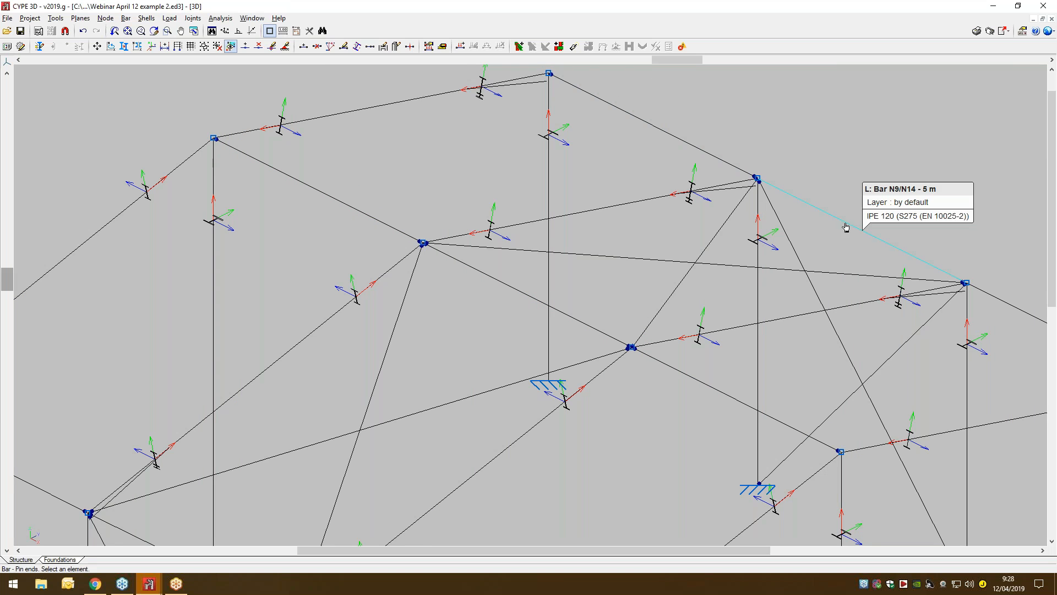
{"action": "left_click", "coordinate": [869, 237]}
{"action": "scroll", "coordinate": [701, 285], "scroll_direction": "right", "scroll_amount": 5}
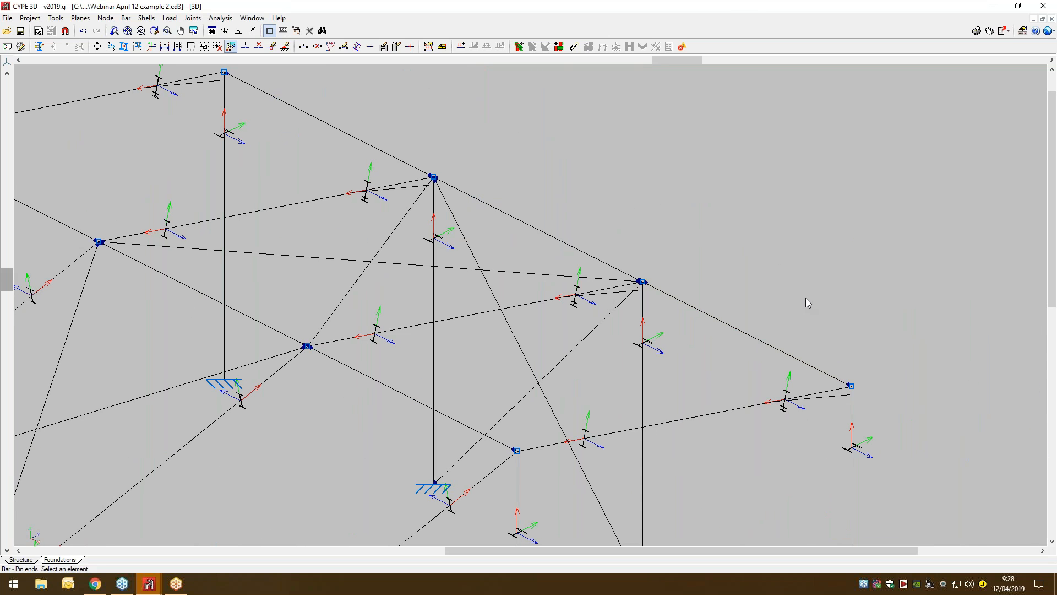
{"action": "scroll", "coordinate": [804, 299], "scroll_direction": "down", "scroll_amount": 2}
{"action": "scroll", "coordinate": [806, 299], "scroll_direction": "down", "scroll_amount": 3}
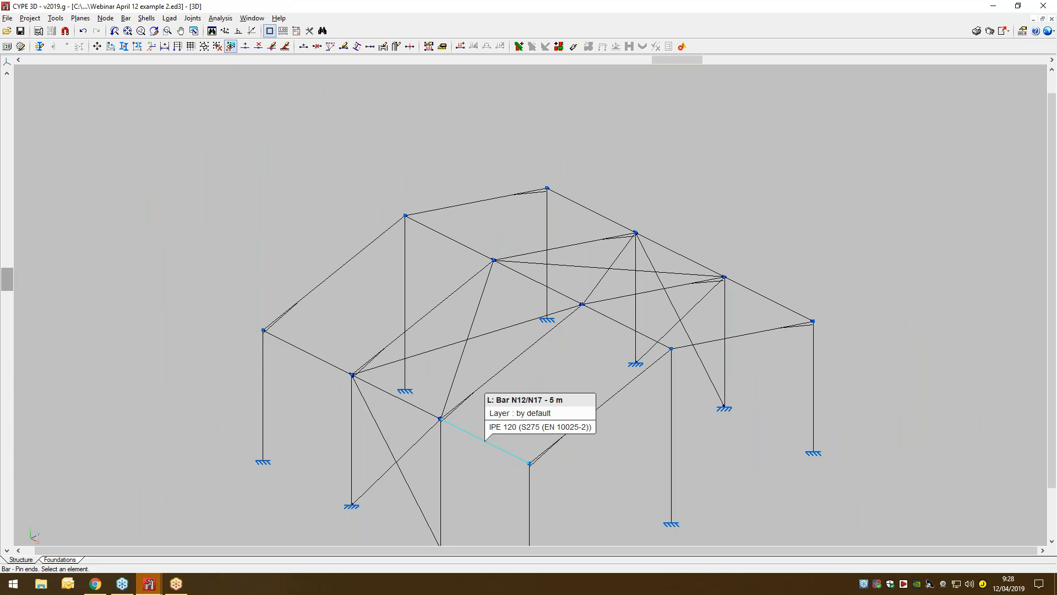
{"action": "middle_click_drag", "start_coordinate": [514, 420], "coordinate": [477, 339]}
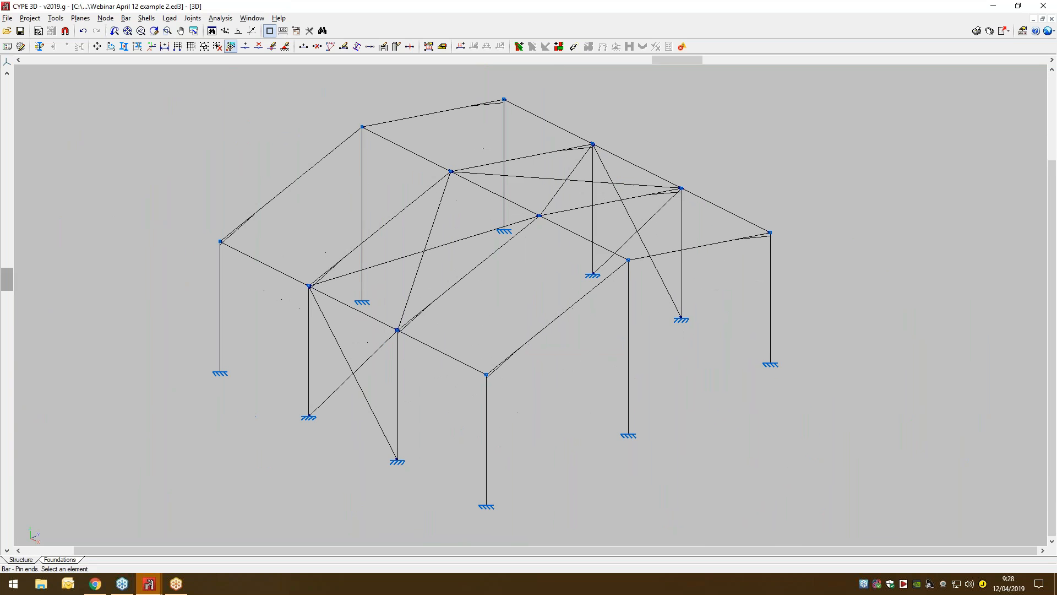
- Inspect the complete structure in the 3D view, including its haunches and bracing, and close the view
{"action": "left_click", "coordinate": [54, 18]}
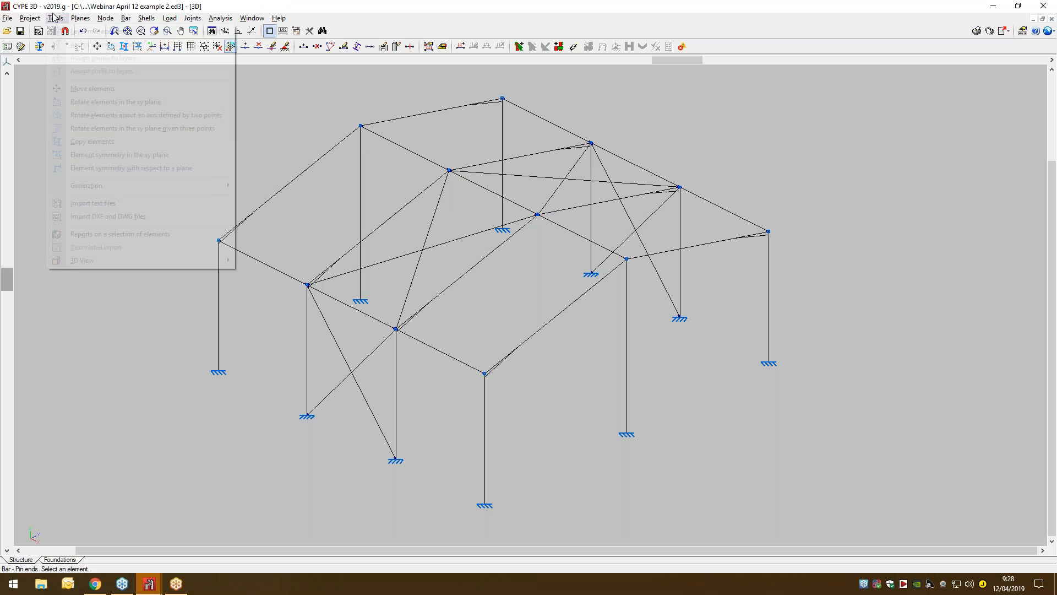
{"action": "mouse_move", "coordinate": [93, 262]}
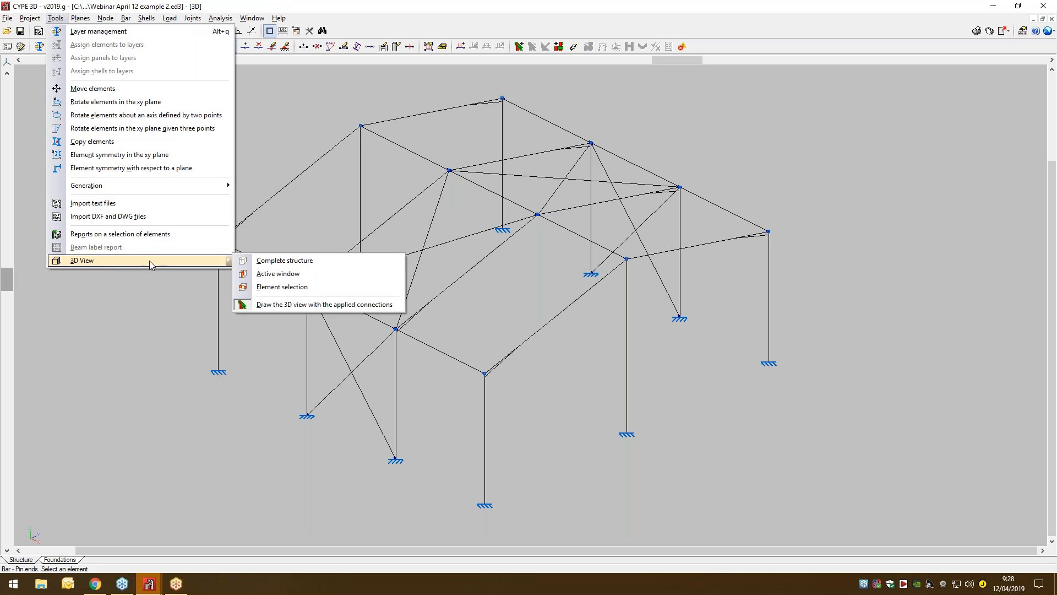
{"action": "left_click", "coordinate": [249, 262]}
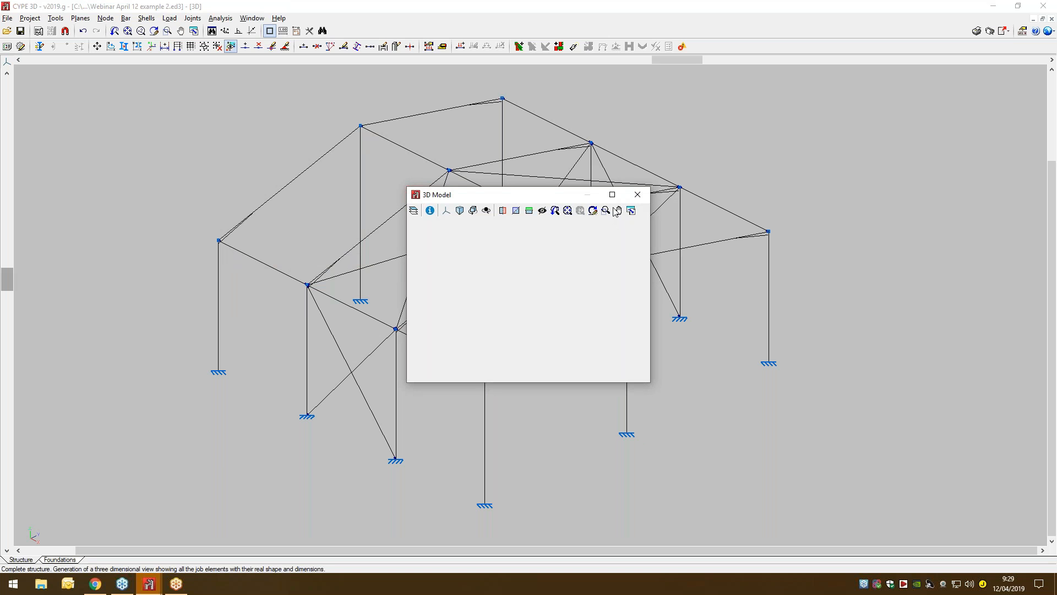
{"action": "left_click", "coordinate": [612, 194]}
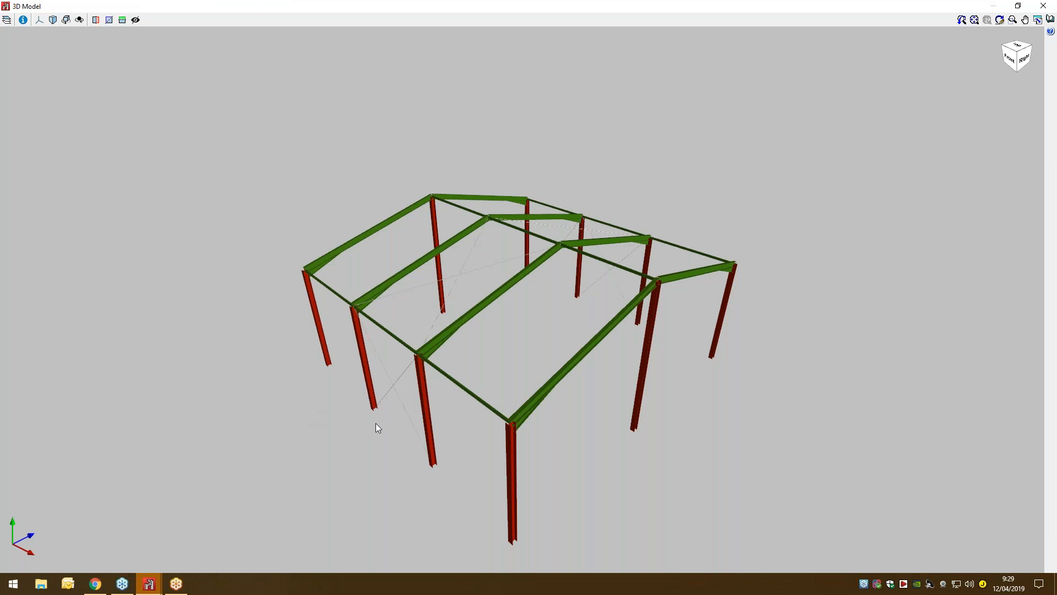
{"action": "scroll", "coordinate": [442, 480], "scroll_direction": "up", "scroll_amount": 2}
{"action": "scroll", "coordinate": [569, 490], "scroll_direction": "up", "scroll_amount": 3}
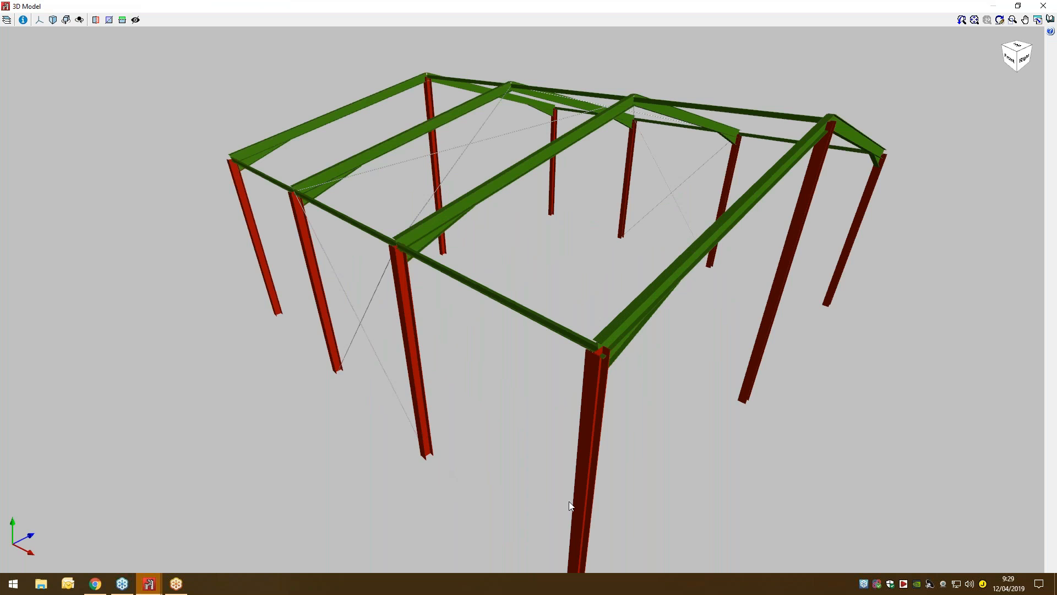
{"action": "middle_click_drag", "start_coordinate": [496, 452], "coordinate": [859, 451]}
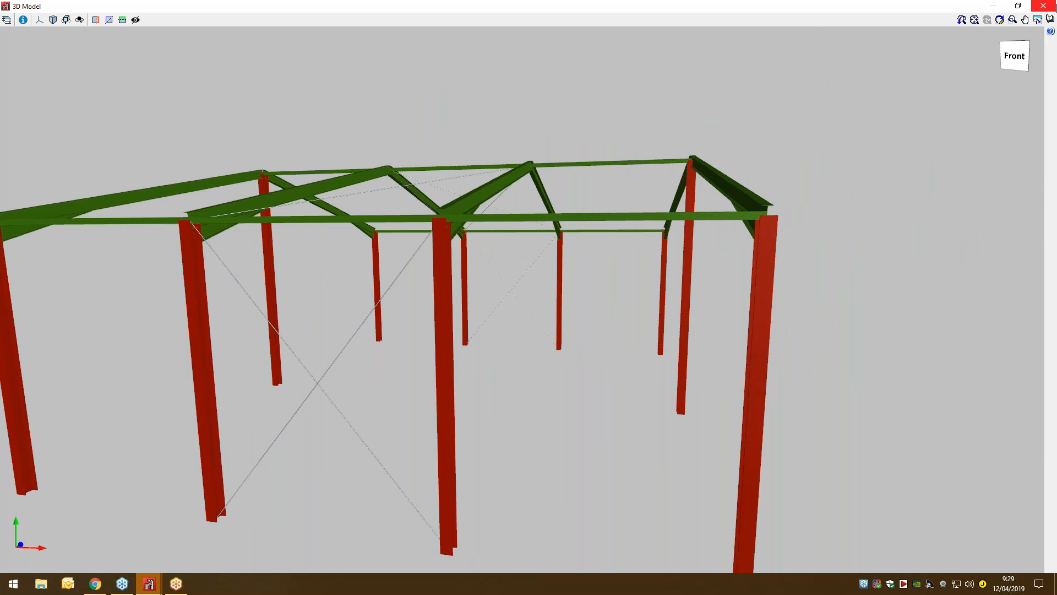
{"action": "left_click", "coordinate": [1043, 6]}
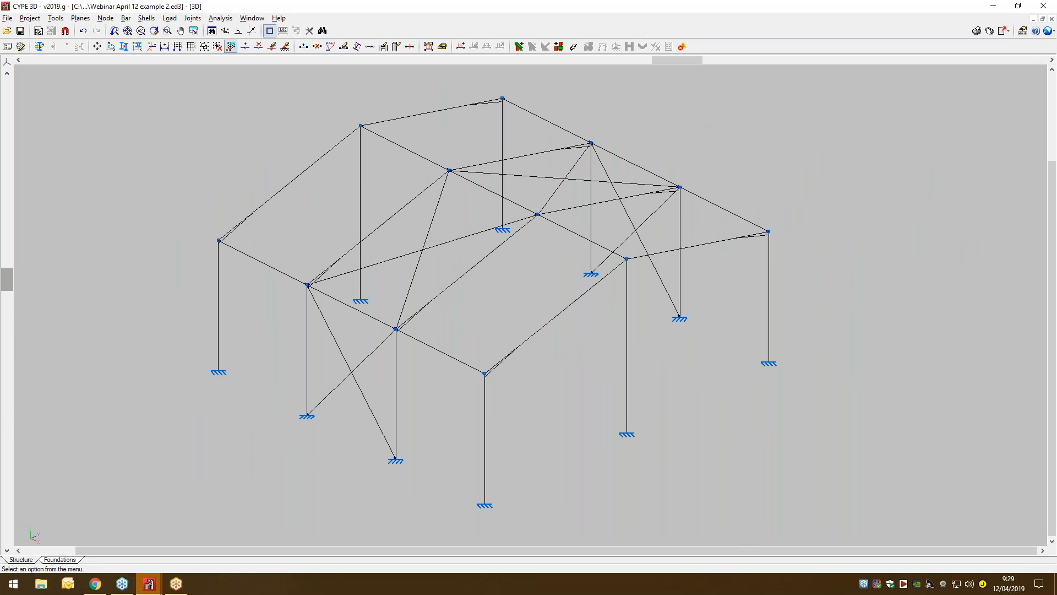
- Place single-start reinforced concrete footings of the first type under the four columns of the upper row in the foundation plan
{"action": "left_click", "coordinate": [64, 559]}
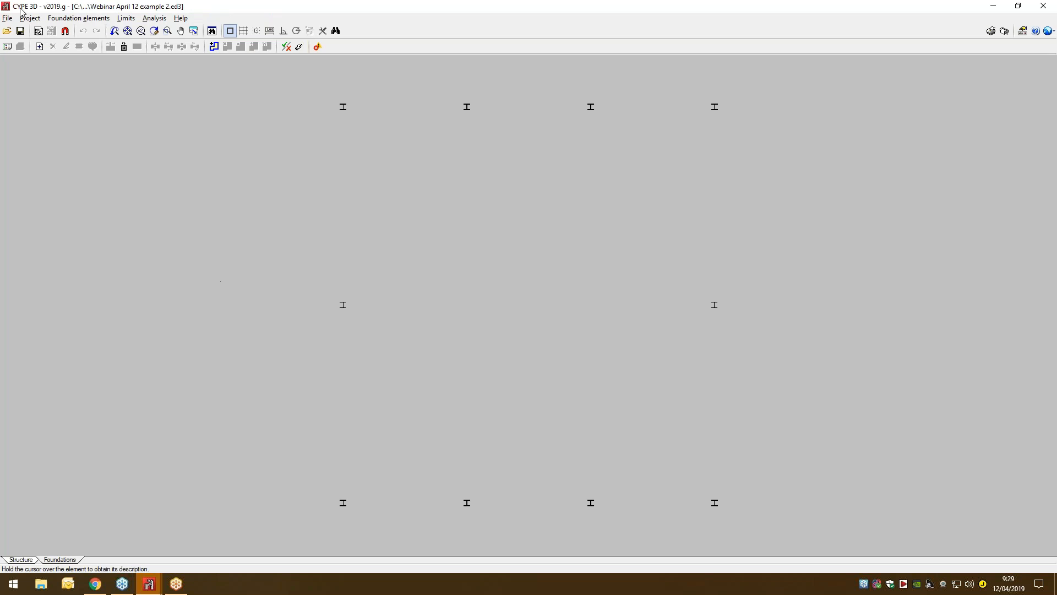
{"action": "left_click", "coordinate": [58, 18]}
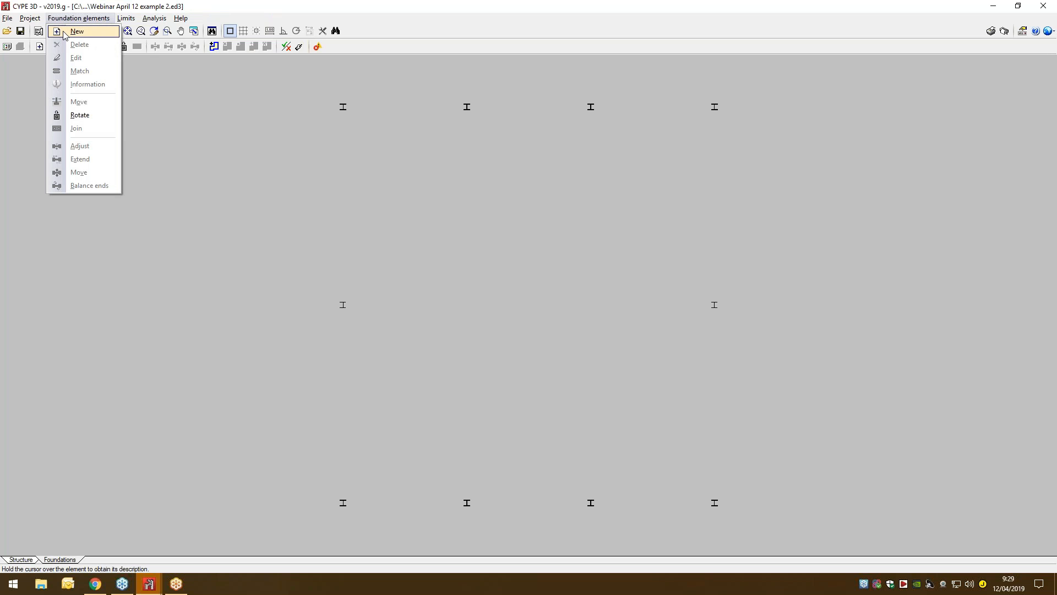
{"action": "left_click", "coordinate": [77, 32]}
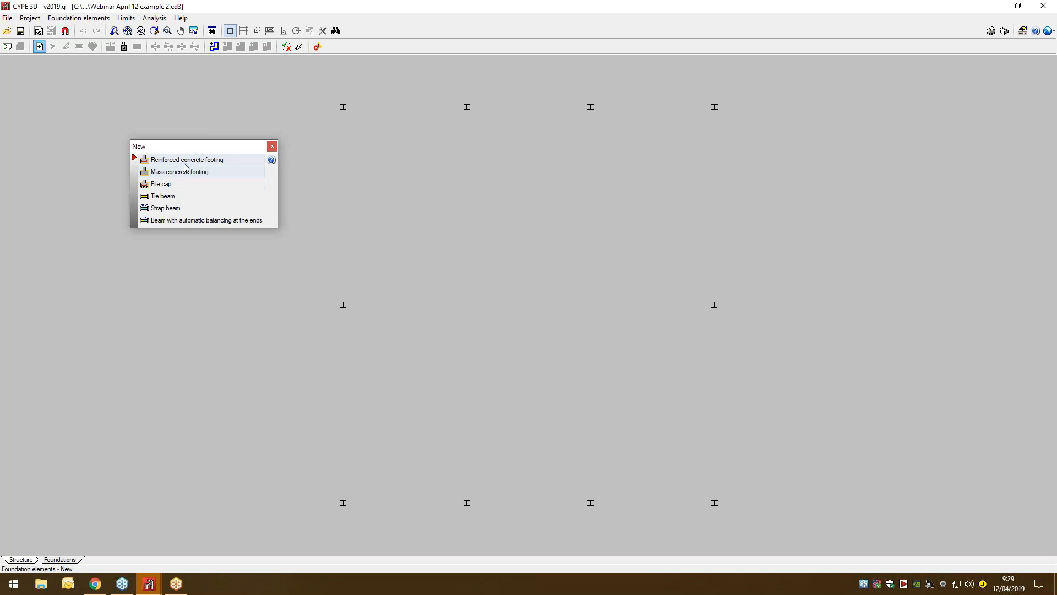
{"action": "left_click", "coordinate": [185, 163]}
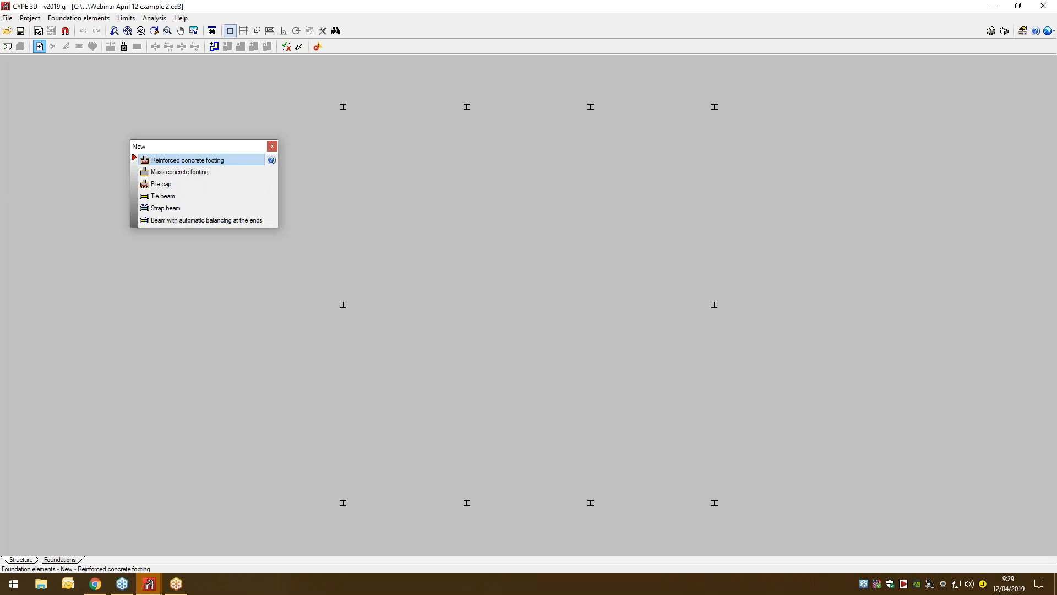
{"action": "left_click", "coordinate": [451, 304]}
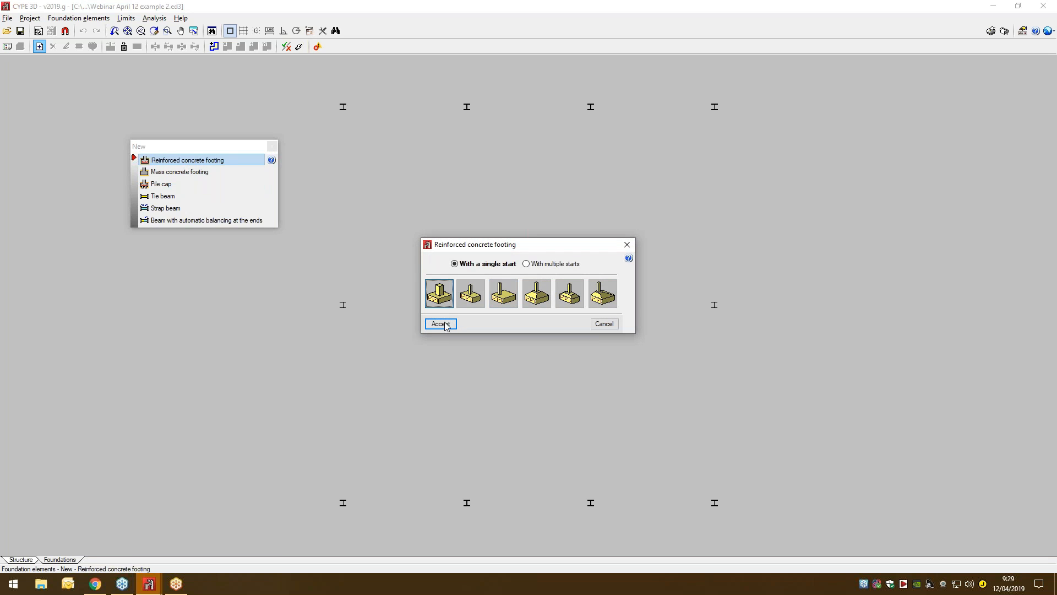
{"action": "left_click", "coordinate": [440, 323]}
{"action": "left_click", "coordinate": [343, 106]}
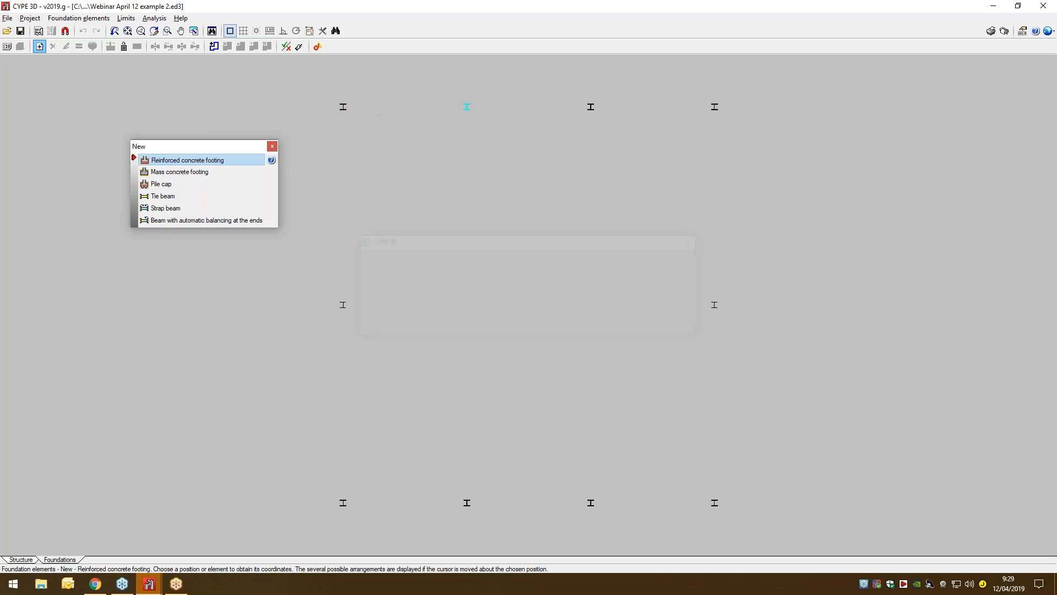
{"action": "left_click", "coordinate": [466, 106]}
{"action": "left_click", "coordinate": [584, 106]}
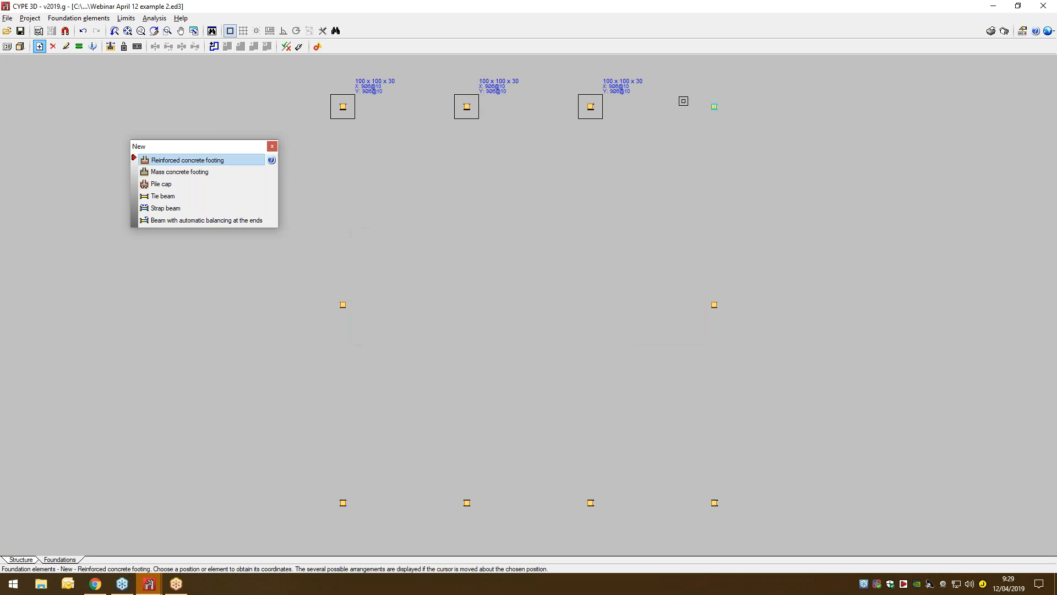
{"action": "left_click", "coordinate": [714, 106]}
- Place the same reinforced concrete footings under the two middle end columns and the four columns of the lower row
{"action": "left_click", "coordinate": [714, 305]}
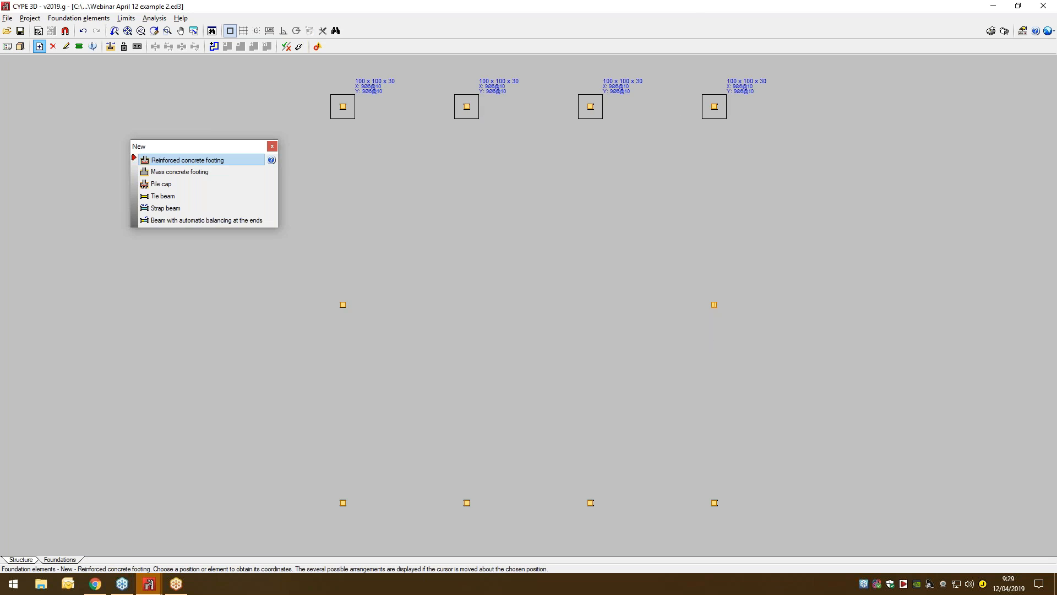
{"action": "left_click", "coordinate": [713, 501]}
{"action": "left_click", "coordinate": [590, 502]}
{"action": "left_click", "coordinate": [467, 503]}
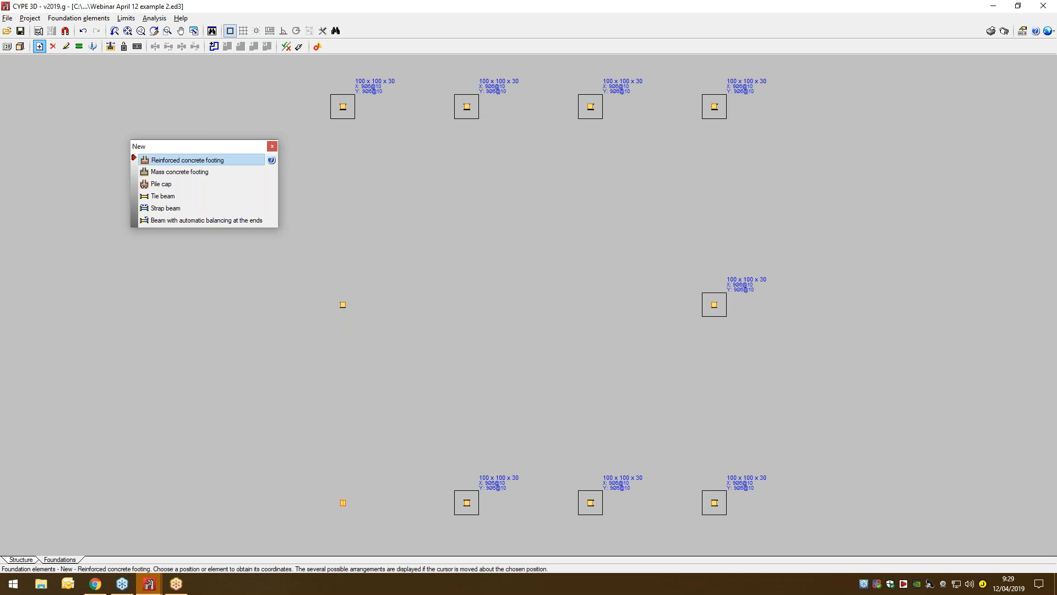
{"action": "left_click", "coordinate": [342, 502]}
{"action": "left_click", "coordinate": [343, 304]}
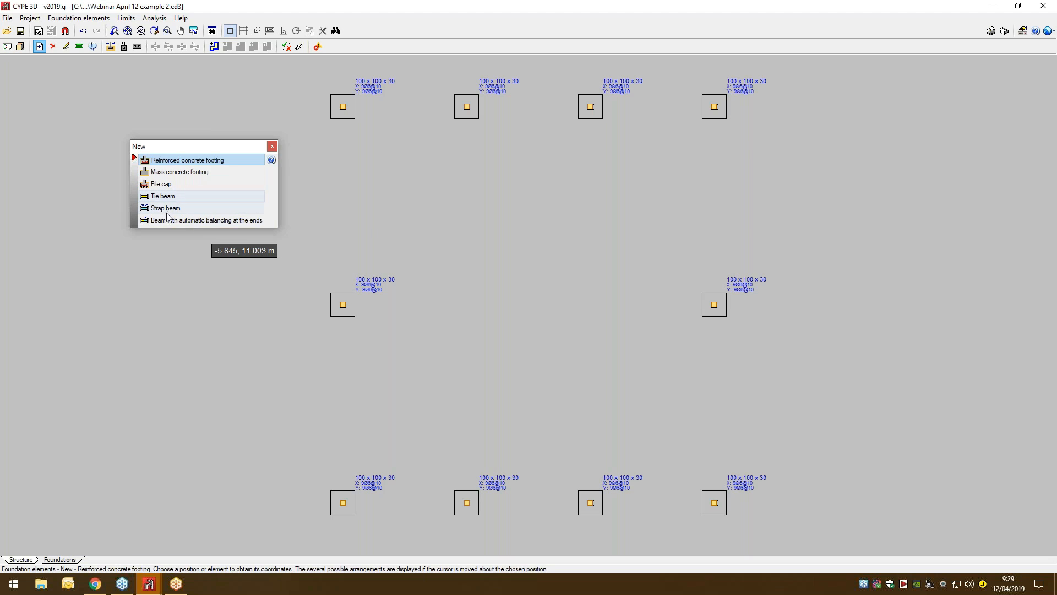
- Connect the footings around the whole perimeter with C.1 40x40 tie beams
{"action": "left_click", "coordinate": [190, 196]}
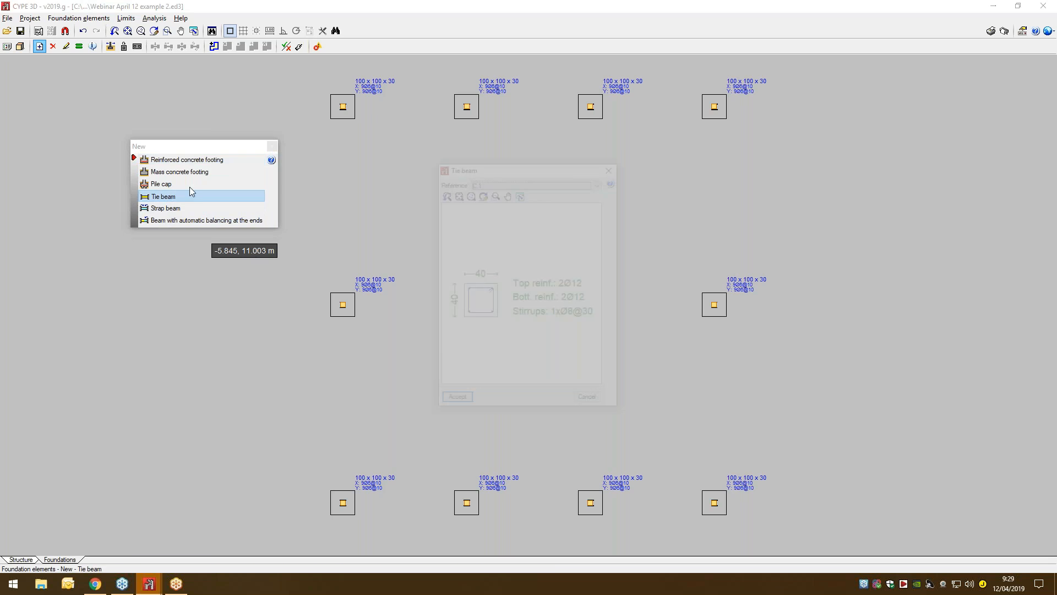
{"action": "left_click", "coordinate": [463, 399]}
{"action": "left_click", "coordinate": [342, 106]}
{"action": "left_click", "coordinate": [704, 107]}
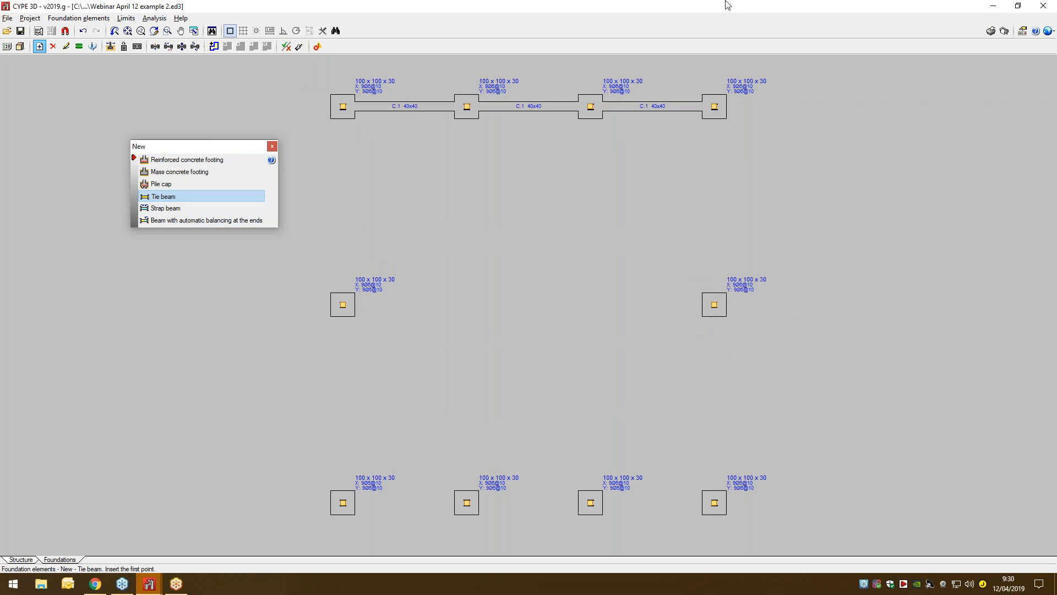
{"action": "left_click", "coordinate": [714, 104]}
{"action": "left_click", "coordinate": [714, 502]}
{"action": "left_click", "coordinate": [714, 502]}
{"action": "left_click", "coordinate": [342, 502]}
{"action": "left_click", "coordinate": [343, 502]}
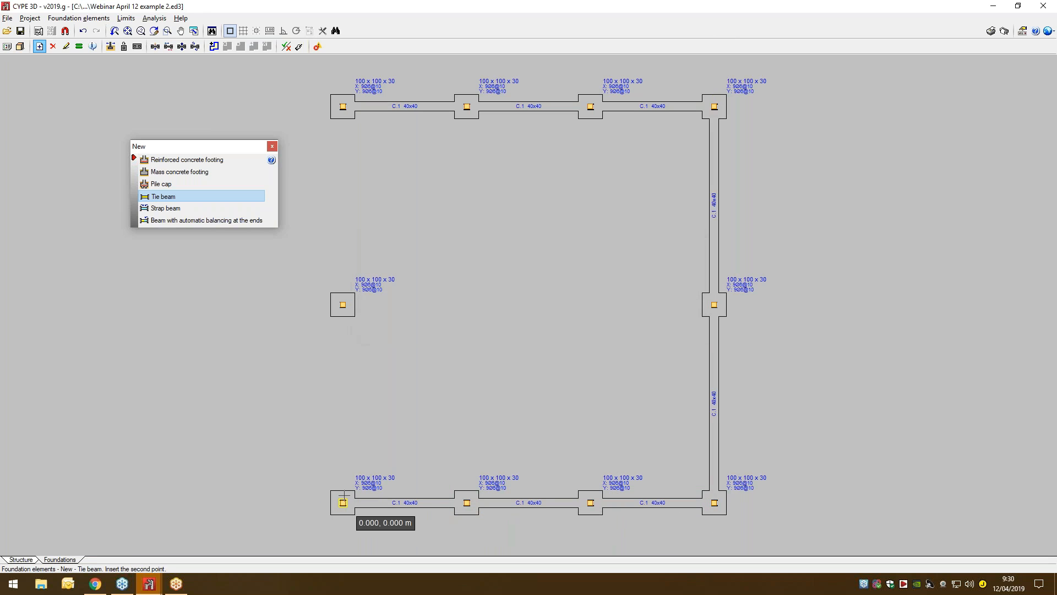
{"action": "left_click", "coordinate": [342, 107]}
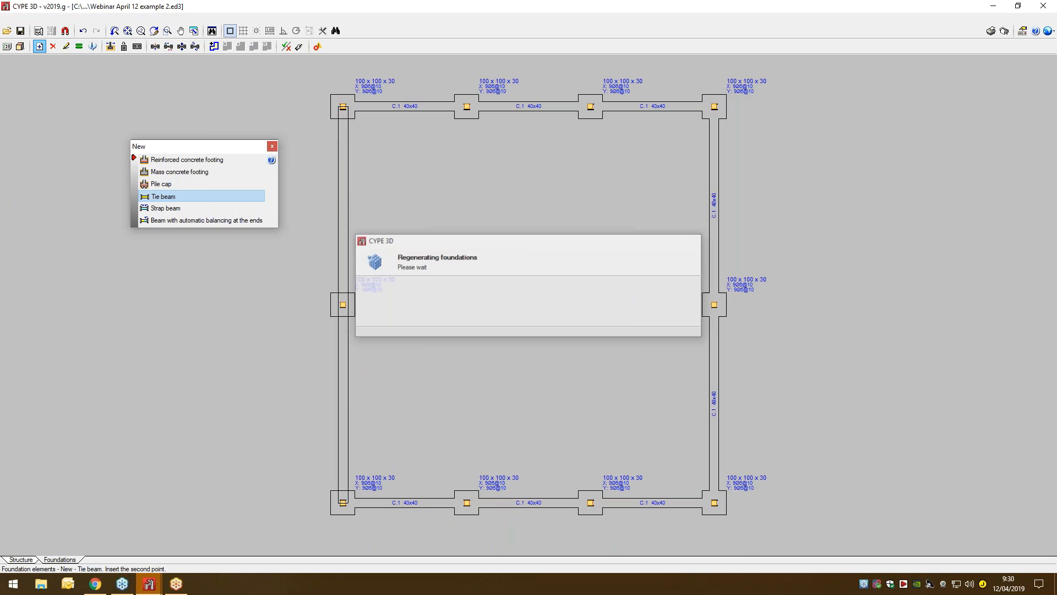
{"action": "left_click", "coordinate": [272, 146]}
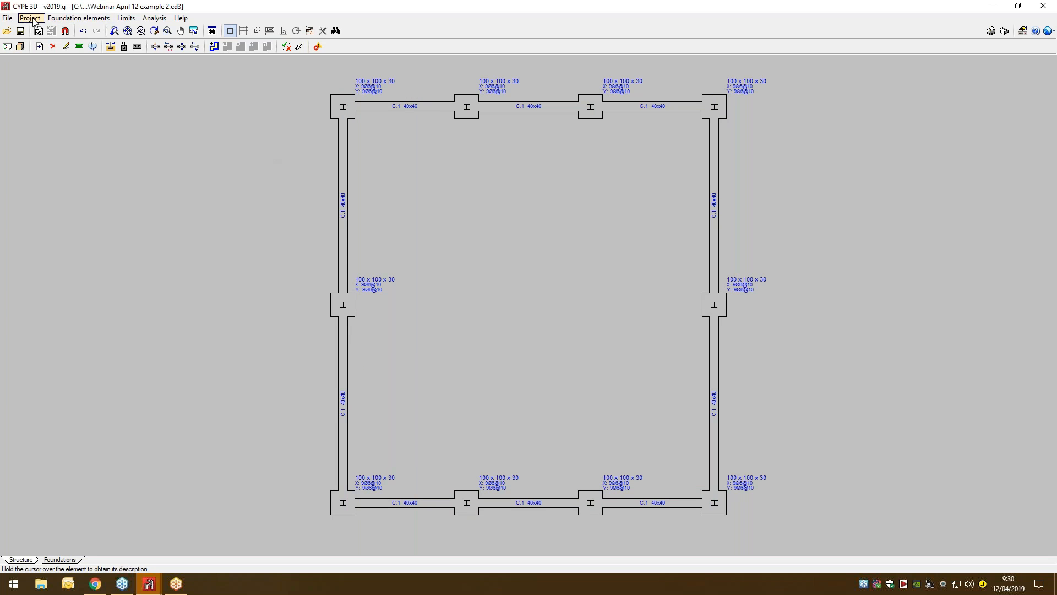
- Inspect the structure with its foundations in the 3D model, expand the foundation element list, and close the view
{"action": "left_click", "coordinate": [20, 47]}
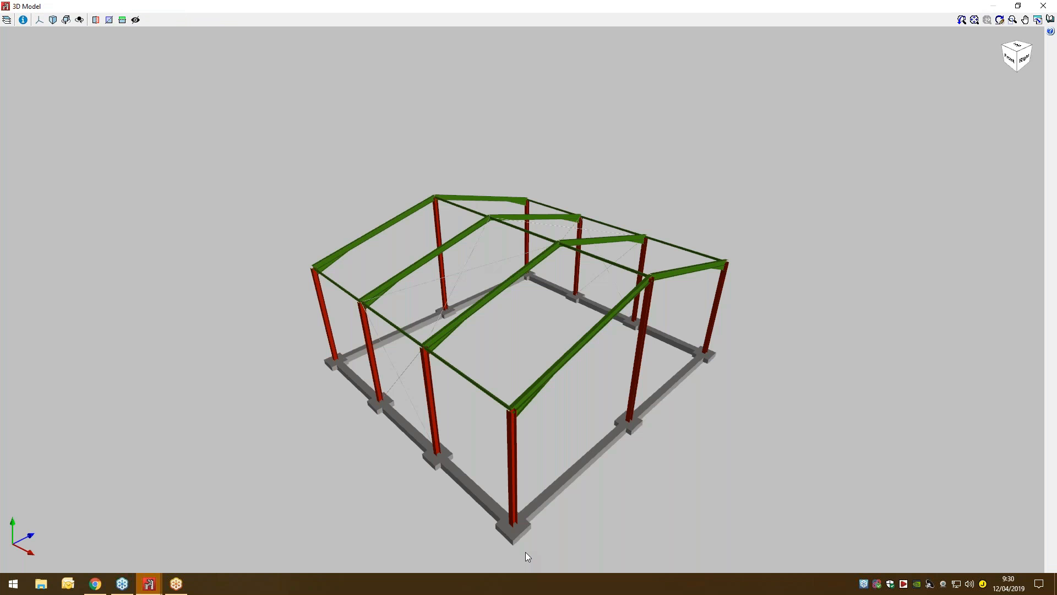
{"action": "left_click_drag", "start_coordinate": [582, 494], "coordinate": [569, 413]}
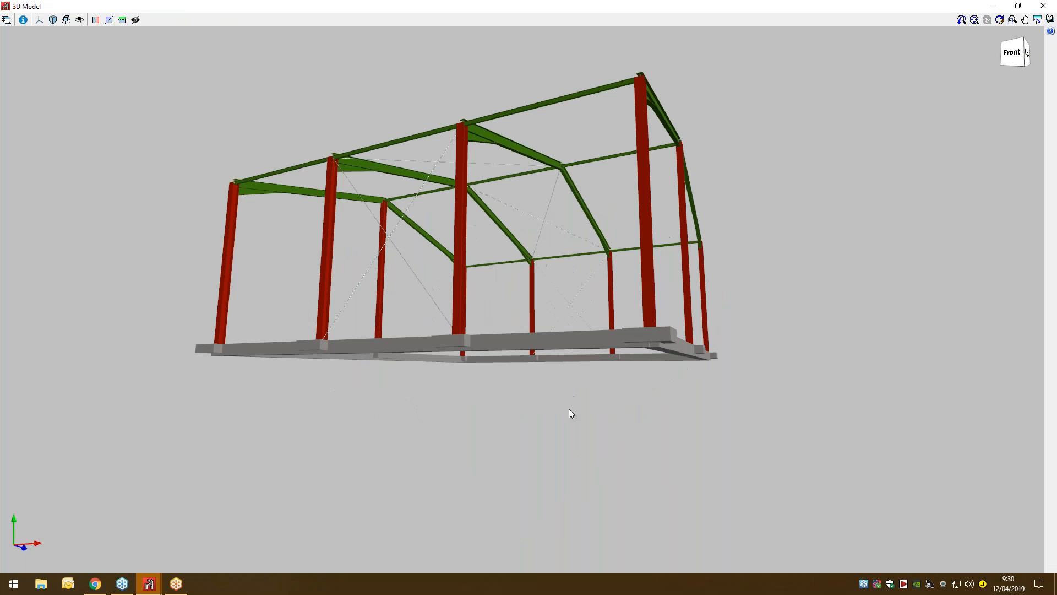
{"action": "left_click_drag", "start_coordinate": [575, 463], "coordinate": [575, 517]}
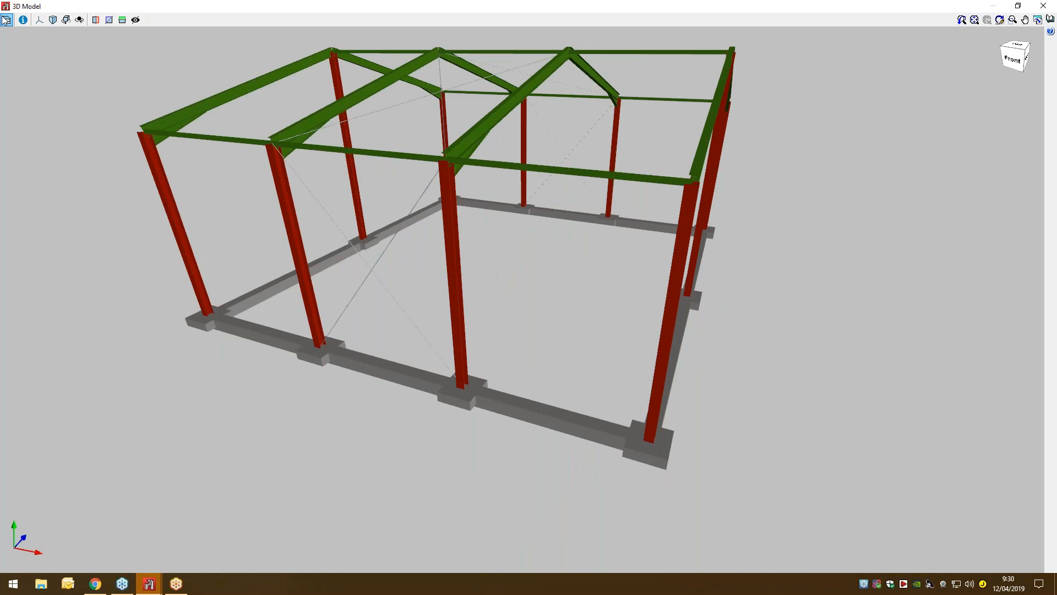
{"action": "left_click", "coordinate": [6, 20]}
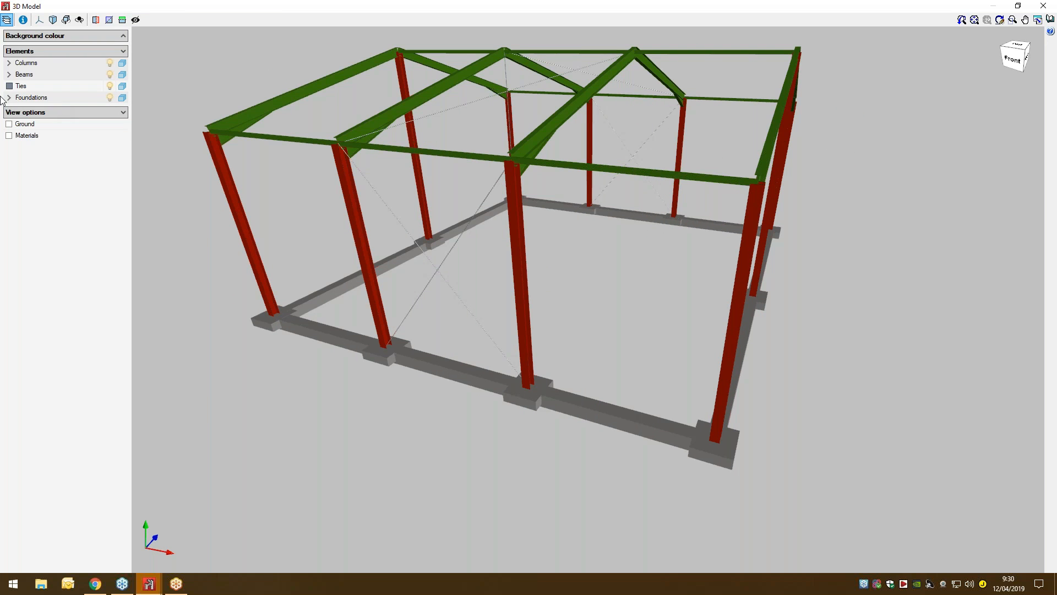
{"action": "left_click", "coordinate": [9, 98]}
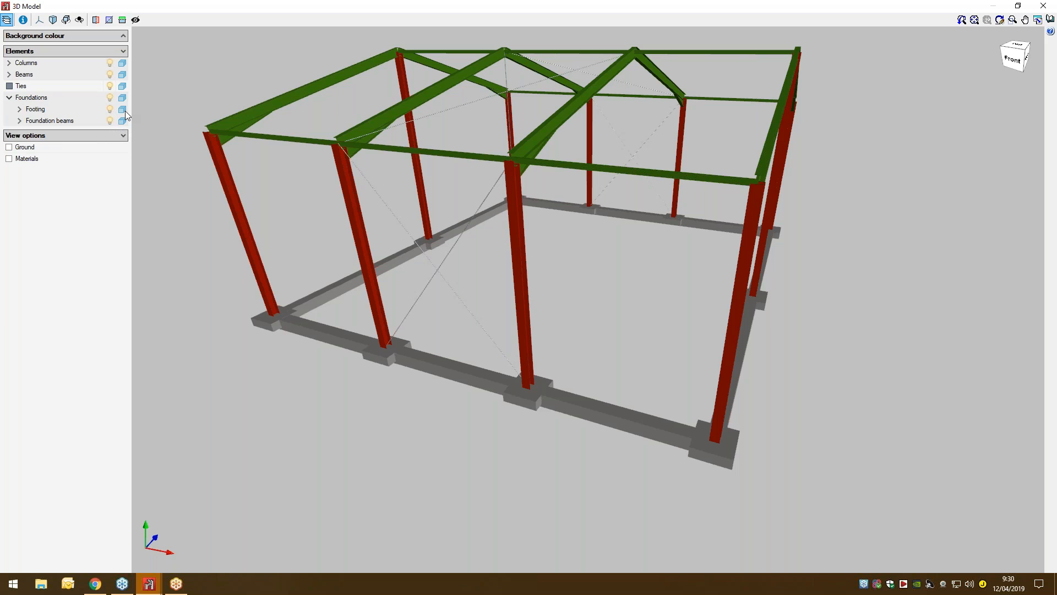
{"action": "left_click", "coordinate": [1043, 6]}
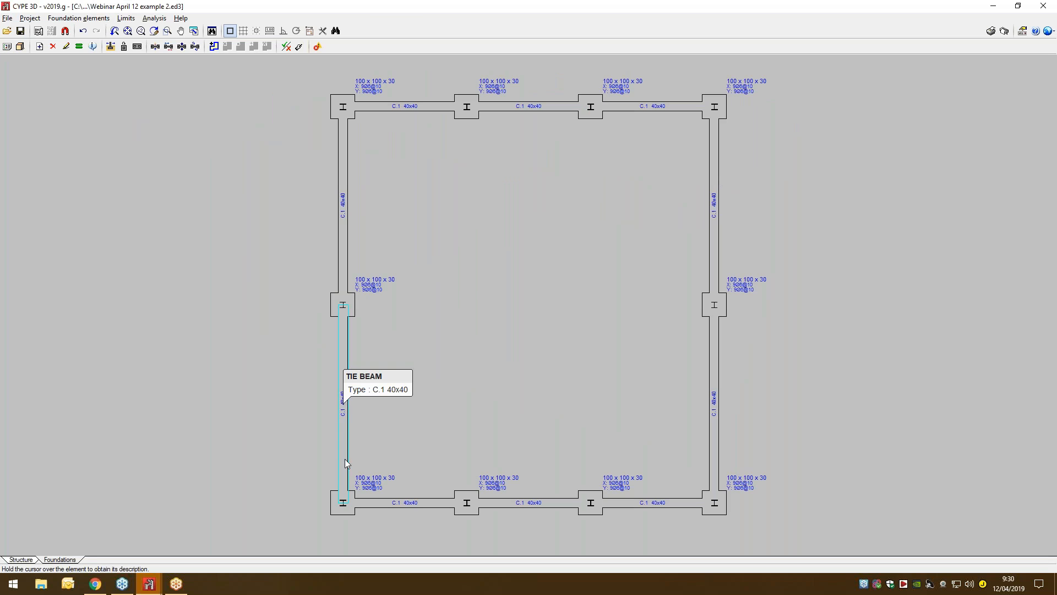
- Analyse the structure without dimensioning sections, checking the bars and assuming the default buckling parameters, and close the final design report
{"action": "left_click", "coordinate": [16, 561]}
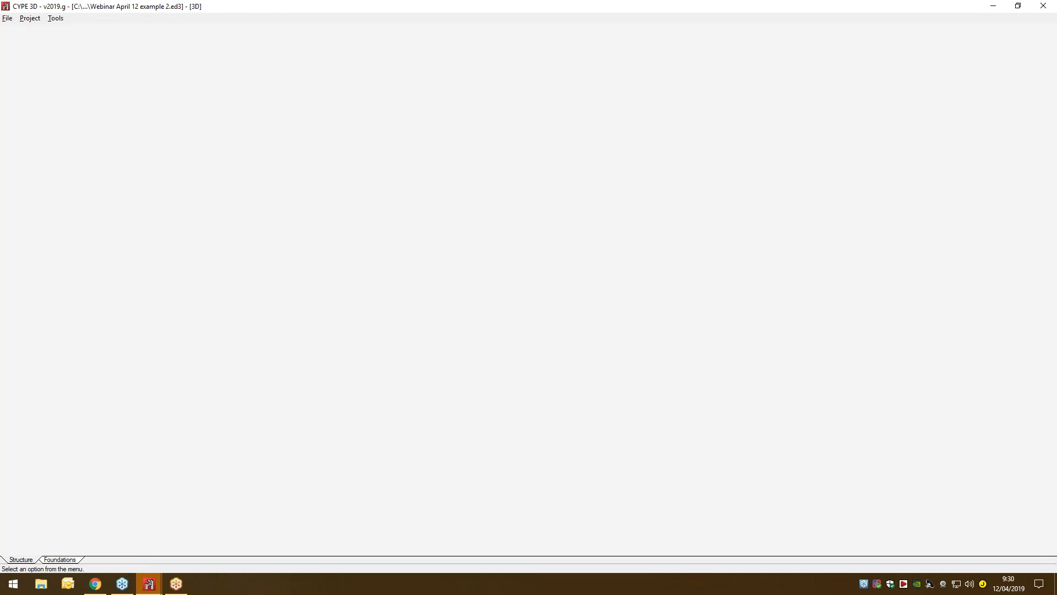
{"action": "left_click", "coordinate": [224, 20]}
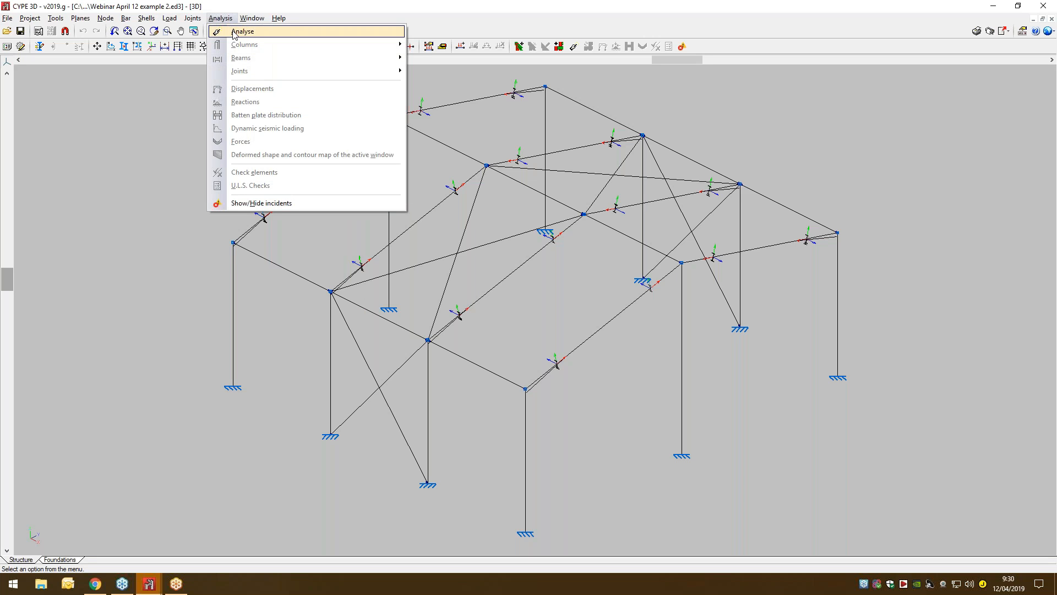
{"action": "left_click", "coordinate": [233, 33]}
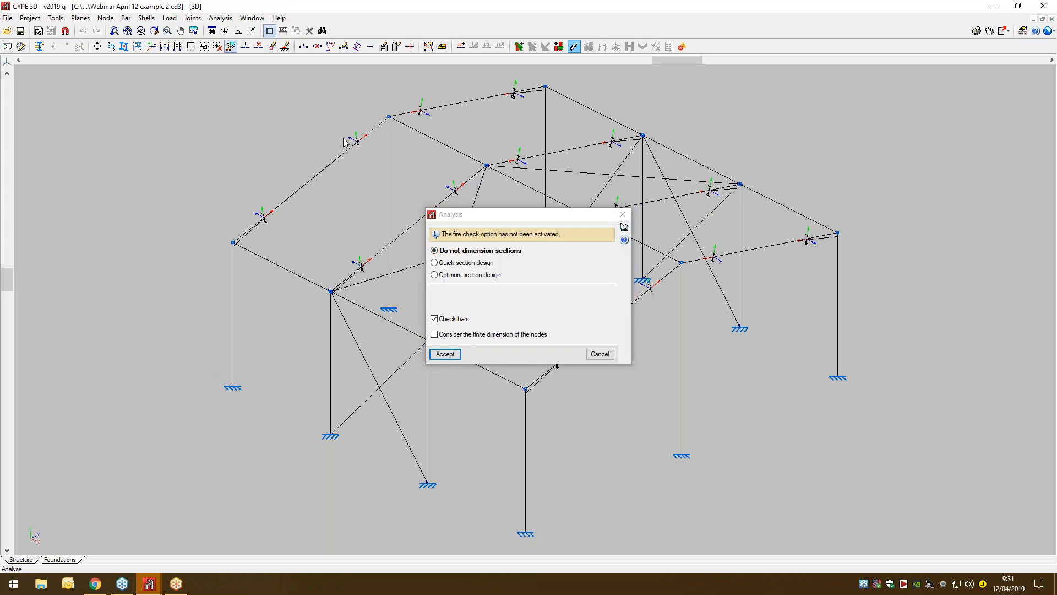
{"action": "left_click", "coordinate": [452, 357]}
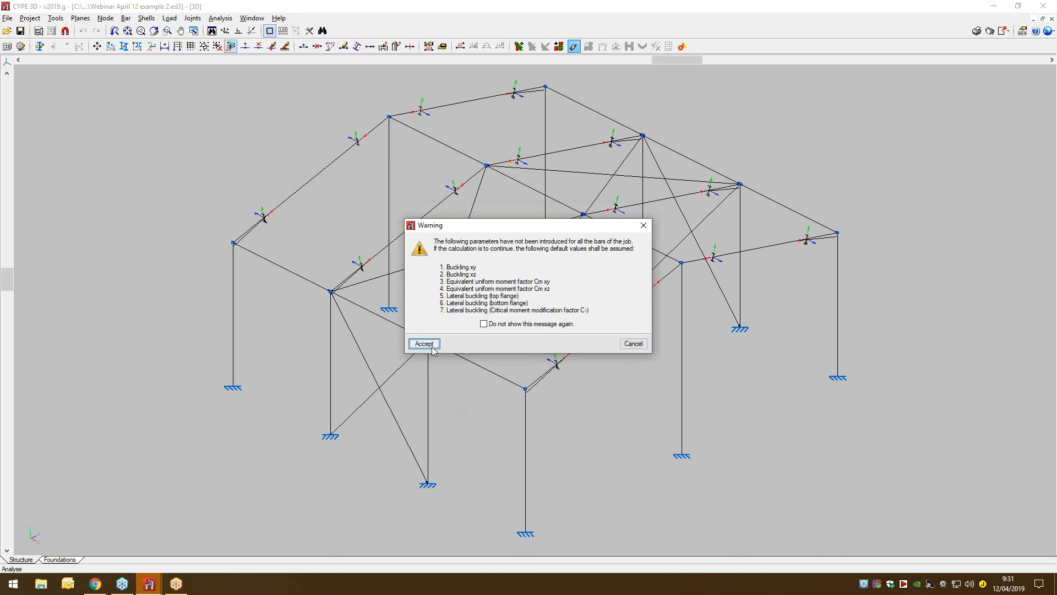
{"action": "left_click", "coordinate": [431, 346]}
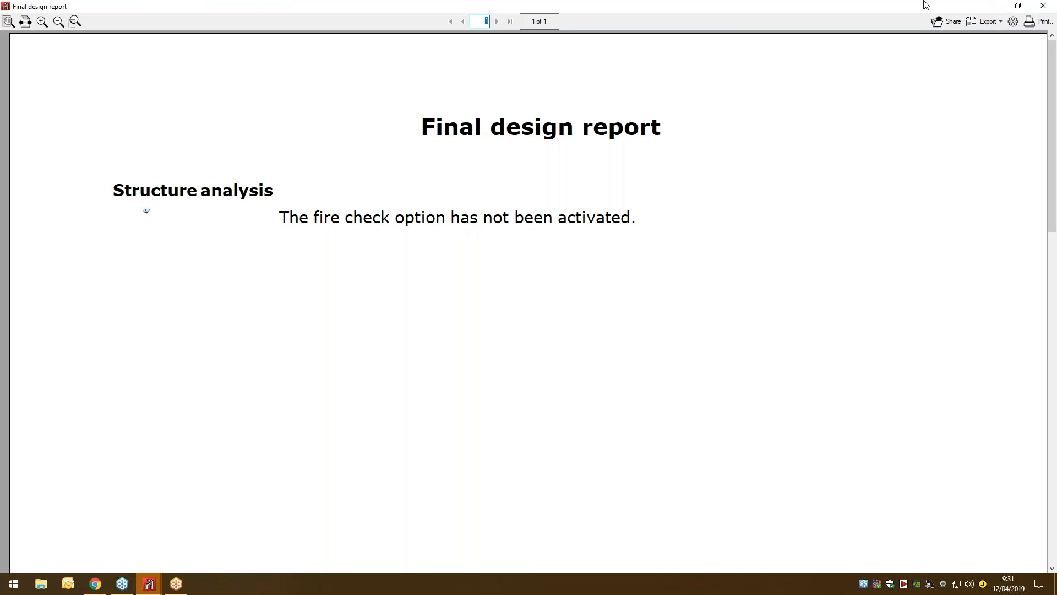
{"action": "left_click", "coordinate": [1043, 5]}
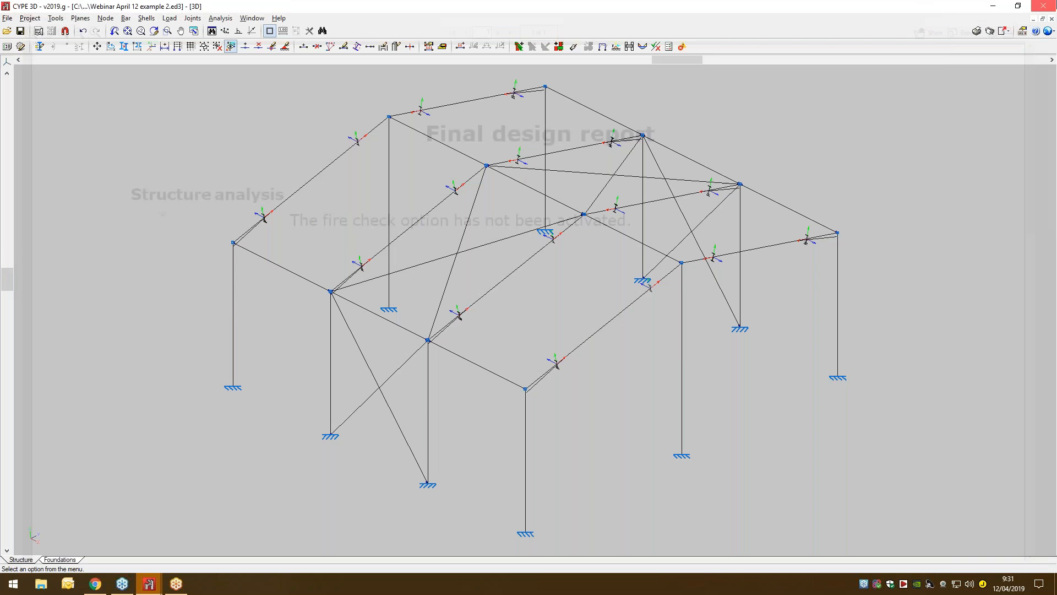
- Check the elements, review the section series table of code checks for interior IPE 300 rafter N7/N10, and cancel it
{"action": "left_click", "coordinate": [220, 19]}
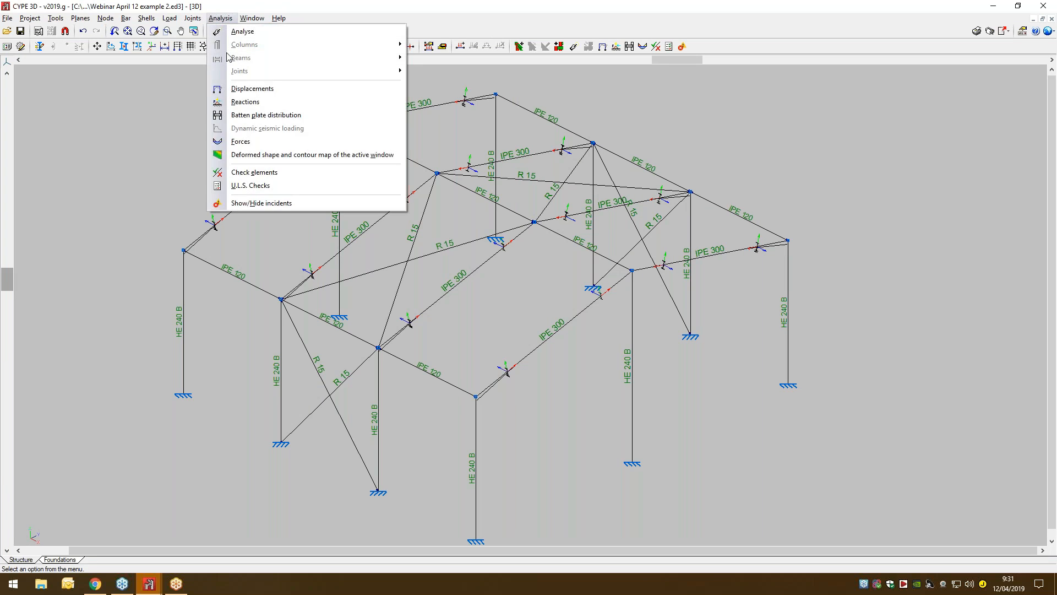
{"action": "left_click", "coordinate": [252, 172]}
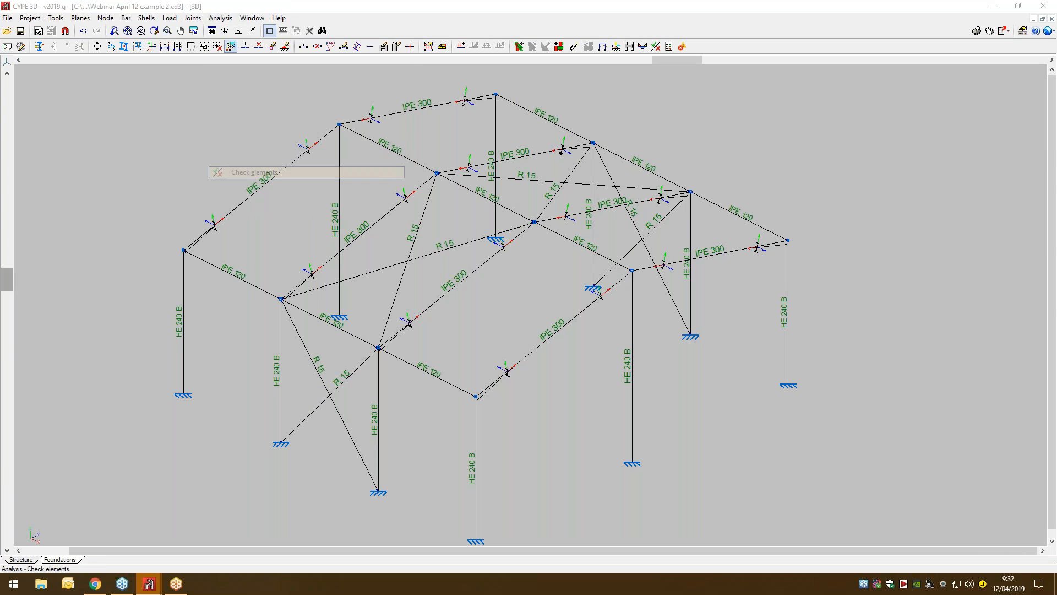
{"action": "key", "text": "Return"}
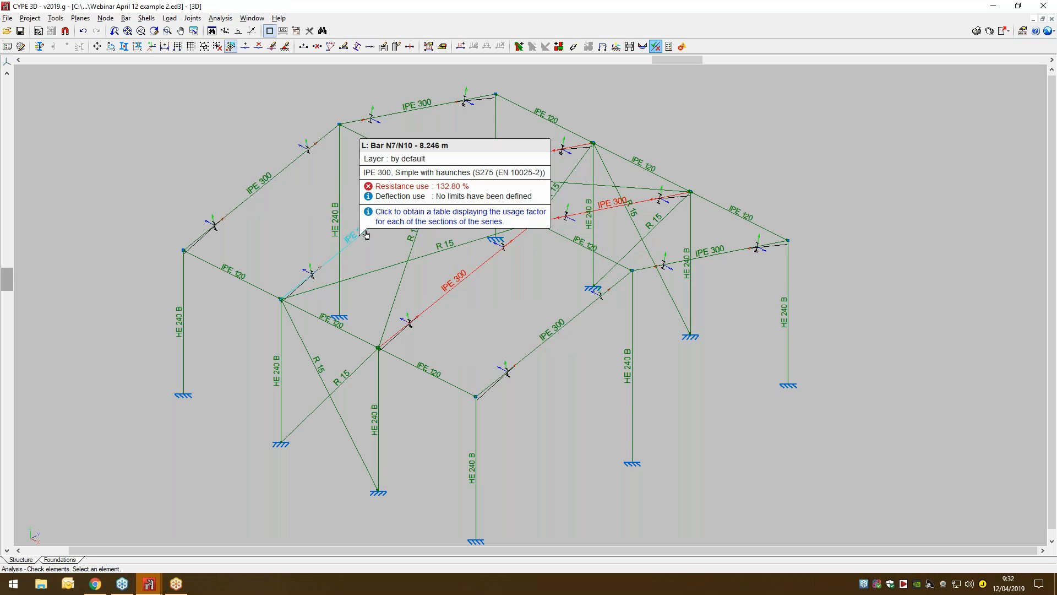
{"action": "mouse_move", "coordinate": [464, 283]}
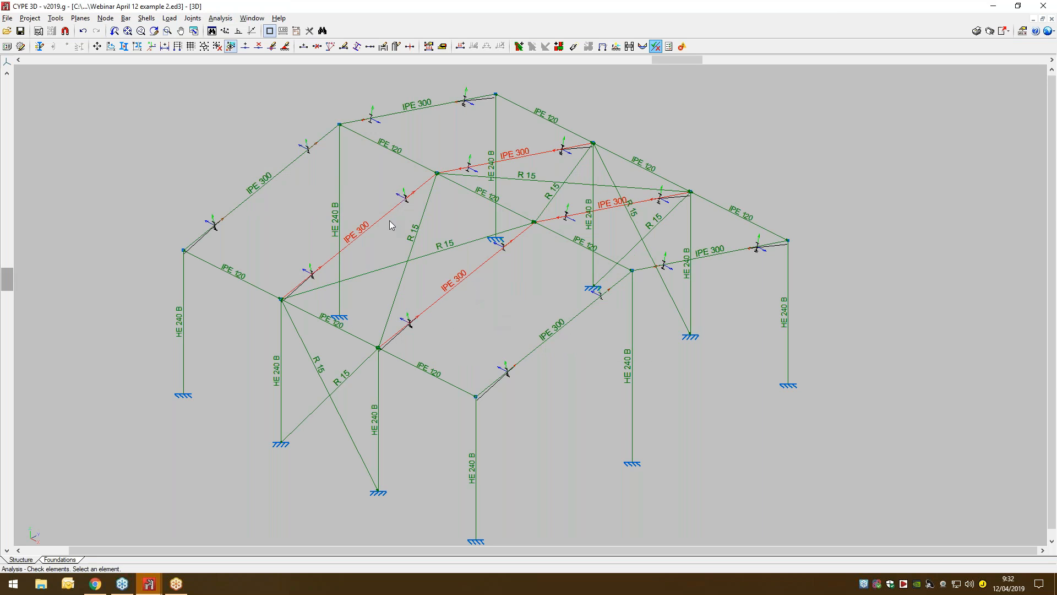
{"action": "mouse_move", "coordinate": [386, 221]}
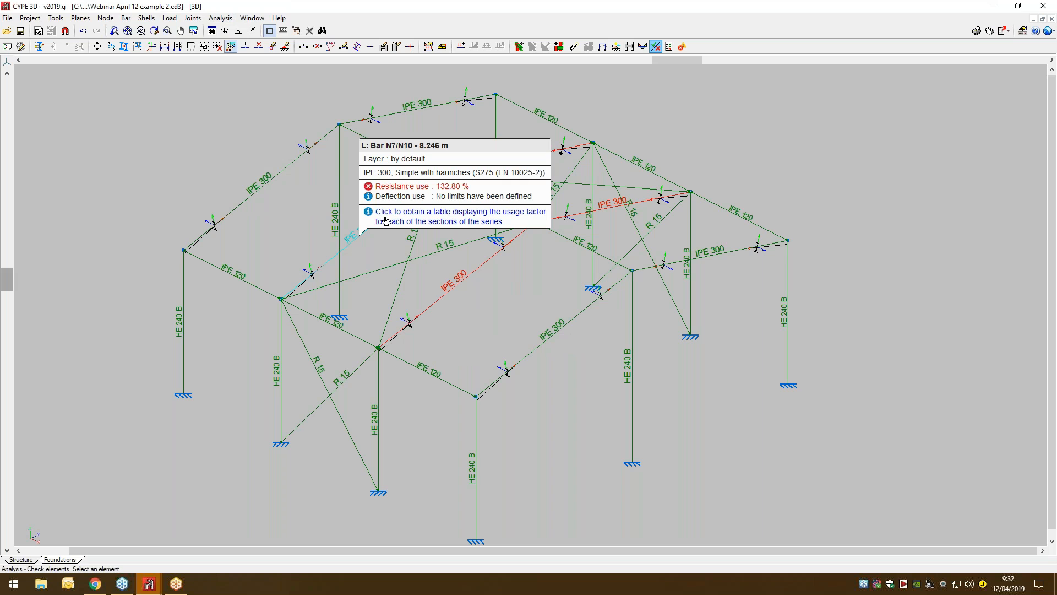
{"action": "left_click", "coordinate": [386, 221]}
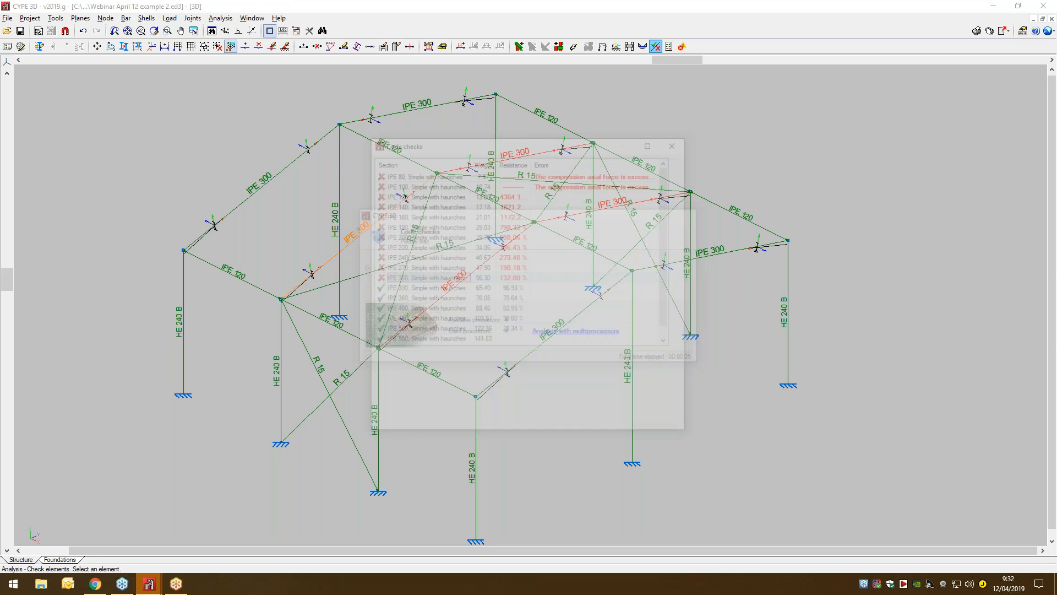
{"action": "left_click_drag", "start_coordinate": [467, 144], "coordinate": [584, 151]}
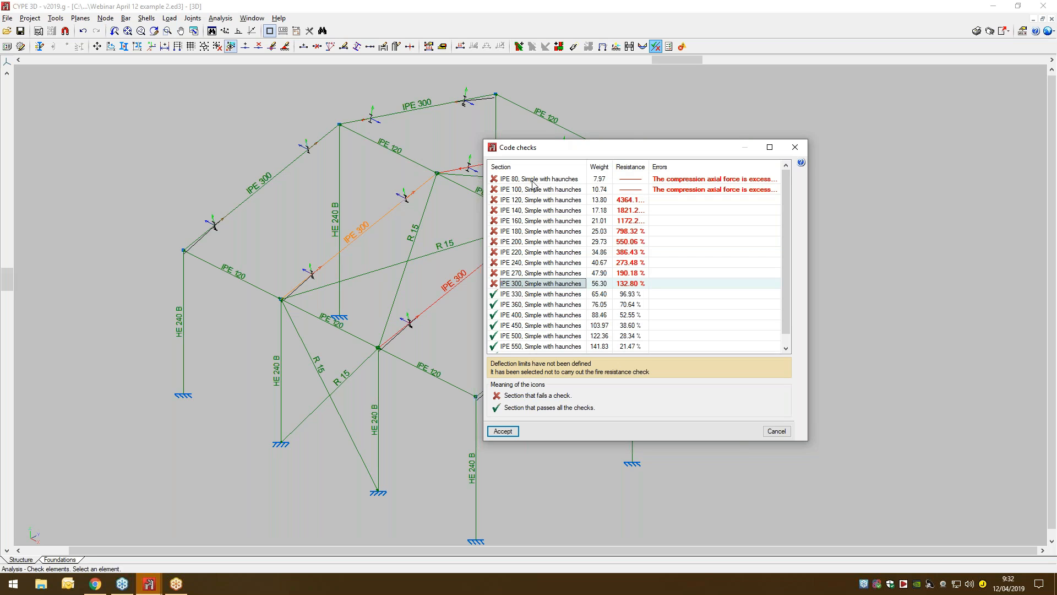
{"action": "left_click", "coordinate": [777, 430]}
- Obtain the U.L.S. checks report at the worst point for the near IPE 300 rafter of the third portal frame
{"action": "left_click", "coordinate": [226, 19]}
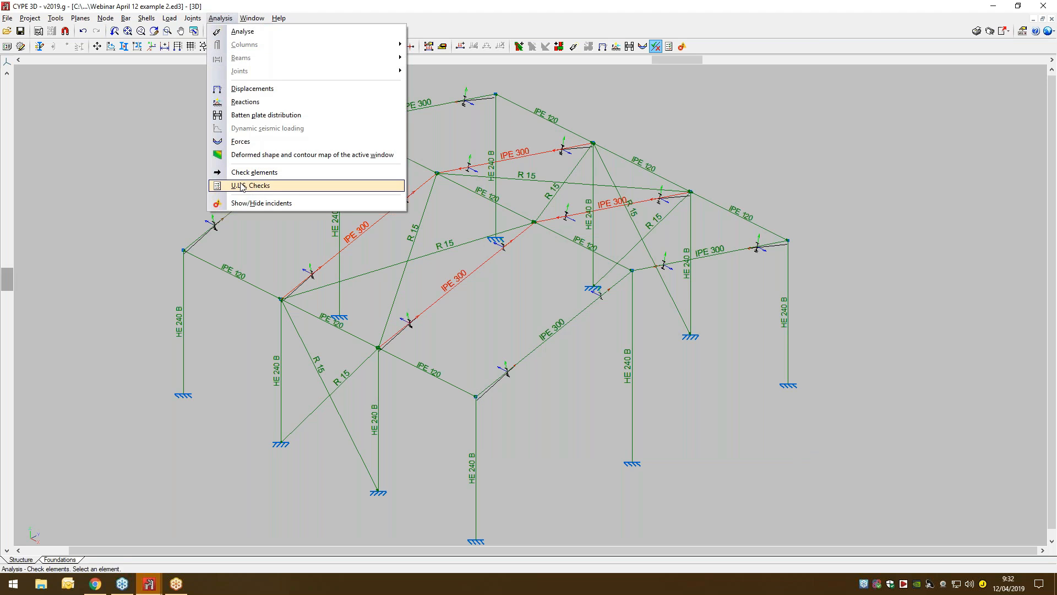
{"action": "left_click", "coordinate": [241, 188]}
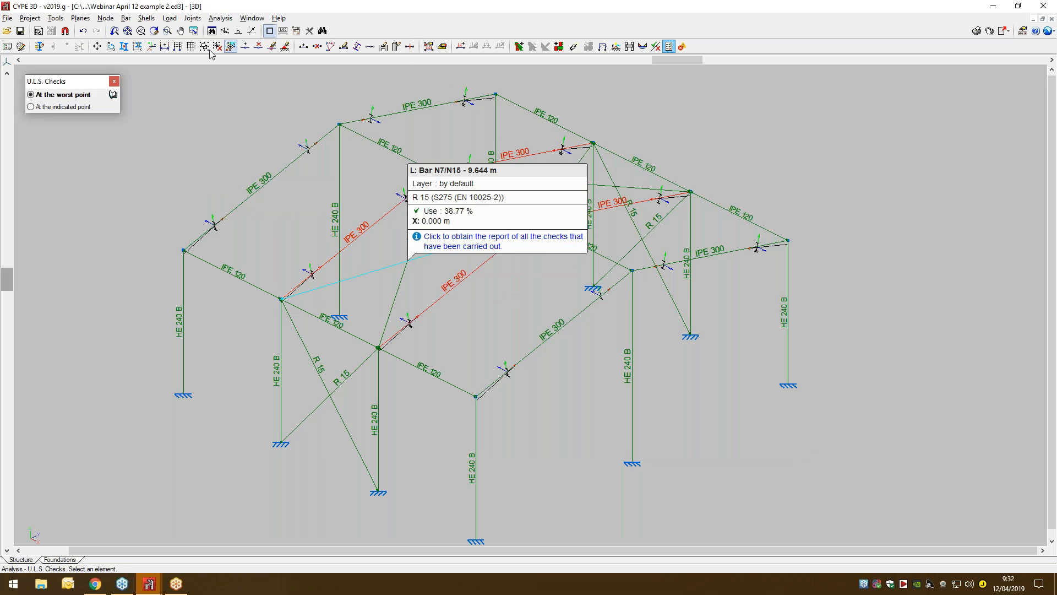
{"action": "left_click", "coordinate": [220, 19]}
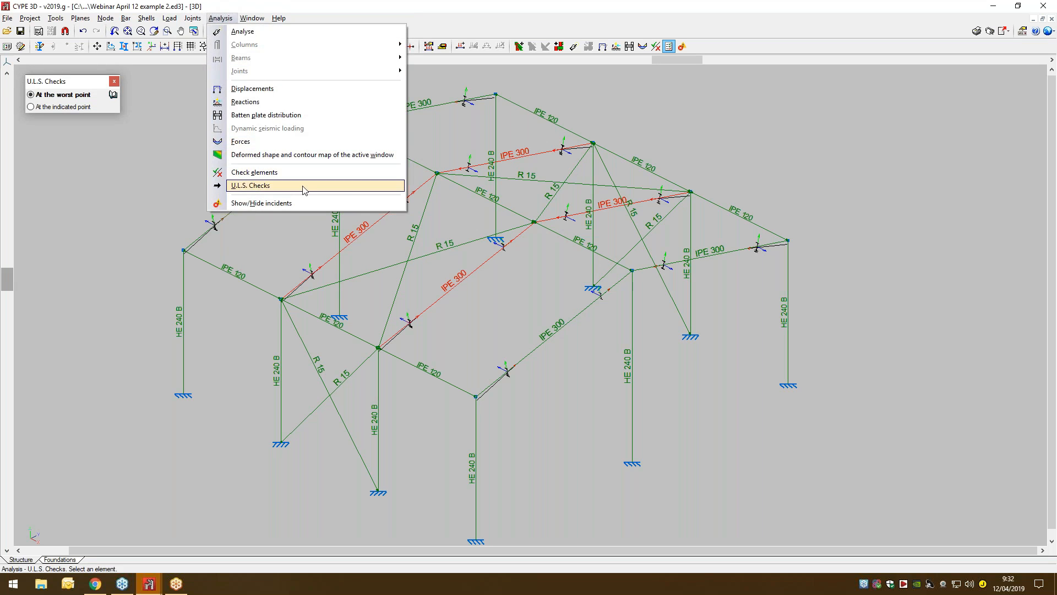
{"action": "left_click", "coordinate": [515, 298]}
{"action": "left_click", "coordinate": [456, 279]}
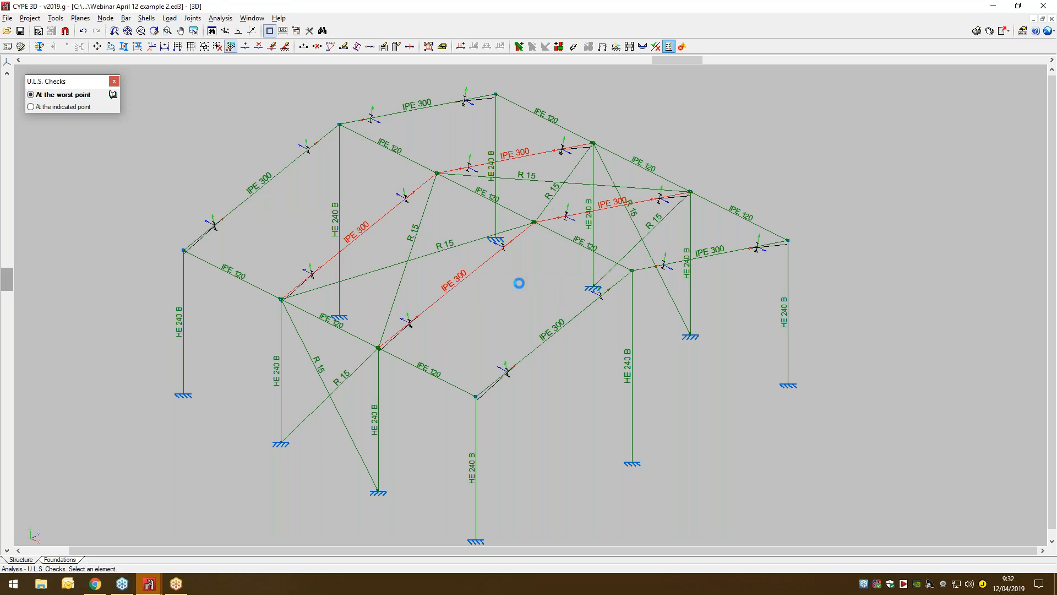
{"action": "left_click", "coordinate": [646, 174]}
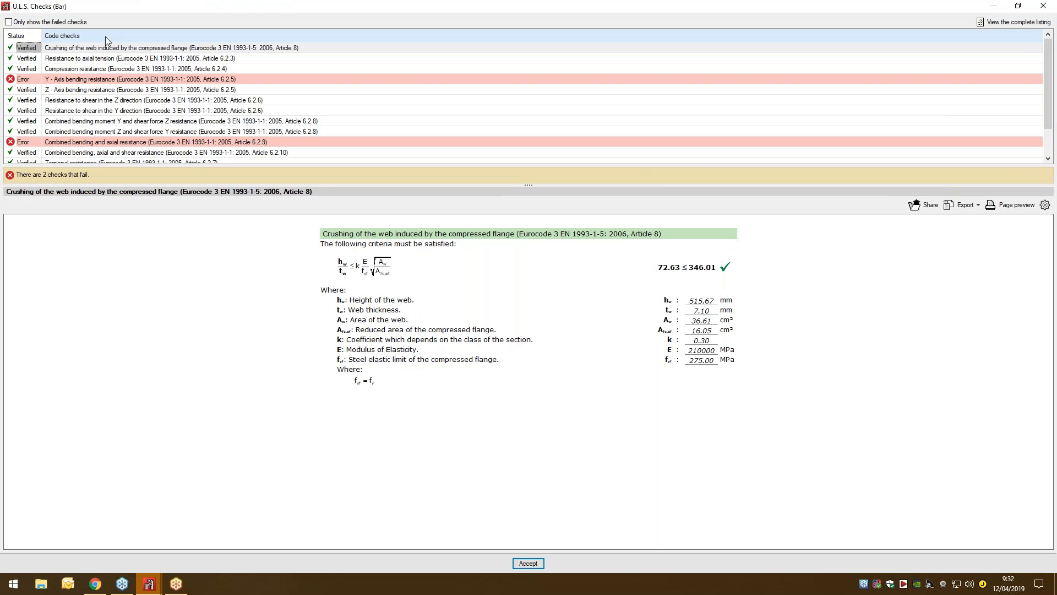
- Examine the rafter's Y-axis bending resistance check and its combined bending and axial resistance check in the report
{"action": "left_click", "coordinate": [50, 82]}
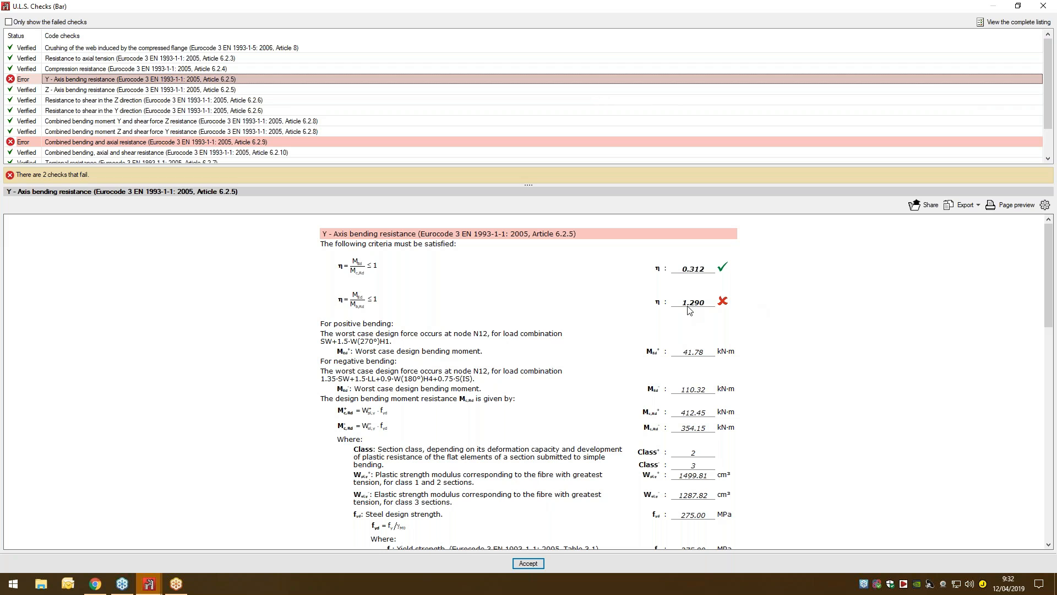
{"action": "scroll", "coordinate": [58, 139], "scroll_direction": "down", "scroll_amount": 1}
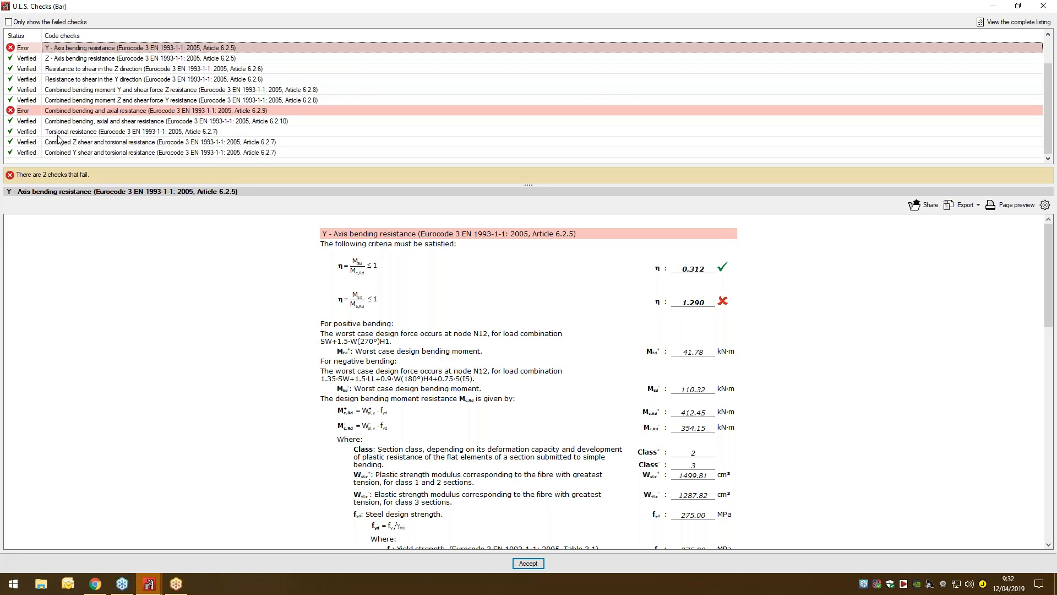
{"action": "left_click", "coordinate": [76, 114]}
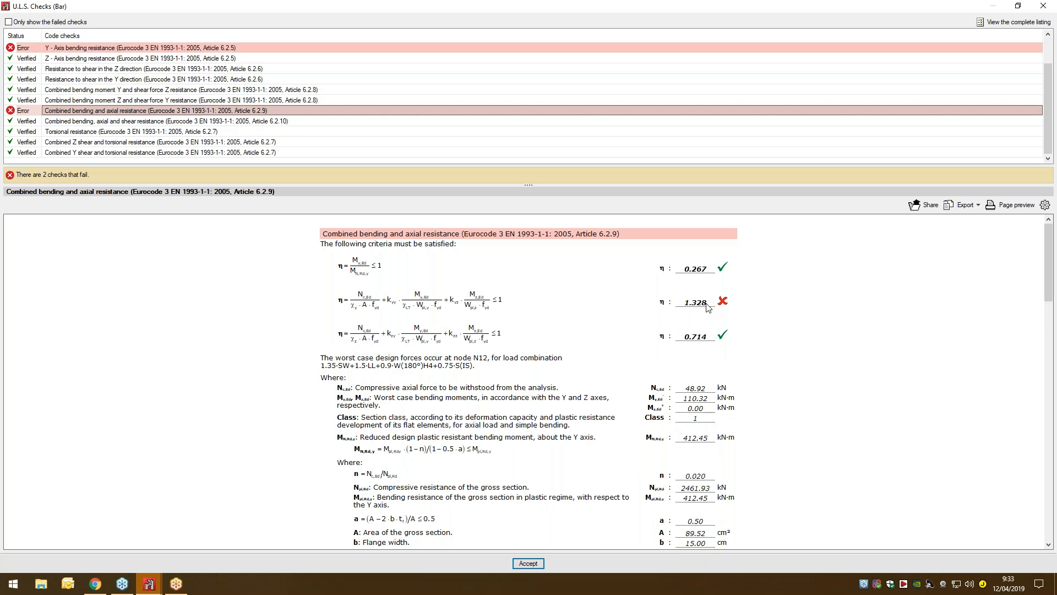
- Close the U.L.S. report, check the elements again and change the section of interior rafter N7/N10 to IPE 330, simple with haunches
{"action": "left_click", "coordinate": [1042, 5]}
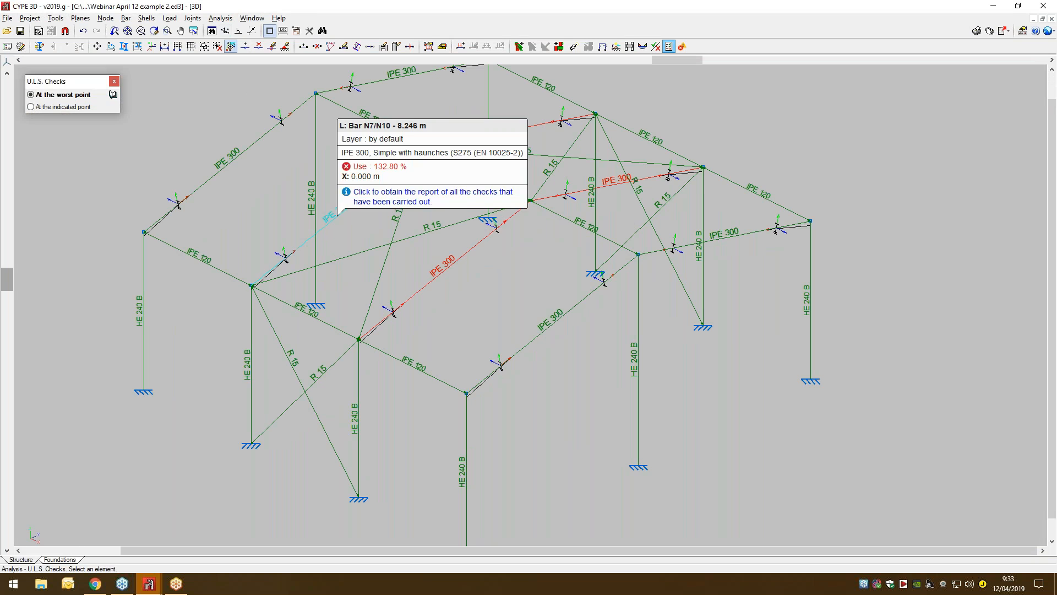
{"action": "mouse_move", "coordinate": [369, 198]}
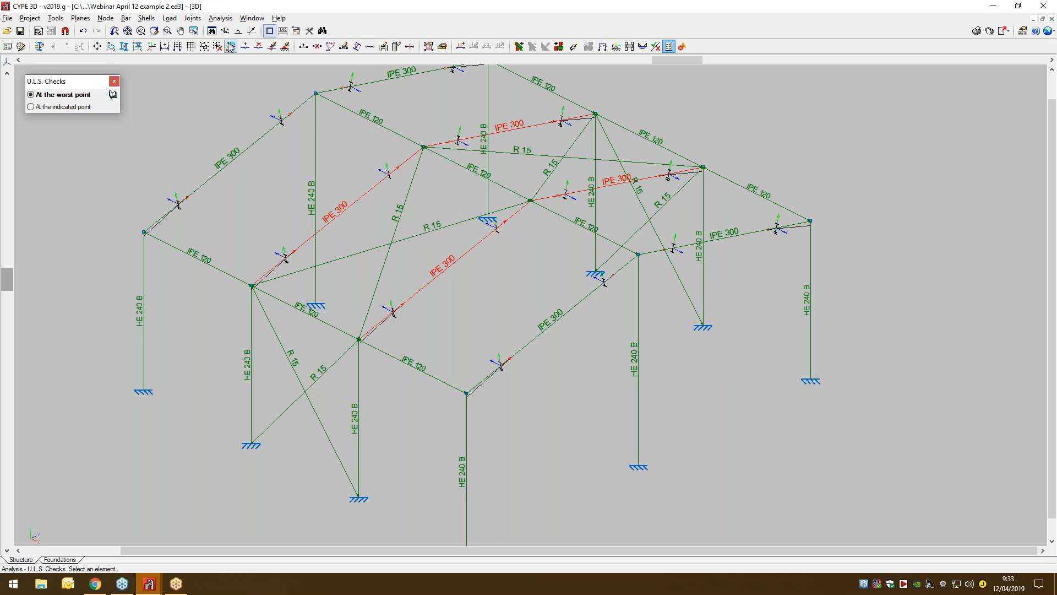
{"action": "left_click", "coordinate": [220, 18]}
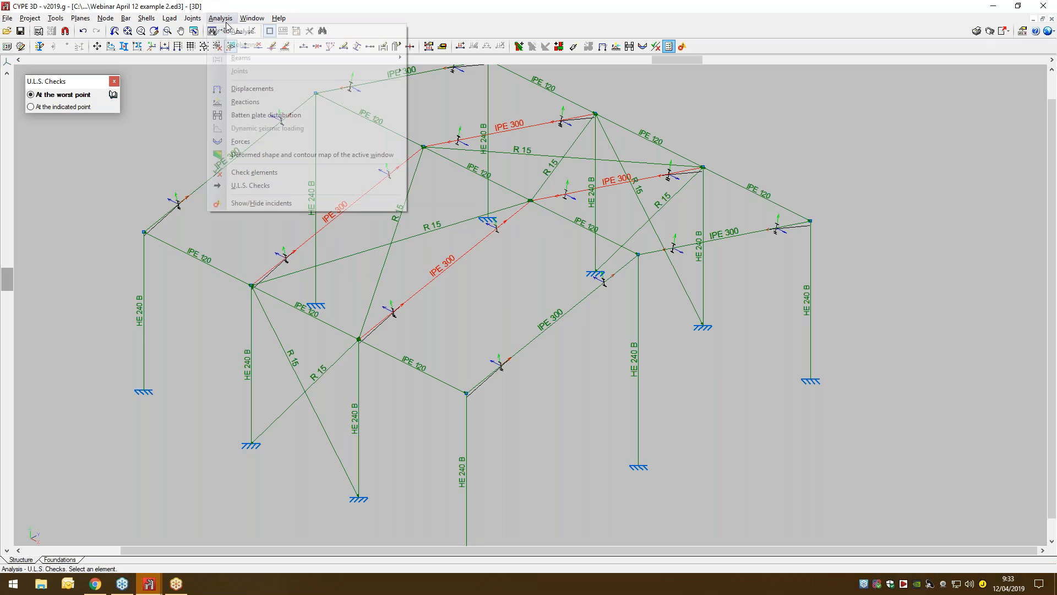
{"action": "left_click", "coordinate": [245, 176]}
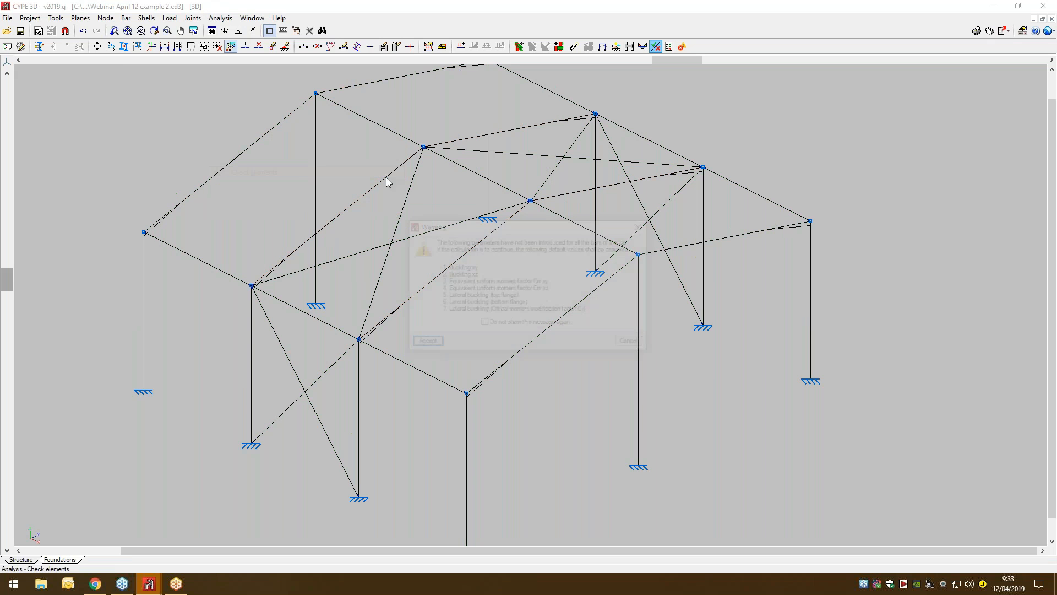
{"action": "left_click", "coordinate": [421, 342]}
{"action": "left_click", "coordinate": [364, 203]}
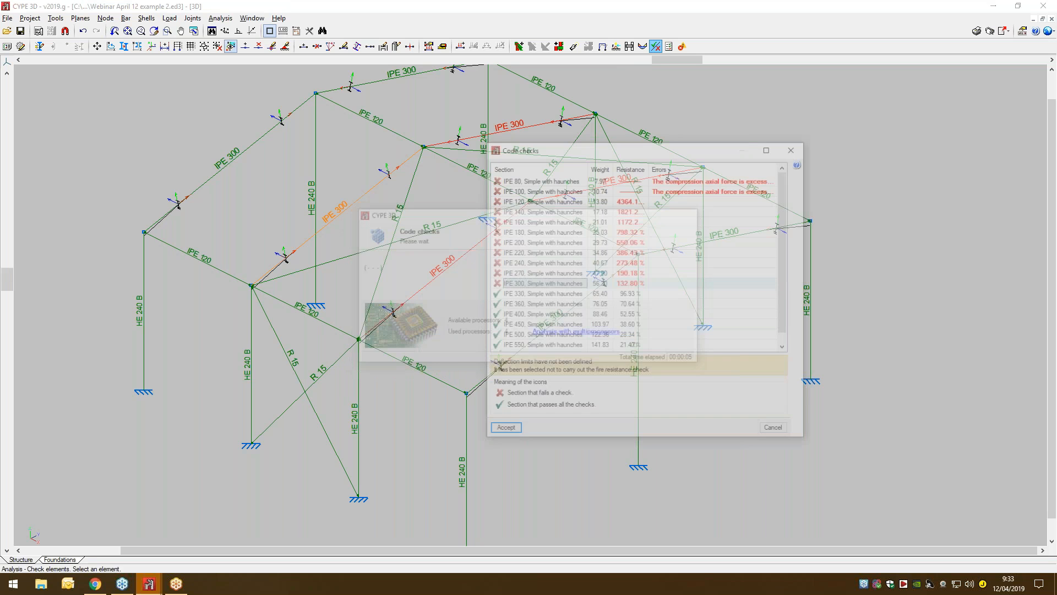
{"action": "left_click", "coordinate": [502, 295]}
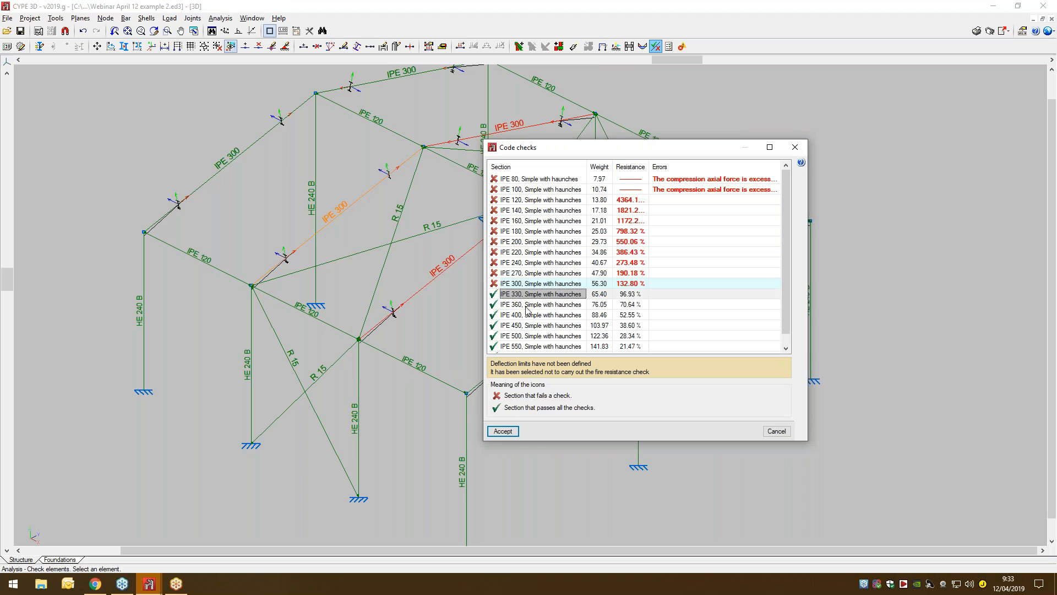
{"action": "left_click", "coordinate": [503, 431]}
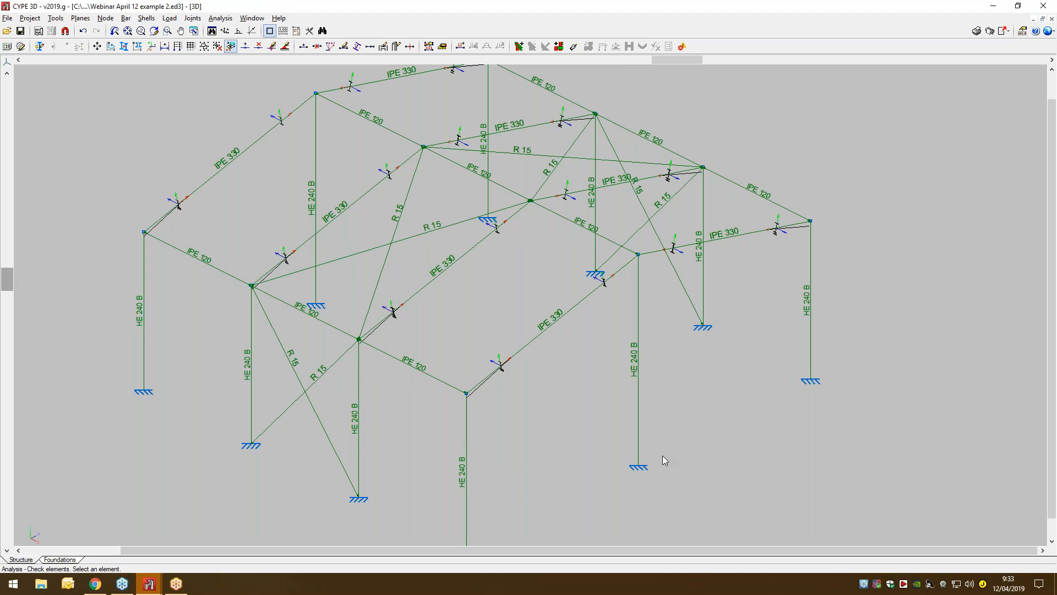
- Review the lateral buckling parameters assigned to the near rafter of the end portal frame without changing them
{"action": "middle_click_drag", "start_coordinate": [698, 401], "coordinate": [727, 434]}
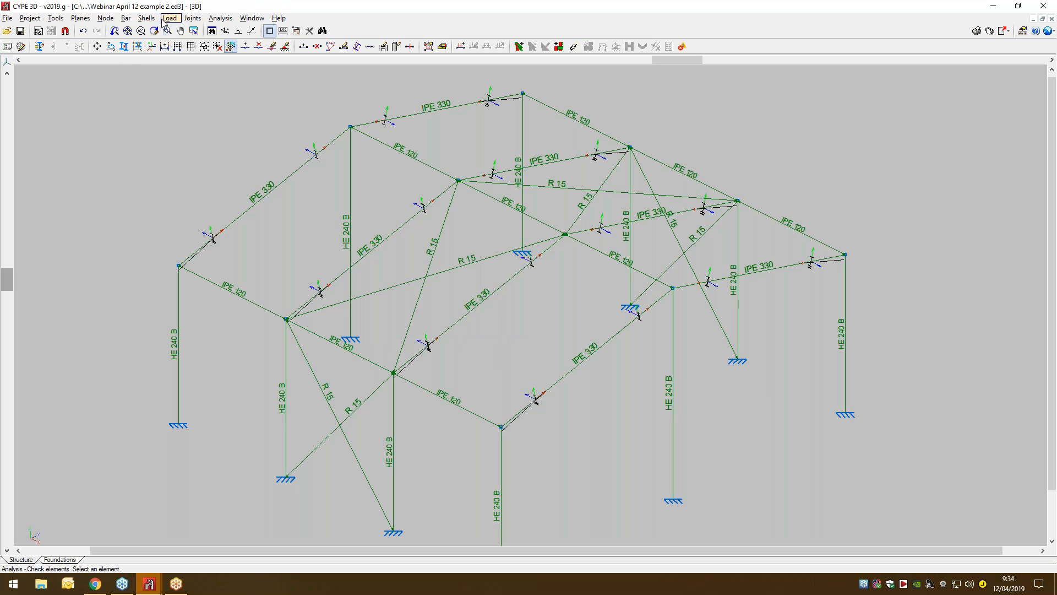
{"action": "left_click", "coordinate": [127, 18]}
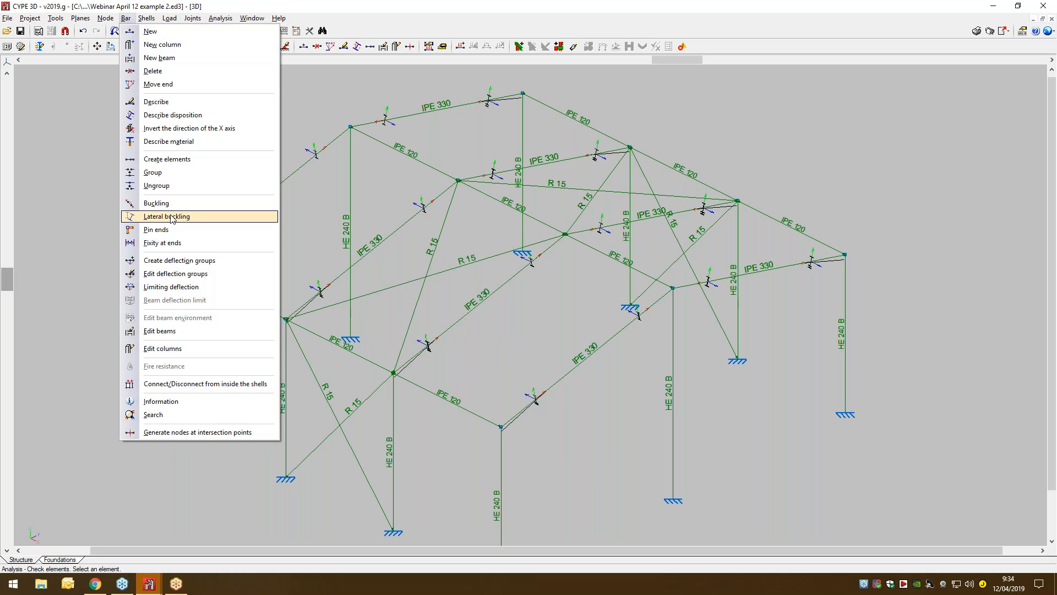
{"action": "left_click", "coordinate": [172, 217]}
{"action": "left_click", "coordinate": [238, 214]}
{"action": "right_click", "coordinate": [185, 191]}
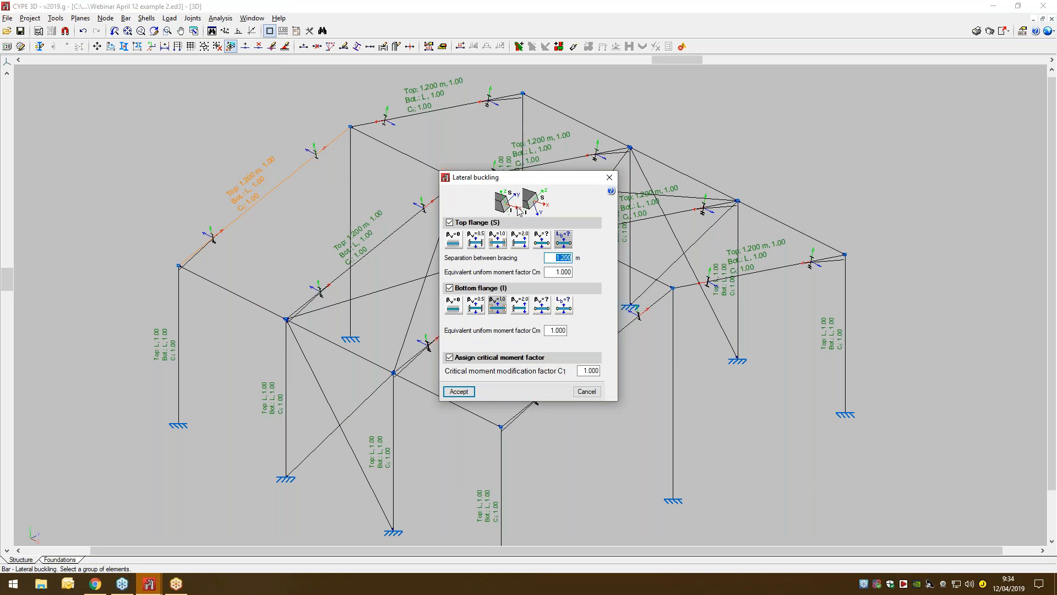
{"action": "left_click", "coordinate": [609, 177]}
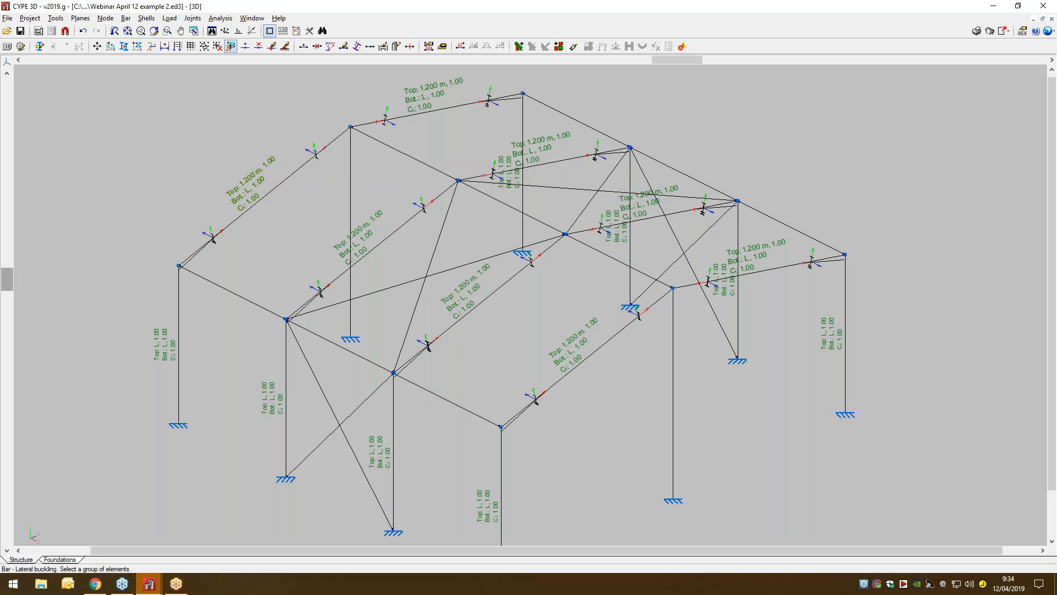
- Generate the joints at all nodes of the structure without grouping the connections
{"action": "left_click", "coordinate": [194, 19]}
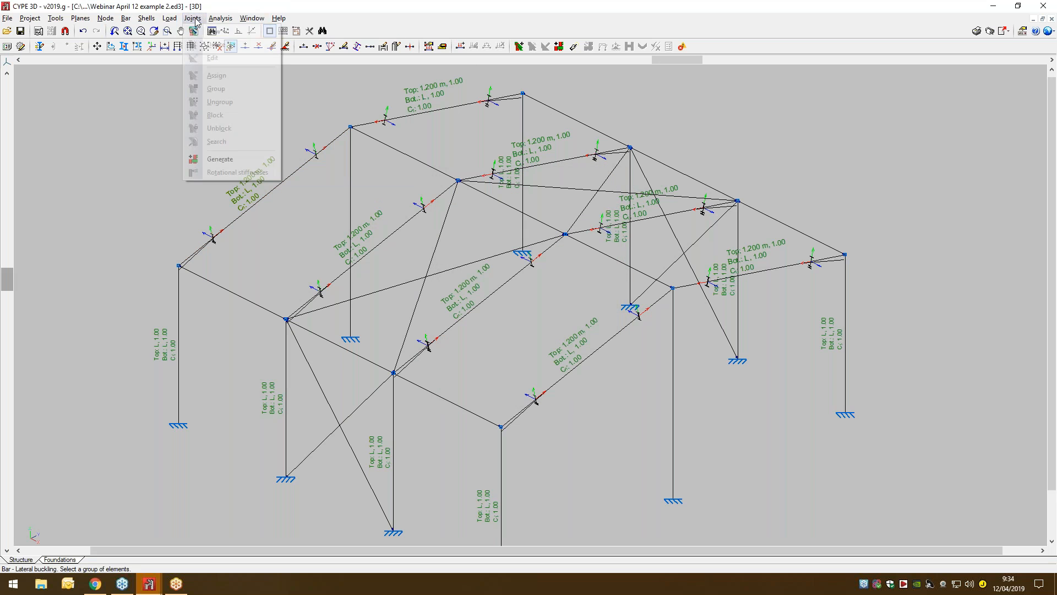
{"action": "left_click", "coordinate": [126, 18]}
{"action": "mouse_move", "coordinate": [193, 18]}
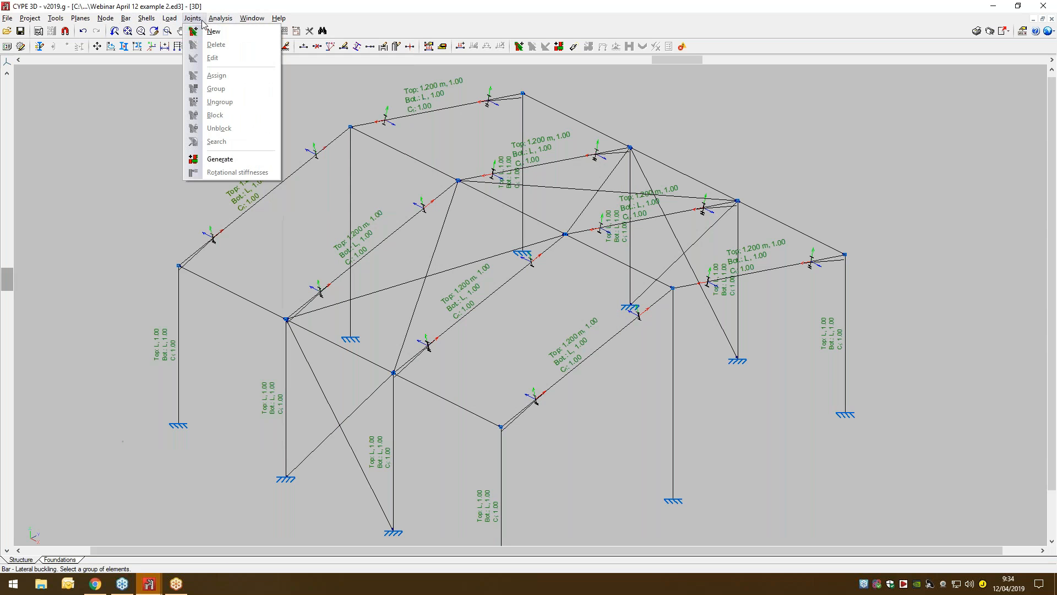
{"action": "left_click", "coordinate": [218, 159]}
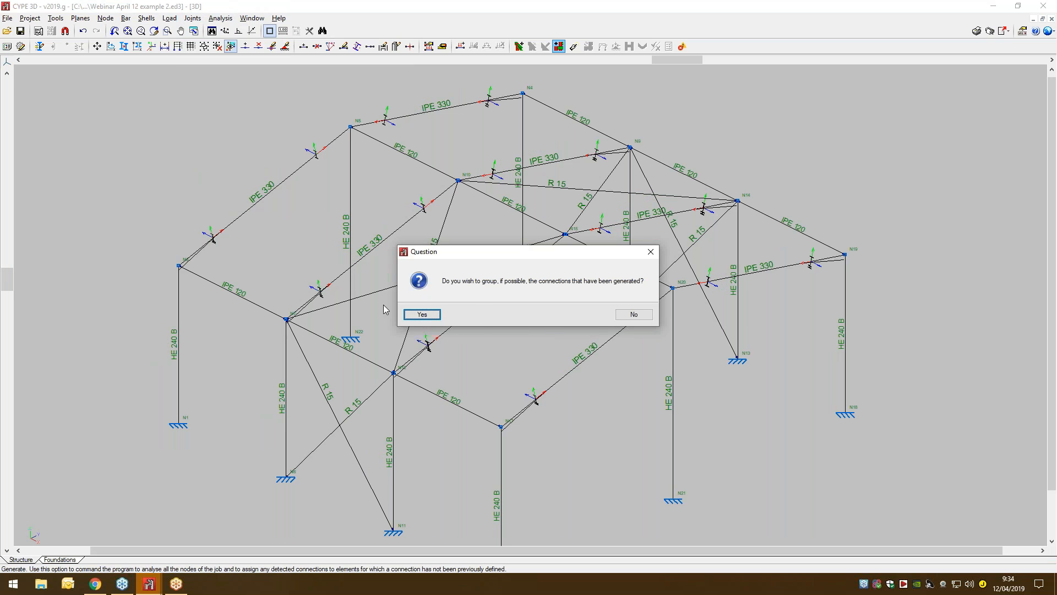
{"action": "left_click", "coordinate": [627, 315]}
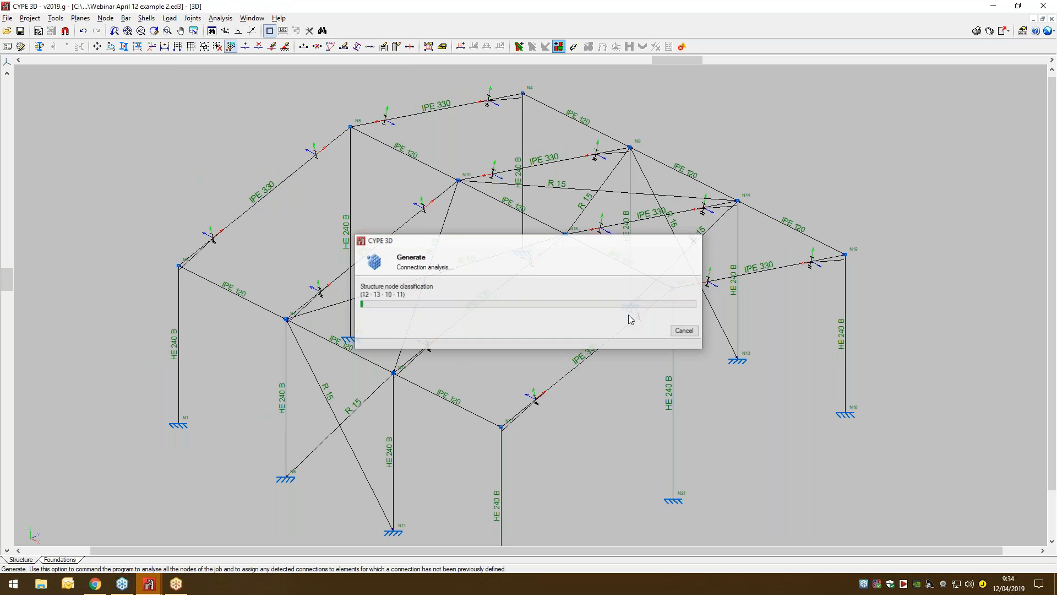
{"action": "left_click", "coordinate": [528, 315]}
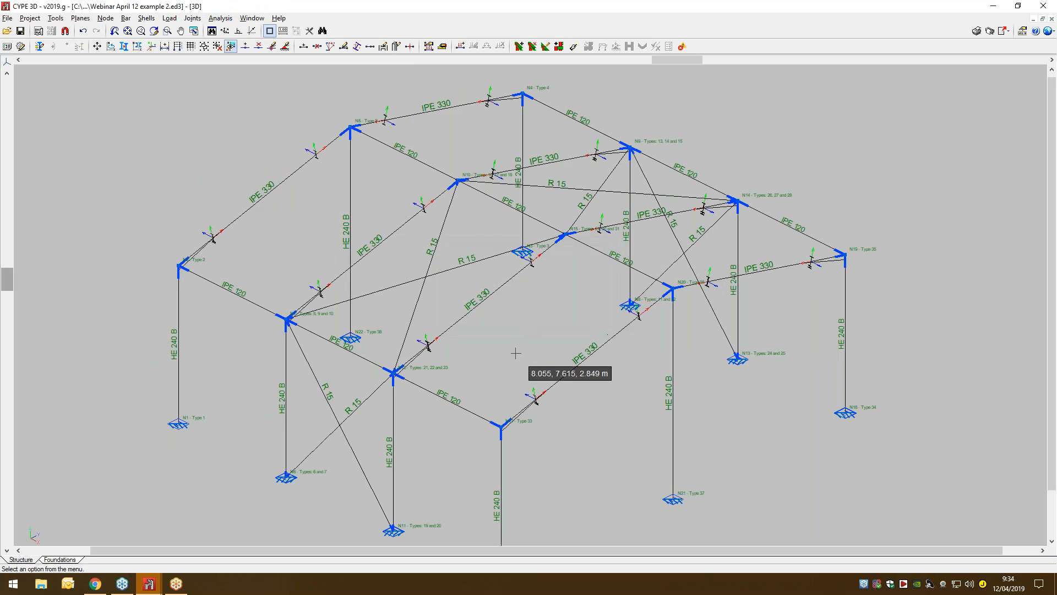
- Analyse the structure without dimensioning sections, checking bars and designing all nodes with welded connections, and close the final design report
{"action": "scroll", "coordinate": [273, 341], "scroll_direction": "up", "scroll_amount": 5}
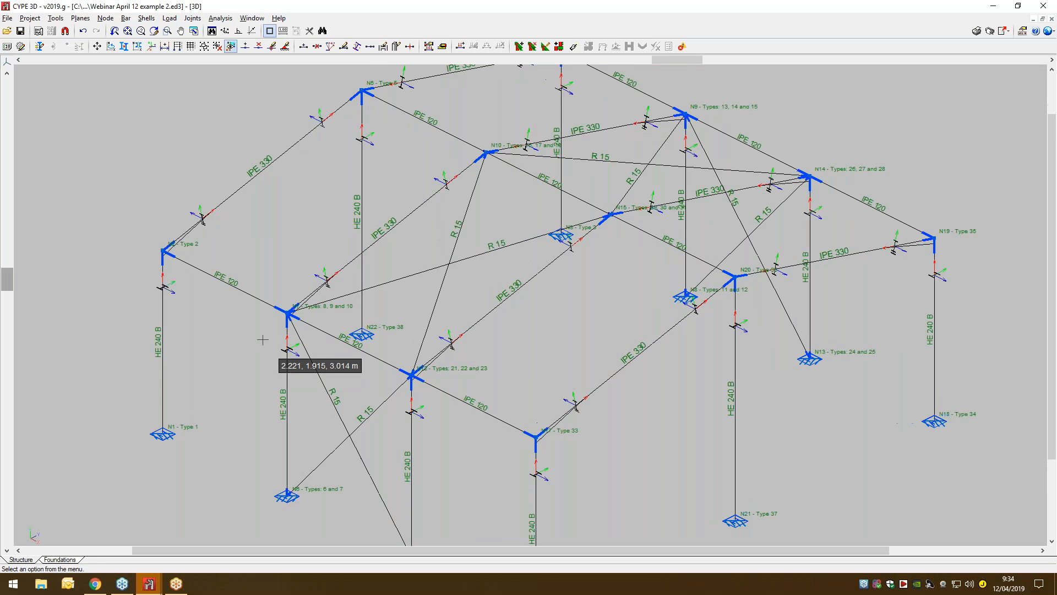
{"action": "scroll", "coordinate": [265, 322], "scroll_direction": "up", "scroll_amount": 3}
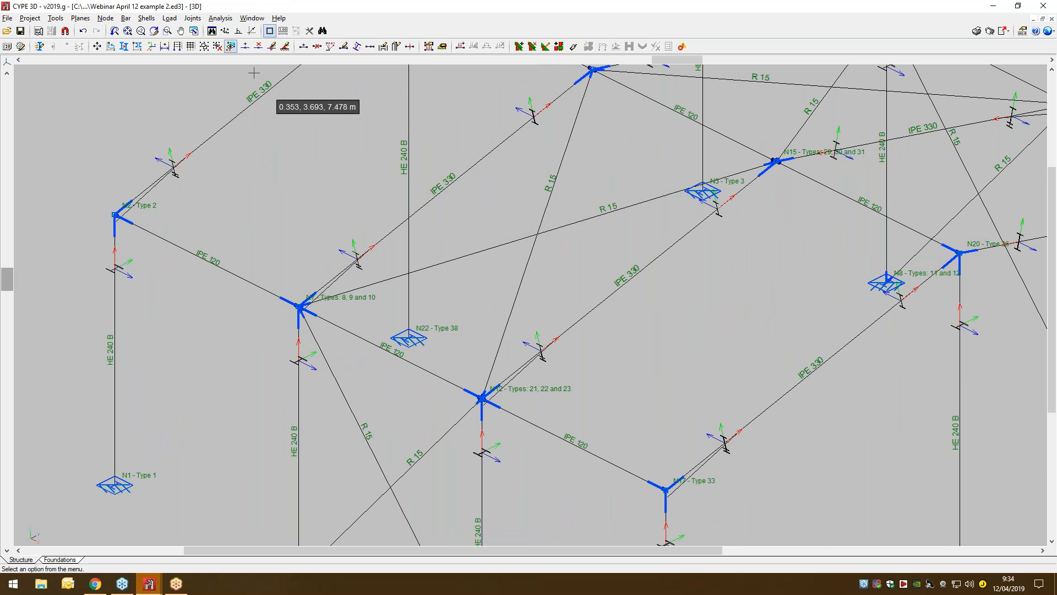
{"action": "left_click", "coordinate": [220, 18]}
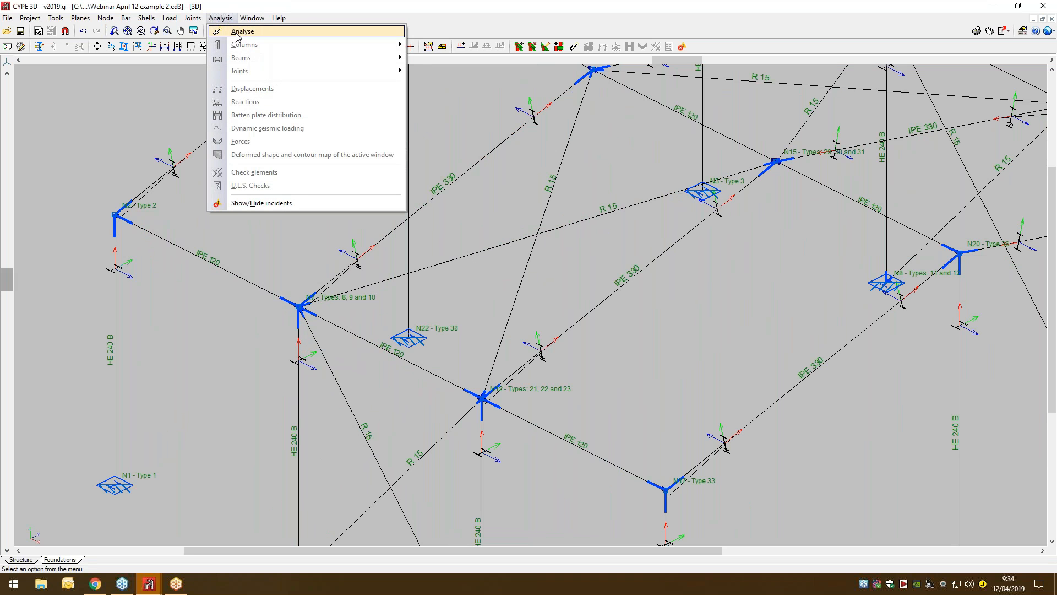
{"action": "left_click", "coordinate": [236, 33]}
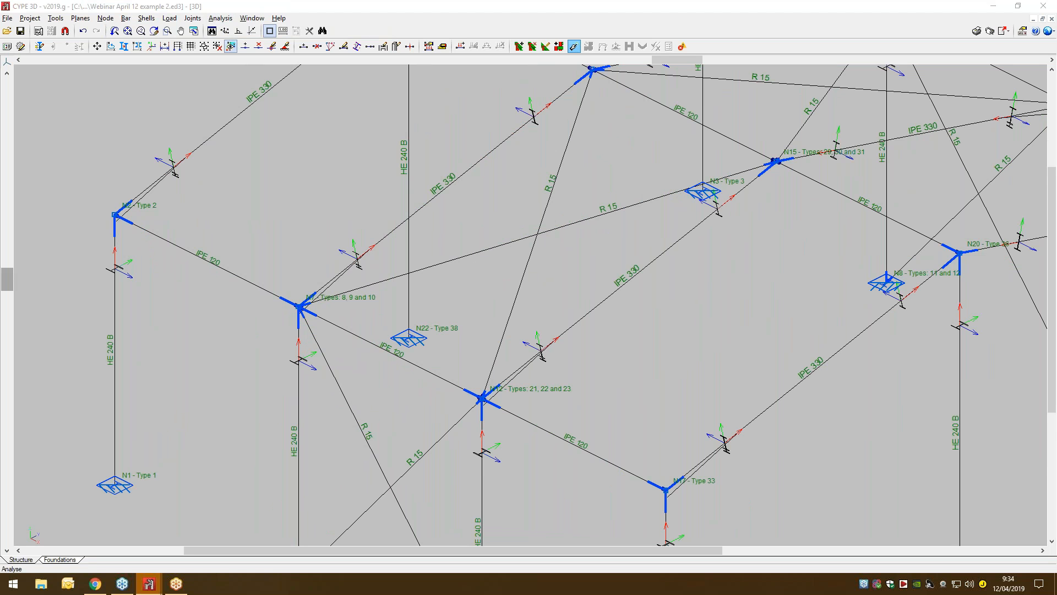
{"action": "left_click", "coordinate": [359, 239]}
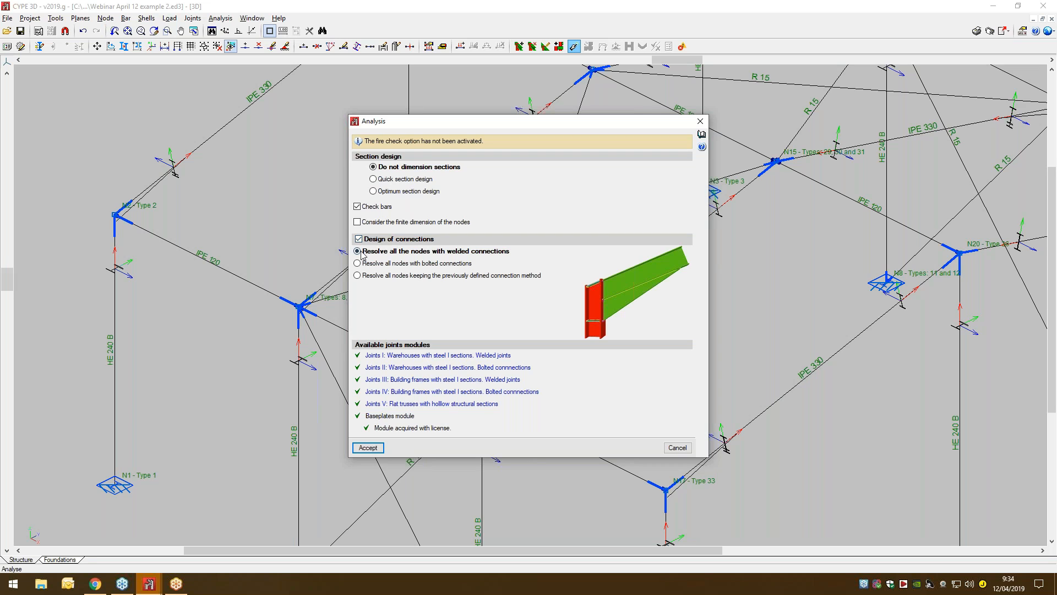
{"action": "left_click", "coordinate": [397, 263]}
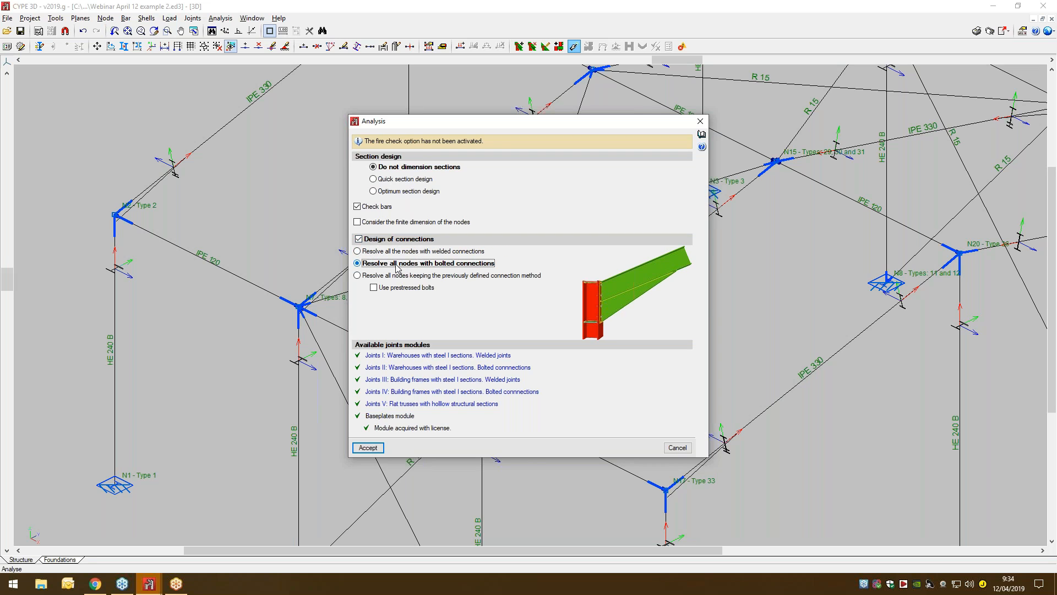
{"action": "left_click", "coordinate": [393, 252]}
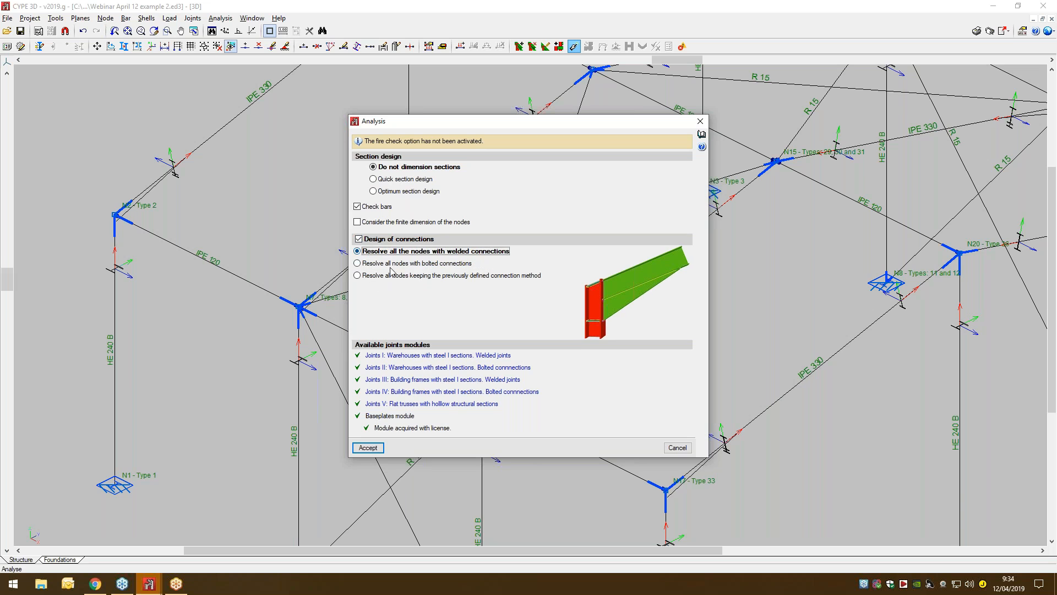
{"action": "left_click", "coordinate": [369, 448]}
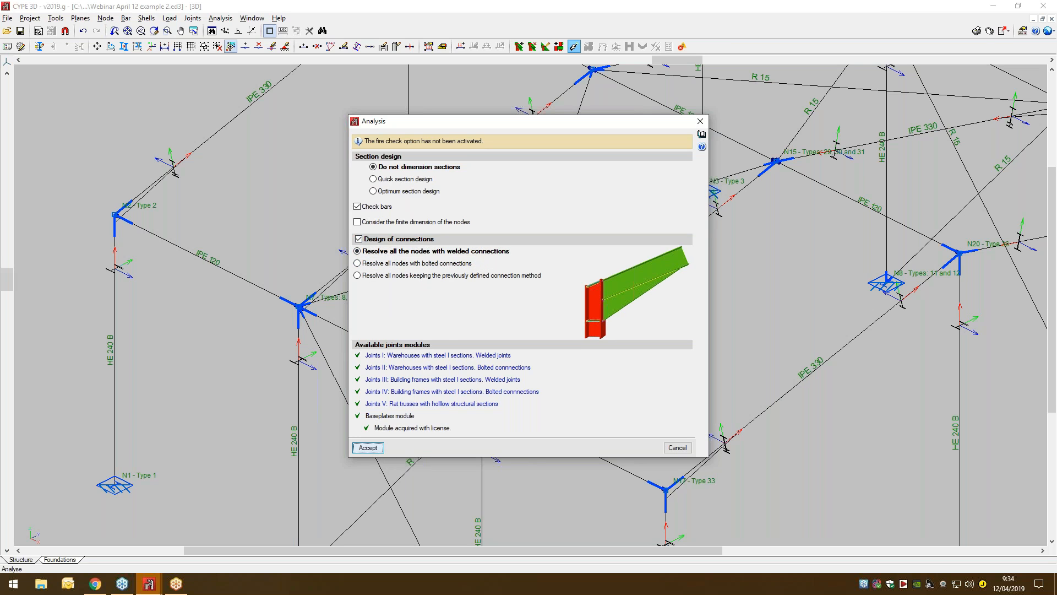
{"action": "left_click", "coordinate": [431, 345]}
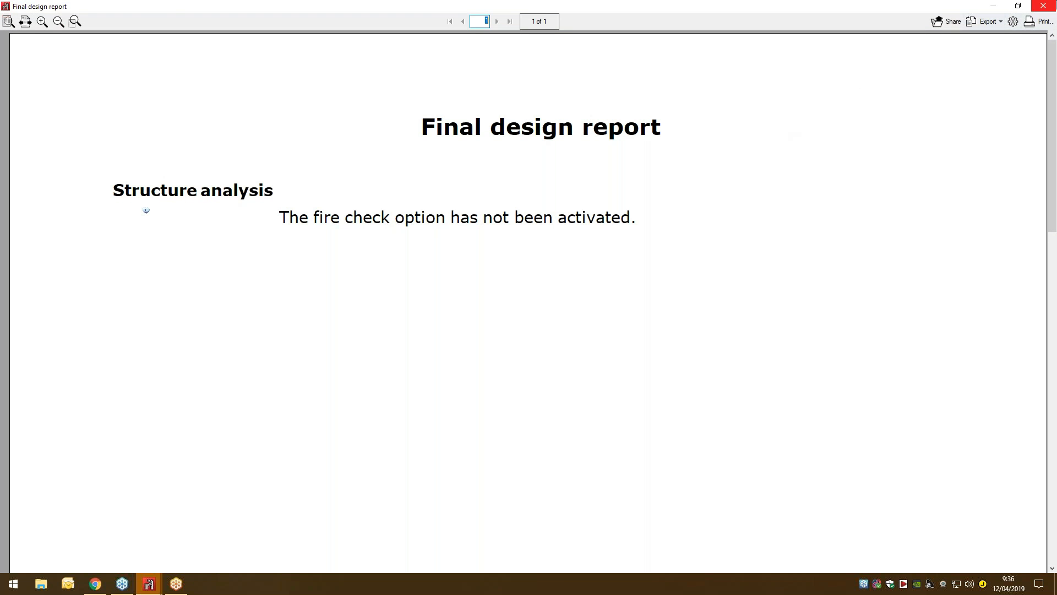
{"action": "left_click", "coordinate": [1043, 6]}
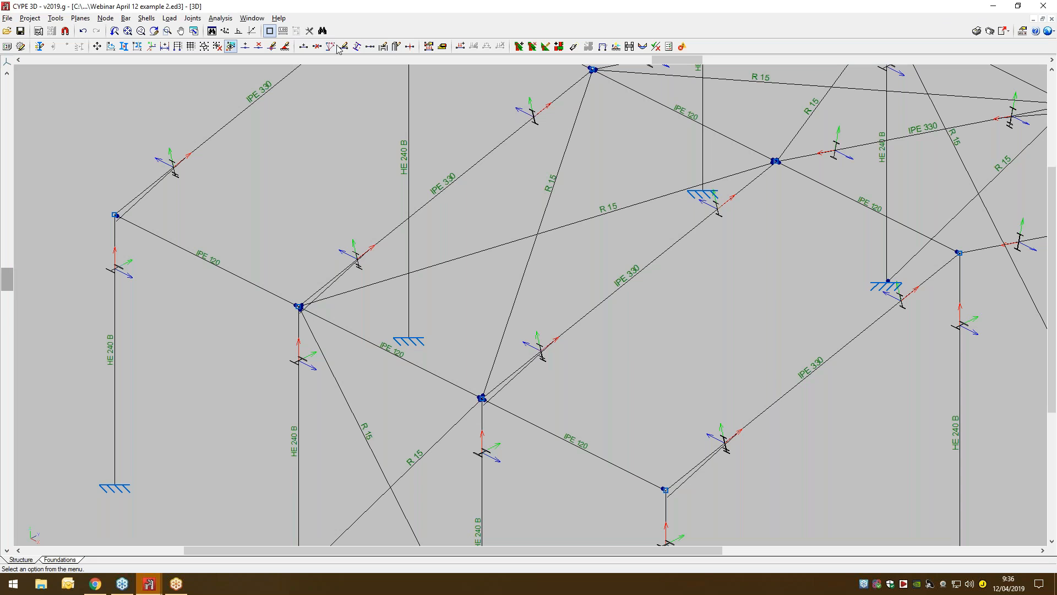
- Open the Type 8 connection at node N7 for editing and inspect its stiffeners, beams and welds in the 3D model
{"action": "left_click", "coordinate": [192, 18]}
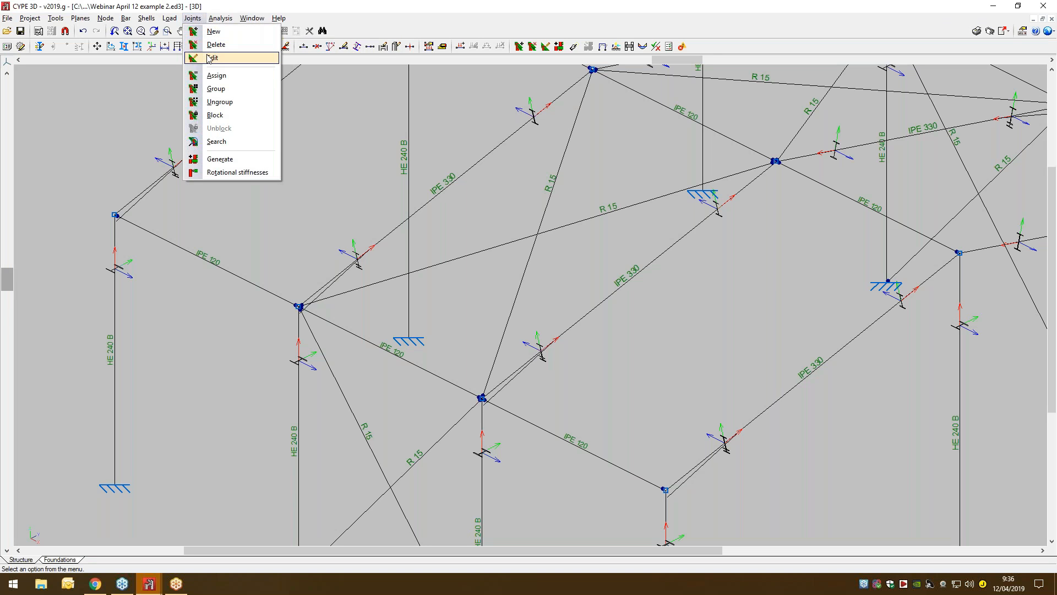
{"action": "left_click", "coordinate": [209, 58]}
{"action": "scroll", "coordinate": [205, 226], "scroll_direction": "down", "scroll_amount": 2}
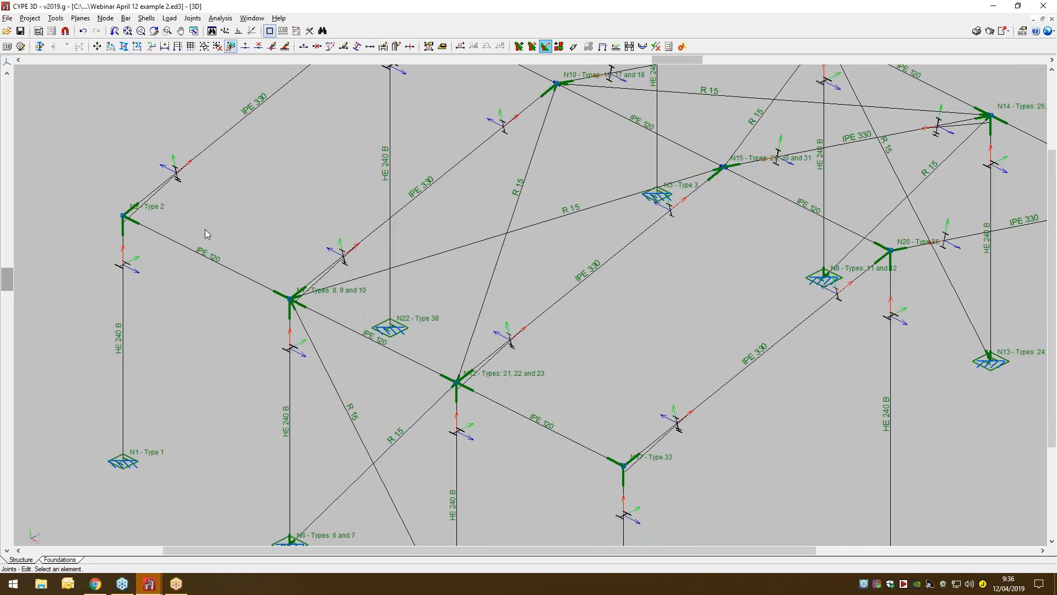
{"action": "left_click", "coordinate": [273, 295]}
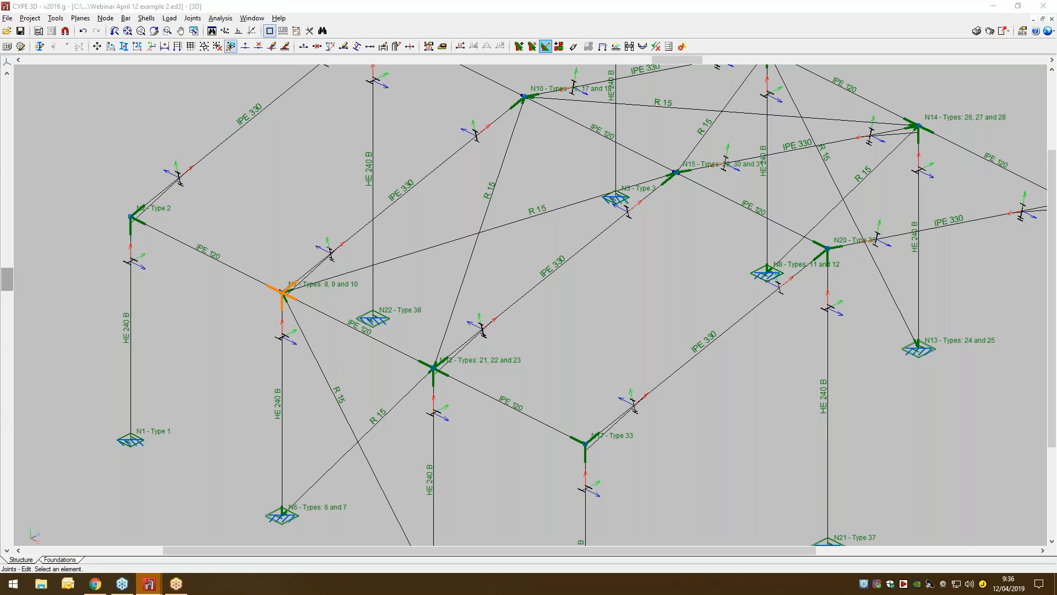
{"action": "double_click", "coordinate": [478, 144]}
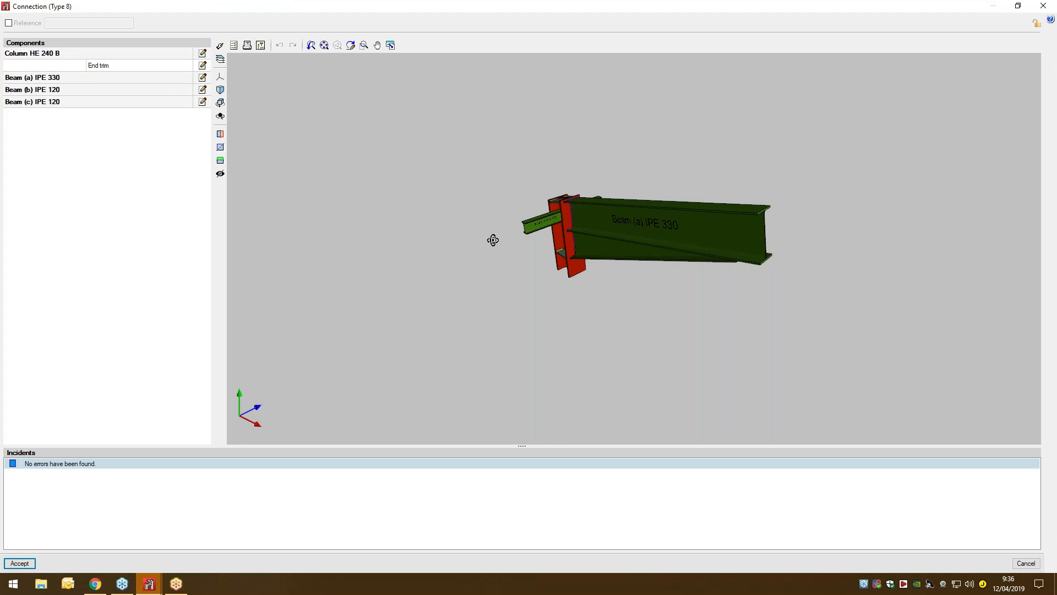
{"action": "middle_click_drag", "start_coordinate": [493, 240], "coordinate": [683, 248]}
{"action": "scroll", "coordinate": [503, 251], "scroll_direction": "up", "scroll_amount": 6}
{"action": "scroll", "coordinate": [503, 251], "scroll_direction": "up", "scroll_amount": 3}
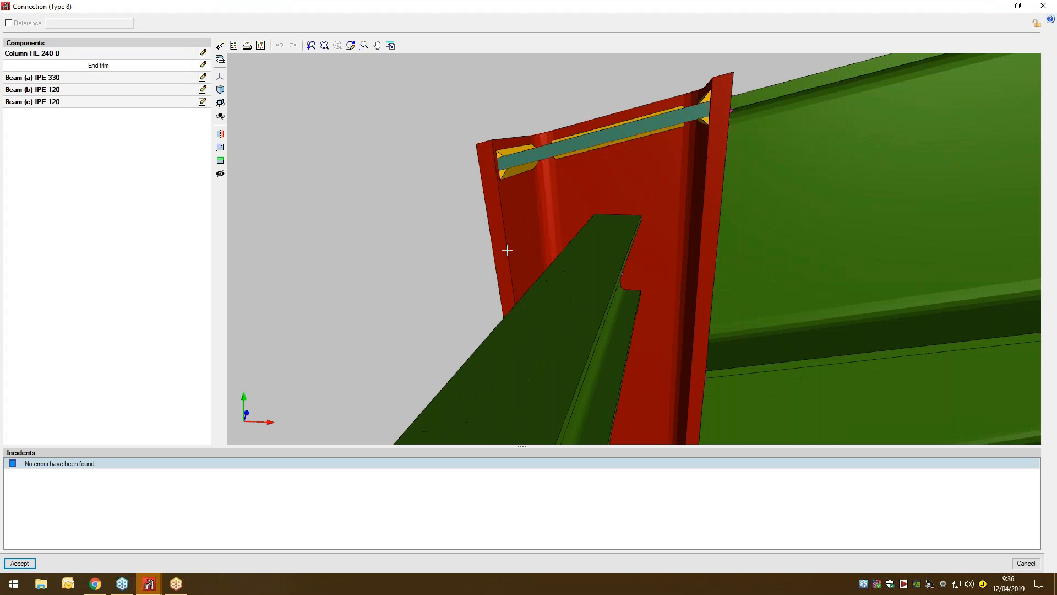
{"action": "middle_click_drag", "start_coordinate": [540, 247], "coordinate": [385, 181]}
{"action": "scroll", "coordinate": [471, 242], "scroll_direction": "down", "scroll_amount": 4}
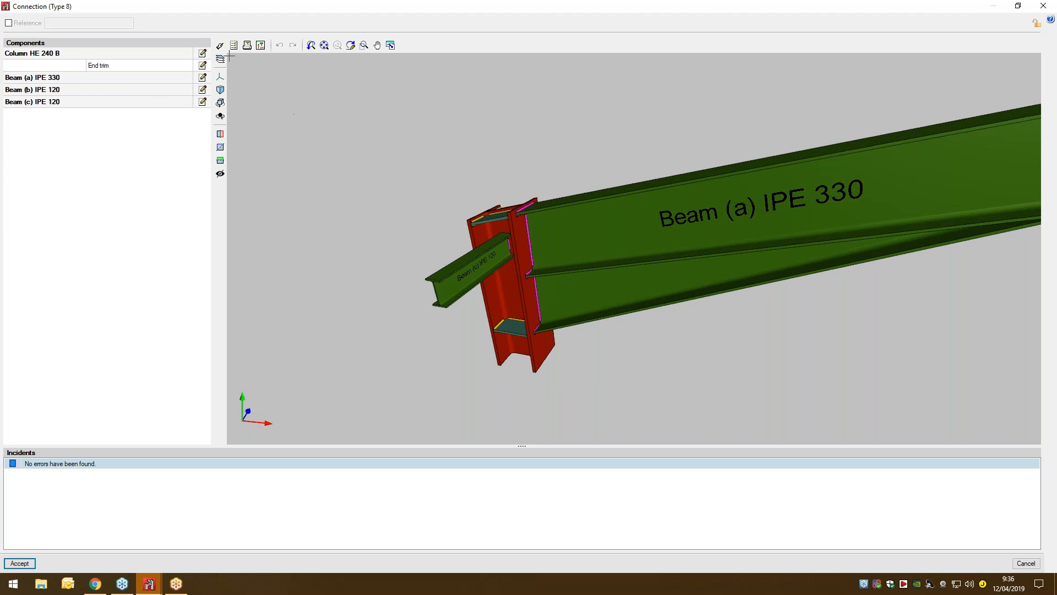
- Open the detailing drawing of the Type 8 connection and examine the stiffener weld detail and the beam-to-column elevation
{"action": "left_click", "coordinate": [261, 46]}
{"action": "double_click", "coordinate": [479, 142]}
{"action": "scroll", "coordinate": [388, 108], "scroll_direction": "up", "scroll_amount": 5}
{"action": "scroll", "coordinate": [388, 107], "scroll_direction": "up", "scroll_amount": 5}
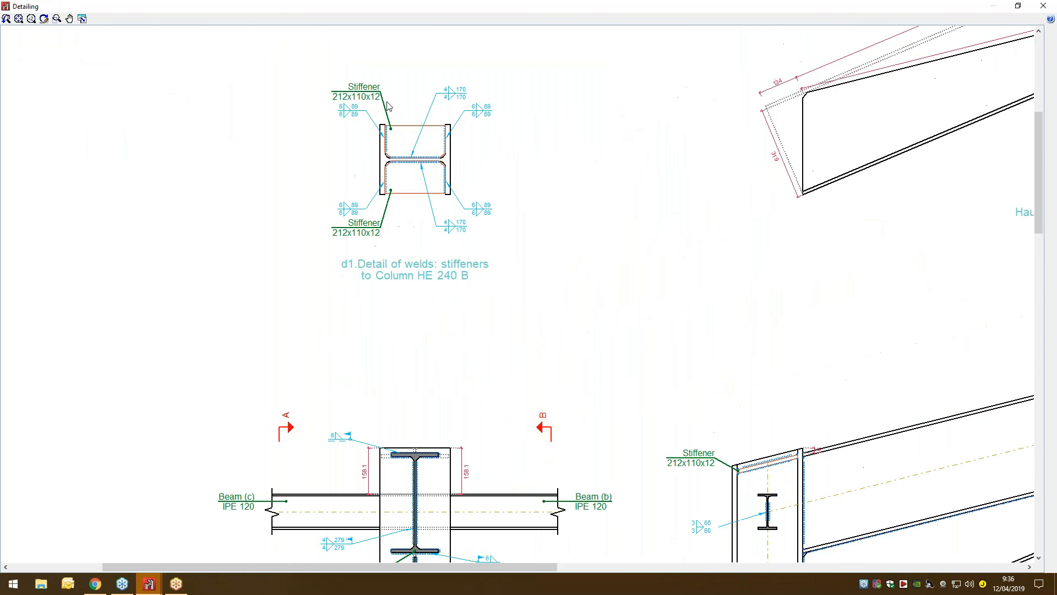
{"action": "middle_click_drag", "start_coordinate": [525, 355], "coordinate": [526, 36]}
{"action": "middle_click_drag", "start_coordinate": [528, 401], "coordinate": [528, 33]}
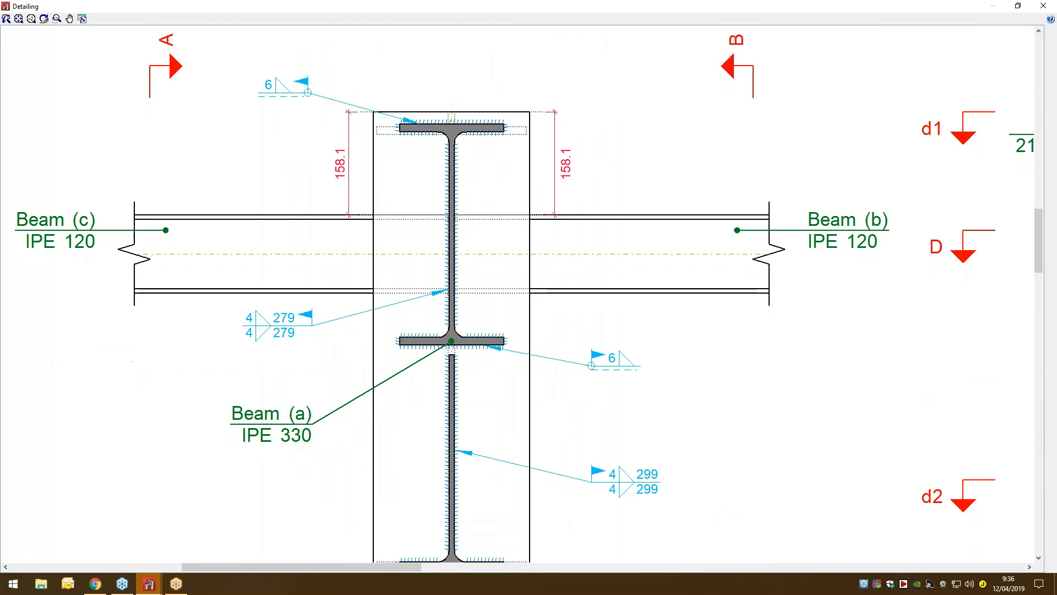
{"action": "scroll", "coordinate": [763, 172], "scroll_direction": "down", "scroll_amount": 1}
{"action": "scroll", "coordinate": [760, 175], "scroll_direction": "down", "scroll_amount": 2}
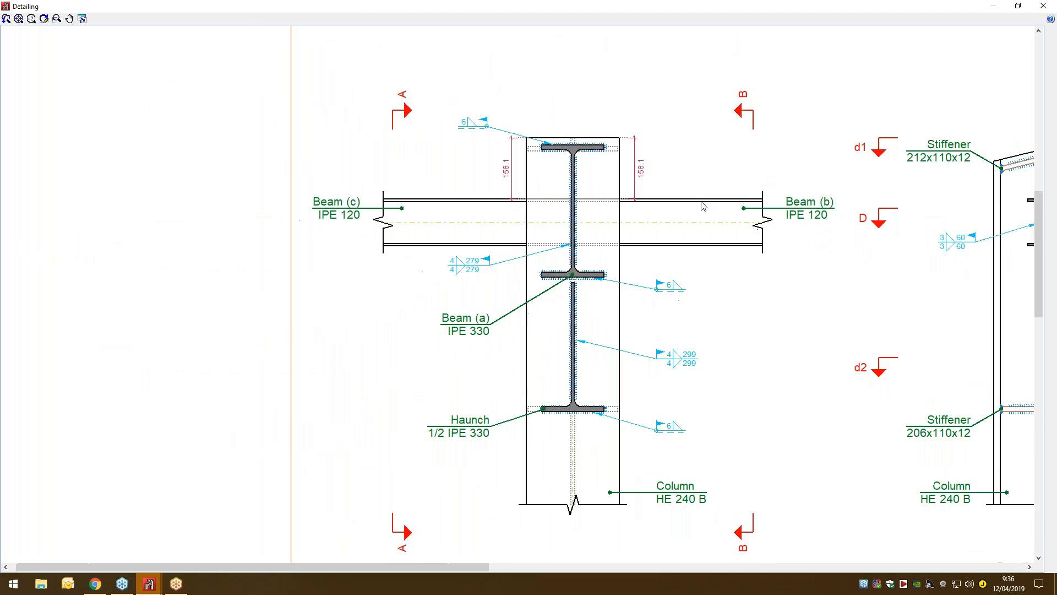
- Close the detailing drawing and review the Type 8 connection's code checks for the column welds, web panel shear, stiffeners and flange, plus beam (a)
{"action": "left_click", "coordinate": [1043, 6]}
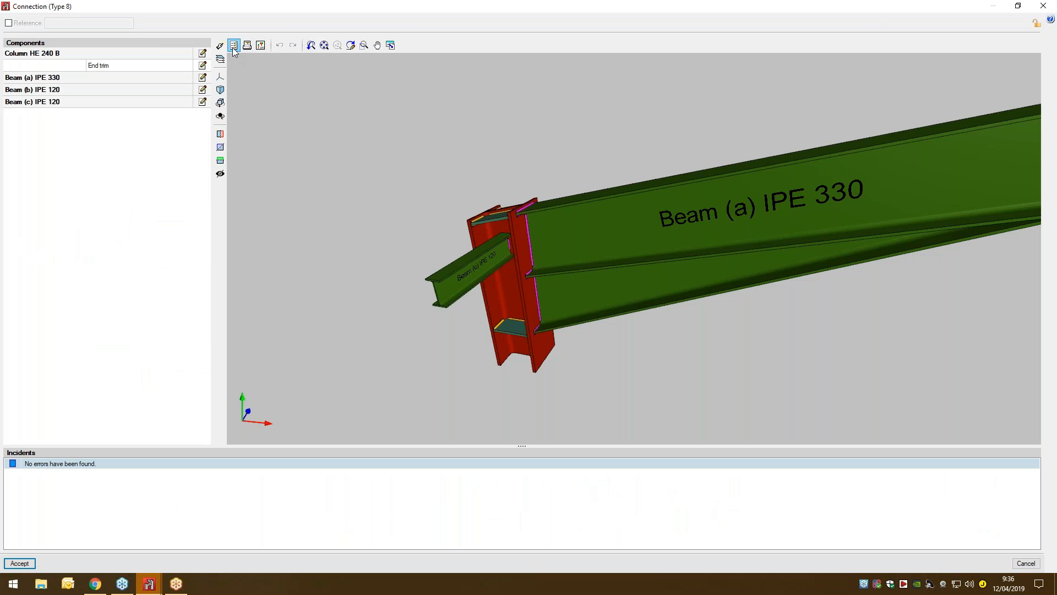
{"action": "left_click", "coordinate": [233, 48]}
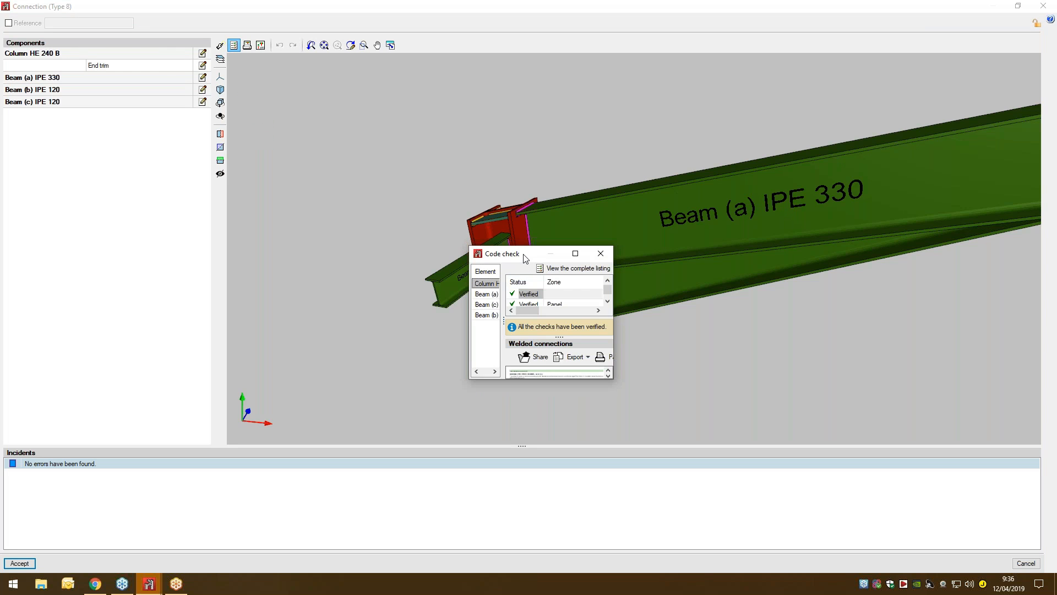
{"action": "double_click", "coordinate": [526, 258]}
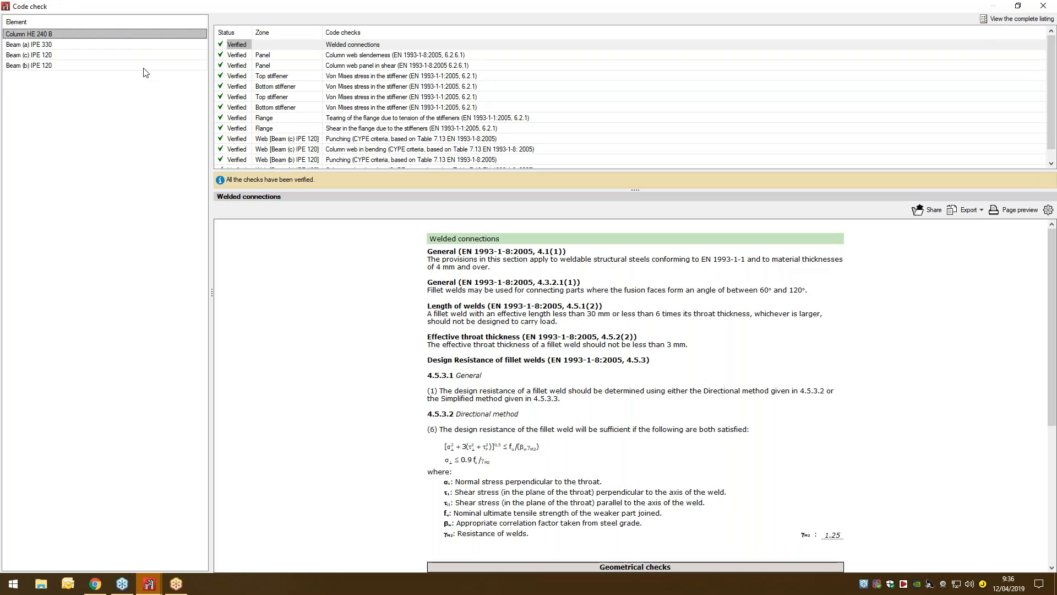
{"action": "left_click", "coordinate": [141, 46]}
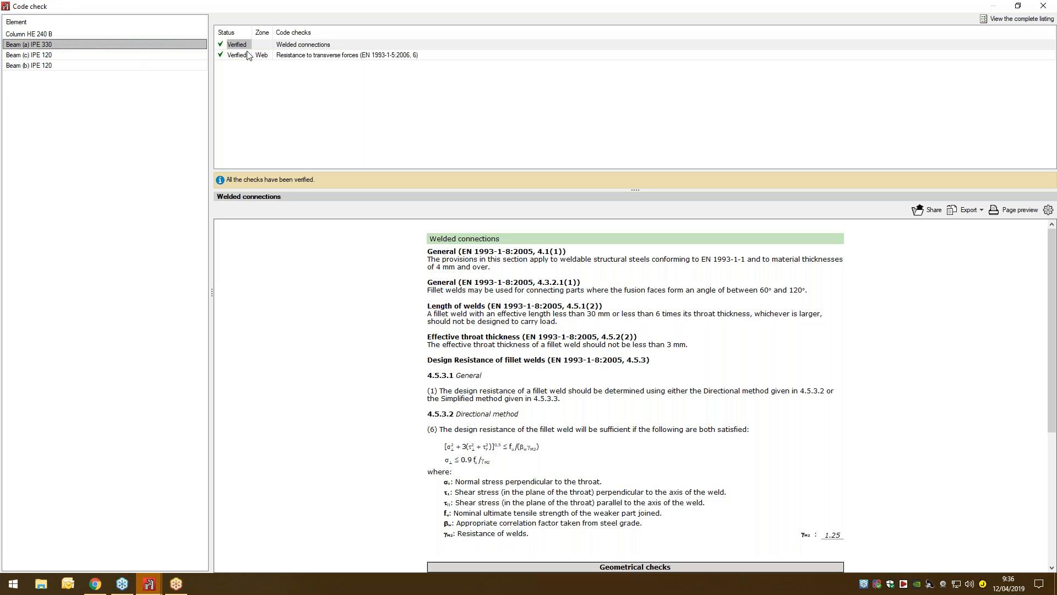
{"action": "left_click", "coordinate": [160, 35]}
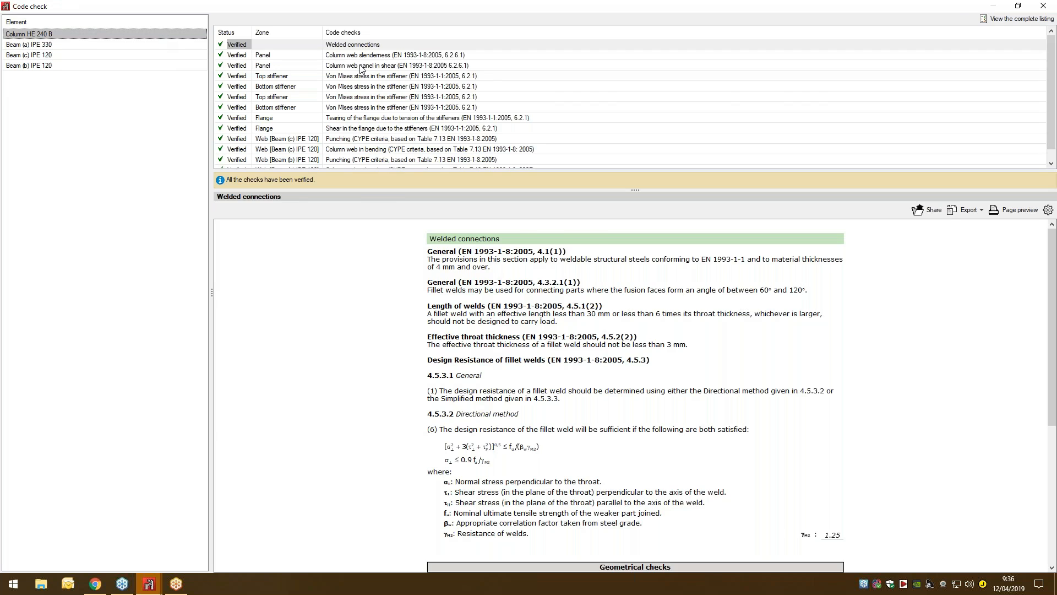
{"action": "left_click", "coordinate": [362, 67]}
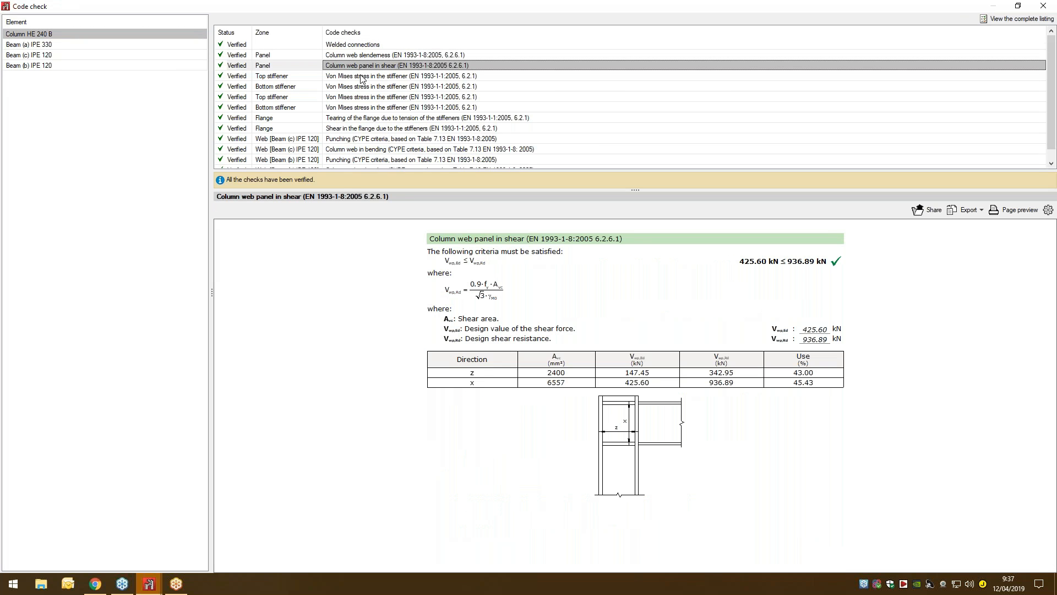
{"action": "left_click", "coordinate": [362, 77]}
{"action": "left_click", "coordinate": [363, 97]}
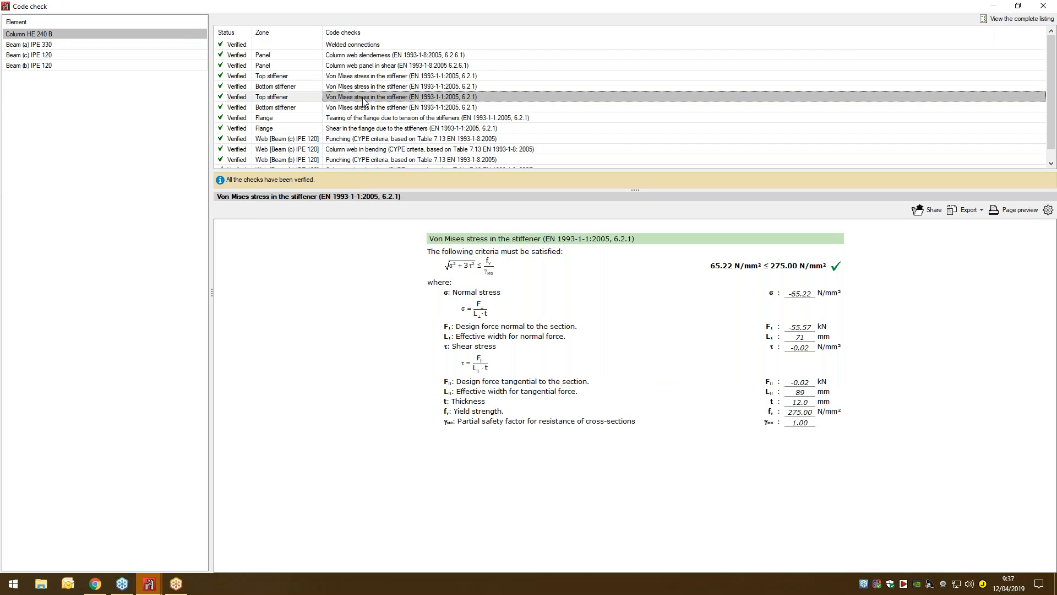
{"action": "left_click", "coordinate": [372, 128]}
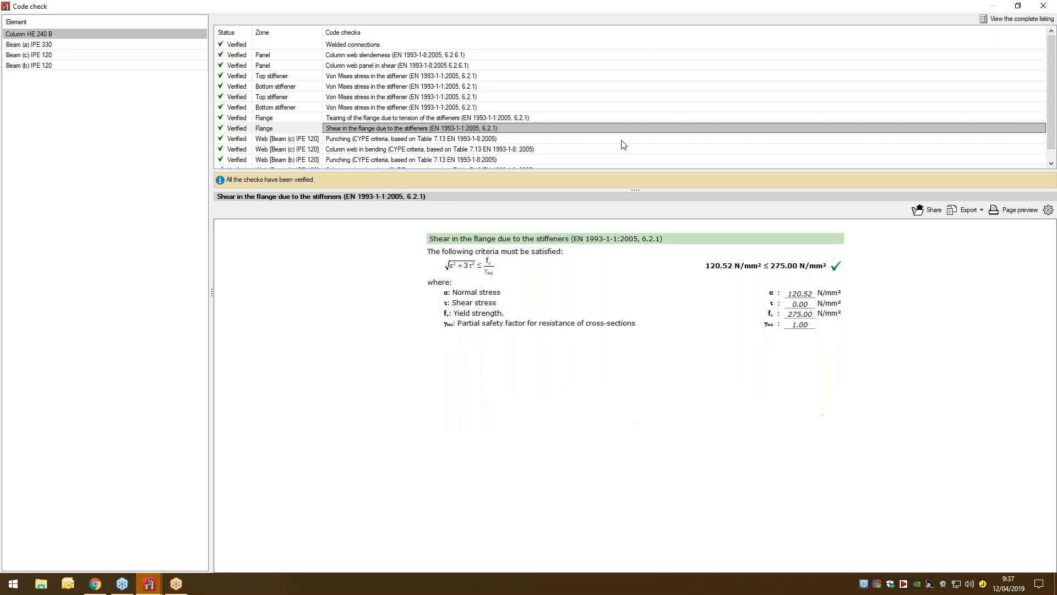
{"action": "left_click", "coordinate": [1042, 5]}
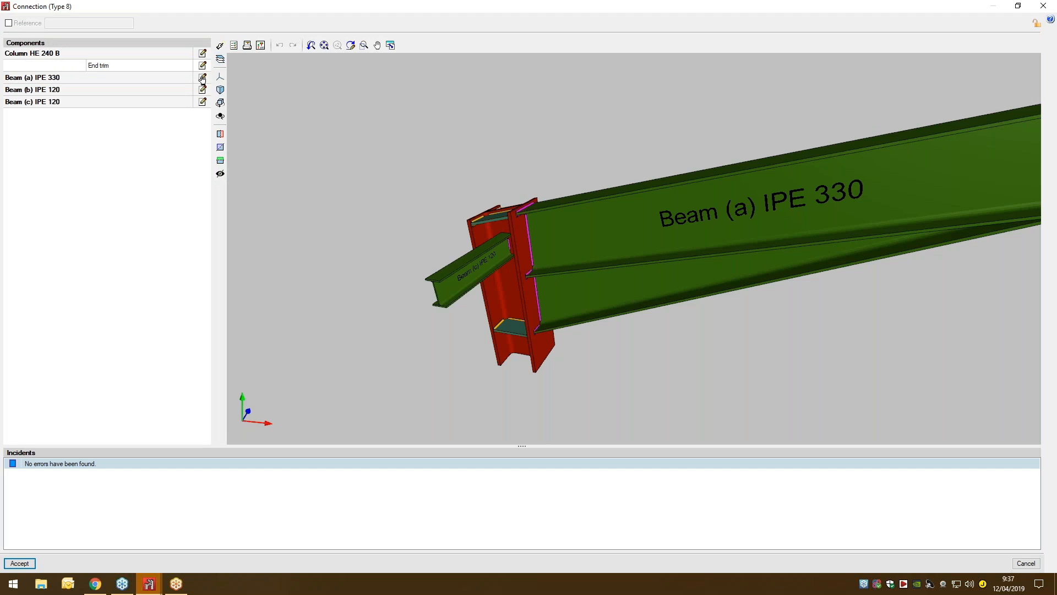
- Redesign the Type 8 connection with all bolted connections, keeping the connection elements configuration defined for the job, and inspect its bolted plates
{"action": "left_click", "coordinate": [220, 45]}
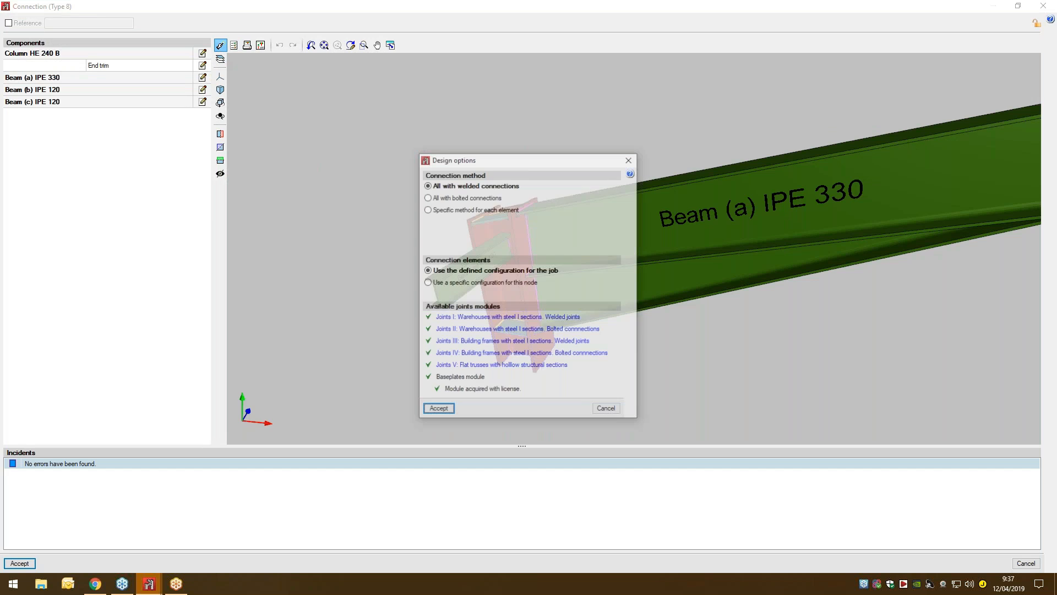
{"action": "left_click", "coordinate": [443, 198]}
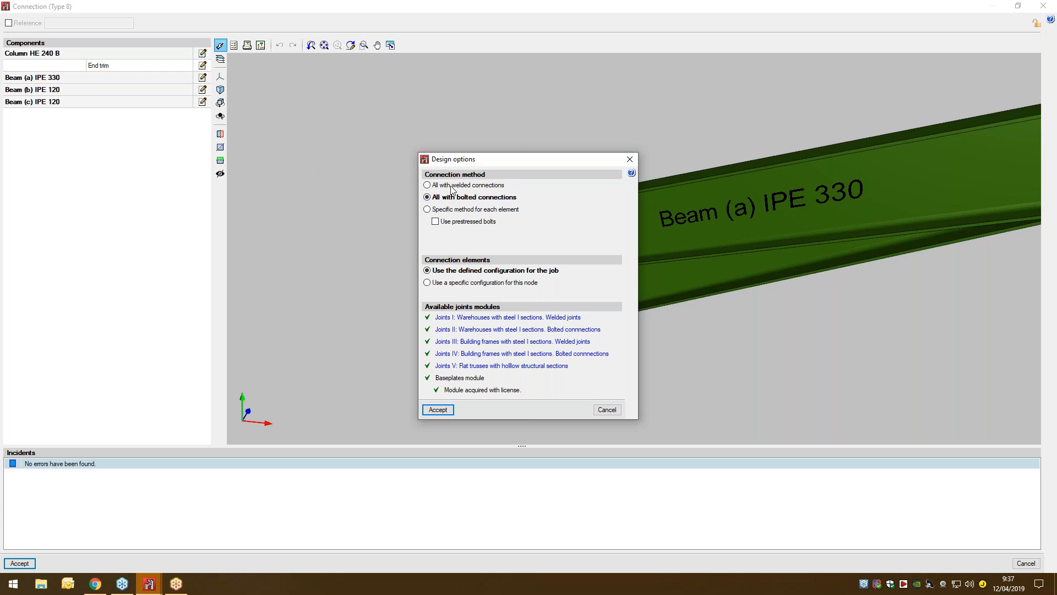
{"action": "left_click", "coordinate": [439, 410]}
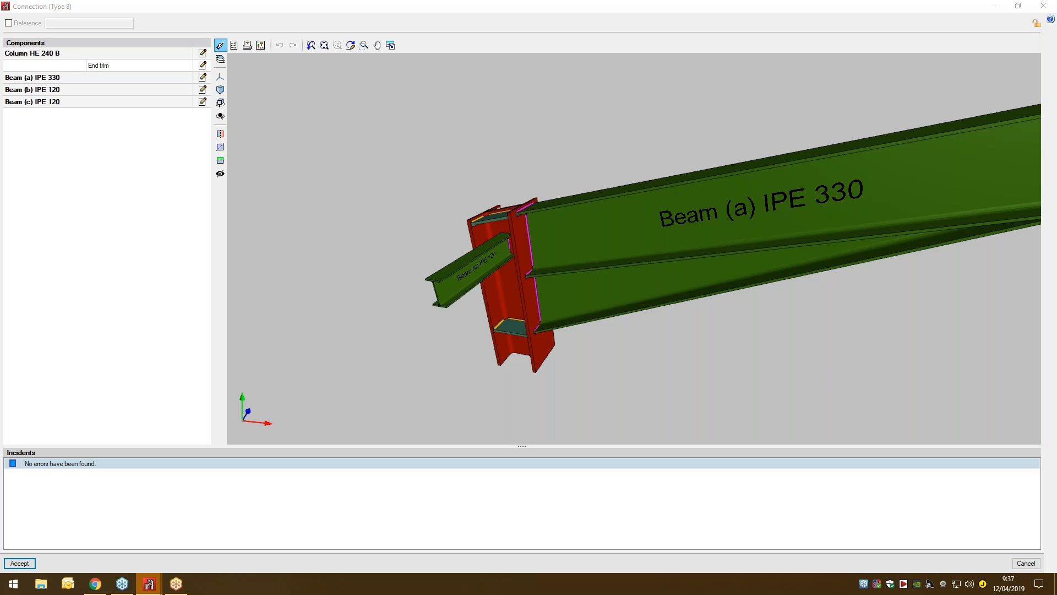
{"action": "left_click", "coordinate": [621, 314]}
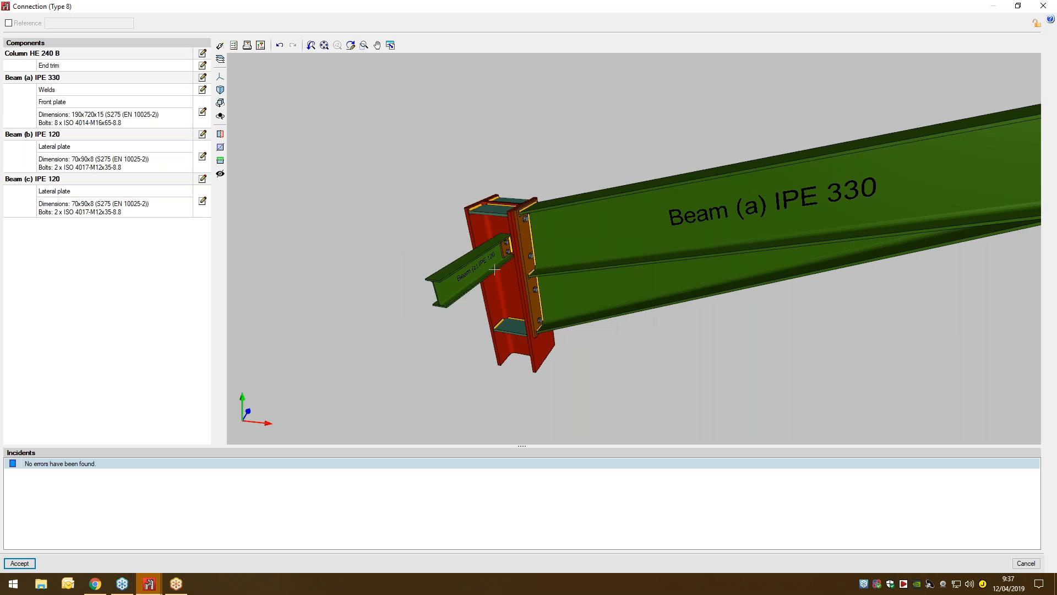
{"action": "scroll", "coordinate": [514, 256], "scroll_direction": "up", "scroll_amount": 5}
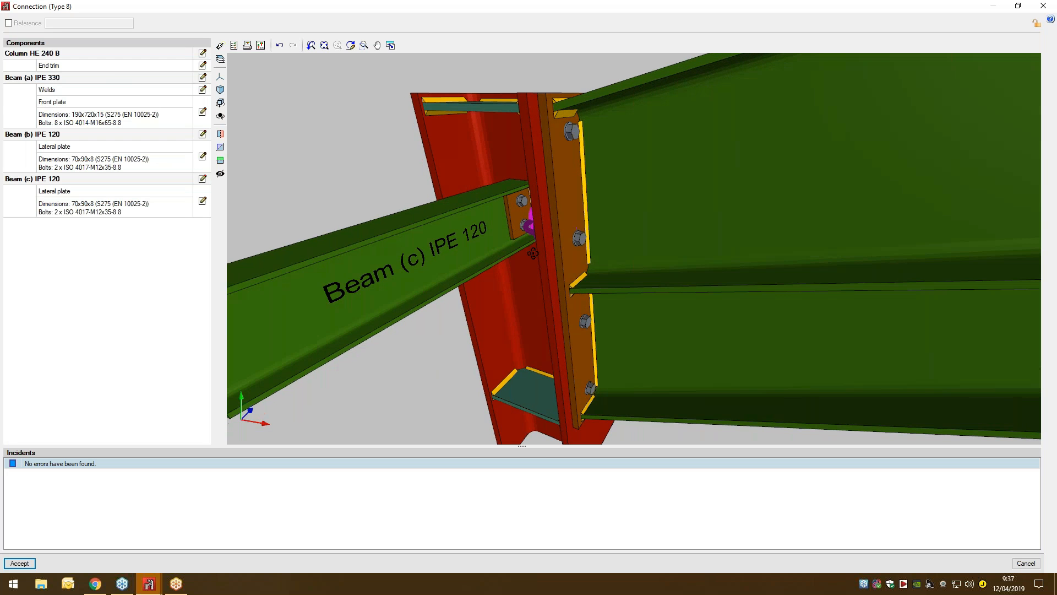
{"action": "mouse_move", "coordinate": [532, 253]}
{"action": "middle_mouse_down", "text": "shift"}
{"action": "mouse_move", "coordinate": [621, 248]}
{"action": "mouse_move", "coordinate": [540, 244]}
{"action": "middle_mouse_up", "text": "shift"}
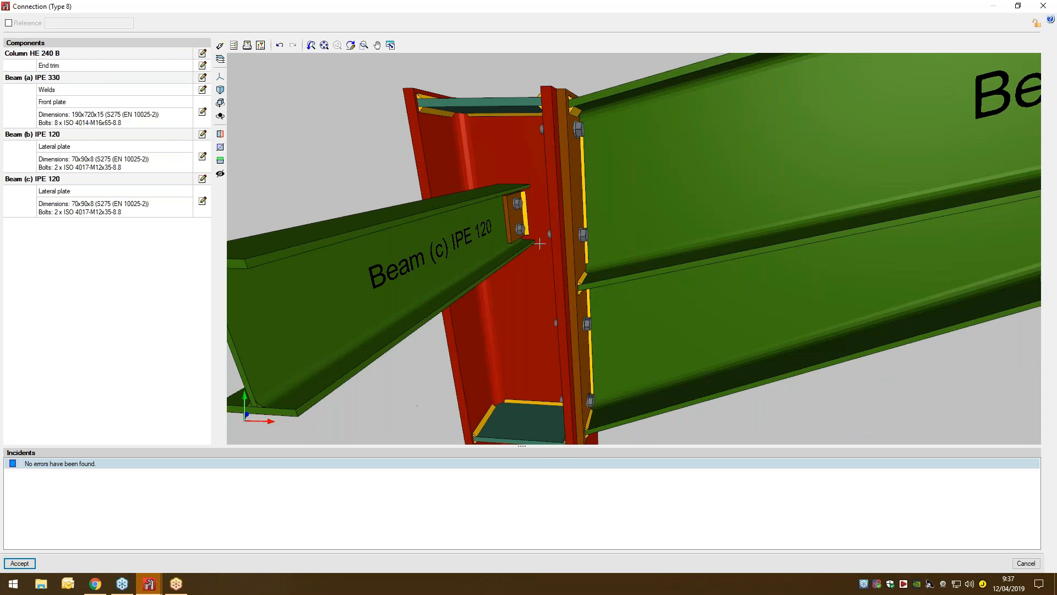
- Edit the front plate of beam (a) and move its second bolt row up to 126 mm above the beam's lower flange
{"action": "left_click", "coordinate": [203, 114]}
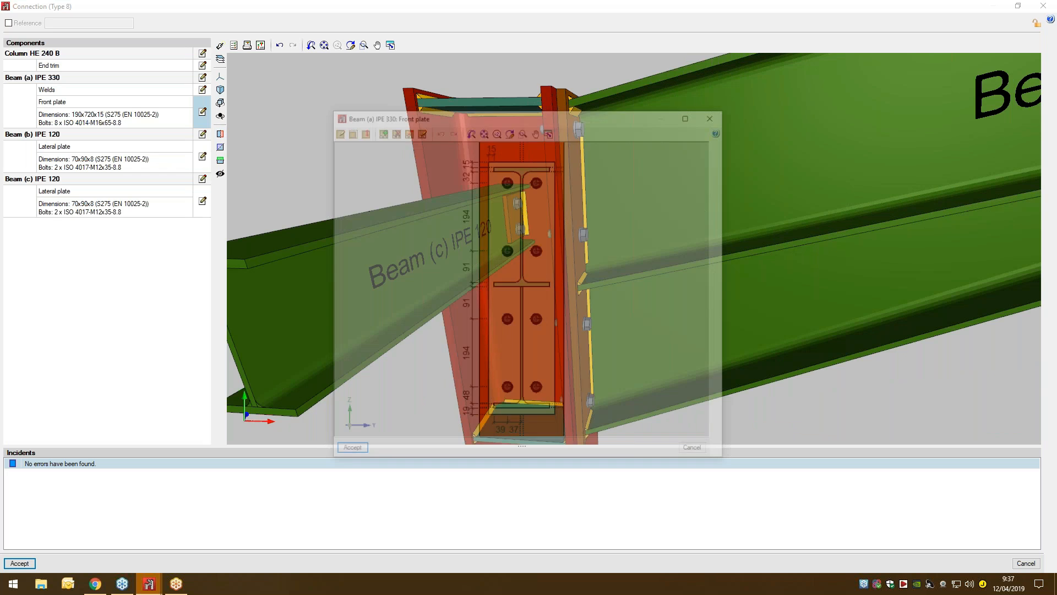
{"action": "double_click", "coordinate": [544, 117]}
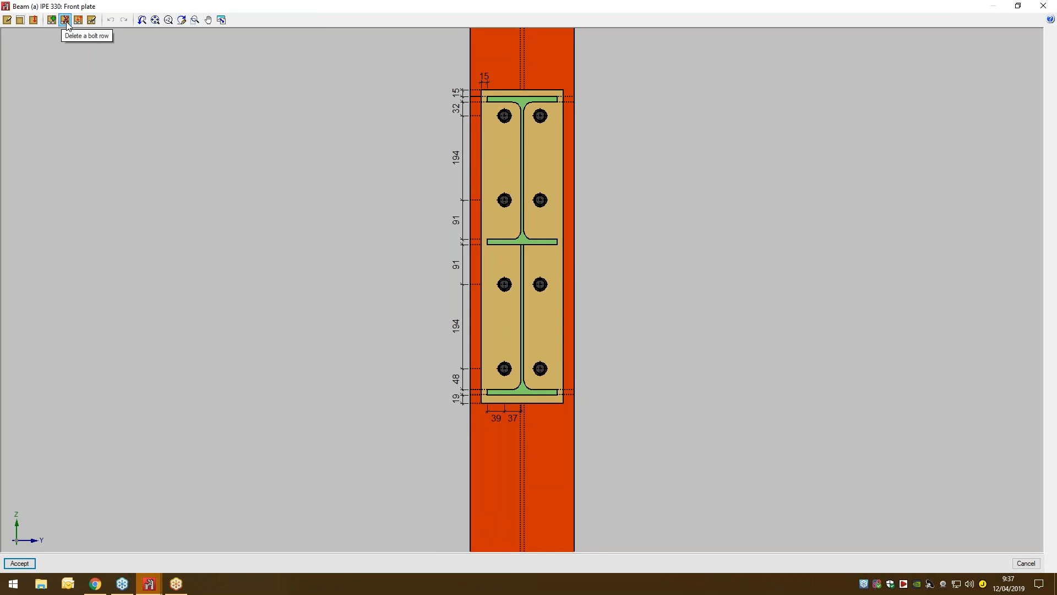
{"action": "left_click", "coordinate": [68, 23]}
{"action": "left_click", "coordinate": [78, 21]}
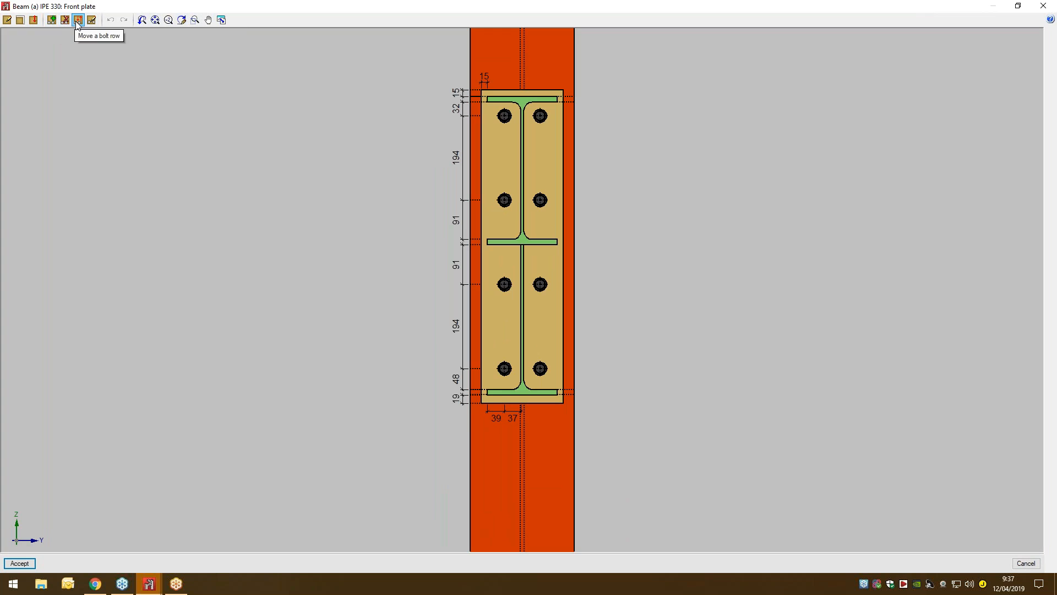
{"action": "left_click", "coordinate": [491, 198]}
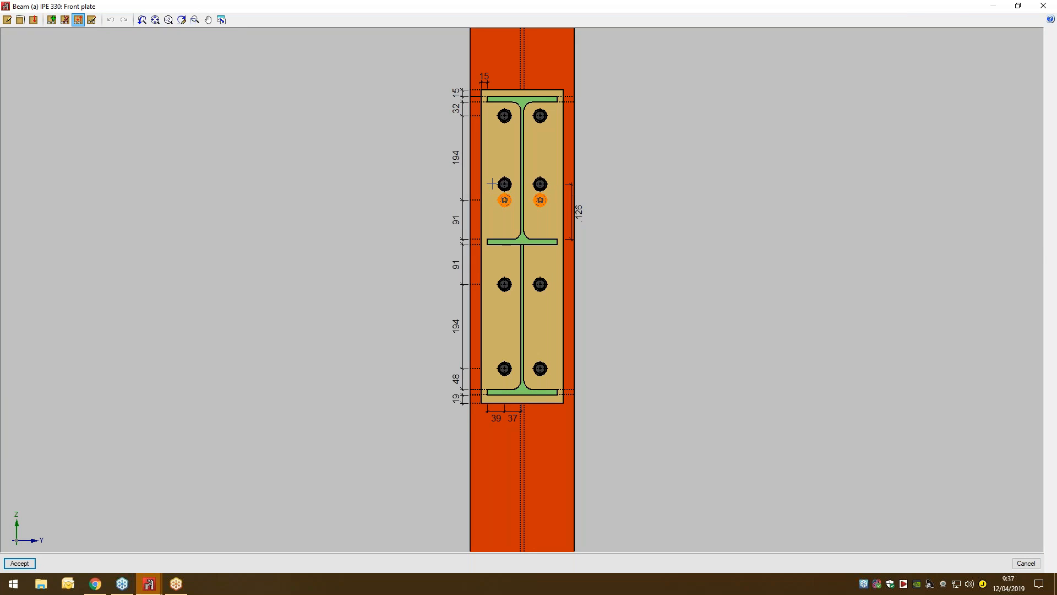
{"action": "left_click", "coordinate": [491, 196]}
{"action": "left_click", "coordinate": [582, 191]}
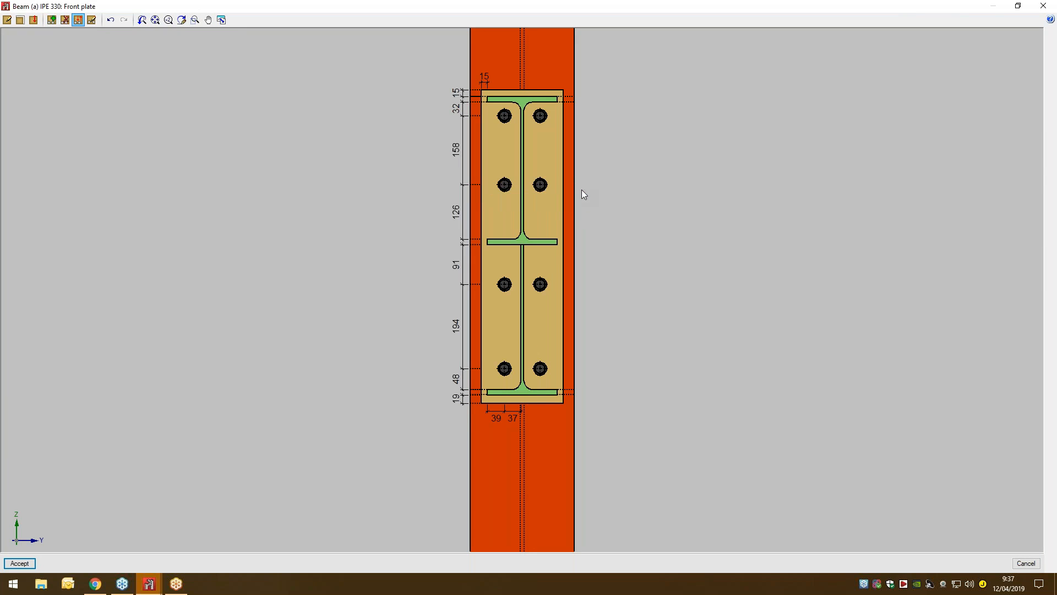
- Add a bolt row 71 mm below the top row and move the row beneath it to 82 mm above the beam's lower flange
{"action": "left_click", "coordinate": [52, 20]}
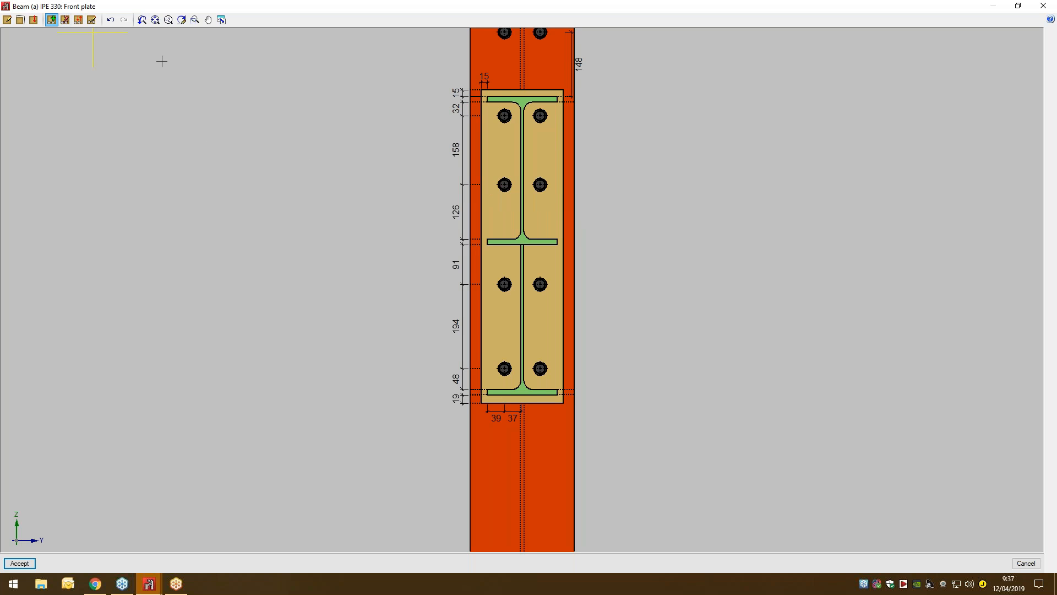
{"action": "left_click", "coordinate": [329, 147]}
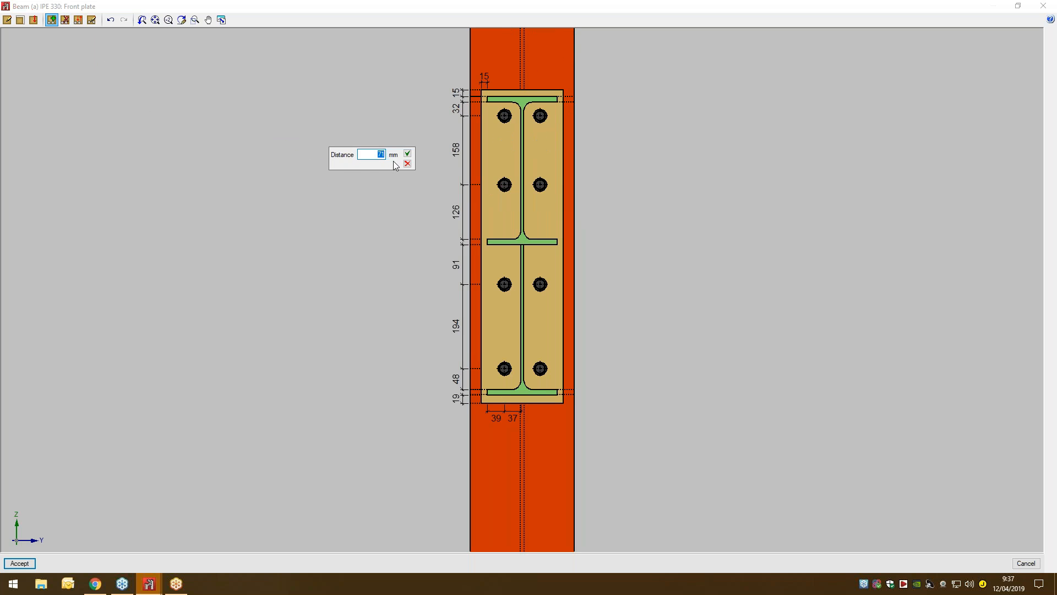
{"action": "left_click", "coordinate": [408, 151]}
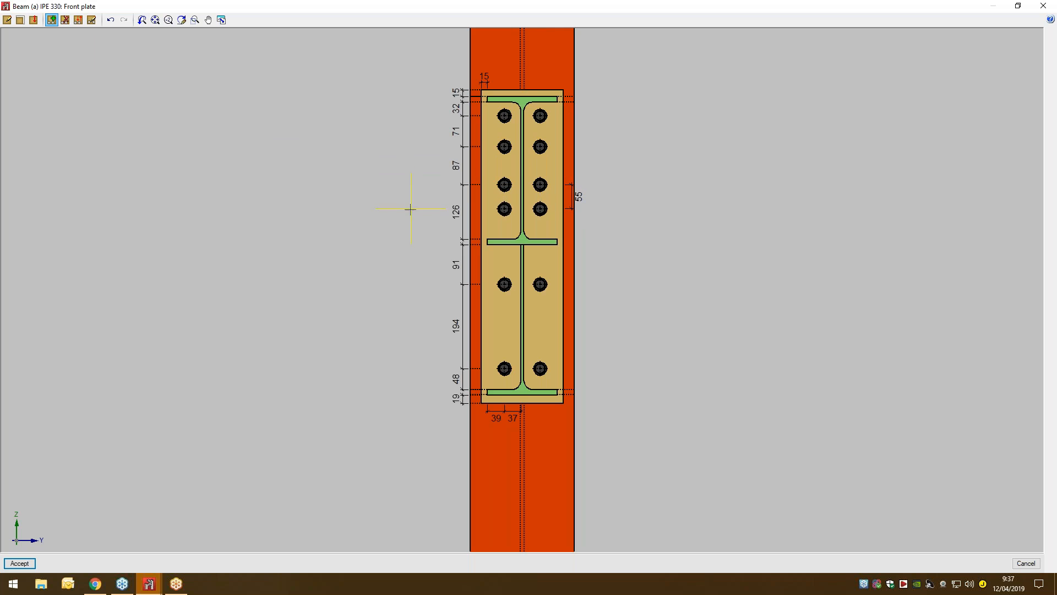
{"action": "left_click", "coordinate": [78, 20]}
{"action": "left_click", "coordinate": [505, 184]}
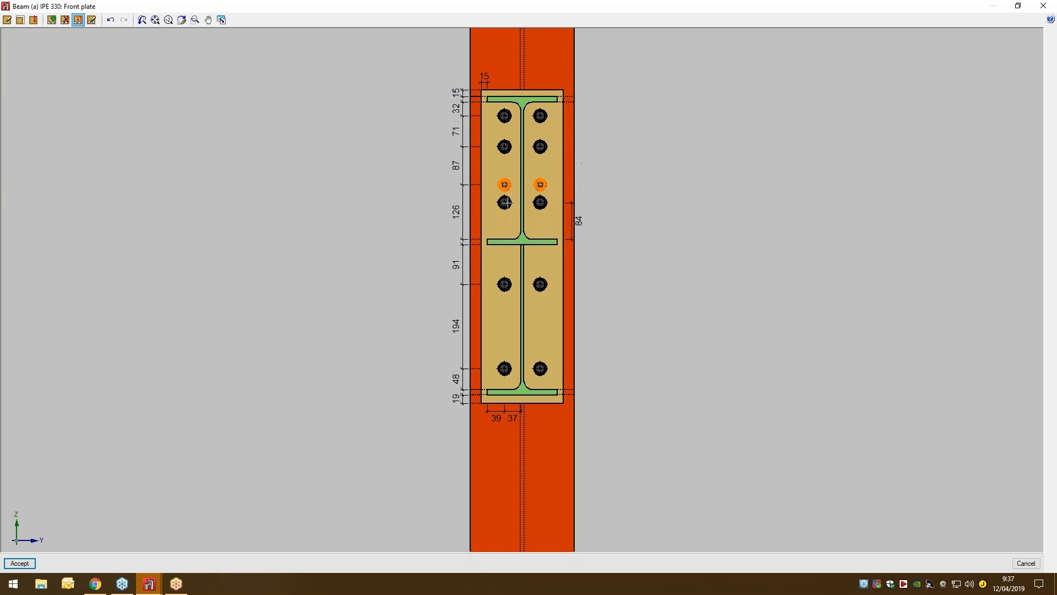
{"action": "left_click", "coordinate": [504, 203]}
{"action": "left_click", "coordinate": [583, 211]}
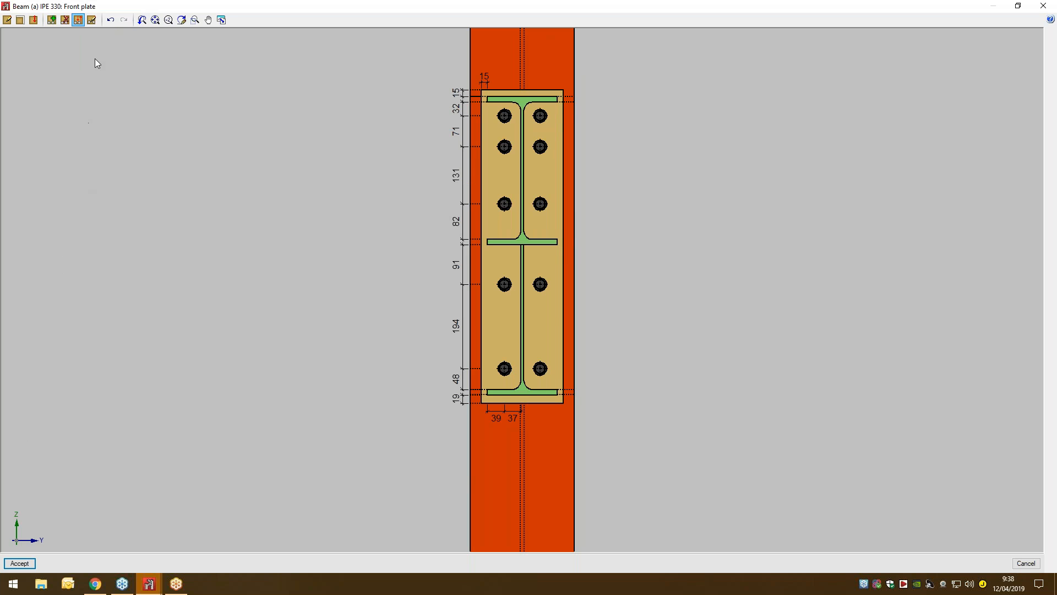
- Set the front plate bolts' thread length to 70 after trying 100, 130 and 80, and leave the plate editor without keeping the changes
{"action": "left_click", "coordinate": [92, 21]}
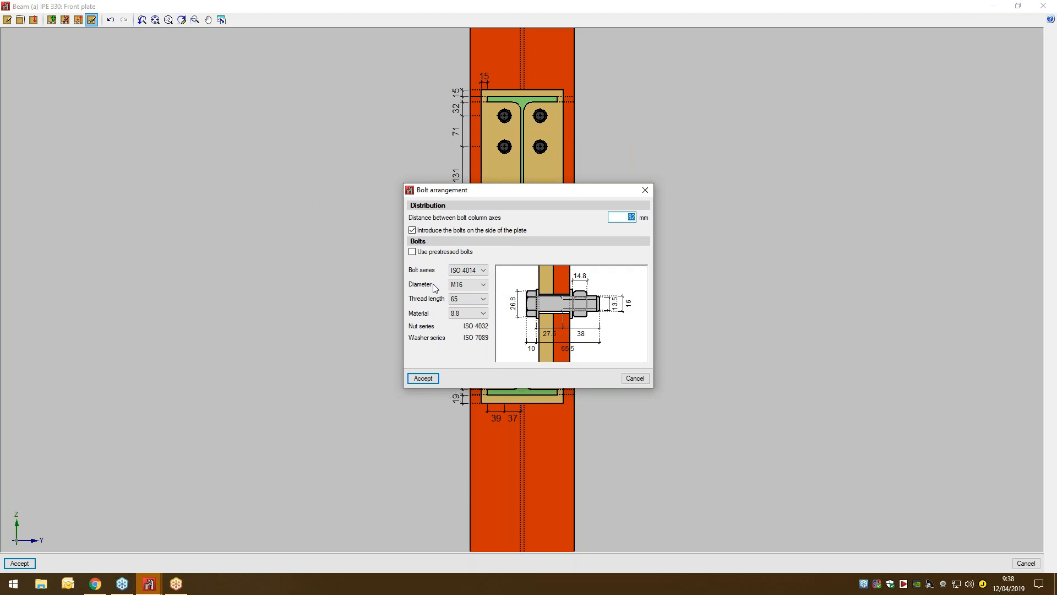
{"action": "left_click", "coordinate": [465, 299]}
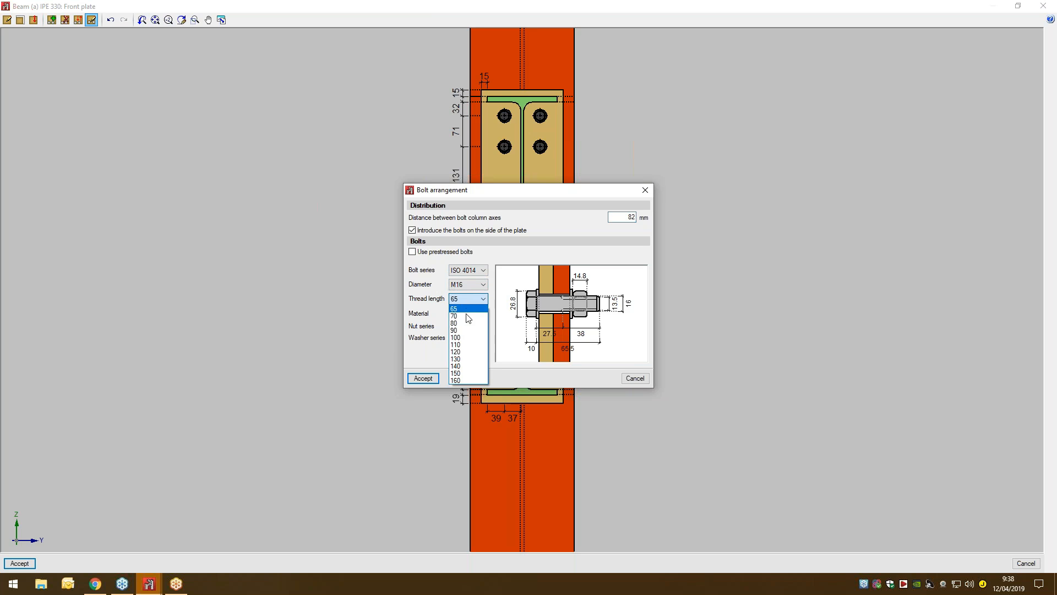
{"action": "left_click", "coordinate": [469, 339]}
{"action": "left_click", "coordinate": [471, 299]}
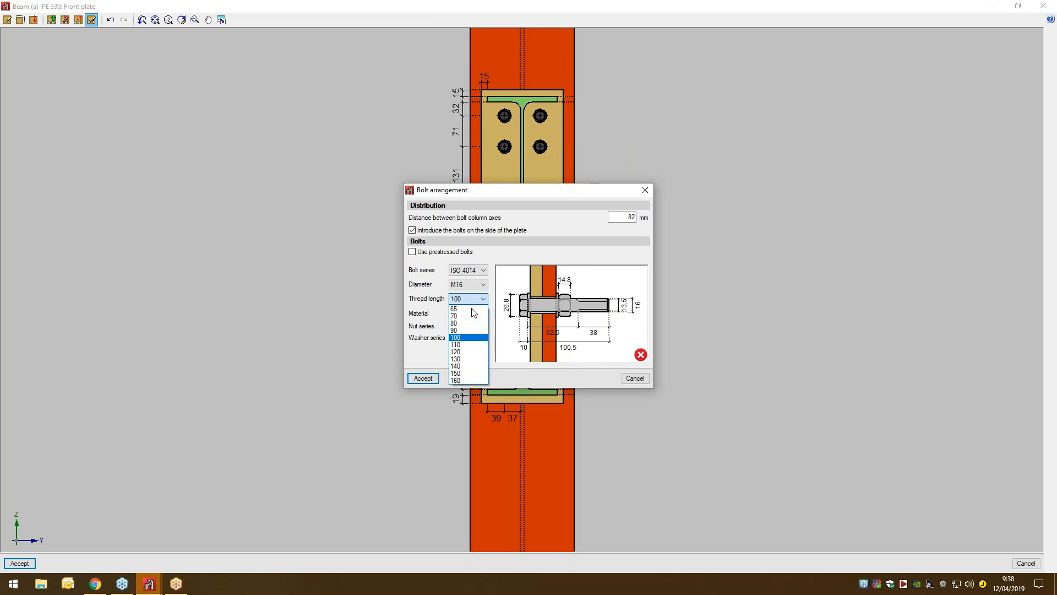
{"action": "left_click", "coordinate": [471, 362]}
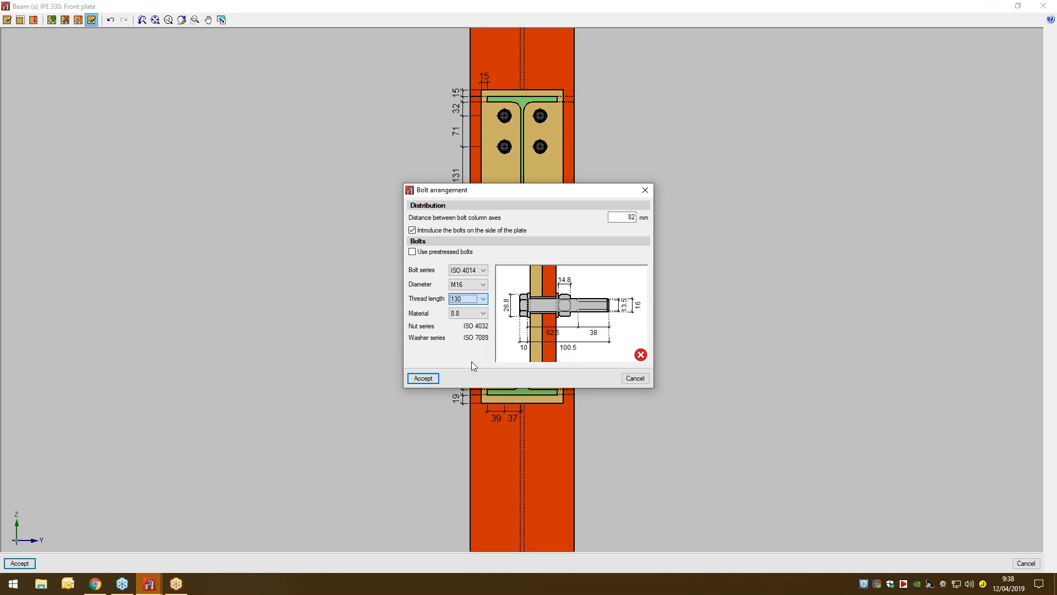
{"action": "left_click", "coordinate": [470, 299]}
{"action": "left_click", "coordinate": [477, 324]}
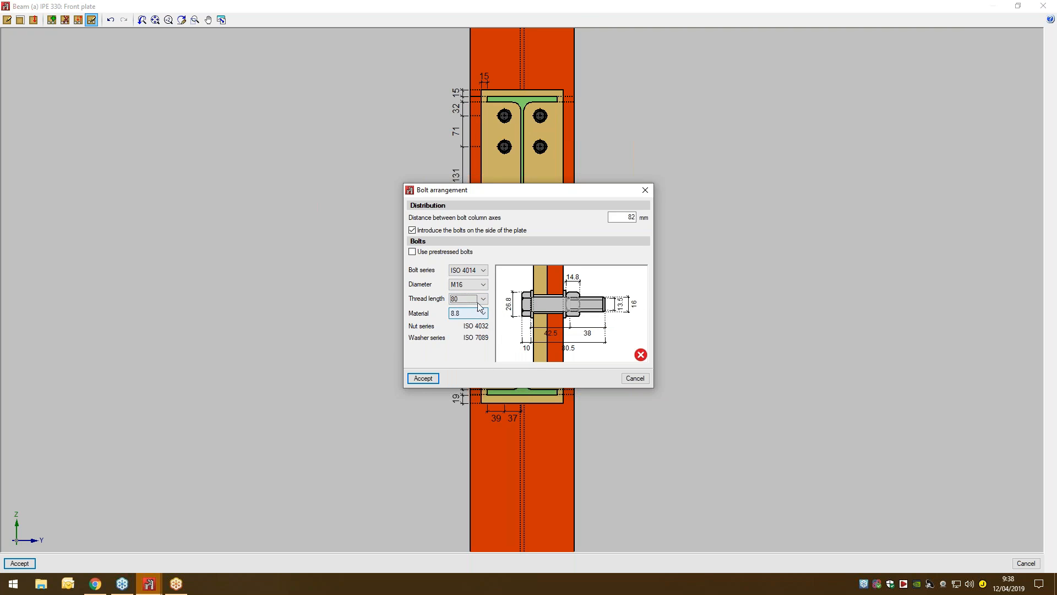
{"action": "left_click", "coordinate": [470, 299]}
{"action": "left_click", "coordinate": [478, 316]}
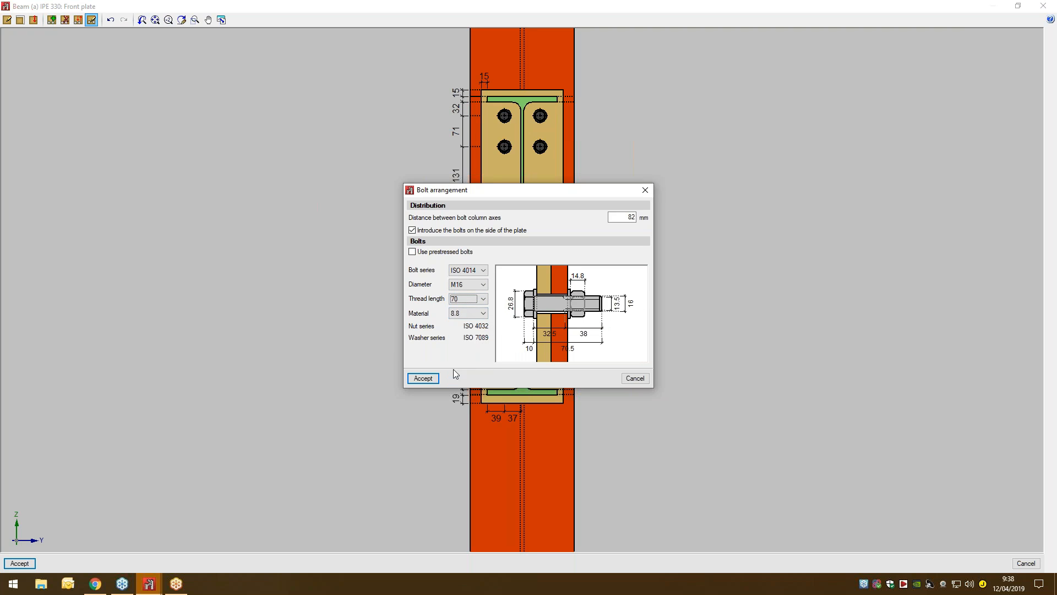
{"action": "left_click", "coordinate": [424, 378]}
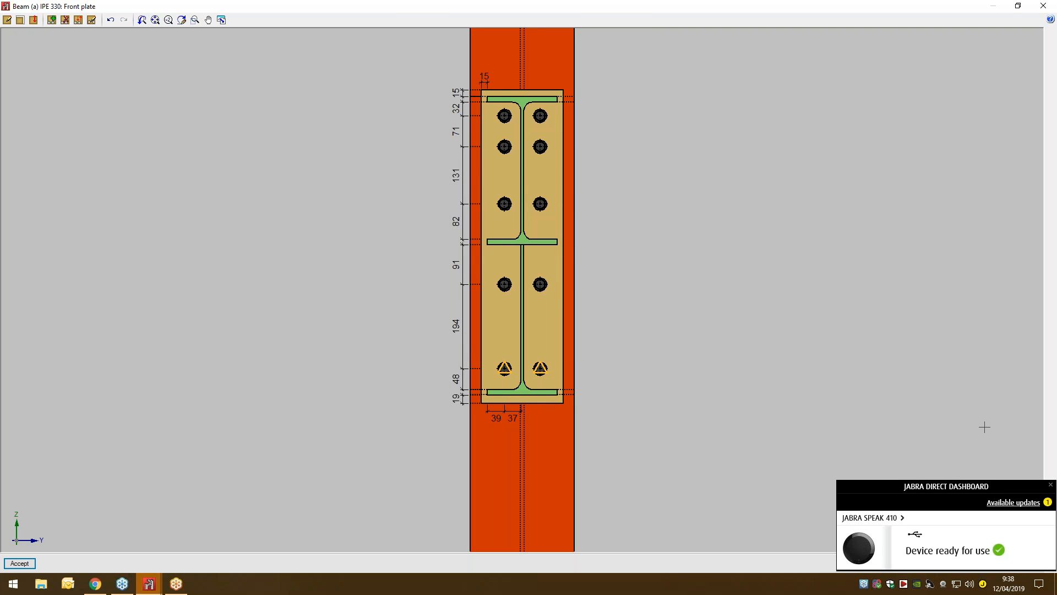
{"action": "left_click", "coordinate": [1043, 6]}
- Review the bolted Type 8 connection in 3D and accept it, returning to the structure's joints
{"action": "left_click", "coordinate": [400, 316]}
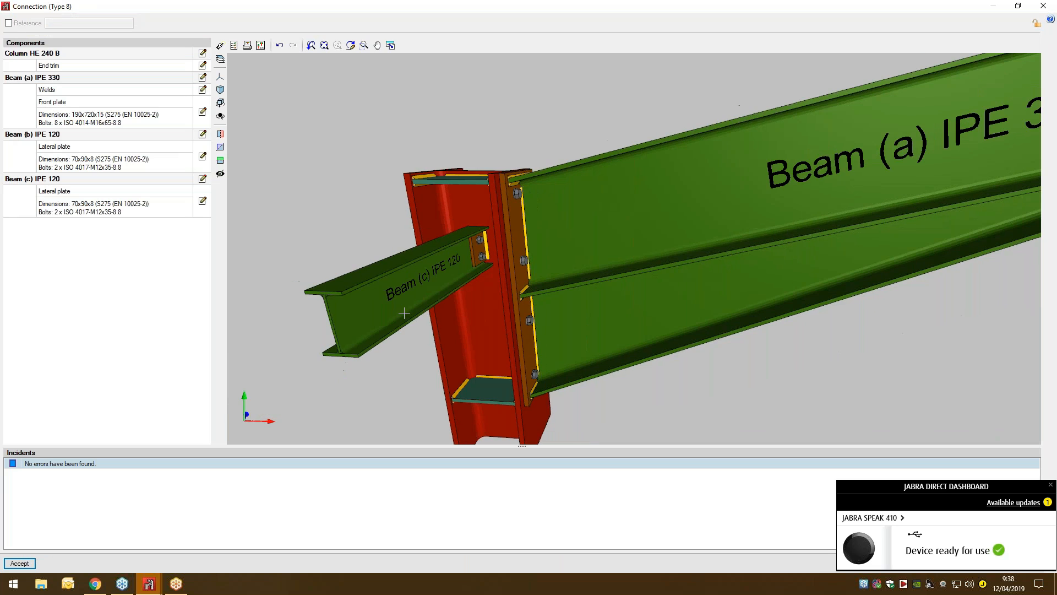
{"action": "left_click", "coordinate": [1051, 485]}
{"action": "scroll", "coordinate": [560, 319], "scroll_direction": "down", "scroll_amount": 3}
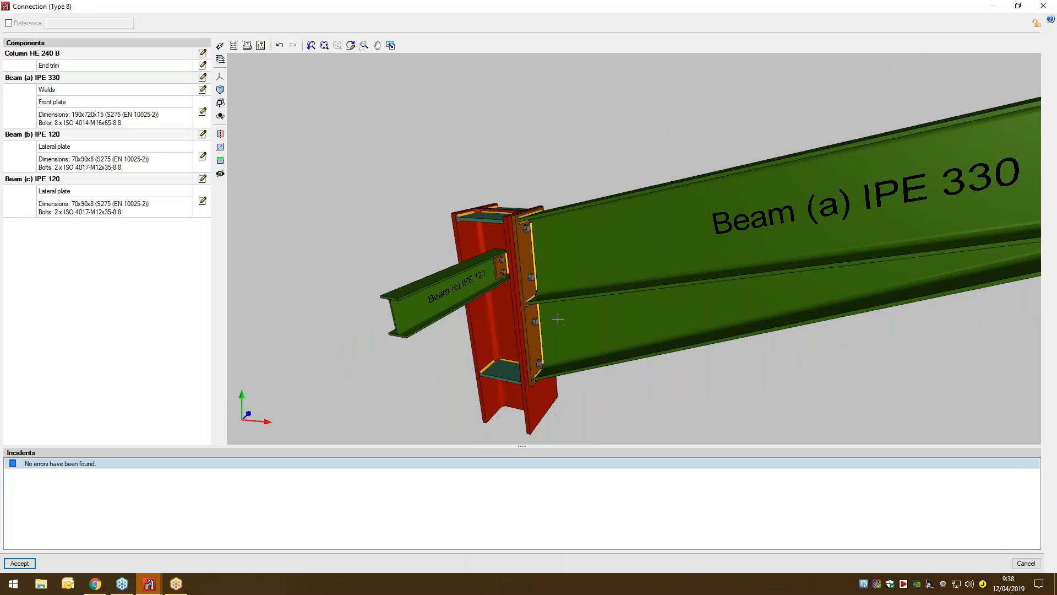
{"action": "left_click", "coordinate": [30, 561]}
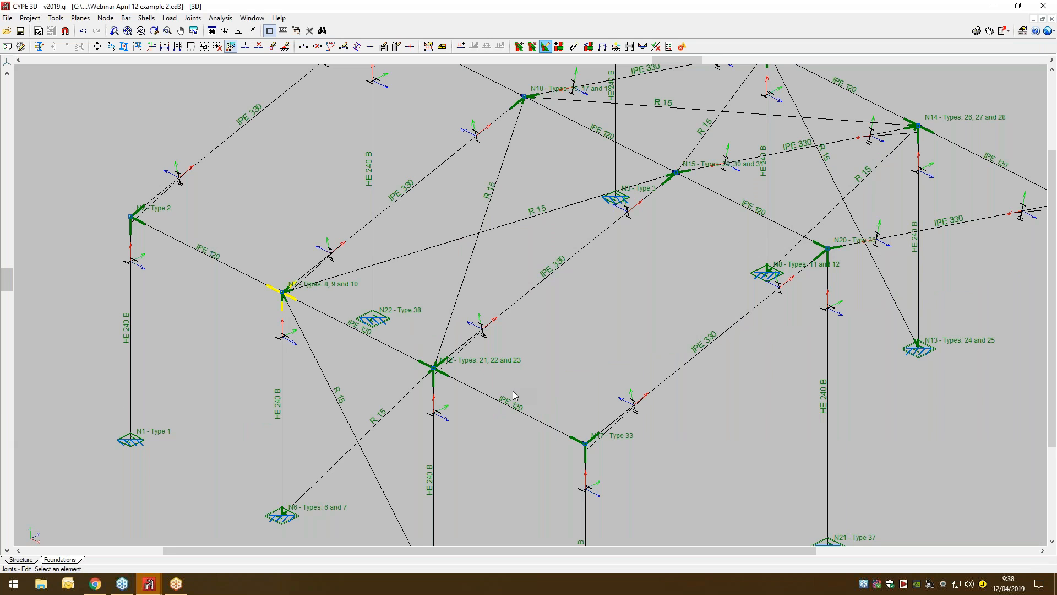
- Inspect the welded connection at node N20 and the baseplate connection at node N13 in 3D, closing each without changes
{"action": "left_click", "coordinate": [821, 252]}
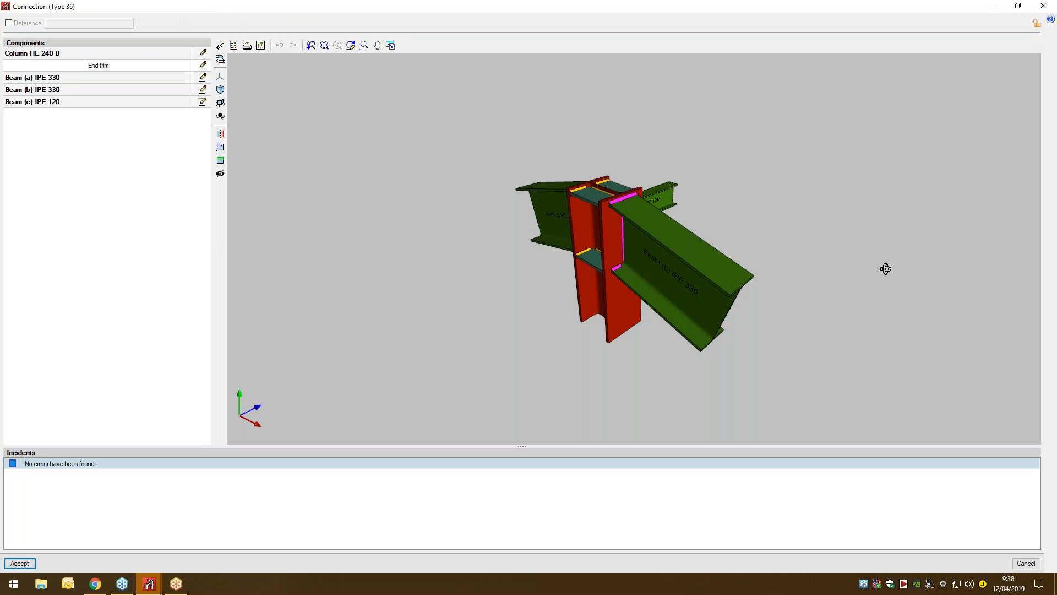
{"action": "left_click", "coordinate": [1044, 5]}
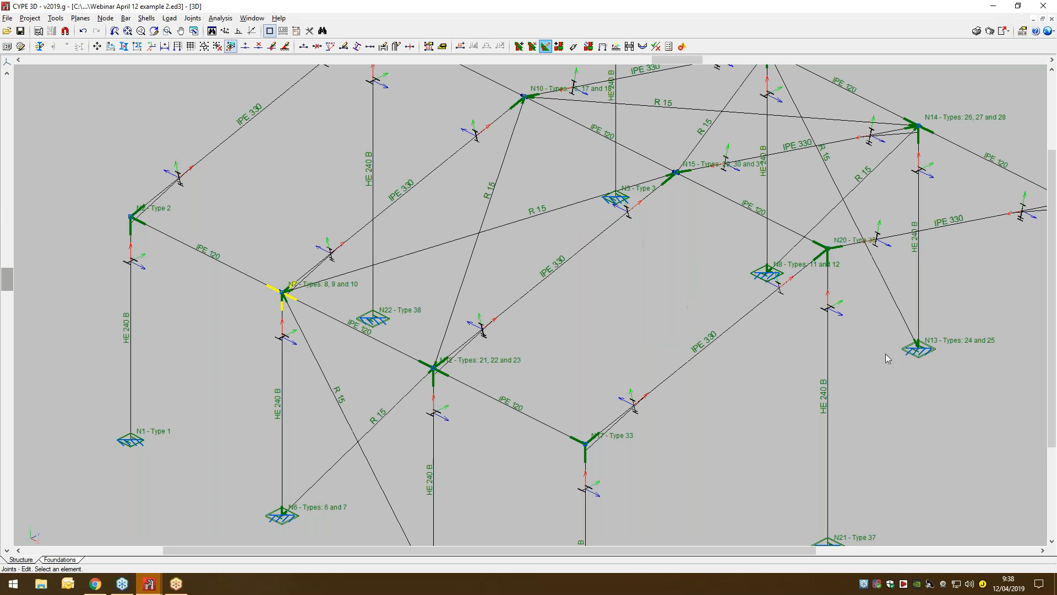
{"action": "left_click", "coordinate": [919, 350]}
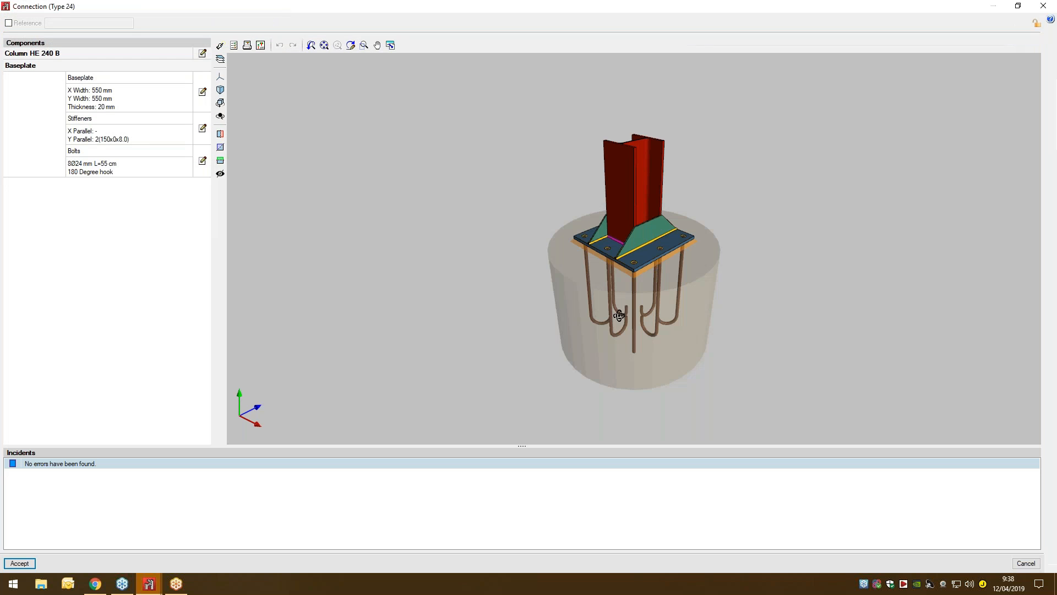
{"action": "left_click_drag", "start_coordinate": [766, 323], "coordinate": [826, 318]}
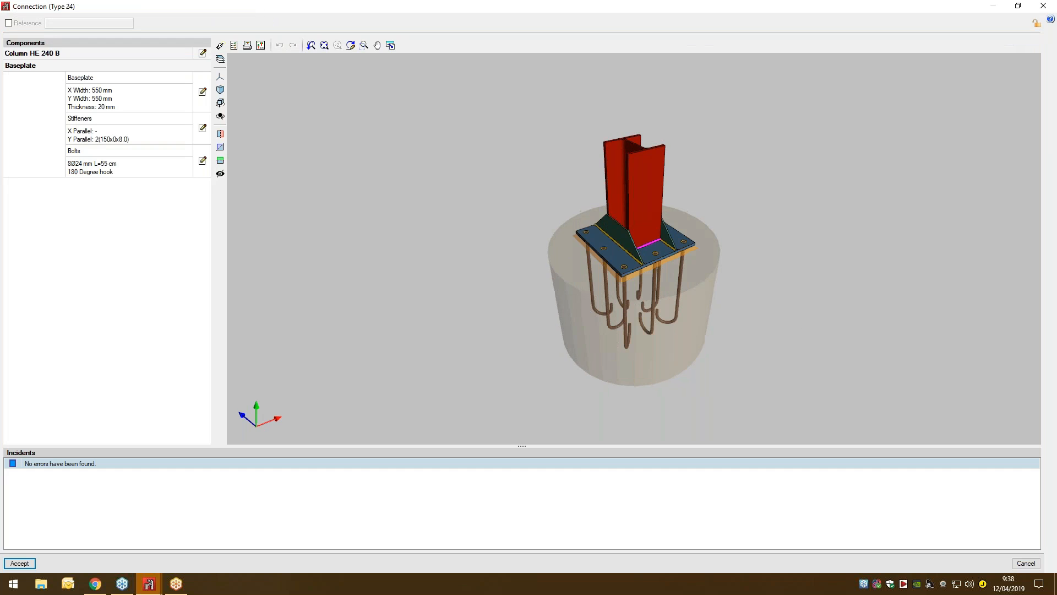
{"action": "scroll", "coordinate": [623, 255], "scroll_direction": "up", "scroll_amount": 4}
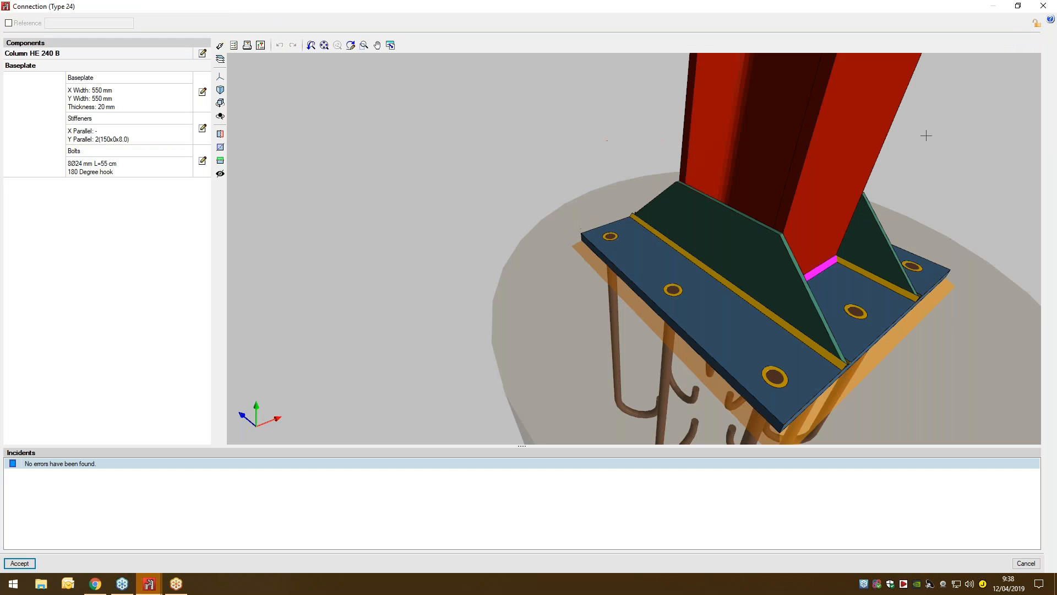
{"action": "left_click", "coordinate": [1042, 7]}
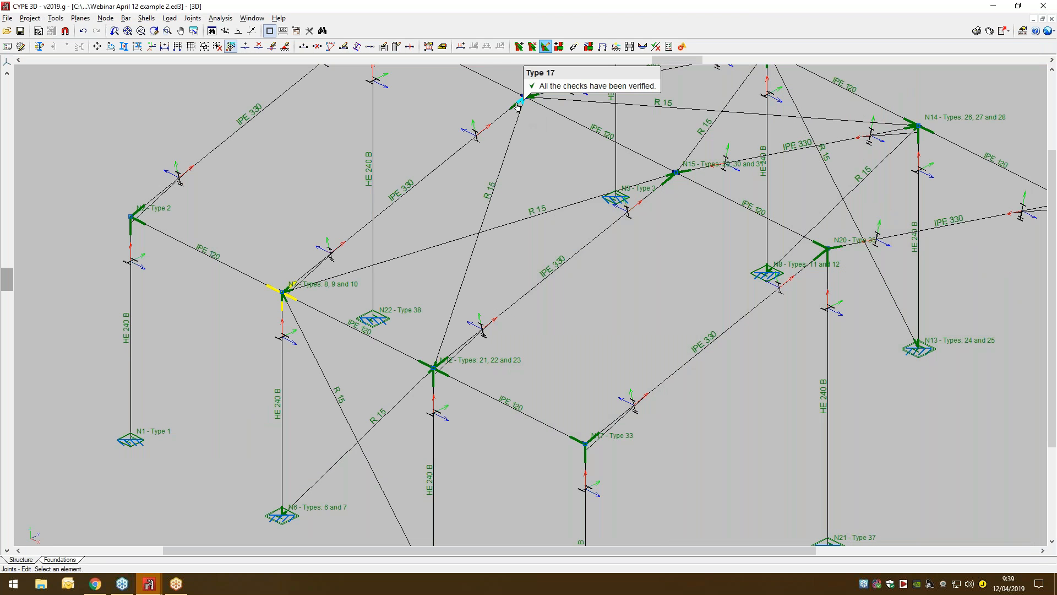
- Open the Type 16 beam-to-beam connection at node N10 and redesign it with the Bolted connection method
{"action": "left_click", "coordinate": [512, 106]}
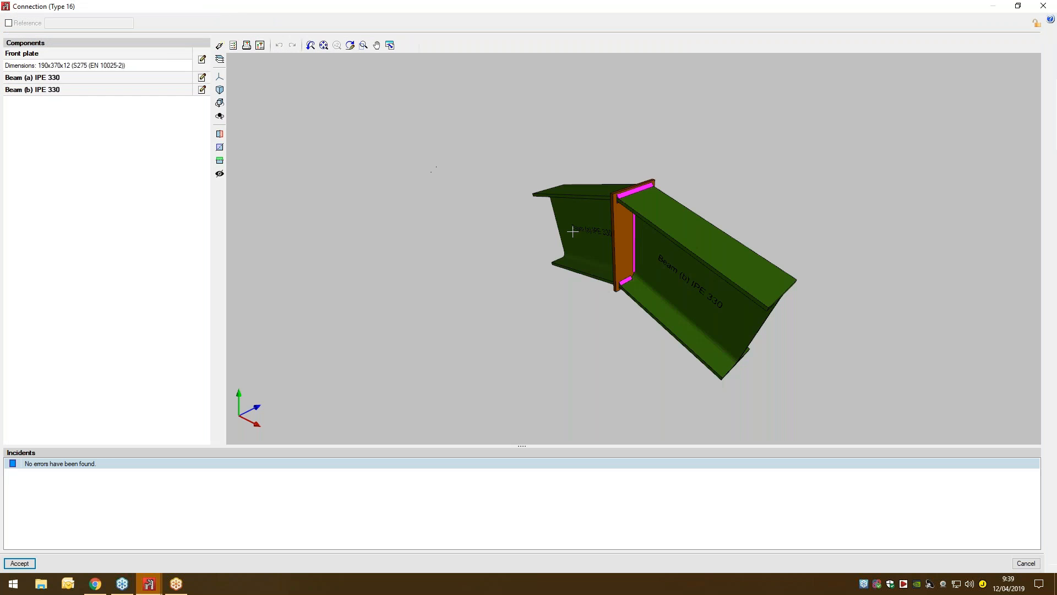
{"action": "scroll", "coordinate": [573, 232], "scroll_direction": "up", "scroll_amount": 2}
{"action": "left_click_drag", "start_coordinate": [584, 231], "coordinate": [820, 258]}
{"action": "left_click", "coordinate": [219, 45]}
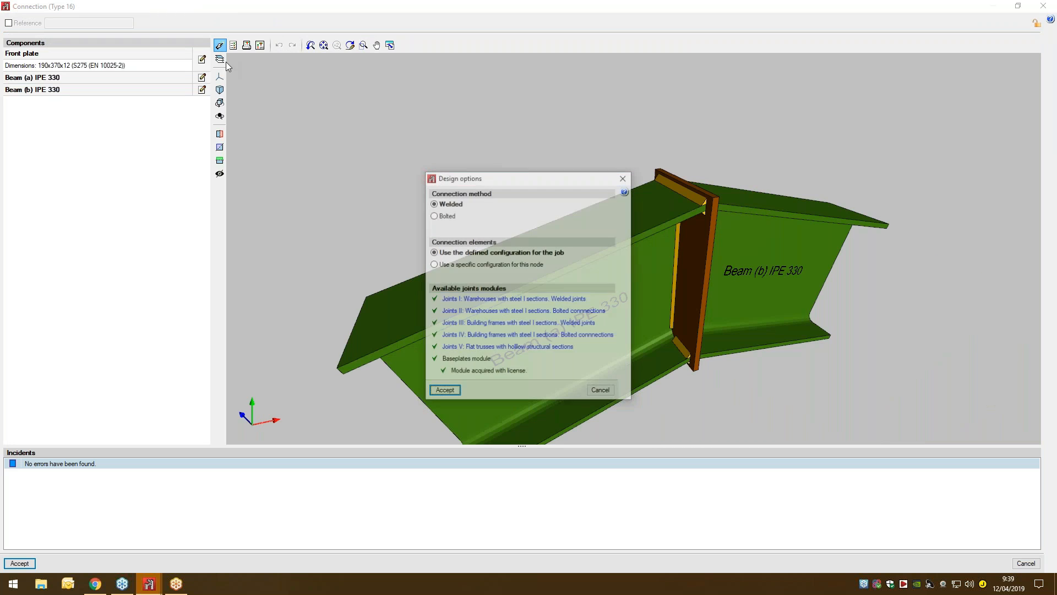
{"action": "left_click", "coordinate": [434, 216]}
{"action": "left_click", "coordinate": [445, 390]}
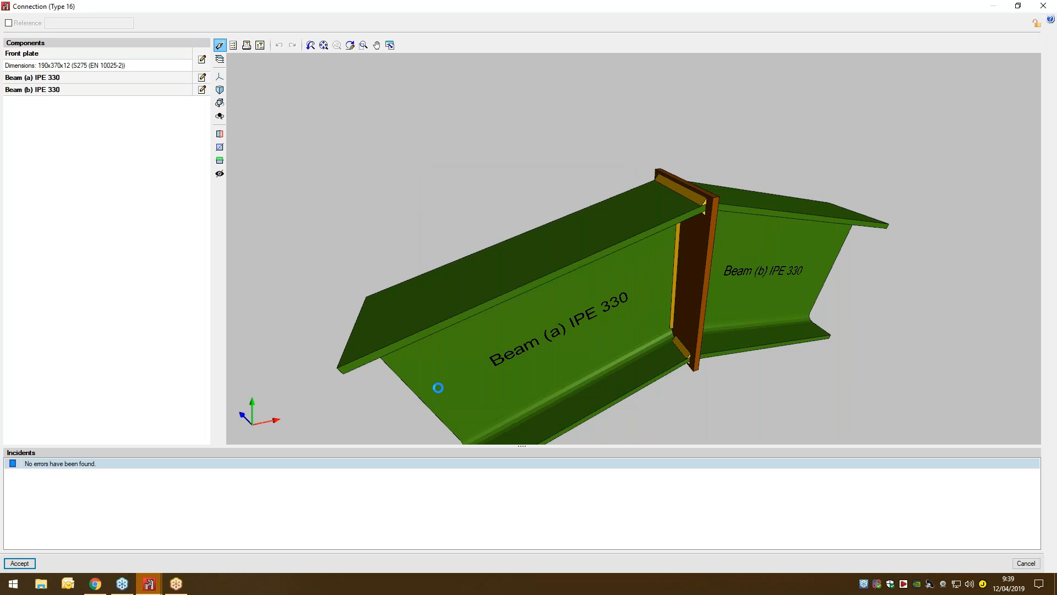
{"action": "key", "text": "Return"}
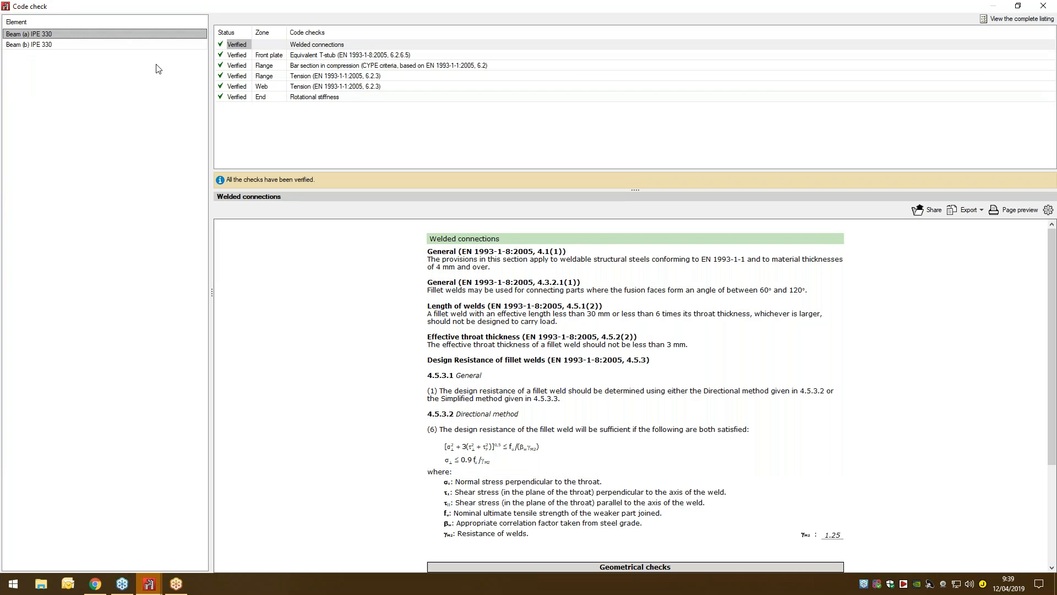
- Examine the front plate bolt checks of beam (b) and the available export formats, and leave the code check report
{"action": "left_click", "coordinate": [33, 44]}
{"action": "left_click", "coordinate": [307, 98]}
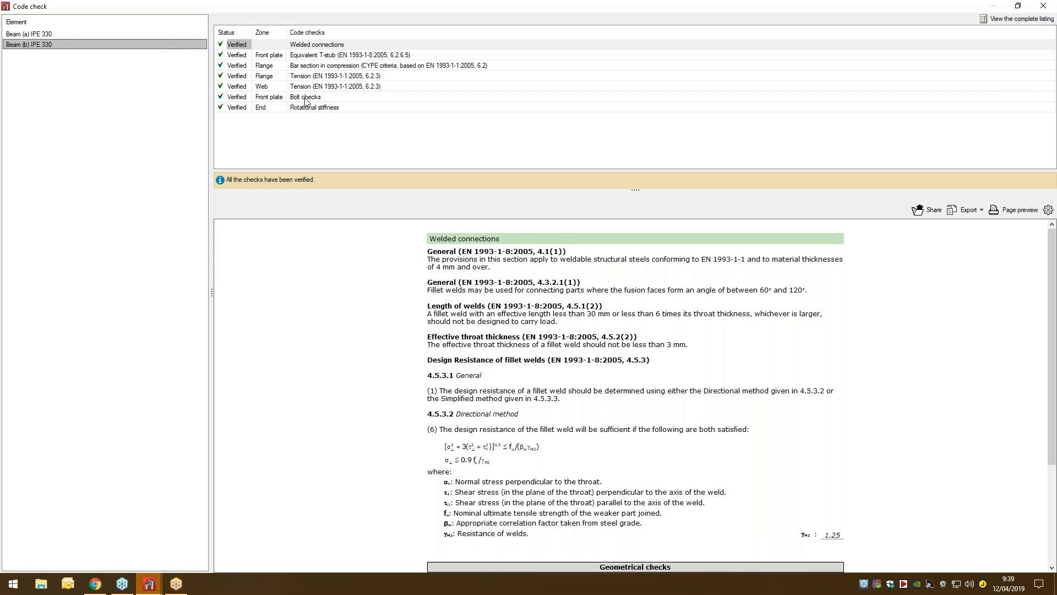
{"action": "scroll", "coordinate": [359, 332], "scroll_direction": "down", "scroll_amount": 10}
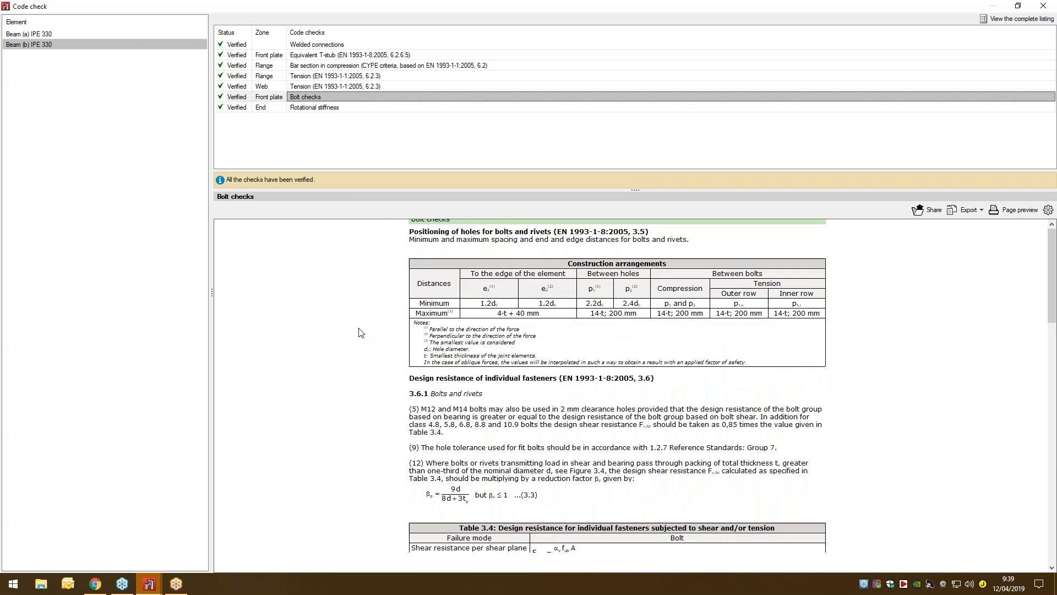
{"action": "scroll", "coordinate": [358, 332], "scroll_direction": "down", "scroll_amount": 6}
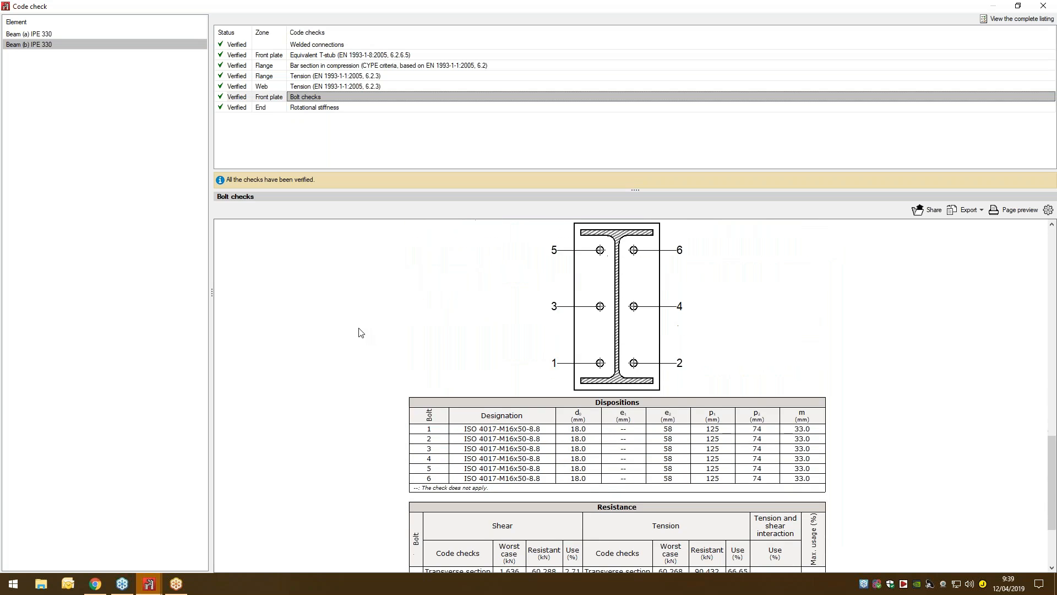
{"action": "scroll", "coordinate": [358, 332], "scroll_direction": "down", "scroll_amount": 6}
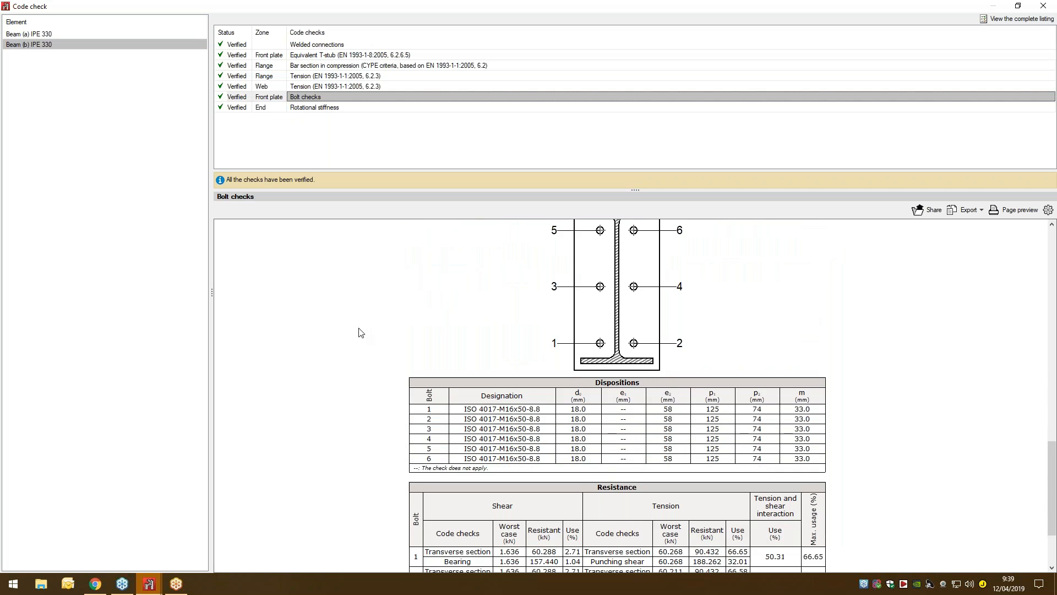
{"action": "left_click", "coordinate": [967, 210]}
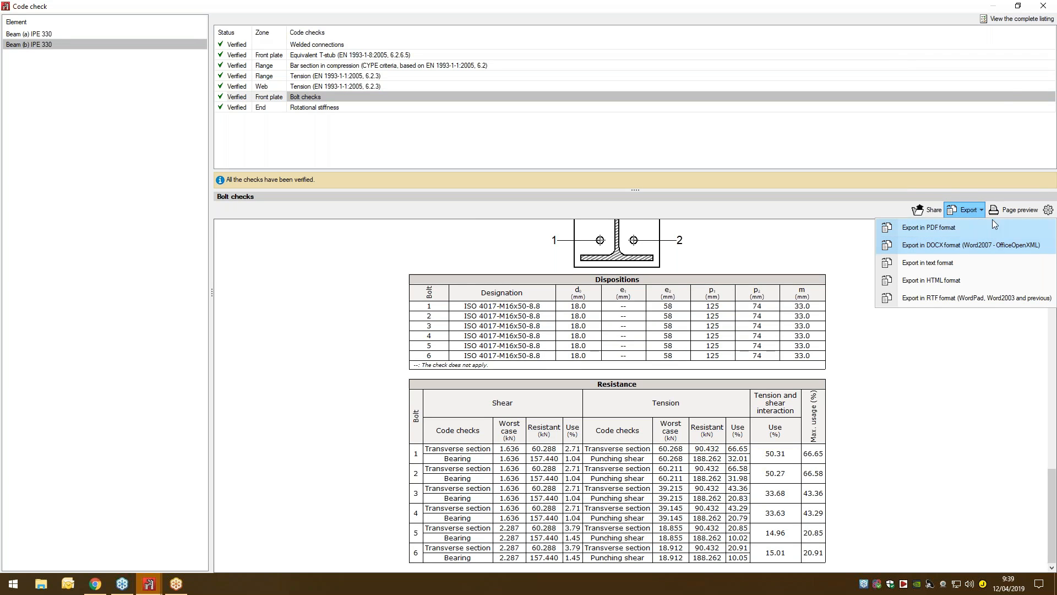
{"action": "left_click", "coordinate": [1041, 9]}
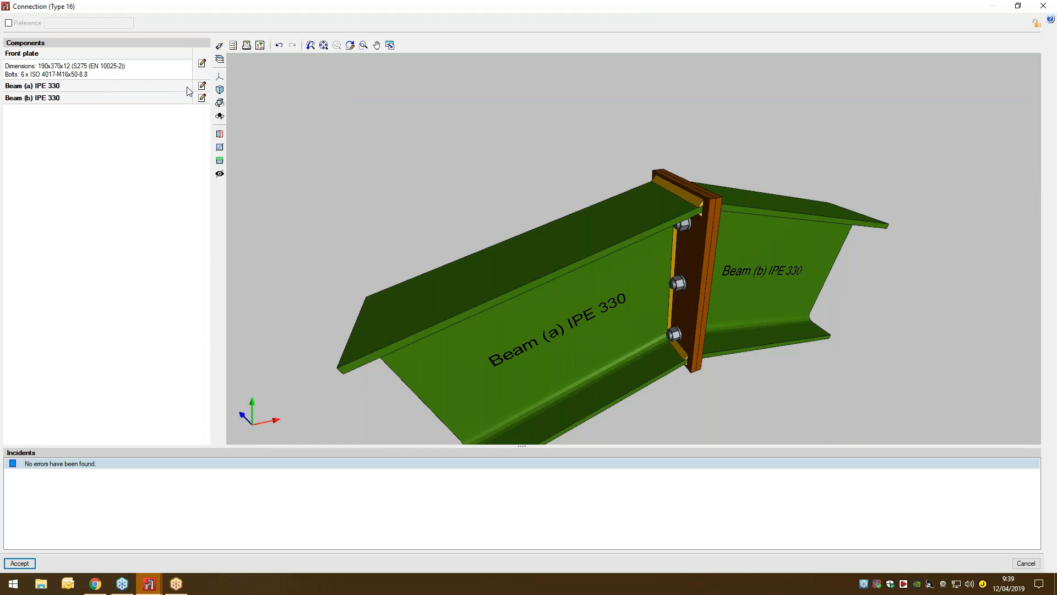
- Try another web weld type for beam (a), discard the weld edit and close the Type 16 connection
{"action": "left_click", "coordinate": [201, 86]}
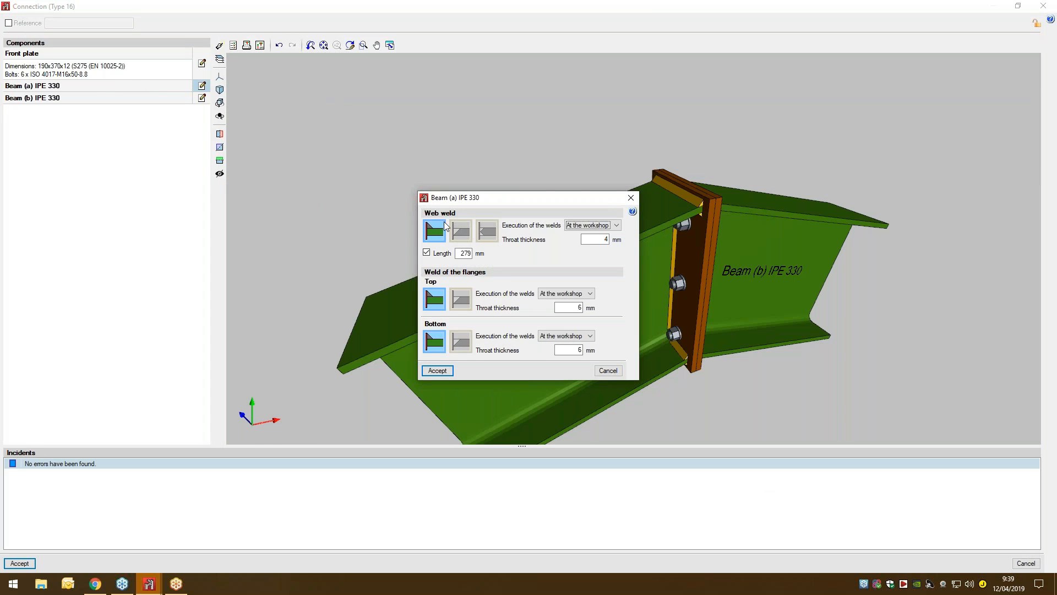
{"action": "left_click", "coordinate": [458, 233]}
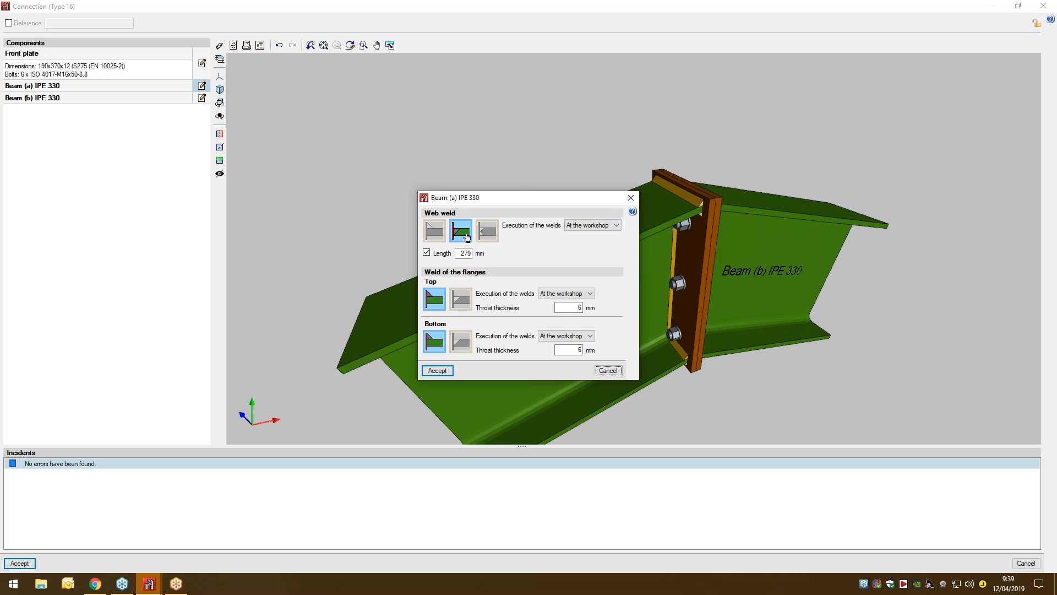
{"action": "left_click", "coordinate": [616, 226]}
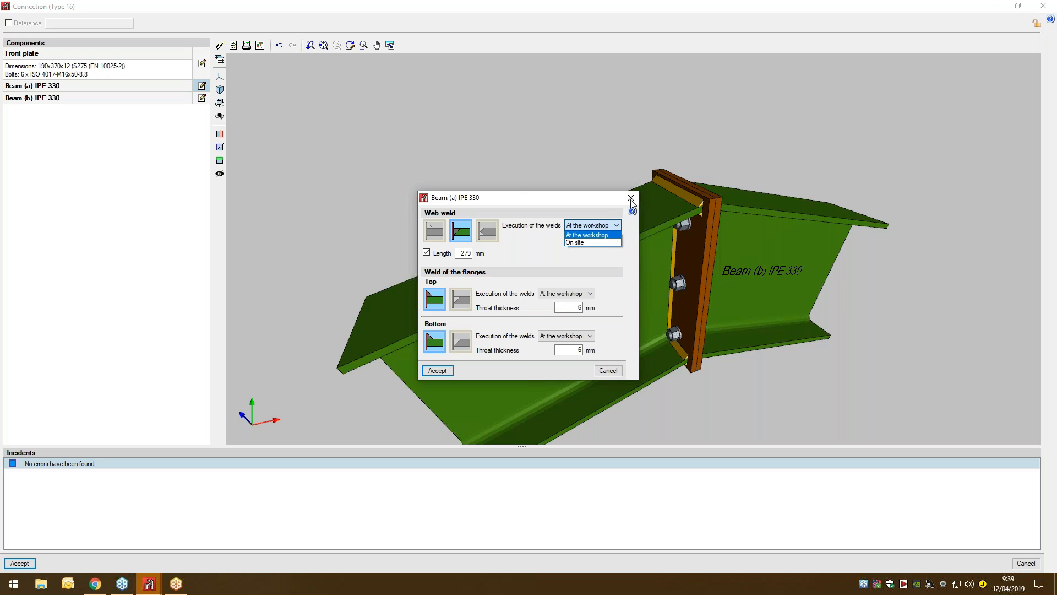
{"action": "left_click", "coordinate": [607, 370]}
{"action": "left_click", "coordinate": [608, 370]}
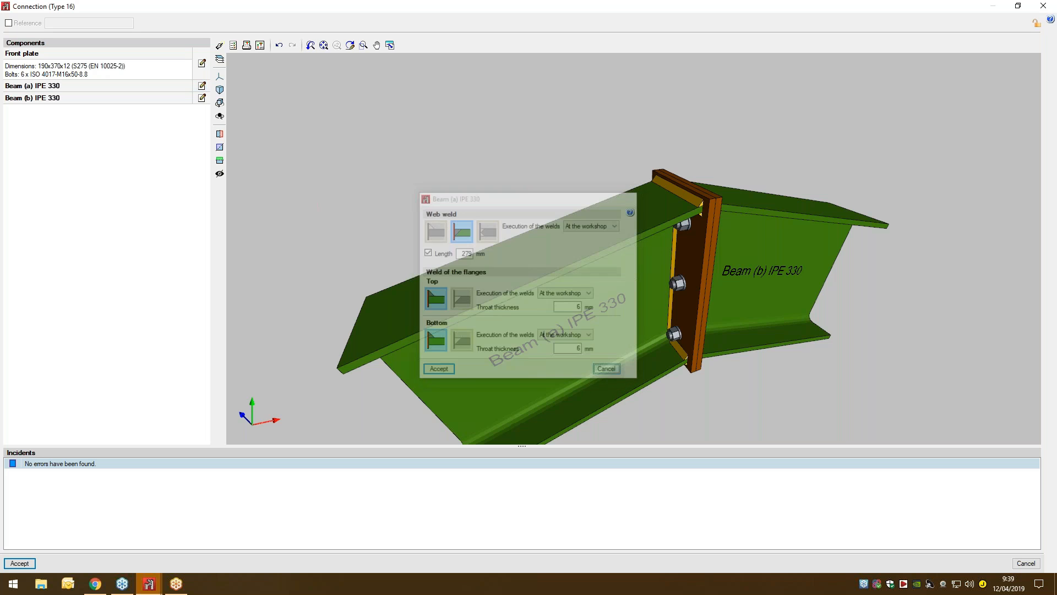
{"action": "left_click", "coordinate": [1047, 6]}
{"action": "left_click", "coordinate": [400, 314]}
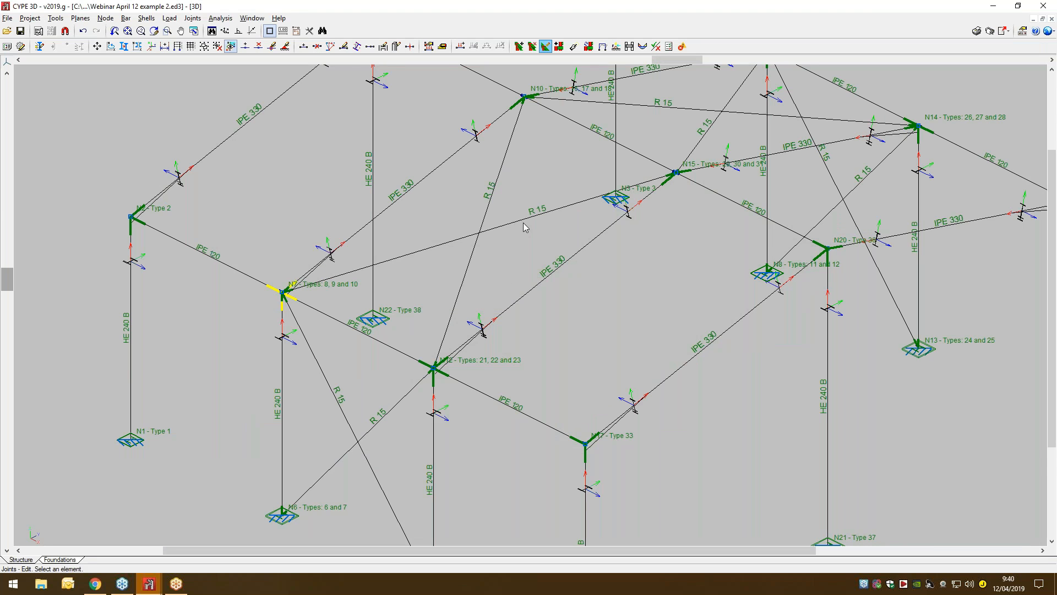
- Start the project drawings past the incidents report and add a 3D Structure drawing of the 3D view at scale 1:100
{"action": "scroll", "coordinate": [540, 228], "scroll_direction": "down", "scroll_amount": 2}
{"action": "middle_click_drag", "start_coordinate": [878, 346], "coordinate": [830, 375]}
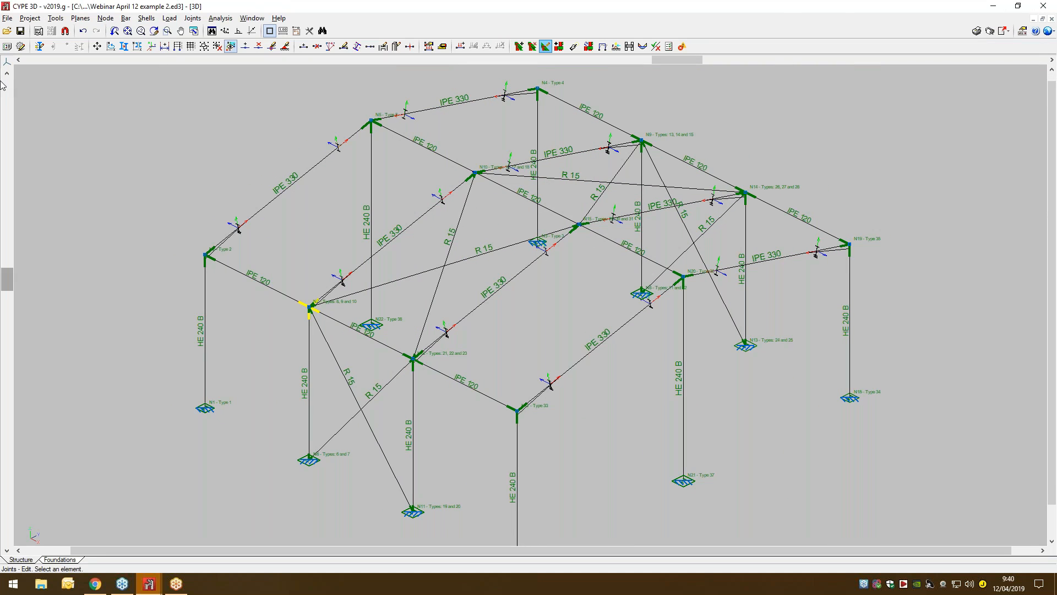
{"action": "left_click", "coordinate": [988, 32]}
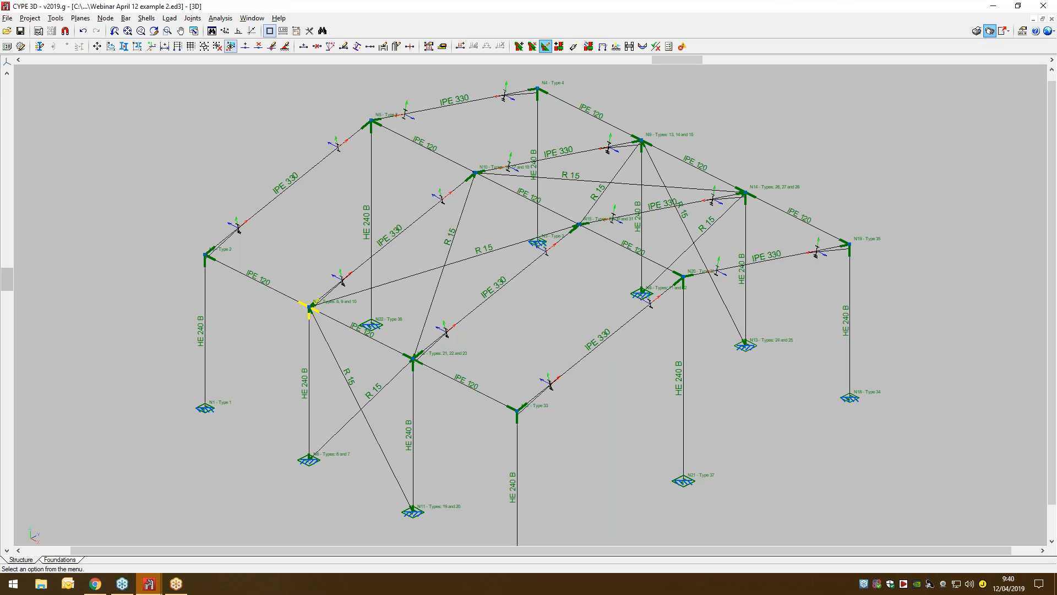
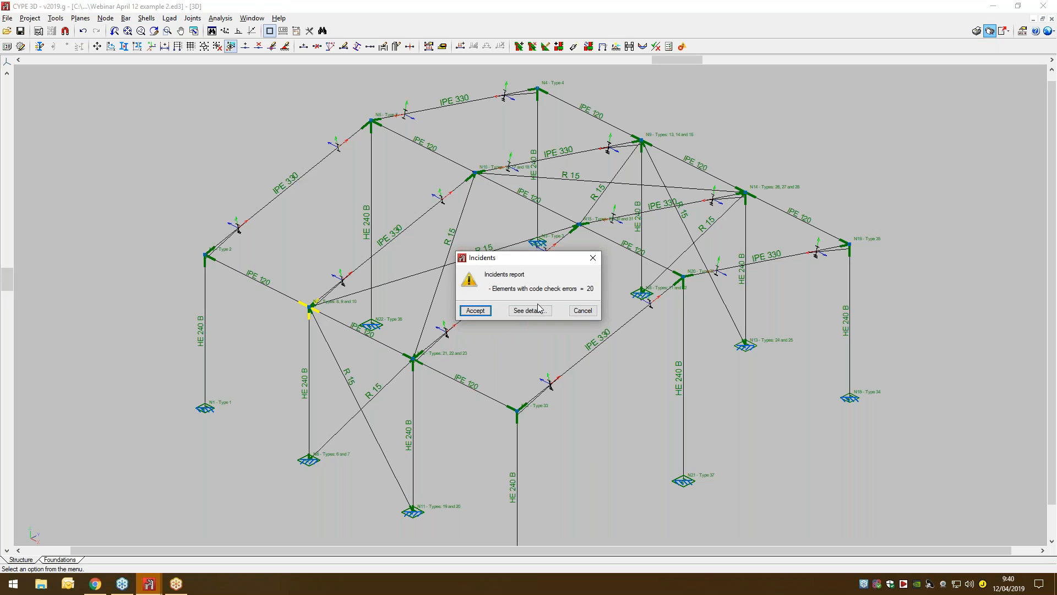
{"action": "left_click", "coordinate": [475, 311]}
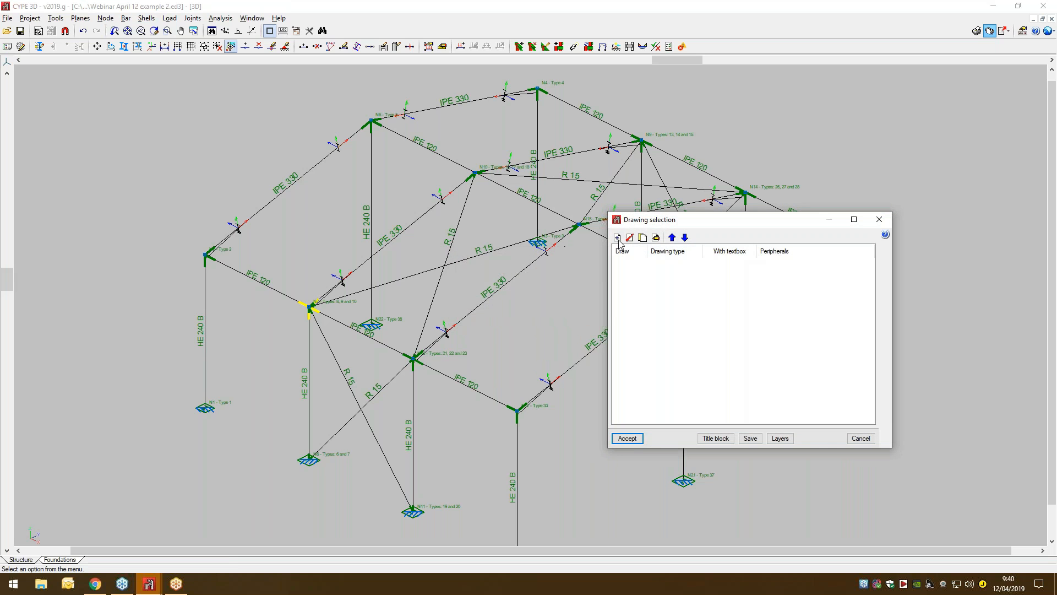
{"action": "left_click", "coordinate": [617, 238]}
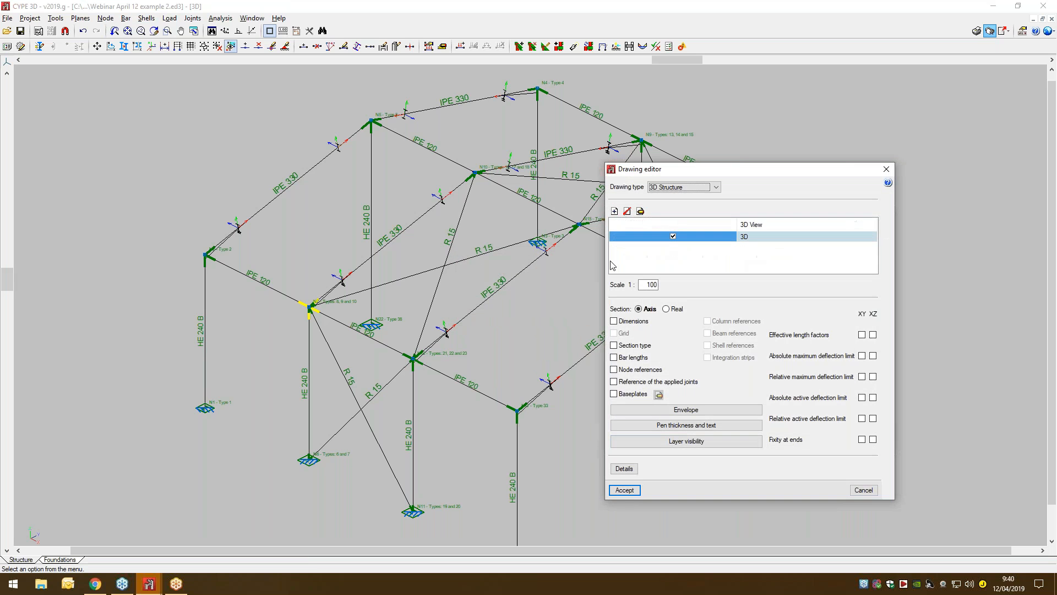
{"action": "left_click", "coordinate": [668, 189]}
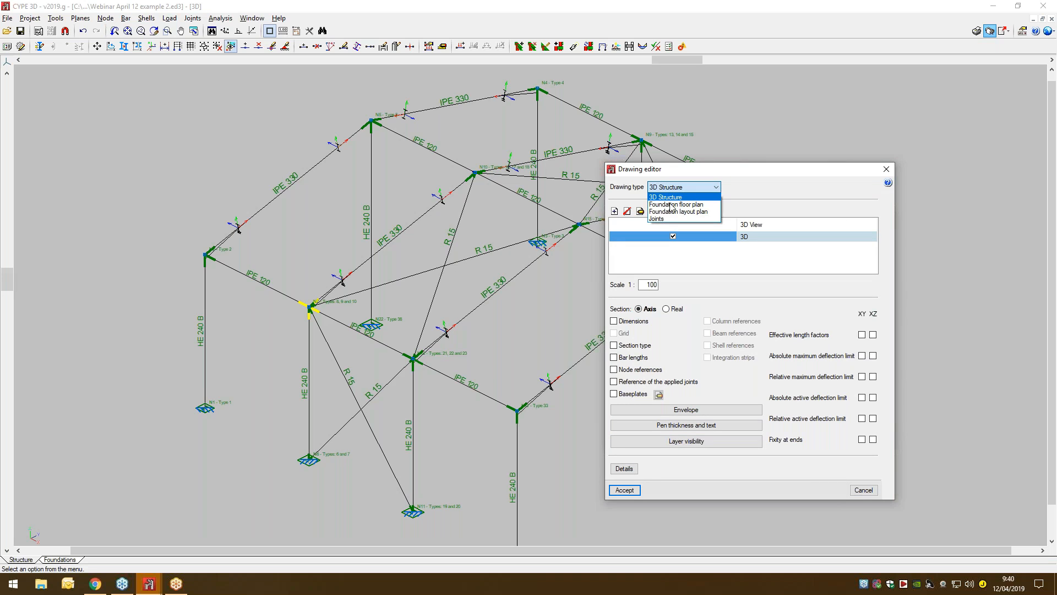
{"action": "left_click", "coordinate": [671, 198]}
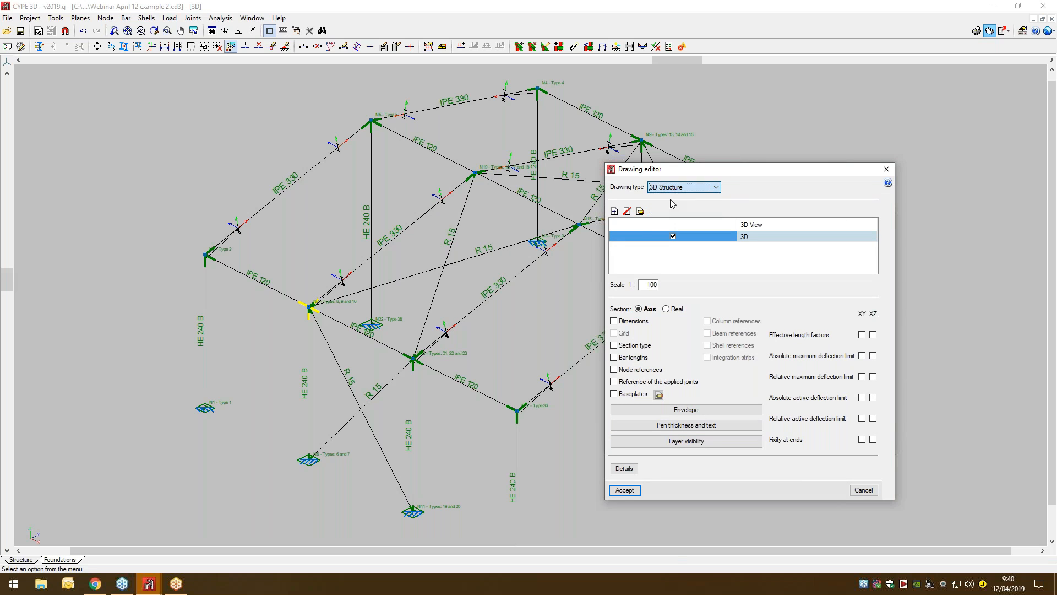
{"action": "left_click", "coordinate": [627, 491]}
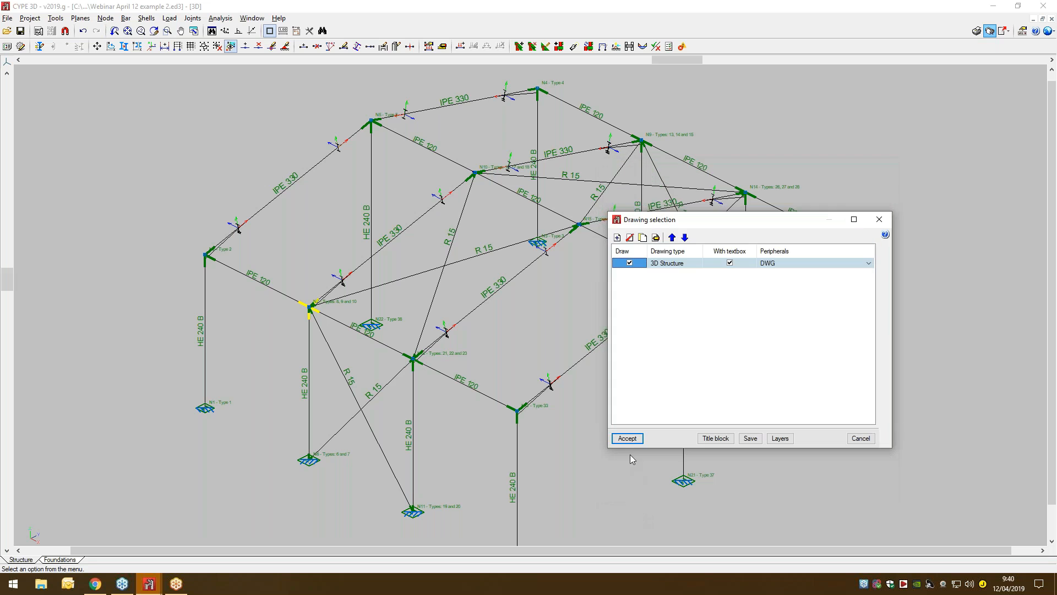
- Generate the drawing composition, review it with all drawing details displayed, and leave the drawings without printing
{"action": "left_click", "coordinate": [627, 439]}
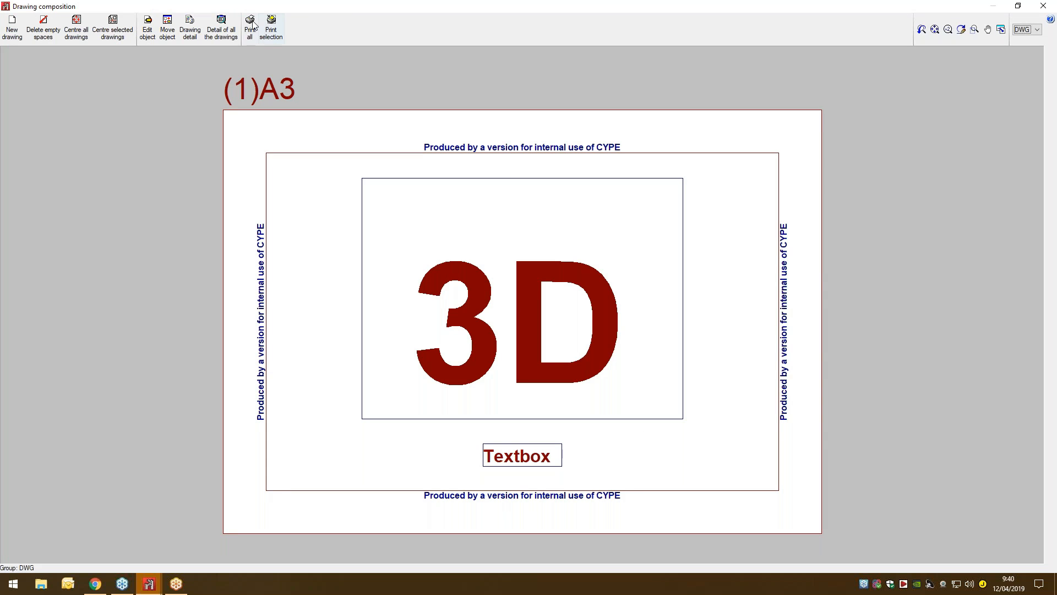
{"action": "left_click", "coordinate": [221, 27]}
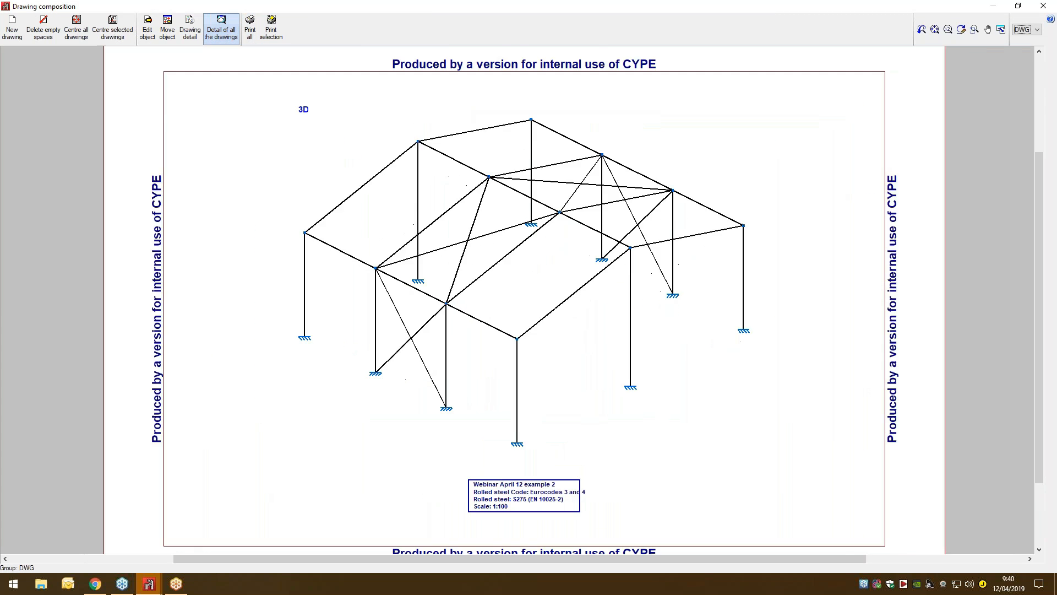
{"action": "scroll", "coordinate": [573, 425], "scroll_direction": "down", "scroll_amount": 3}
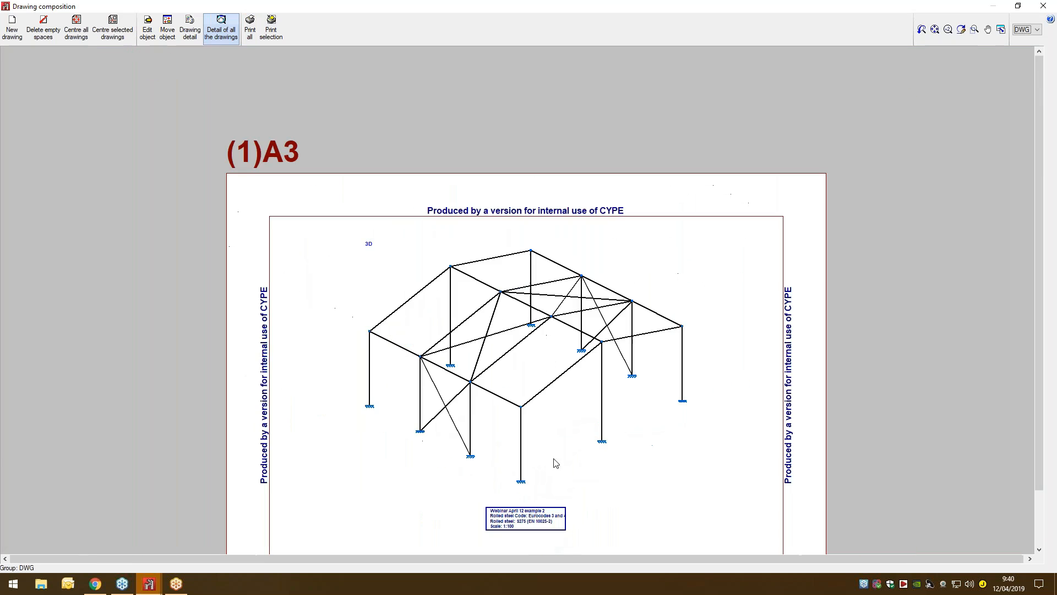
{"action": "middle_click_drag", "start_coordinate": [557, 472], "coordinate": [571, 391]}
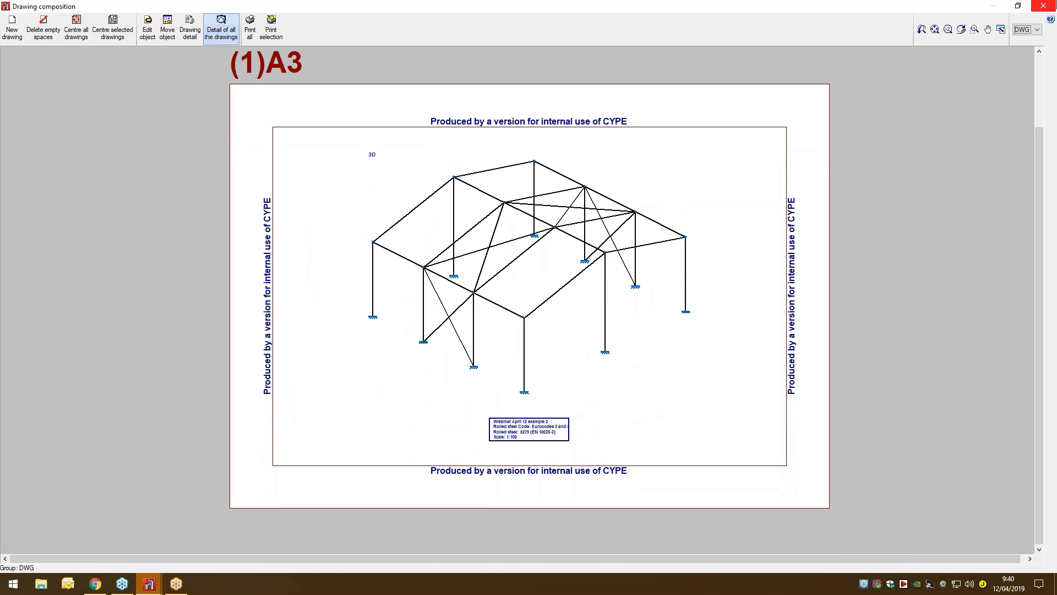
{"action": "key", "text": "Escape"}
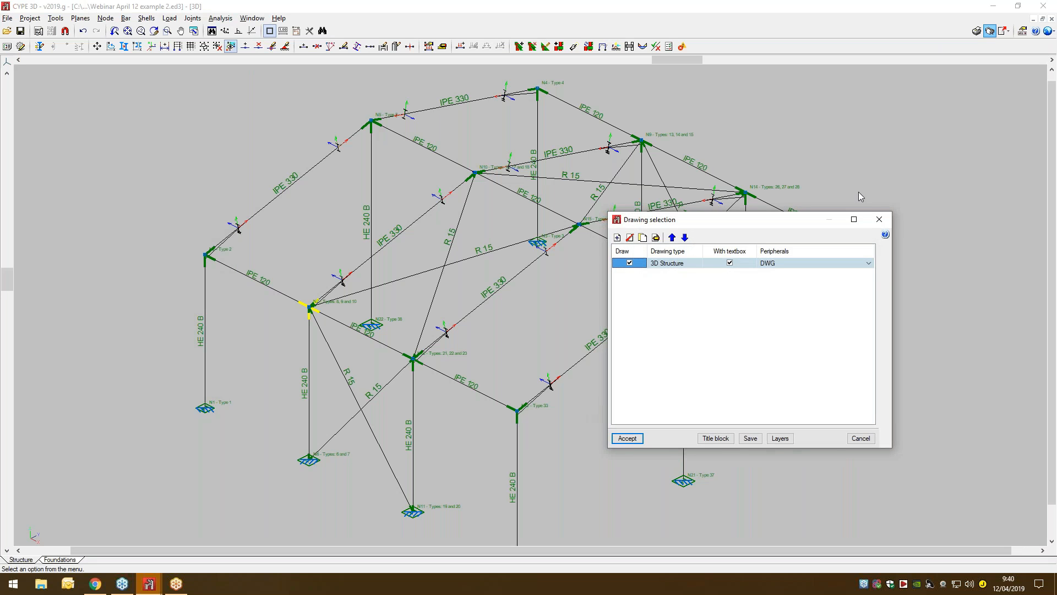
{"action": "left_click", "coordinate": [877, 220]}
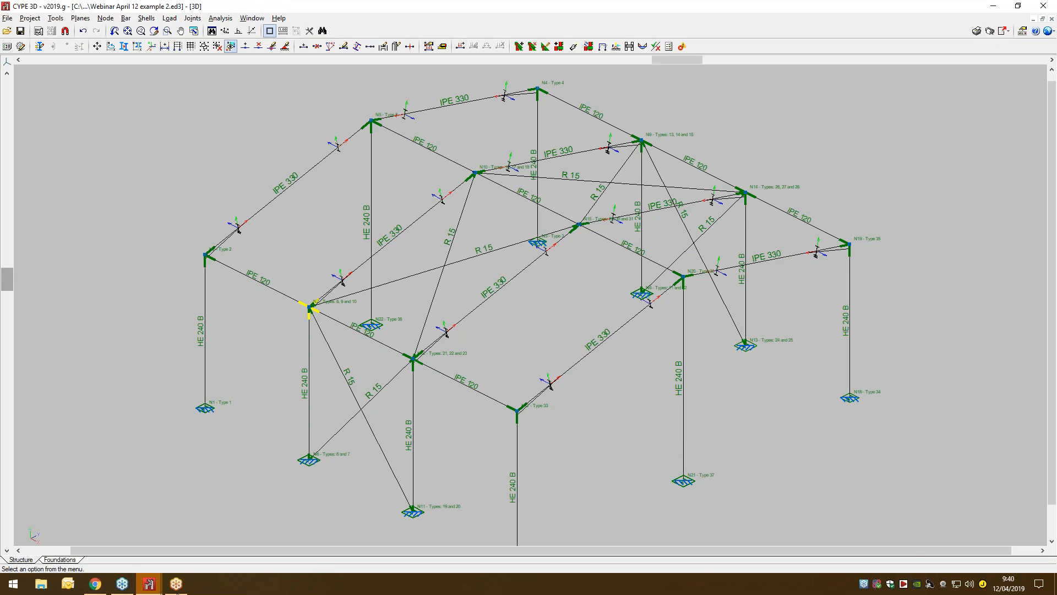
- Design the foundation elements and tie beams in the foundation plan using the quick and complete design
{"action": "left_click", "coordinate": [56, 560]}
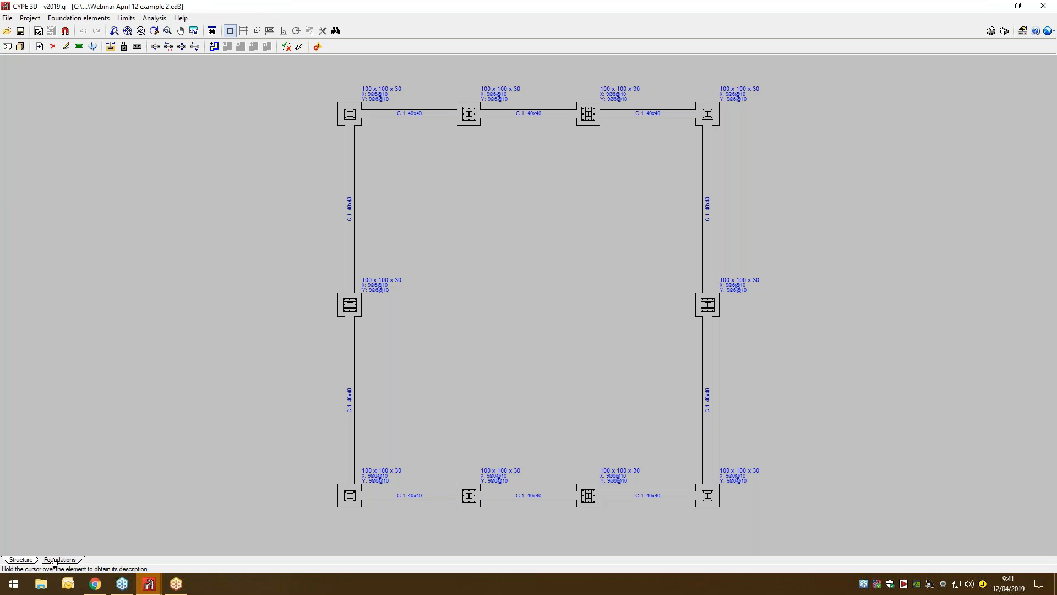
{"action": "left_click", "coordinate": [99, 20]}
{"action": "left_click", "coordinate": [99, 19]}
{"action": "mouse_move", "coordinate": [343, 129]}
{"action": "left_click", "coordinate": [154, 19]}
{"action": "left_click", "coordinate": [180, 18]}
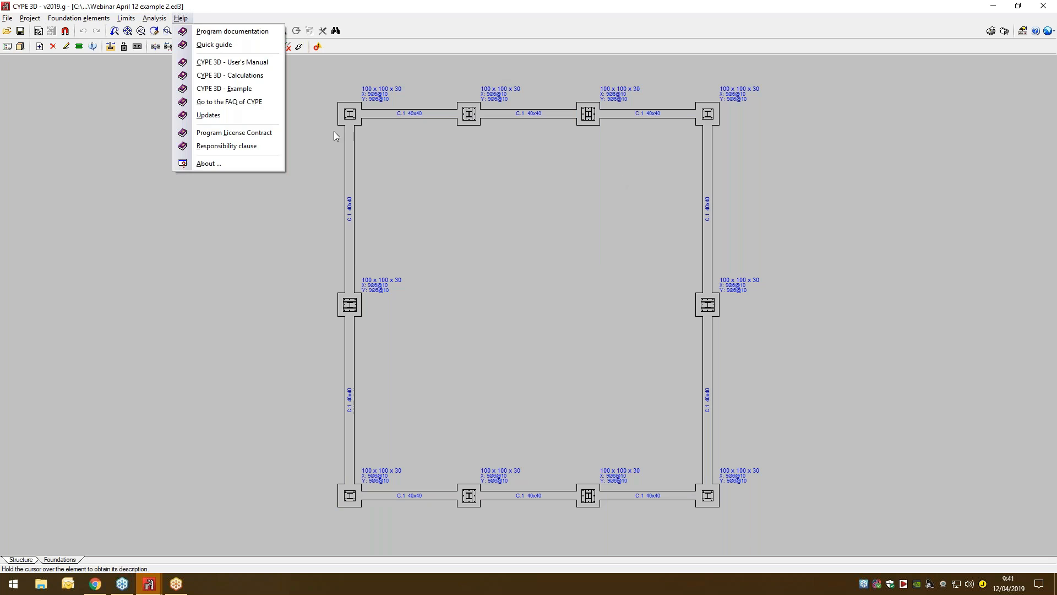
{"action": "left_click", "coordinate": [158, 11]}
{"action": "left_click", "coordinate": [154, 18]}
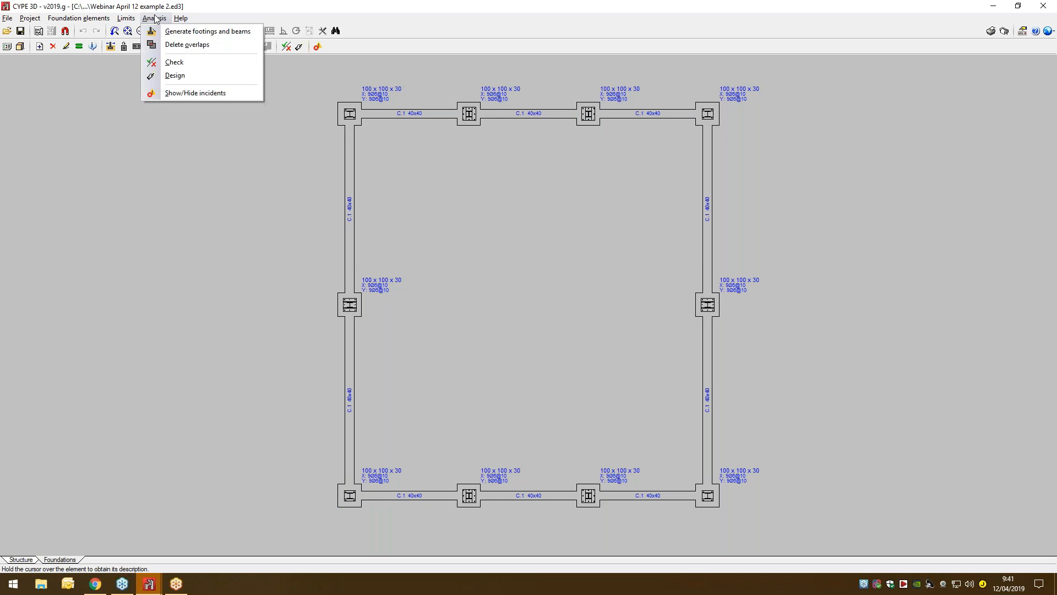
{"action": "left_click", "coordinate": [174, 77]}
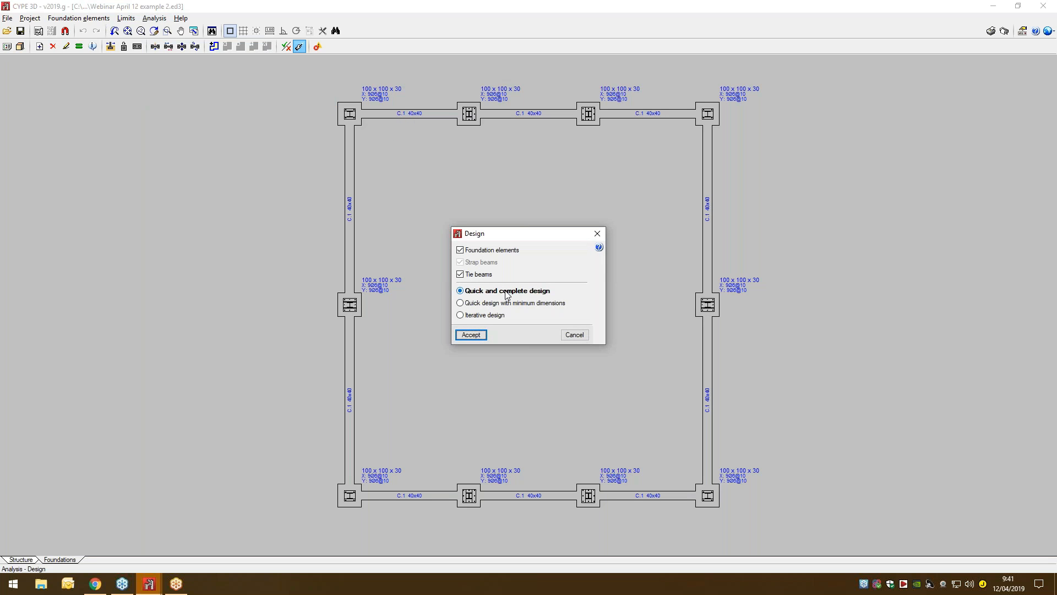
{"action": "left_click", "coordinate": [480, 336]}
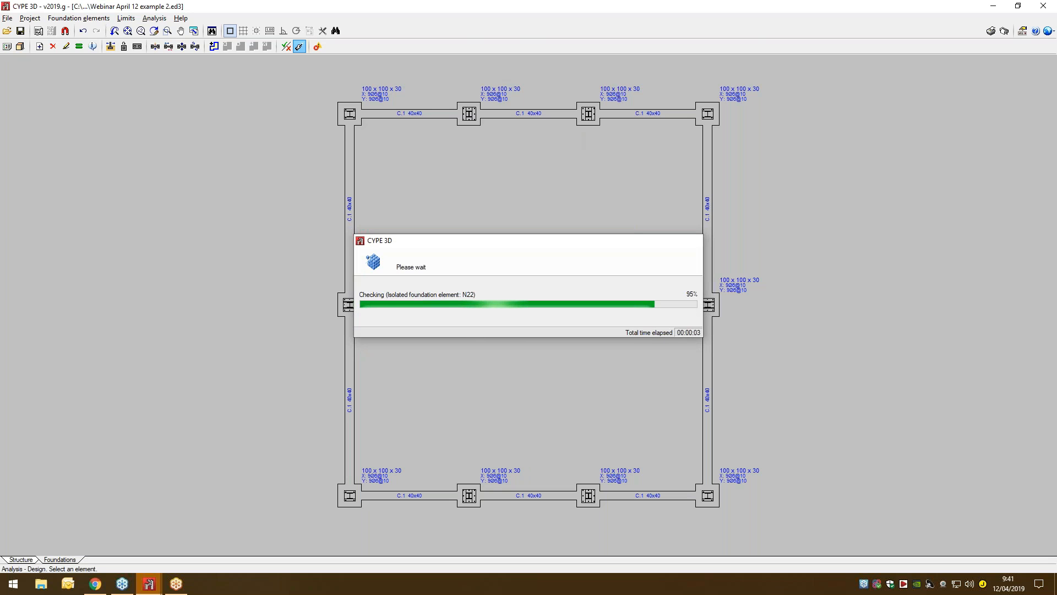
{"action": "key", "text": "ctrl+z"}
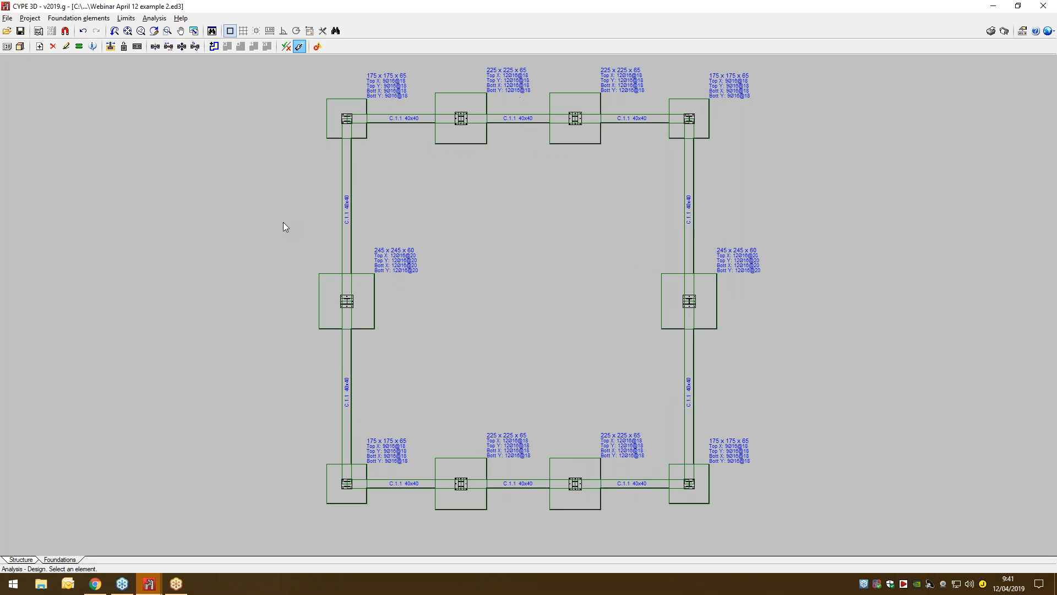
{"action": "mouse_move", "coordinate": [346, 282]}
{"action": "scroll", "coordinate": [471, 309], "scroll_direction": "up", "scroll_amount": 1}
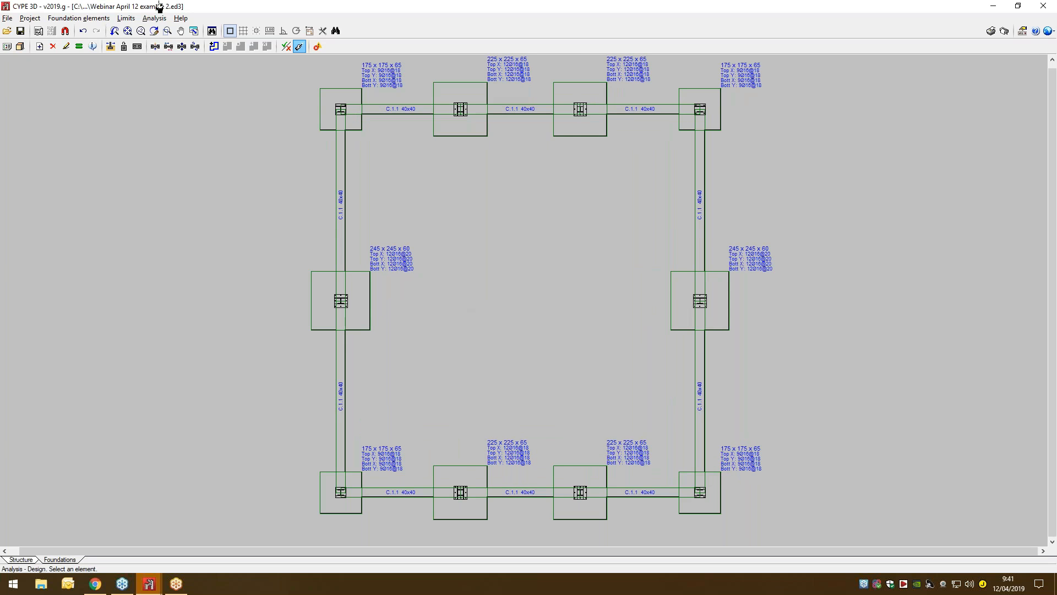
- View the building in 3D and make the footings transparent to examine their reinforcement and anchor bolts
{"action": "left_click", "coordinate": [20, 47]}
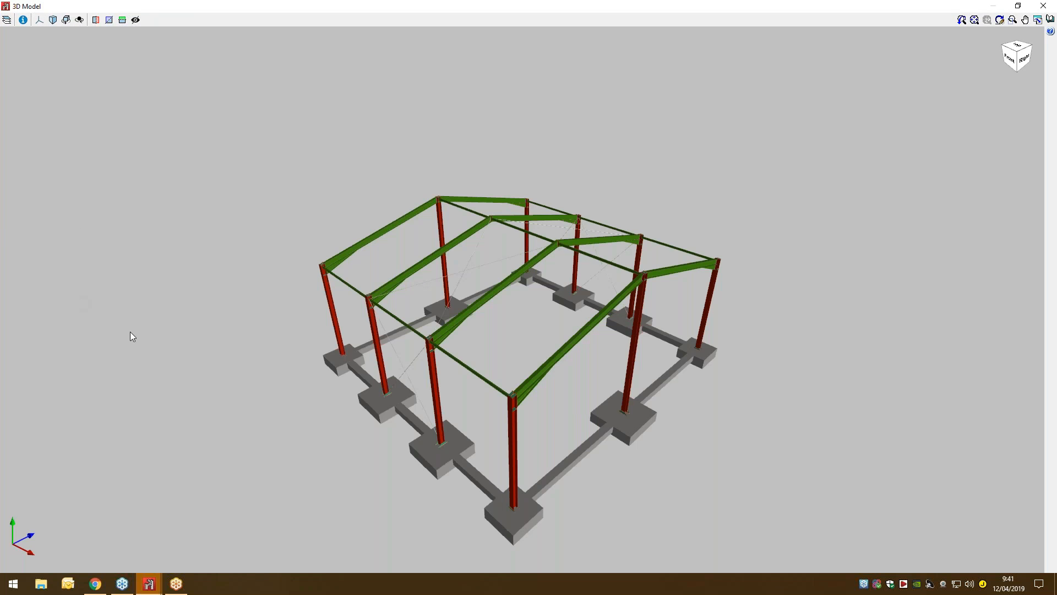
{"action": "left_click", "coordinate": [8, 21]}
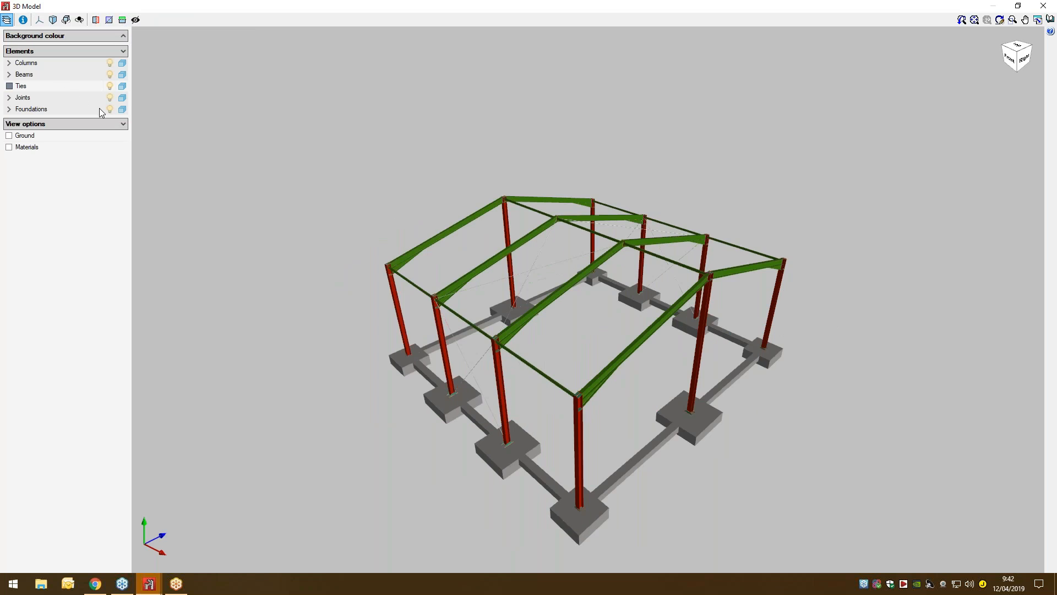
{"action": "left_click", "coordinate": [9, 109]}
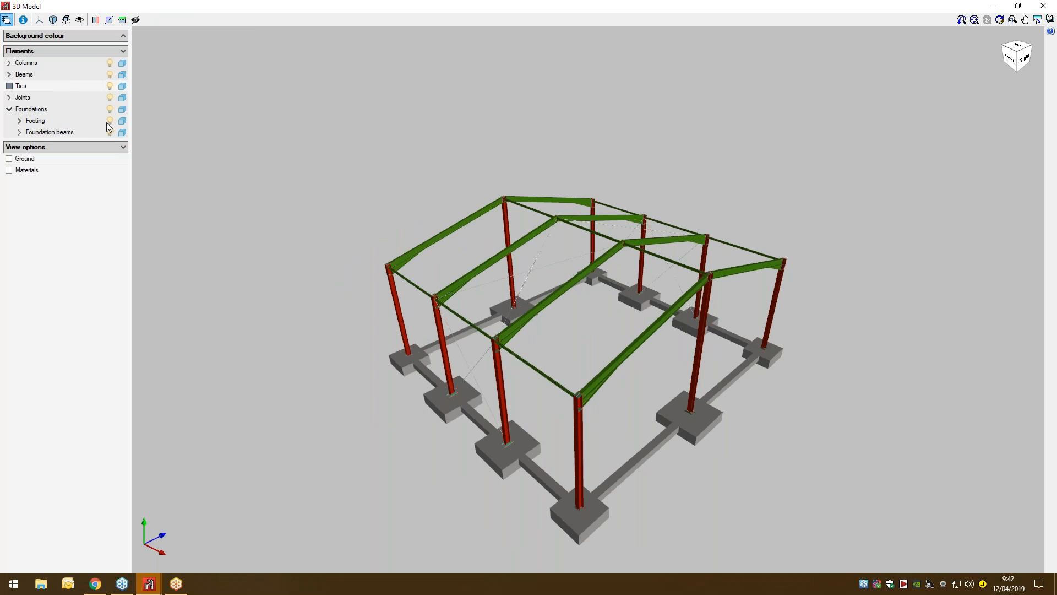
{"action": "left_click", "coordinate": [121, 121]}
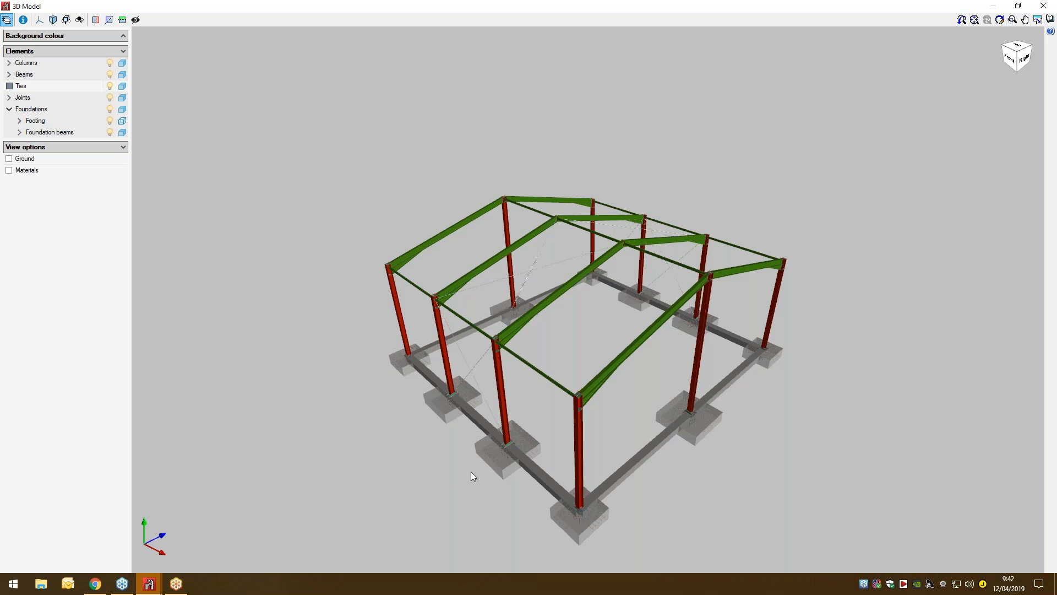
{"action": "scroll", "coordinate": [470, 471], "scroll_direction": "up", "scroll_amount": 6}
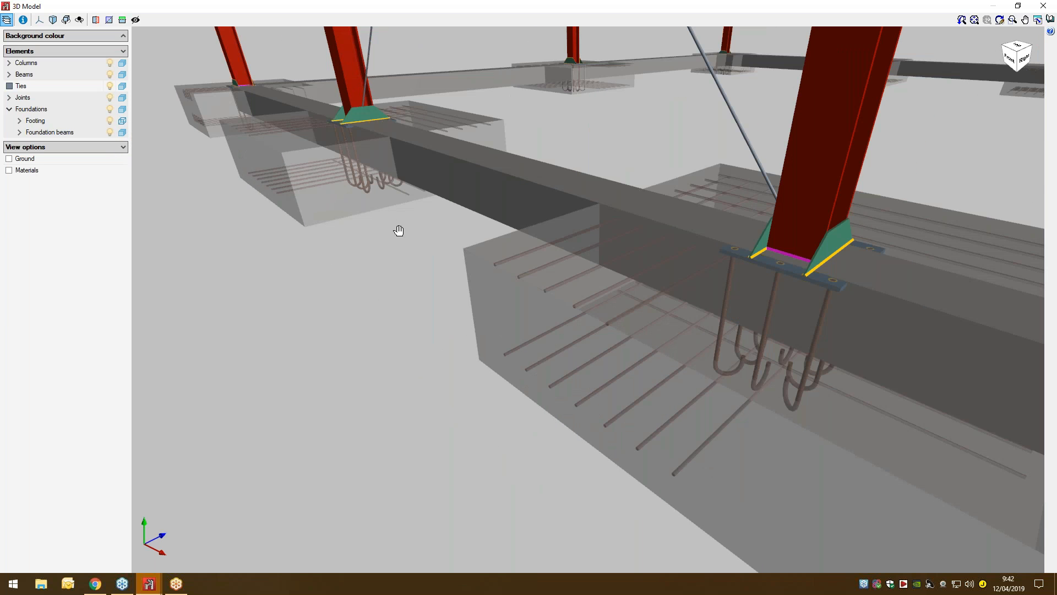
{"action": "scroll", "coordinate": [398, 230], "scroll_direction": "down", "scroll_amount": 6}
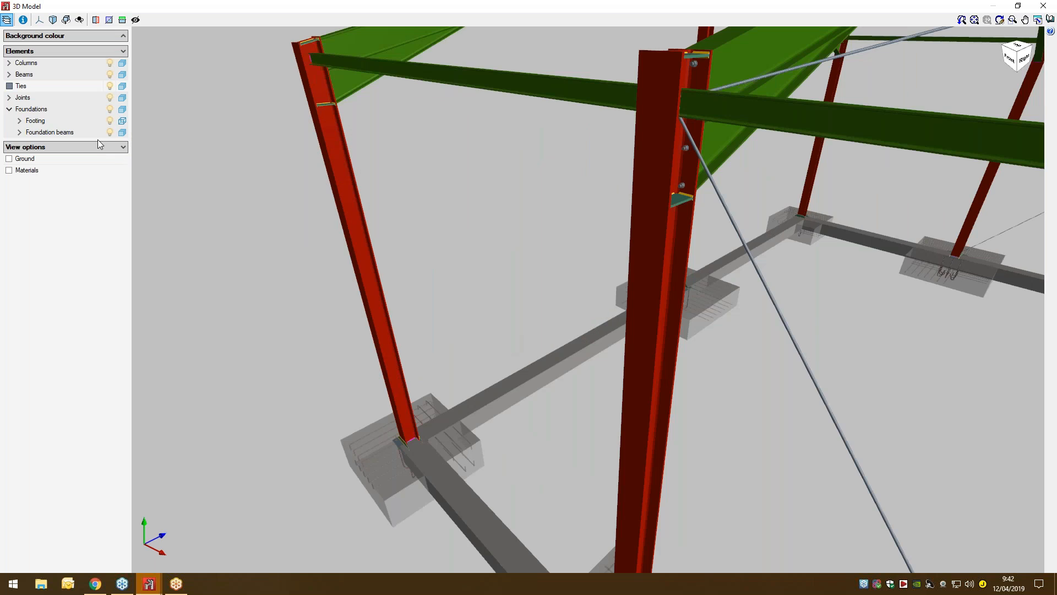
- Hide the footing concrete while keeping the footing reinforcement shown, and inspect the meshes at a column base
{"action": "left_click", "coordinate": [111, 121]}
{"action": "left_click", "coordinate": [110, 121]}
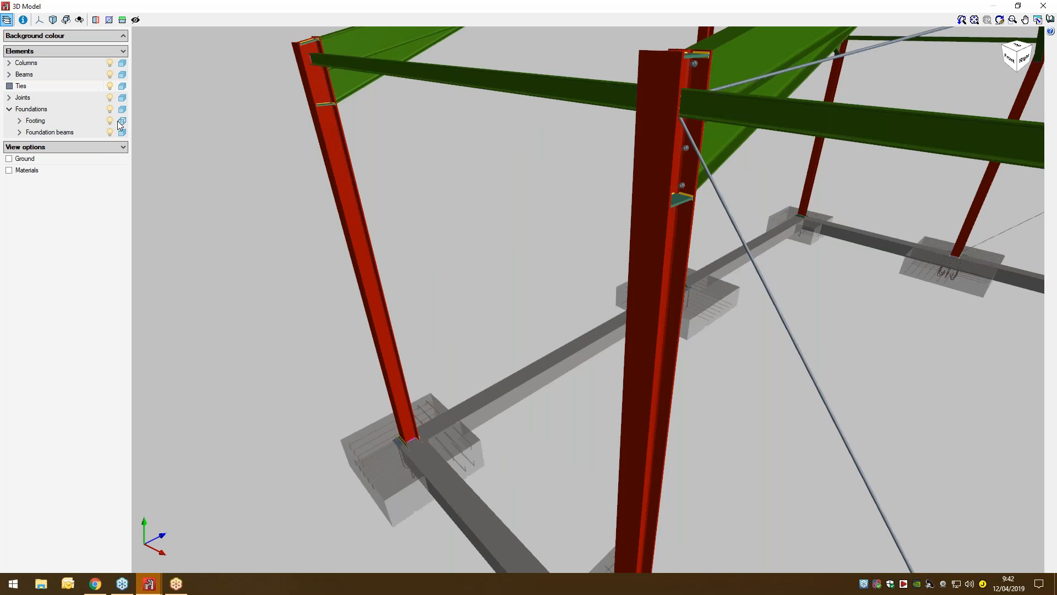
{"action": "left_click", "coordinate": [19, 122]}
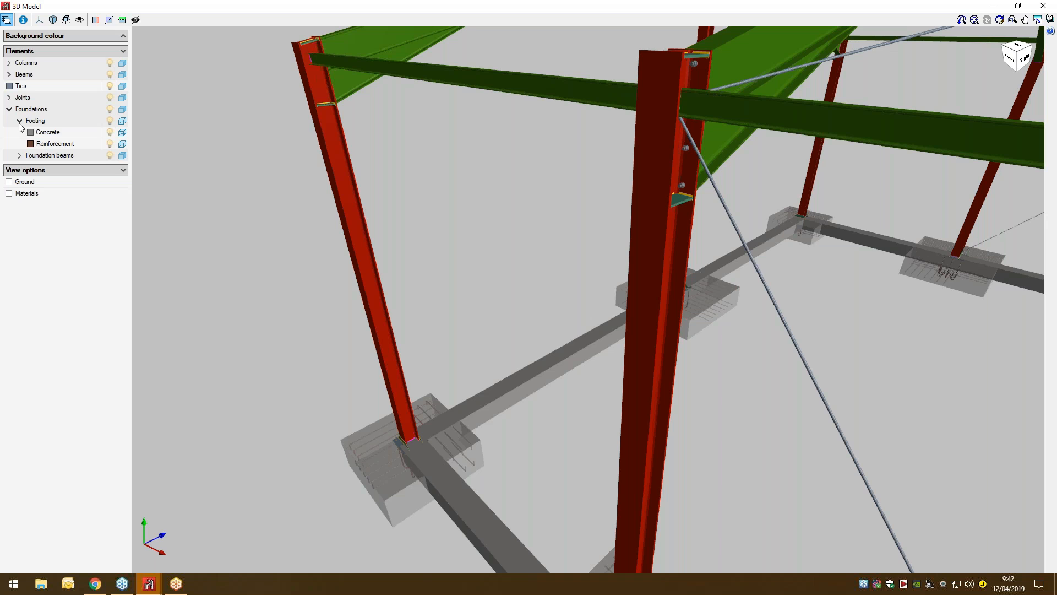
{"action": "left_click", "coordinate": [121, 144]}
{"action": "left_click", "coordinate": [122, 133]}
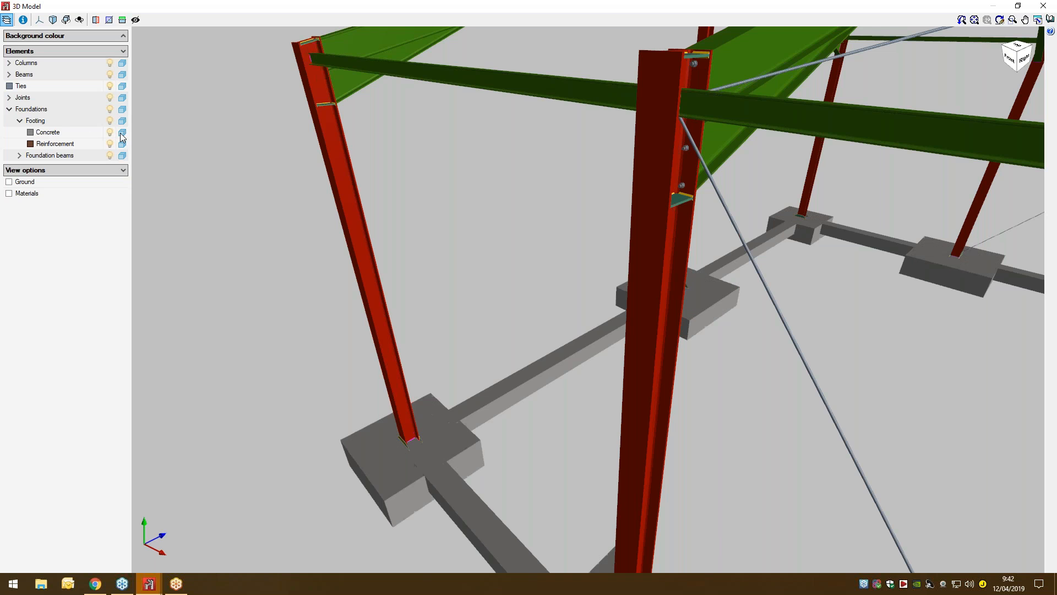
{"action": "left_click", "coordinate": [122, 133]}
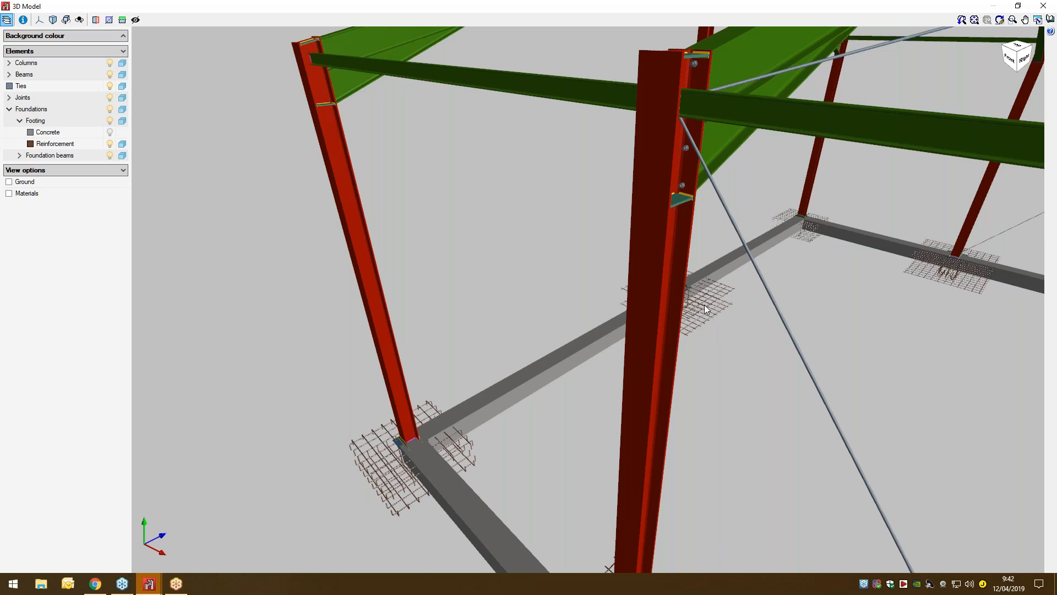
{"action": "scroll", "coordinate": [705, 303], "scroll_direction": "up", "scroll_amount": 5}
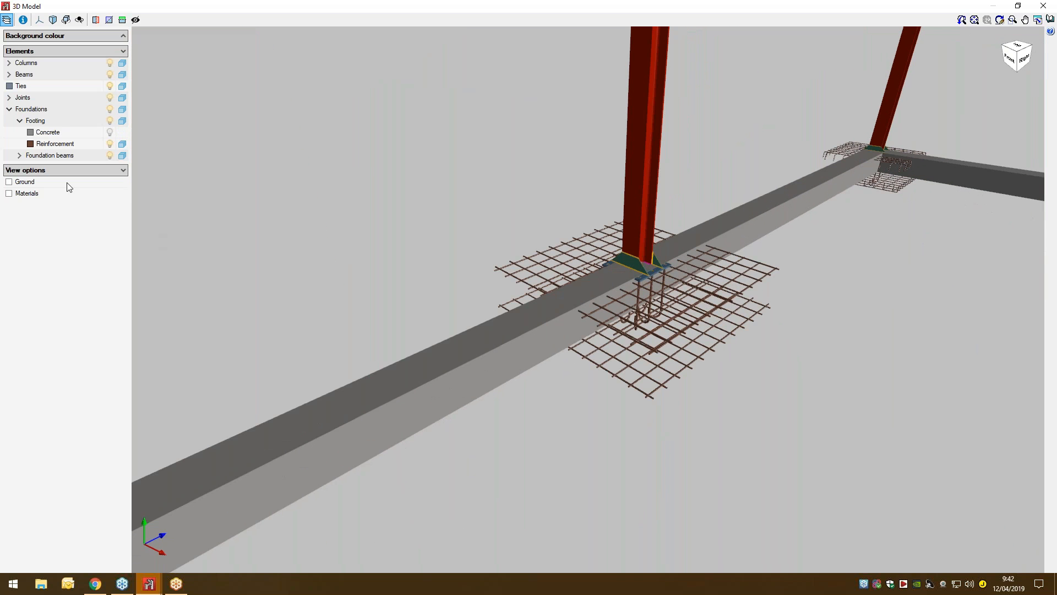
- Hide the foundation beam concrete, examine the tie beam and footing reinforcement cages, and leave the 3D model
{"action": "left_click", "coordinate": [20, 156]}
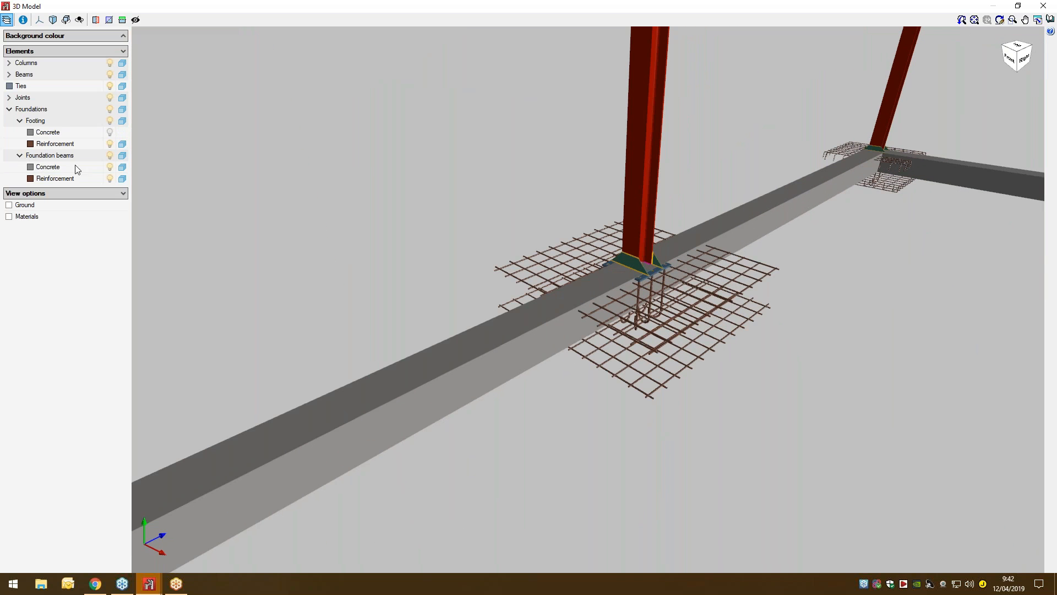
{"action": "left_click", "coordinate": [110, 167]}
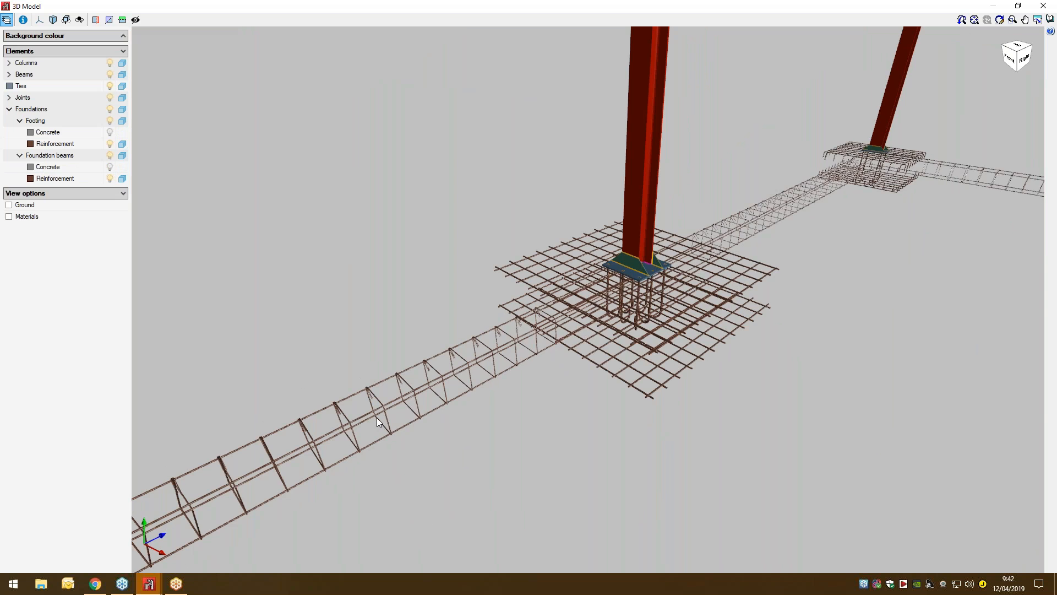
{"action": "scroll", "coordinate": [389, 421], "scroll_direction": "down", "scroll_amount": 1}
{"action": "left_click_drag", "start_coordinate": [389, 420], "coordinate": [411, 417]}
{"action": "scroll", "coordinate": [412, 417], "scroll_direction": "down", "scroll_amount": 1}
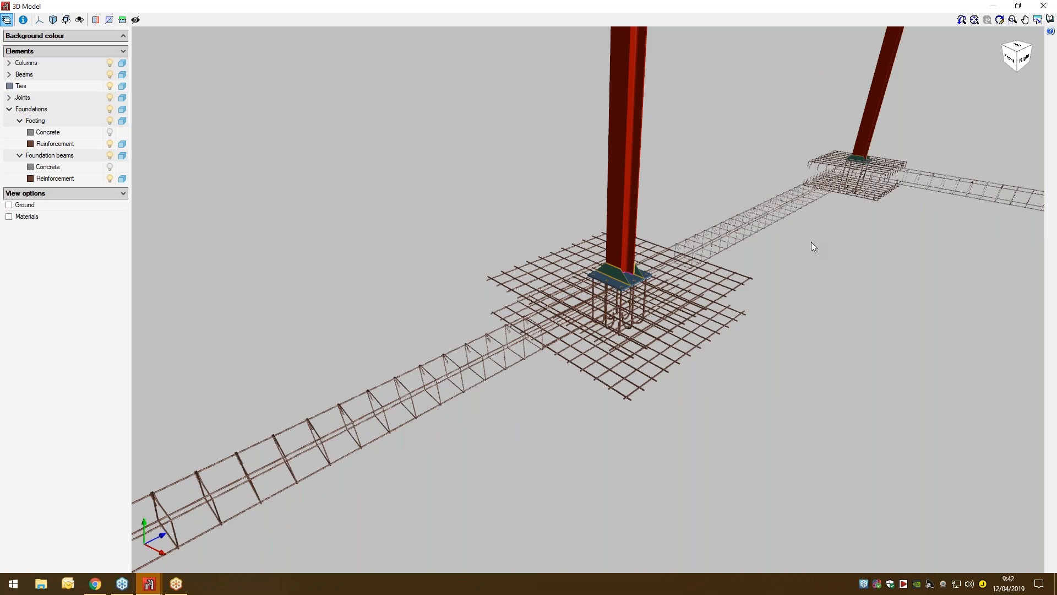
{"action": "scroll", "coordinate": [804, 248], "scroll_direction": "down", "scroll_amount": 1}
{"action": "scroll", "coordinate": [992, 93], "scroll_direction": "down", "scroll_amount": 2}
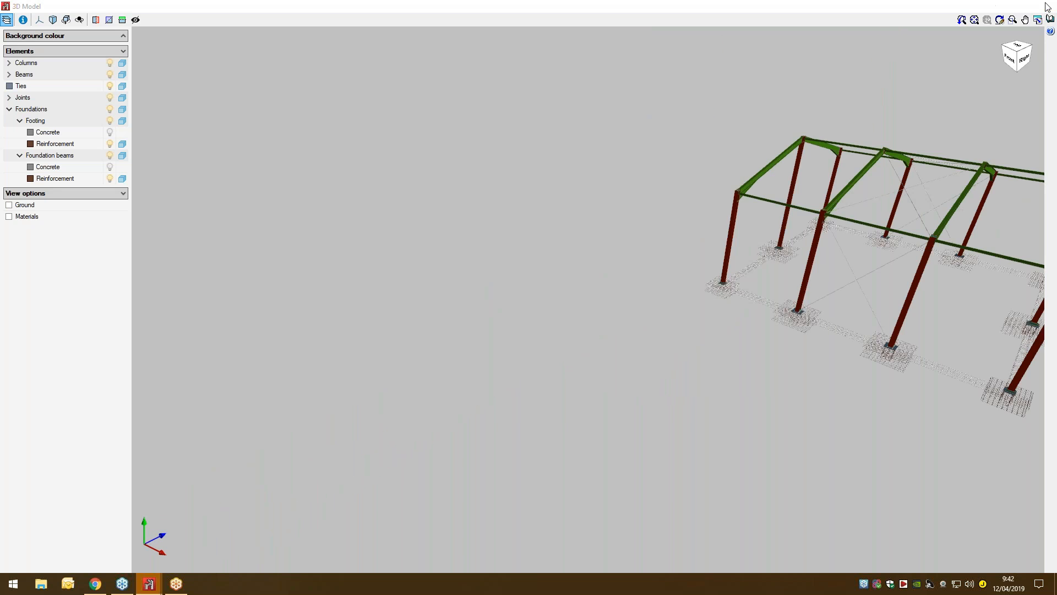
{"action": "left_click", "coordinate": [1043, 5]}
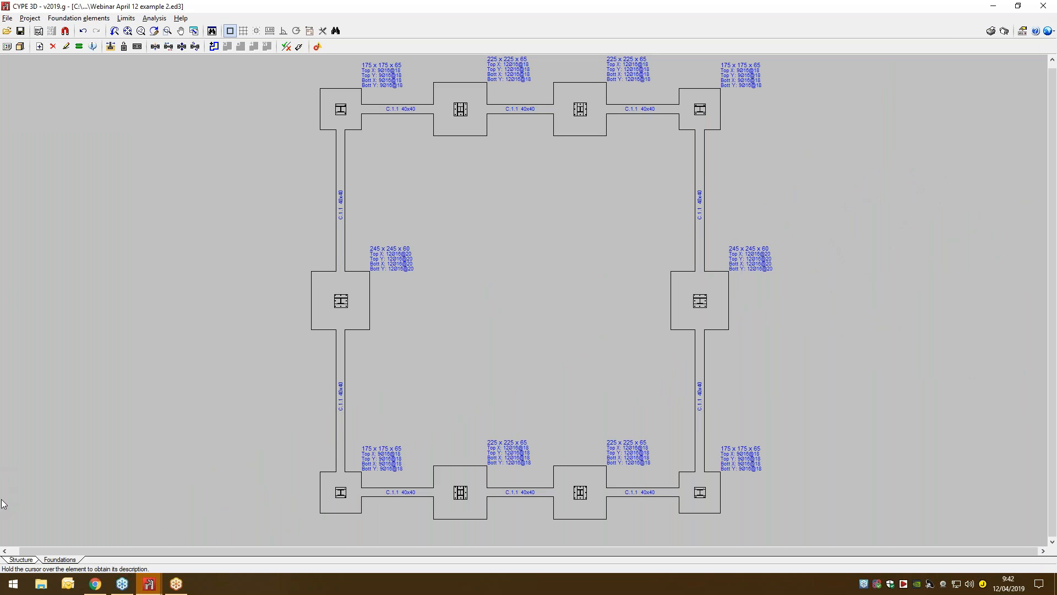
- Return to the structure and generate the project reports with the selected structure geometry and foundations chapters
{"action": "left_click", "coordinate": [9, 559]}
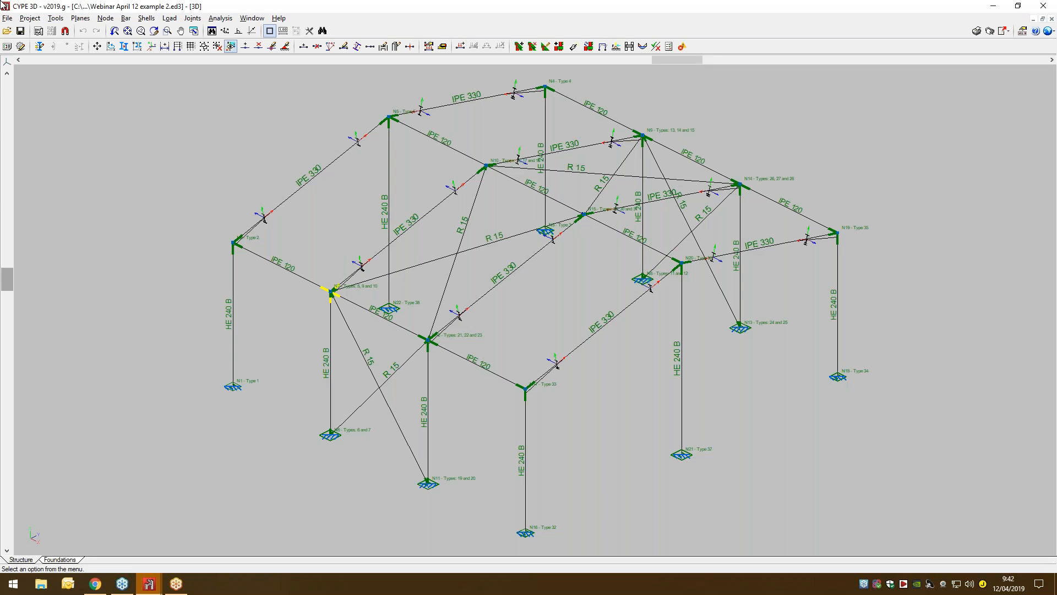
{"action": "left_click", "coordinate": [7, 18]}
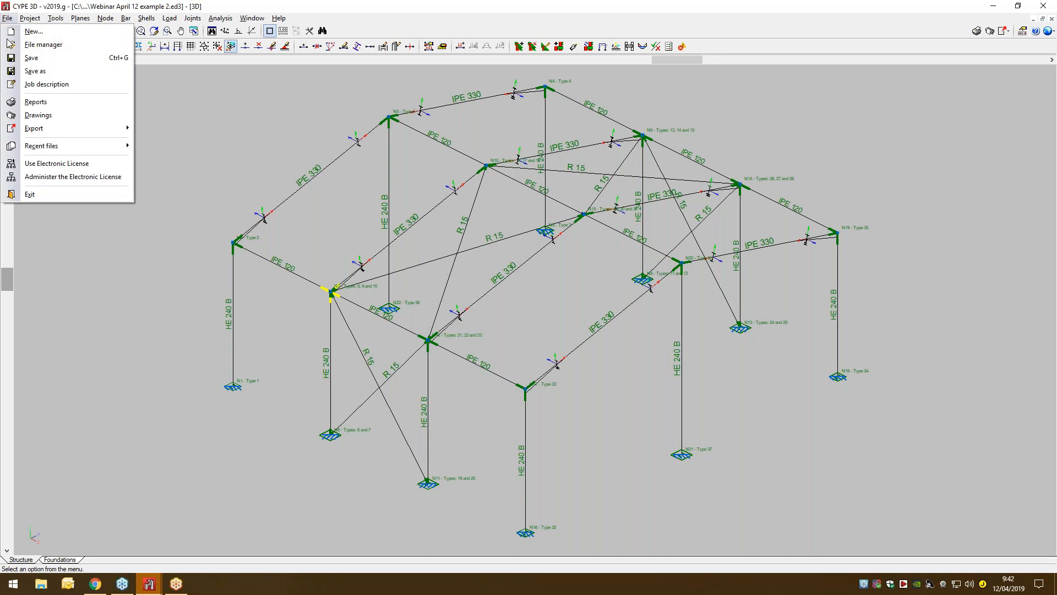
{"action": "left_click", "coordinate": [39, 103]}
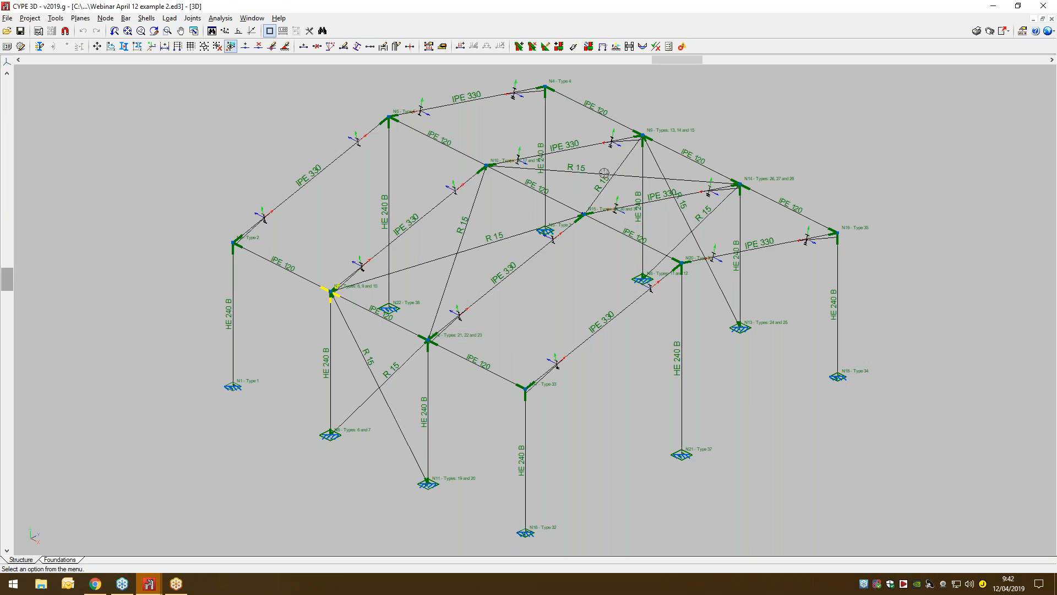
{"action": "left_click", "coordinate": [113, 45]}
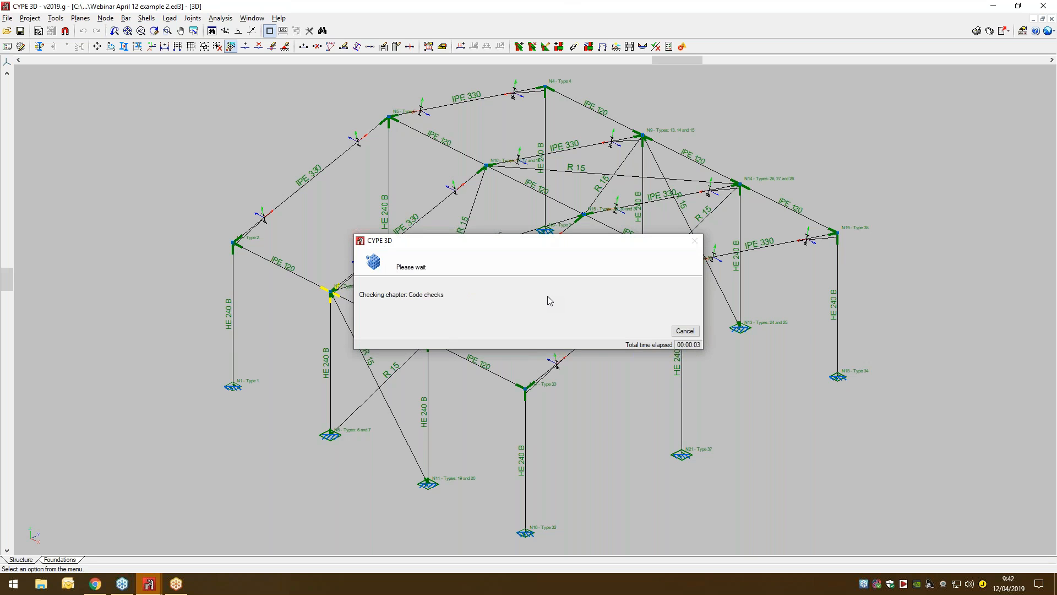
{"action": "scroll", "coordinate": [507, 363], "scroll_direction": "down", "scroll_amount": 4}
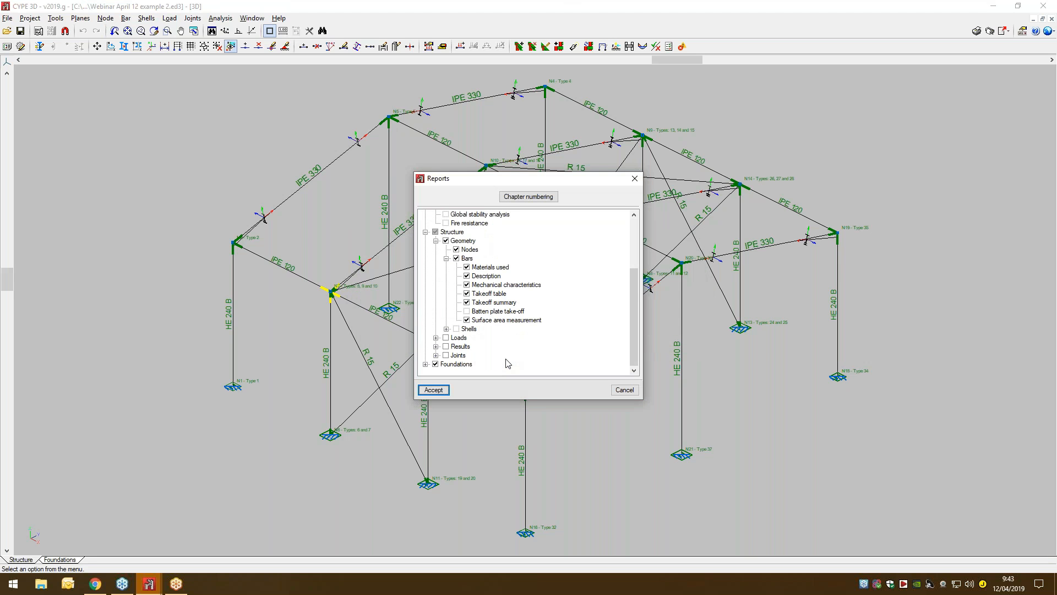
{"action": "left_click", "coordinate": [434, 390]}
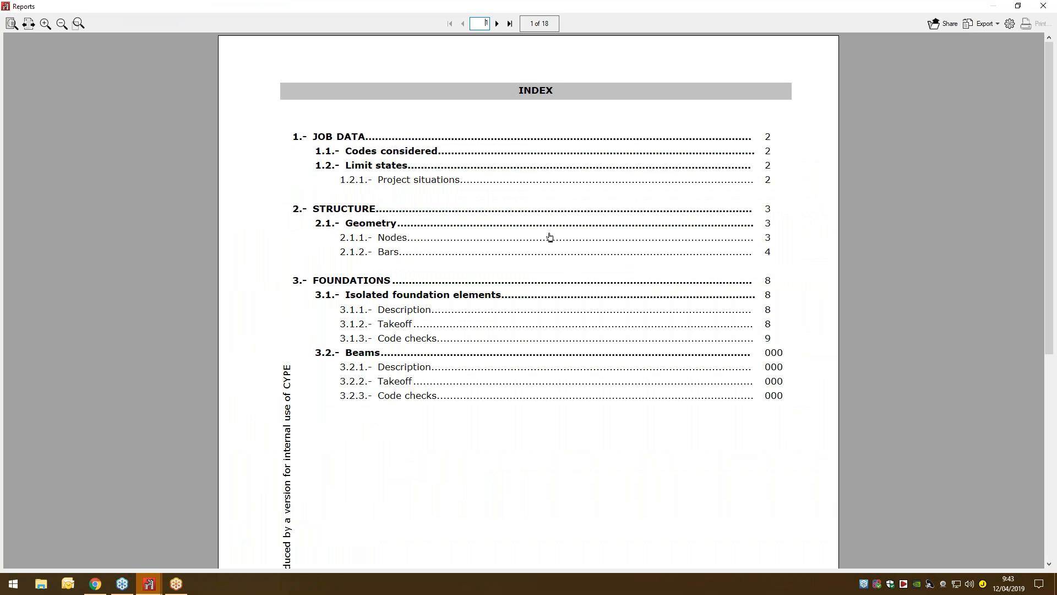
- Review the job data section of the report, covering the codes considered, limit states and project situations
{"action": "left_click", "coordinate": [496, 24]}
{"action": "scroll", "coordinate": [509, 237], "scroll_direction": "down", "scroll_amount": 5}
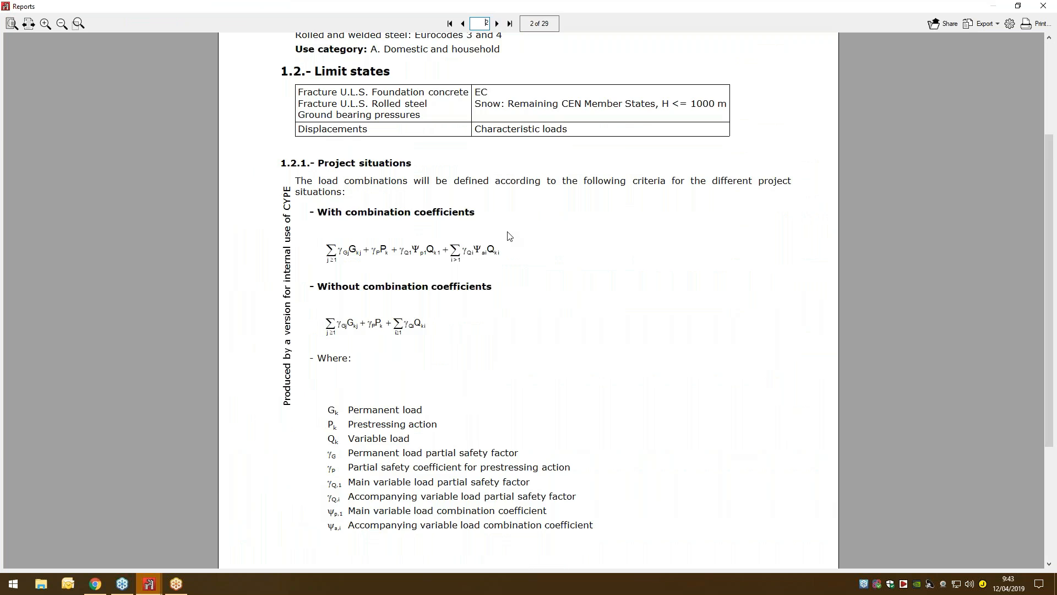
{"action": "scroll", "coordinate": [508, 237], "scroll_direction": "up", "scroll_amount": 5}
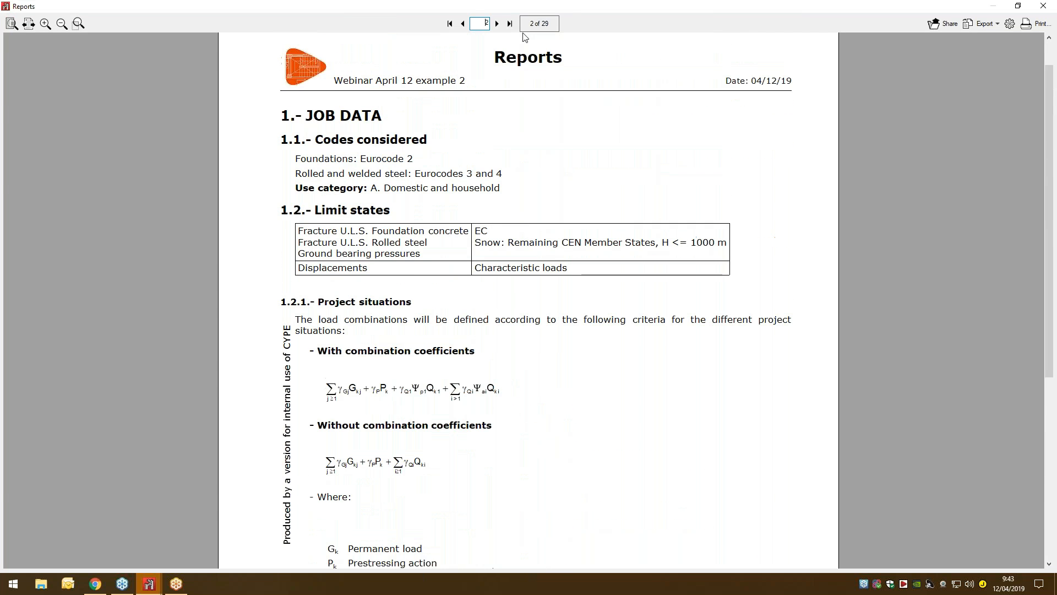
- Page through the bar descriptions to the isolated footings' reinforcement takeoff, takeoff summary and code checks
{"action": "left_click", "coordinate": [497, 24]}
{"action": "left_click", "coordinate": [497, 23]}
{"action": "left_click", "coordinate": [497, 23]}
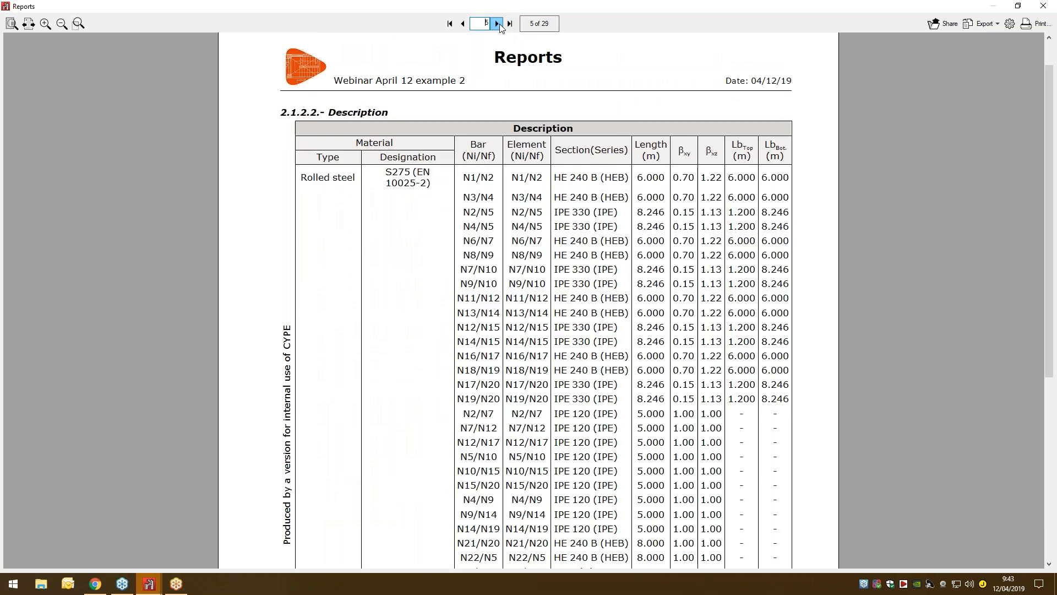
{"action": "left_click", "coordinate": [497, 23]}
{"action": "left_click", "coordinate": [499, 24]}
{"action": "left_click", "coordinate": [498, 24]}
{"action": "left_click", "coordinate": [499, 24]}
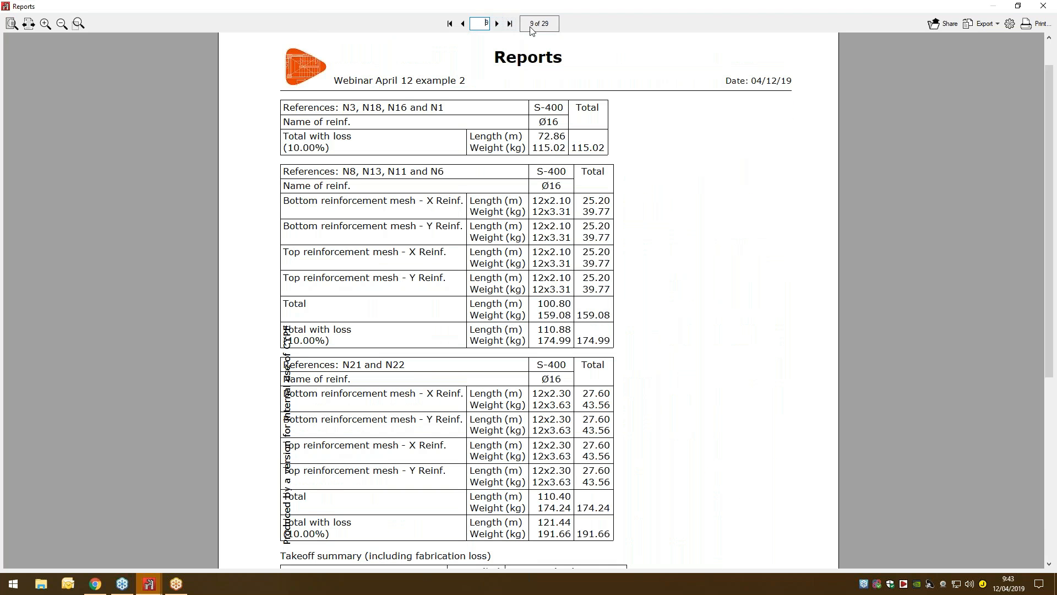
{"action": "left_click", "coordinate": [500, 24]}
{"action": "scroll", "coordinate": [465, 451], "scroll_direction": "down", "scroll_amount": 3}
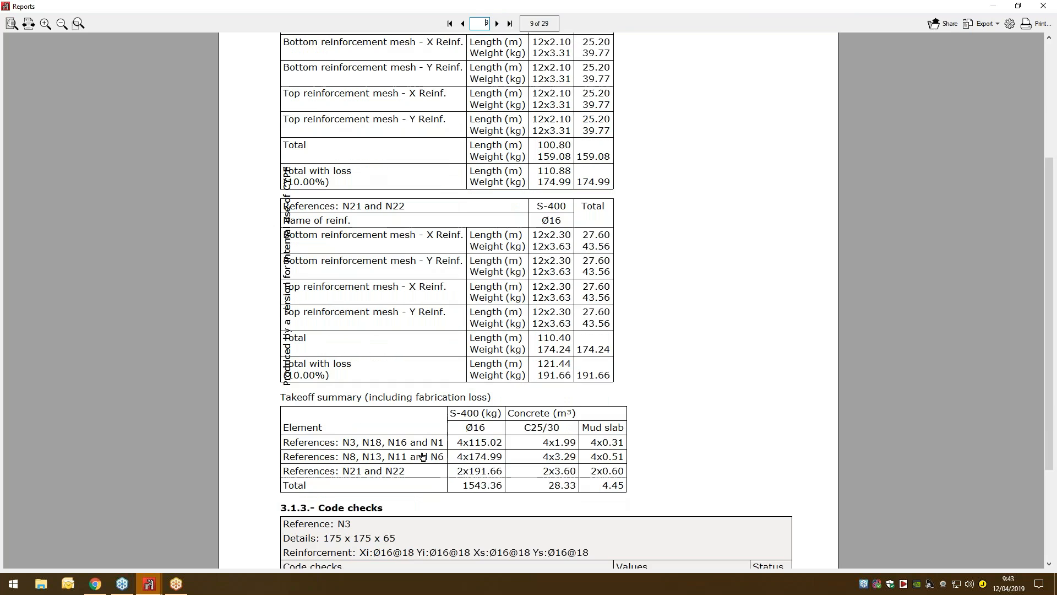
{"action": "scroll", "coordinate": [422, 456], "scroll_direction": "down", "scroll_amount": 3}
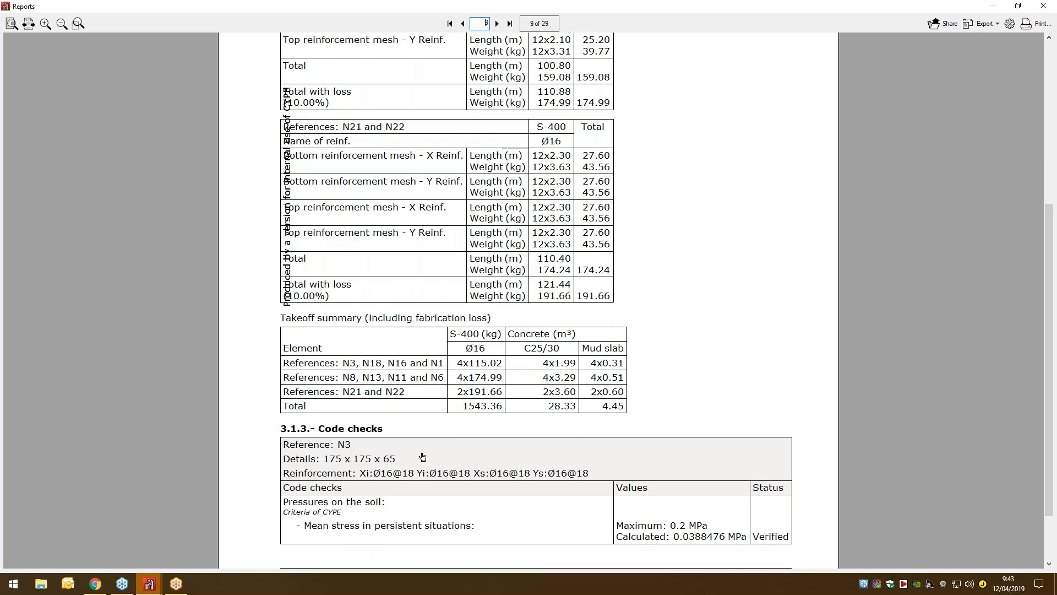
- Page through the isolated footings' code checks from page 9 to page 21 of the report, and leave the report
{"action": "scroll", "coordinate": [423, 455], "scroll_direction": "down", "scroll_amount": 2}
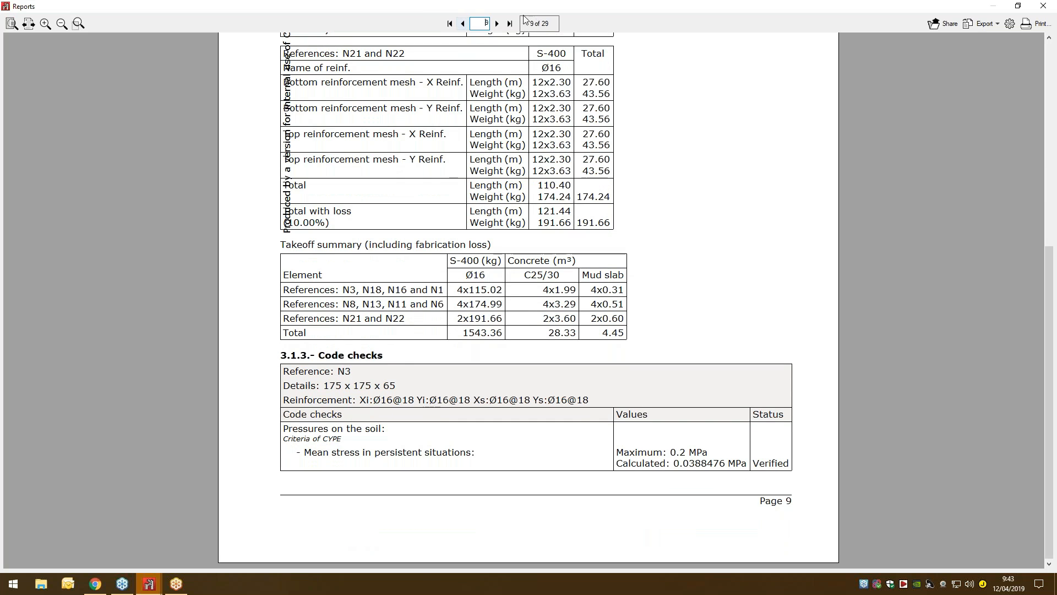
{"action": "left_click", "coordinate": [498, 23]}
{"action": "scroll", "coordinate": [496, 449], "scroll_direction": "up", "scroll_amount": 5}
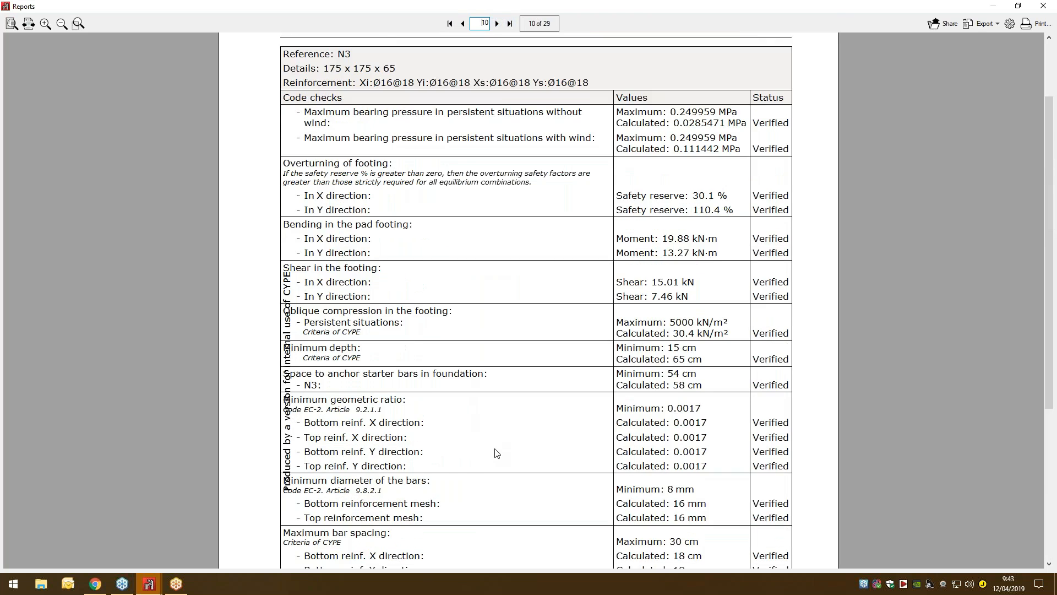
{"action": "left_click", "coordinate": [497, 23]}
{"action": "left_click", "coordinate": [497, 23]}
{"action": "left_click", "coordinate": [498, 23]}
{"action": "left_click", "coordinate": [500, 23]}
{"action": "left_click", "coordinate": [500, 23]}
{"action": "left_click", "coordinate": [500, 24]}
{"action": "left_click", "coordinate": [500, 23]}
{"action": "left_click", "coordinate": [500, 23]}
{"action": "left_click", "coordinate": [500, 23]}
{"action": "left_click", "coordinate": [500, 23]}
{"action": "left_click", "coordinate": [500, 23]}
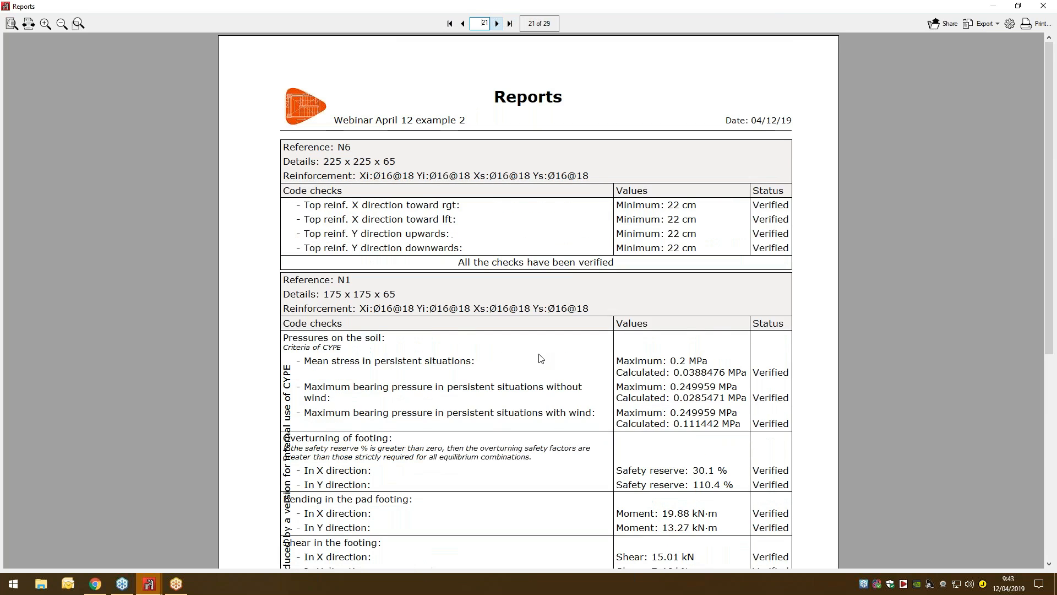
{"action": "scroll", "coordinate": [540, 359], "scroll_direction": "down", "scroll_amount": 5}
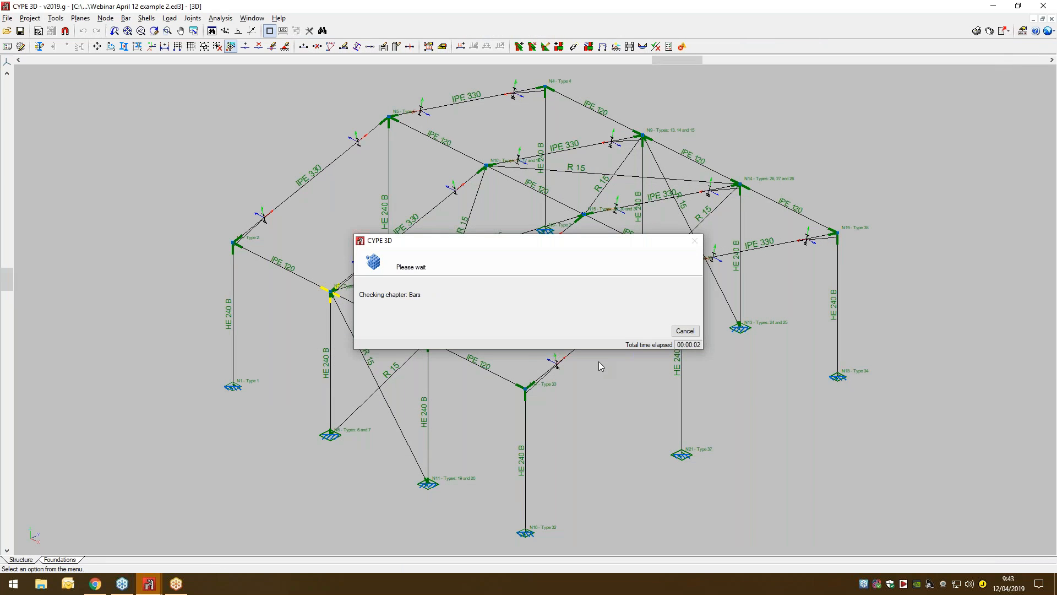
{"action": "left_click", "coordinate": [635, 179]}
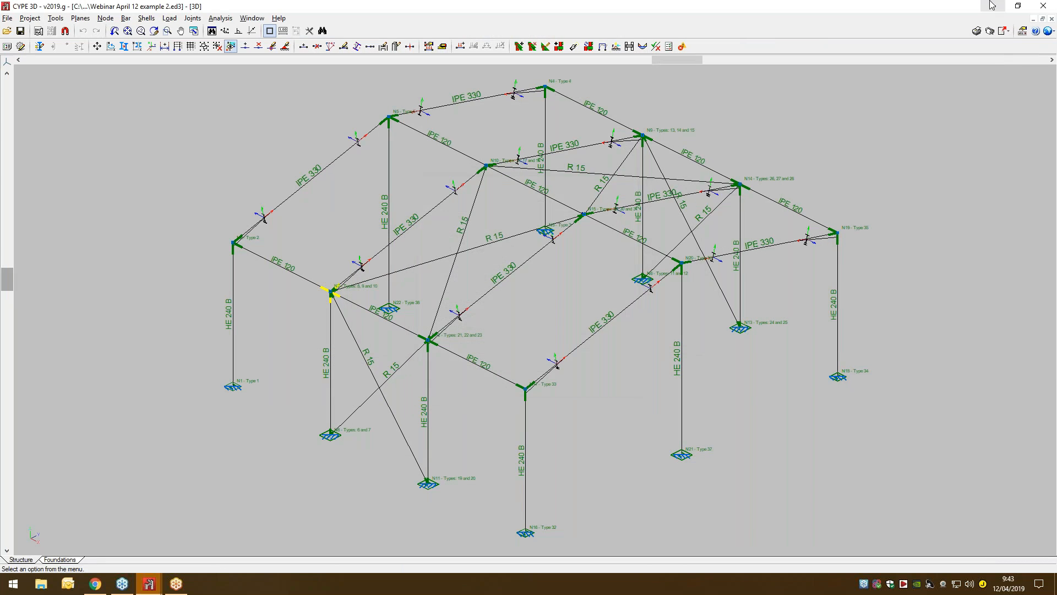
- Check the export options for the structure, including Tekla Structures and CIS/2 format, without exporting
{"action": "left_click", "coordinate": [8, 17]}
{"action": "mouse_move", "coordinate": [47, 130]}
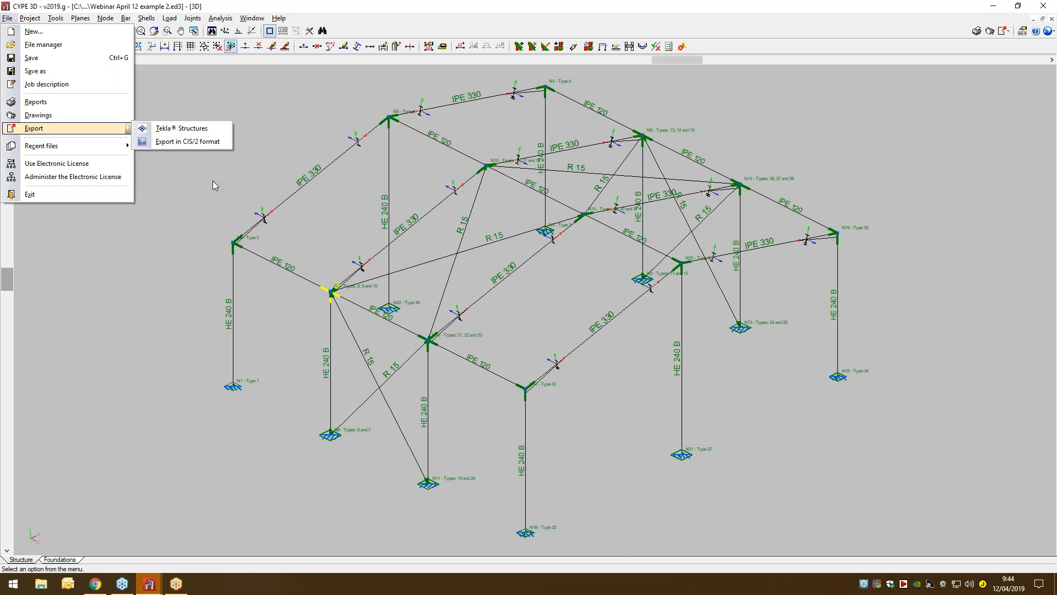
{"action": "left_click", "coordinate": [176, 188]}
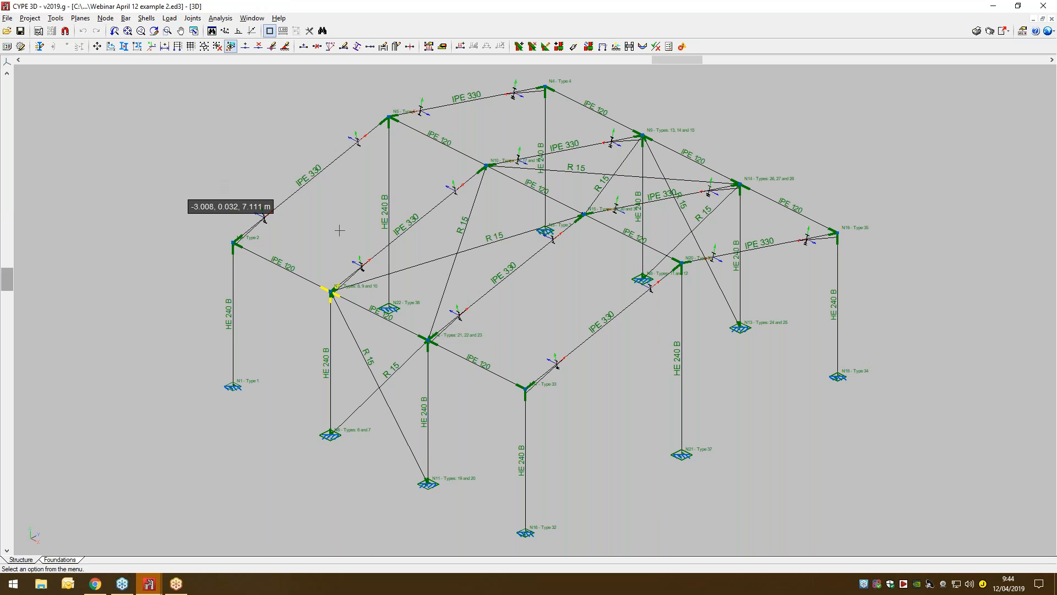
{"action": "left_click", "coordinate": [697, 401]}
{"action": "middle_click_drag", "start_coordinate": [674, 414], "coordinate": [640, 419]}
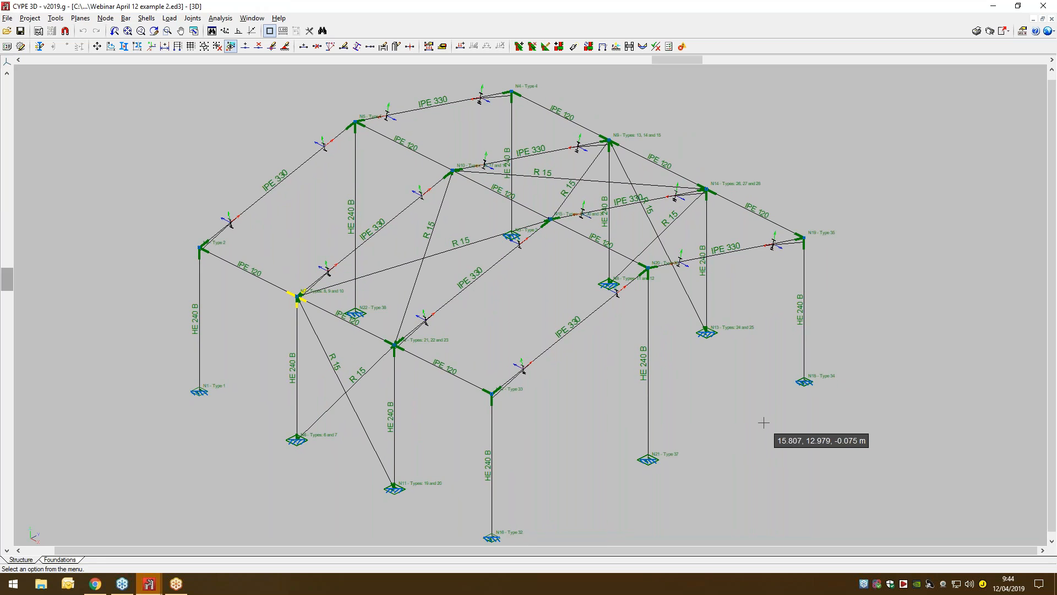
{"action": "middle_click_drag", "start_coordinate": [708, 450], "coordinate": [714, 446]}
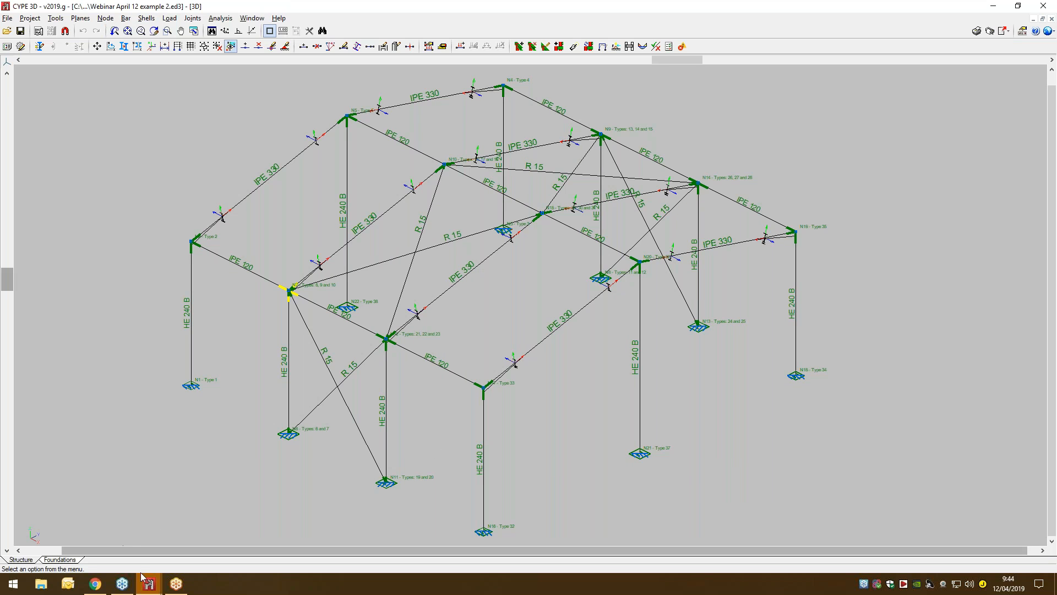
- Switch to the Tokio.ed3 project and take a closer look at its curved truss roof structure
{"action": "mouse_move", "coordinate": [149, 584]}
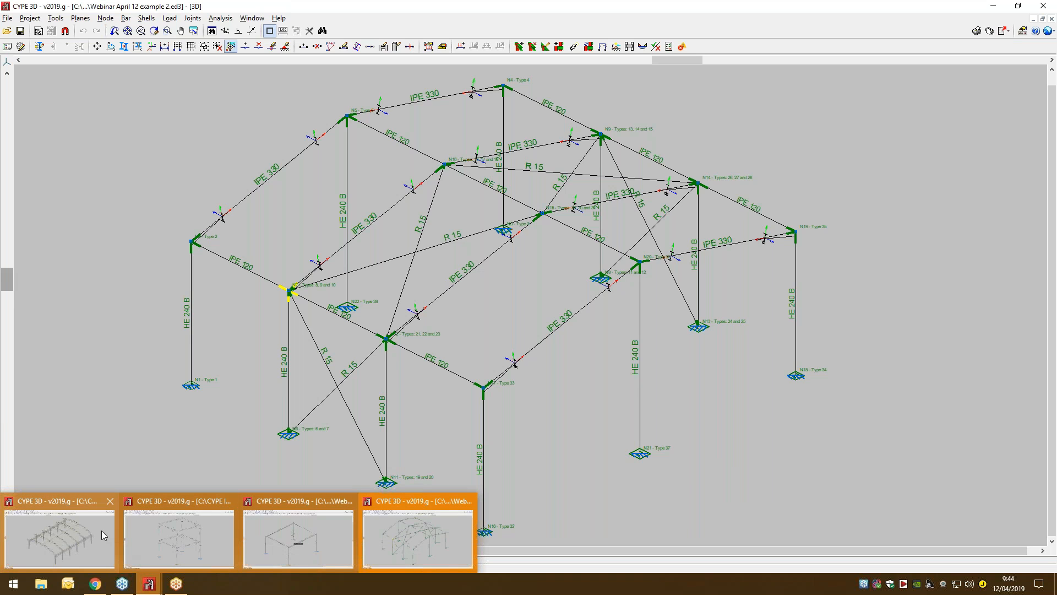
{"action": "left_click", "coordinate": [64, 507]}
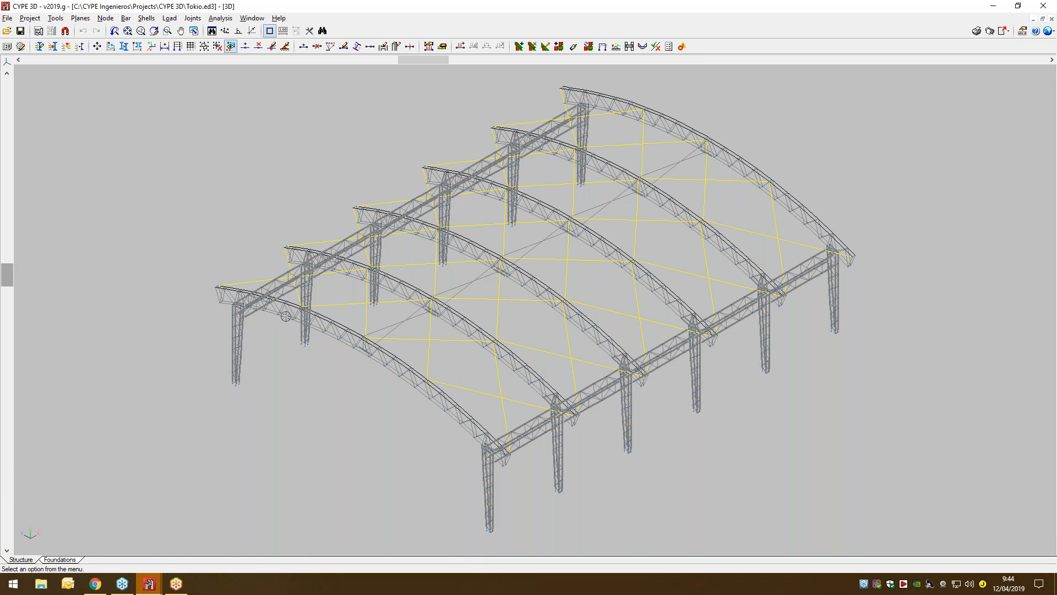
{"action": "scroll", "coordinate": [253, 327], "scroll_direction": "up", "scroll_amount": 1}
{"action": "scroll", "coordinate": [253, 326], "scroll_direction": "up", "scroll_amount": 3}
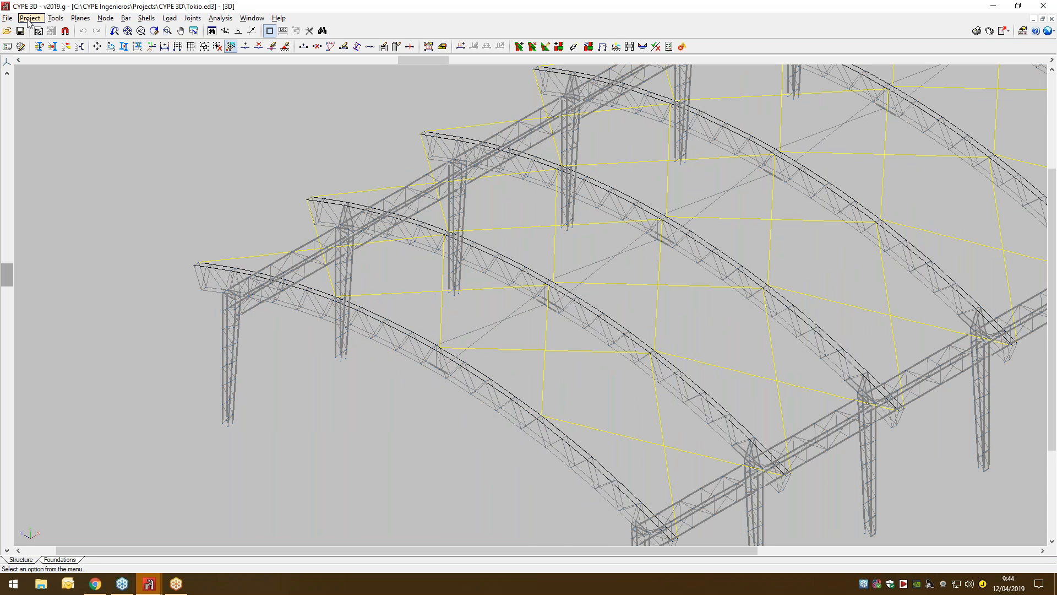
- Show the complete Tokio structure in 3D, examine its lattice columns and curved trusses up close, and leave the 3D model
{"action": "left_click", "coordinate": [55, 18]}
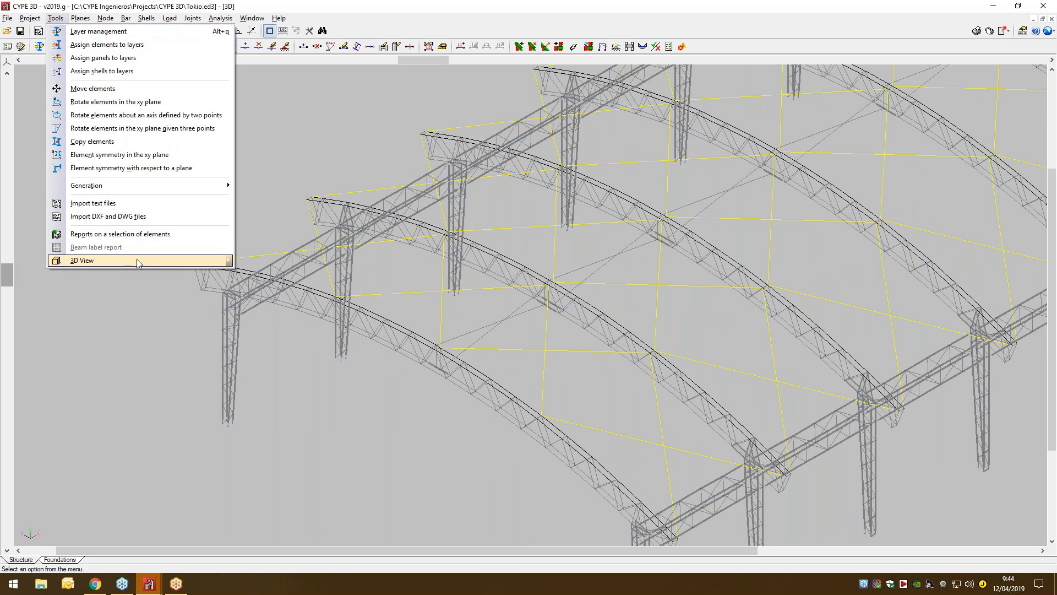
{"action": "mouse_move", "coordinate": [188, 260]}
{"action": "left_click", "coordinate": [254, 261]}
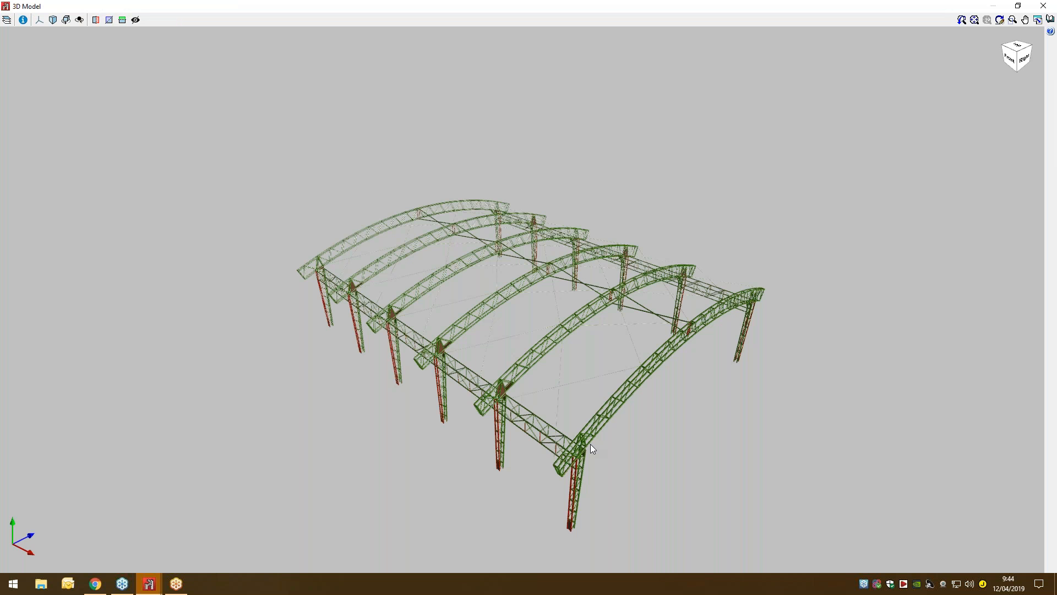
{"action": "scroll", "coordinate": [590, 443], "scroll_direction": "up", "scroll_amount": 6}
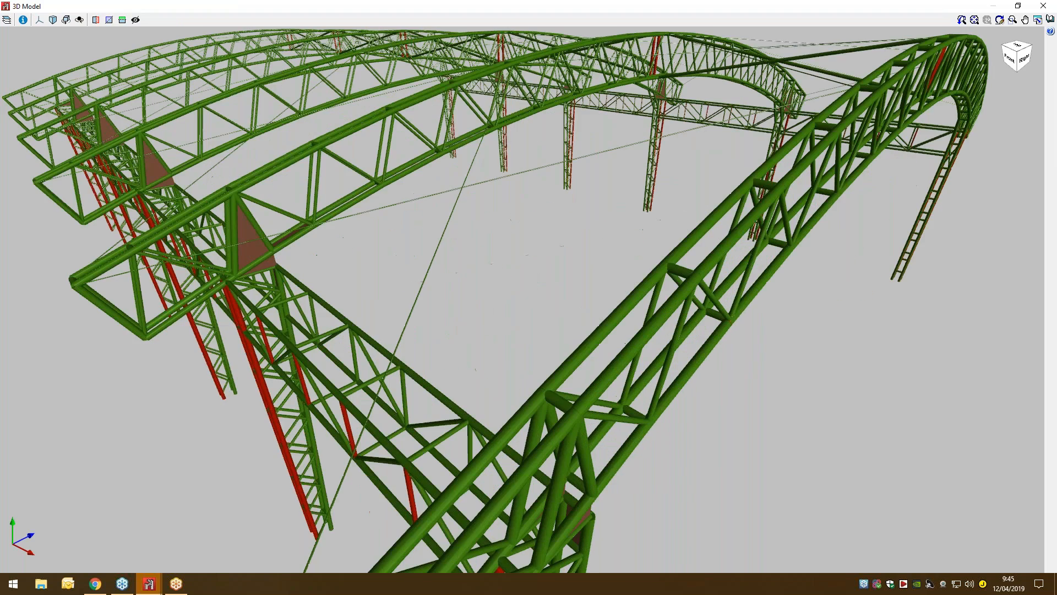
{"action": "mouse_move", "coordinate": [563, 440]}
{"action": "left_mouse_down"}
{"action": "mouse_move", "coordinate": [462, 435]}
{"action": "mouse_move", "coordinate": [396, 394]}
{"action": "mouse_move", "coordinate": [662, 415]}
{"action": "left_mouse_up"}
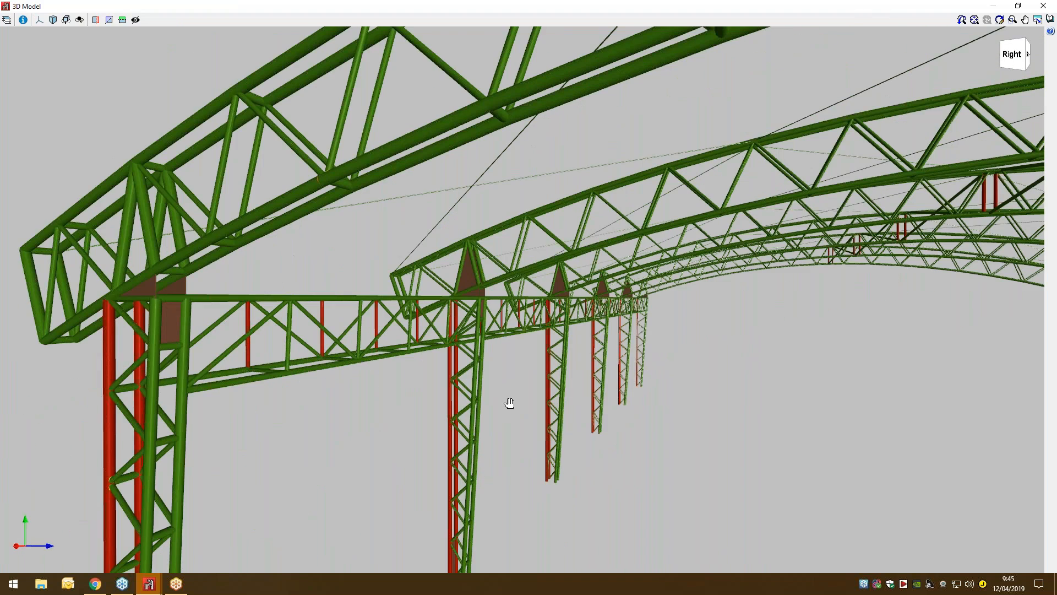
{"action": "middle_click_drag", "start_coordinate": [510, 403], "coordinate": [401, 396]}
{"action": "left_click", "coordinate": [1045, 6]}
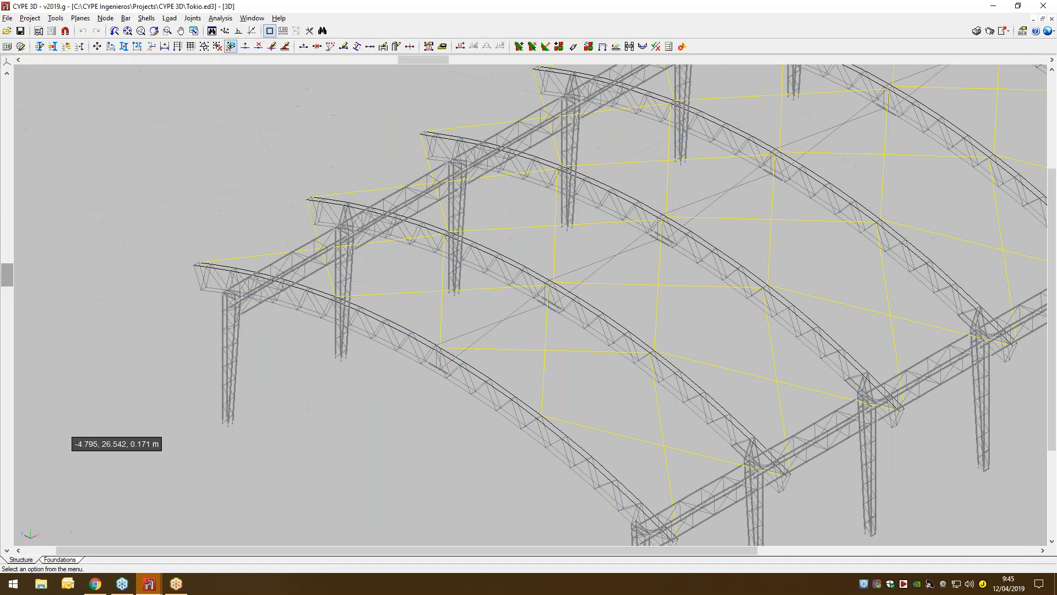
- Switch to the concrete.ed3 project and show its complete structure in a maximised 3D model
{"action": "mouse_move", "coordinate": [147, 589]}
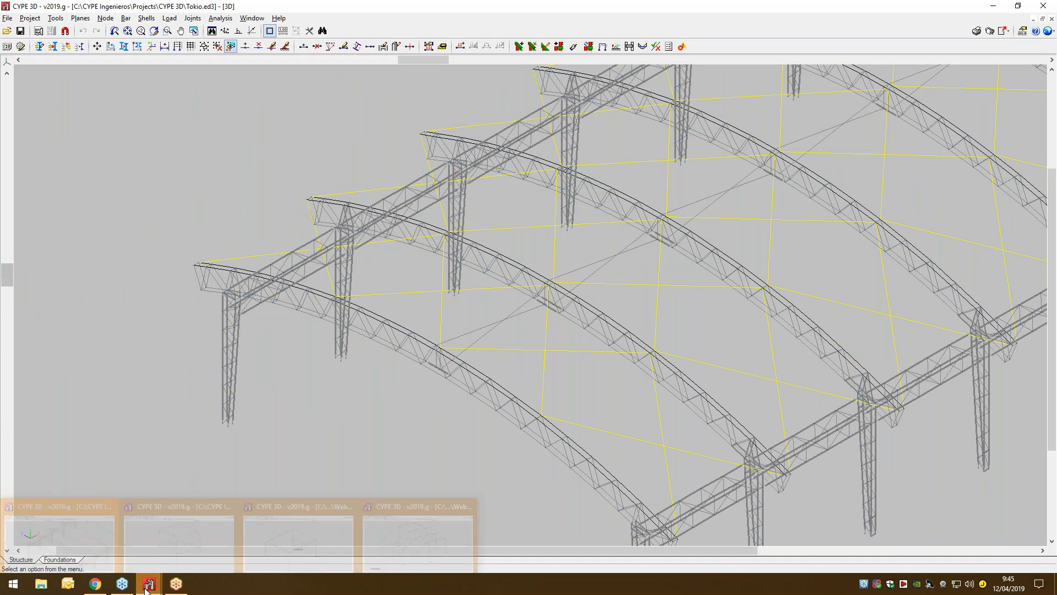
{"action": "left_click", "coordinate": [169, 552]}
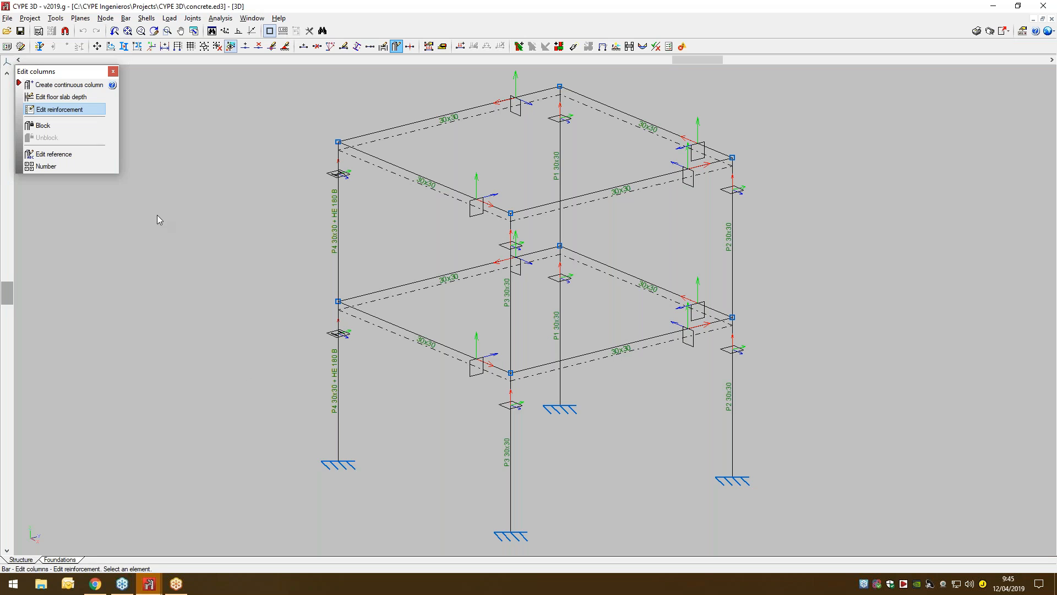
{"action": "left_click", "coordinate": [42, 21]}
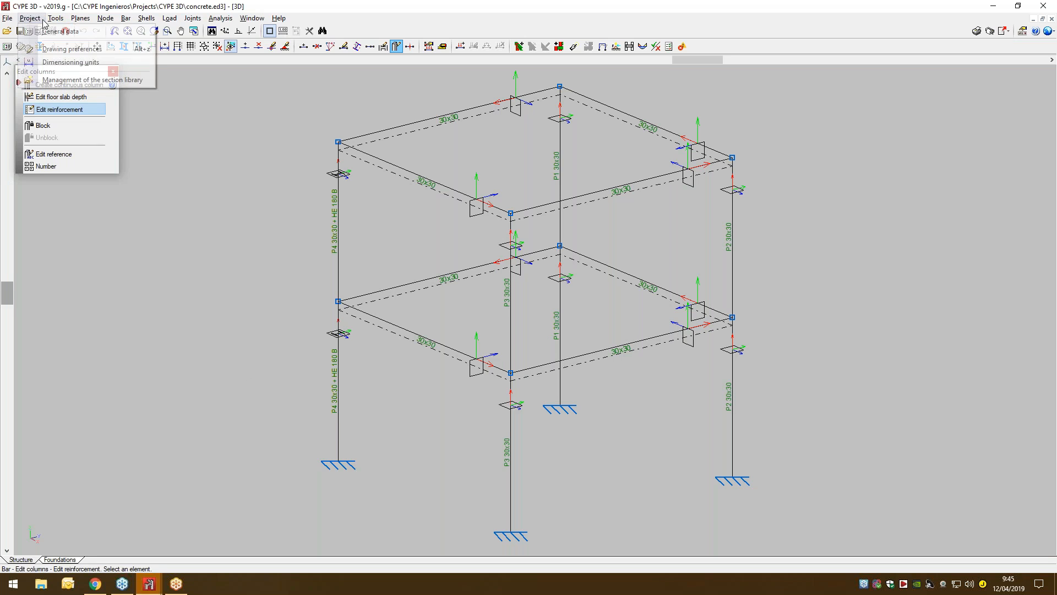
{"action": "mouse_move", "coordinate": [55, 19]}
{"action": "mouse_move", "coordinate": [194, 262]}
{"action": "left_click", "coordinate": [259, 261]}
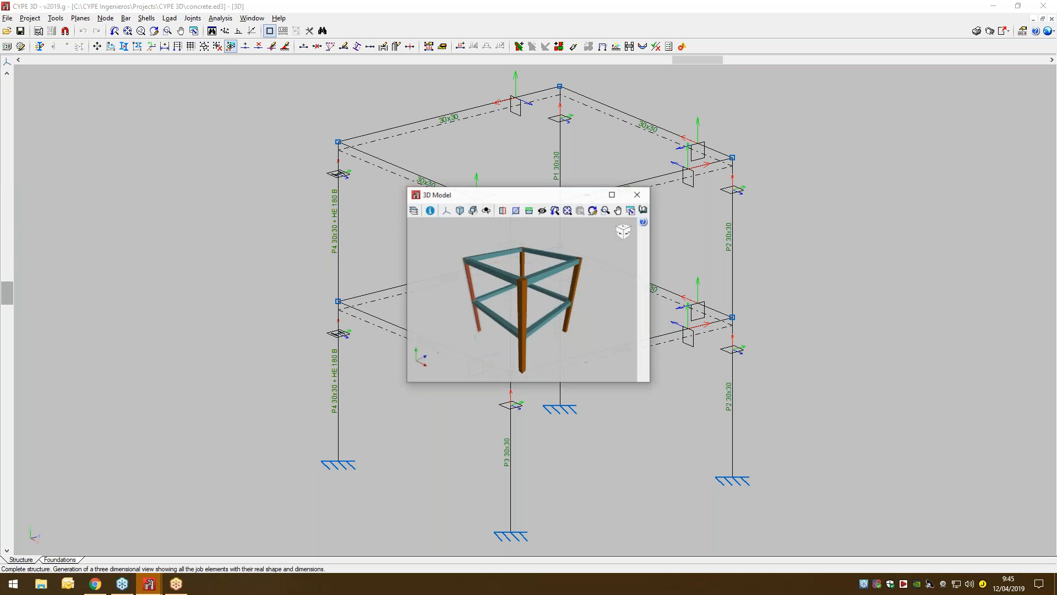
{"action": "double_click", "coordinate": [535, 195]}
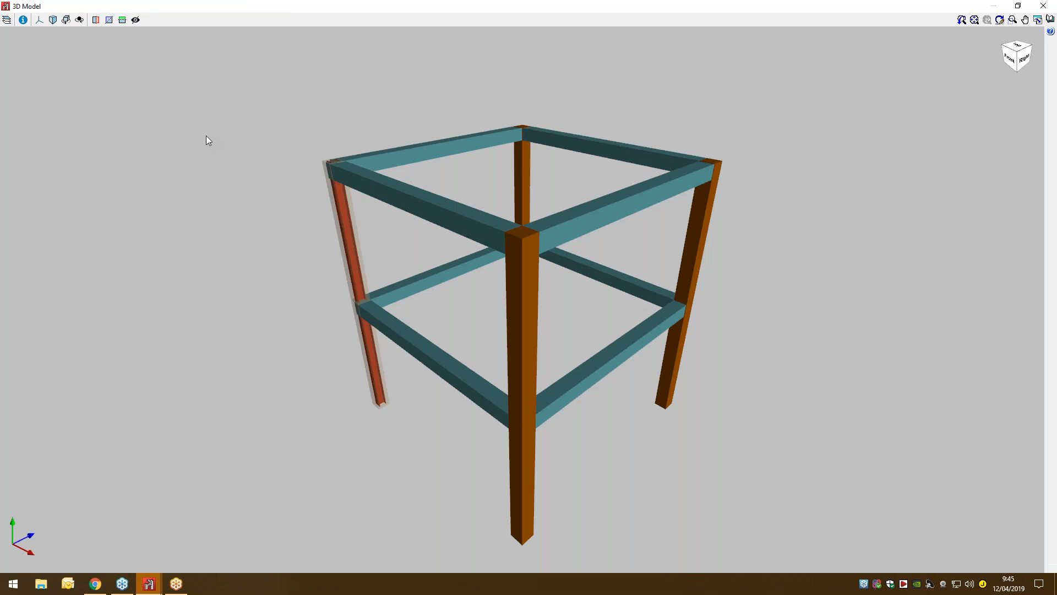
- Display the 3D frame with its materials, examine the composite column from the other side, and leave the 3D model
{"action": "left_click", "coordinate": [6, 20]}
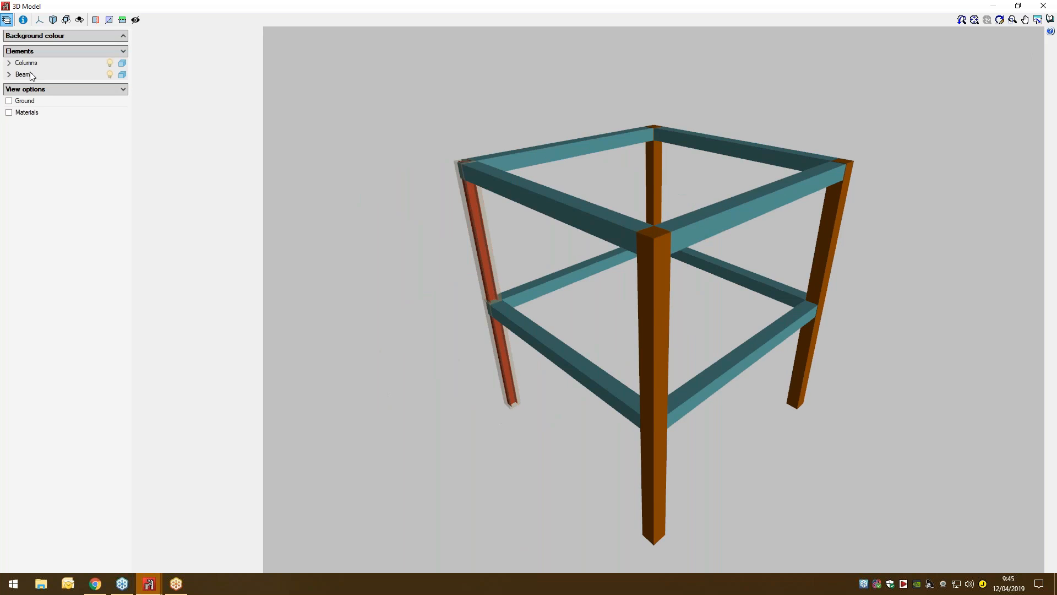
{"action": "left_click", "coordinate": [9, 112]}
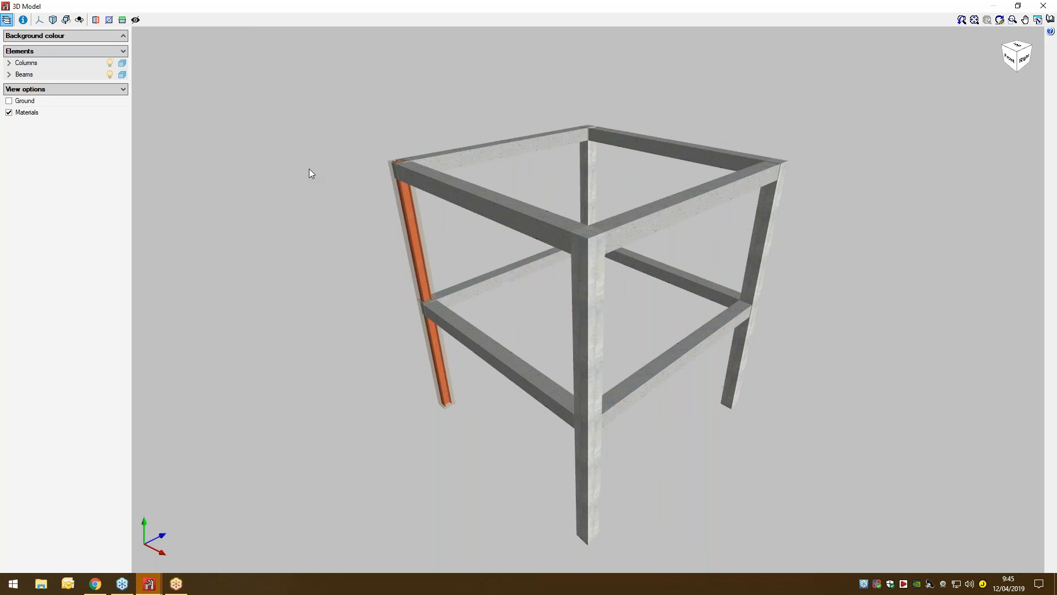
{"action": "left_click_drag", "start_coordinate": [459, 188], "coordinate": [686, 330]}
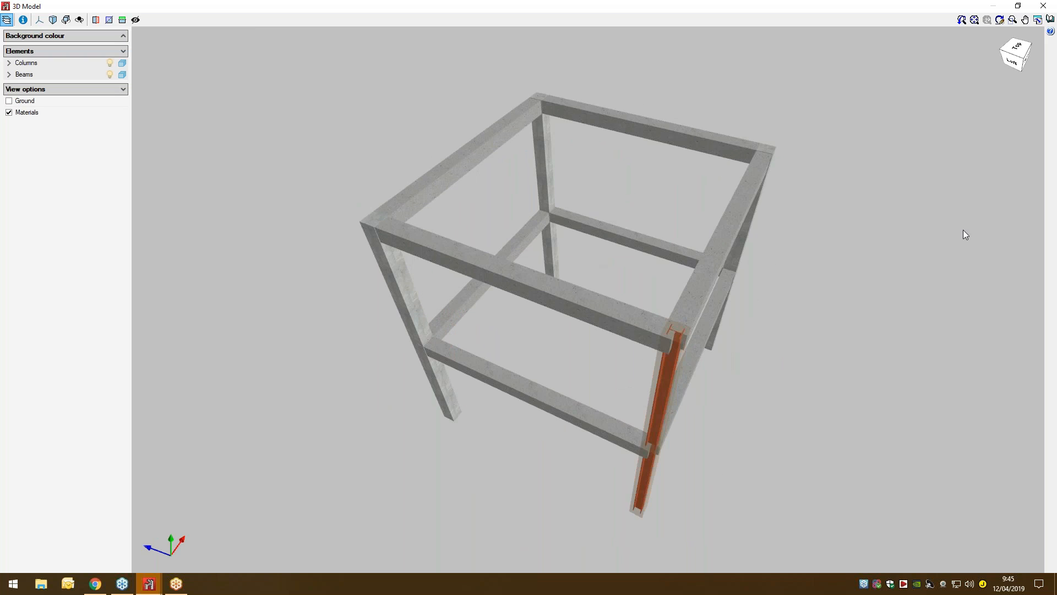
{"action": "left_click", "coordinate": [1043, 6]}
- Open the reinforcement editor for composite column P4 (30x30 + HE 180 B)
{"action": "left_click", "coordinate": [126, 19]}
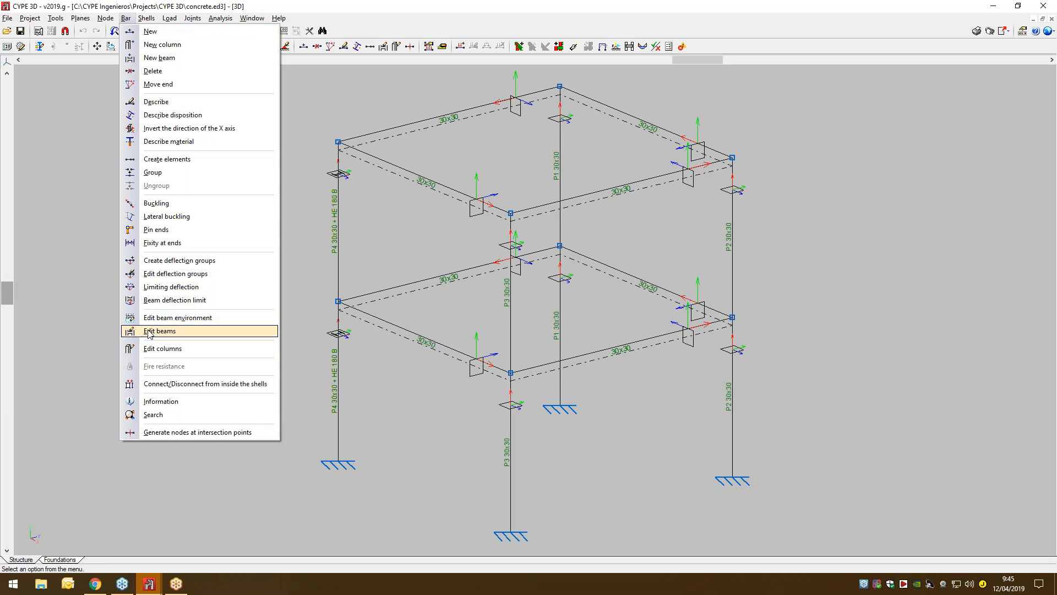
{"action": "left_click", "coordinate": [163, 348]}
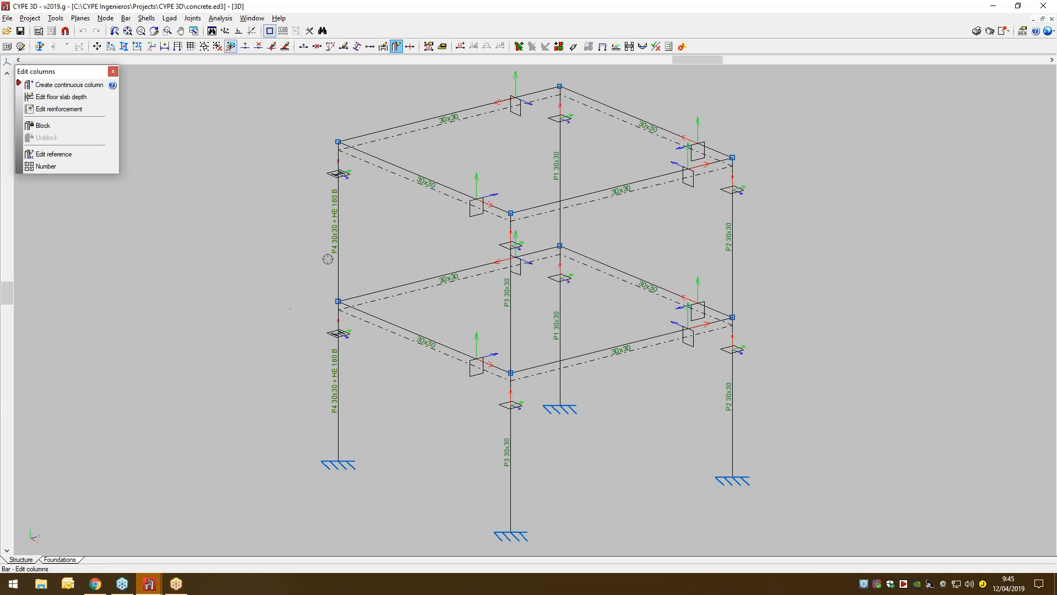
{"action": "left_click", "coordinate": [58, 109]}
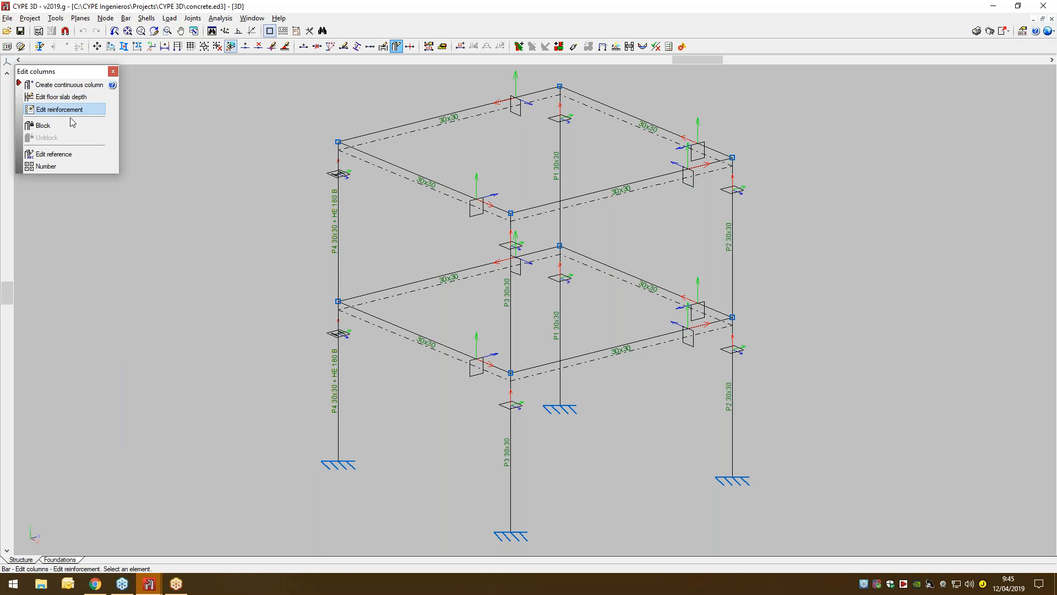
{"action": "left_click", "coordinate": [337, 235]}
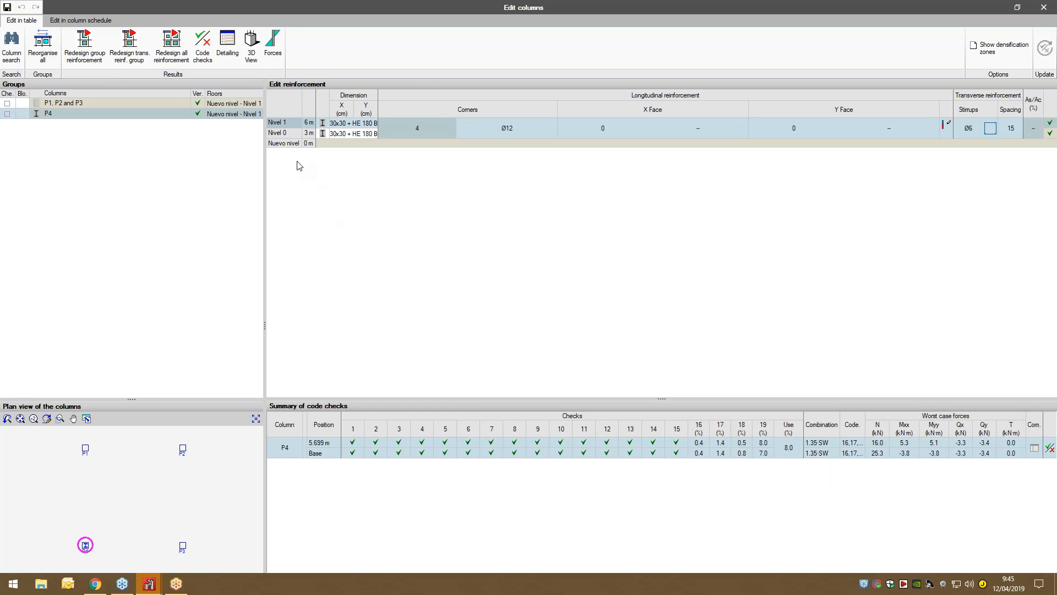
- Review column P4's reinforcement detail drawing, including Section B-B with the embedded steel profile, and close the drawing
{"action": "left_click", "coordinate": [228, 53]}
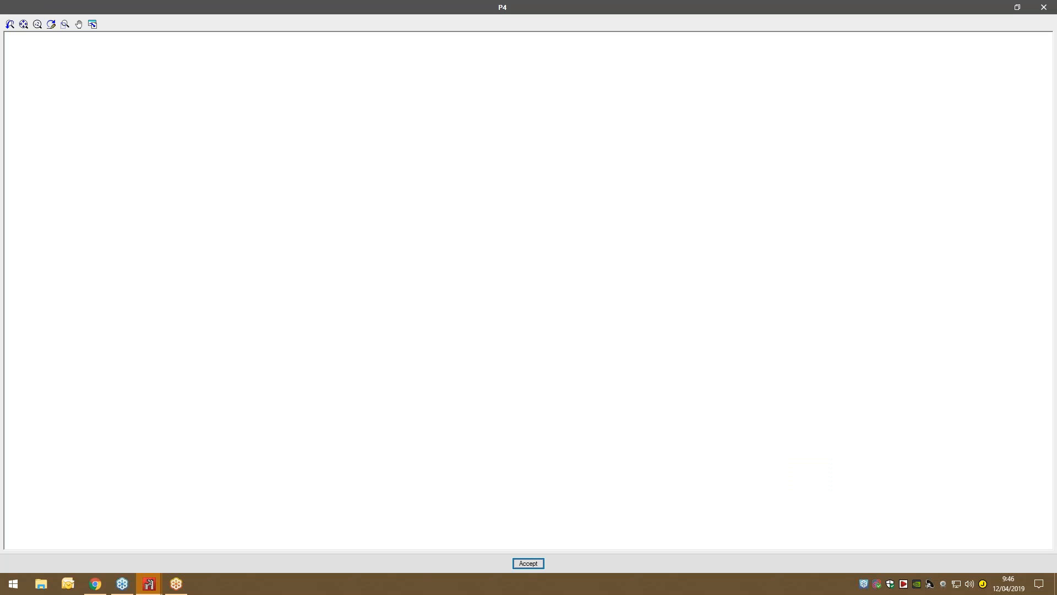
{"action": "scroll", "coordinate": [484, 215], "scroll_direction": "up", "scroll_amount": 5}
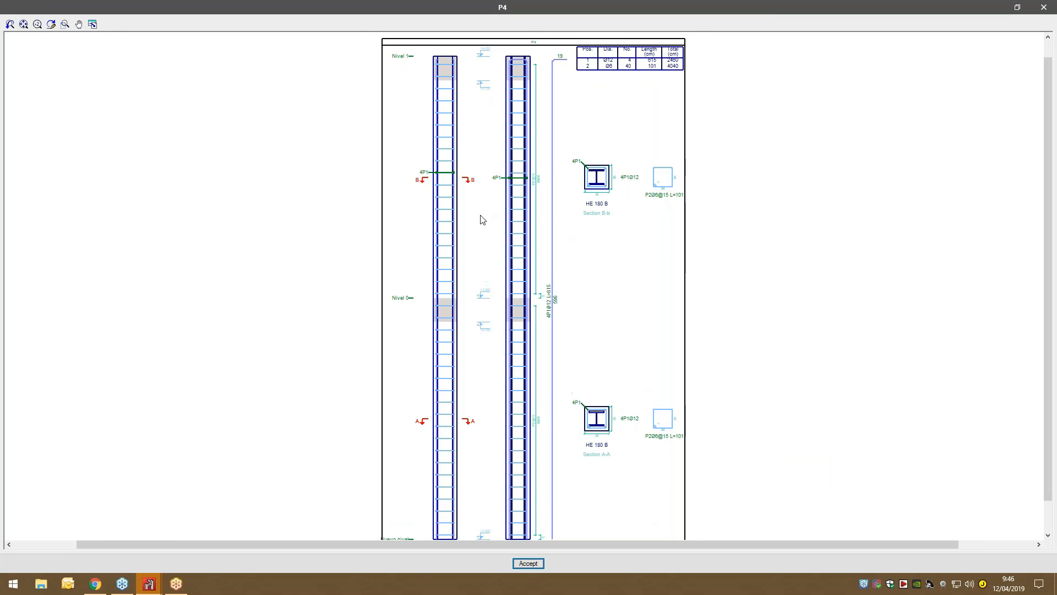
{"action": "scroll", "coordinate": [487, 193], "scroll_direction": "up", "scroll_amount": 1}
{"action": "middle_click_drag", "start_coordinate": [486, 160], "coordinate": [470, 318]}
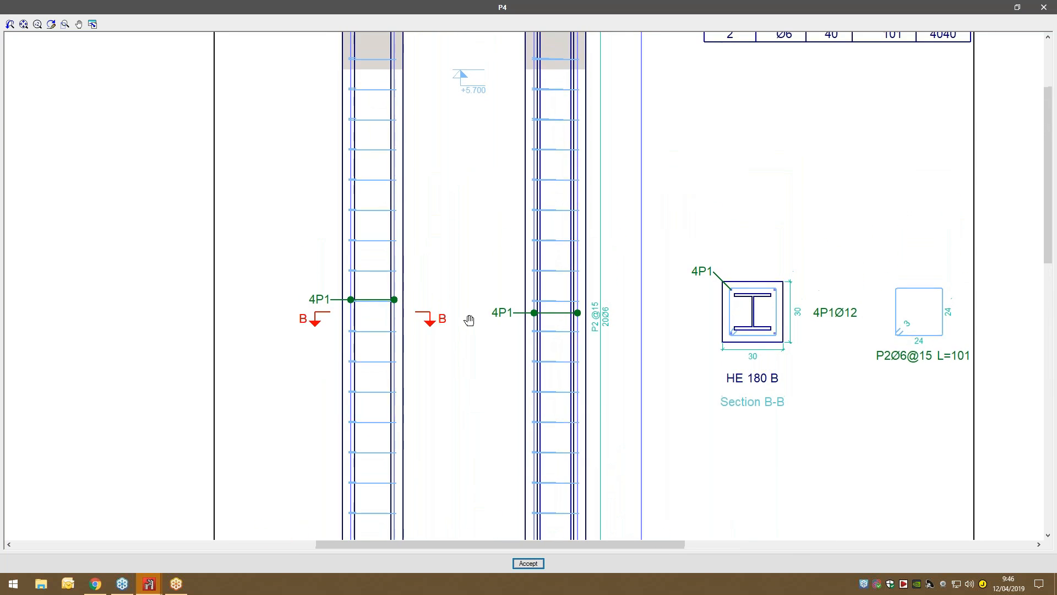
{"action": "left_click", "coordinate": [1042, 10]}
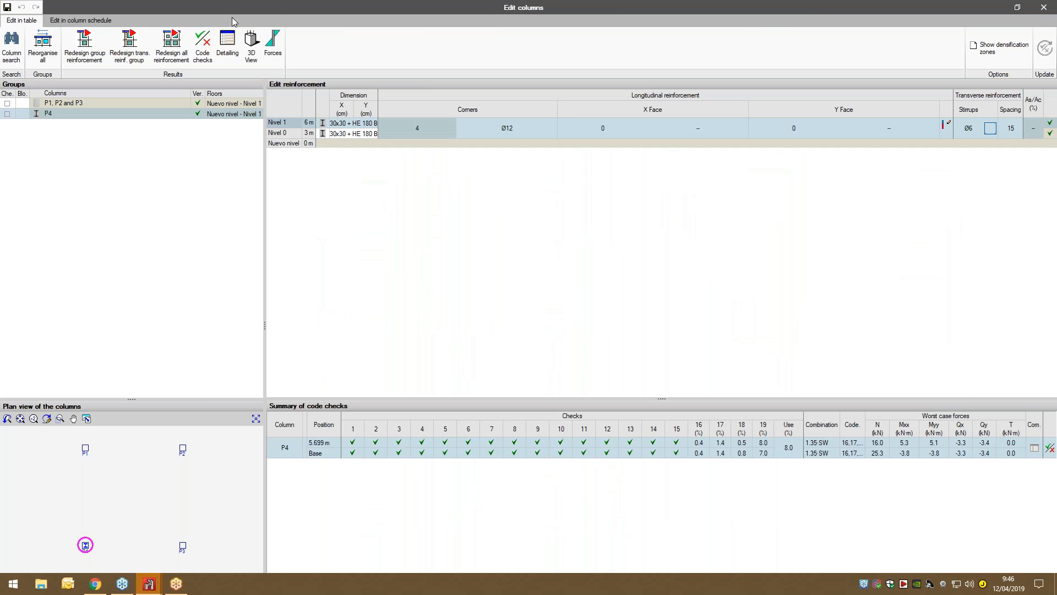
- Examine composite column P4's reinforcement and embedded steel profile in 3D from another side, and leave the column editor
{"action": "left_click", "coordinate": [242, 39]}
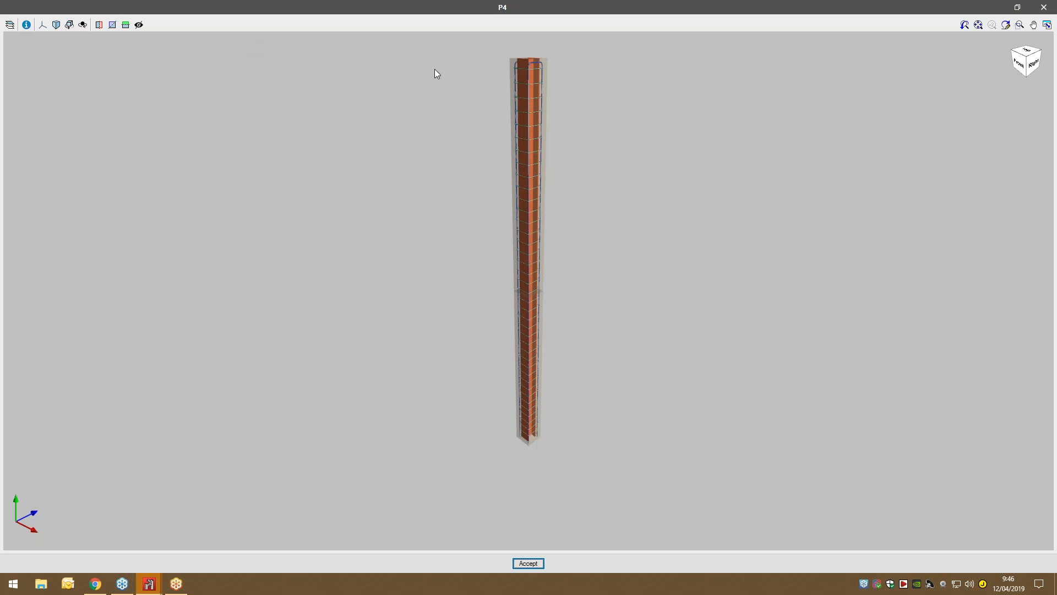
{"action": "scroll", "coordinate": [546, 228], "scroll_direction": "up", "scroll_amount": 5}
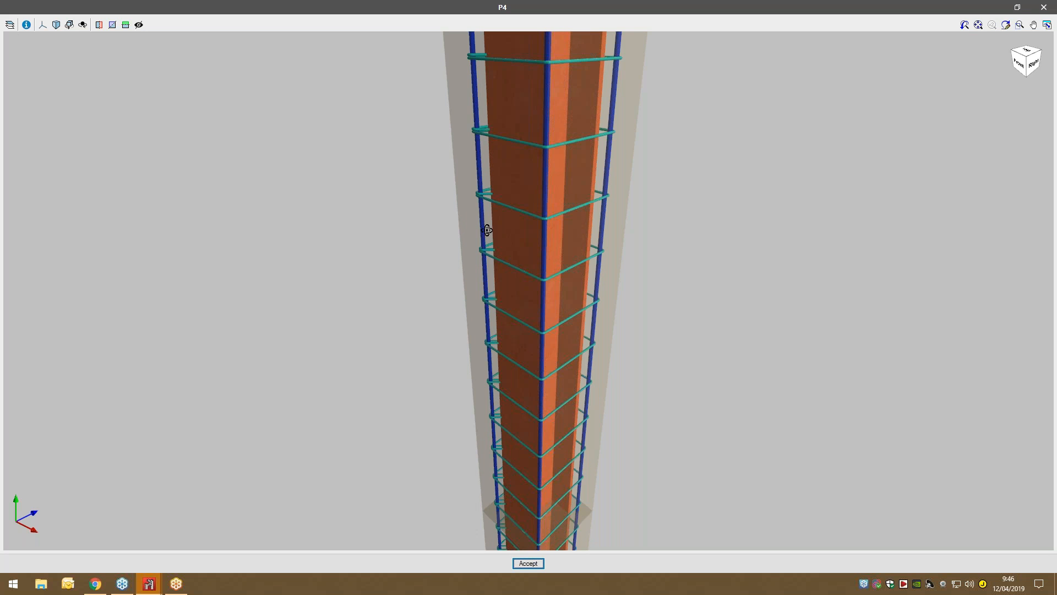
{"action": "mouse_move", "coordinate": [487, 230]}
{"action": "left_mouse_down"}
{"action": "mouse_move", "coordinate": [325, 232]}
{"action": "mouse_move", "coordinate": [401, 235]}
{"action": "left_mouse_up"}
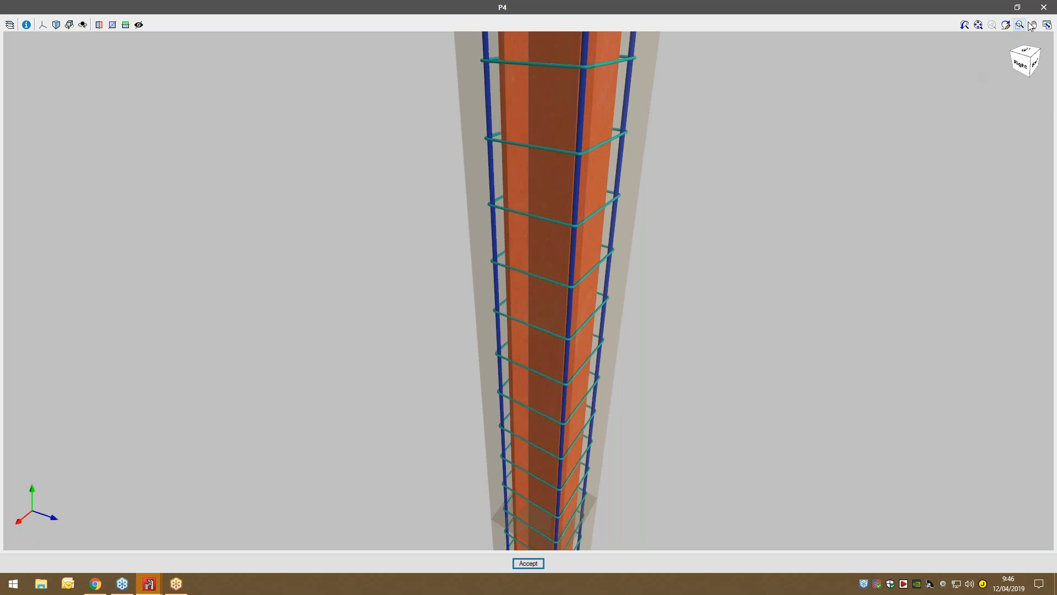
{"action": "left_click", "coordinate": [1043, 7]}
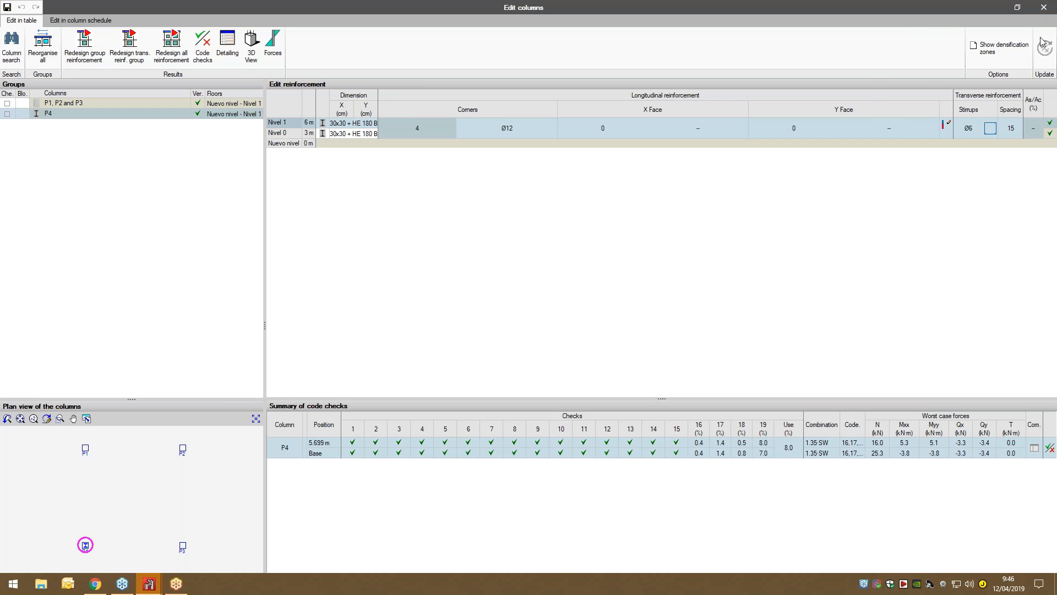
{"action": "left_click", "coordinate": [1044, 7]}
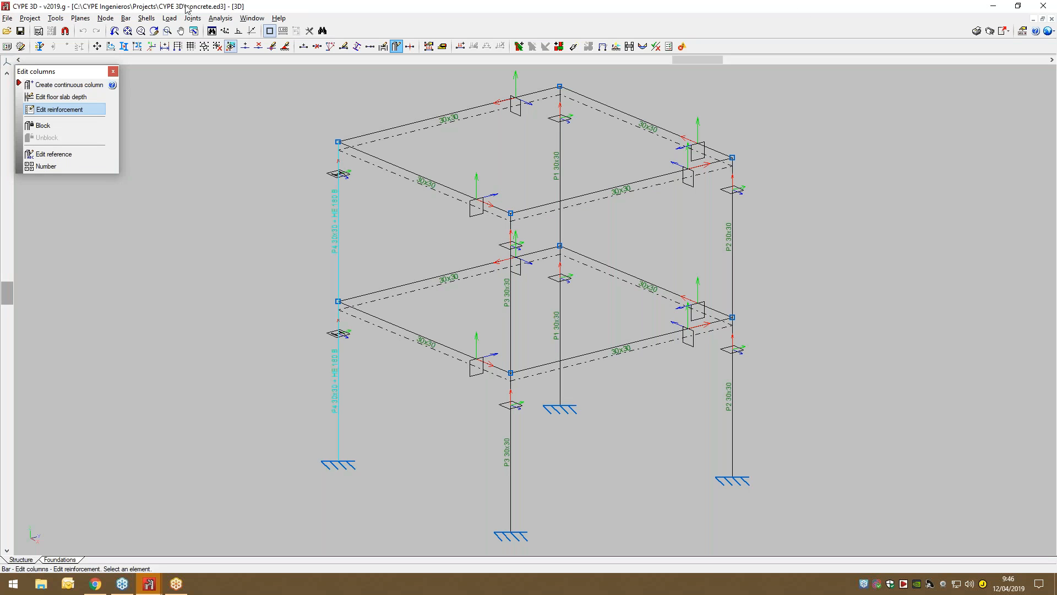
- Review the reinforcement of the upper beam between columns P1 and P4 in a maximised beam editor, and close it
{"action": "left_click", "coordinate": [126, 18]}
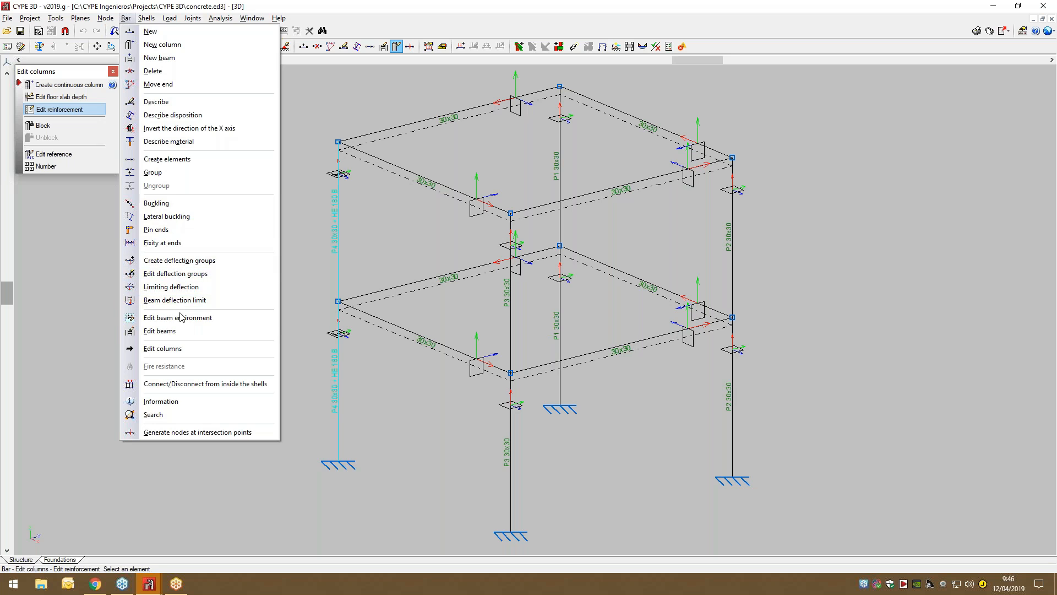
{"action": "left_click", "coordinate": [181, 330]}
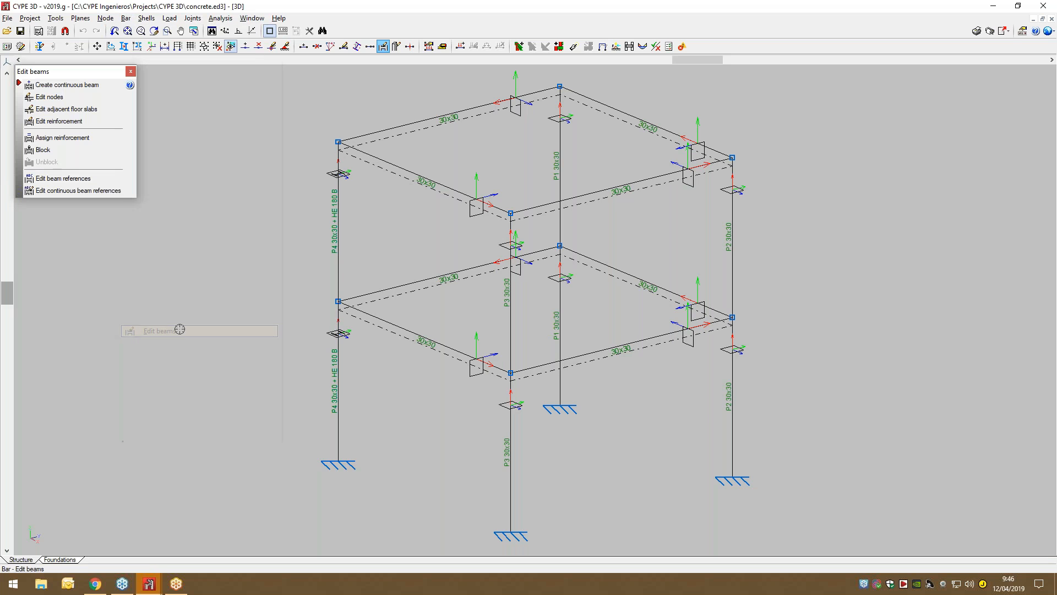
{"action": "left_click", "coordinate": [82, 122]}
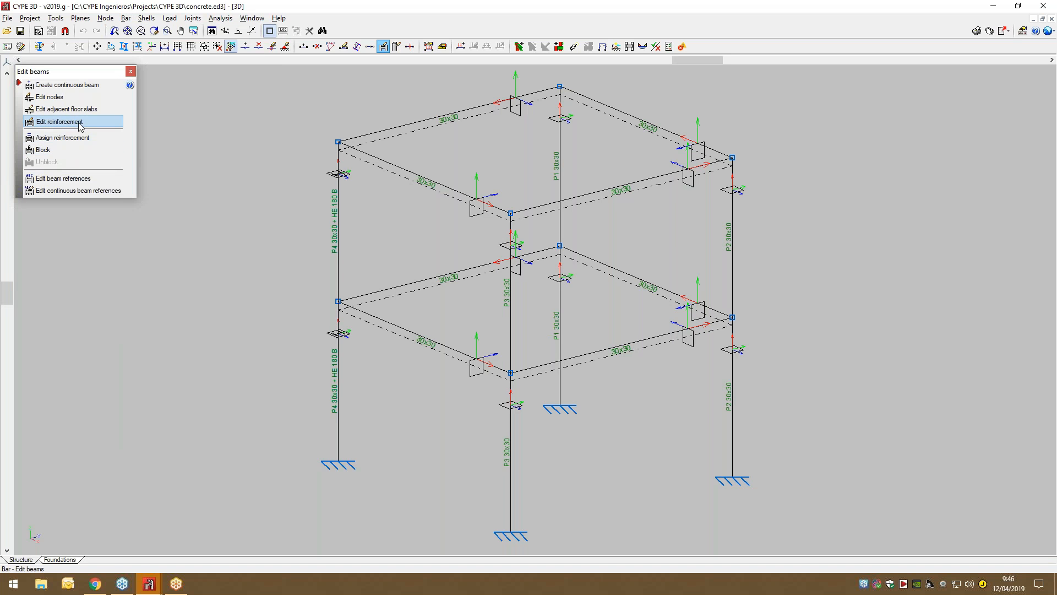
{"action": "left_click", "coordinate": [431, 130]}
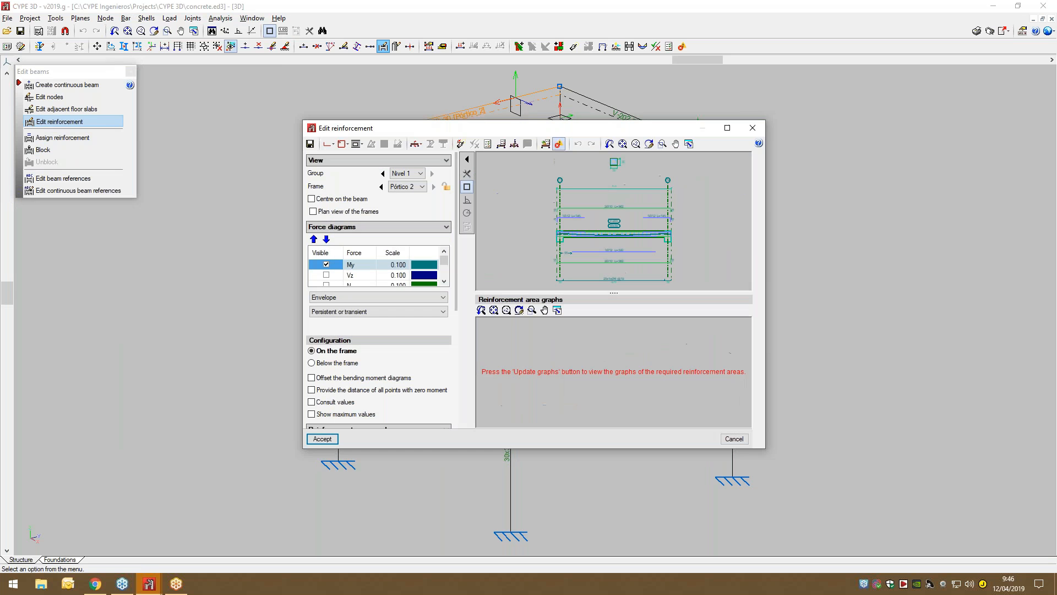
{"action": "double_click", "coordinate": [564, 131]}
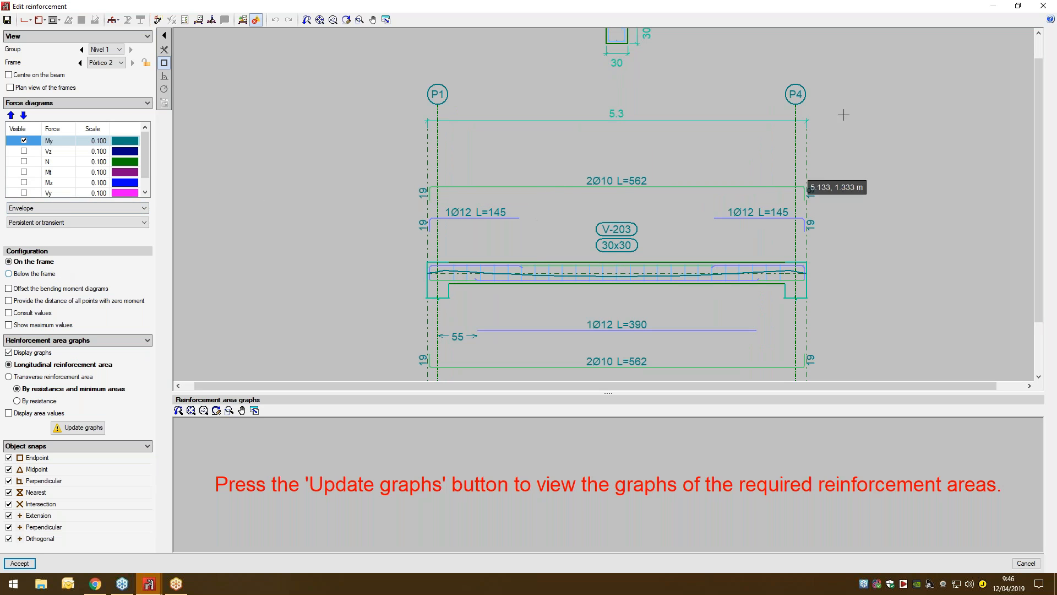
{"action": "left_click", "coordinate": [1042, 5]}
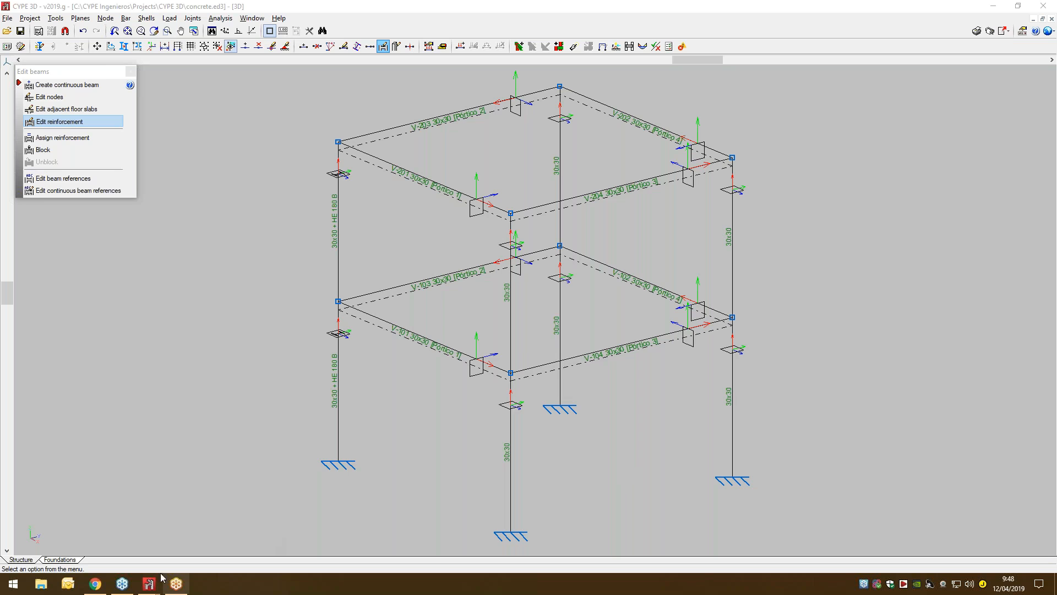
- Switch to the Webinar April 12 example 2 project and review the loads on the front roof slope's panel, leaving them unedited
{"action": "mouse_move", "coordinate": [149, 588]}
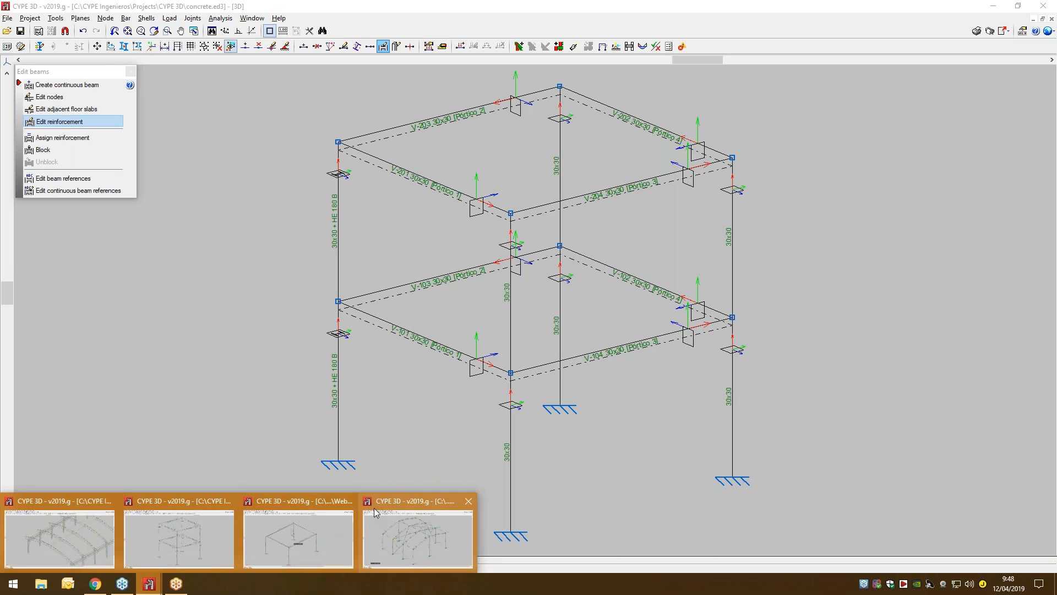
{"action": "left_click", "coordinate": [401, 504]}
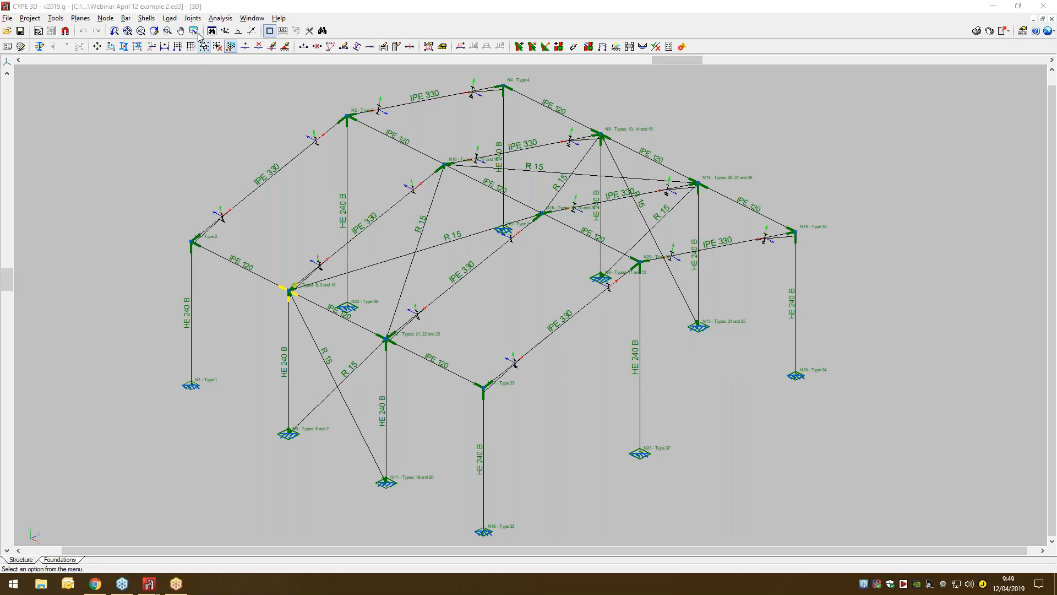
{"action": "left_click", "coordinate": [170, 19]}
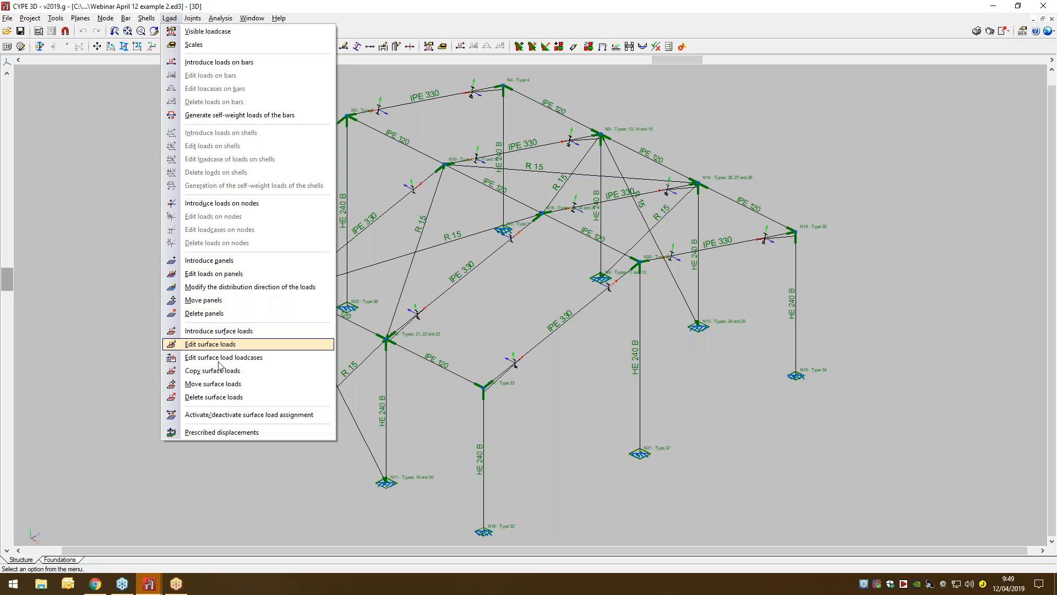
{"action": "left_click", "coordinate": [231, 273]}
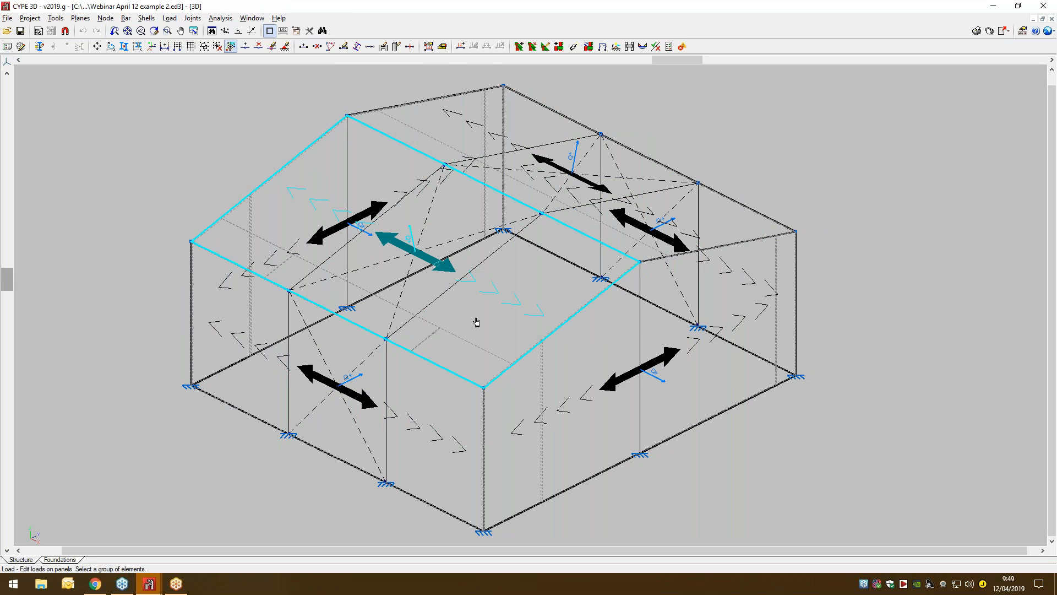
{"action": "left_click", "coordinate": [476, 322]}
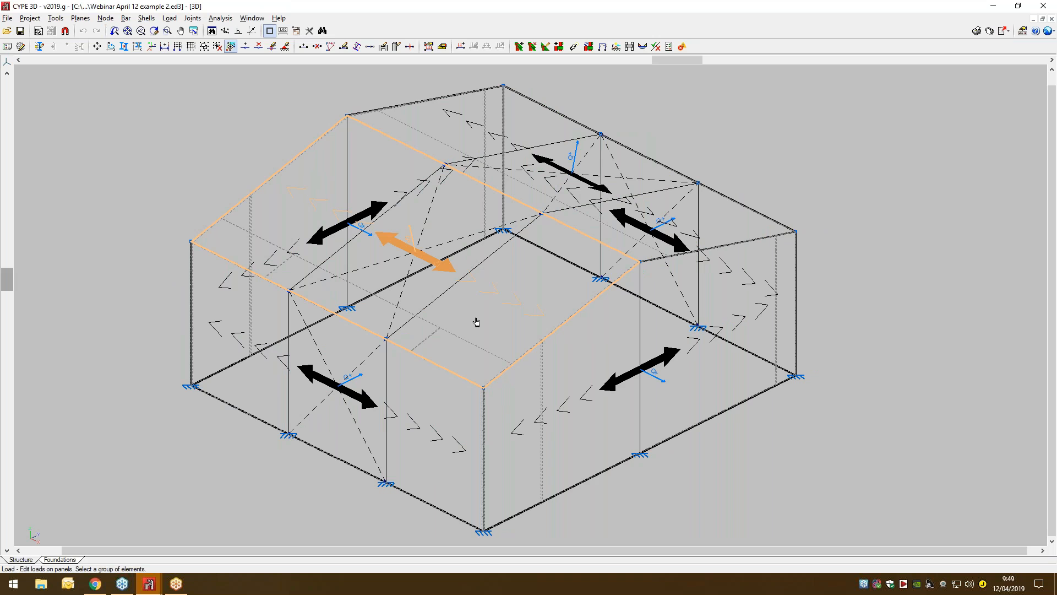
{"action": "right_click", "coordinate": [476, 322]}
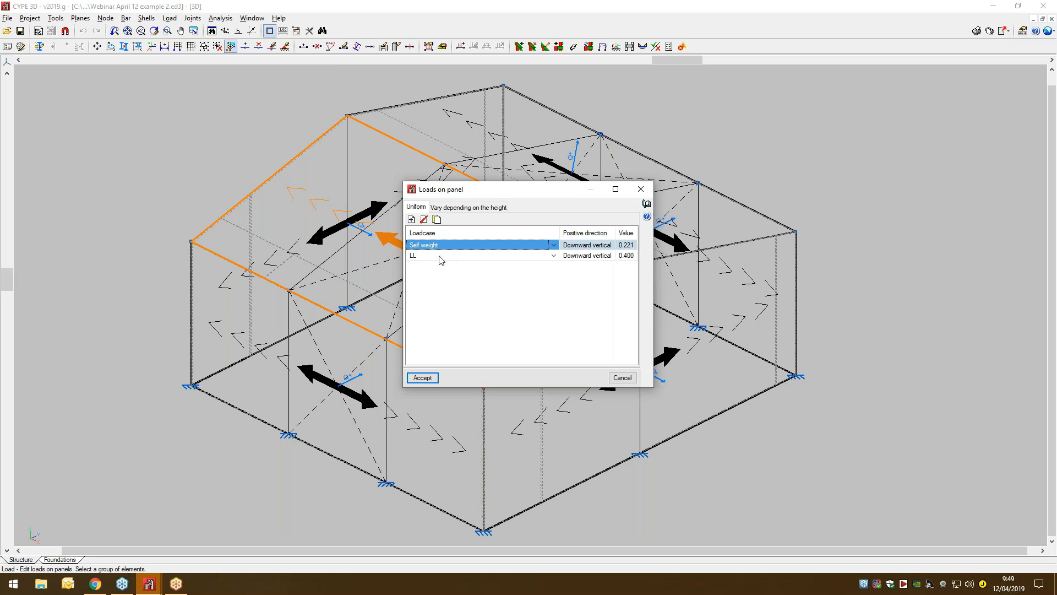
{"action": "left_click", "coordinate": [622, 378]}
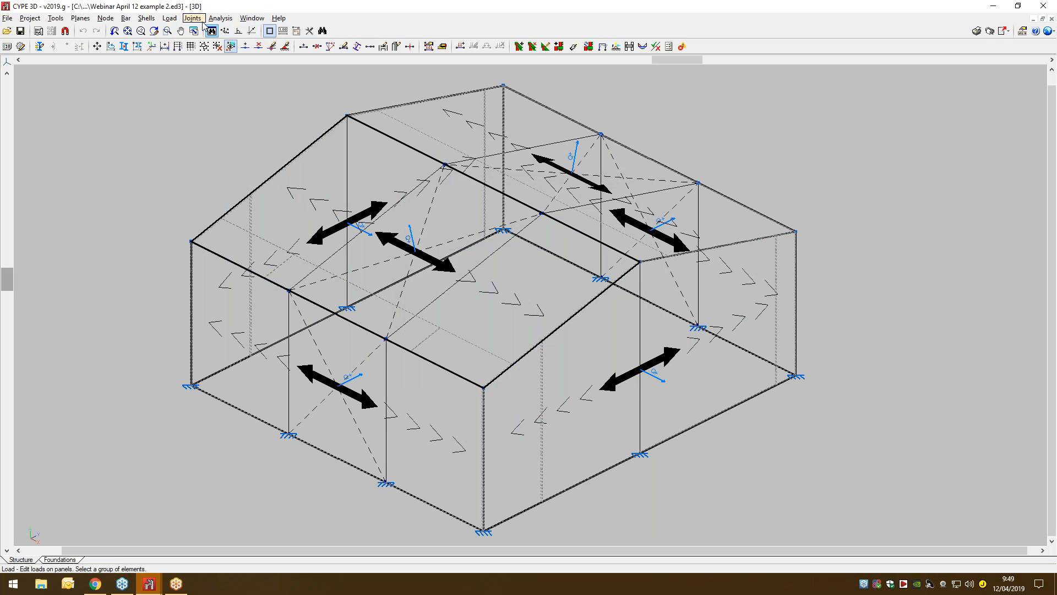
- Show the surface loads of loadcase W(180°) H3 and inspect the gable wall's wind load without editing it
{"action": "left_click", "coordinate": [170, 18]}
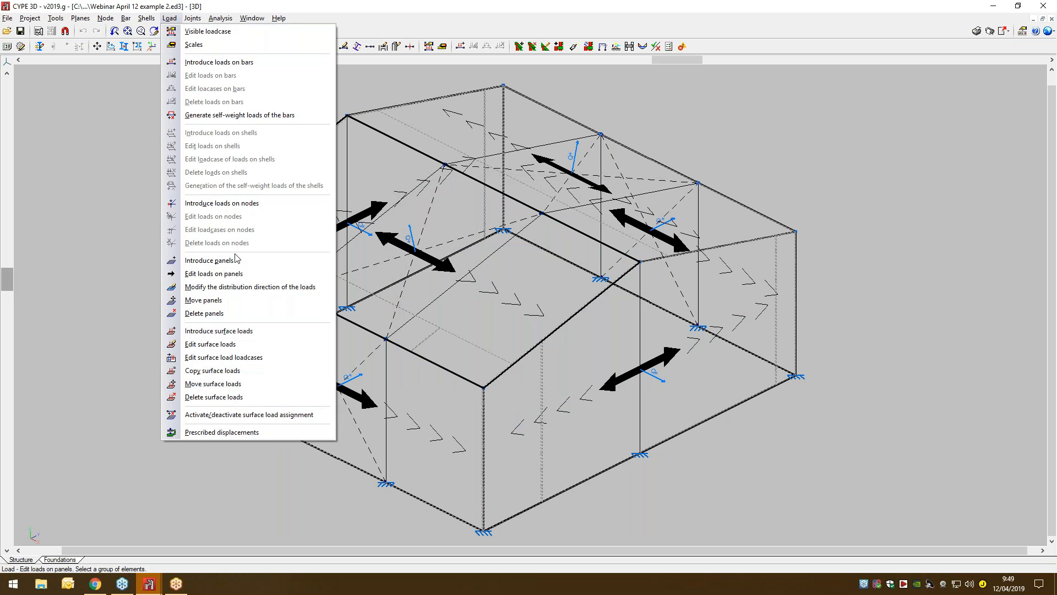
{"action": "left_click", "coordinate": [243, 344]}
{"action": "left_click", "coordinate": [96, 96]}
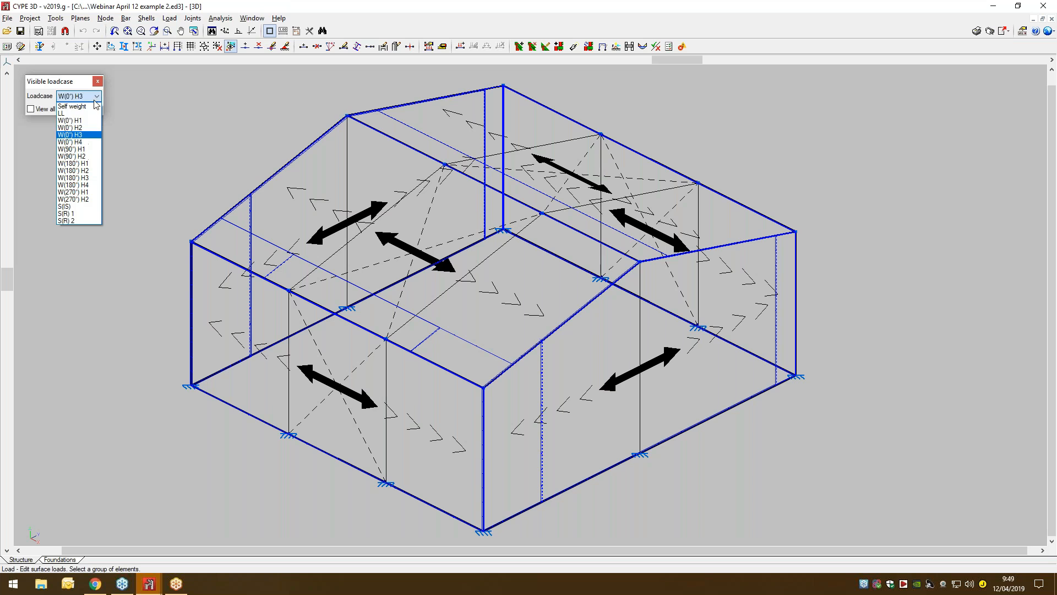
{"action": "left_click", "coordinate": [92, 179]}
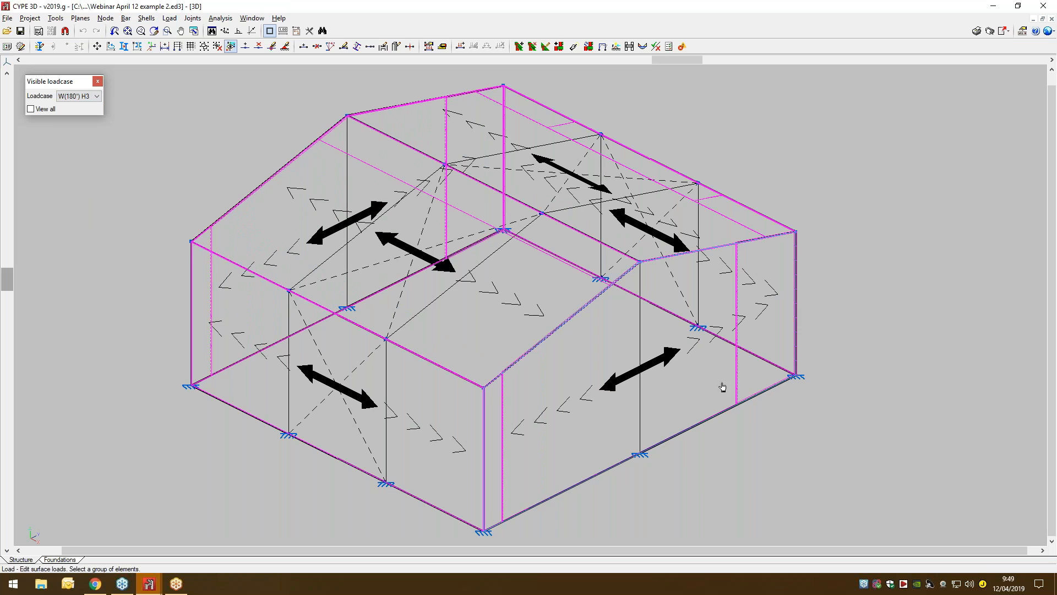
{"action": "scroll", "coordinate": [686, 441], "scroll_direction": "up", "scroll_amount": 2}
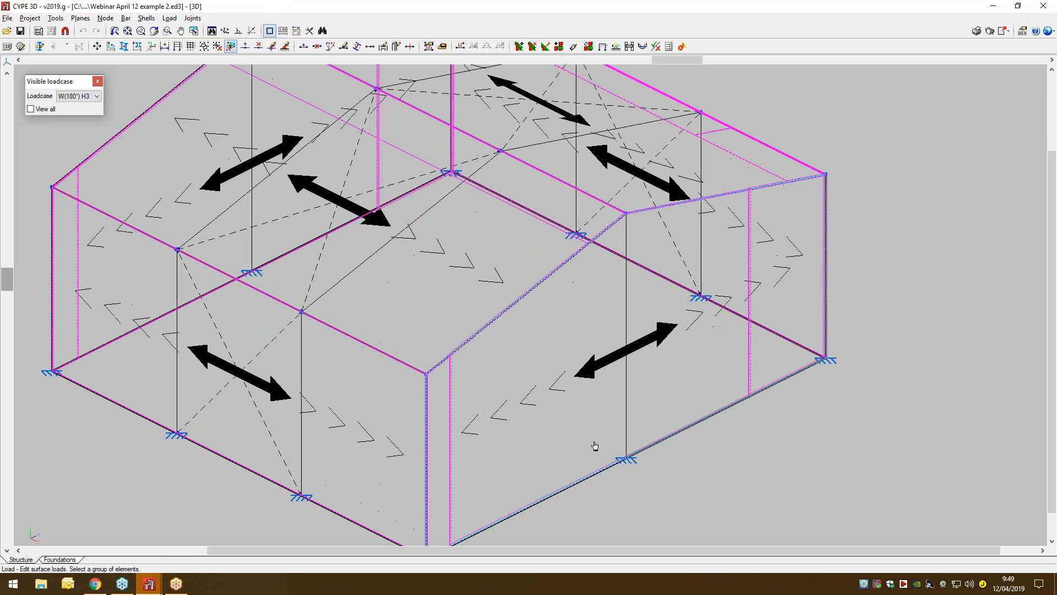
{"action": "left_click", "coordinate": [595, 435]}
{"action": "left_click", "coordinate": [493, 301]}
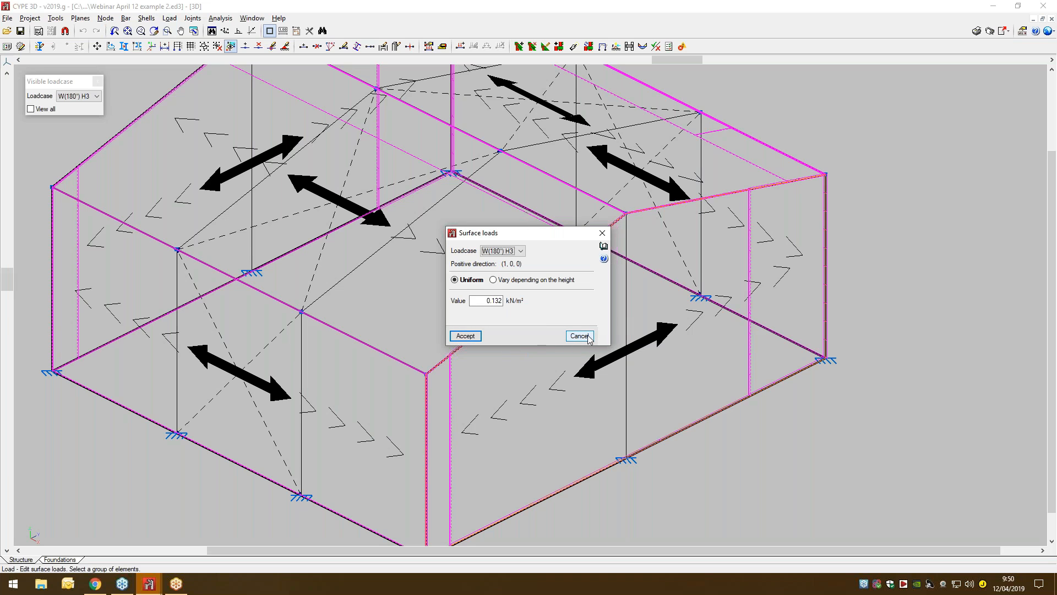
{"action": "left_click", "coordinate": [587, 338]}
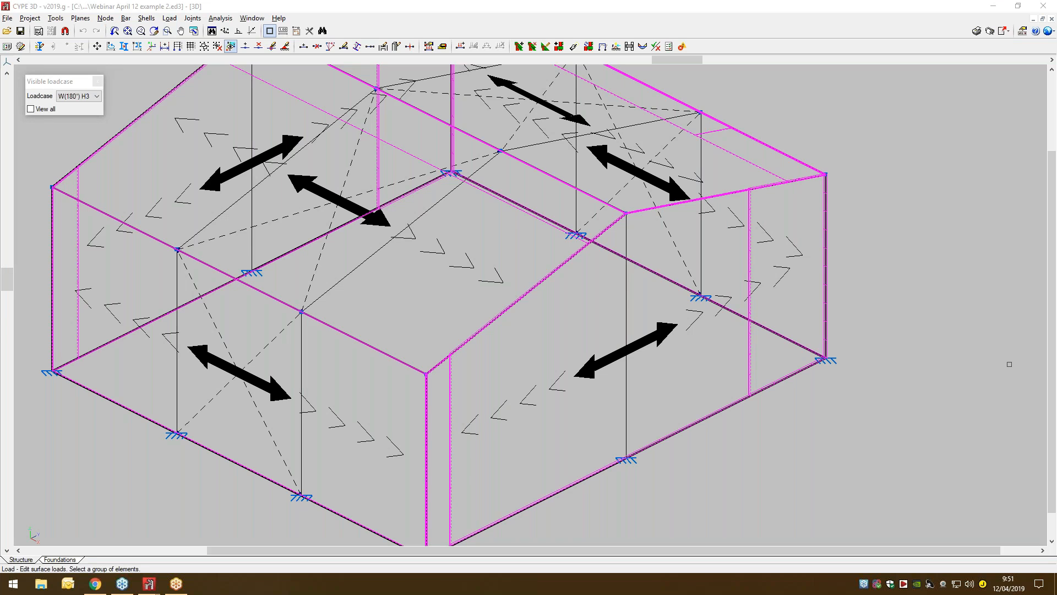
- Minimise the portal frame project, bring up the CYPE 2019 program launcher and try to start the Portal frame generator
{"action": "left_click", "coordinate": [991, 8]}
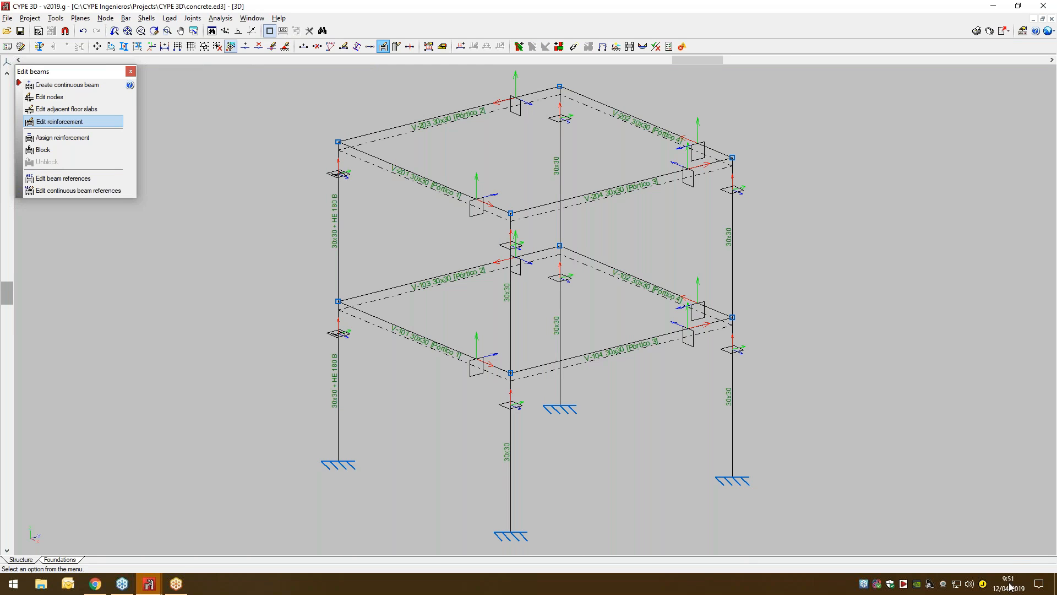
{"action": "left_click", "coordinate": [907, 592]}
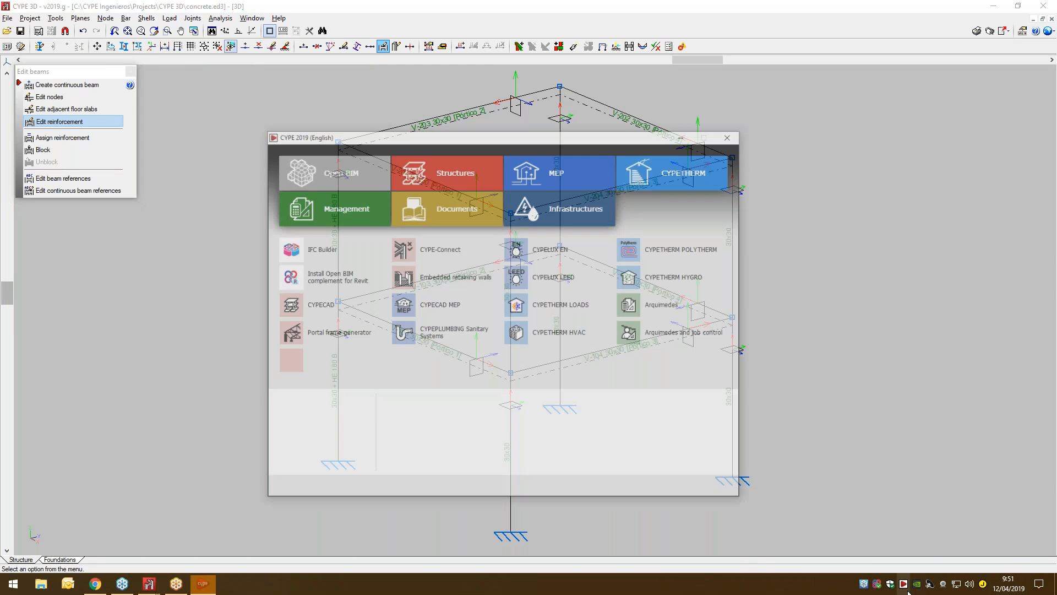
{"action": "left_click", "coordinate": [353, 305]}
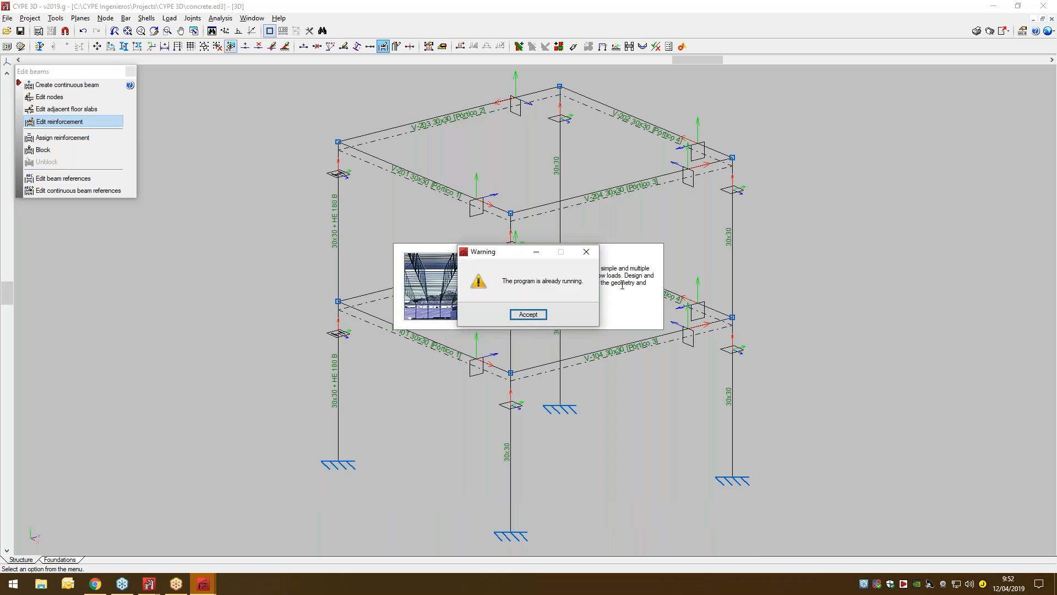
{"action": "left_click", "coordinate": [537, 319]}
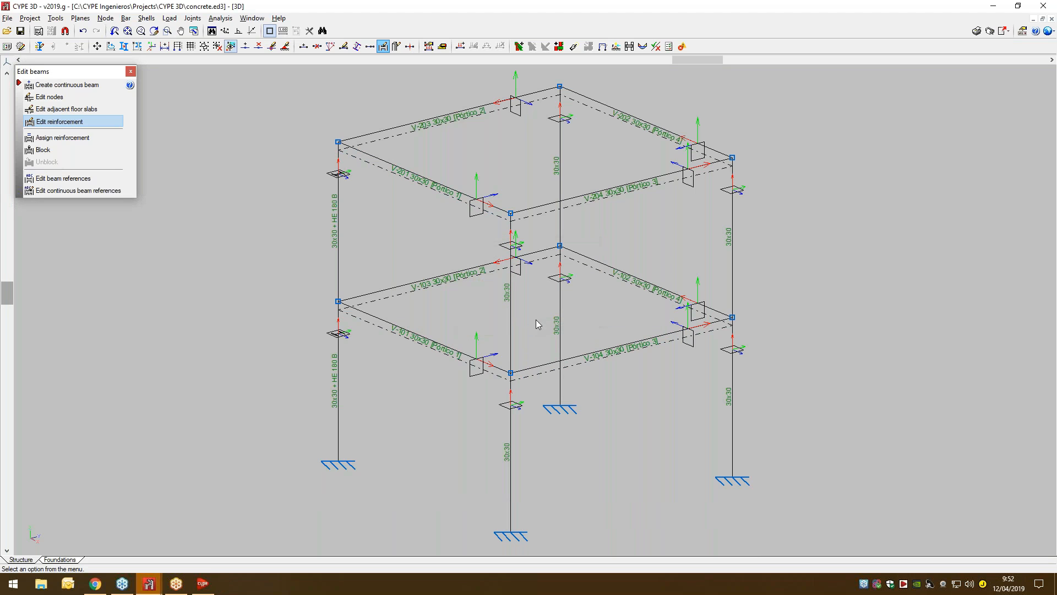
- Return to the Webinar April 12 example 2 project and close it, saving it
{"action": "left_click", "coordinate": [156, 587]}
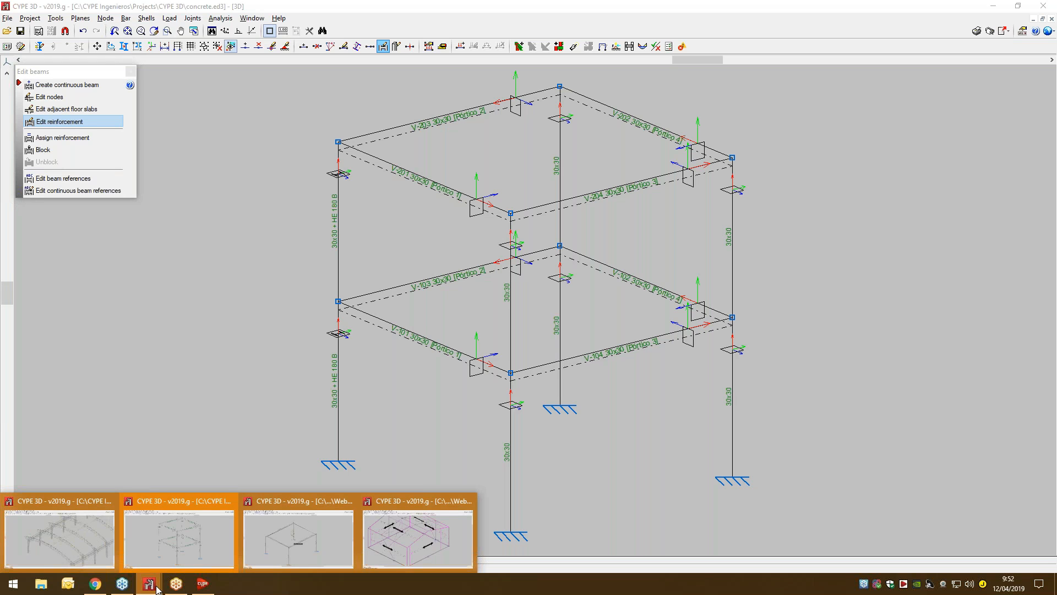
{"action": "left_click", "coordinate": [399, 501]}
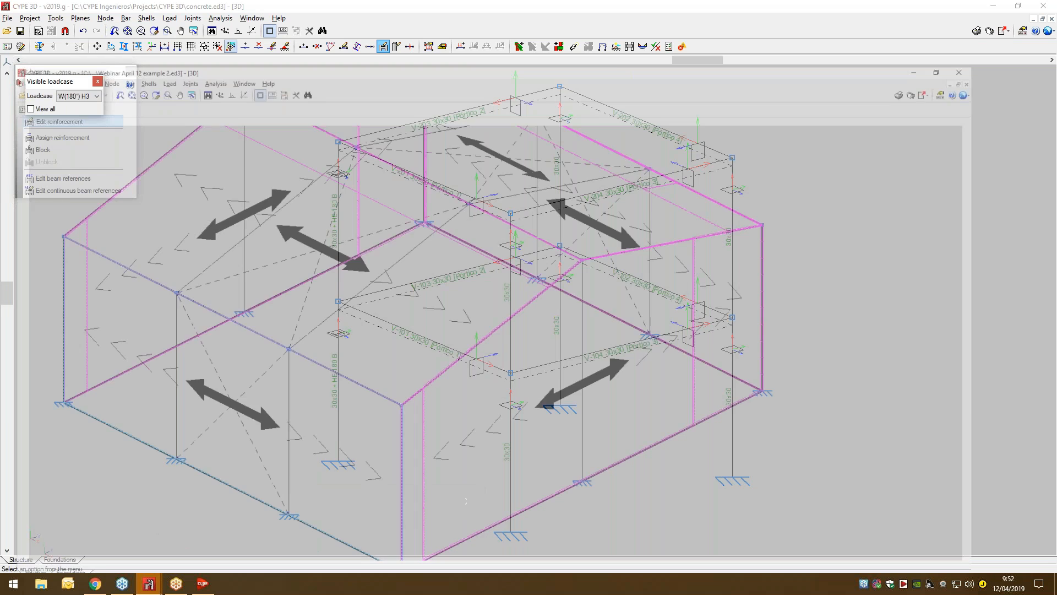
{"action": "left_click", "coordinate": [1046, 8]}
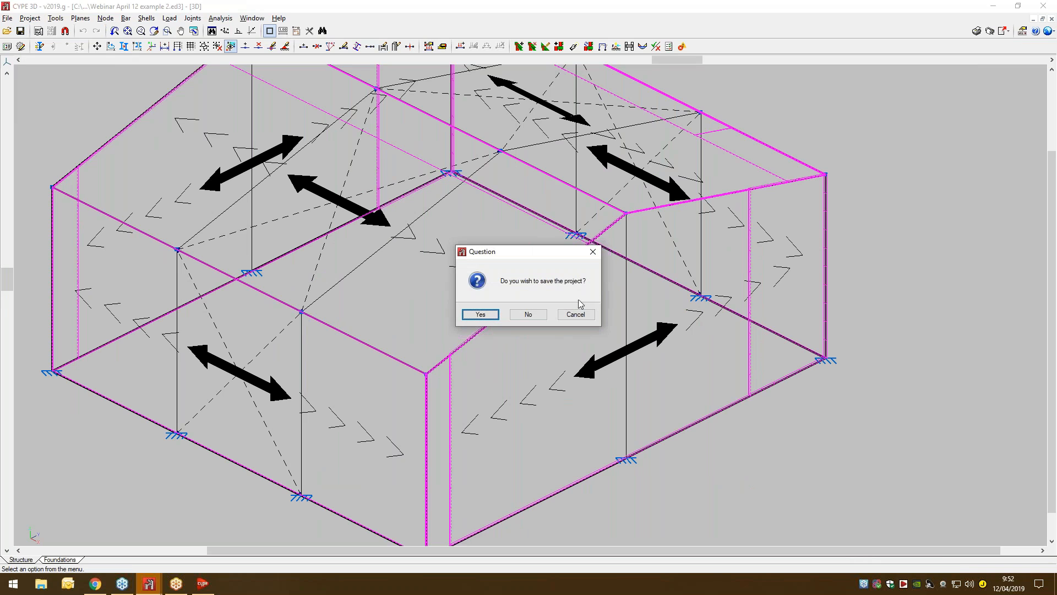
{"action": "left_click", "coordinate": [481, 314]}
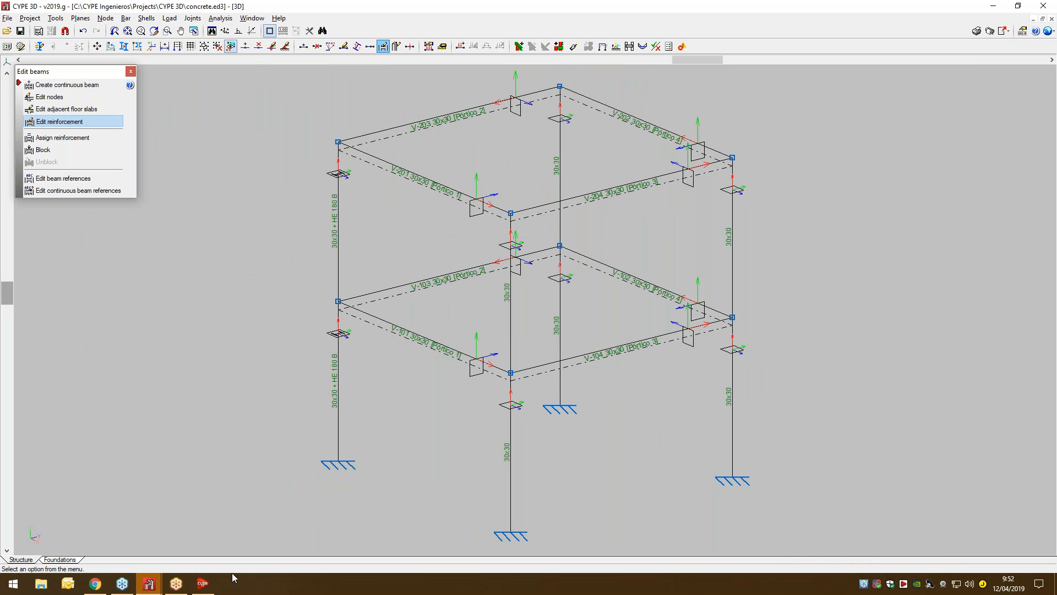
- Start the Portal frame generator from the CYPE 2019 launcher and create a new project with the file name 33
{"action": "left_click", "coordinate": [202, 584]}
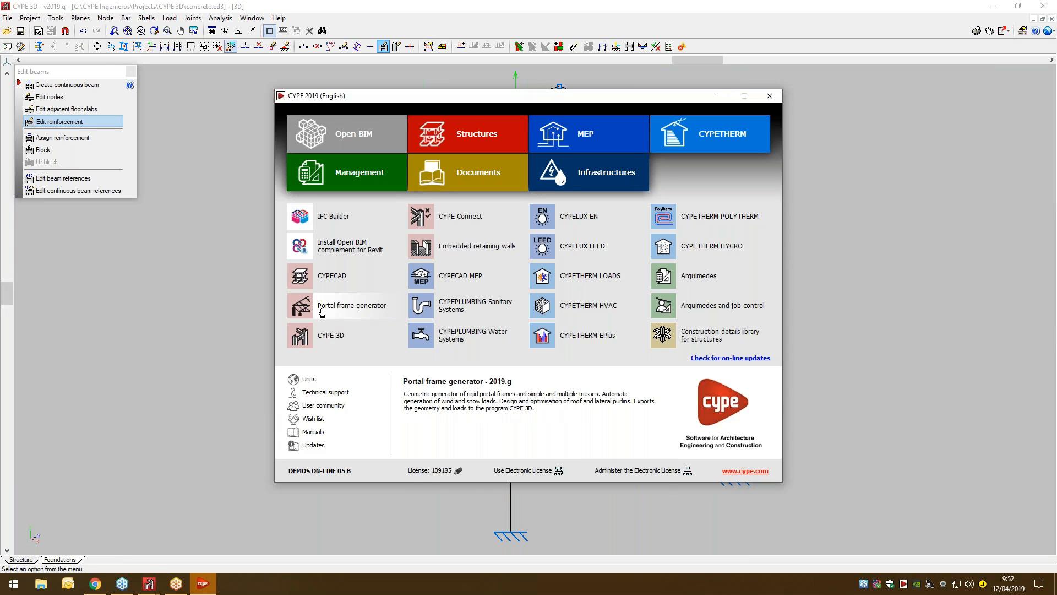
{"action": "left_click", "coordinate": [316, 314]}
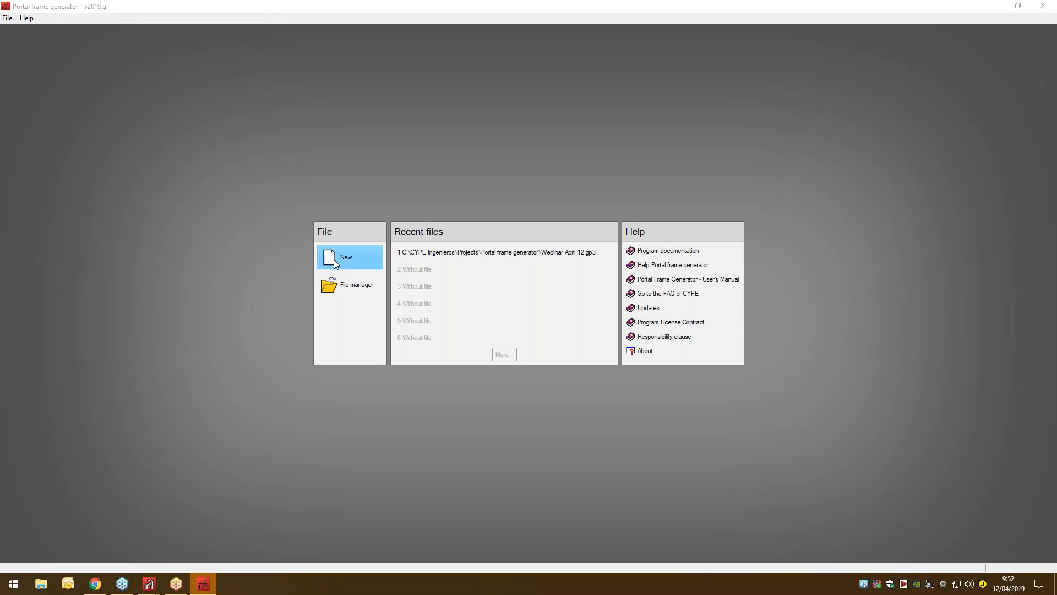
{"action": "left_click", "coordinate": [334, 260]}
{"action": "type", "text": "33"}
{"action": "key", "text": "Tab"}
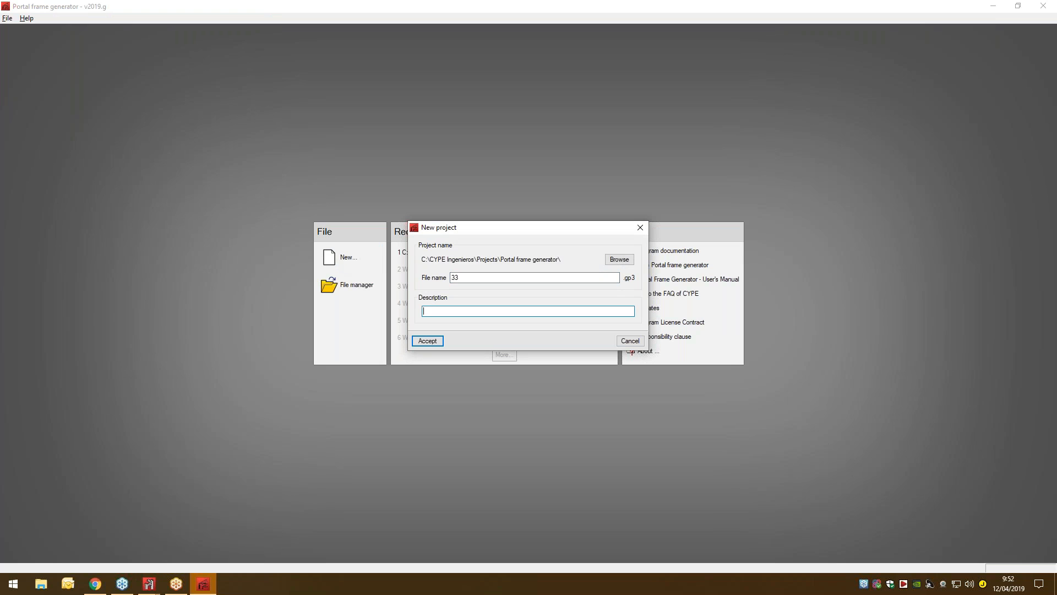
{"action": "left_click", "coordinate": [424, 341]}
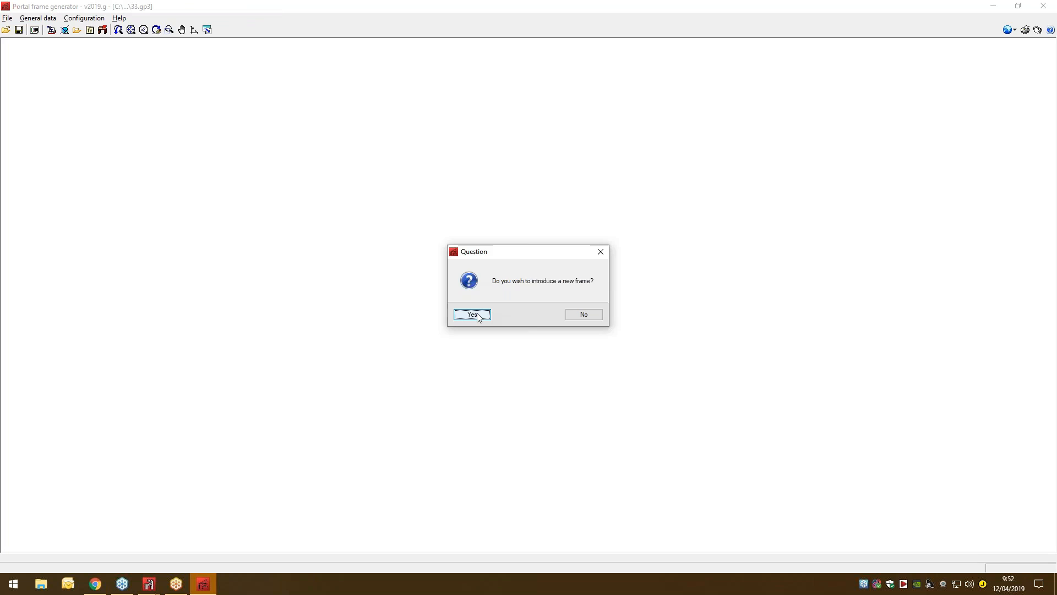
- Introduce a new mono pitch portal frame with a rigid frame roof, setting the lower column's height to 6
{"action": "left_click", "coordinate": [476, 314]}
{"action": "left_click", "coordinate": [513, 282]}
{"action": "left_click", "coordinate": [594, 282]}
{"action": "type", "text": "6"}
{"action": "key", "text": "Return"}
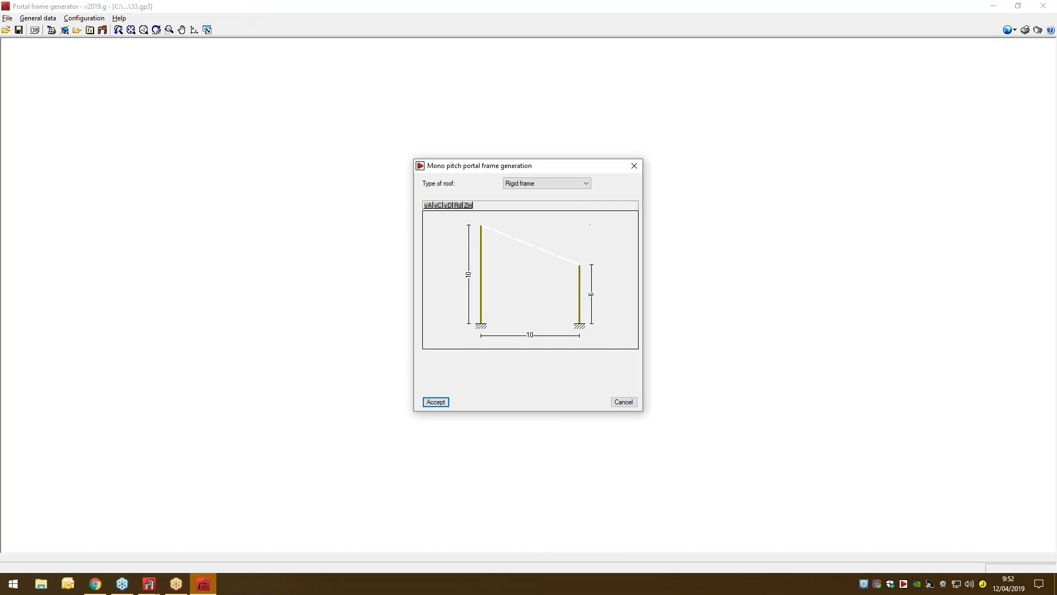
{"action": "left_click", "coordinate": [436, 403]}
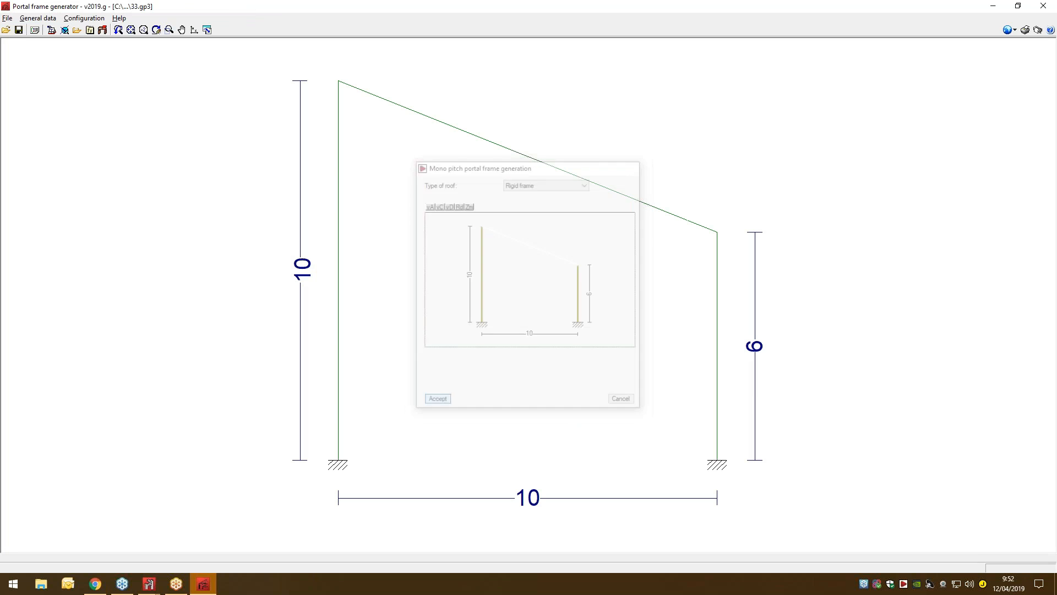
- Open the frame's general data and enable both the roof covering and the lateral covering
{"action": "left_click", "coordinate": [37, 18]}
{"action": "left_click", "coordinate": [52, 30]}
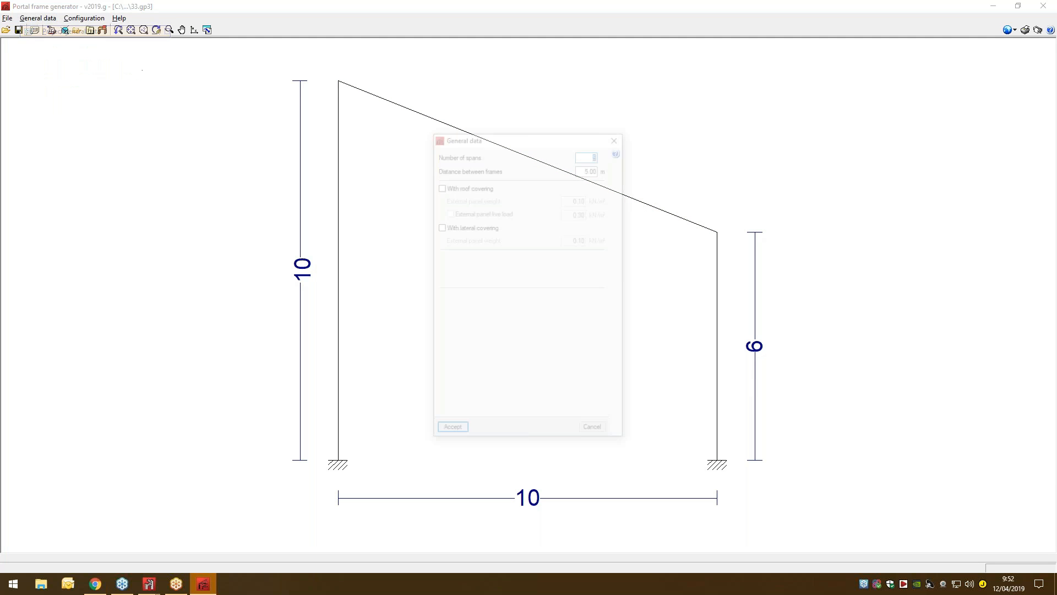
{"action": "left_click", "coordinate": [440, 189]}
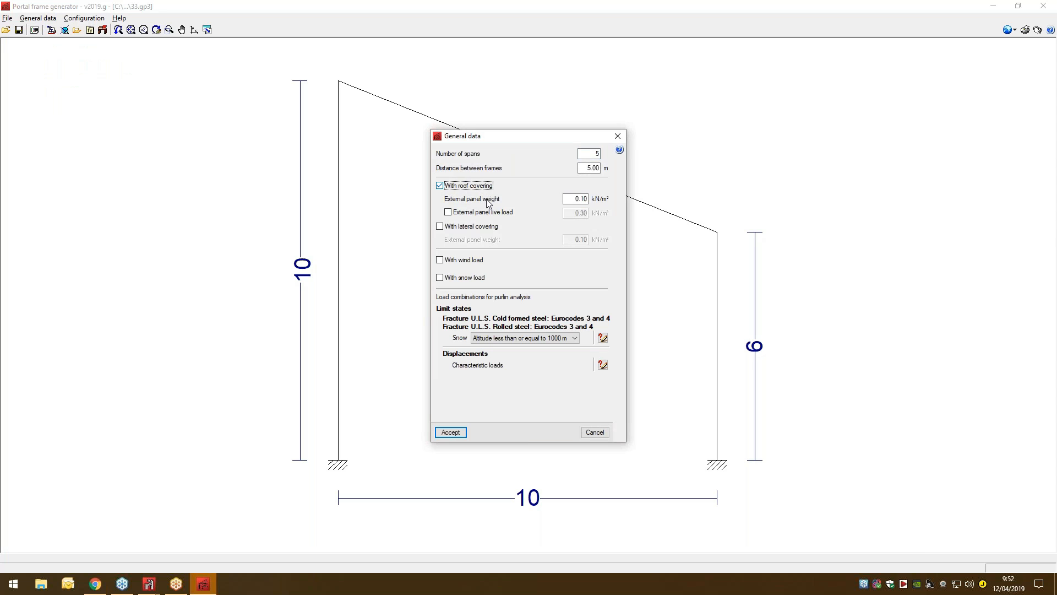
{"action": "left_click", "coordinate": [440, 227]}
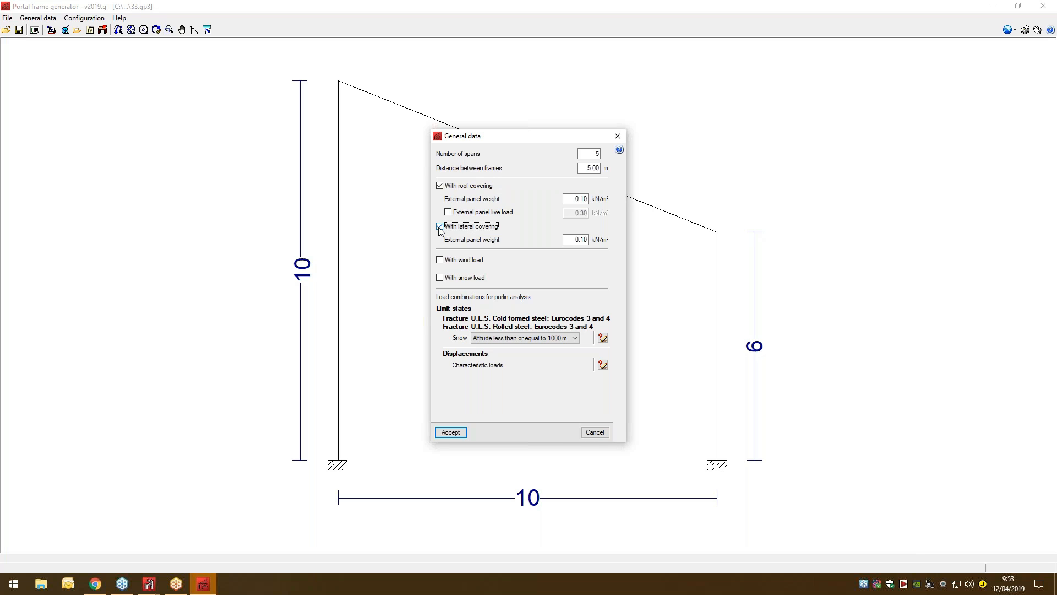
- Switch to the Tokio project in CYPE 3D and examine the whole arched truss roof structure with its columns
{"action": "left_click", "coordinate": [161, 587]}
{"action": "left_click", "coordinate": [281, 542]}
{"action": "left_click", "coordinate": [156, 581]}
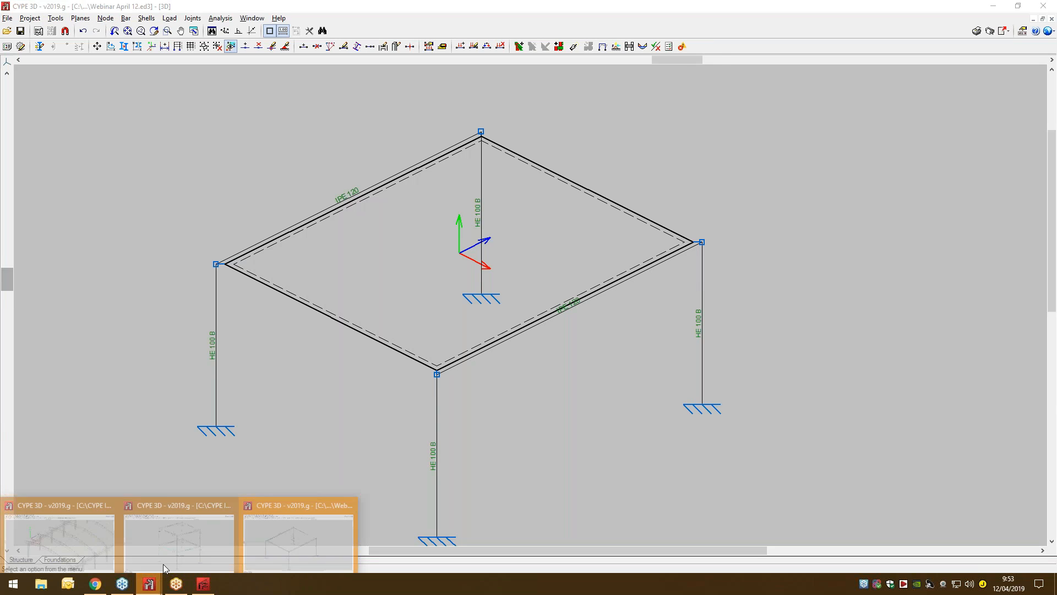
{"action": "left_click", "coordinate": [171, 551]}
{"action": "left_click", "coordinate": [149, 584]}
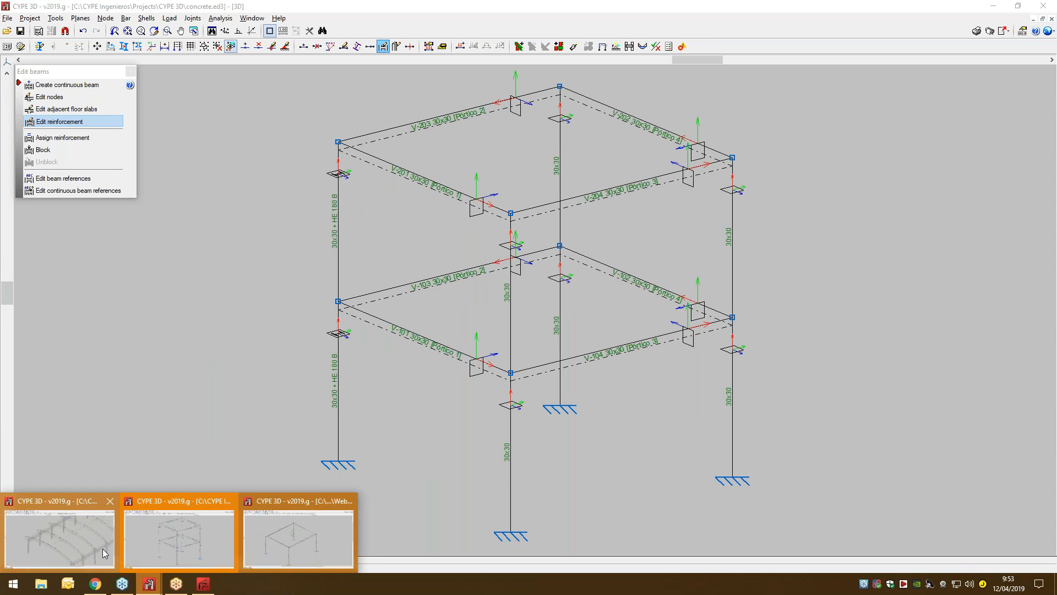
{"action": "left_click", "coordinate": [102, 549]}
{"action": "middle_click_drag", "start_coordinate": [650, 457], "coordinate": [448, 436]}
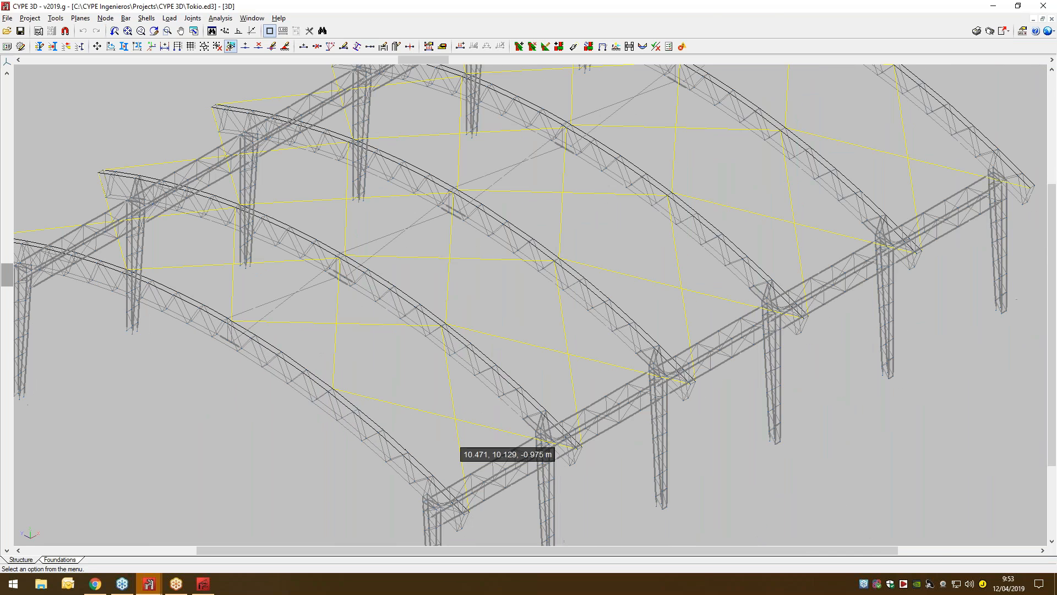
{"action": "scroll", "coordinate": [455, 429], "scroll_direction": "down", "scroll_amount": 3}
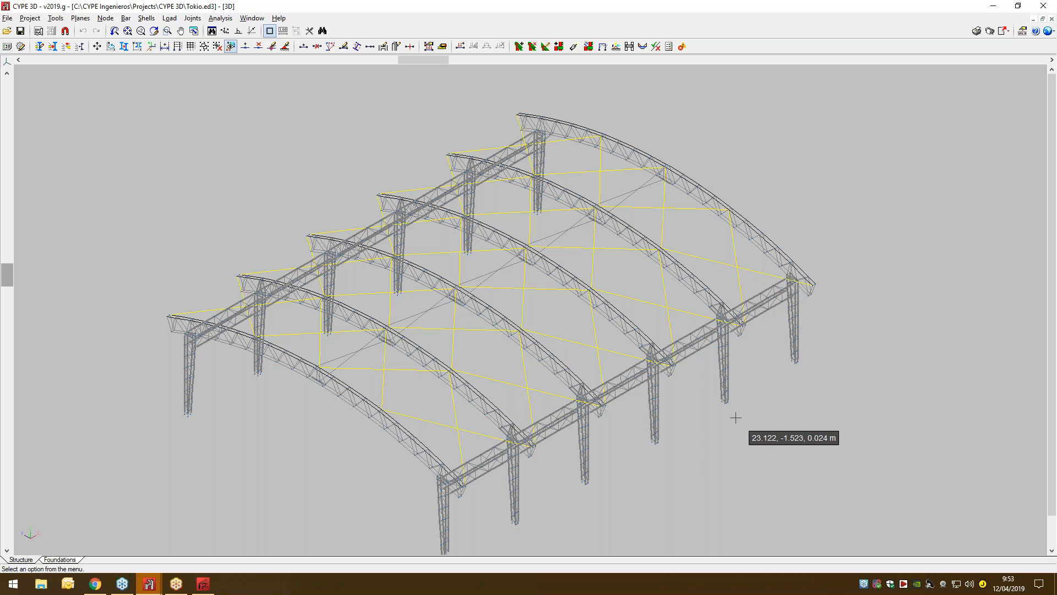
{"action": "middle_click_drag", "start_coordinate": [735, 419], "coordinate": [665, 408]}
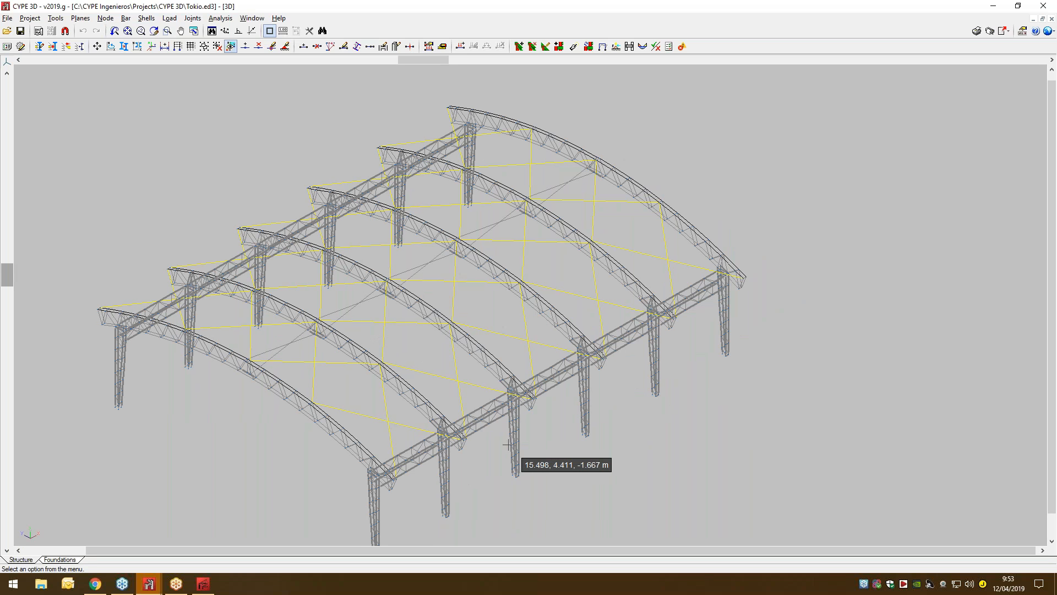